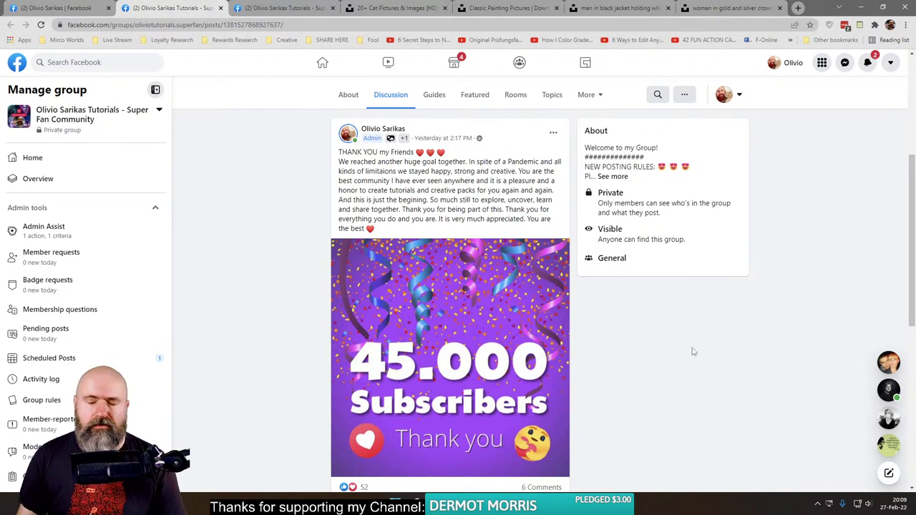
# Step: Scroll down the Facebook stream to the Unsplash photo of the brown tabby cat
pyautogui.scroll(-1, 653, 361)
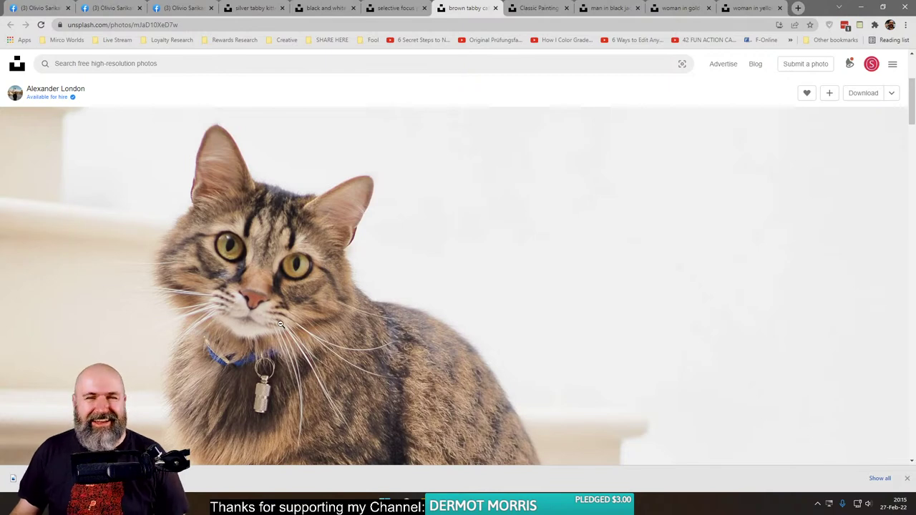
# Step: Compare the silver kitten, black-and-white, Scottish Fold and brown tabby cat photos
pyautogui.click(249, 9)
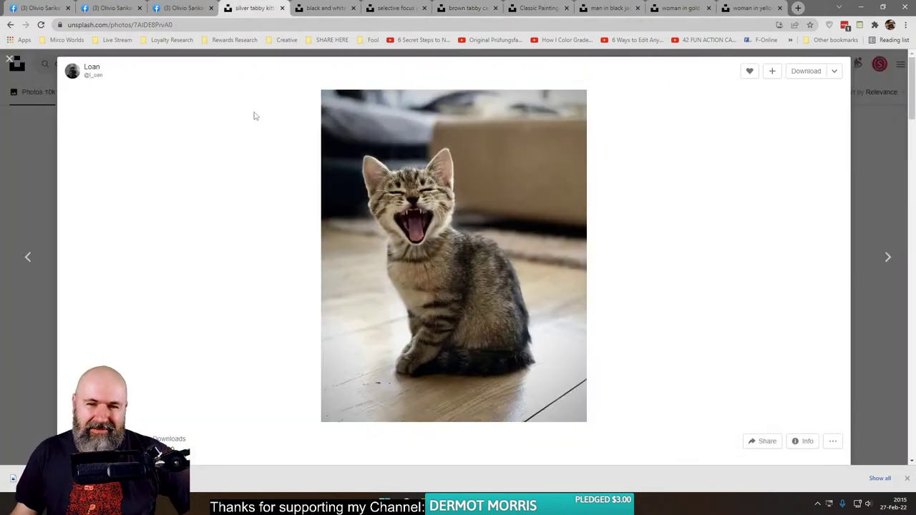
pyautogui.click(321, 9)
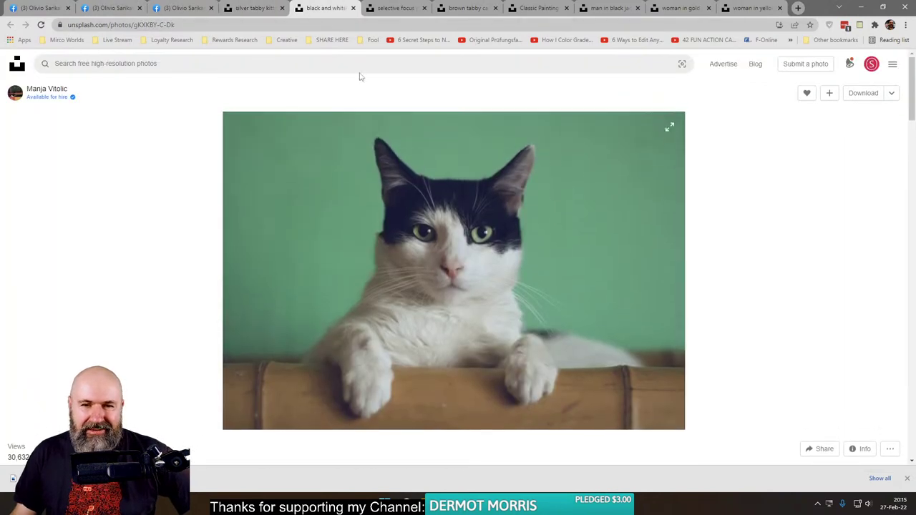
pyautogui.click(383, 7)
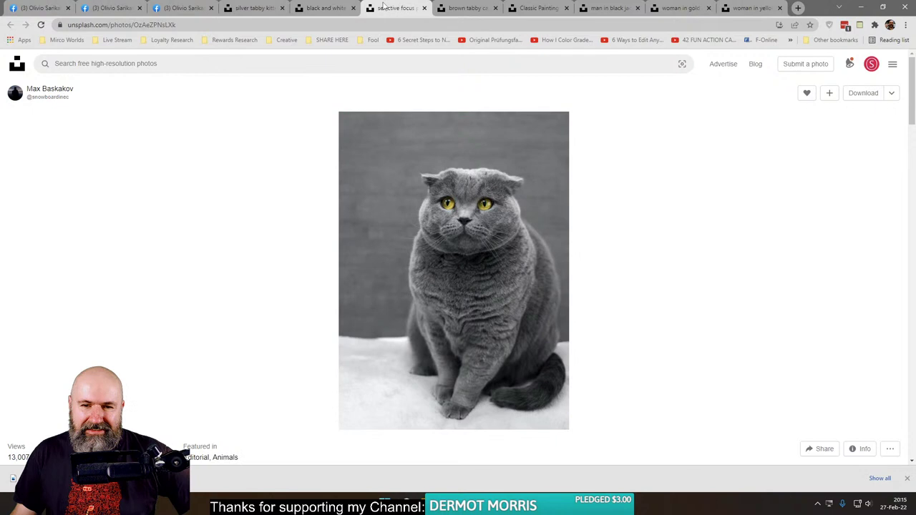
pyautogui.click(465, 8)
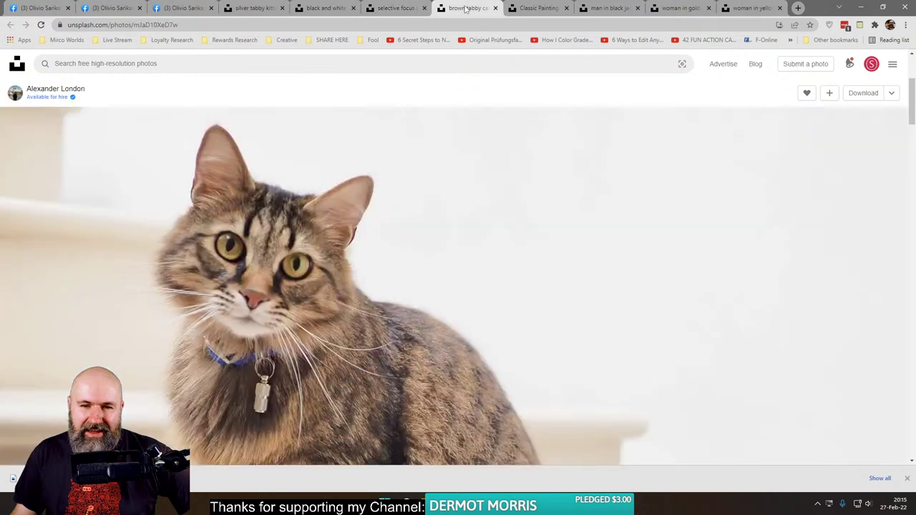
pyautogui.click(377, 251)
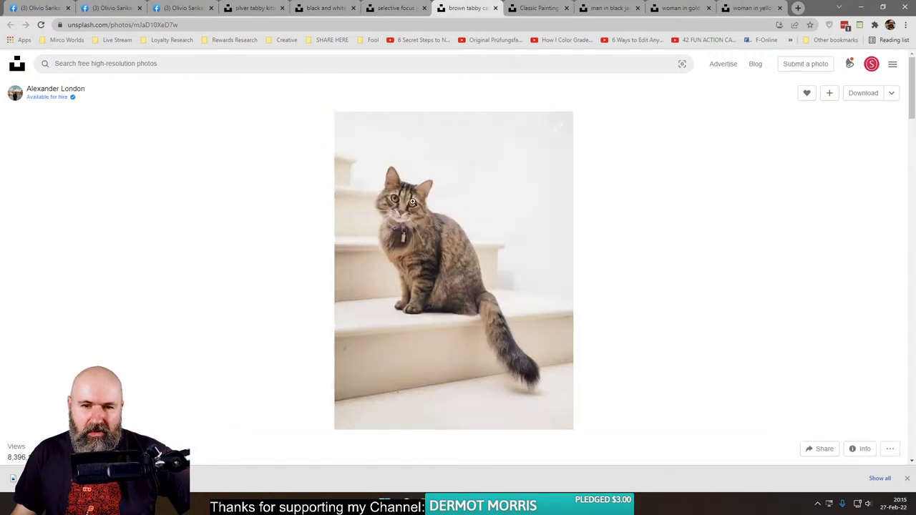
# Step: Inspect the face in the portrait of the man in black, zoomed in
pyautogui.click(532, 9)
pyautogui.click(605, 9)
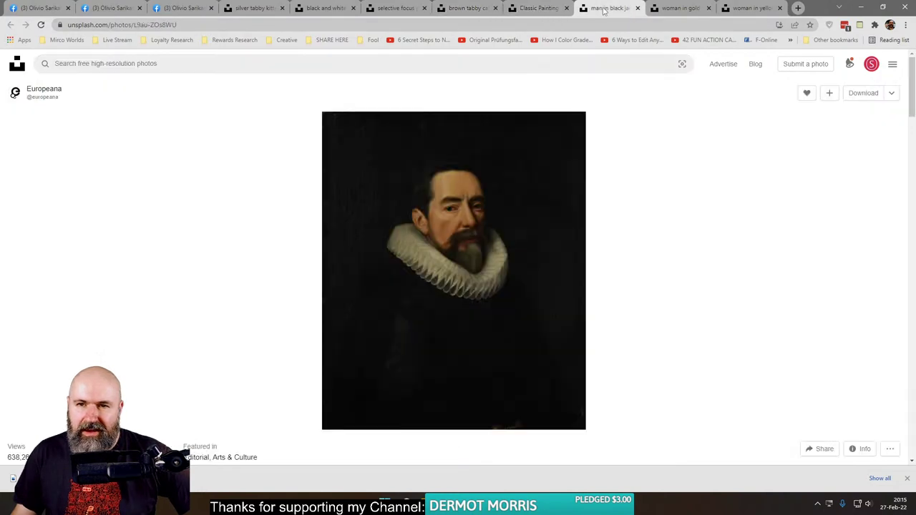
pyautogui.click(460, 234)
pyautogui.scroll(-4, 465, 258)
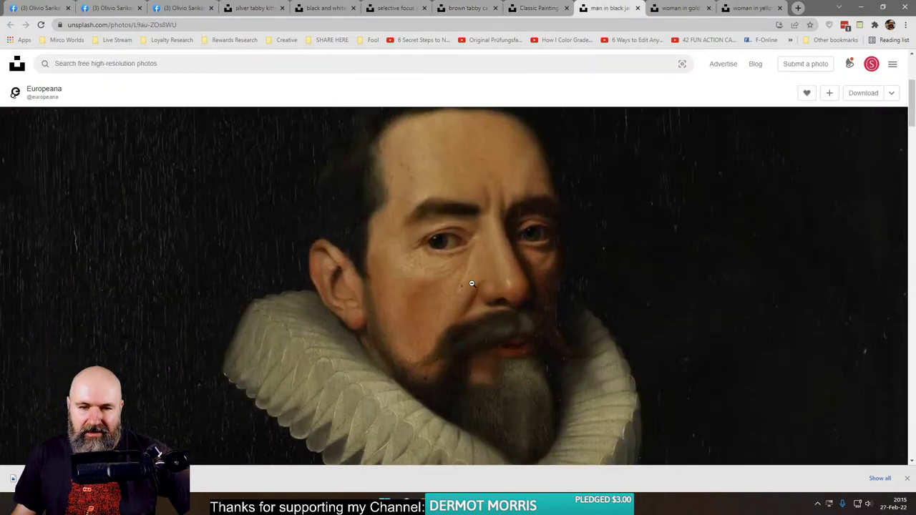
pyautogui.click(475, 280)
pyautogui.scroll(3, 466, 229)
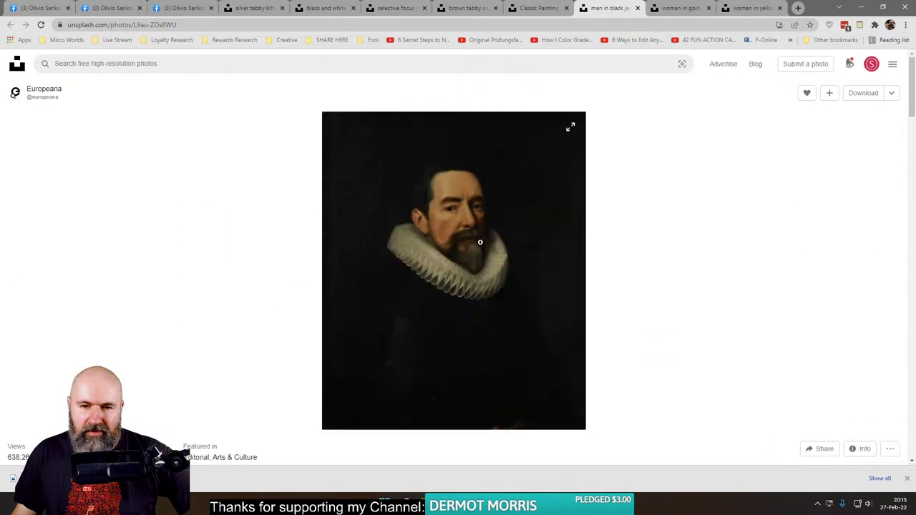
# Step: Review the woman-in-gold portrait and the full-length portrait in yellow up close
pyautogui.click(679, 8)
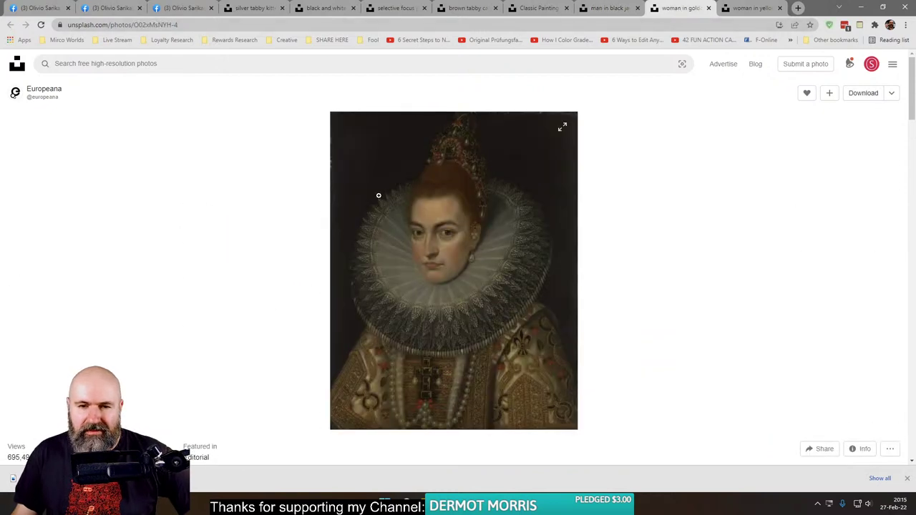
pyautogui.click(748, 9)
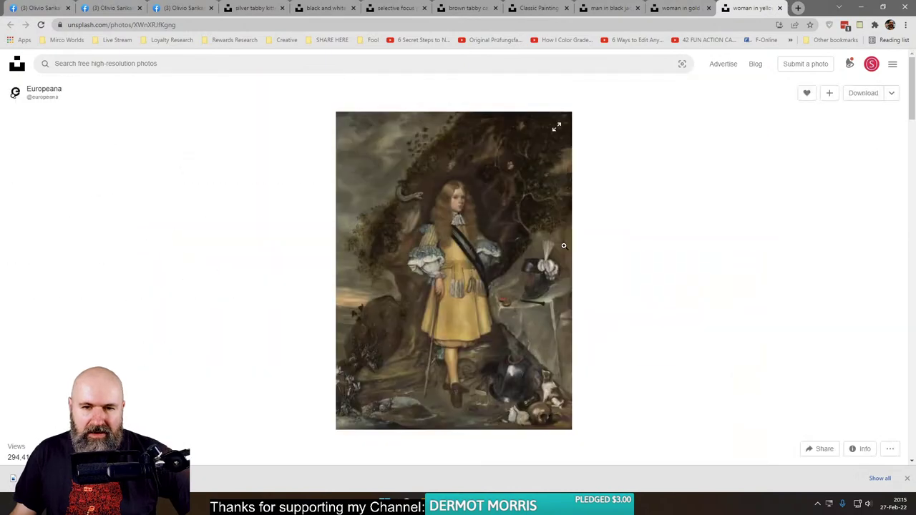
pyautogui.click(453, 225)
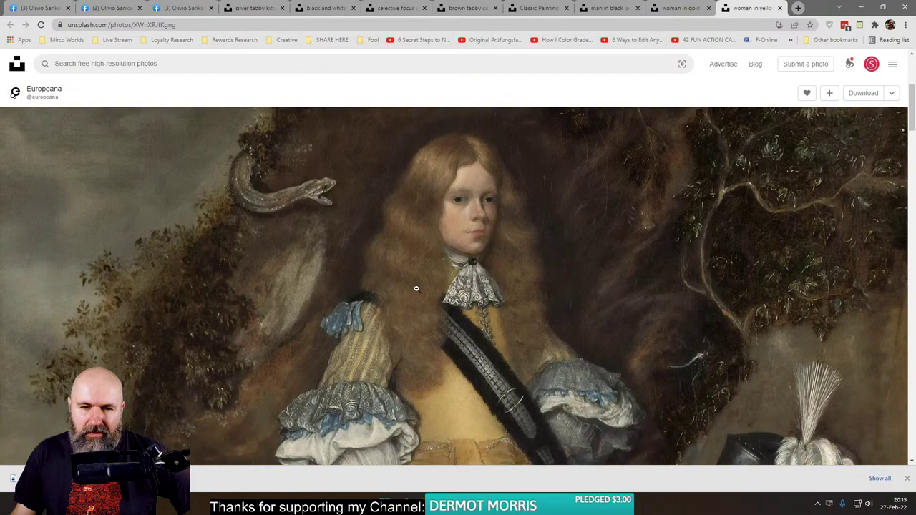
pyautogui.click(470, 282)
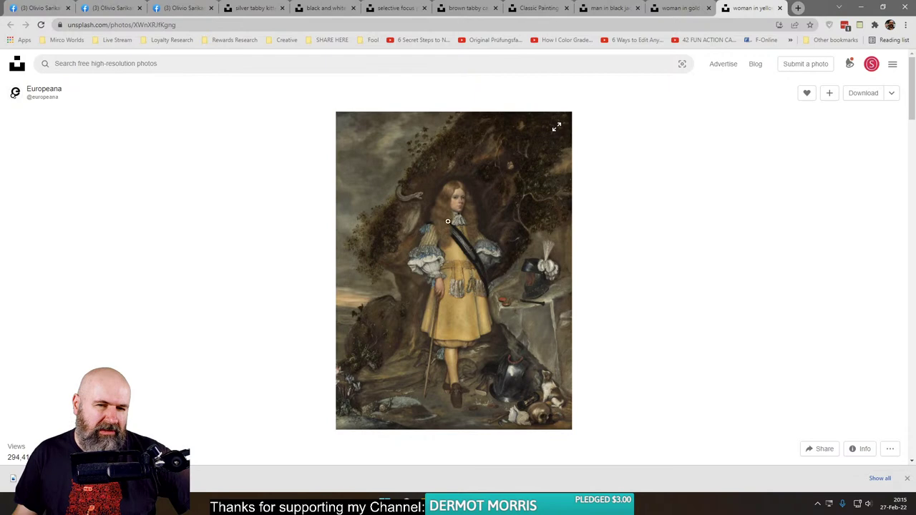
pyautogui.scroll(-6, 493, 244)
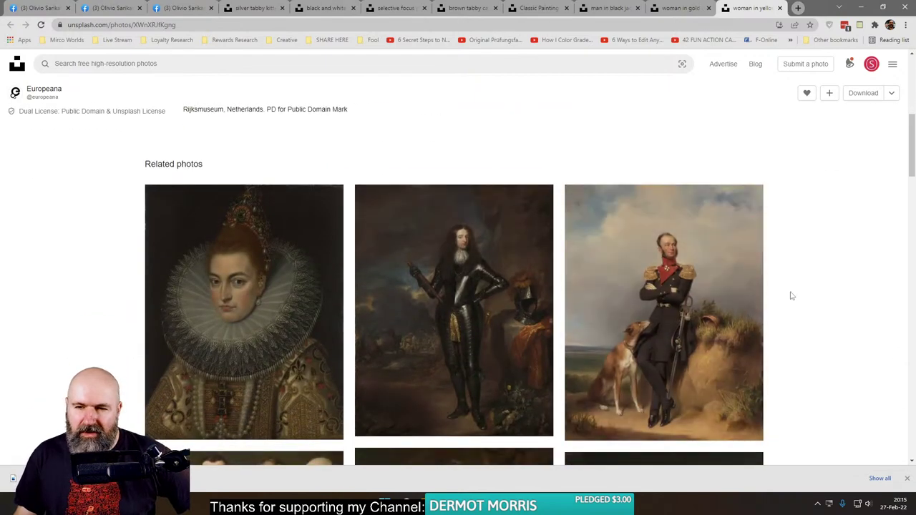
pyautogui.scroll(-4, 788, 290)
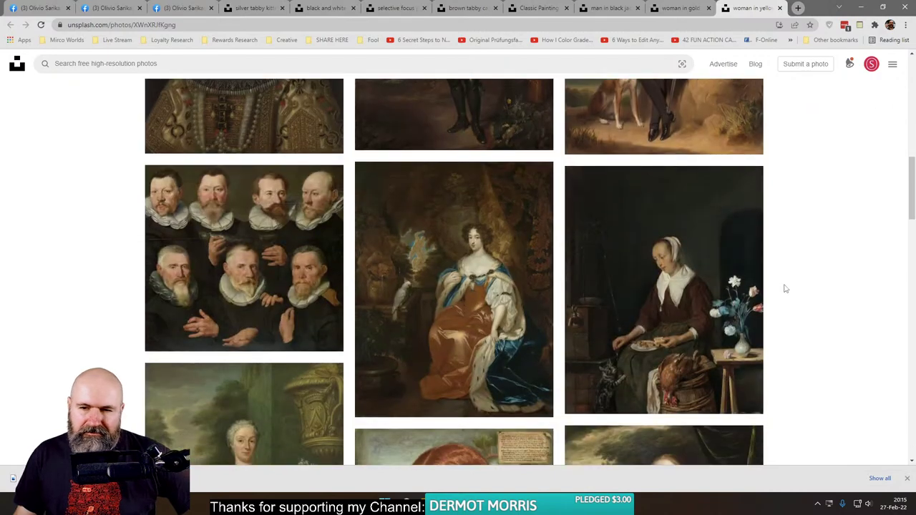
pyautogui.scroll(-4, 785, 289)
pyautogui.scroll(3, 788, 286)
# Step: Return to the woman-in-gold portrait, start its download, and cancel the save
pyautogui.click(683, 10)
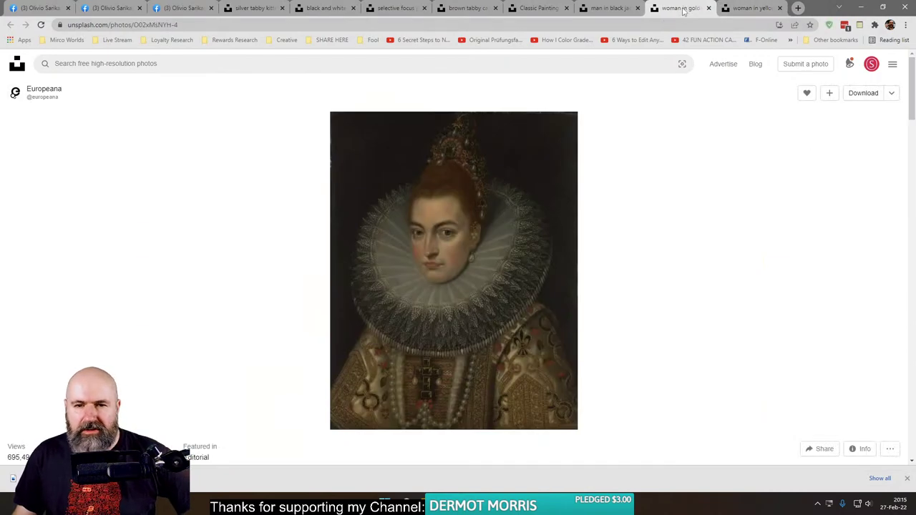
pyautogui.click(862, 94)
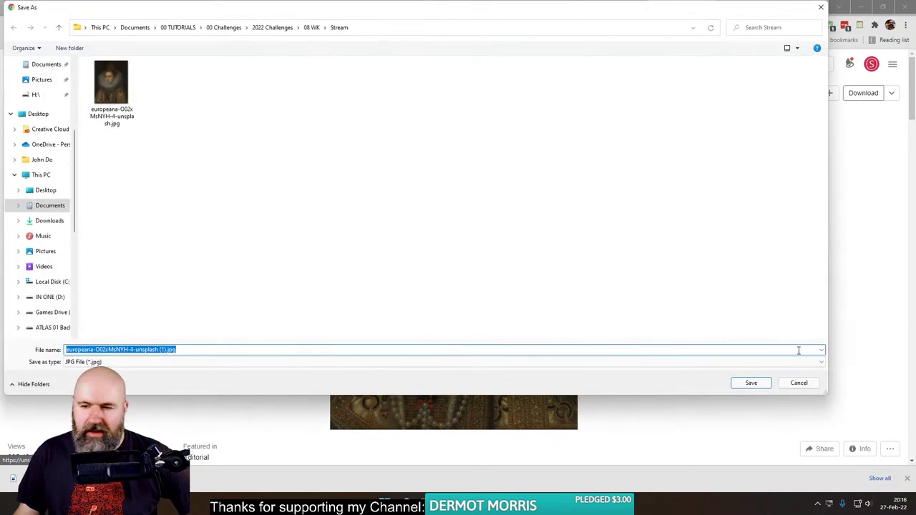
pyautogui.click(796, 383)
# Step: Go back to the brown tabby cat photo and inspect its face enlarged
pyautogui.click(599, 10)
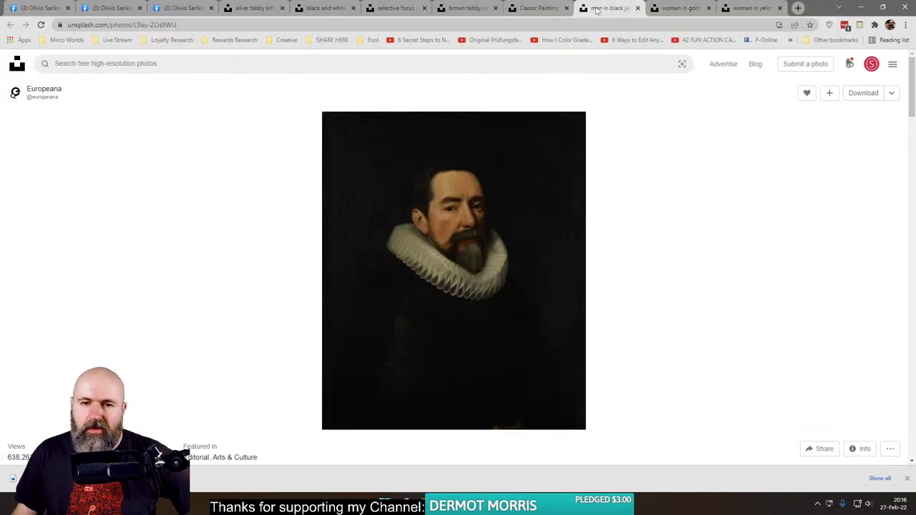
pyautogui.click(539, 9)
pyautogui.click(458, 10)
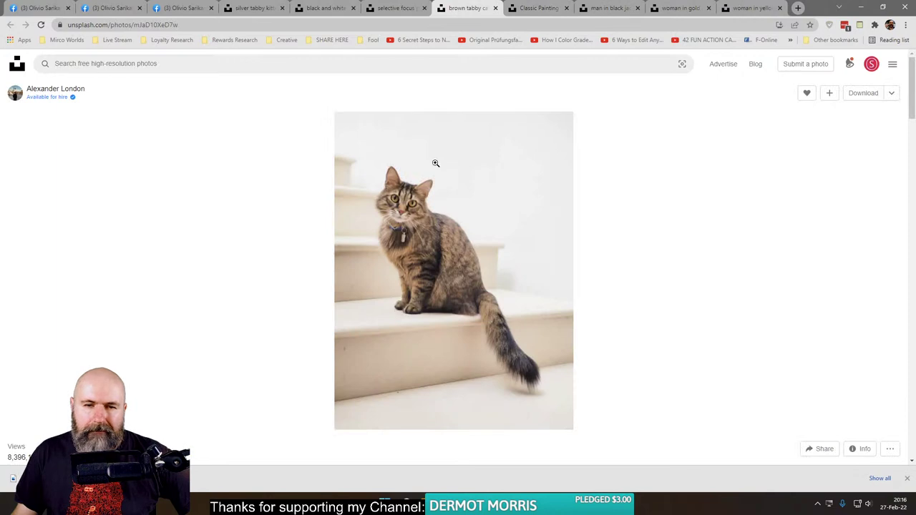
pyautogui.click(410, 221)
pyautogui.scroll(-3, 307, 252)
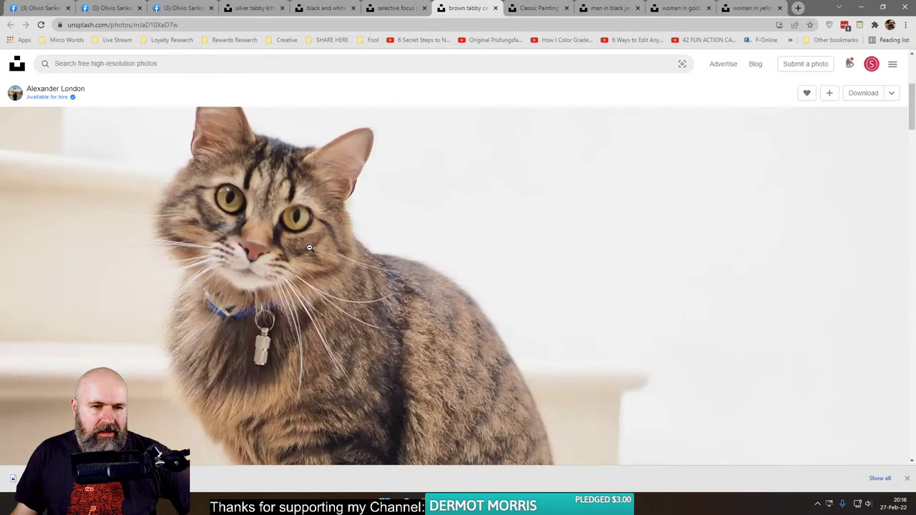
pyautogui.scroll(1, 272, 223)
pyautogui.click(265, 271)
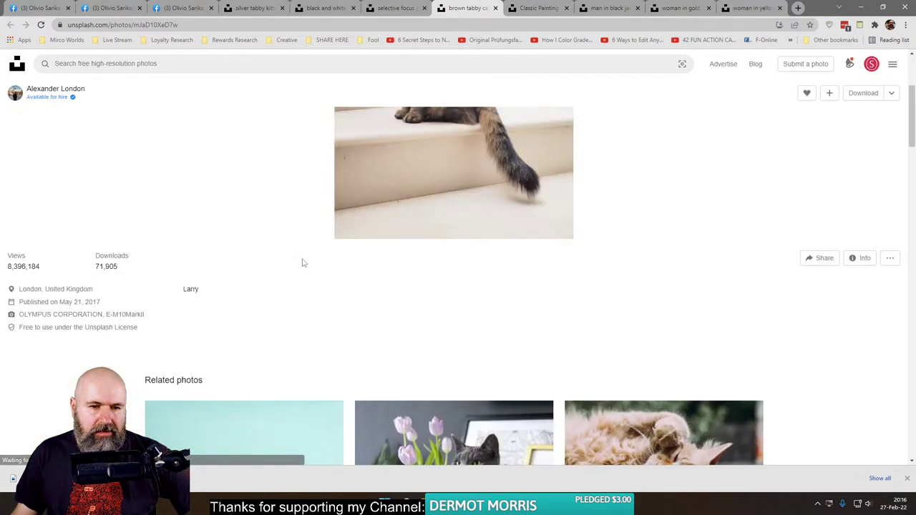
# Step: Browse the photographer's profile in a new tab, then close that tab
pyautogui.scroll(-3, 322, 261)
pyautogui.scroll(-4, 350, 260)
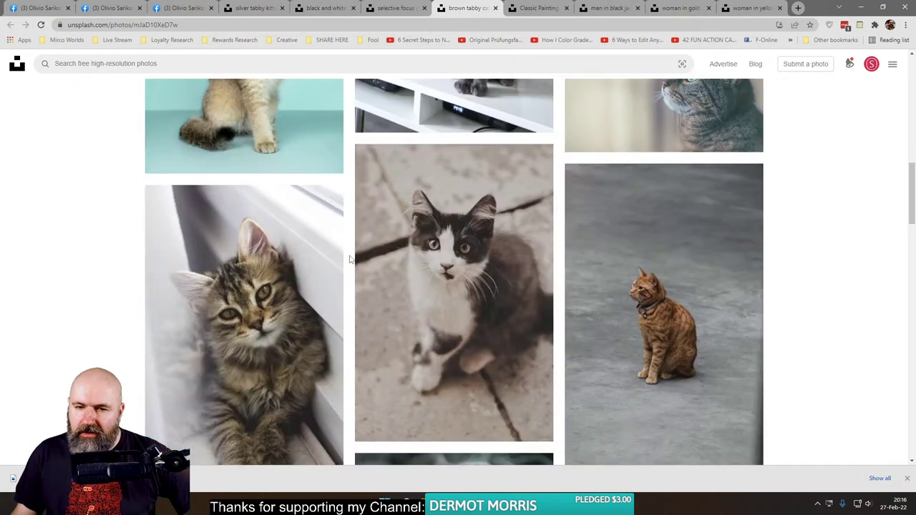
pyautogui.scroll(10, 348, 256)
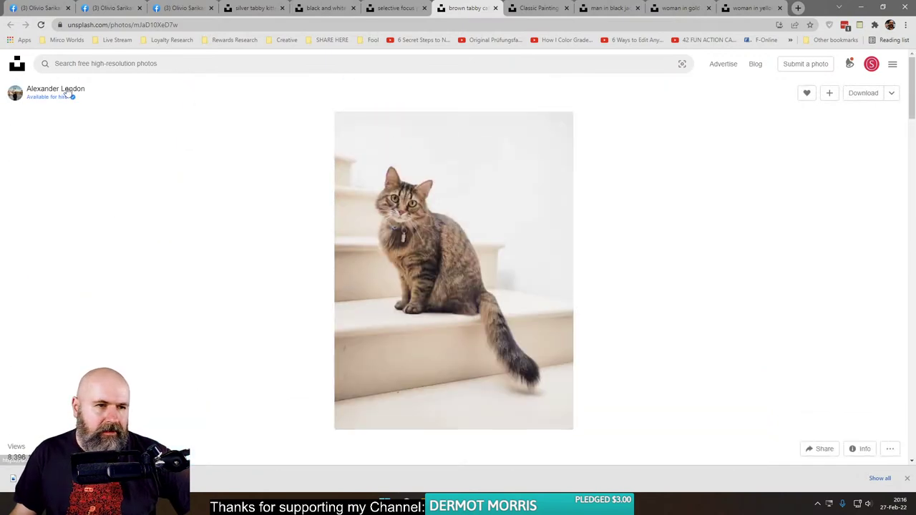
pyautogui.rightClick(67, 91)
pyautogui.click(112, 96)
pyautogui.hotkey('ctrl', 'Tab')
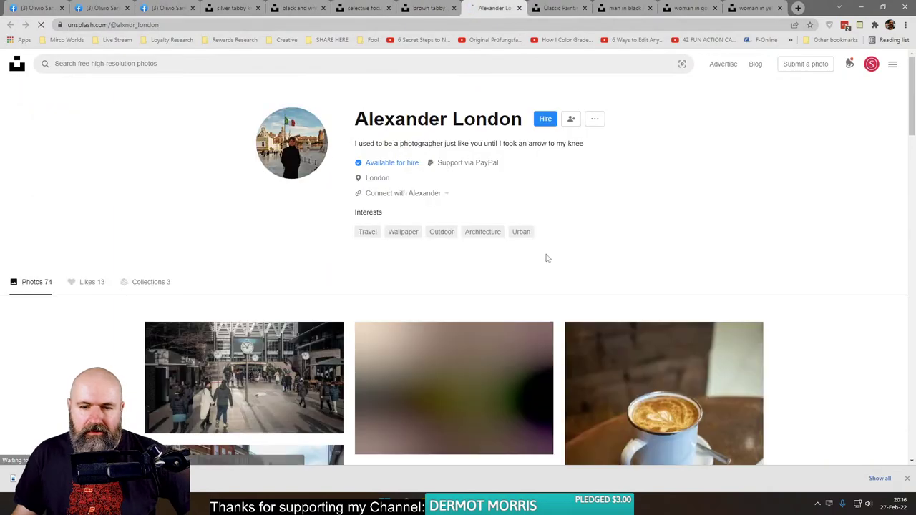
pyautogui.scroll(-20, 546, 258)
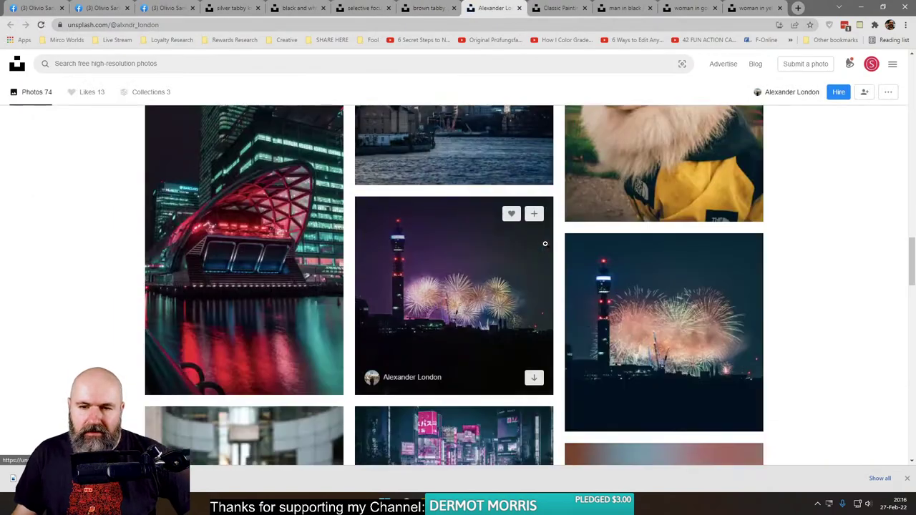
pyautogui.scroll(5, 545, 244)
pyautogui.scroll(-8, 542, 240)
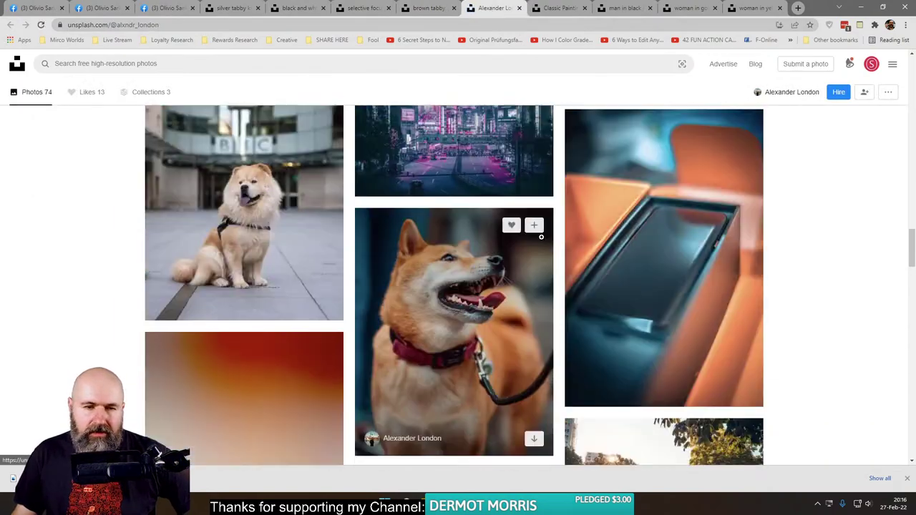
pyautogui.scroll(-15, 541, 237)
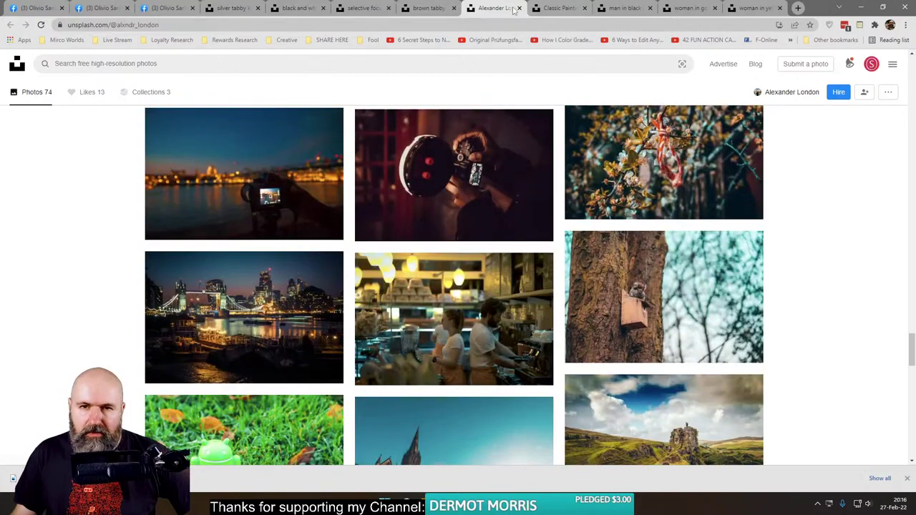
pyautogui.click(520, 10)
# Step: View the black-and-white cat photo at full width and back to fitted size
pyautogui.click(358, 9)
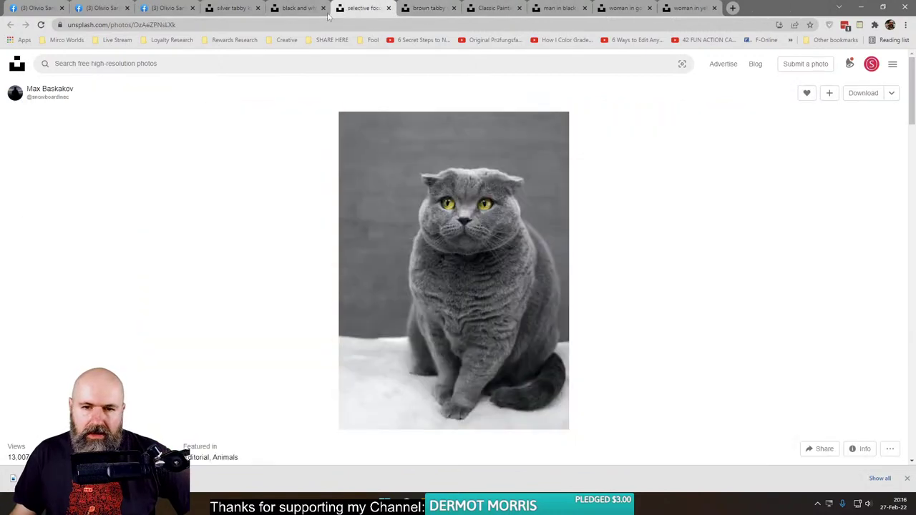
pyautogui.click(298, 8)
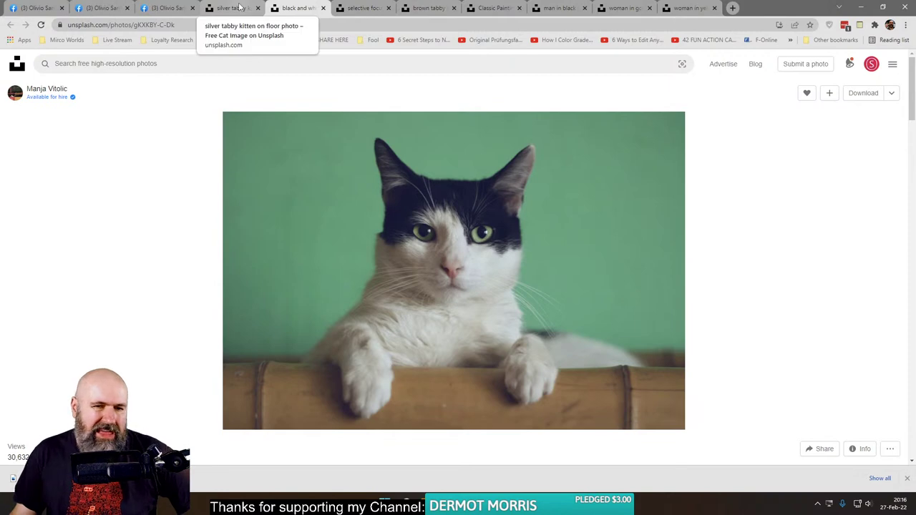
pyautogui.click(485, 265)
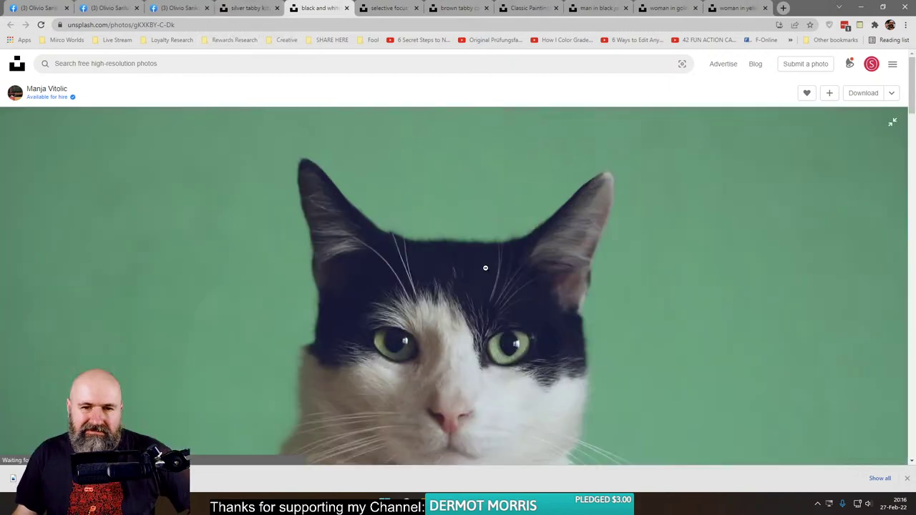
pyautogui.click(456, 287)
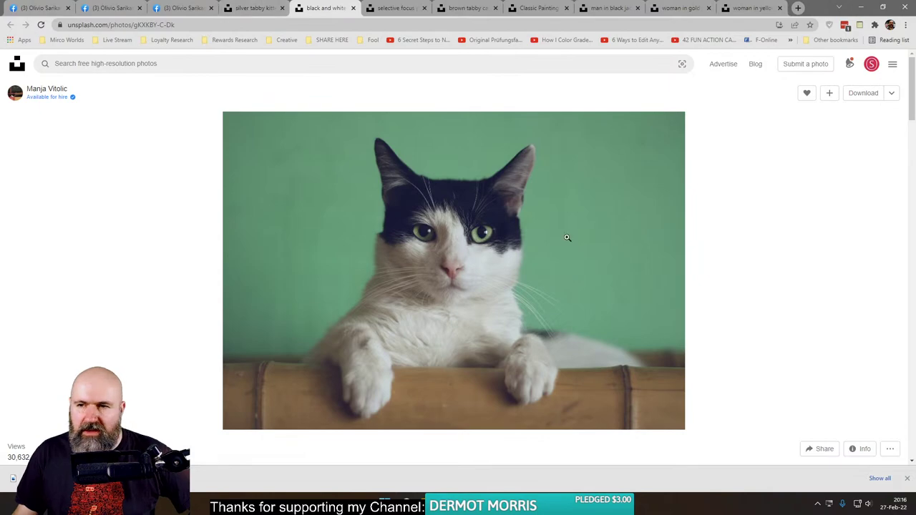
# Step: Download the black-and-white cat photo into the Stream folder and return to Affinity Photo
pyautogui.scroll(-6, 567, 238)
pyautogui.scroll(-8, 449, 258)
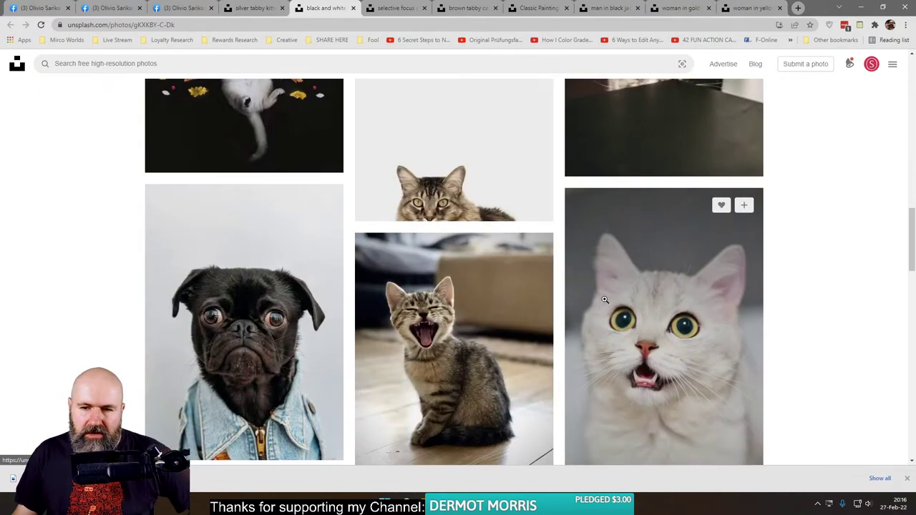
pyautogui.scroll(-3, 605, 299)
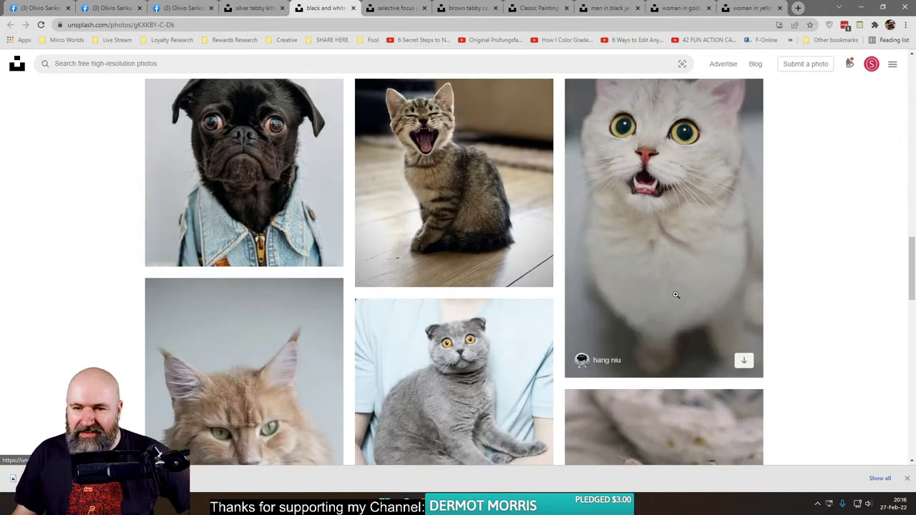
pyautogui.scroll(-3, 676, 294)
pyautogui.scroll(-4, 690, 290)
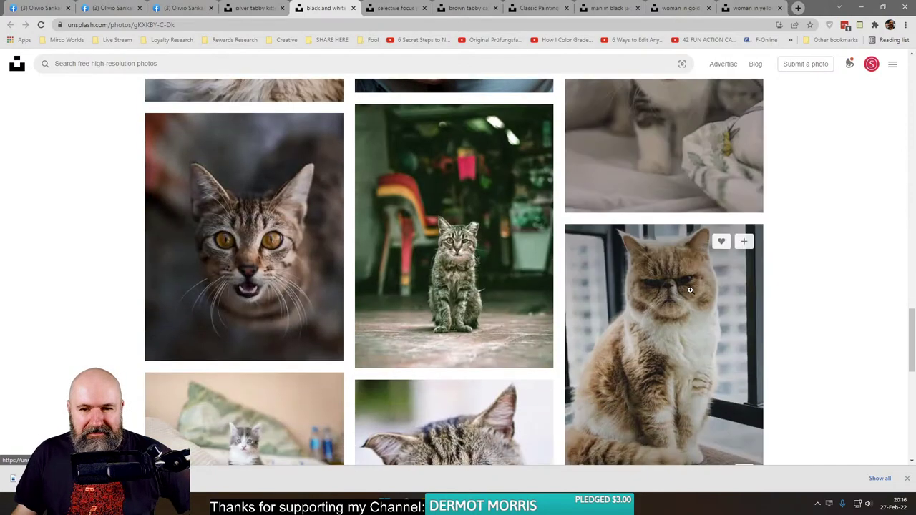
pyautogui.scroll(-4, 828, 288)
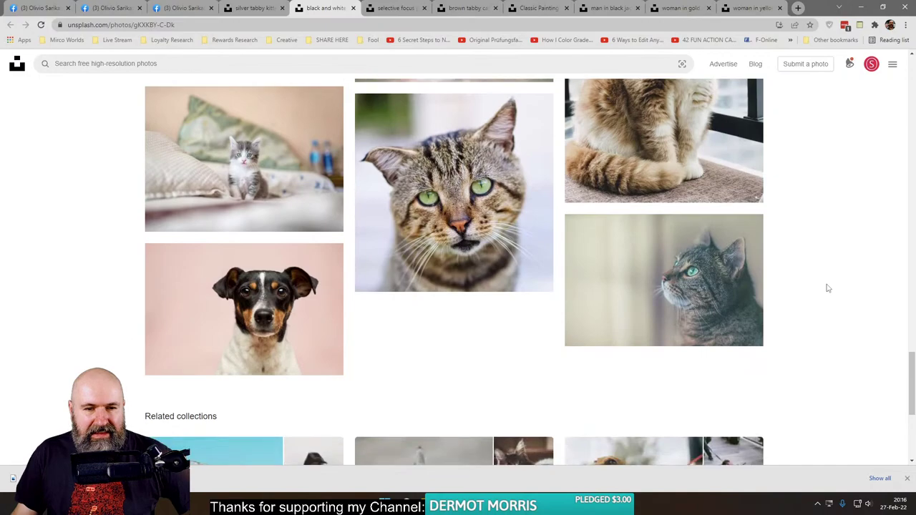
pyautogui.scroll(20, 828, 286)
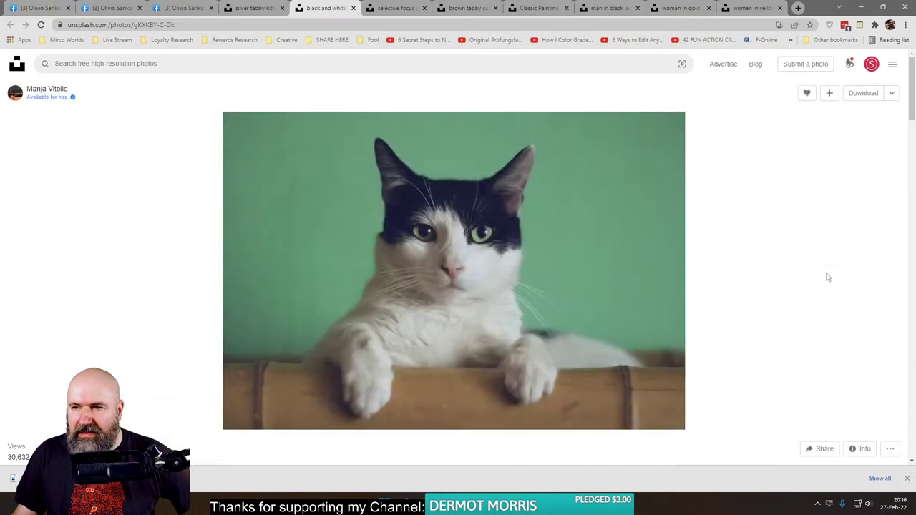
pyautogui.click(864, 93)
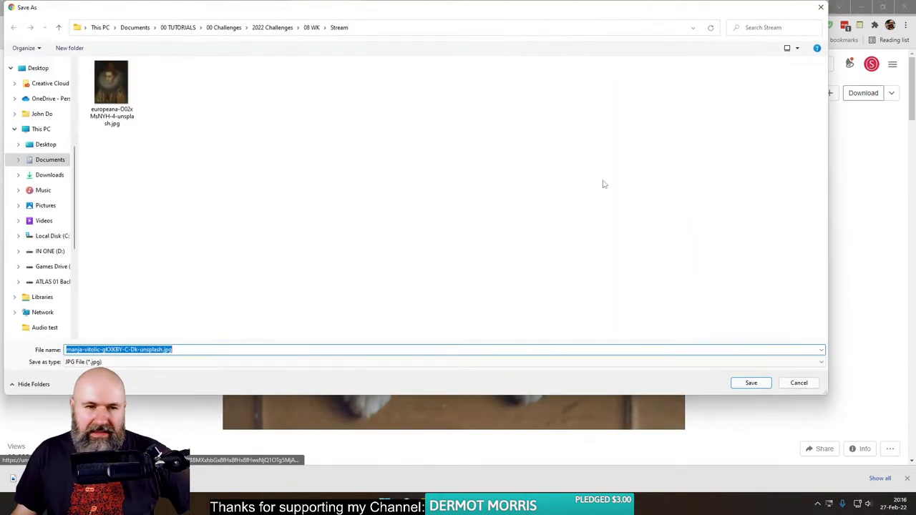
pyautogui.press('Return')
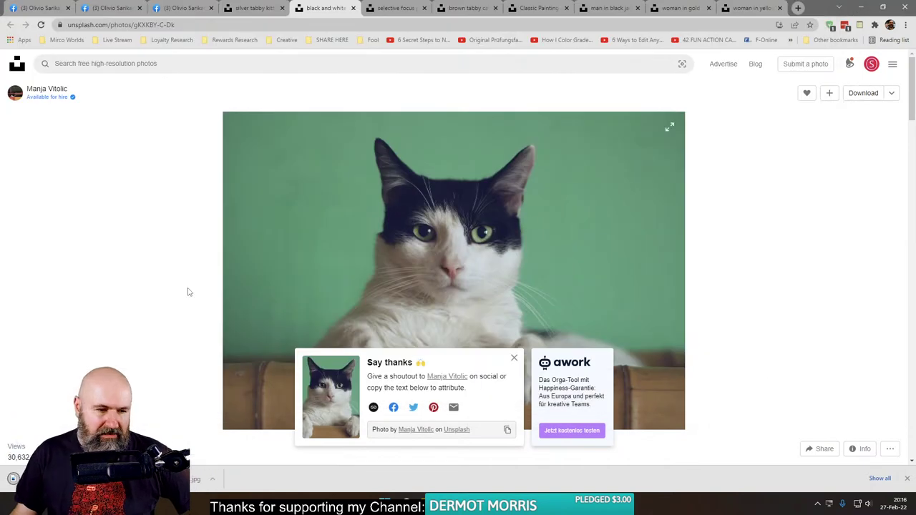
pyautogui.hotkey('alt', 'Tab')
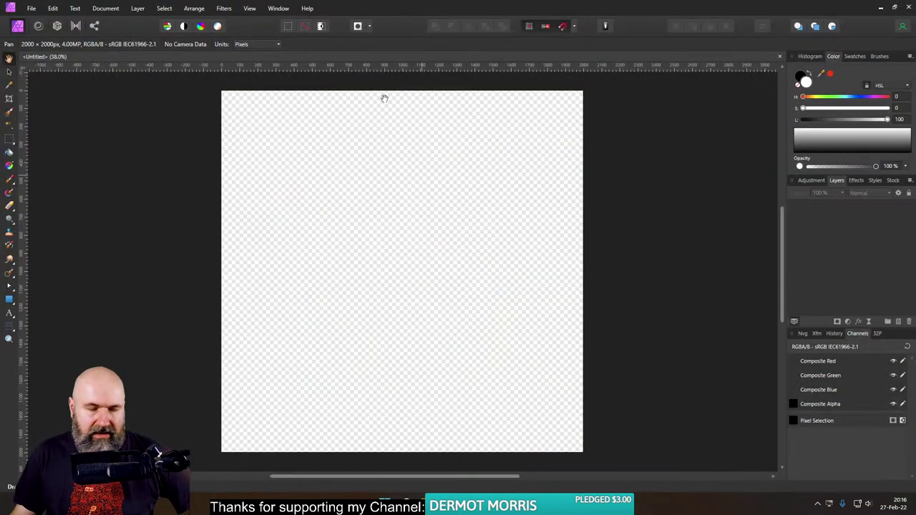
# Step: From 2022 Challenges > 08 WK > Stream, drag the portrait painting onto the Affinity canvas
pyautogui.press('super+e')
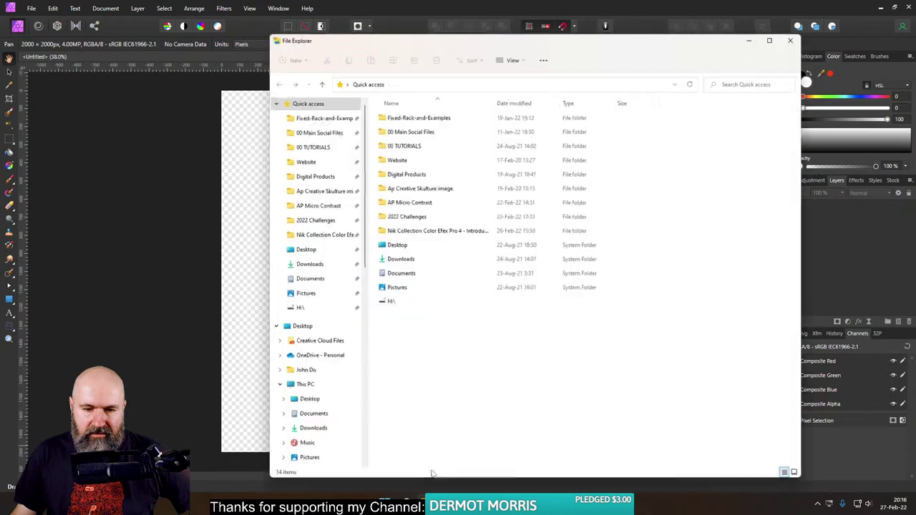
pyautogui.click(301, 219)
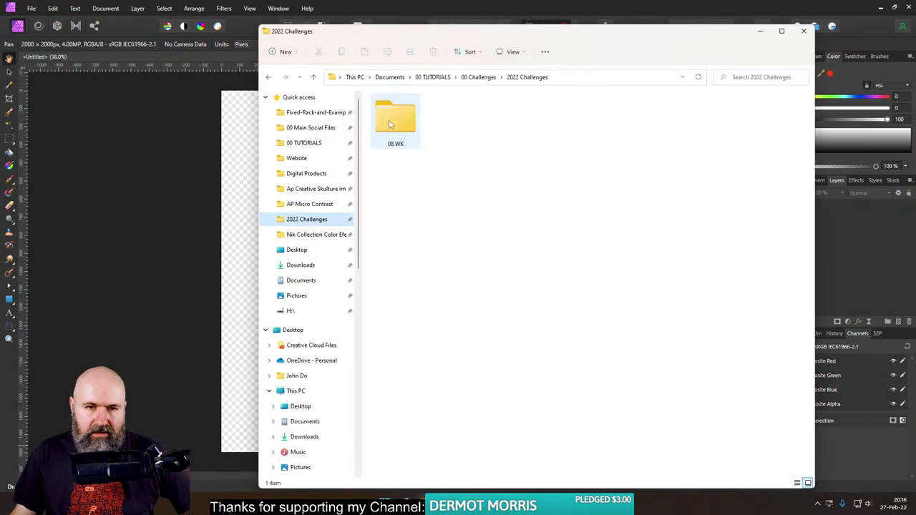
pyautogui.doubleClick(408, 133)
pyautogui.doubleClick(401, 129)
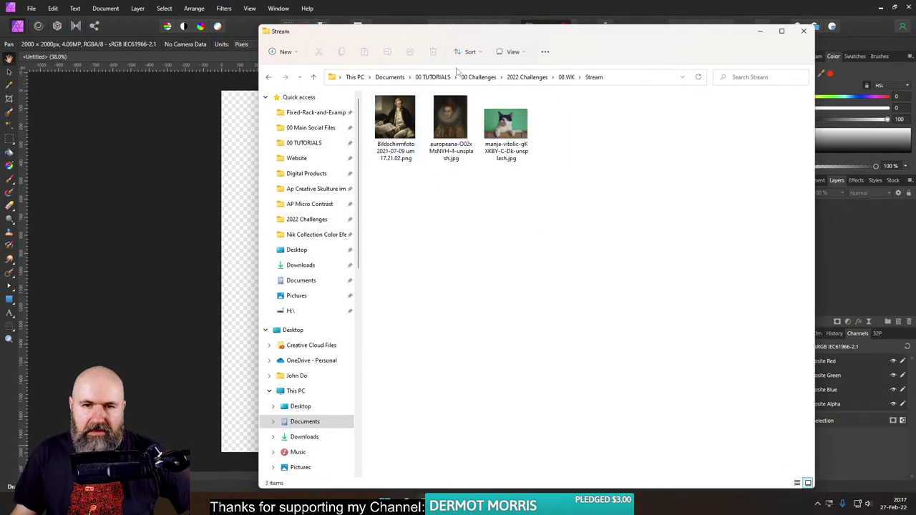
pyautogui.moveTo(438, 34); pyautogui.dragTo(695, 84)
pyautogui.click(707, 172)
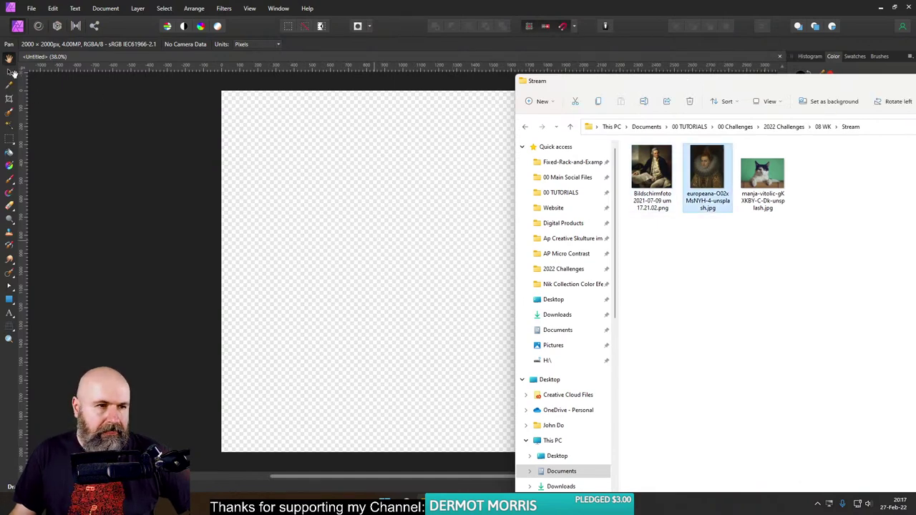
pyautogui.moveTo(763, 176); pyautogui.dragTo(428, 277)
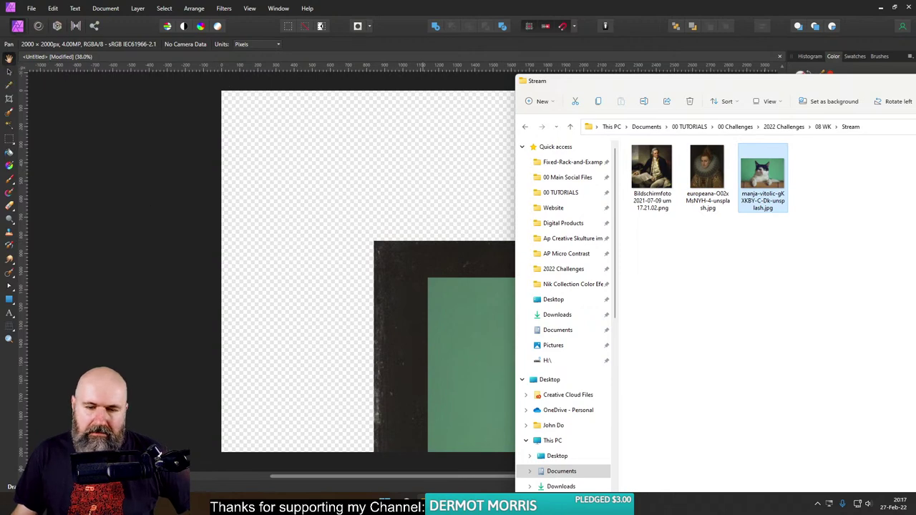
# Step: Download the brown tabby cat photo from its Chrome tab
pyautogui.moveTo(401, 505)
pyautogui.click(401, 451)
pyautogui.click(465, 8)
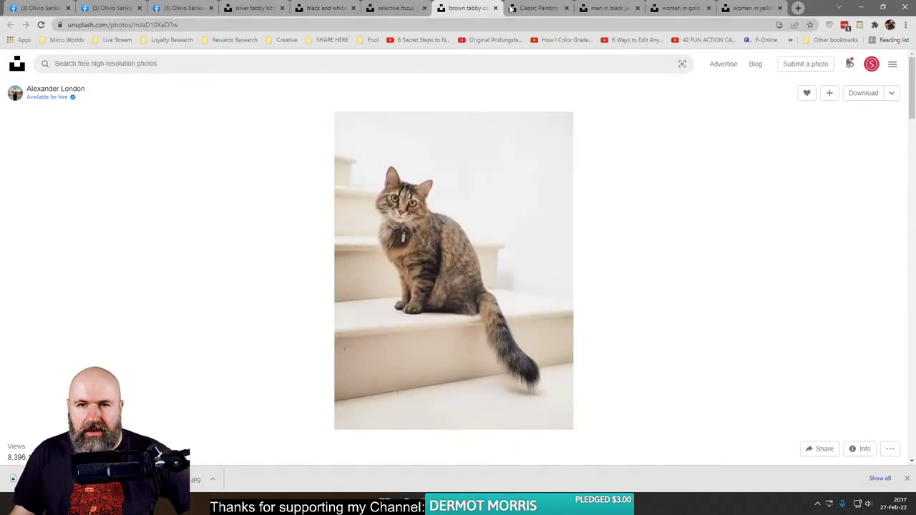
pyautogui.click(844, 94)
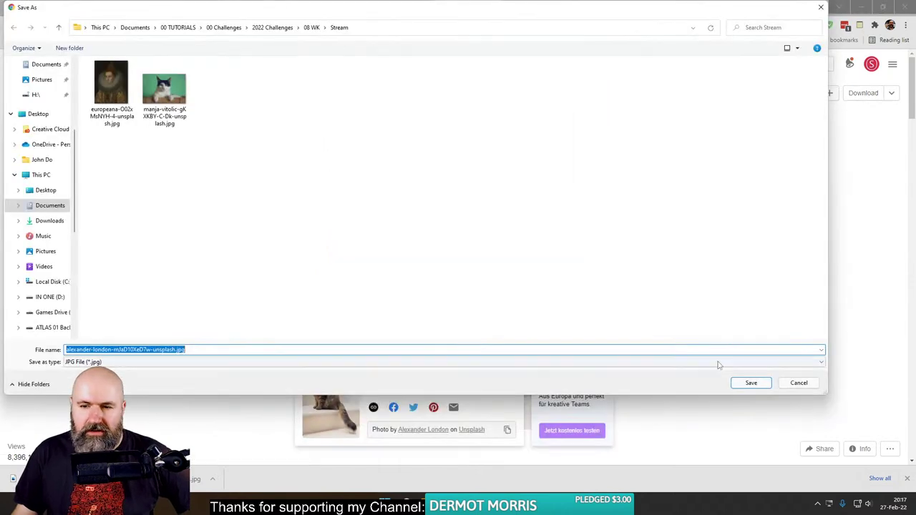
pyautogui.click(751, 382)
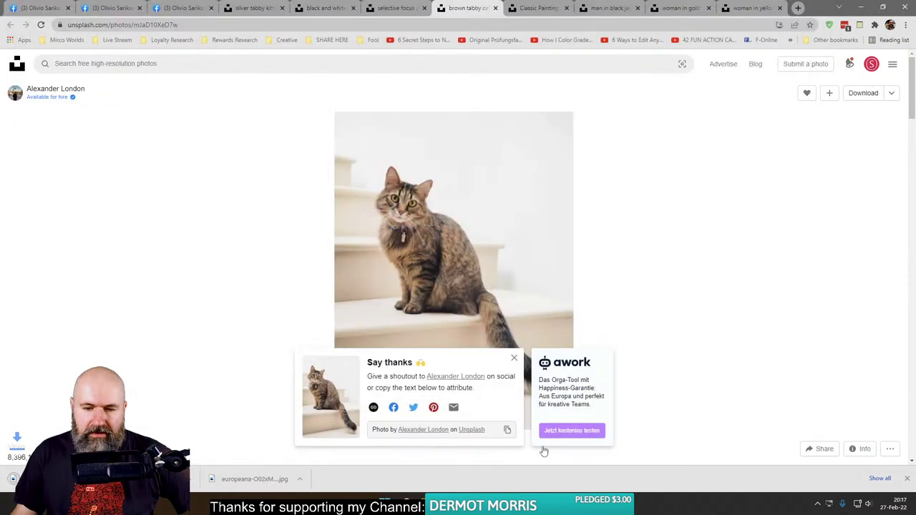
# Step: Drop the brown tabby cat image from the Stream folder into the document
pyautogui.moveTo(489, 504)
pyautogui.click(408, 451)
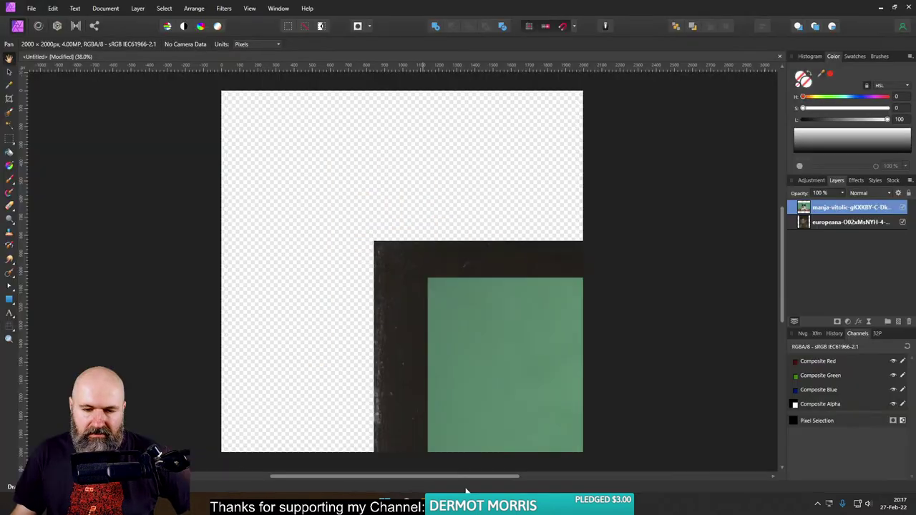
pyautogui.click(422, 505)
pyautogui.click(655, 175)
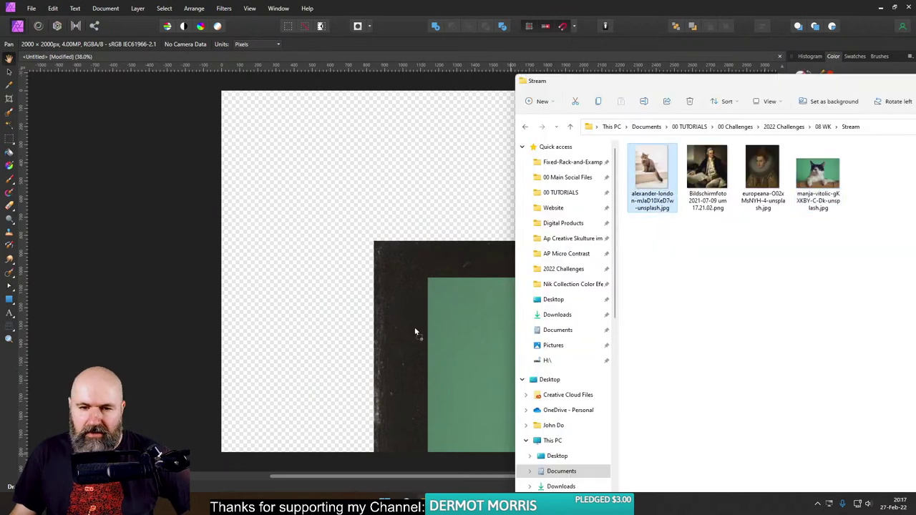
pyautogui.moveTo(416, 331); pyautogui.dragTo(415, 326)
pyautogui.click(111, 183)
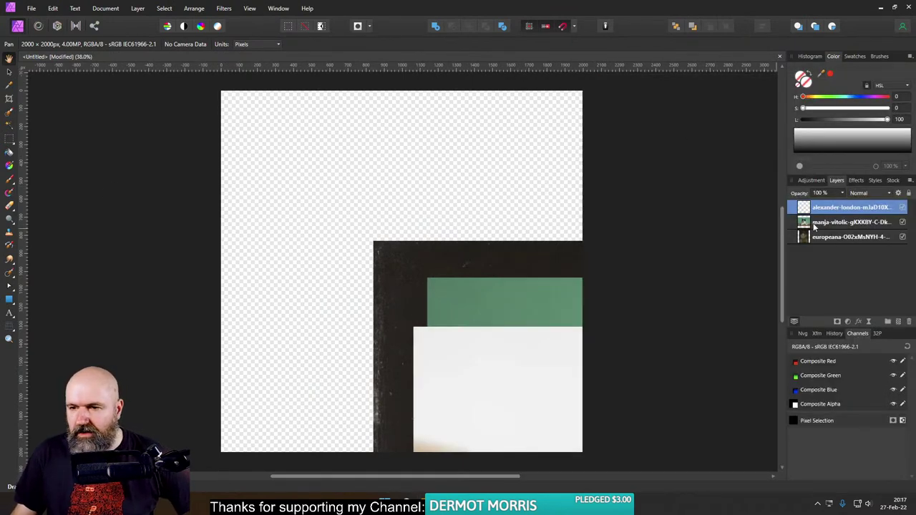
# Step: Hide both cat layers and select the portrait painting layer with the Move tool
pyautogui.click(903, 207)
pyautogui.click(903, 223)
pyautogui.click(818, 236)
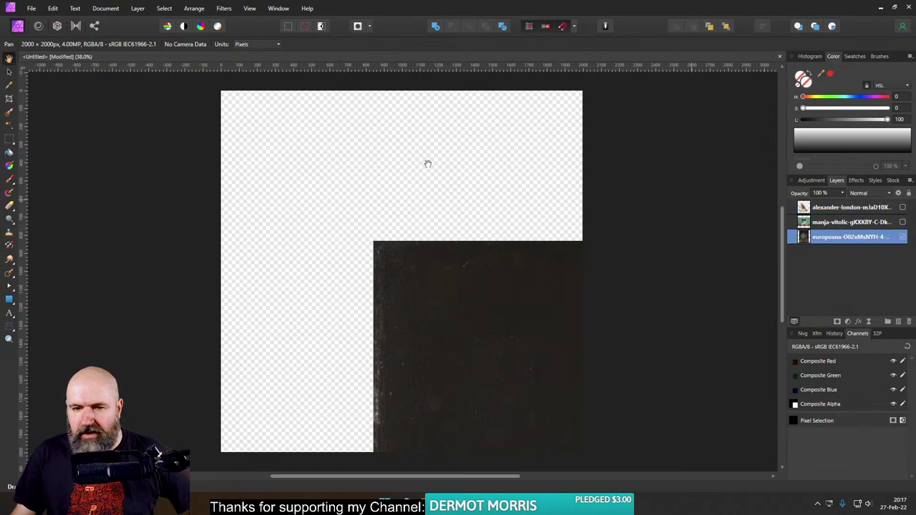
pyautogui.click(9, 71)
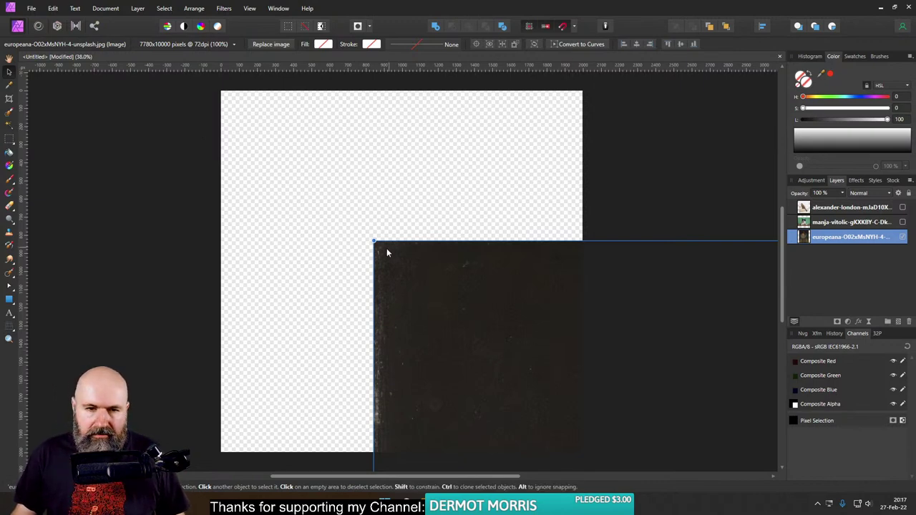
# Step: Scale the portrait to the canvas height and nudge it up and slightly right
pyautogui.moveTo(387, 253); pyautogui.dragTo(270, 131)
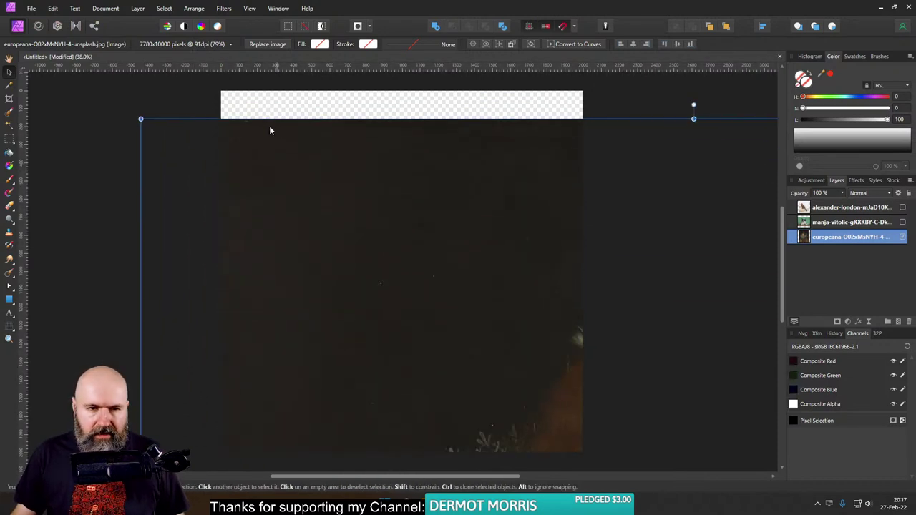
pyautogui.moveTo(141, 119); pyautogui.dragTo(482, 368)
pyautogui.hotkey('ctrl', 'z')
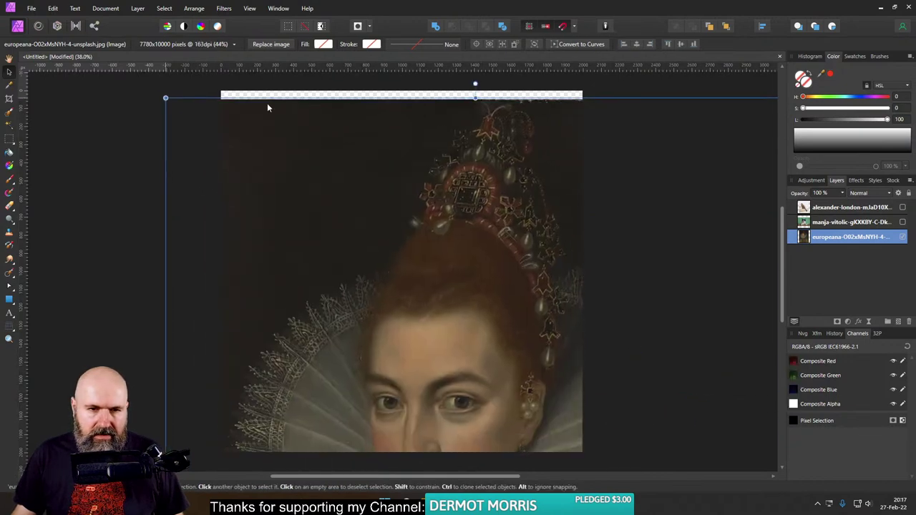
pyautogui.moveTo(156, 93); pyautogui.dragTo(351, 180)
pyautogui.scroll(-3, 381, 245)
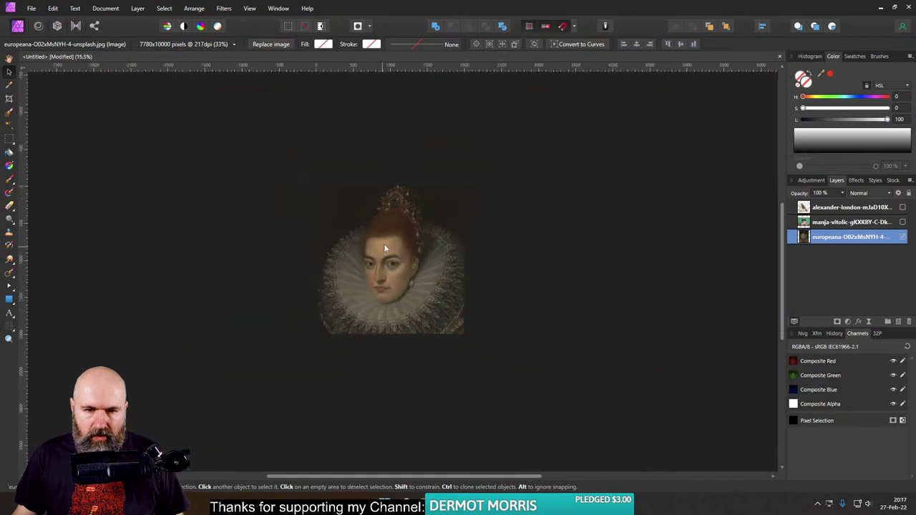
pyautogui.moveTo(493, 171); pyautogui.dragTo(435, 223)
pyautogui.scroll(5, 412, 217)
pyautogui.scroll(-3, 438, 231)
pyautogui.moveTo(542, 136); pyautogui.dragTo(518, 146)
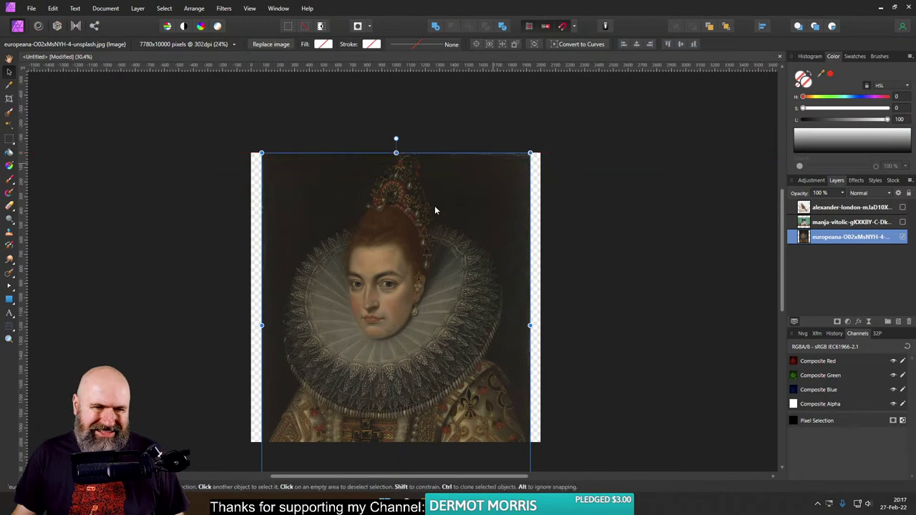
pyautogui.hotkey('ctrl', 'd')
pyautogui.moveTo(382, 294)
pyautogui.mouseDown()
pyautogui.moveTo(384, 274)
pyautogui.moveTo(388, 281)
pyautogui.mouseUp()
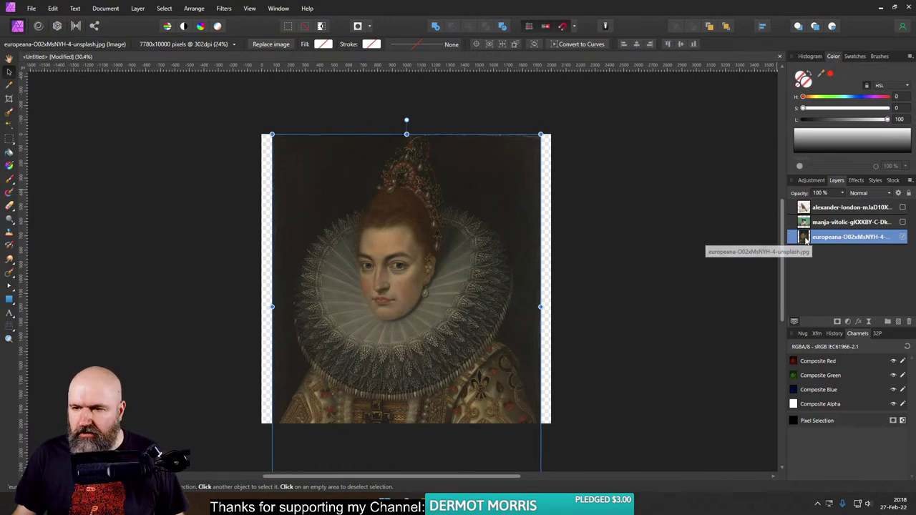
# Step: Duplicate the portrait layer and enlarge the lower copy to 2000 px wide
pyautogui.rightClick(806, 241)
pyautogui.click(758, 315)
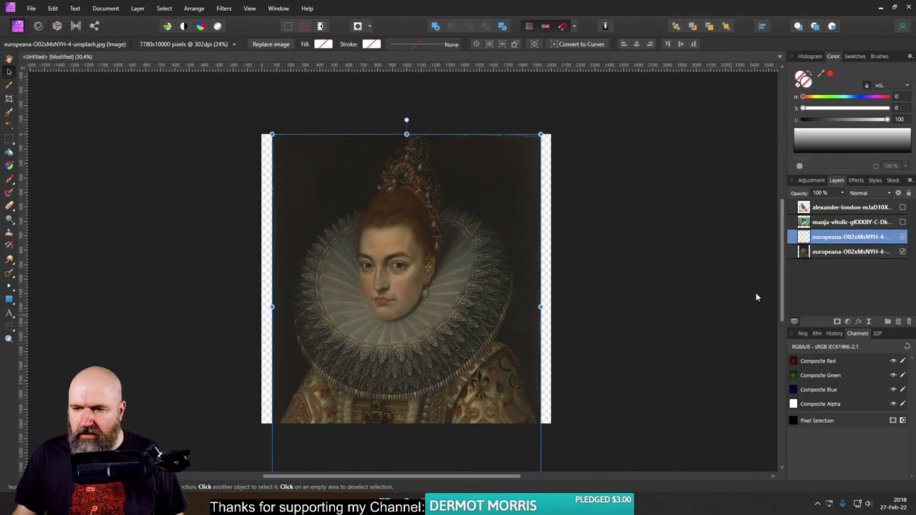
pyautogui.click(799, 254)
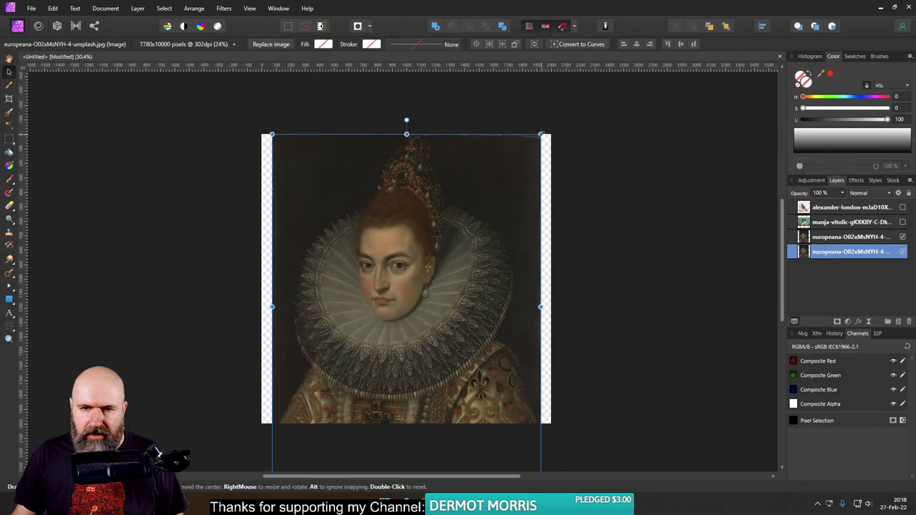
pyautogui.moveTo(541, 134); pyautogui.dragTo(561, 109)
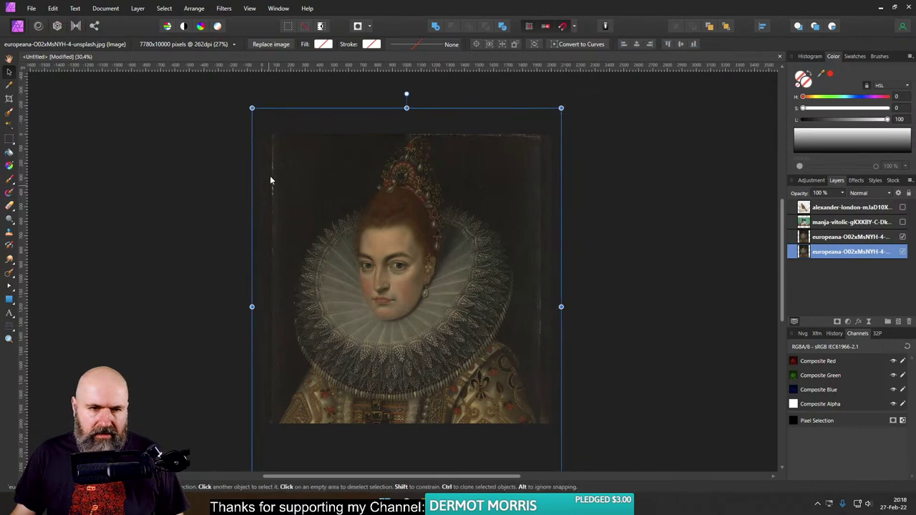
# Step: Rasterize the upper portrait copy
pyautogui.click(269, 195)
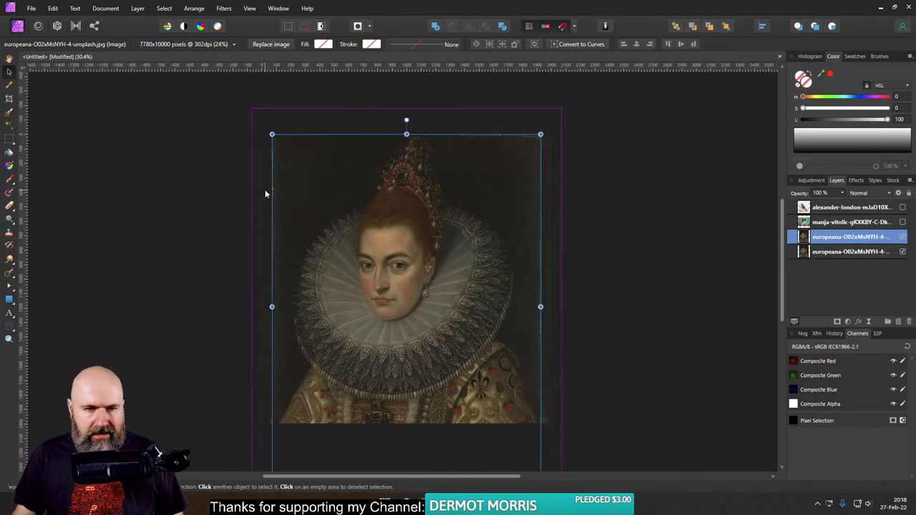
pyautogui.scroll(3, 266, 194)
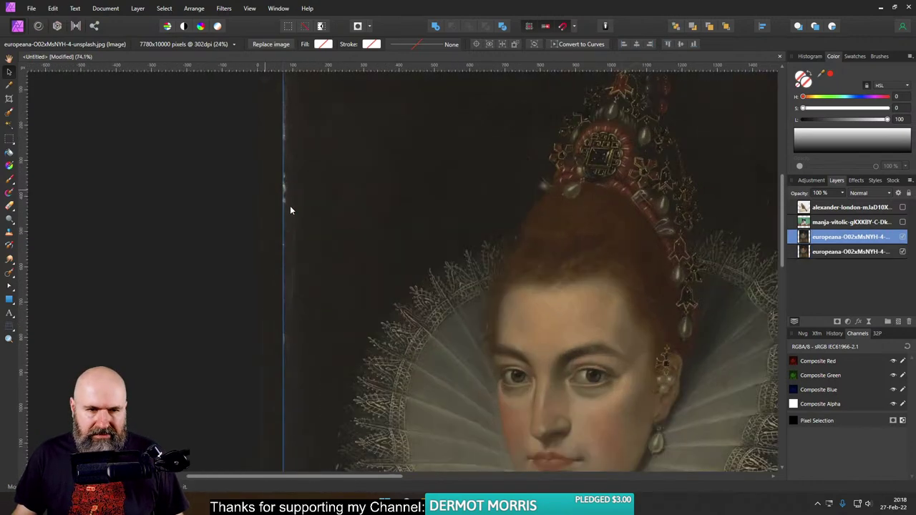
pyautogui.rightClick(816, 238)
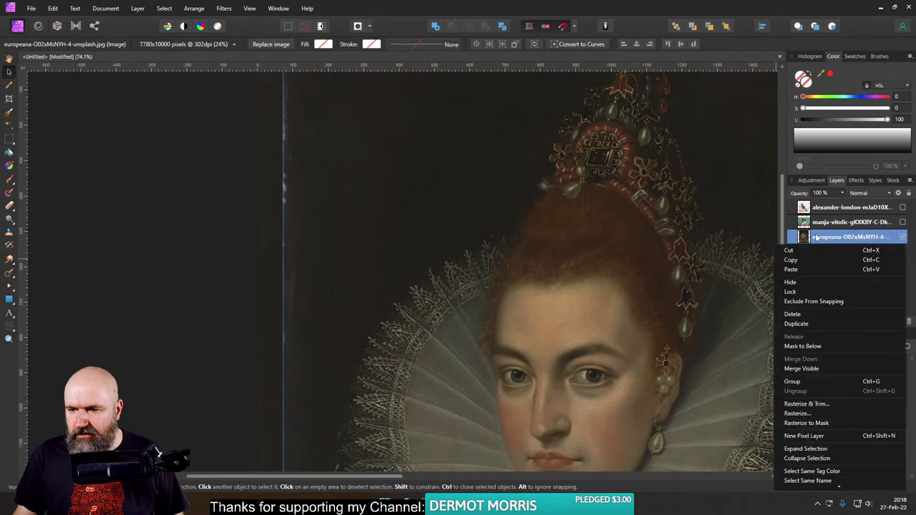
pyautogui.click(797, 413)
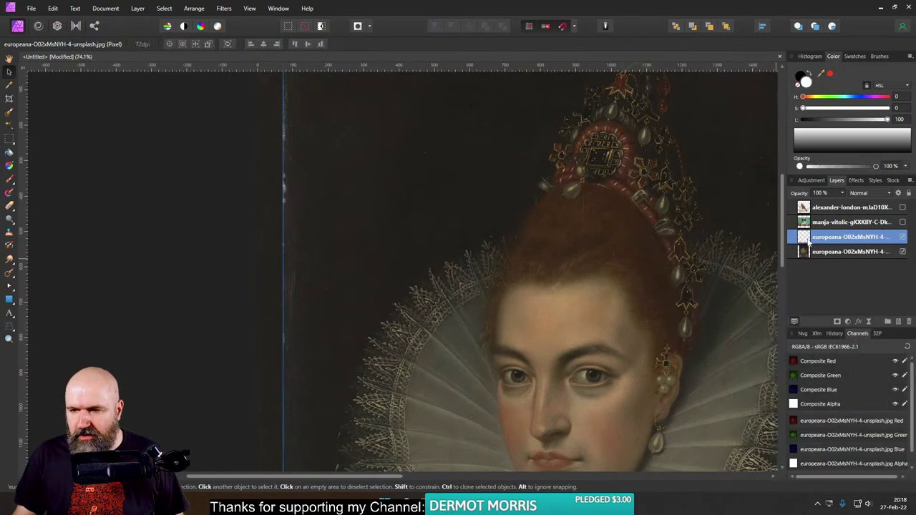
# Step: Soft-erase the upper portrait's side borders with a 416 px, 0% hardness Erase Brush
pyautogui.click(9, 206)
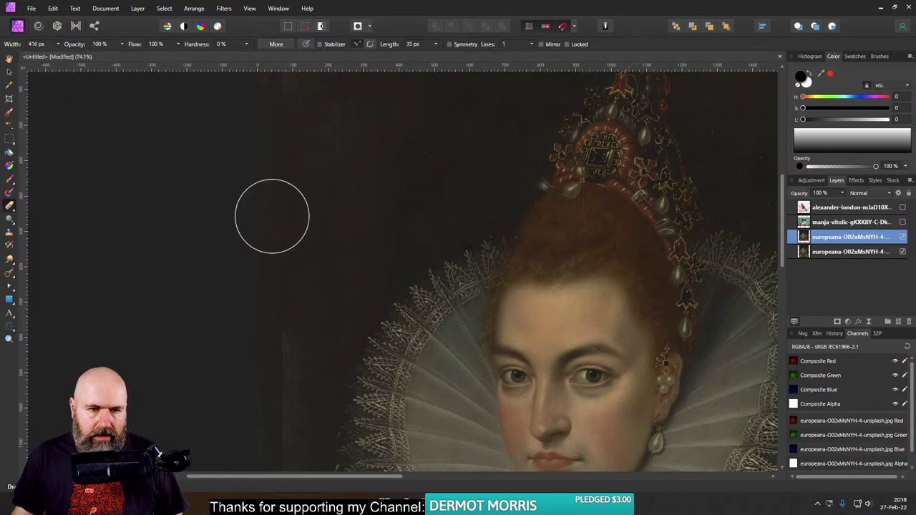
pyautogui.scroll(3, 283, 260)
pyautogui.scroll(-2, 303, 138)
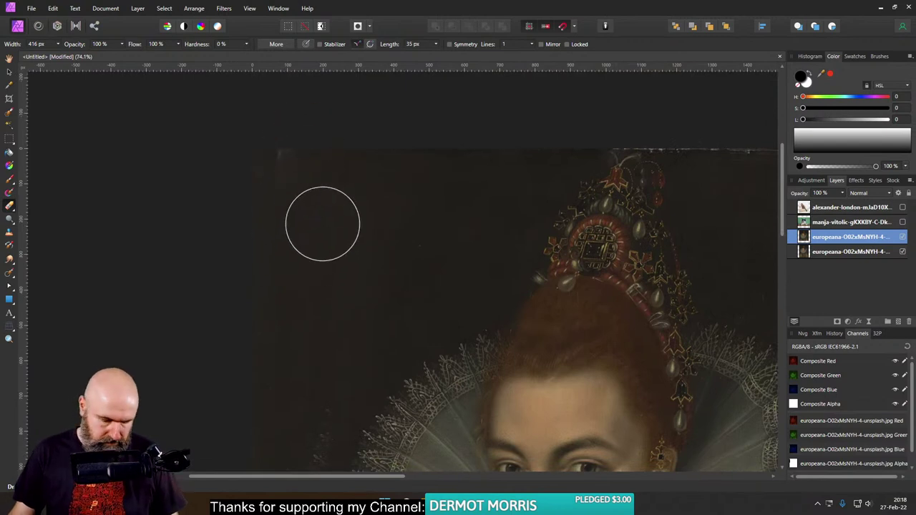
pyautogui.scroll(-1, 328, 252)
pyautogui.scroll(-2, 328, 252)
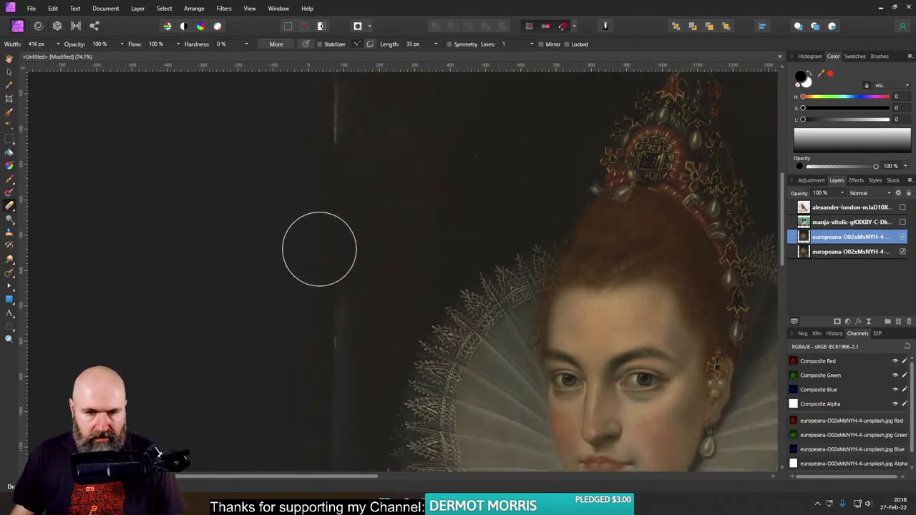
pyautogui.scroll(3, 304, 300)
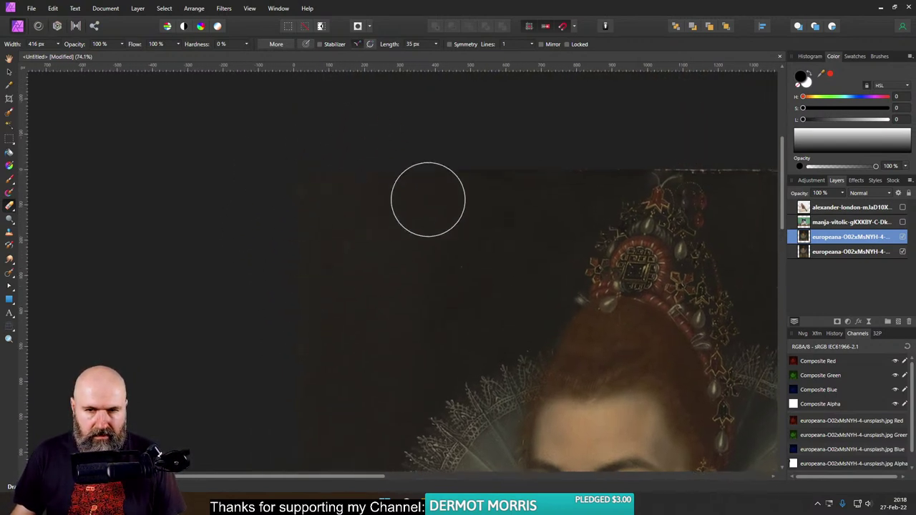
pyautogui.hscroll(6, 427, 198)
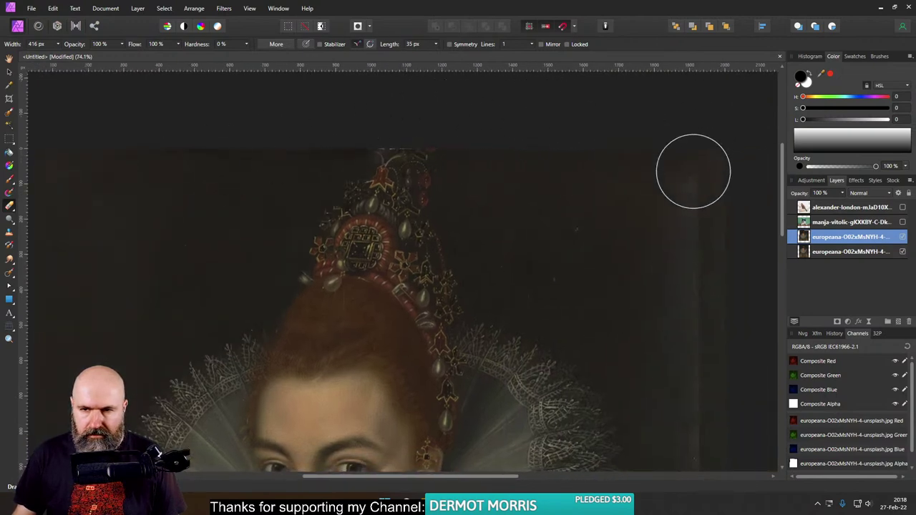
pyautogui.scroll(-5, 676, 195)
pyautogui.scroll(-3, 677, 196)
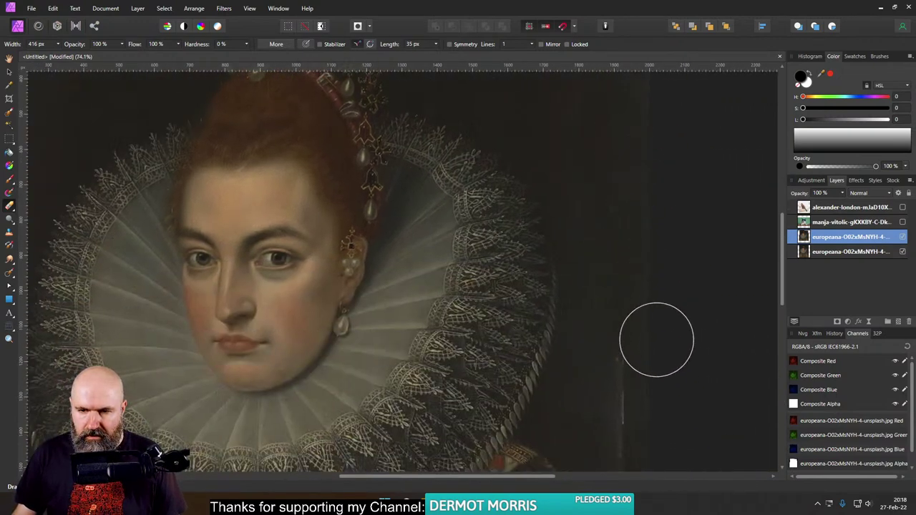
pyautogui.scroll(-5, 622, 300)
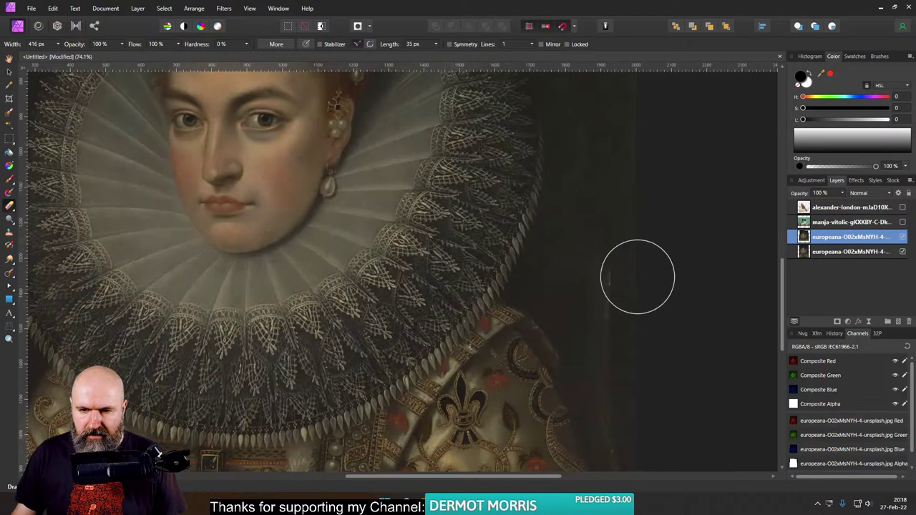
pyautogui.scroll(-5, 655, 322)
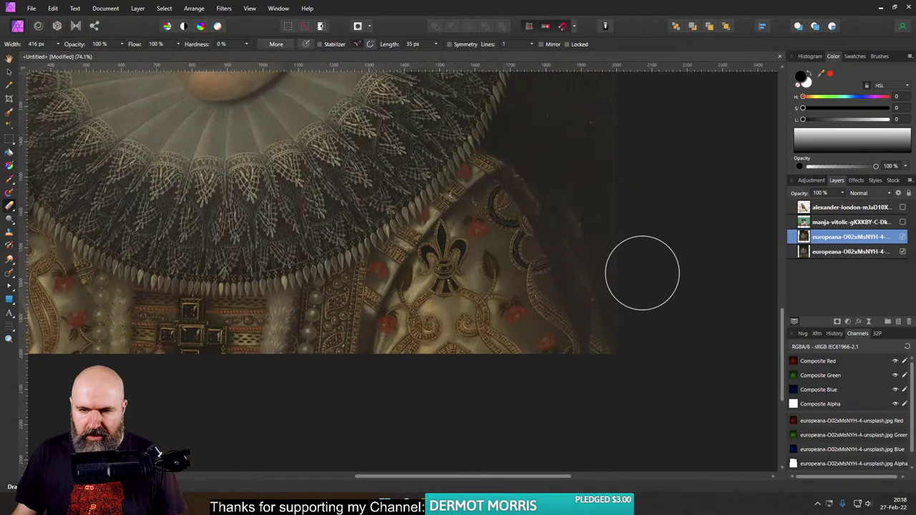
pyautogui.scroll(4, 677, 330)
pyautogui.scroll(3, 667, 297)
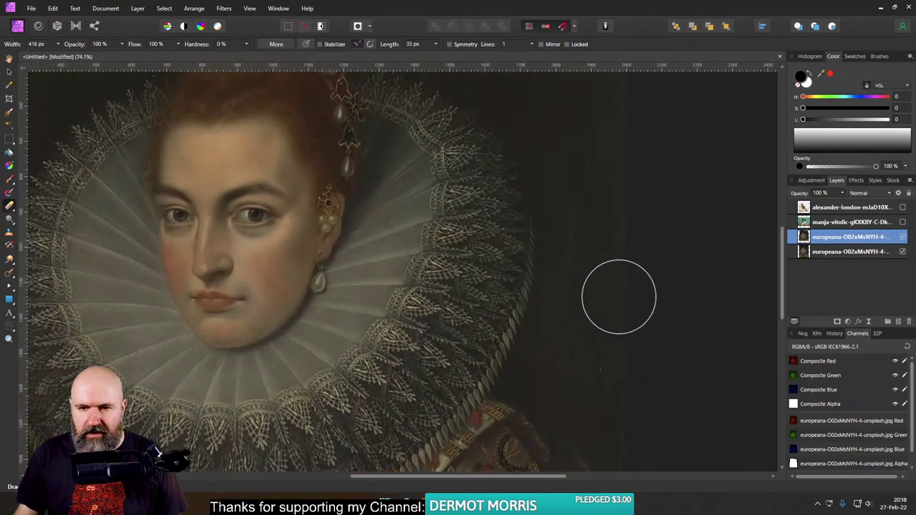
pyautogui.hscroll(-10, 617, 298)
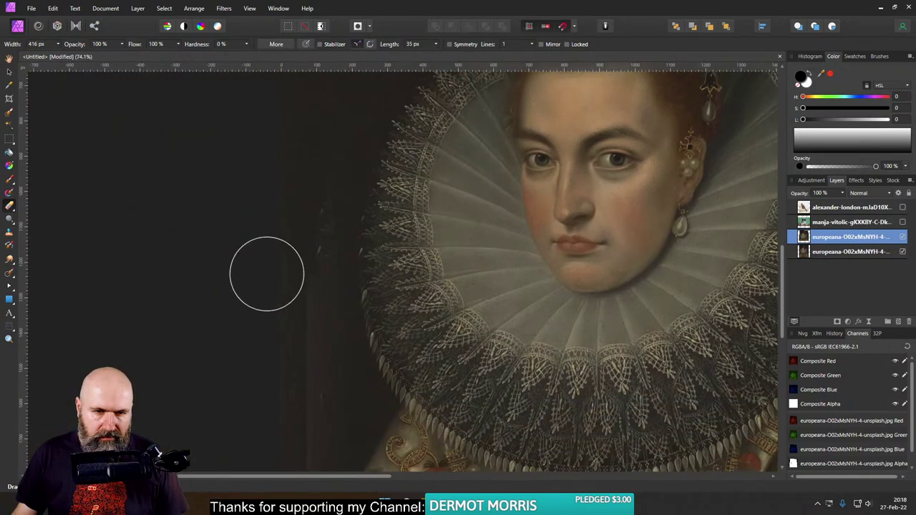
pyautogui.scroll(-3, 254, 390)
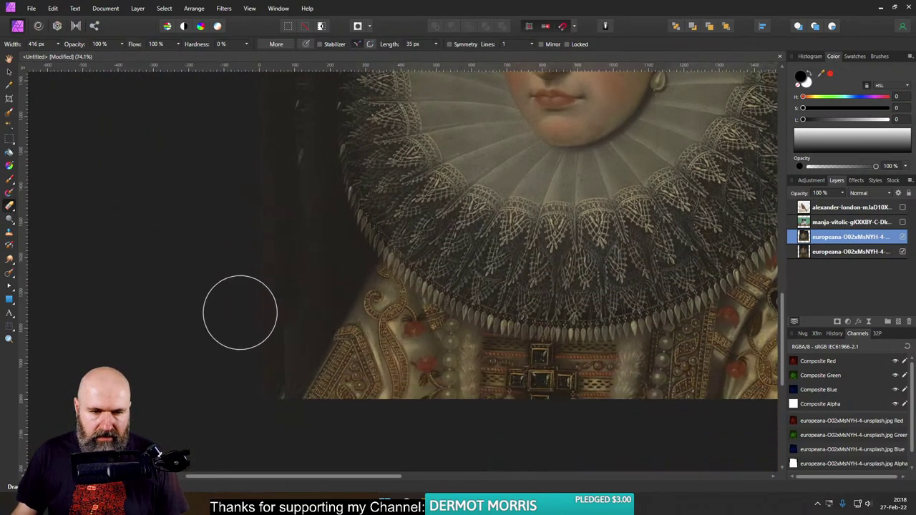
pyautogui.scroll(5, 207, 401)
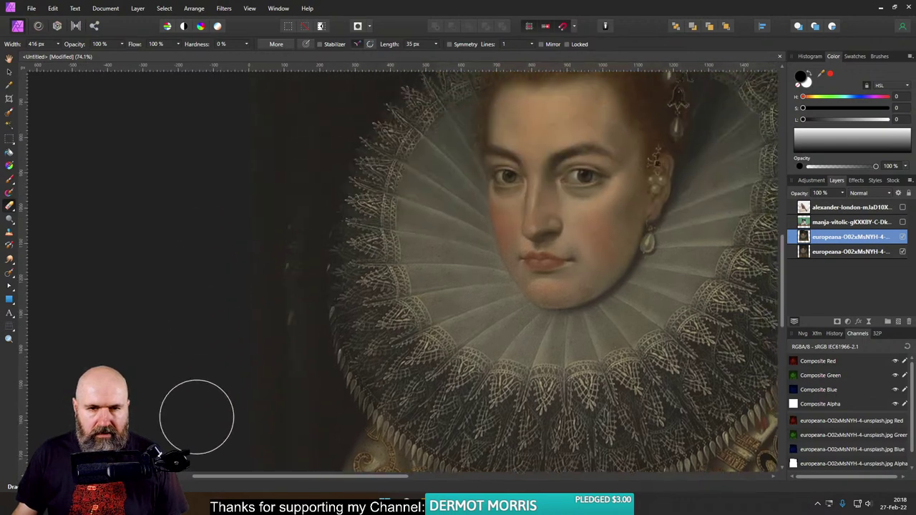
# Step: Add a new pixel layer and set the Clone Brush to sample Layers Beneath
pyautogui.click(900, 322)
pyautogui.click(10, 236)
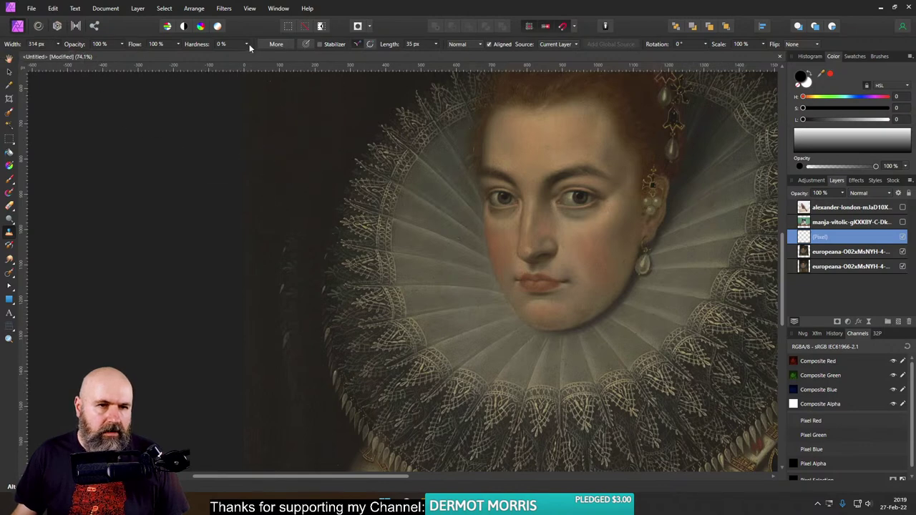
pyautogui.scroll(2, 374, 164)
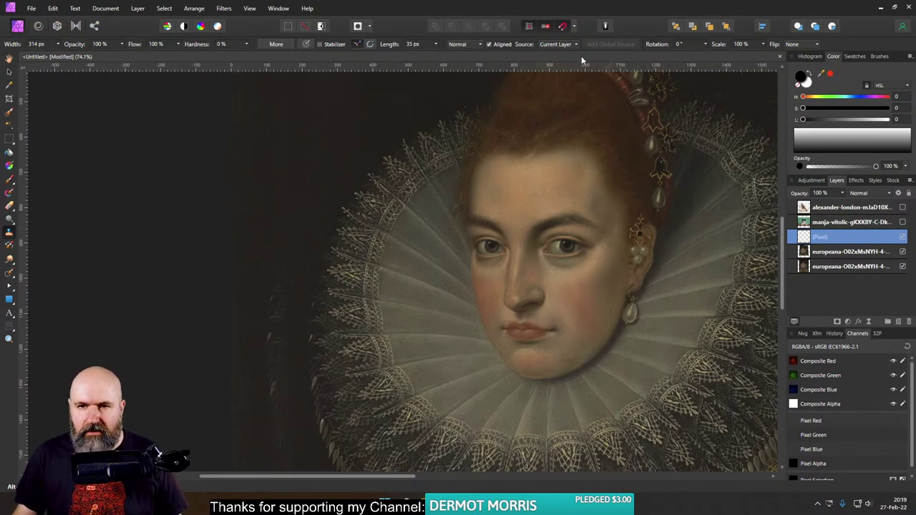
pyautogui.click(554, 44)
pyautogui.click(548, 77)
# Step: Move across the portrait's dark right side and zoom out to review the whole painting
pyautogui.scroll(2, 380, 179)
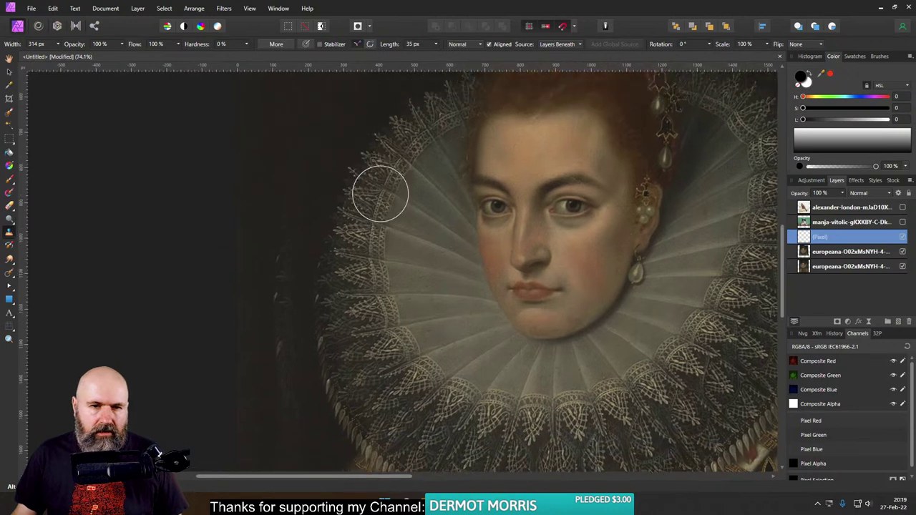
pyautogui.scroll(-3, 292, 260)
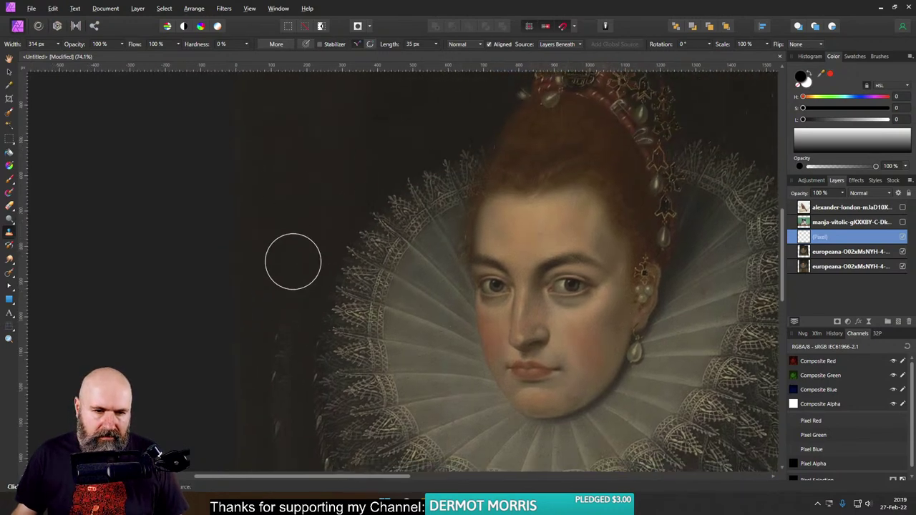
pyautogui.scroll(-1, 333, 148)
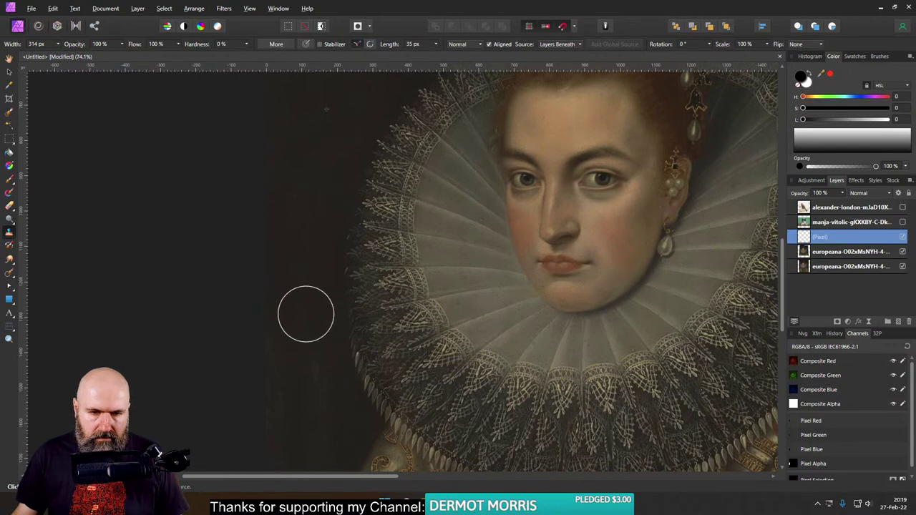
pyautogui.scroll(-2, 306, 314)
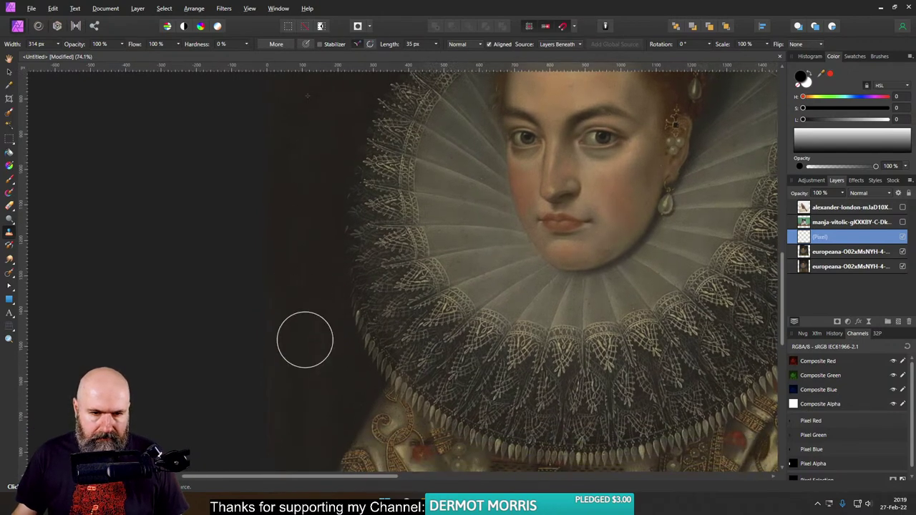
pyautogui.scroll(-3, 322, 300)
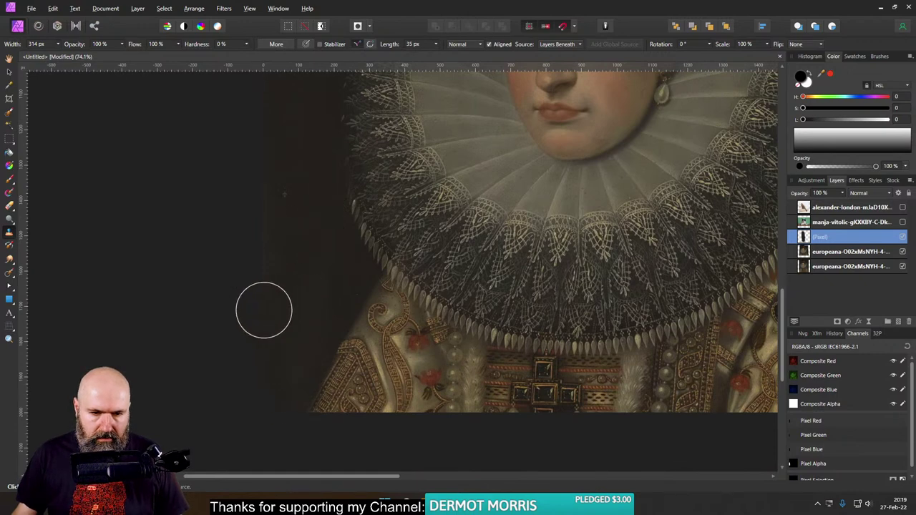
pyautogui.hscroll(5, 264, 311)
pyautogui.hscroll(2, 551, 196)
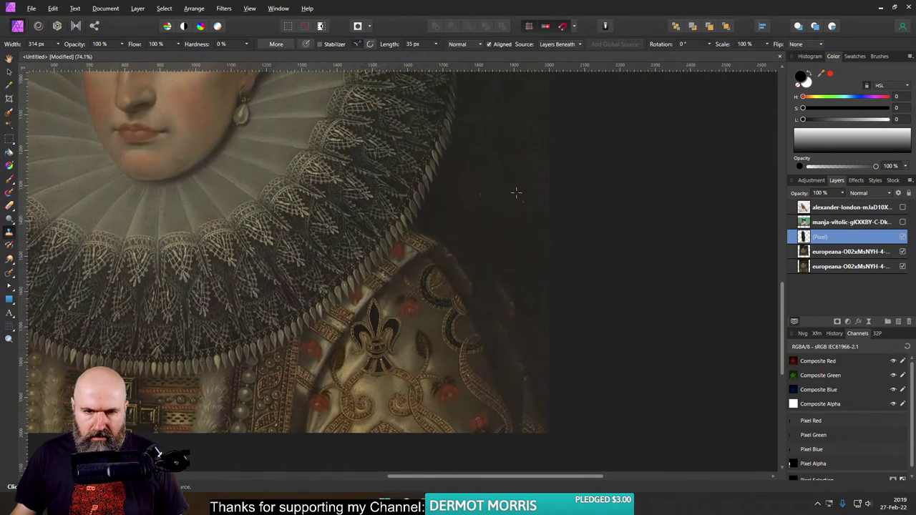
pyautogui.scroll(8, 515, 192)
pyautogui.hscroll(1, 466, 458)
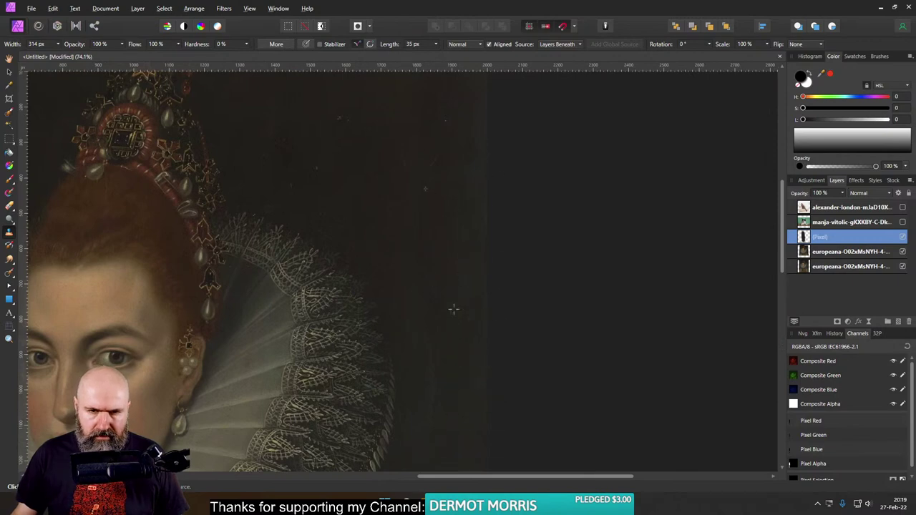
pyautogui.scroll(-3, 453, 310)
pyautogui.hscroll(-1, 487, 225)
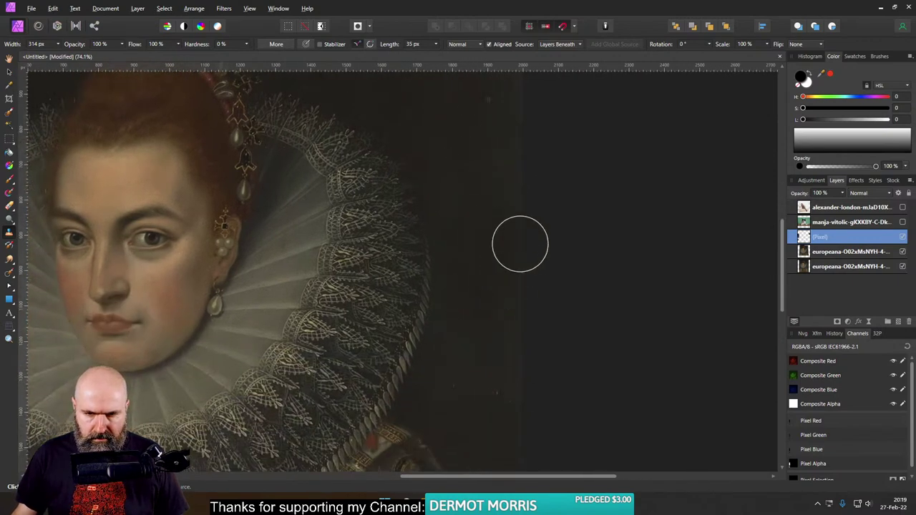
pyautogui.scroll(-5, 521, 244)
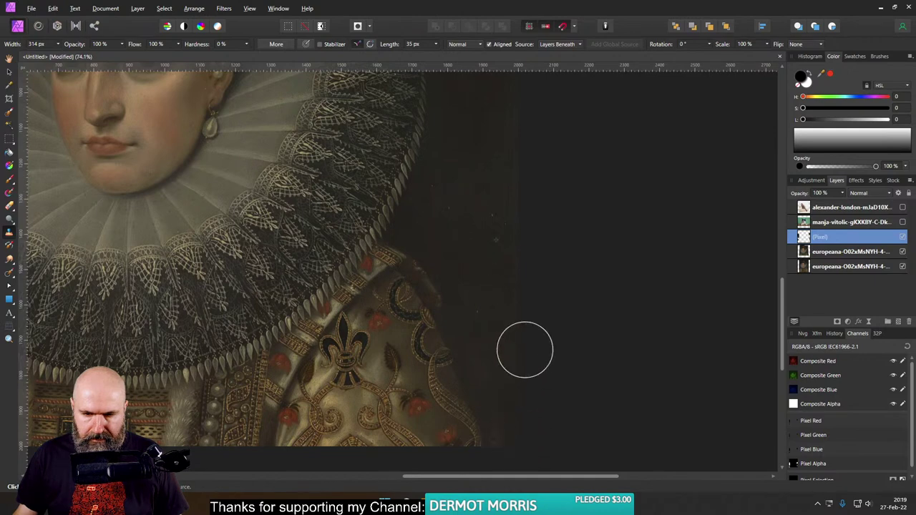
pyautogui.scroll(10, 521, 251)
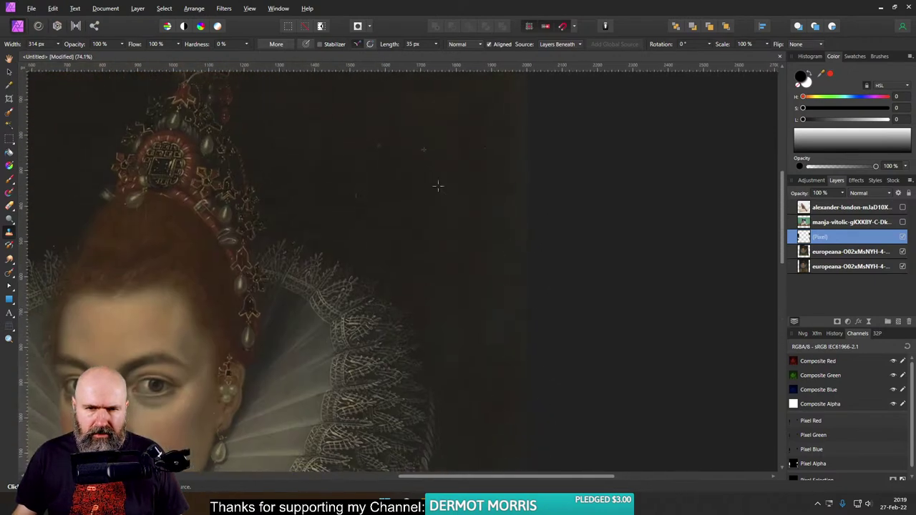
pyautogui.scroll(-8, 438, 186)
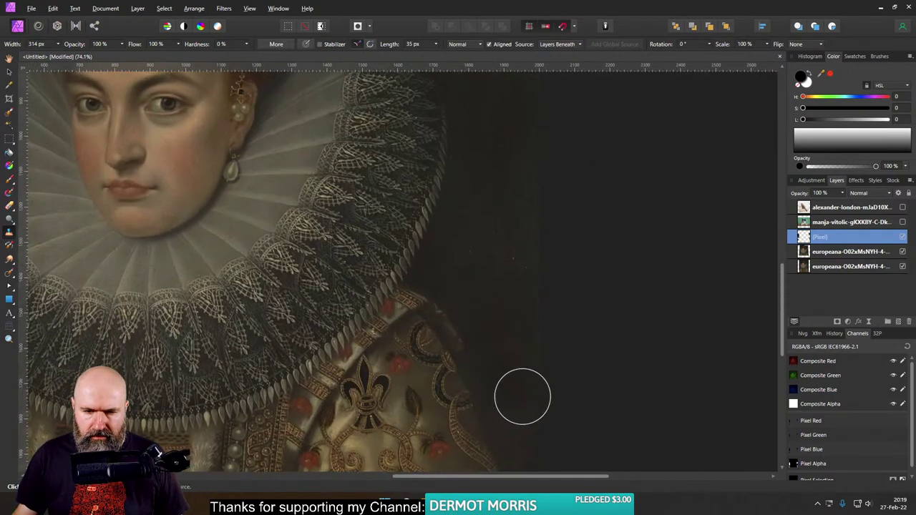
pyautogui.scroll(-3, 533, 365)
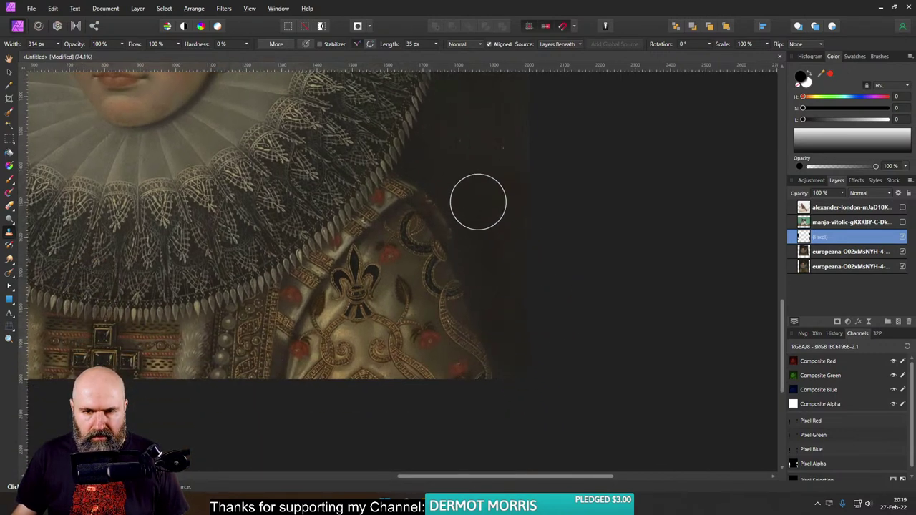
pyautogui.keyDown('ctrl'); pyautogui.scroll(-3, 562, 266); pyautogui.keyUp('ctrl')
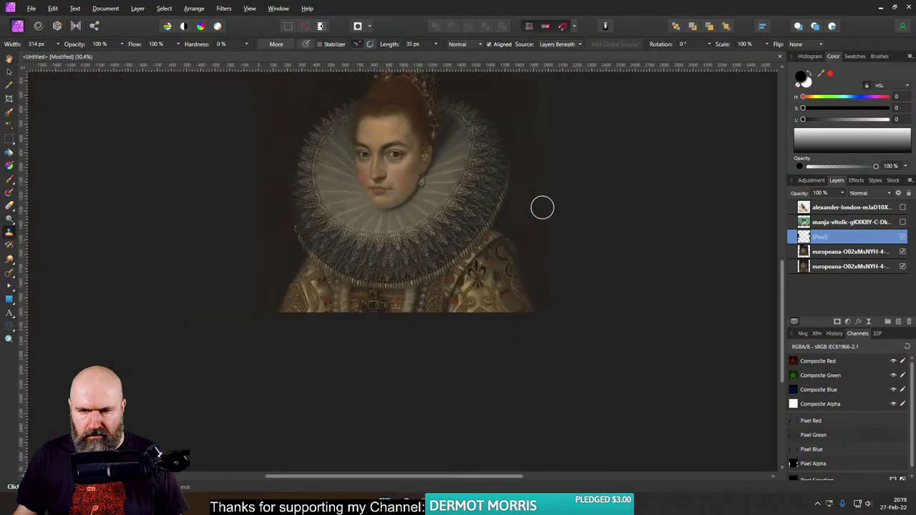
pyautogui.keyDown('ctrl'); pyautogui.scroll(3, 542, 208); pyautogui.keyUp('ctrl')
pyautogui.scroll(2, 523, 303)
pyautogui.keyDown('ctrl'); pyautogui.scroll(-3, 523, 272); pyautogui.keyUp('ctrl')
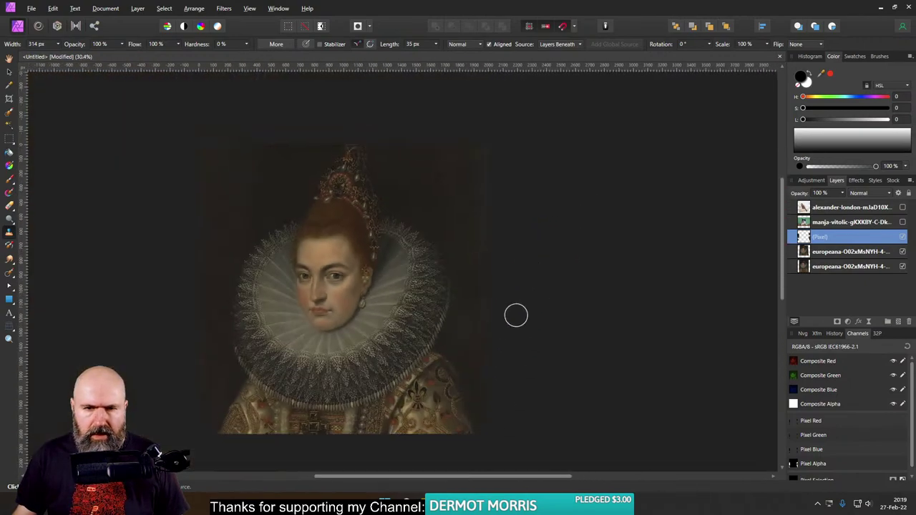
pyautogui.scroll(2, 400, 245)
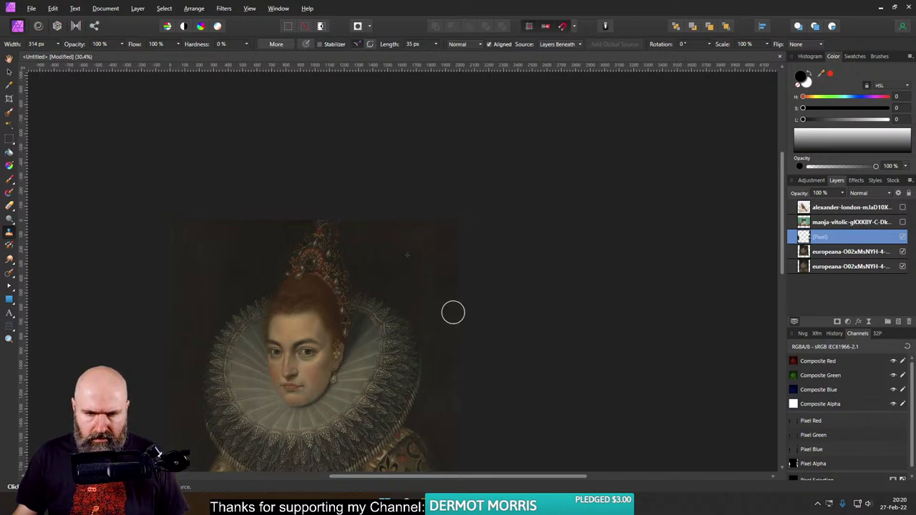
pyautogui.scroll(-3, 433, 309)
pyautogui.scroll(2, 565, 315)
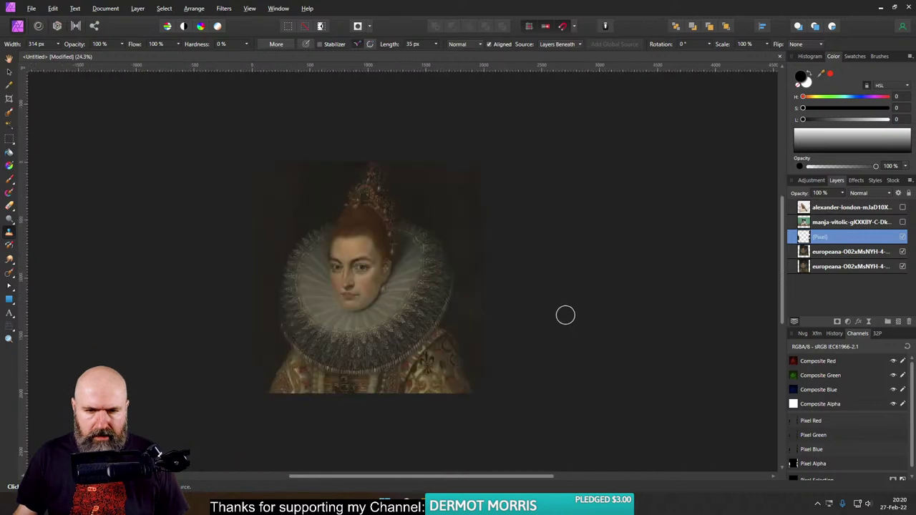
pyautogui.scroll(2, 587, 326)
pyautogui.scroll(1, 605, 316)
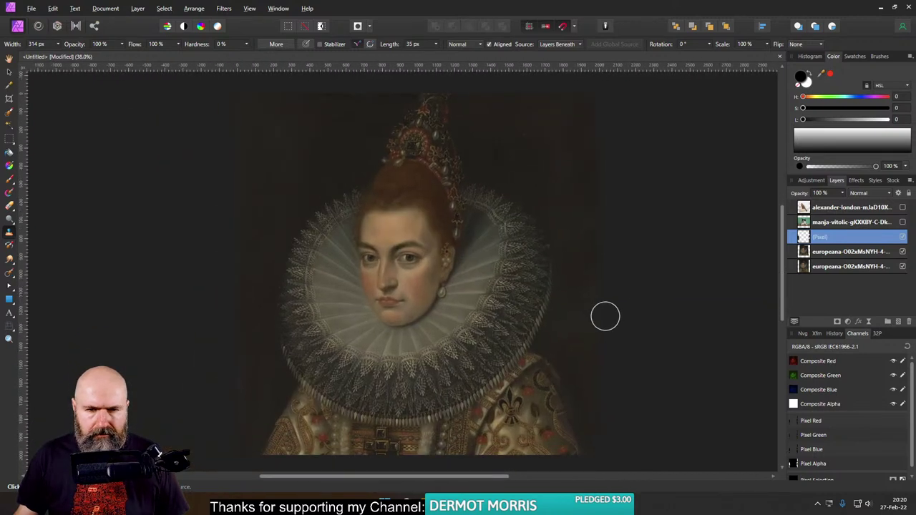
# Step: Group and rasterize the clone layer with both europeana copies, then show the manja-vitolic layer
pyautogui.keyDown('shift'); pyautogui.click(803, 267); pyautogui.keyUp('shift')
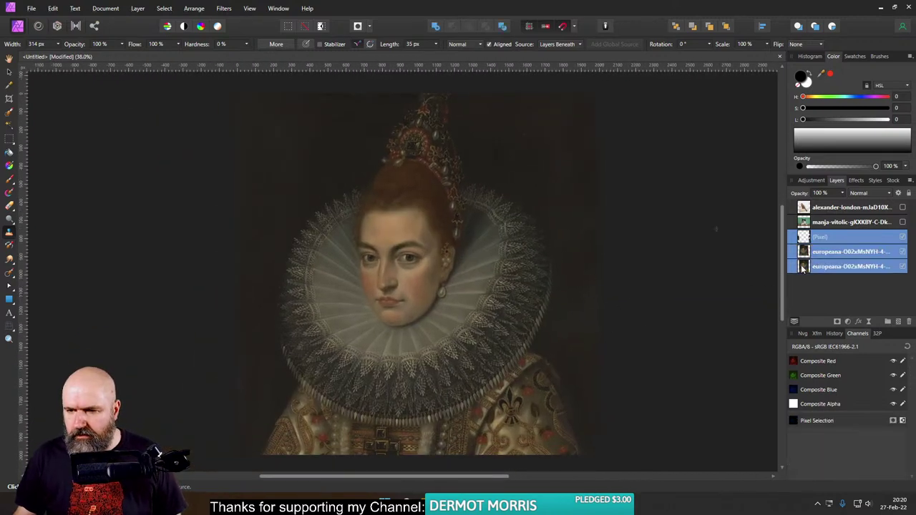
pyautogui.keyDown('shift'); pyautogui.click(804, 252); pyautogui.keyUp('shift')
pyautogui.keyDown('shift'); pyautogui.click(806, 237); pyautogui.keyUp('shift')
pyautogui.keyDown('shift'); pyautogui.click(804, 268); pyautogui.keyUp('shift')
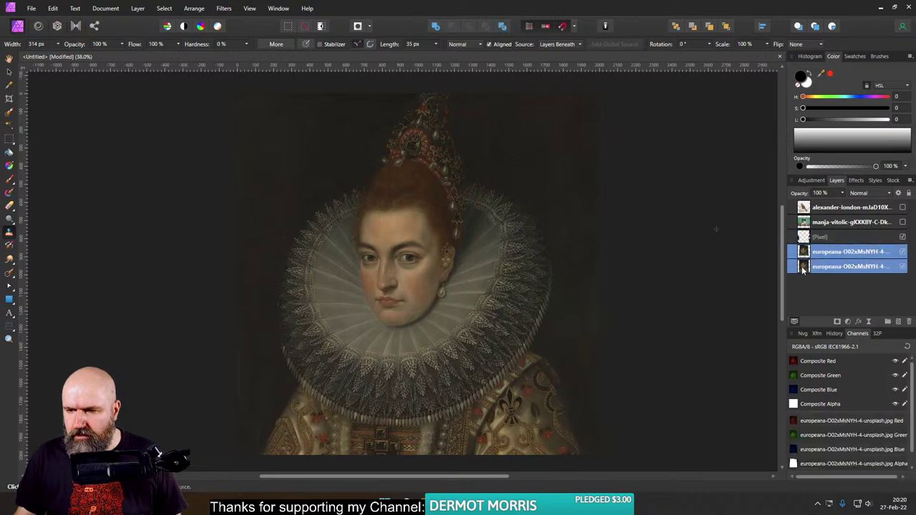
pyautogui.click(809, 238)
pyautogui.keyDown('shift'); pyautogui.click(804, 266); pyautogui.keyUp('shift')
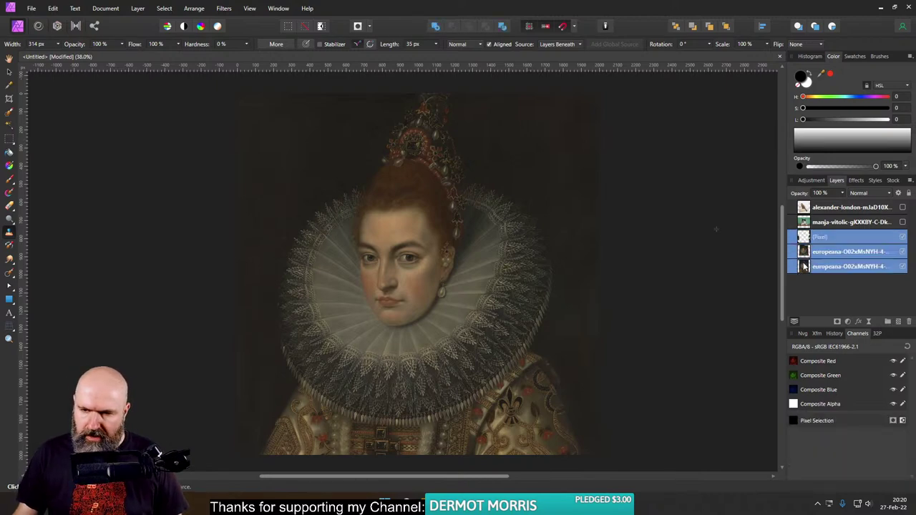
pyautogui.hotkey('ctrl', 'g')
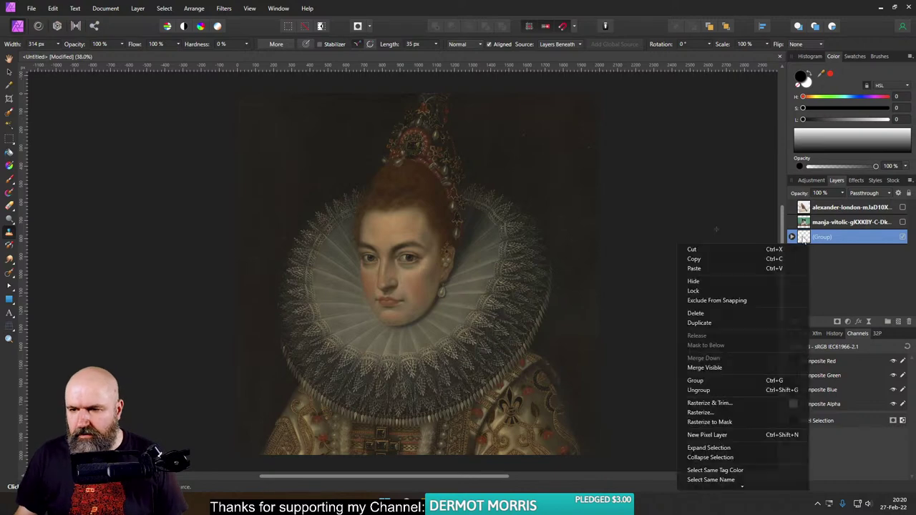
pyautogui.rightClick(807, 243)
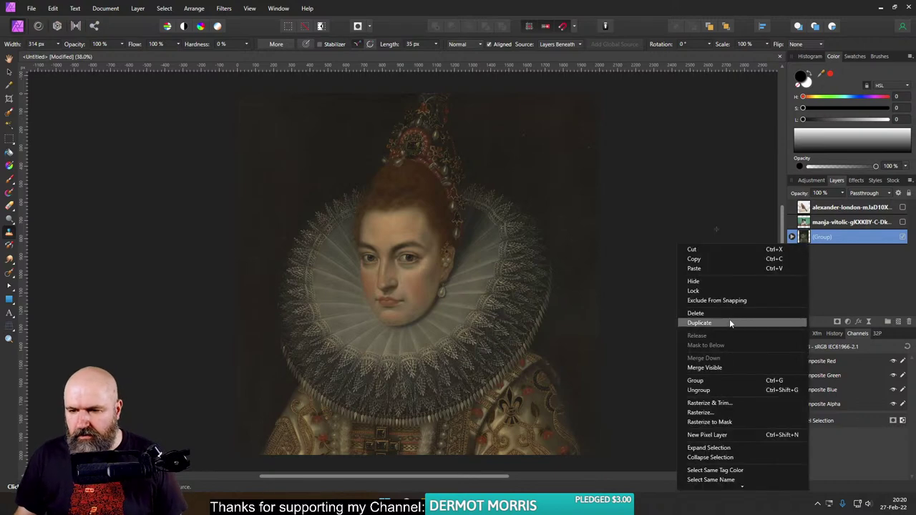
pyautogui.click(700, 413)
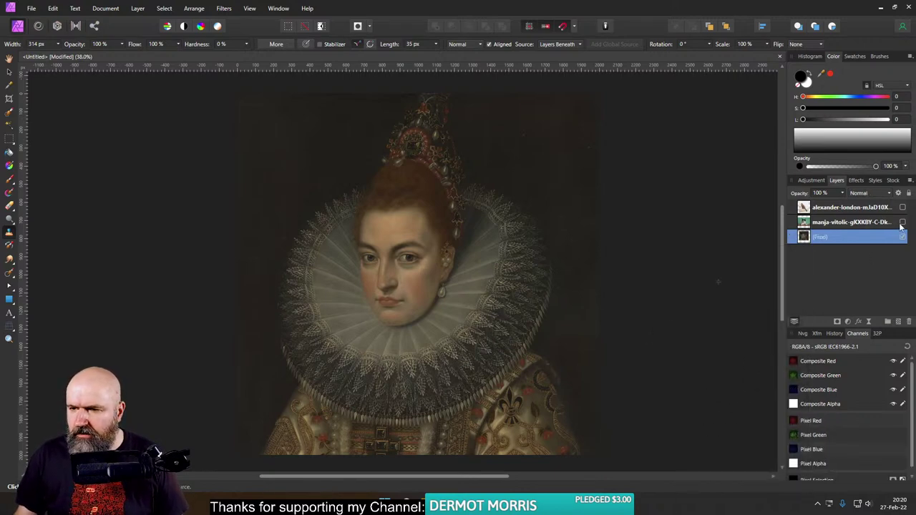
pyautogui.click(902, 222)
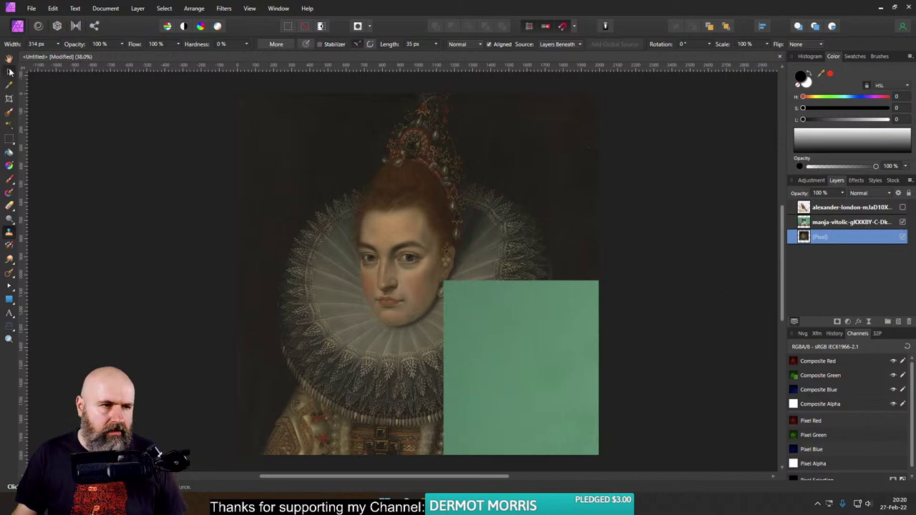
# Step: Select the black-and-white cat photo layer with the Move tool
pyautogui.click(10, 72)
pyautogui.click(501, 320)
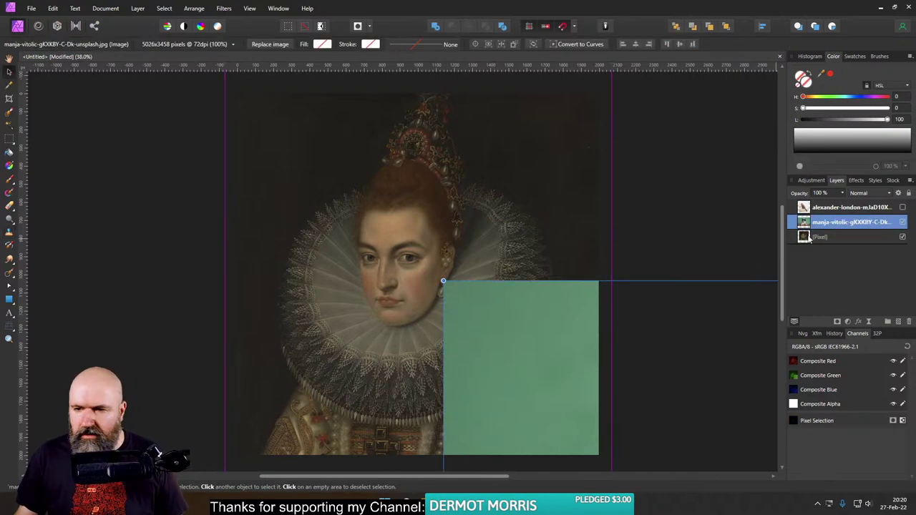
pyautogui.click(859, 236)
pyautogui.click(494, 346)
pyautogui.scroll(5, 281, 219)
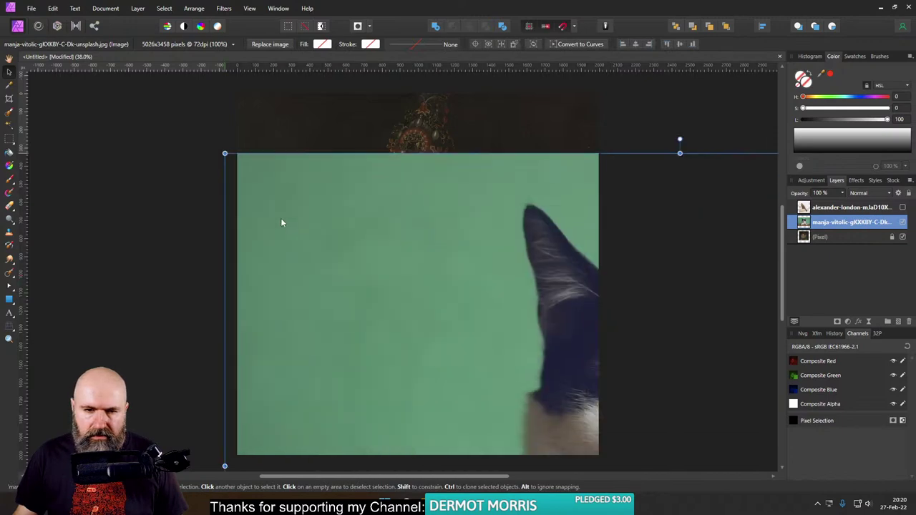
pyautogui.scroll(-8, 324, 247)
# Step: Scale, tilt and drag the cat photo so it sits enlarged over the portrait's head
pyautogui.moveTo(286, 213); pyautogui.dragTo(403, 292)
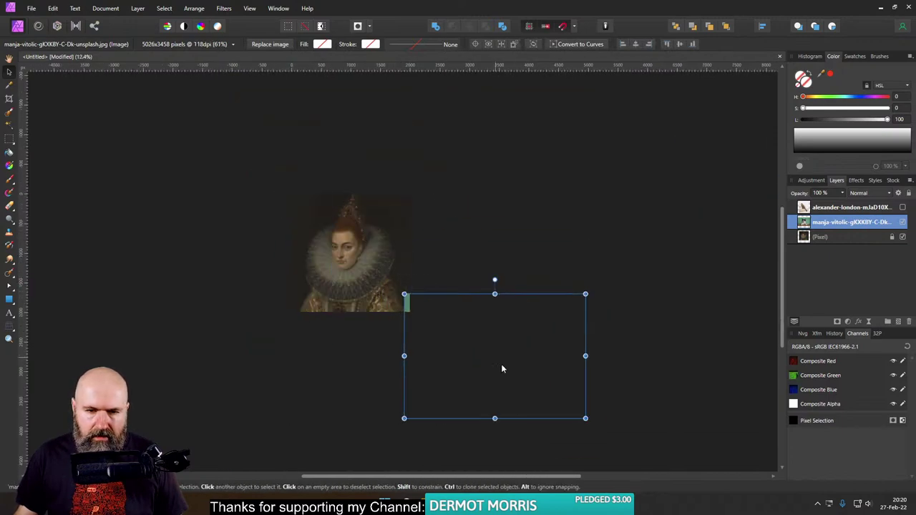
pyautogui.moveTo(502, 368); pyautogui.dragTo(344, 254)
pyautogui.moveTo(438, 196); pyautogui.dragTo(375, 226)
pyautogui.scroll(5, 365, 226)
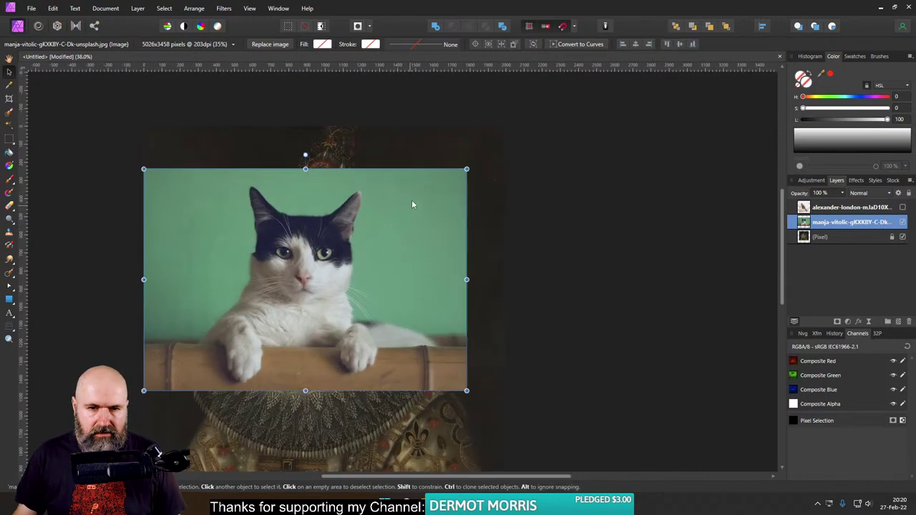
pyautogui.moveTo(473, 165); pyautogui.dragTo(536, 122)
pyautogui.moveTo(429, 169); pyautogui.dragTo(413, 201)
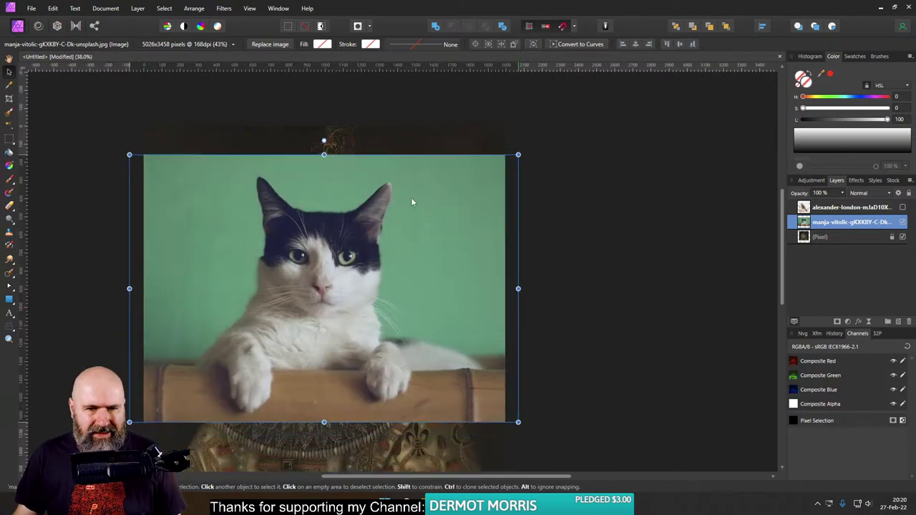
pyautogui.moveTo(511, 151); pyautogui.dragTo(574, 112)
pyautogui.moveTo(477, 164); pyautogui.dragTo(449, 198)
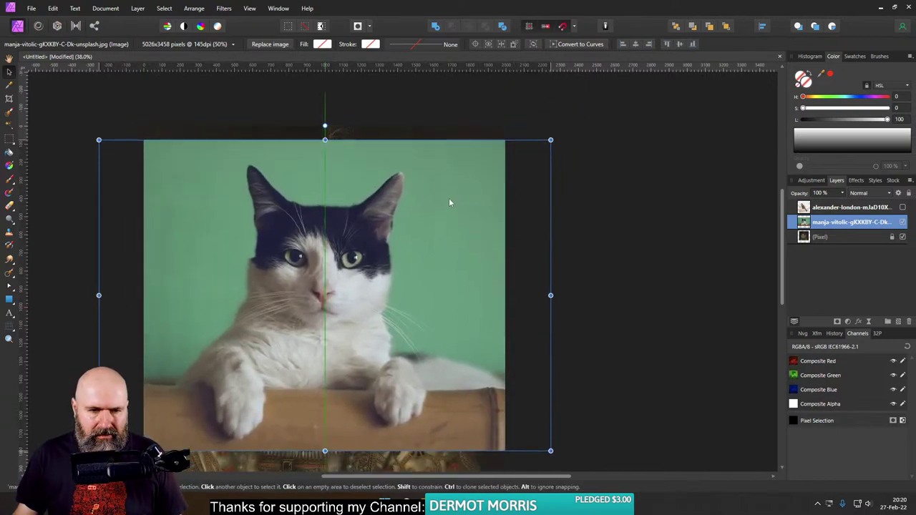
pyautogui.click(8, 114)
pyautogui.scroll(4, 317, 232)
# Step: Paint a selection over the cat's head and down its chest
pyautogui.moveTo(315, 280)
pyautogui.mouseDown()
pyautogui.moveTo(249, 277)
pyautogui.moveTo(236, 329)
pyautogui.moveTo(218, 348)
pyautogui.moveTo(282, 379)
pyautogui.moveTo(356, 317)
pyautogui.moveTo(358, 300)
pyautogui.moveTo(274, 249)
pyautogui.mouseUp()
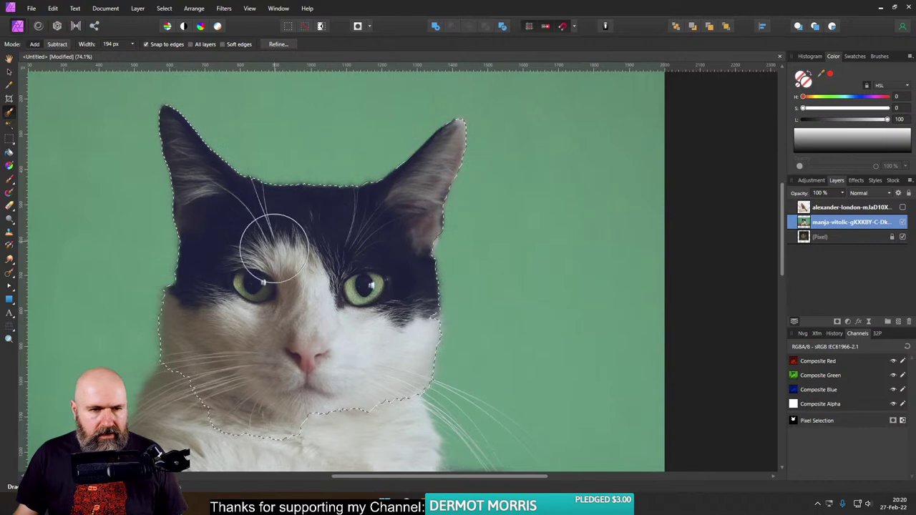
pyautogui.scroll(-2, 274, 249)
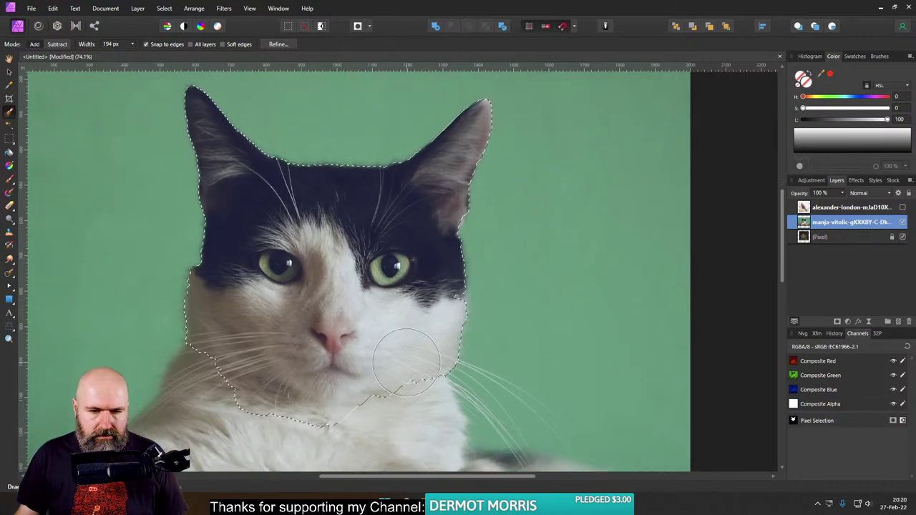
pyautogui.moveTo(406, 363); pyautogui.dragTo(422, 437)
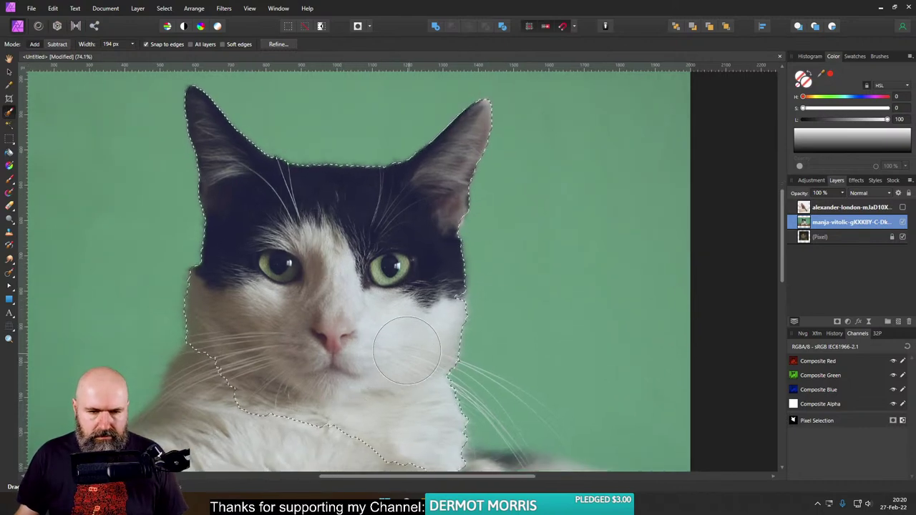
# Step: Refine the fur edges at the ears and right cheek, apply, and mask the cat layer
pyautogui.click(278, 45)
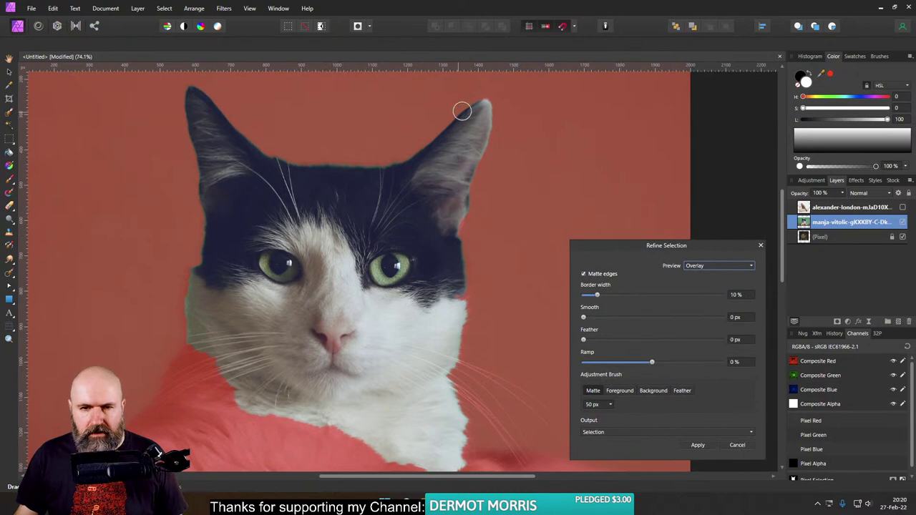
pyautogui.moveTo(461, 111); pyautogui.dragTo(400, 162)
pyautogui.moveTo(205, 97)
pyautogui.mouseDown()
pyautogui.moveTo(179, 96)
pyautogui.moveTo(192, 195)
pyautogui.mouseUp()
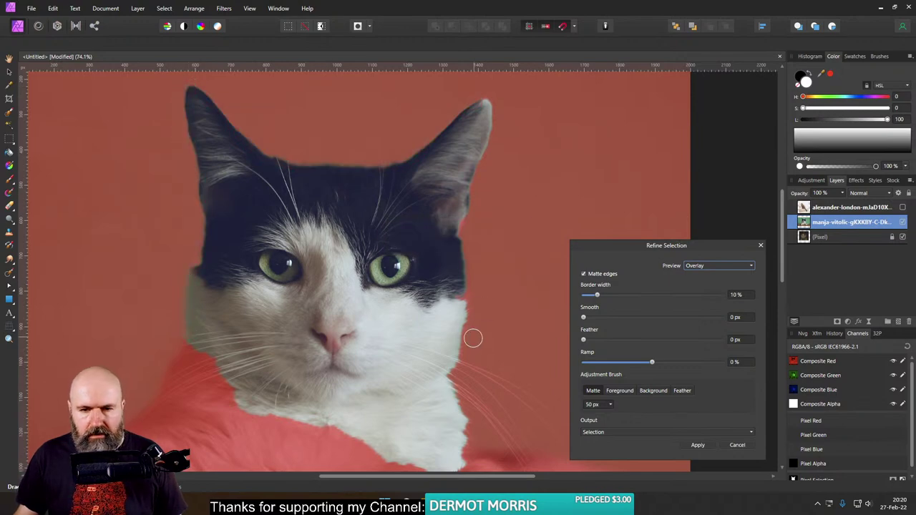
pyautogui.moveTo(467, 343); pyautogui.dragTo(464, 303)
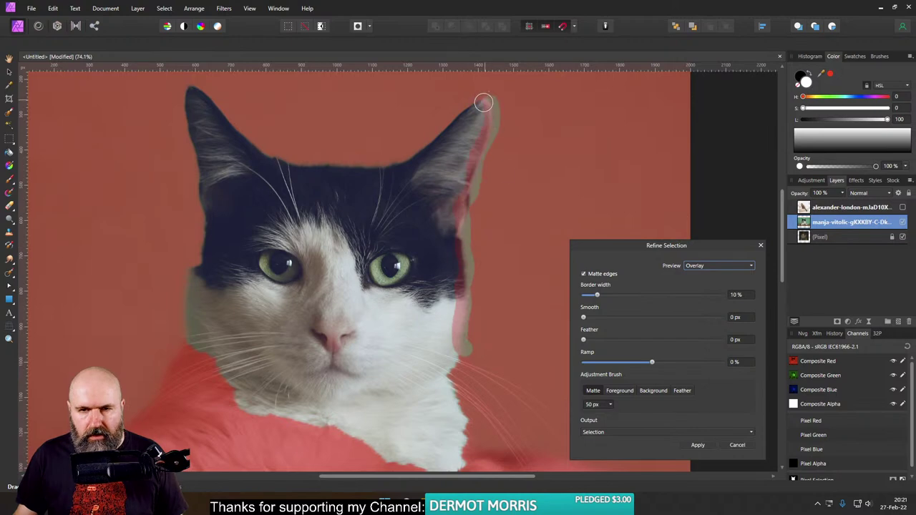
pyautogui.moveTo(484, 102); pyautogui.dragTo(485, 105)
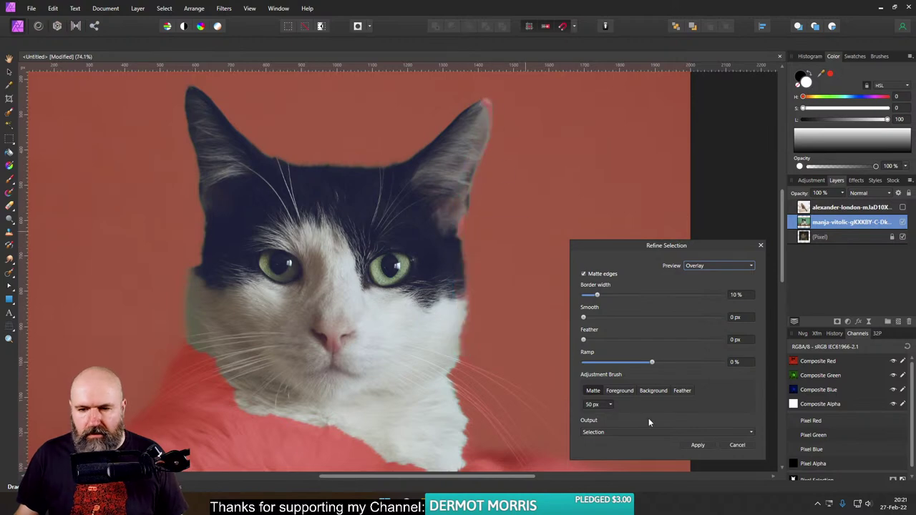
pyautogui.click(698, 445)
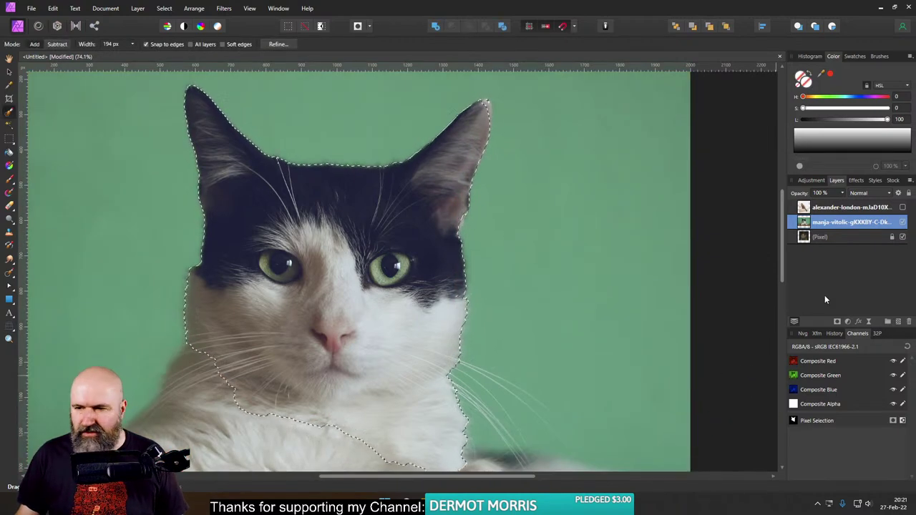
pyautogui.click(837, 321)
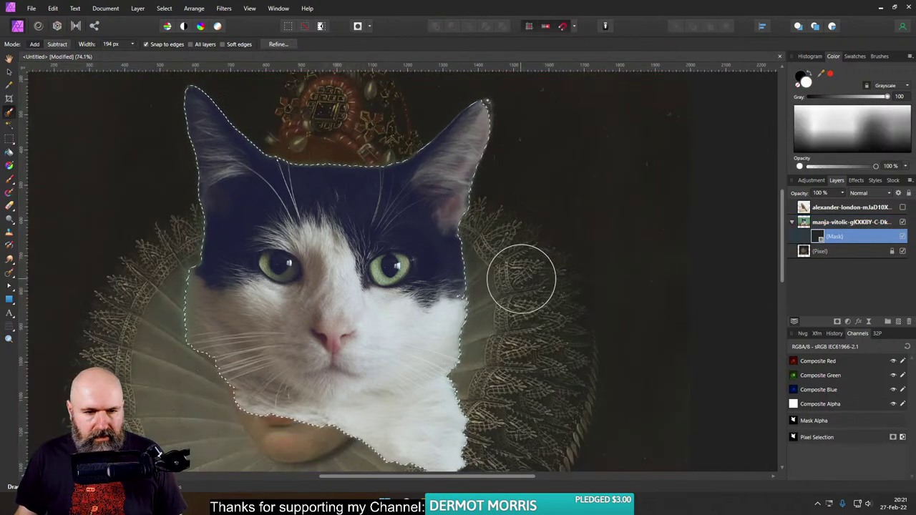
# Step: Deselect and brush black on the cat's mask over the chin and lower face edge
pyautogui.scroll(-2, 521, 279)
pyautogui.hscroll(-1, 521, 279)
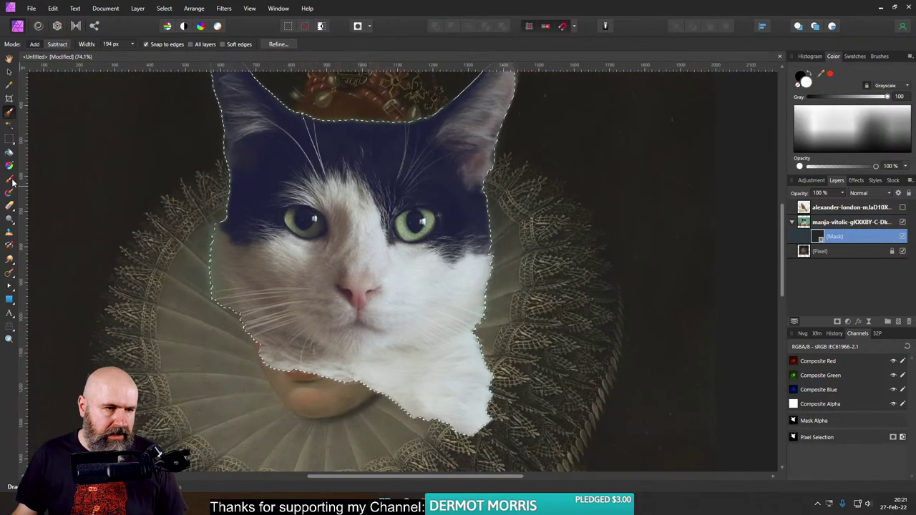
pyautogui.click(11, 181)
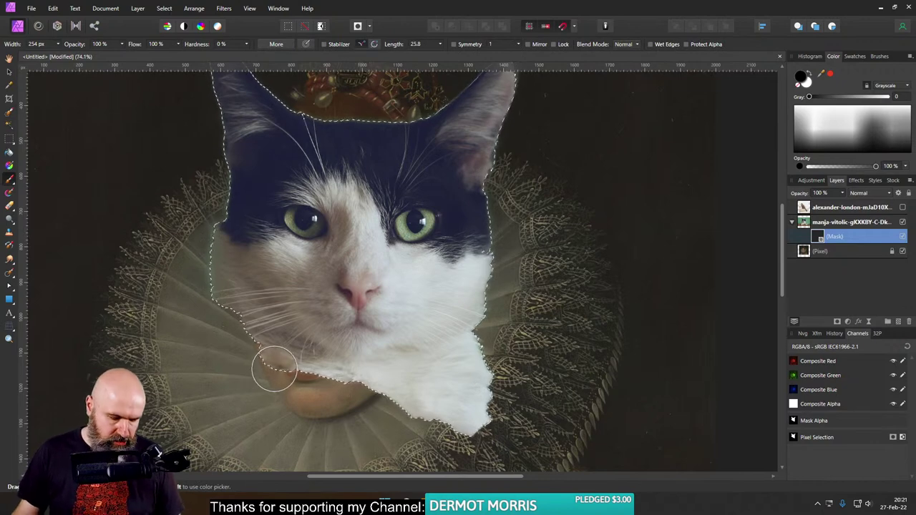
pyautogui.hotkey('ctrl', 'd')
pyautogui.moveTo(274, 368); pyautogui.dragTo(311, 385)
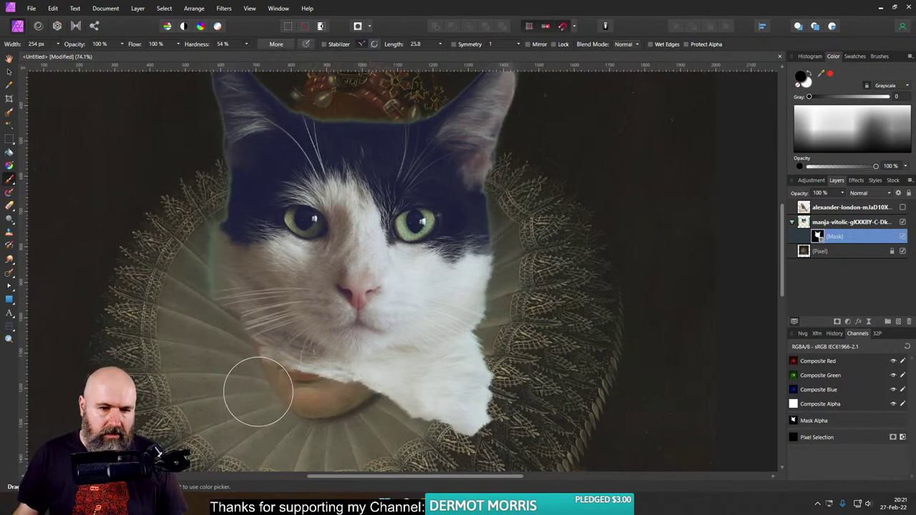
pyautogui.moveTo(245, 389)
pyautogui.mouseDown()
pyautogui.moveTo(220, 360)
pyautogui.moveTo(273, 392)
pyautogui.moveTo(236, 353)
pyautogui.moveTo(324, 394)
pyautogui.moveTo(368, 400)
pyautogui.moveTo(492, 364)
pyautogui.moveTo(473, 384)
pyautogui.moveTo(466, 419)
pyautogui.mouseUp()
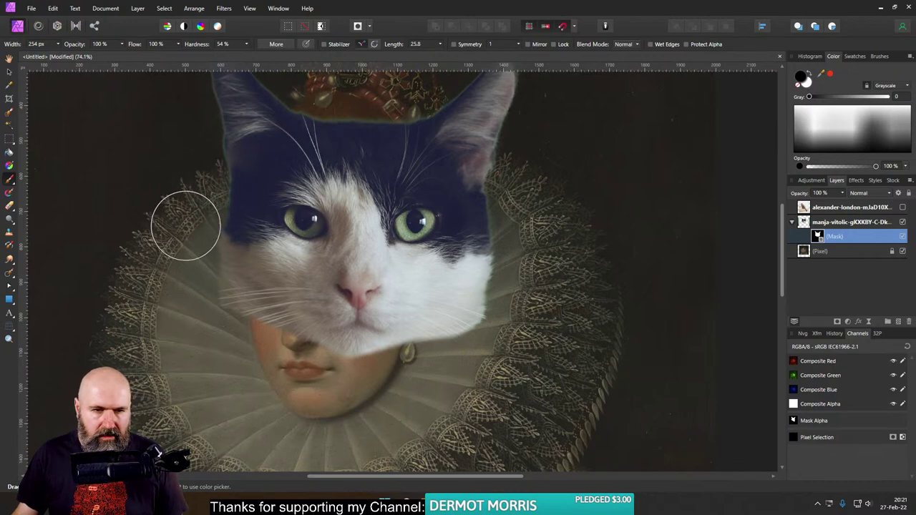
pyautogui.moveTo(258, 347)
pyautogui.mouseDown()
pyautogui.moveTo(301, 391)
pyautogui.moveTo(378, 397)
pyautogui.moveTo(472, 356)
pyautogui.moveTo(544, 288)
pyautogui.mouseUp()
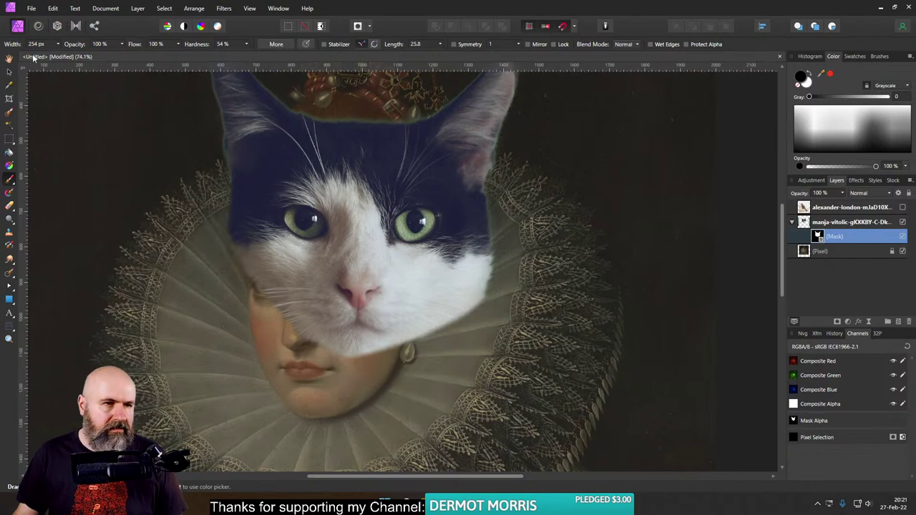
pyautogui.click(7, 73)
pyautogui.scroll(-5, 346, 214)
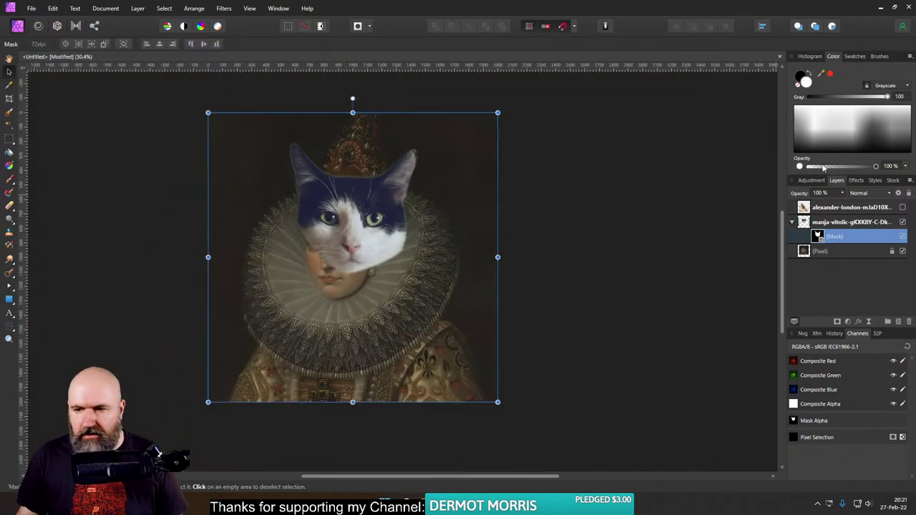
# Step: Scale and nudge the masked cat layer until its head fits over the portrait's face
pyautogui.click(806, 224)
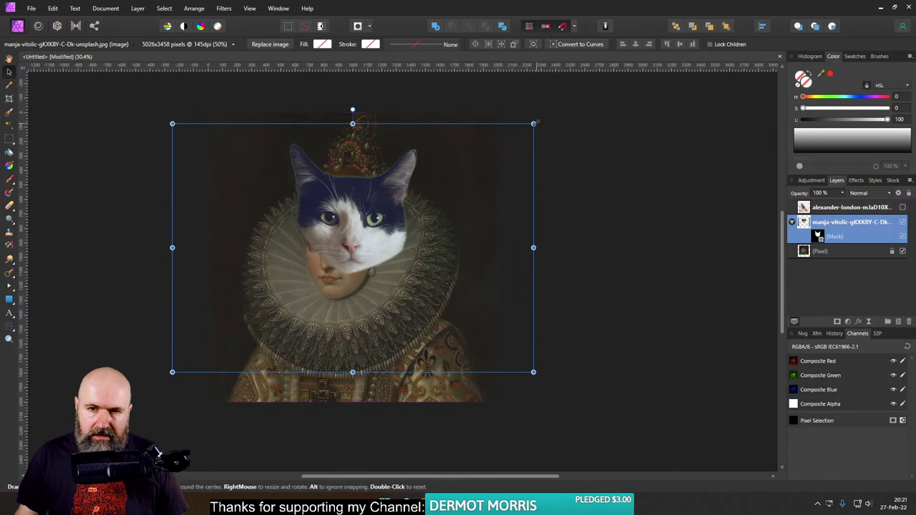
pyautogui.moveTo(536, 116); pyautogui.dragTo(601, 76)
pyautogui.moveTo(434, 180); pyautogui.dragTo(400, 208)
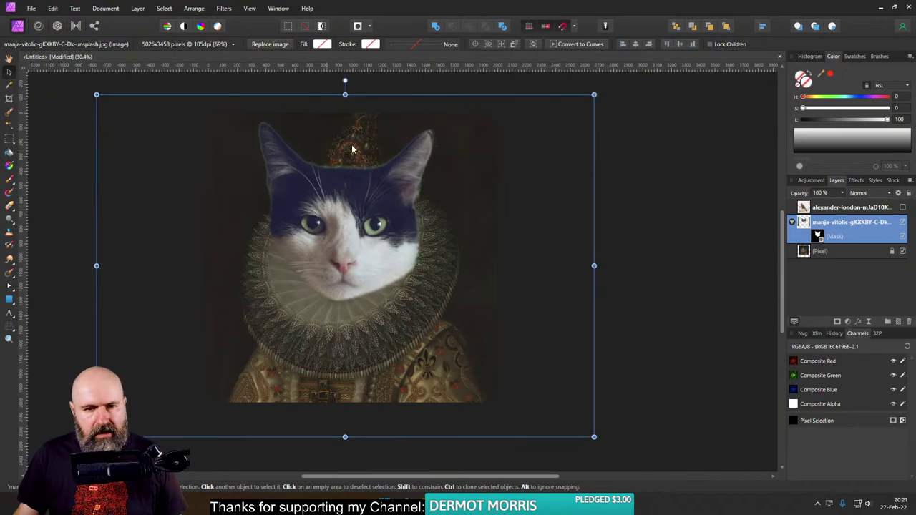
pyautogui.moveTo(593, 94); pyautogui.dragTo(571, 100)
pyautogui.moveTo(418, 180)
pyautogui.mouseDown()
pyautogui.moveTo(411, 194)
pyautogui.moveTo(417, 182)
pyautogui.mouseUp()
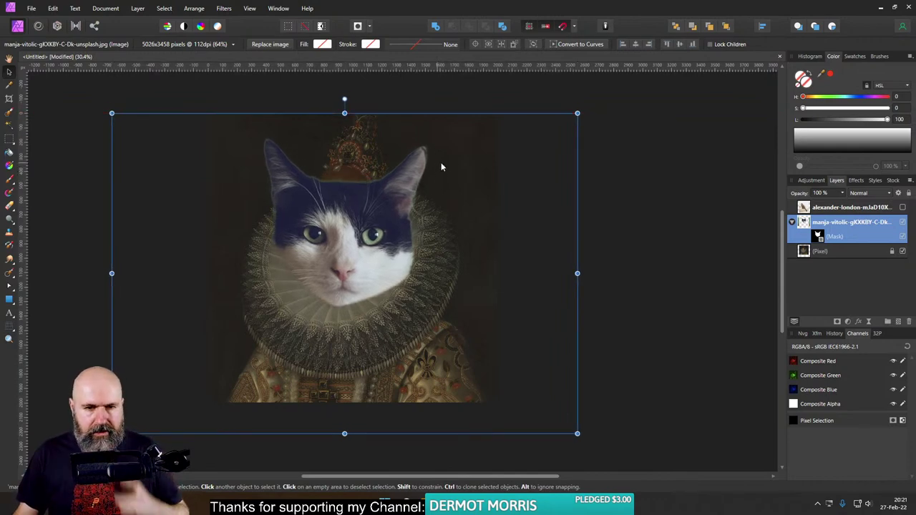
pyautogui.moveTo(577, 114); pyautogui.dragTo(558, 121)
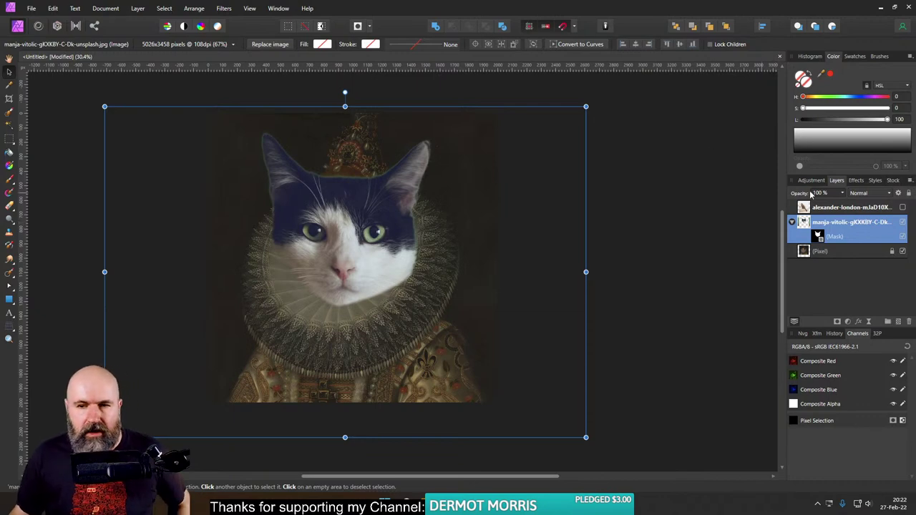
# Step: Hide the black-and-white cat layer, then show, select and trial-move the tabby layer
pyautogui.click(903, 224)
pyautogui.click(903, 207)
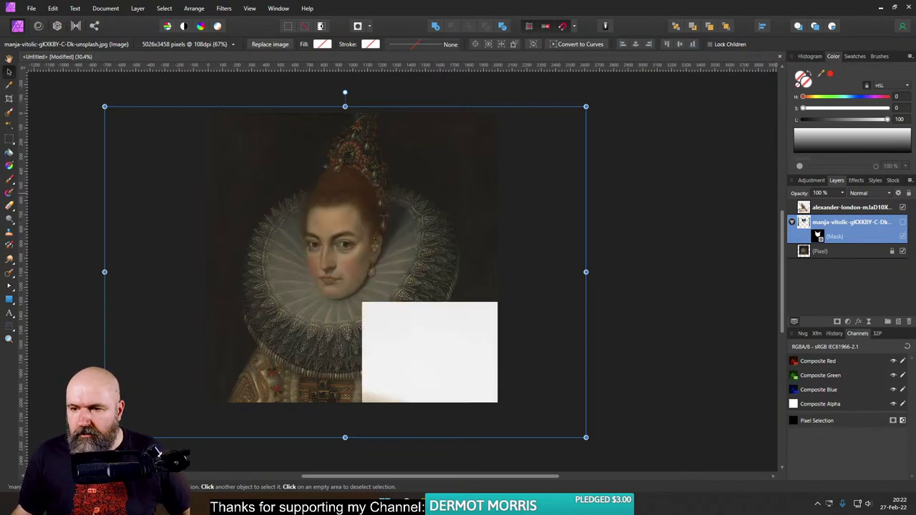
pyautogui.click(799, 208)
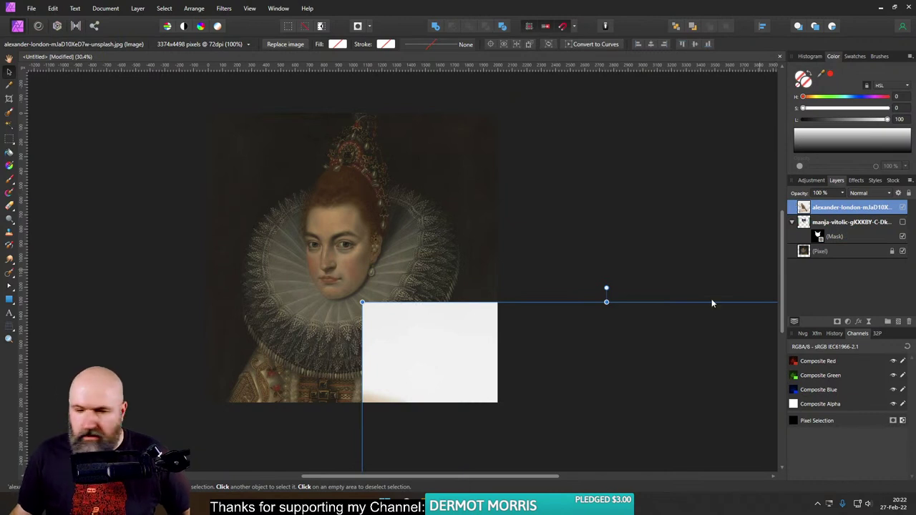
pyautogui.moveTo(421, 348); pyautogui.dragTo(204, 153)
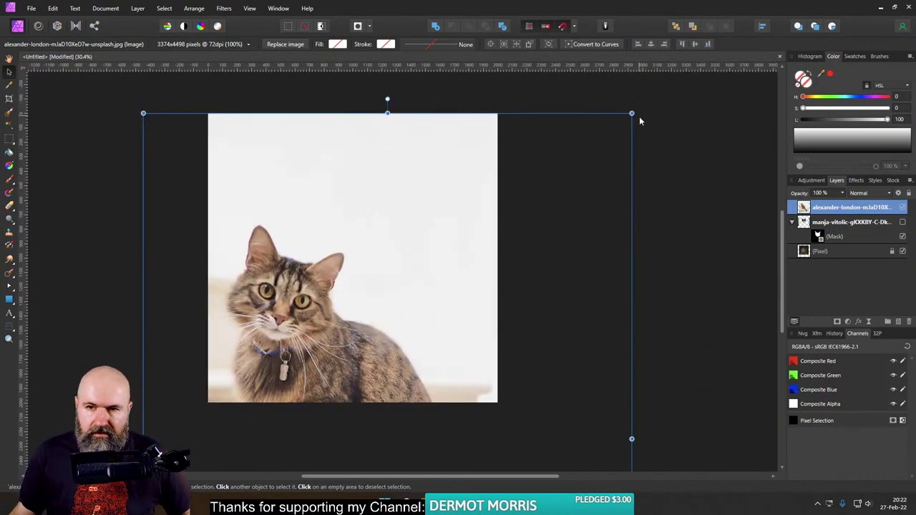
pyautogui.moveTo(272, 258); pyautogui.dragTo(313, 222)
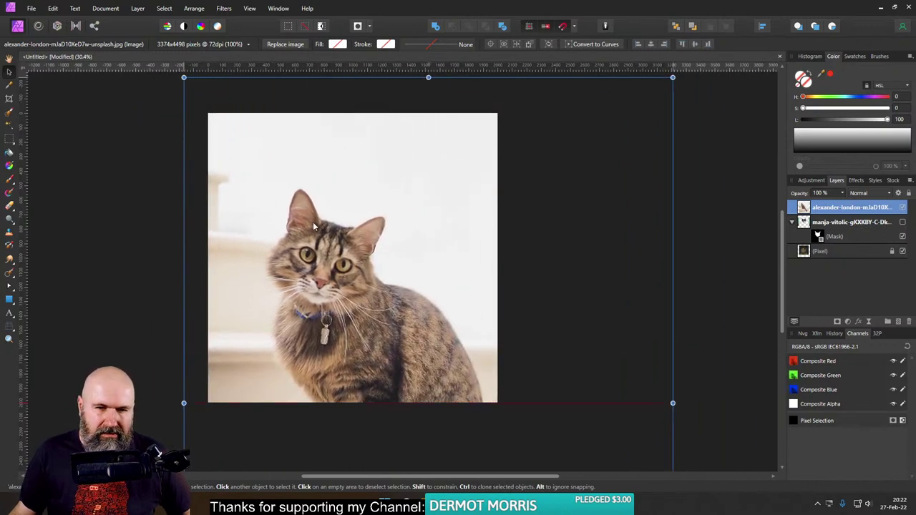
pyautogui.hotkey('ctrl', 'z')
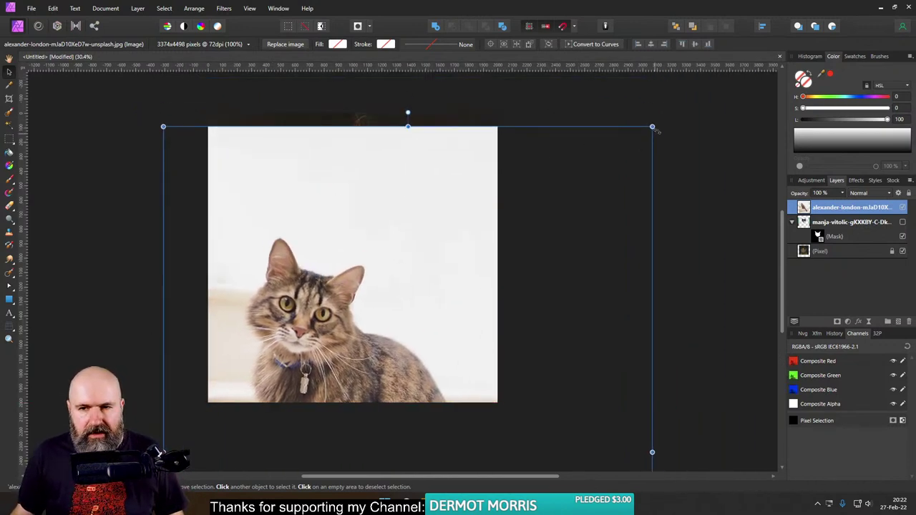
# Step: Enlarge the tabby photo to 144%, then delete its layer and return to the browser
pyautogui.moveTo(652, 127); pyautogui.dragTo(773, 65)
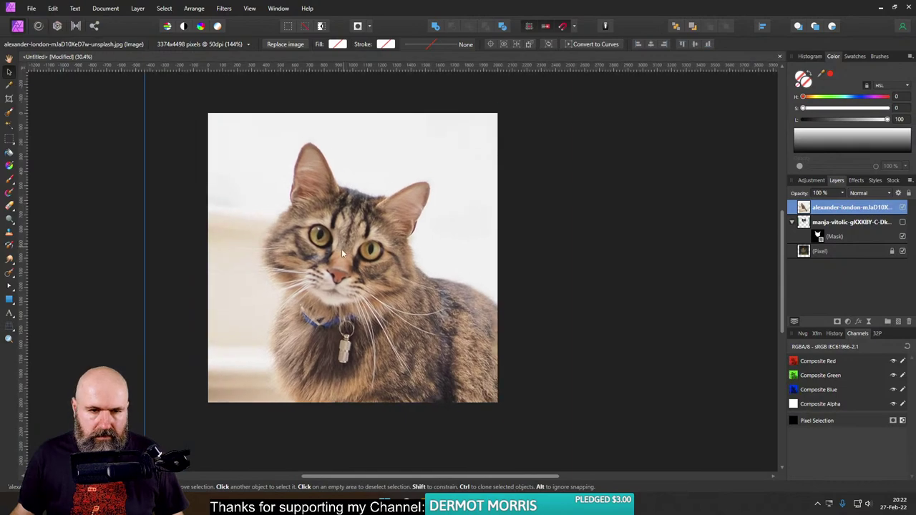
pyautogui.scroll(5, 342, 249)
pyautogui.scroll(-7, 345, 247)
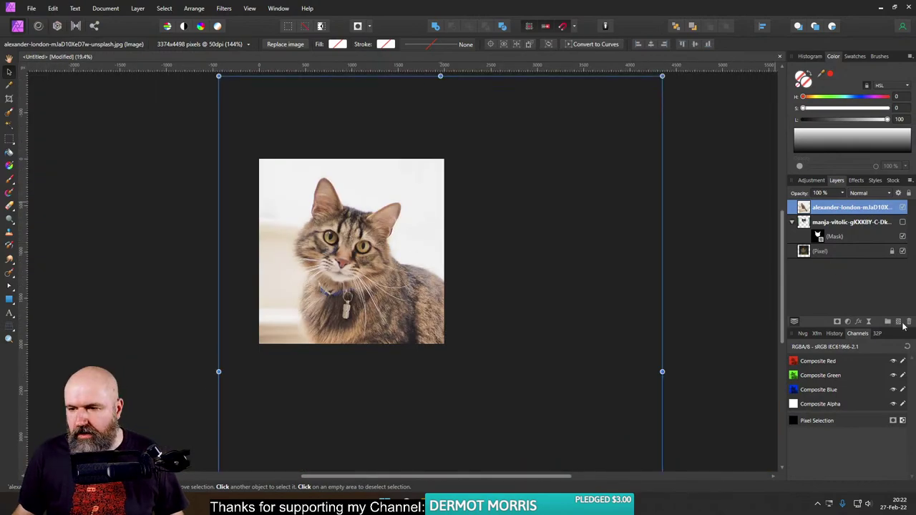
pyautogui.click(910, 322)
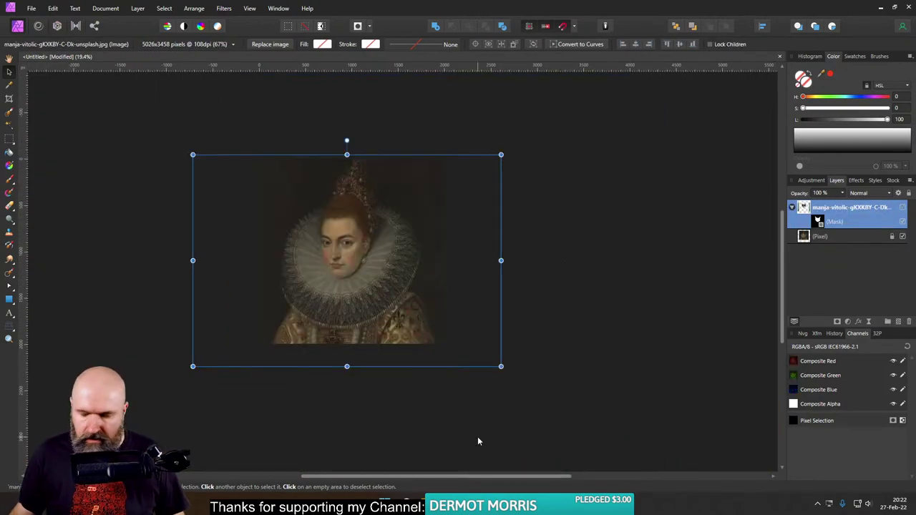
pyautogui.scroll(3, 299, 230)
pyautogui.moveTo(467, 503)
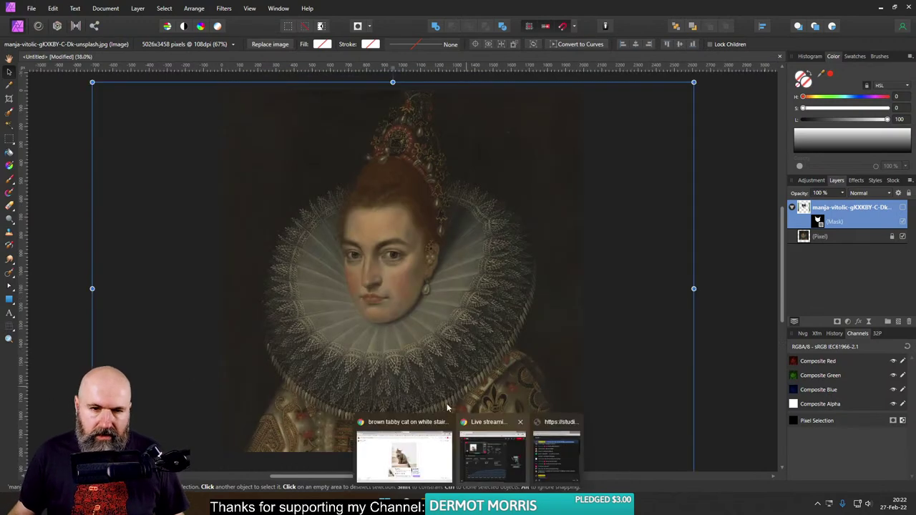
pyautogui.click(411, 445)
# Step: Browse the cat tabs and view the yawning silver tabby kitten photo at full width
pyautogui.click(397, 8)
pyautogui.click(307, 7)
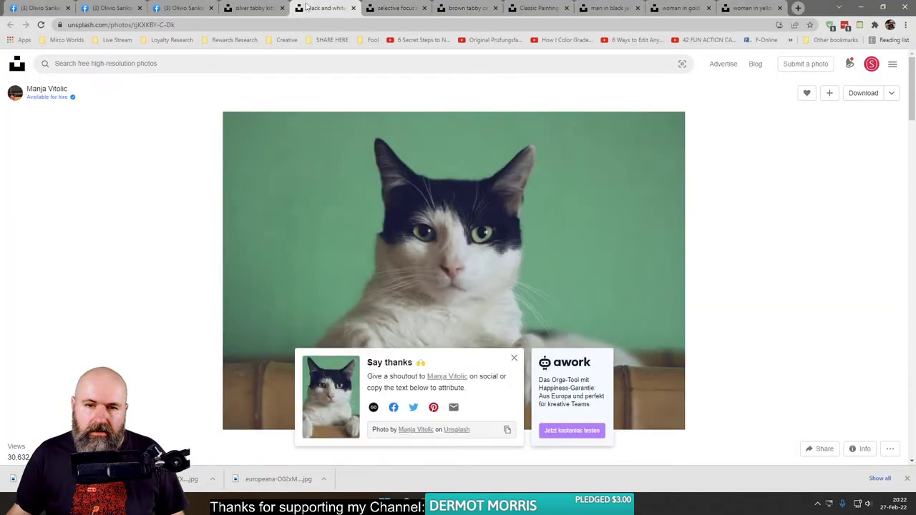
pyautogui.click(237, 6)
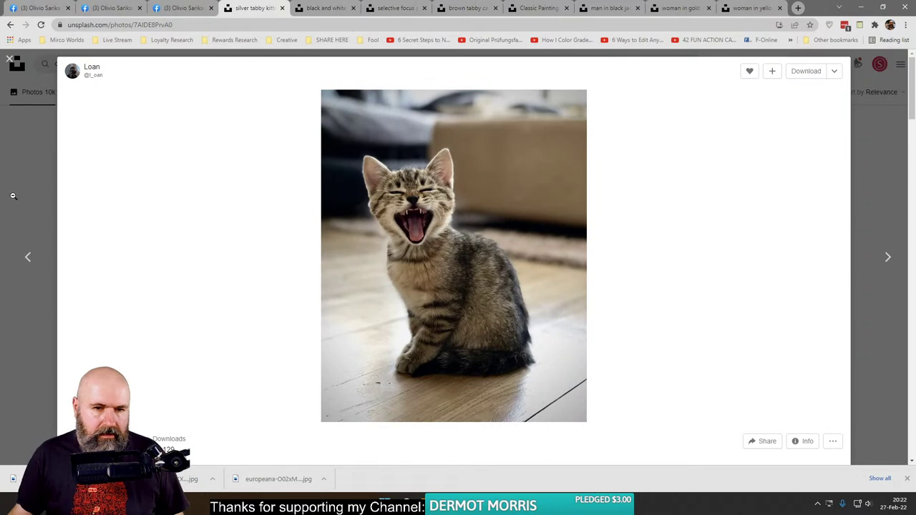
pyautogui.click(29, 181)
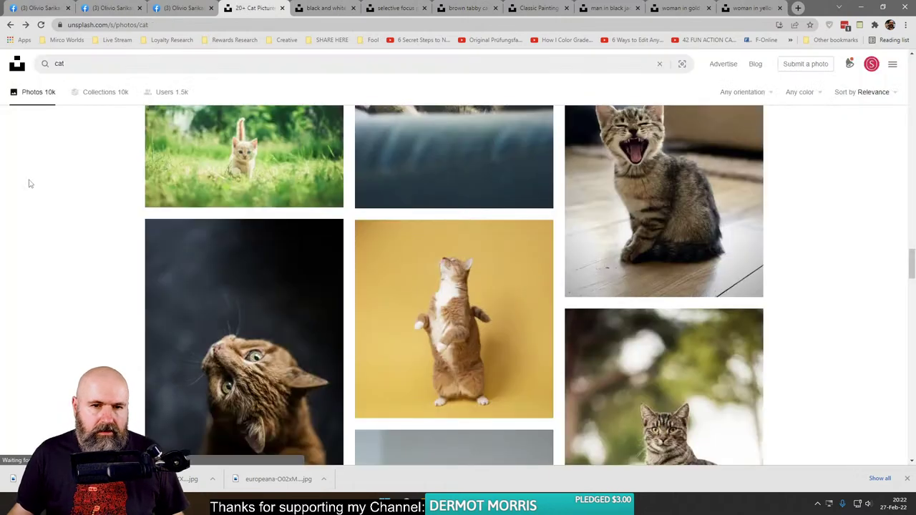
pyautogui.rightClick(667, 179)
pyautogui.click(614, 159)
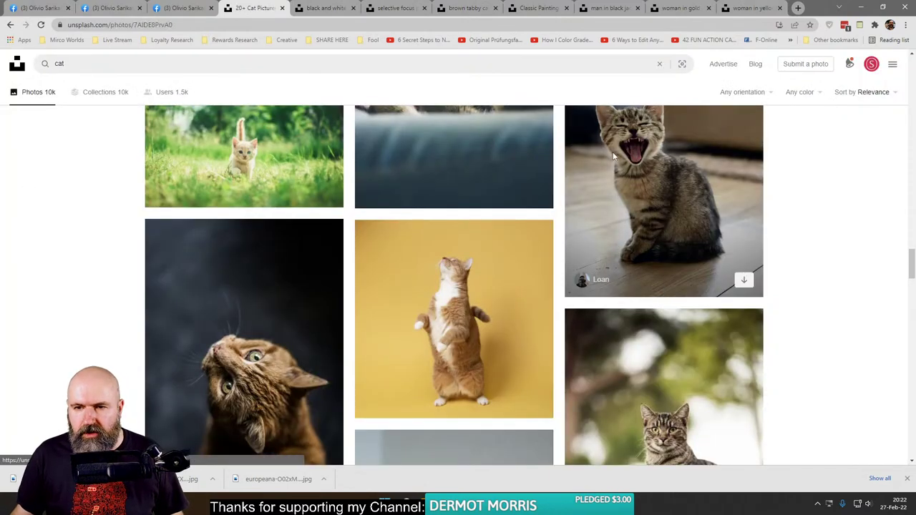
pyautogui.click(573, 172)
pyautogui.click(415, 223)
pyautogui.scroll(-3, 405, 274)
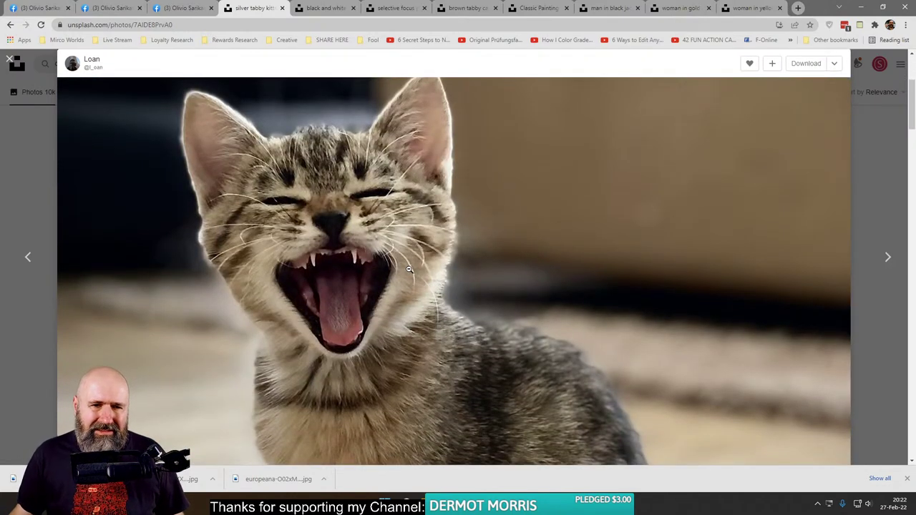
pyautogui.click(35, 178)
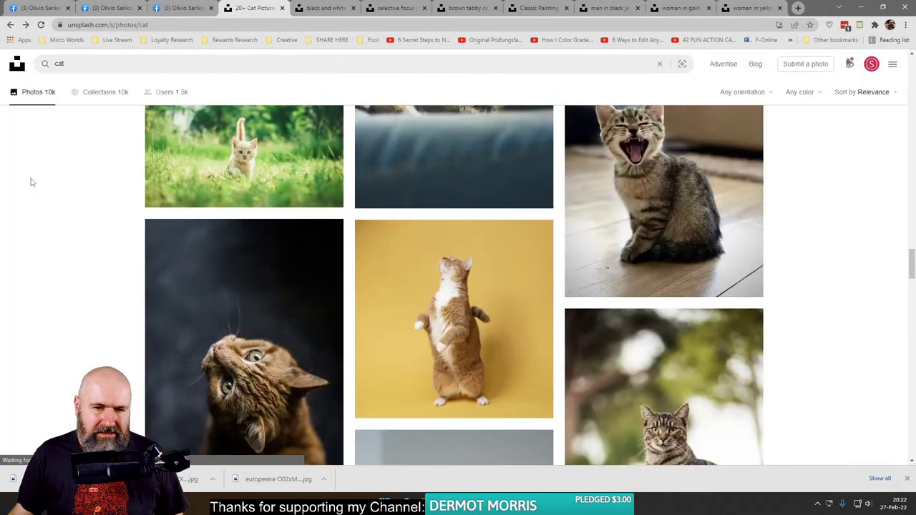
# Step: Open the orange tabby cat photo, zoom in on its fur, then check the portrait tabs
pyautogui.scroll(-5, 241, 250)
pyautogui.scroll(-6, 641, 313)
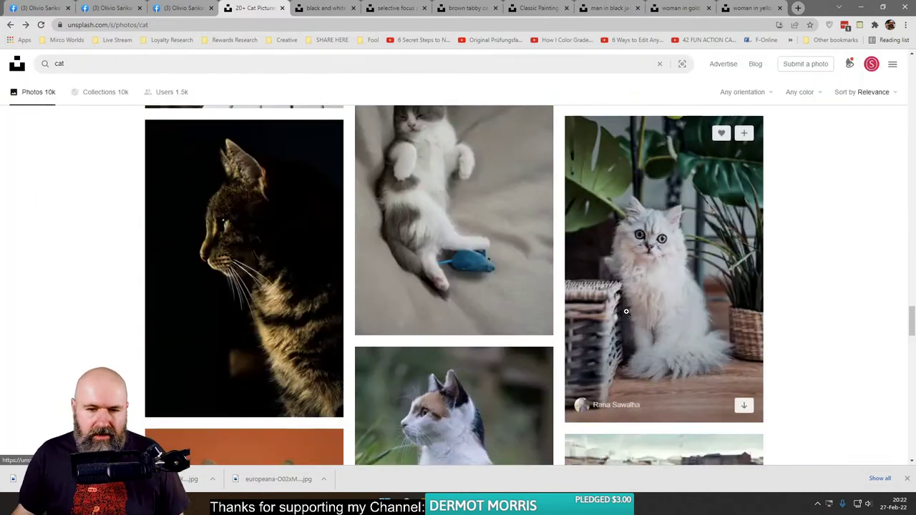
pyautogui.click(266, 276)
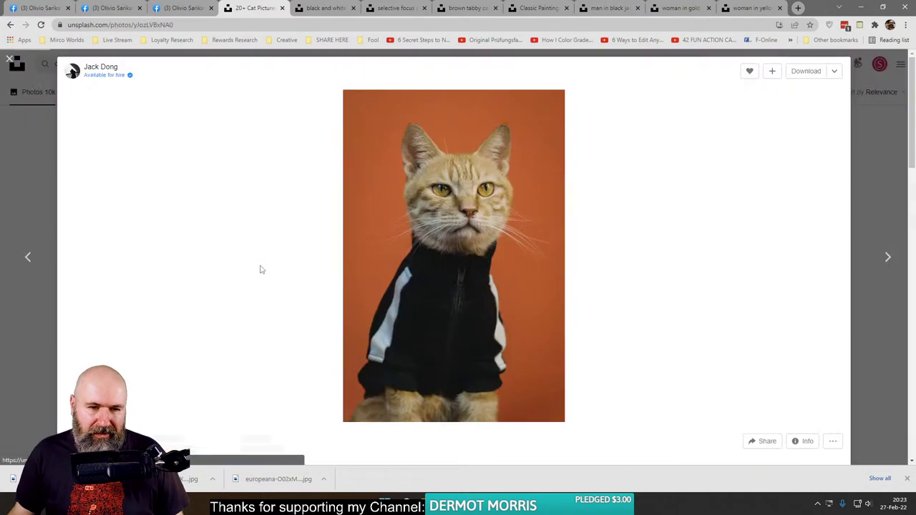
pyautogui.click(467, 208)
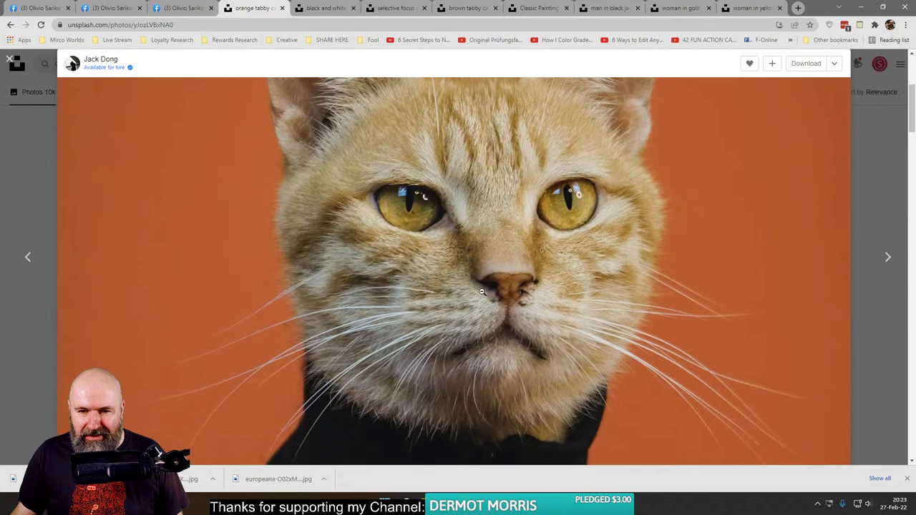
pyautogui.click(461, 255)
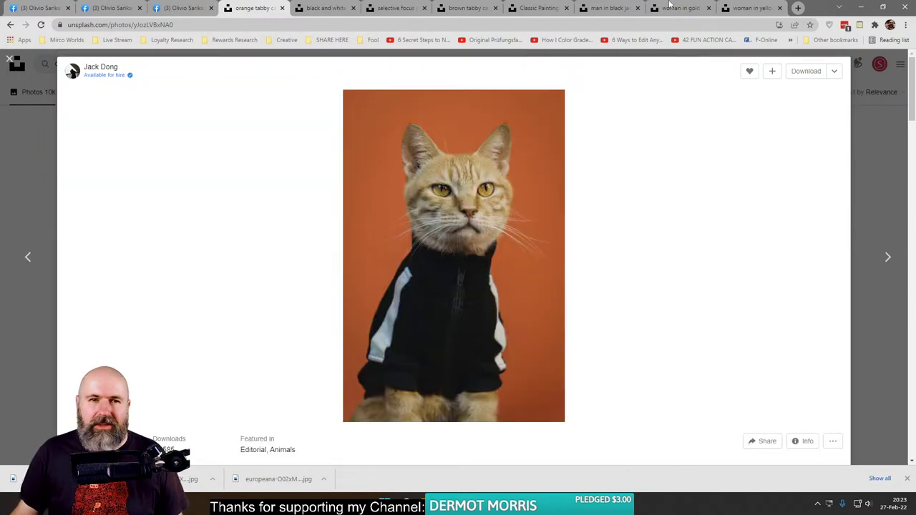
pyautogui.click(608, 8)
pyautogui.click(679, 8)
# Step: Compare the classic portrait painting results against the orange tabby and other cat tabs
pyautogui.click(737, 10)
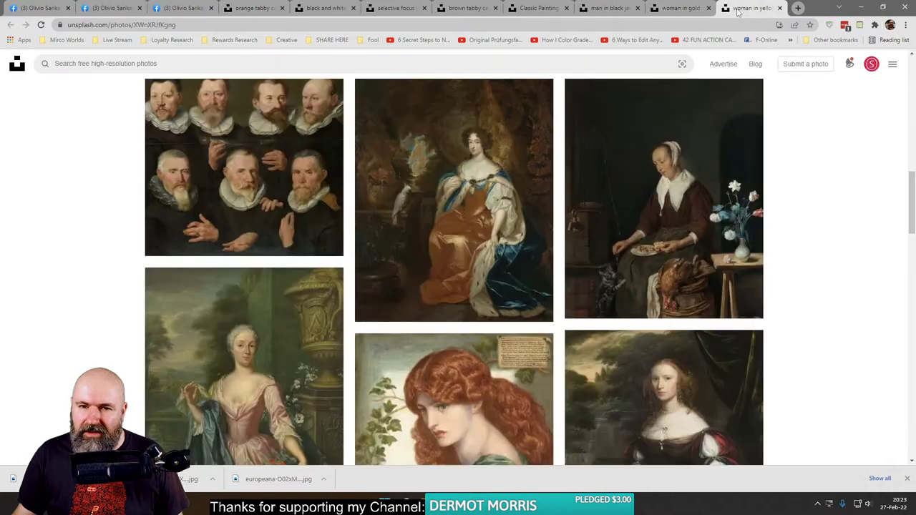
pyautogui.scroll(-10, 504, 355)
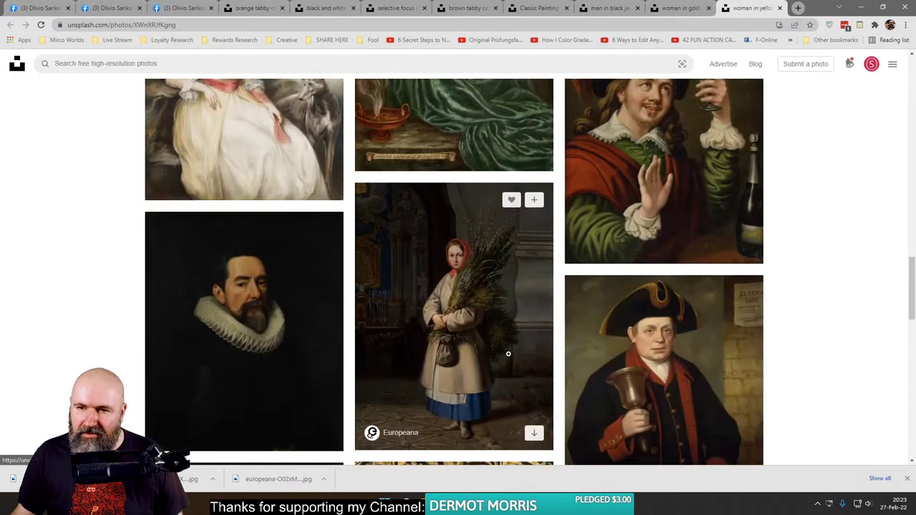
pyautogui.scroll(3, 504, 356)
pyautogui.scroll(-5, 505, 351)
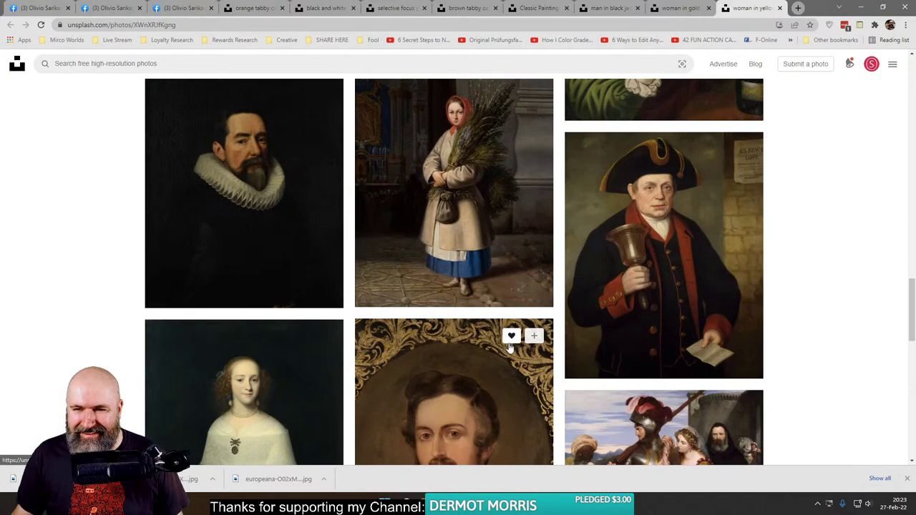
pyautogui.scroll(-4, 509, 348)
pyautogui.scroll(5, 511, 342)
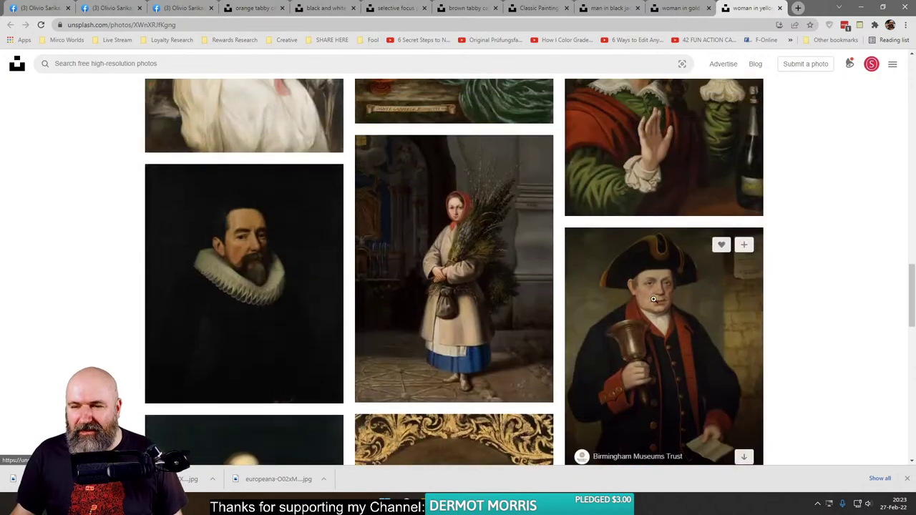
pyautogui.click(396, 7)
pyautogui.click(311, 9)
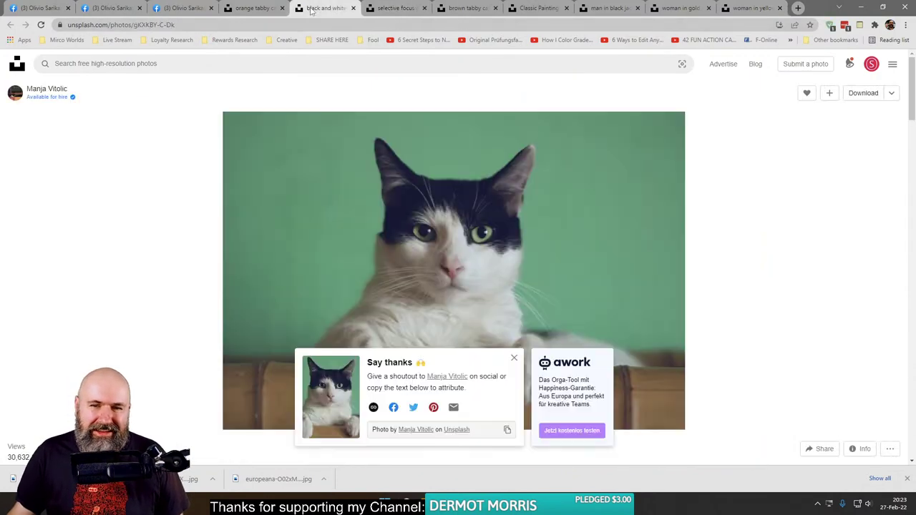
pyautogui.click(243, 9)
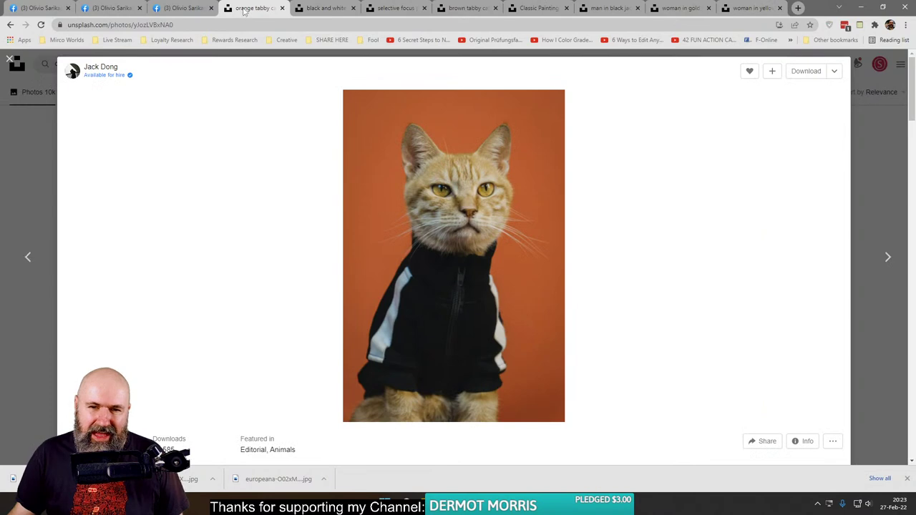
pyautogui.click(751, 8)
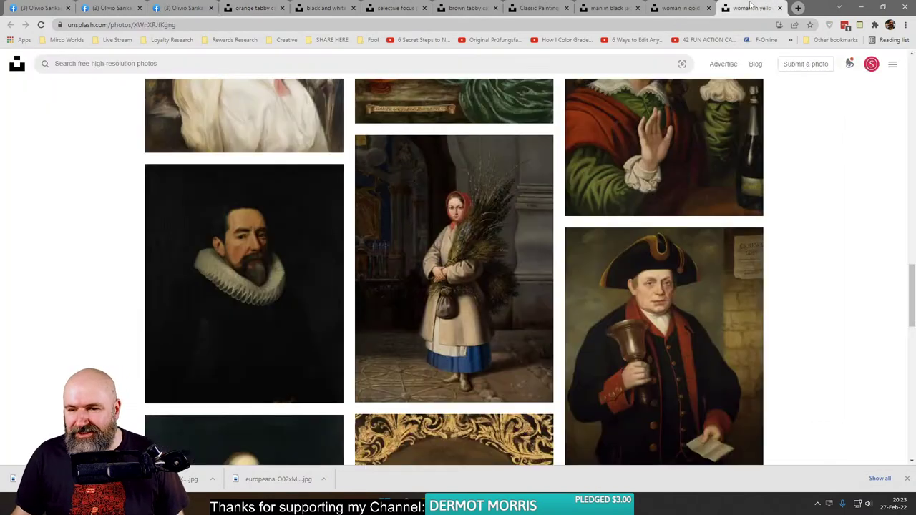
pyautogui.click(243, 8)
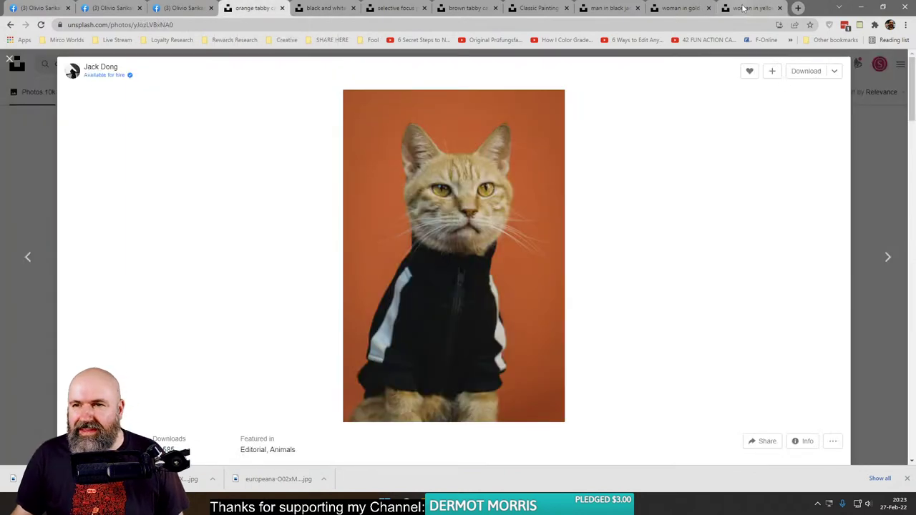
pyautogui.hotkey('ctrl', '9')
pyautogui.click(246, 8)
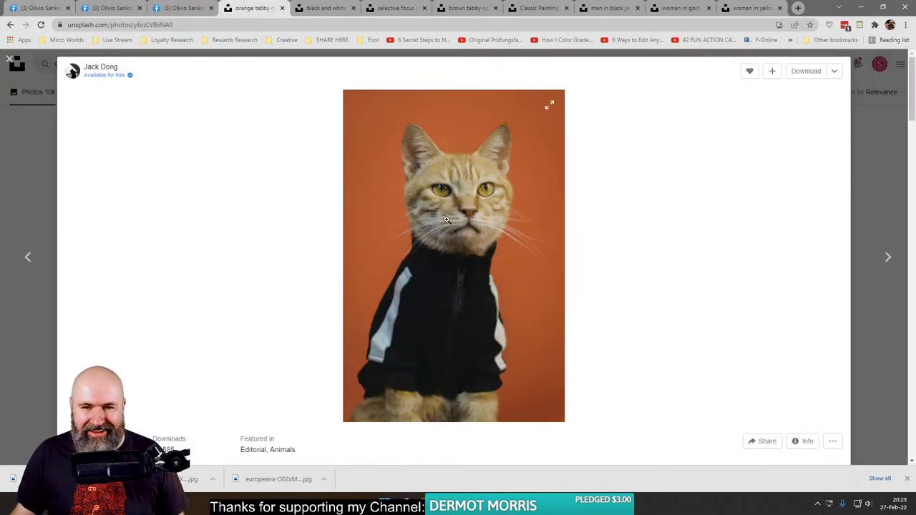
pyautogui.click(737, 10)
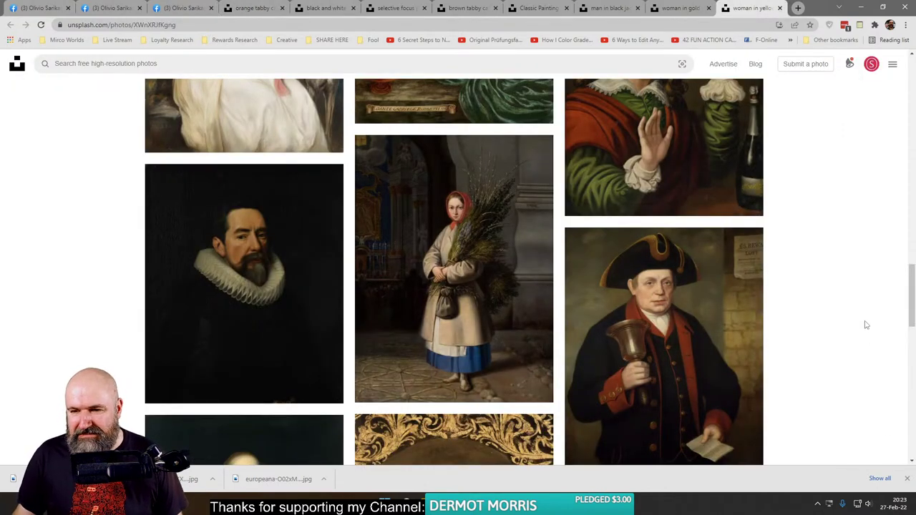
pyautogui.click(251, 8)
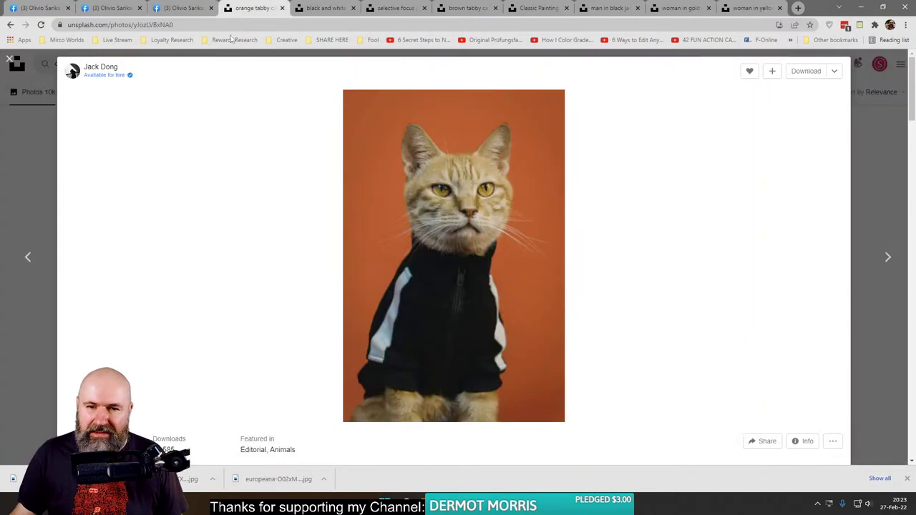
pyautogui.click(748, 8)
# Step: Download the tricorn-hat bell-ringer painting to the Stream folder
pyautogui.click(744, 258)
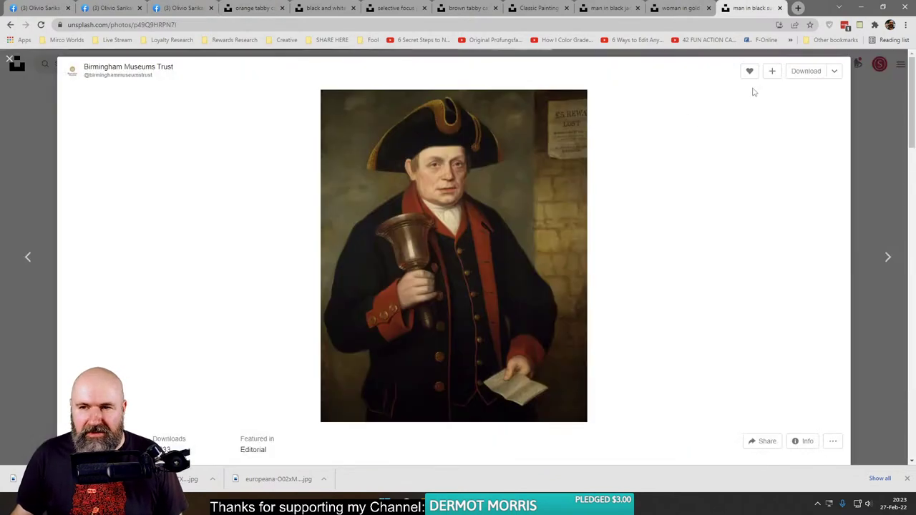
pyautogui.click(806, 71)
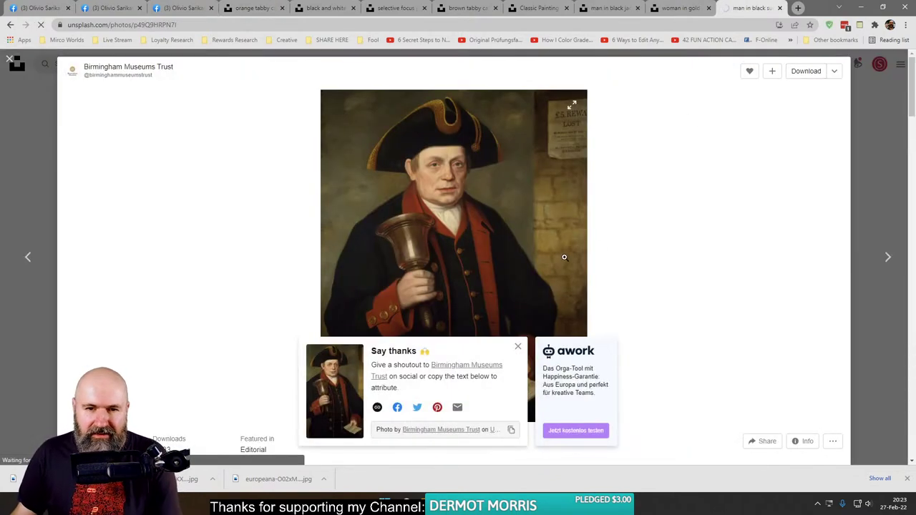
pyautogui.press('Return')
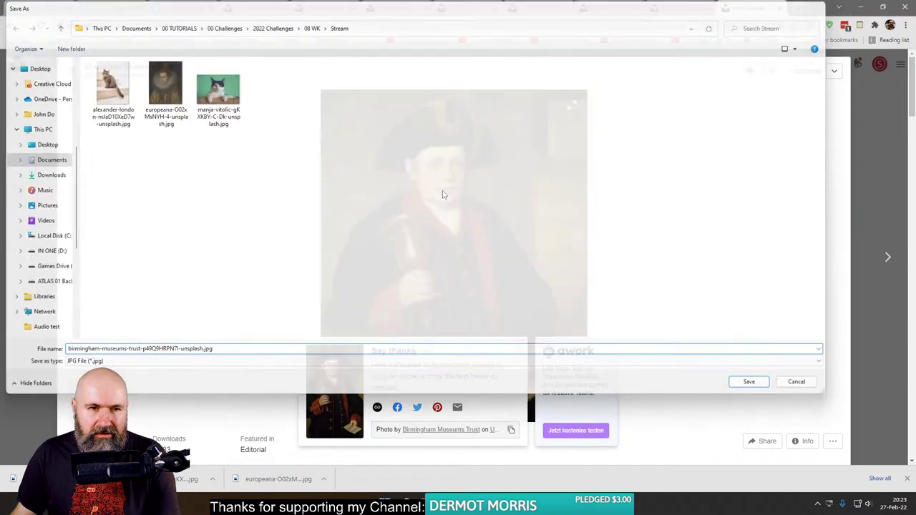
pyautogui.click(438, 175)
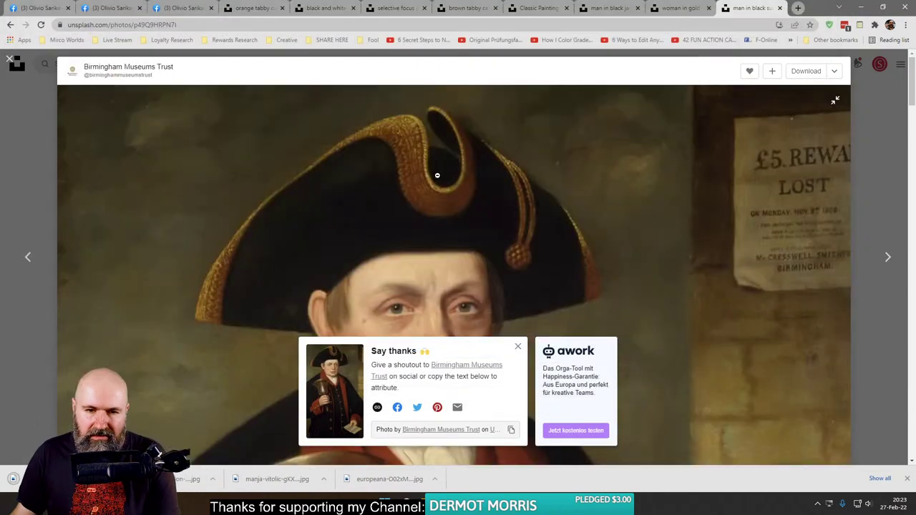
pyautogui.click(437, 175)
# Step: Download the orange tabby cat photo to the Stream folder
pyautogui.click(265, 9)
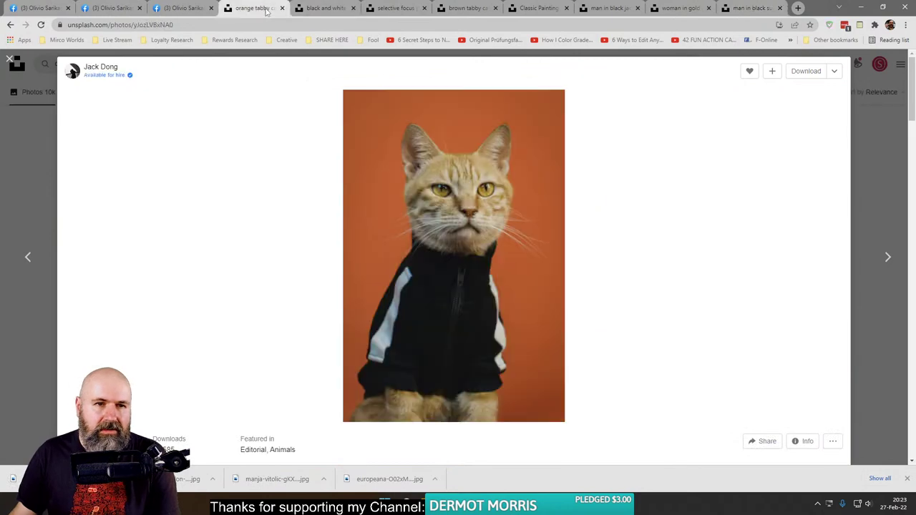
pyautogui.click(807, 71)
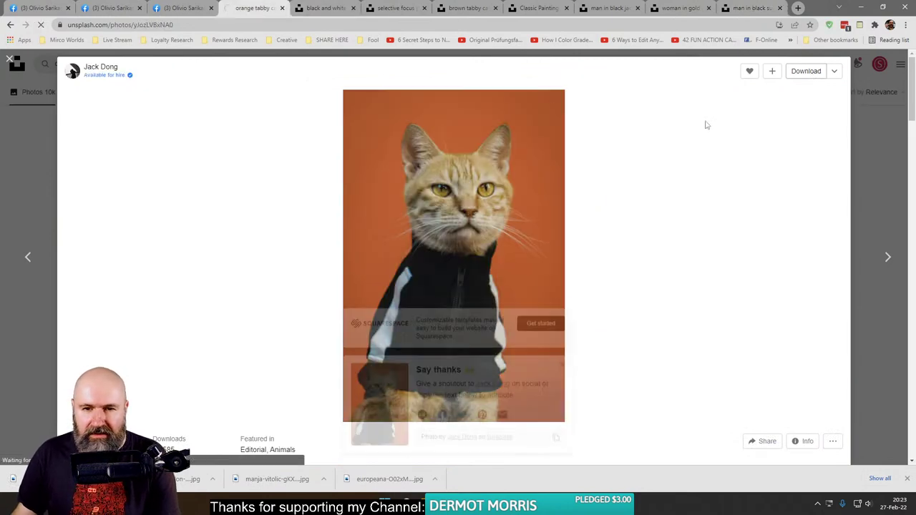
pyautogui.press('Return')
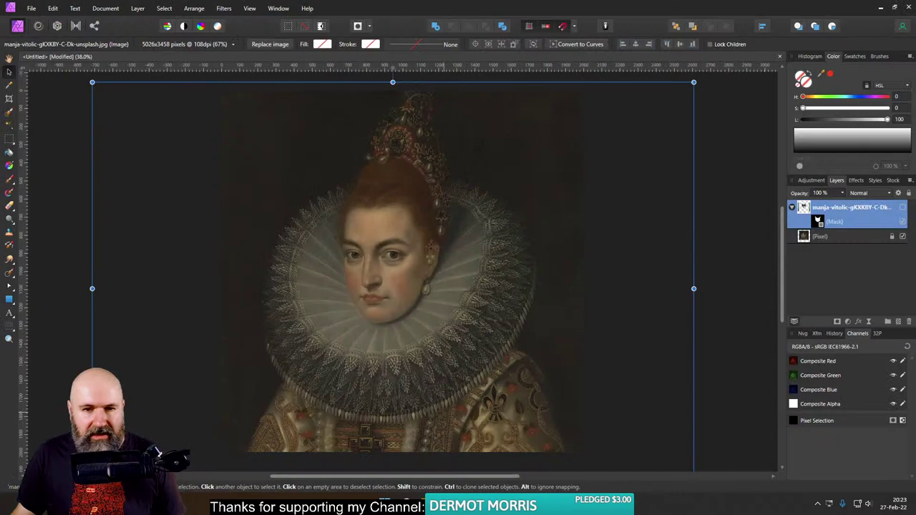
# Step: Drag the bell-ringer portrait and then the orange cat photo into the document
pyautogui.click(32, 8)
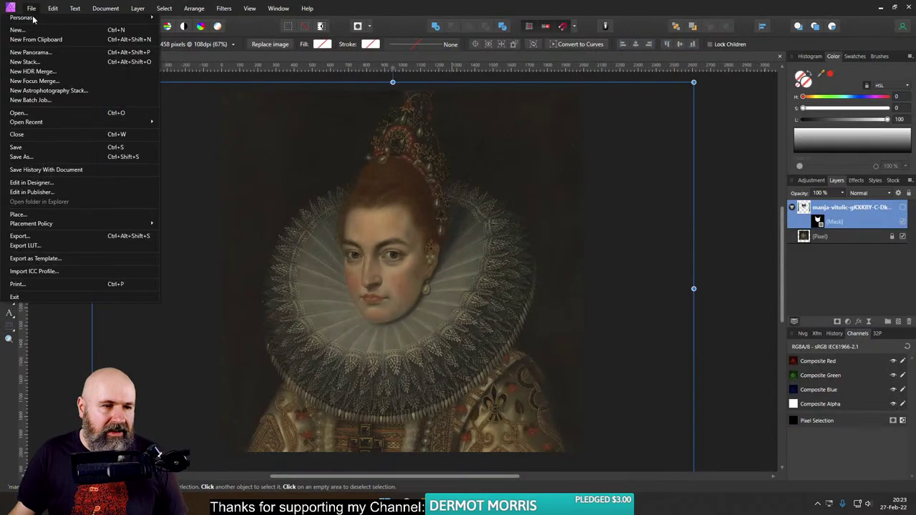
pyautogui.click(19, 217)
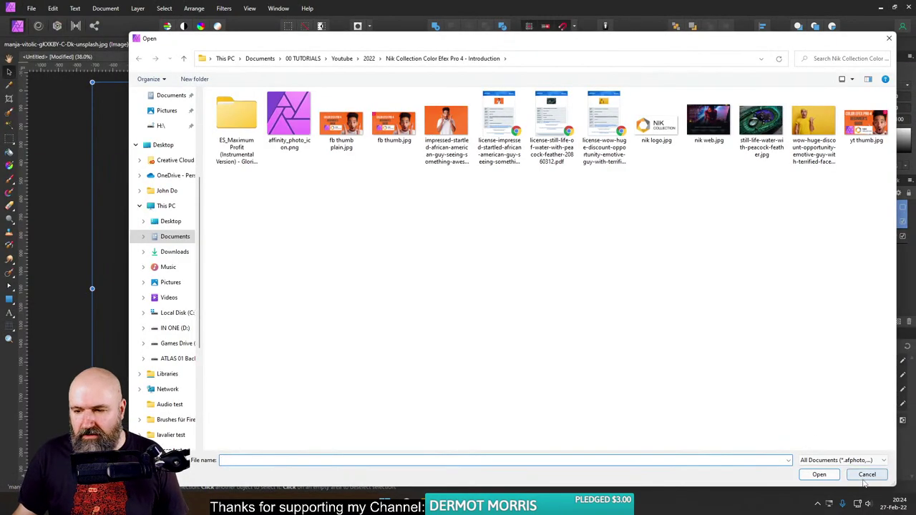
pyautogui.hotkey('alt', 'Tab')
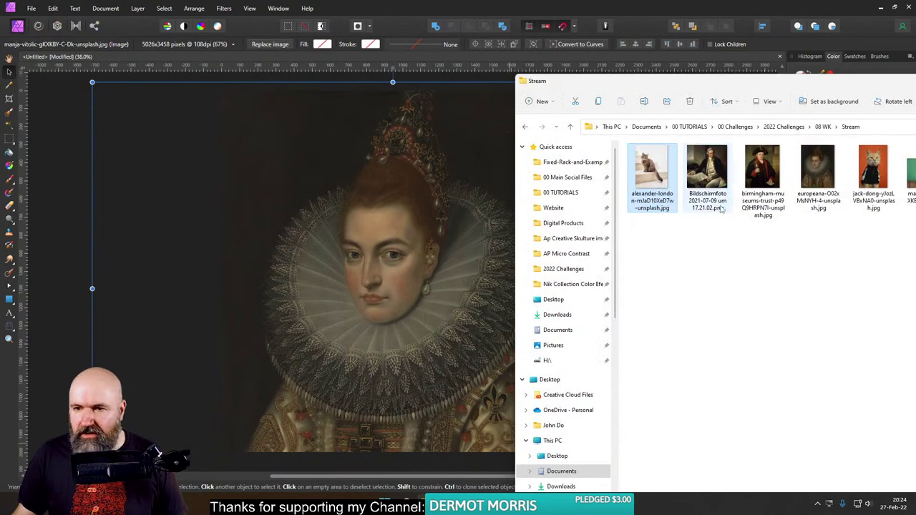
pyautogui.moveTo(770, 169); pyautogui.dragTo(378, 251)
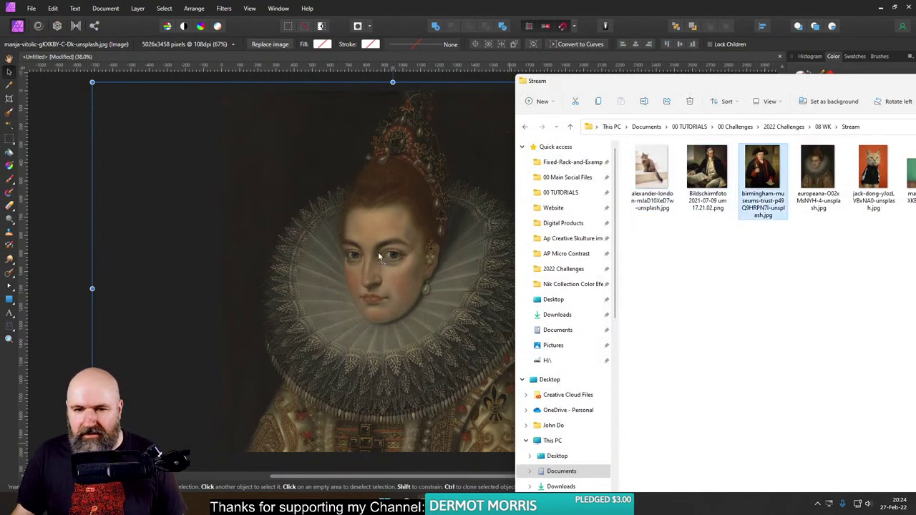
pyautogui.click(879, 164)
pyautogui.moveTo(879, 165); pyautogui.dragTo(396, 342)
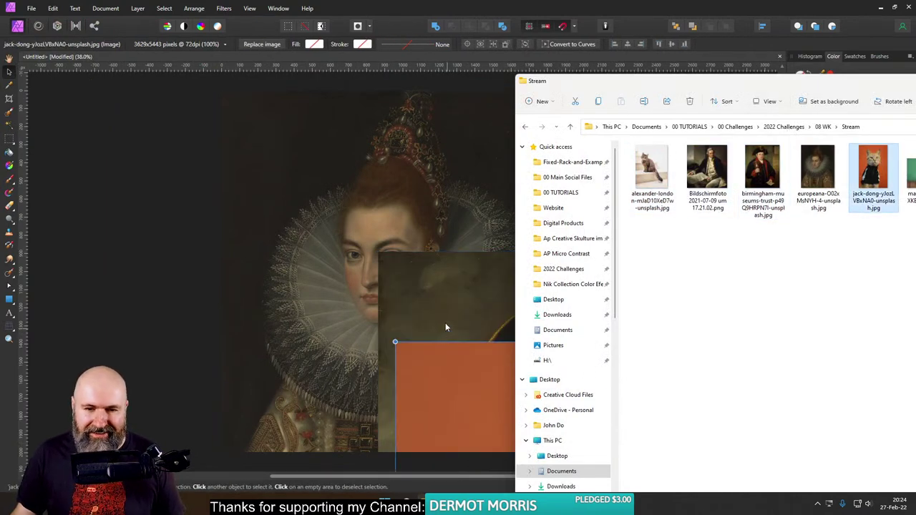
pyautogui.click(146, 192)
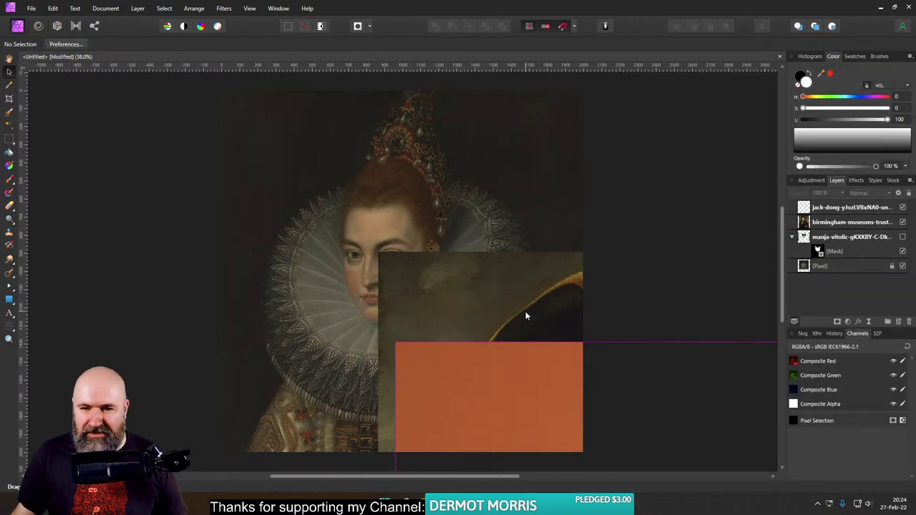
# Step: Scale and position the portrait, then the cat photo, so each fills the frame
pyautogui.moveTo(526, 316); pyautogui.dragTo(324, 192)
pyautogui.moveTo(660, 128); pyautogui.dragTo(572, 237)
pyautogui.moveTo(506, 251); pyautogui.dragTo(517, 153)
pyautogui.hotkey('ctrl', 'z')
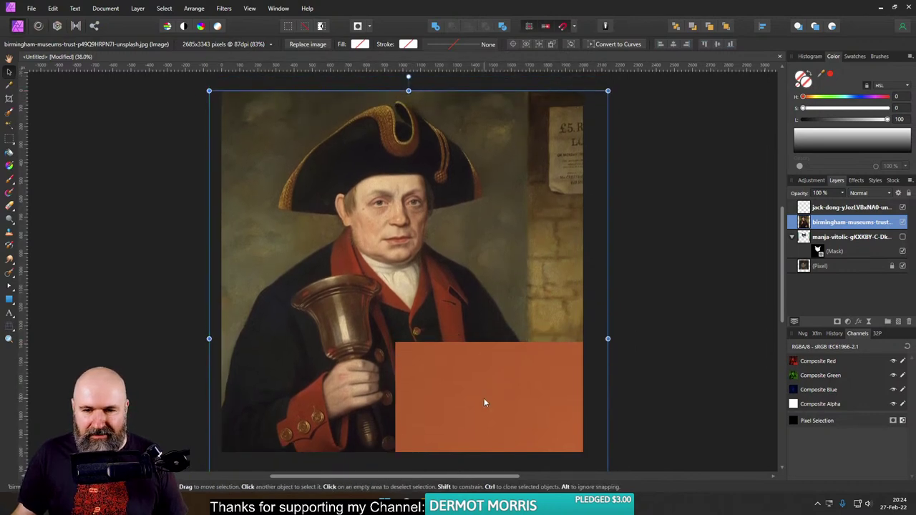
pyautogui.moveTo(484, 398); pyautogui.dragTo(325, 192)
pyautogui.hotkey('ctrl', 'z')
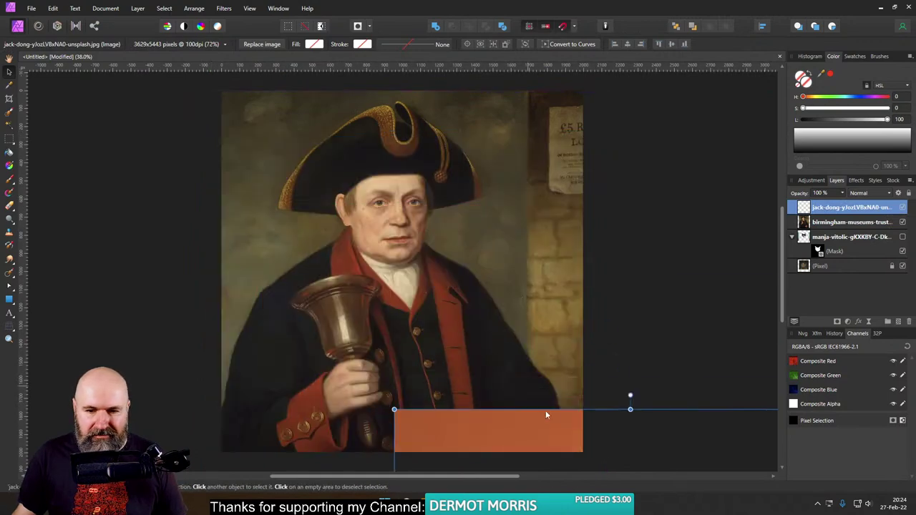
pyautogui.doubleClick(316, 111)
pyautogui.moveTo(160, 99); pyautogui.dragTo(261, 63)
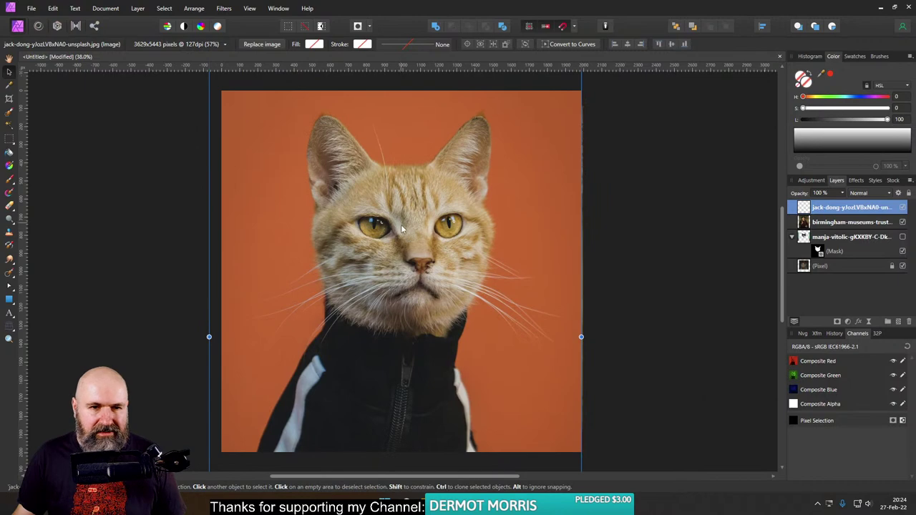
# Step: Paint a Selection Brush selection over the cat's head from ears to chin, then choose Refine
pyautogui.scroll(1, 403, 229)
pyautogui.click(9, 113)
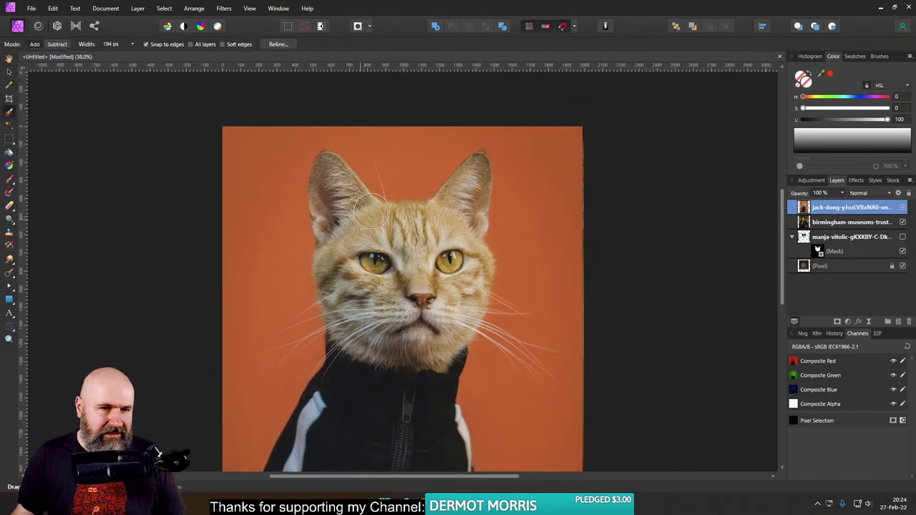
pyautogui.scroll(2, 346, 227)
pyautogui.moveTo(358, 229)
pyautogui.mouseDown()
pyautogui.moveTo(312, 134)
pyautogui.moveTo(317, 197)
pyautogui.moveTo(345, 298)
pyautogui.moveTo(362, 270)
pyautogui.moveTo(317, 203)
pyautogui.moveTo(303, 217)
pyautogui.moveTo(304, 209)
pyautogui.moveTo(453, 239)
pyautogui.moveTo(418, 214)
pyautogui.moveTo(490, 221)
pyautogui.moveTo(545, 203)
pyautogui.moveTo(510, 214)
pyautogui.moveTo(581, 350)
pyautogui.moveTo(587, 319)
pyautogui.moveTo(576, 363)
pyautogui.moveTo(447, 330)
pyautogui.moveTo(437, 345)
pyautogui.moveTo(494, 346)
pyautogui.moveTo(482, 243)
pyautogui.moveTo(523, 265)
pyautogui.moveTo(500, 346)
pyautogui.moveTo(507, 356)
pyautogui.moveTo(472, 374)
pyautogui.moveTo(412, 368)
pyautogui.moveTo(340, 309)
pyautogui.moveTo(312, 255)
pyautogui.moveTo(339, 355)
pyautogui.moveTo(287, 306)
pyautogui.moveTo(261, 330)
pyautogui.moveTo(286, 347)
pyautogui.mouseUp()
pyautogui.scroll(-3, 576, 365)
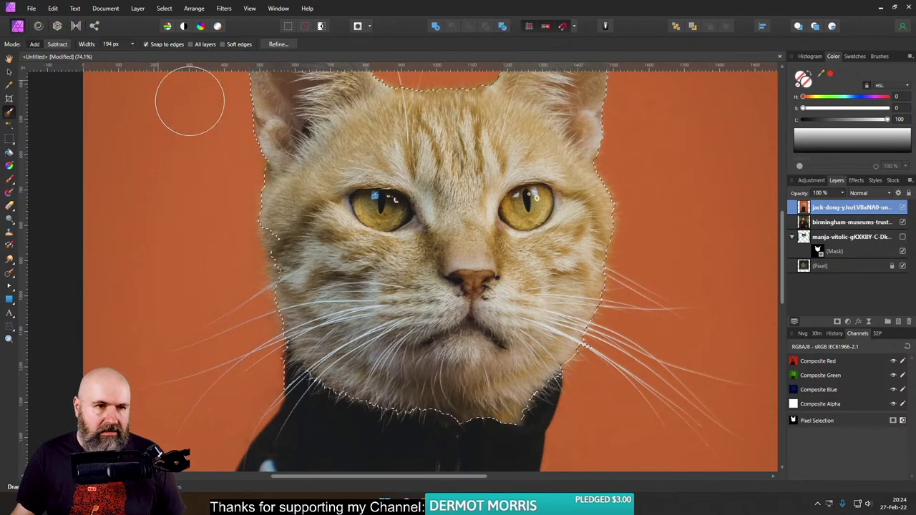
pyautogui.click(278, 44)
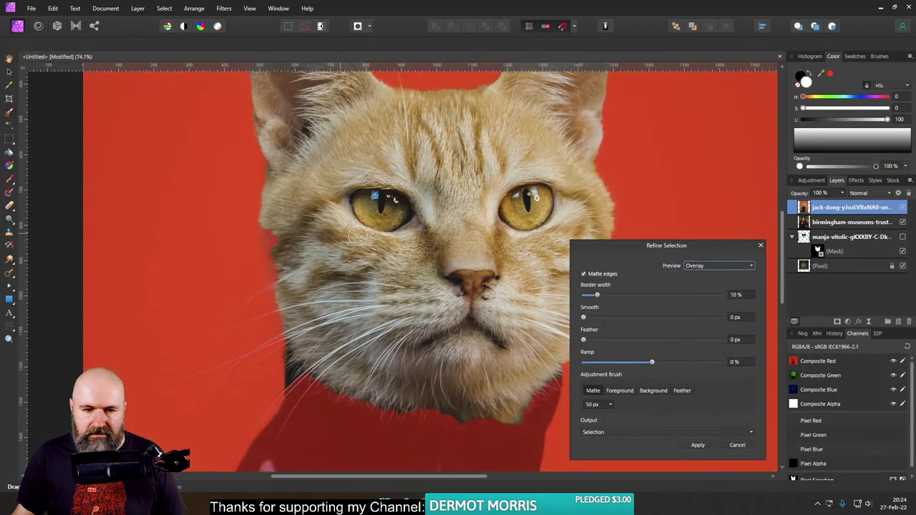
# Step: Matte-brush the right and left whiskers, neck fur and chin edge, then apply the refinement
pyautogui.scroll(-2, 342, 240)
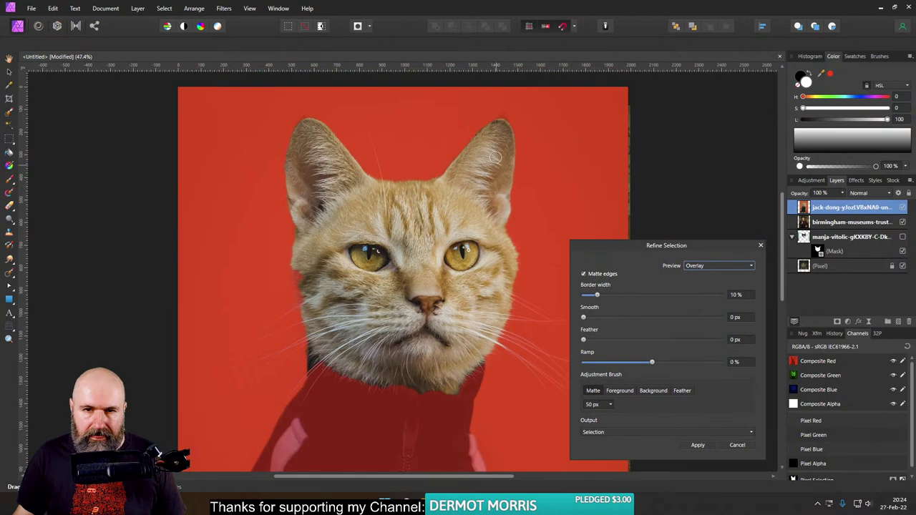
pyautogui.scroll(3, 503, 146)
pyautogui.scroll(-2, 504, 182)
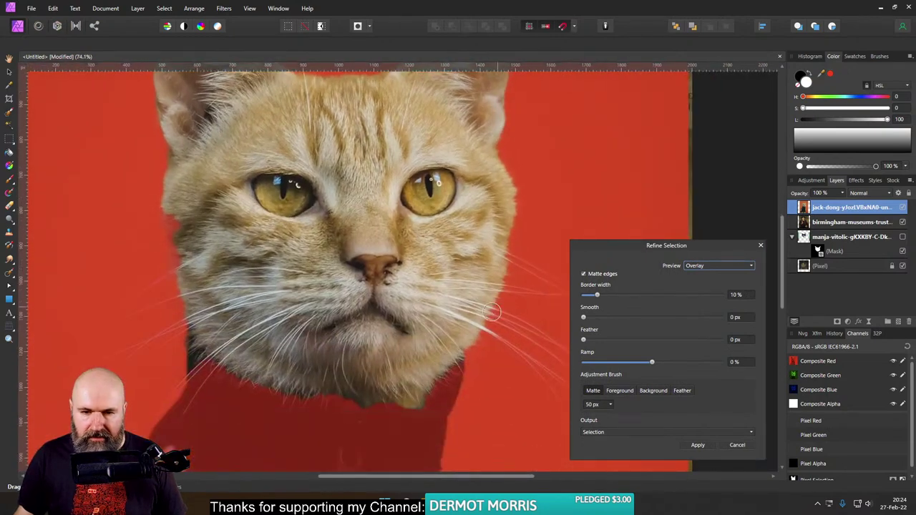
pyautogui.moveTo(505, 352); pyautogui.dragTo(433, 313)
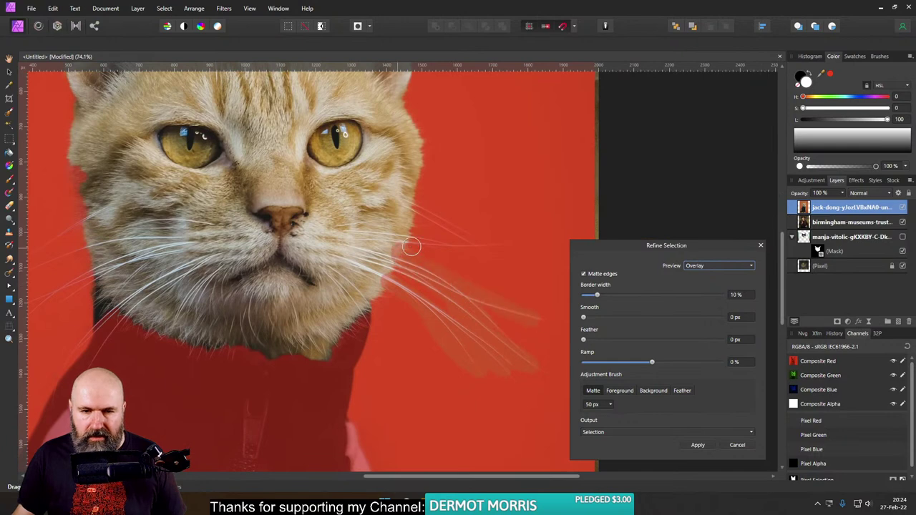
pyautogui.moveTo(466, 240); pyautogui.dragTo(497, 292)
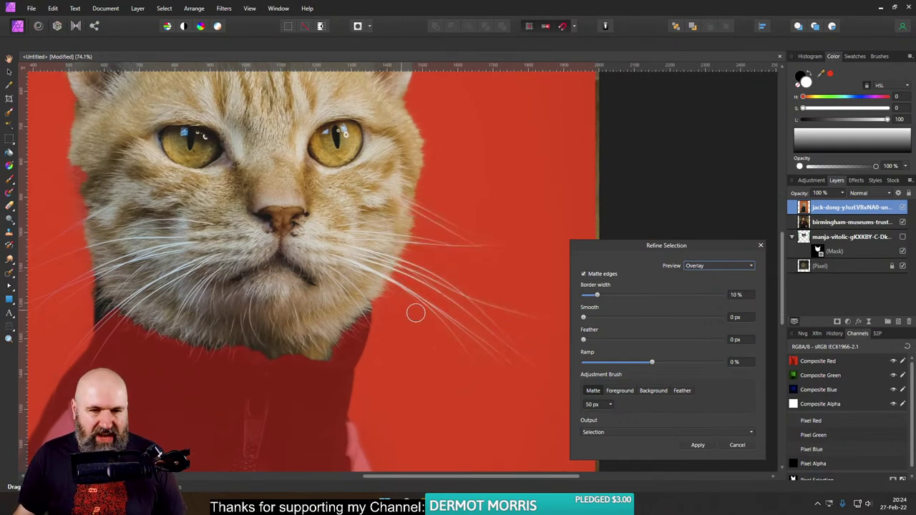
pyautogui.hscroll(-4, 223, 310)
pyautogui.moveTo(230, 254)
pyautogui.mouseDown()
pyautogui.moveTo(145, 287)
pyautogui.moveTo(131, 313)
pyautogui.moveTo(136, 346)
pyautogui.mouseUp()
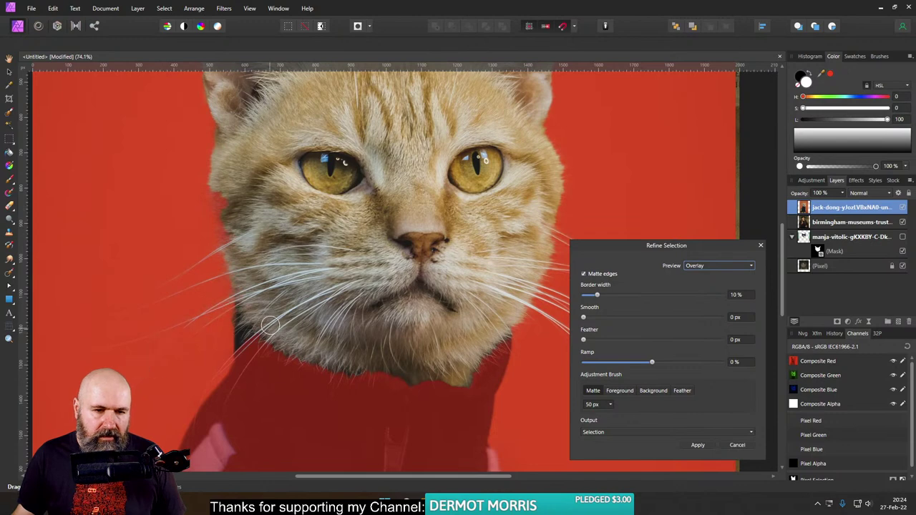
pyautogui.moveTo(270, 332); pyautogui.dragTo(225, 399)
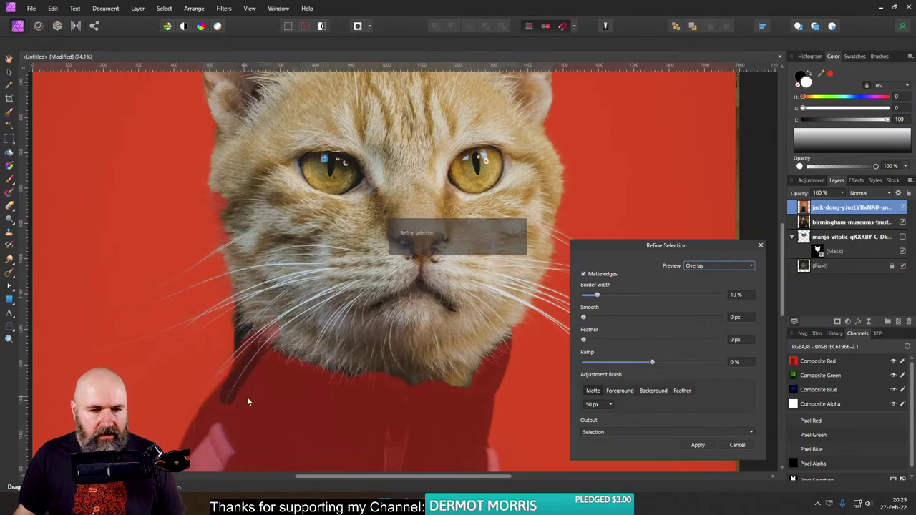
pyautogui.scroll(5, 242, 356)
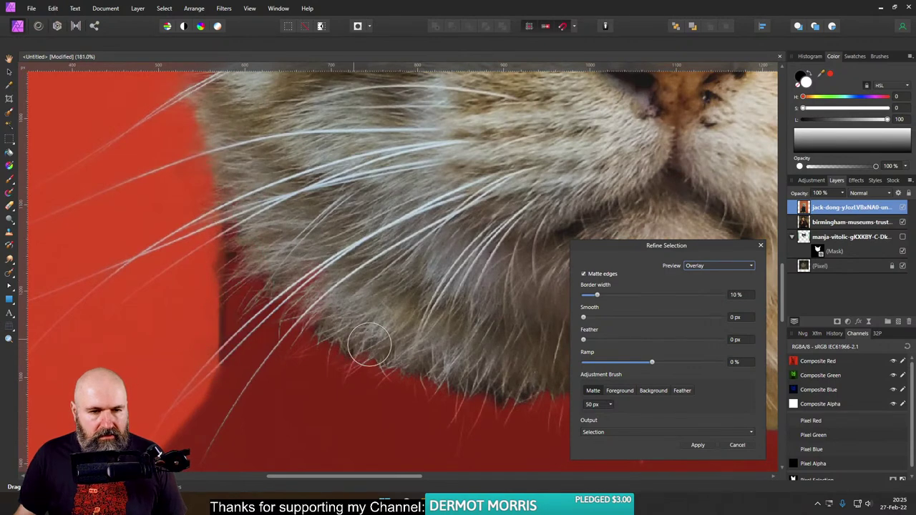
pyautogui.moveTo(369, 344)
pyautogui.mouseDown()
pyautogui.moveTo(207, 286)
pyautogui.moveTo(410, 356)
pyautogui.moveTo(317, 330)
pyautogui.moveTo(415, 342)
pyautogui.moveTo(325, 365)
pyautogui.moveTo(407, 368)
pyautogui.moveTo(432, 339)
pyautogui.moveTo(454, 336)
pyautogui.mouseUp()
pyautogui.click(704, 446)
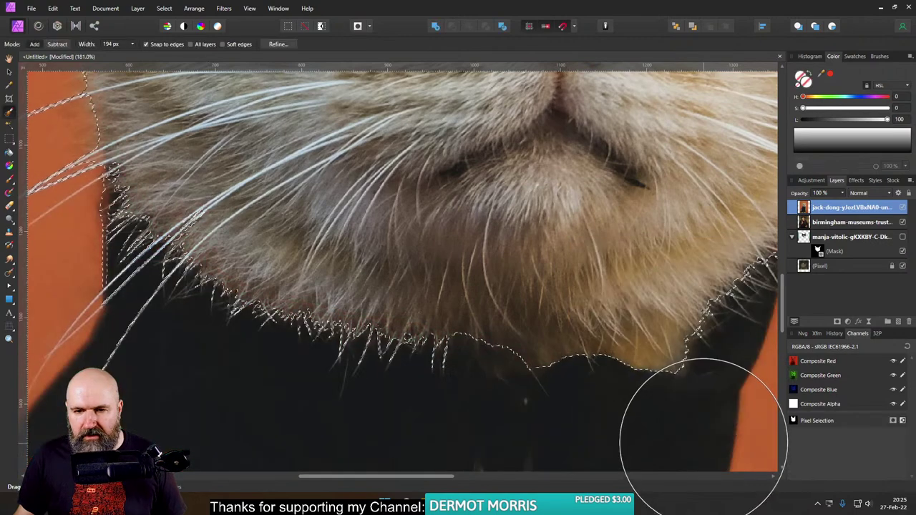
# Step: Mask the cat layer to the head selection, deselect, and target the cat image
pyautogui.click(837, 322)
pyautogui.scroll(-5, 558, 315)
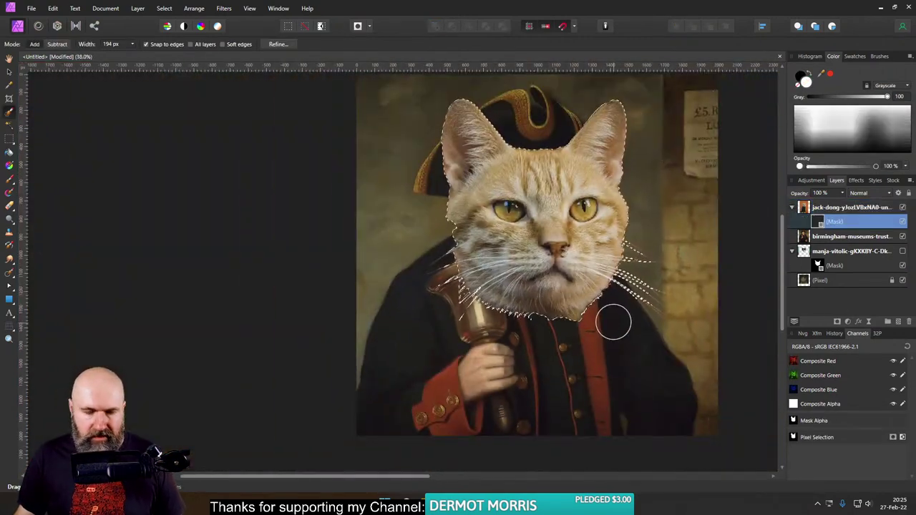
pyautogui.hotkey('ctrl', 'd')
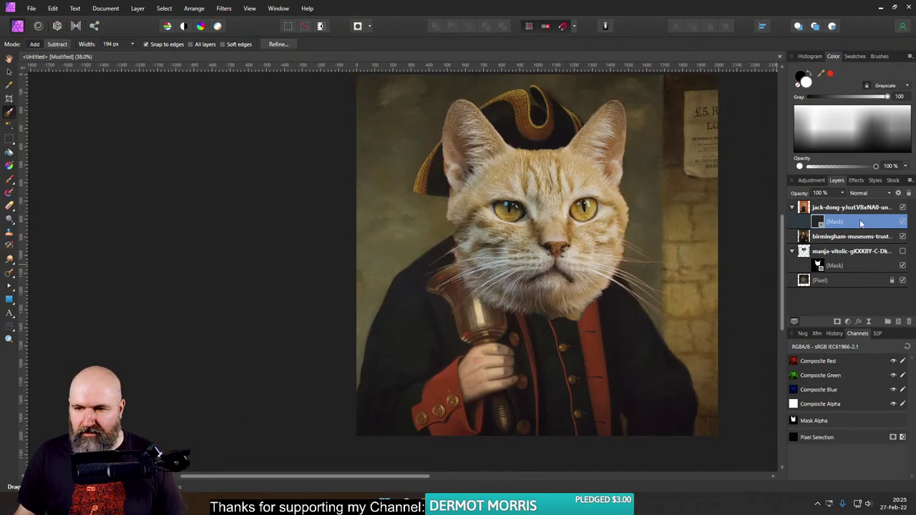
pyautogui.click(805, 209)
pyautogui.scroll(-3, 647, 270)
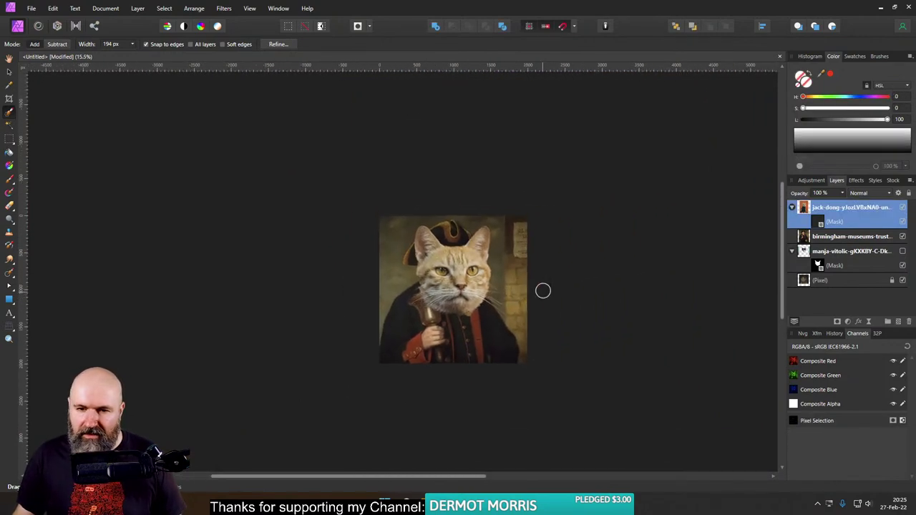
# Step: Scale and move the cat image so its head sits over the man's face
pyautogui.click(9, 73)
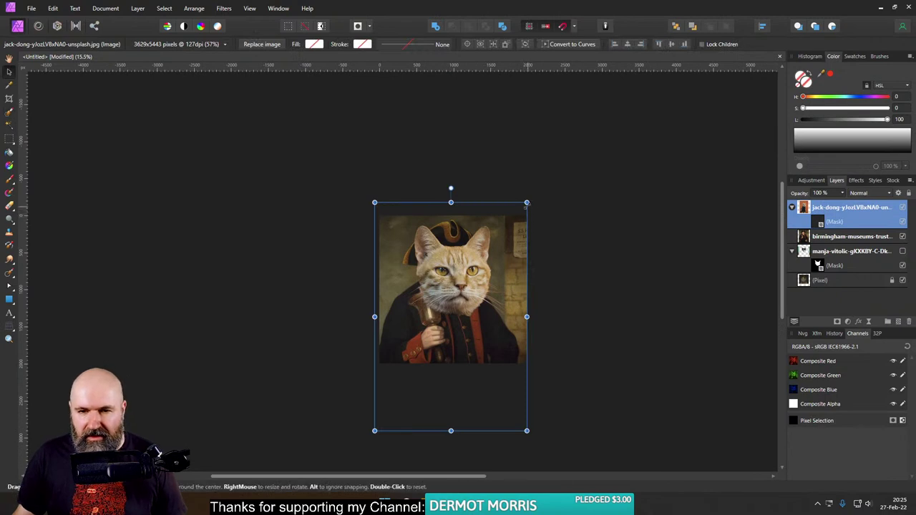
pyautogui.moveTo(527, 202); pyautogui.dragTo(483, 262)
pyautogui.moveTo(420, 333); pyautogui.dragTo(442, 295)
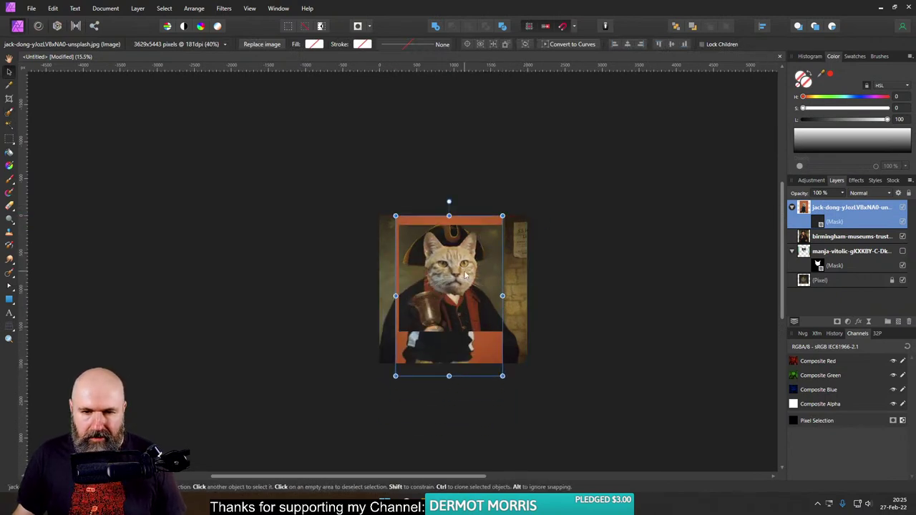
pyautogui.scroll(3, 442, 294)
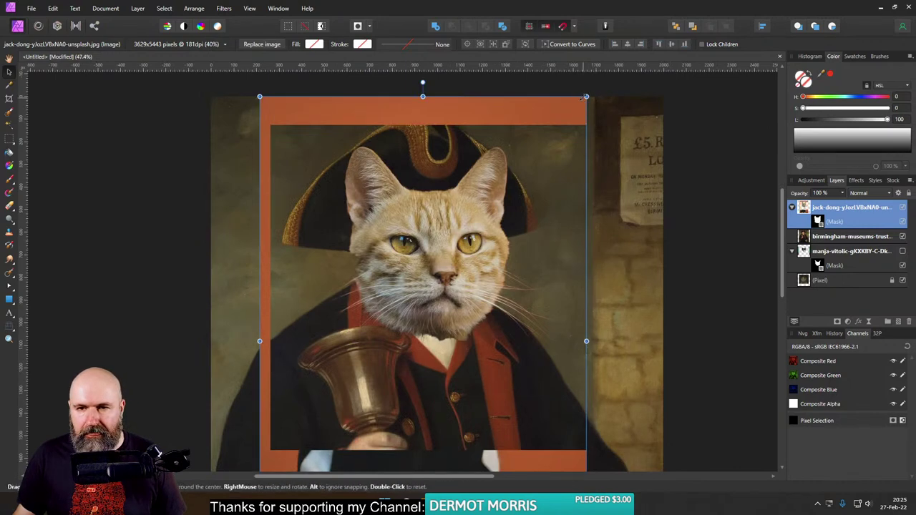
pyautogui.moveTo(586, 97); pyautogui.dragTo(536, 176)
pyautogui.moveTo(355, 350); pyautogui.dragTo(367, 296)
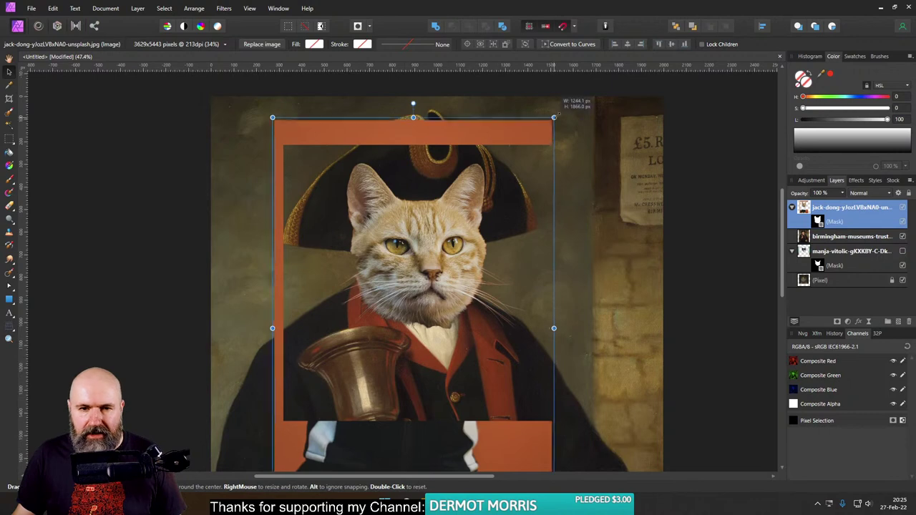
pyautogui.moveTo(552, 120); pyautogui.dragTo(562, 106)
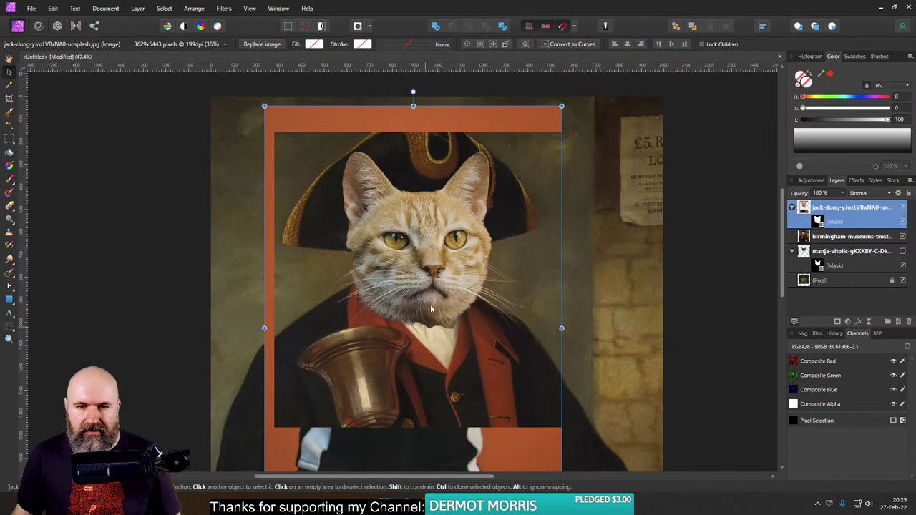
# Step: Paint black on the cat layer's mask to hide the orange bar along the top
pyautogui.click(8, 181)
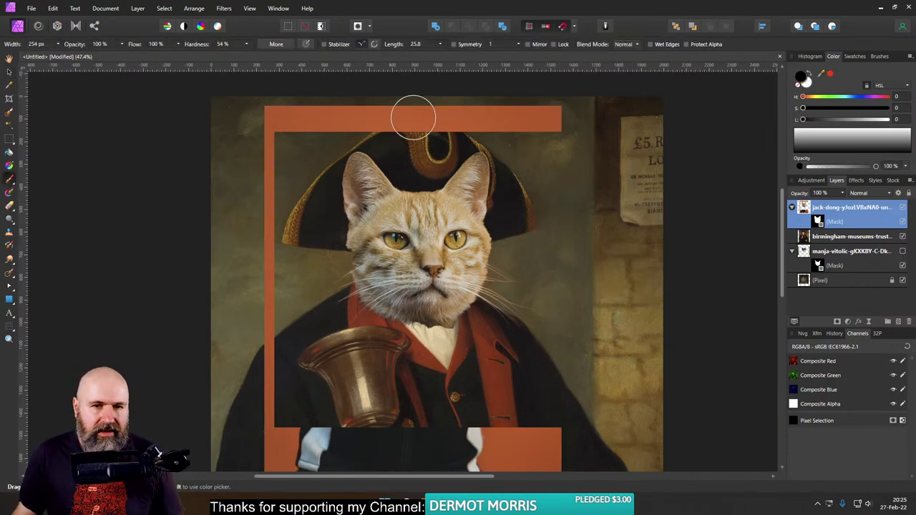
pyautogui.click(823, 221)
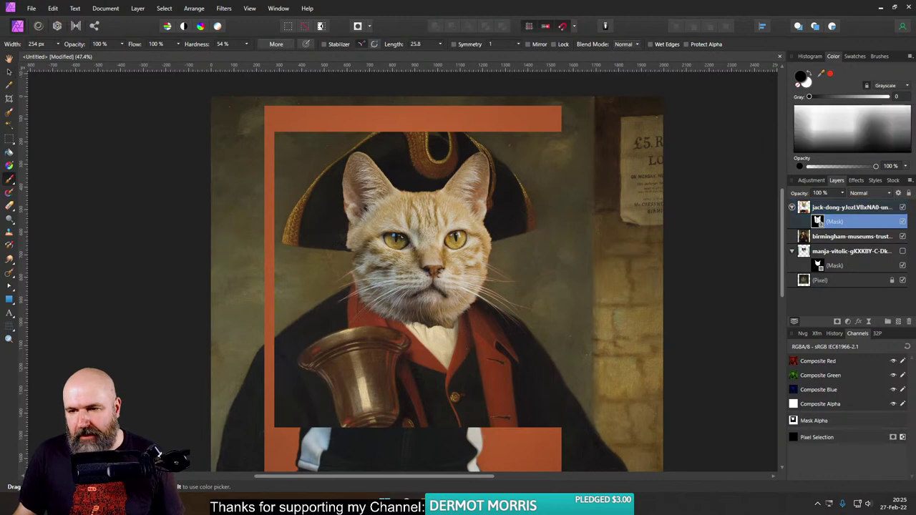
pyautogui.moveTo(469, 113)
pyautogui.mouseDown()
pyautogui.moveTo(583, 114)
pyautogui.moveTo(558, 123)
pyautogui.moveTo(549, 110)
pyautogui.moveTo(397, 121)
pyautogui.moveTo(262, 111)
pyautogui.moveTo(252, 251)
pyautogui.moveTo(263, 427)
pyautogui.moveTo(645, 429)
pyautogui.moveTo(547, 455)
pyautogui.moveTo(296, 461)
pyautogui.moveTo(451, 417)
pyautogui.mouseUp()
# Step: Move the cat head higher on the portrait
pyautogui.click(9, 71)
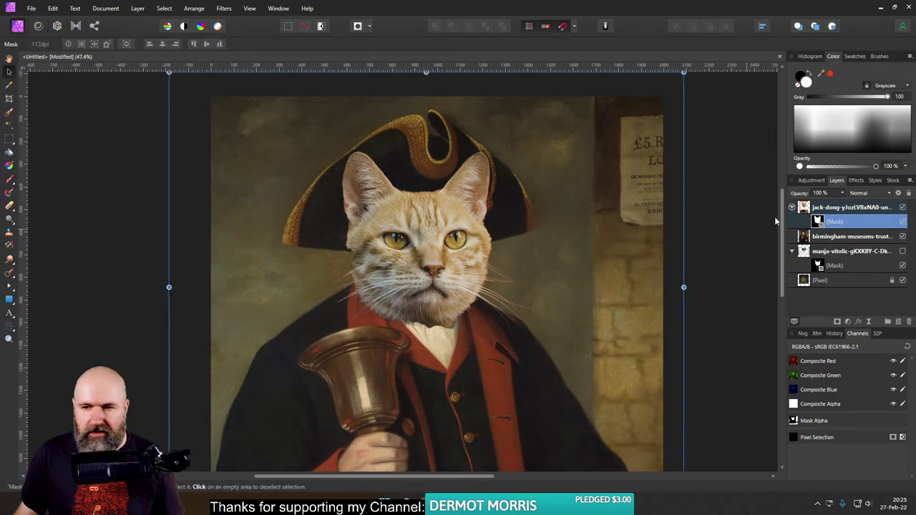
pyautogui.click(537, 334)
pyautogui.moveTo(428, 362); pyautogui.dragTo(415, 259)
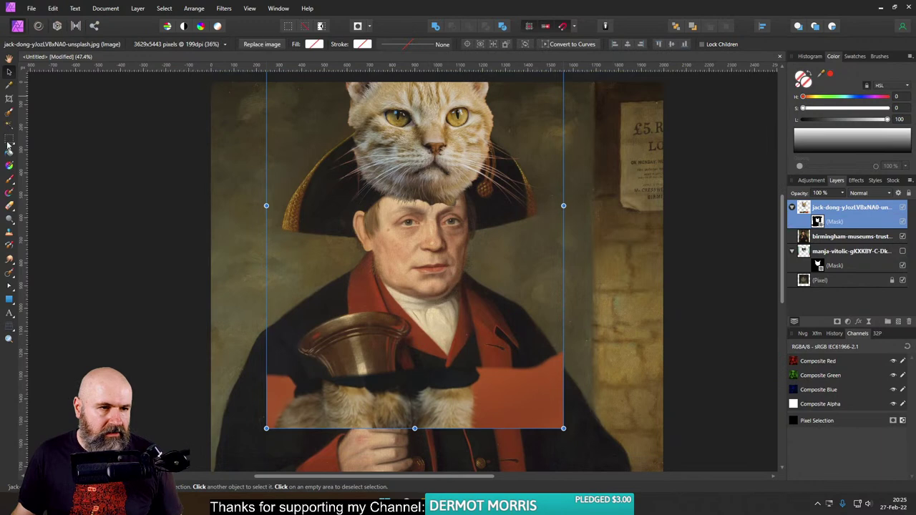
# Step: Undo the stray stroke on the image and paint out the bottom orange rectangle on the mask
pyautogui.click(10, 177)
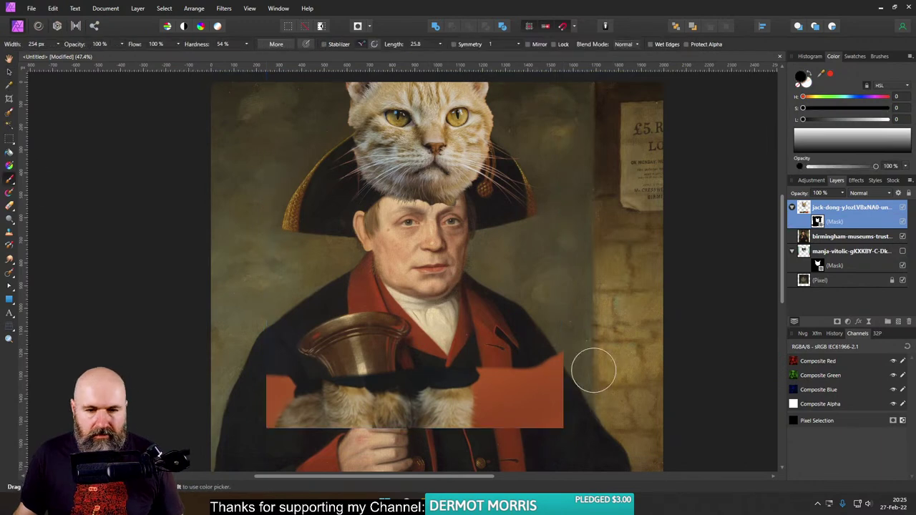
pyautogui.moveTo(593, 371)
pyautogui.mouseDown()
pyautogui.moveTo(409, 384)
pyautogui.moveTo(333, 403)
pyautogui.moveTo(373, 380)
pyautogui.mouseUp()
pyautogui.hotkey('ctrl', 'z')
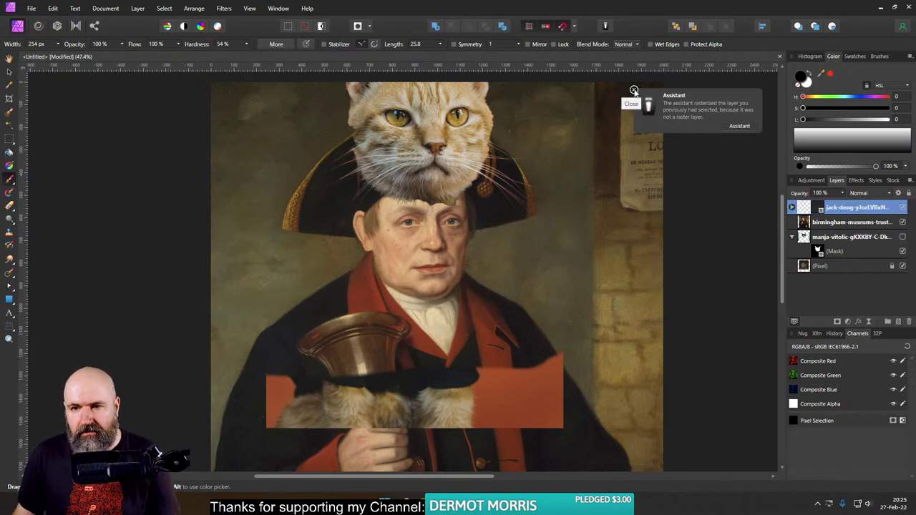
pyautogui.click(633, 90)
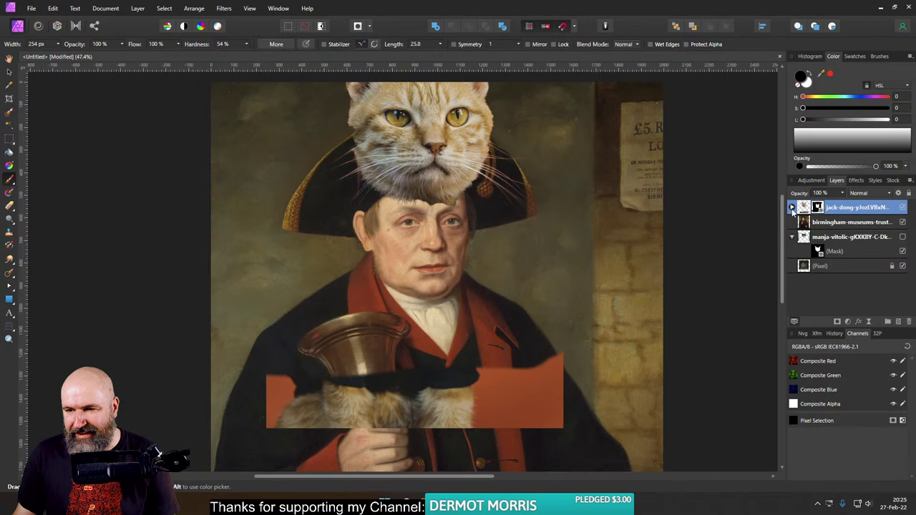
pyautogui.click(793, 208)
pyautogui.click(835, 221)
pyautogui.moveTo(558, 374)
pyautogui.mouseDown()
pyautogui.moveTo(473, 362)
pyautogui.moveTo(267, 392)
pyautogui.moveTo(572, 431)
pyautogui.moveTo(542, 427)
pyautogui.mouseUp()
# Step: Move the cat head onto the man's face, trying and undoing a horizontal mirror
pyautogui.click(8, 72)
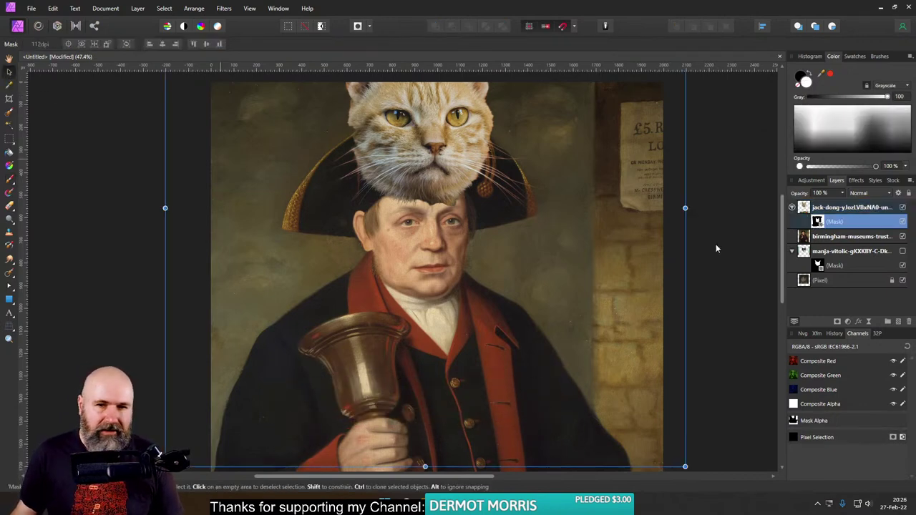
pyautogui.click(435, 152)
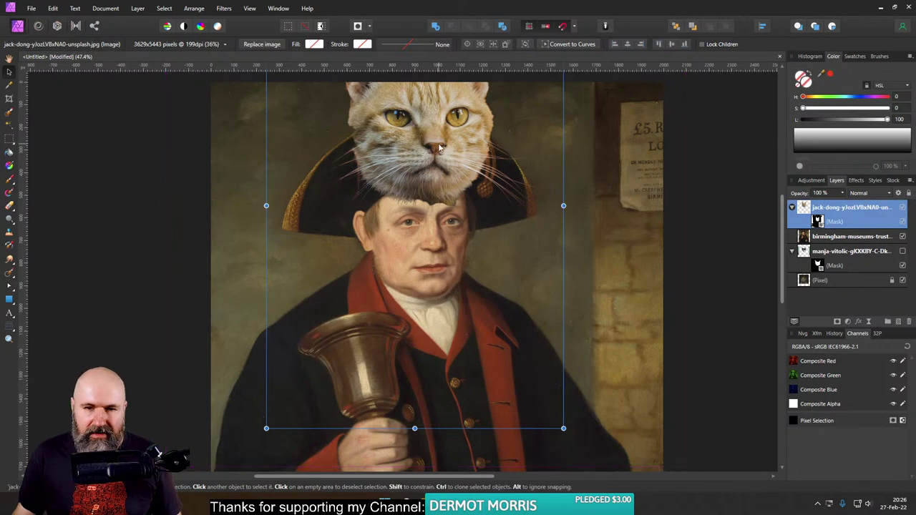
pyautogui.moveTo(439, 148); pyautogui.dragTo(299, 262)
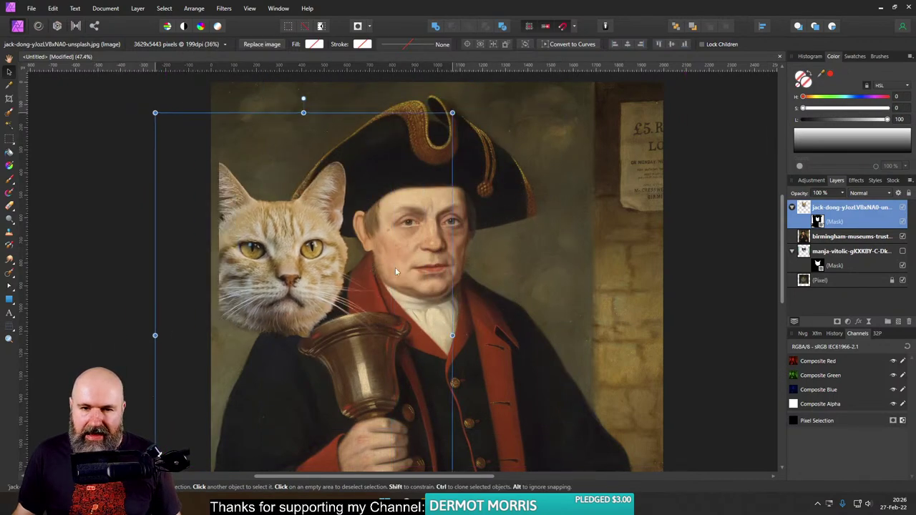
pyautogui.moveTo(395, 267); pyautogui.dragTo(506, 257)
pyautogui.click(194, 9)
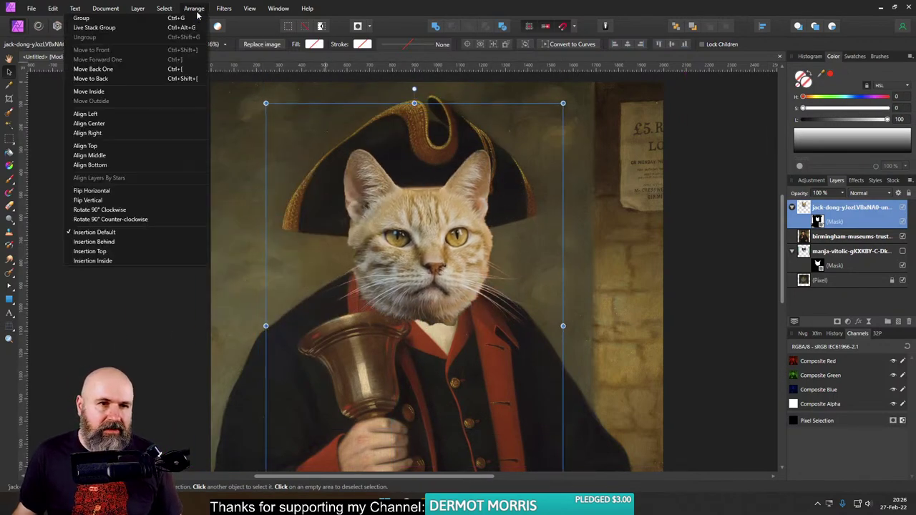
pyautogui.click(112, 191)
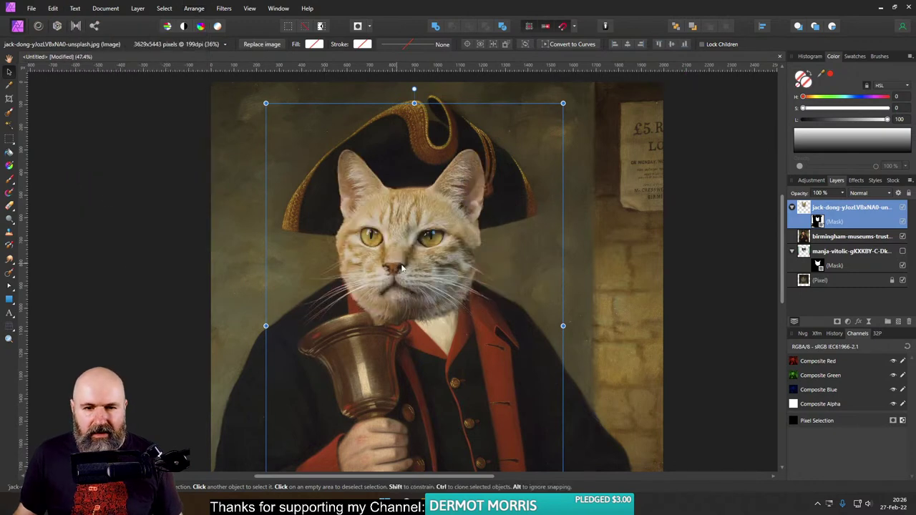
pyautogui.moveTo(402, 268)
pyautogui.mouseDown()
pyautogui.moveTo(509, 244)
pyautogui.moveTo(406, 261)
pyautogui.mouseUp()
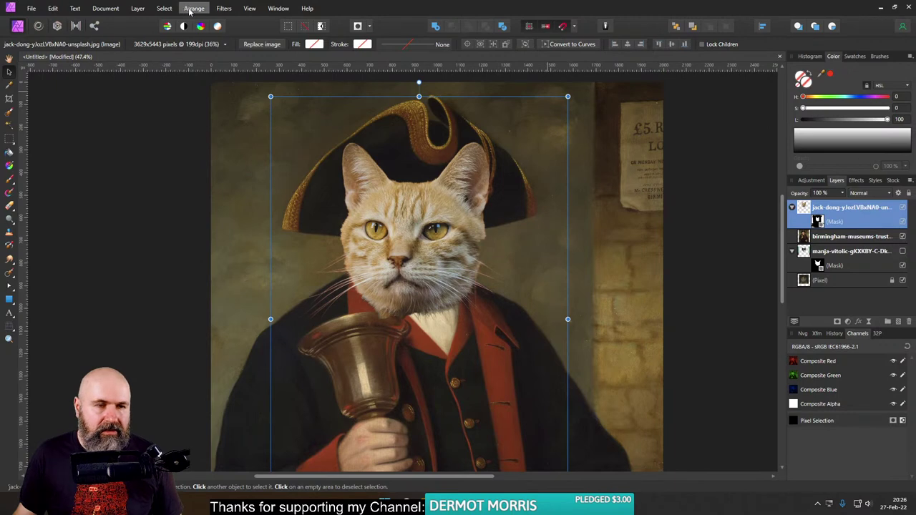
pyautogui.hotkey('ctrl', 'z')
pyautogui.hotkey('ctrl', 'z')
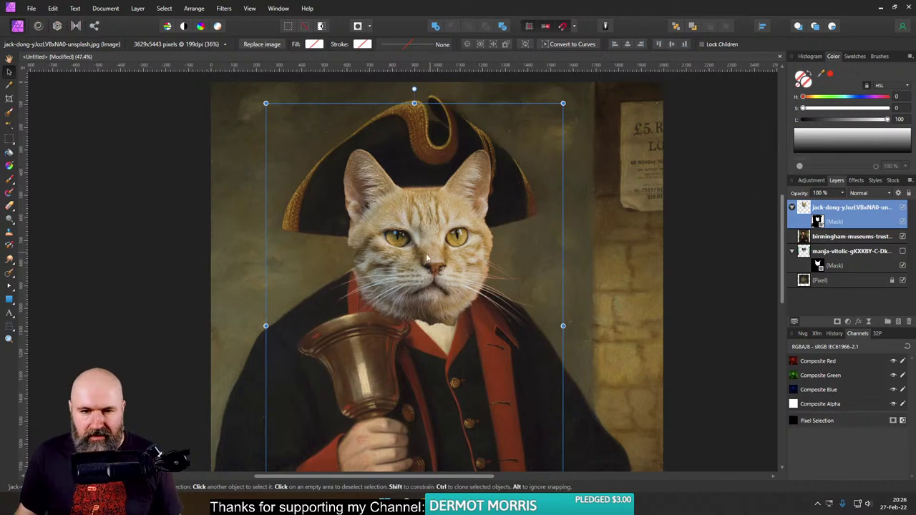
pyautogui.moveTo(426, 253)
pyautogui.mouseDown()
pyautogui.moveTo(425, 195)
pyautogui.moveTo(429, 251)
pyautogui.mouseUp()
# Step: Enlarge the cat head, nudge it into place over the face, and set opacity to 56%
pyautogui.scroll(3, 458, 222)
pyautogui.scroll(-5, 474, 214)
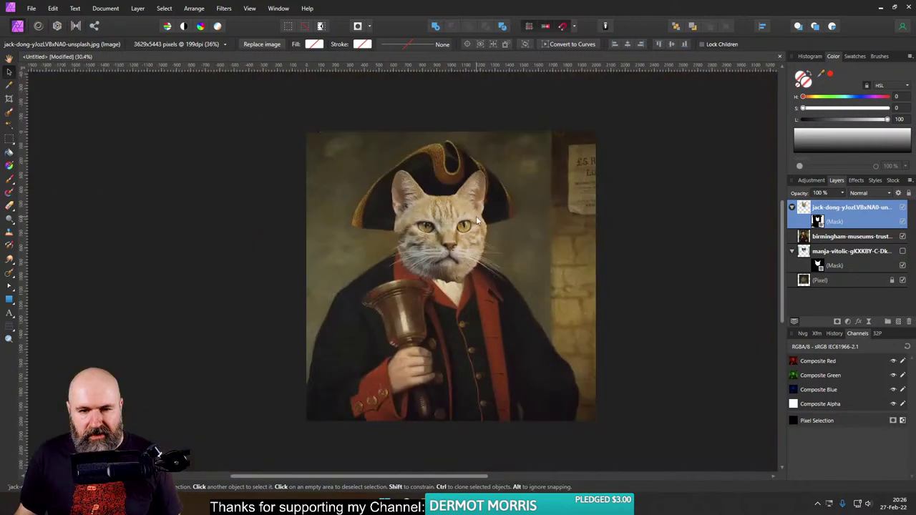
pyautogui.scroll(2, 496, 206)
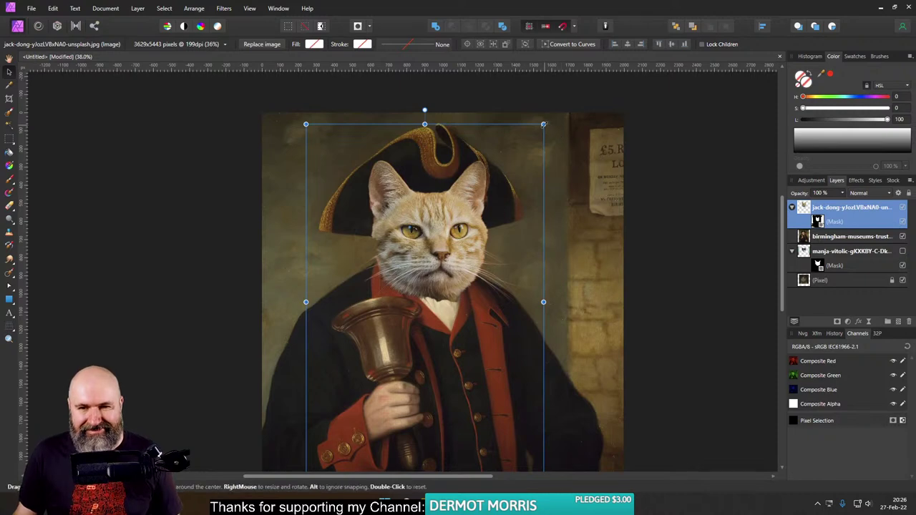
pyautogui.moveTo(543, 124); pyautogui.dragTo(553, 111)
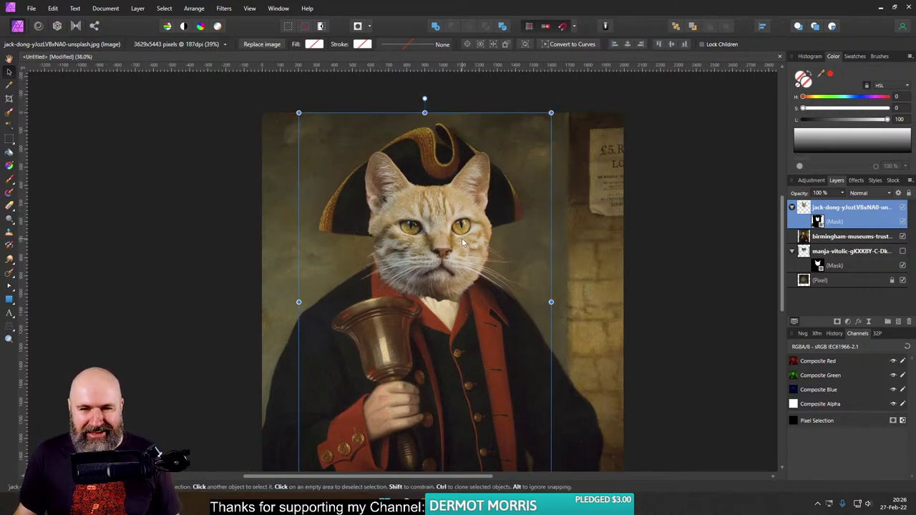
pyautogui.scroll(-1, 466, 238)
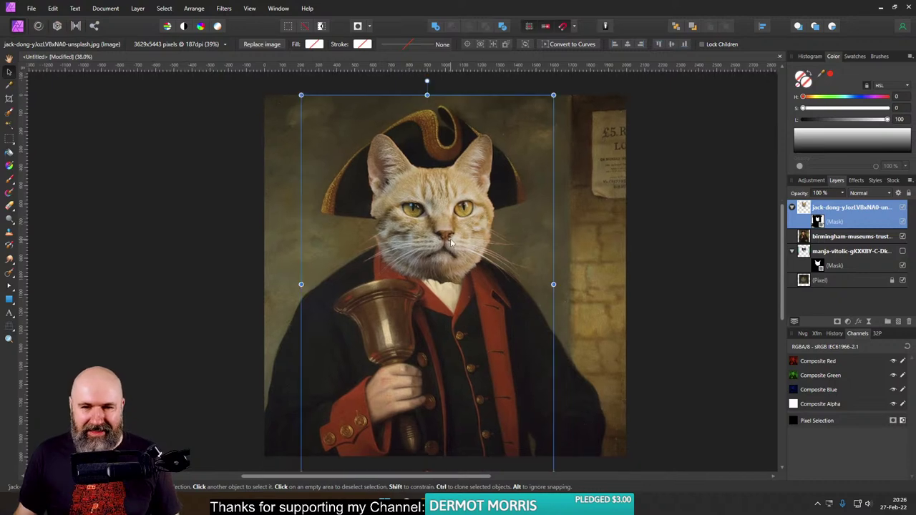
pyautogui.press('Down')
pyautogui.press('Down')
pyautogui.press('Down')
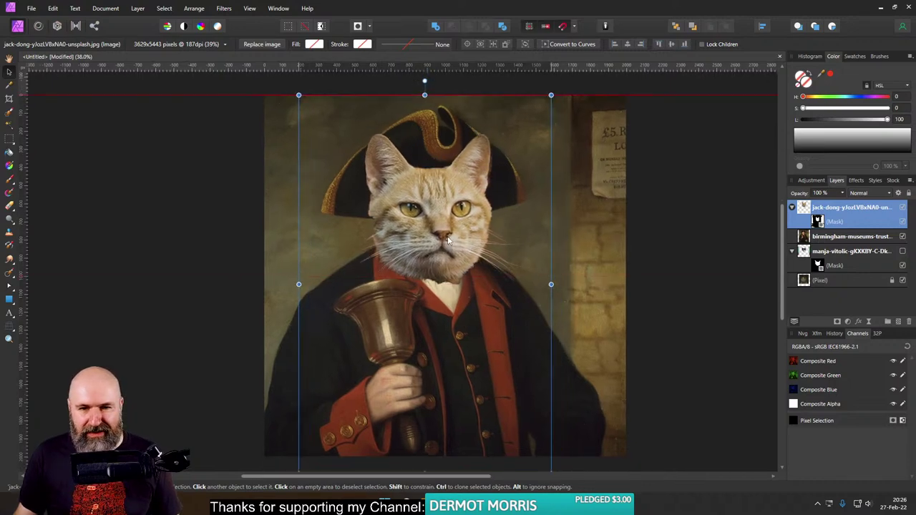
pyautogui.press('Right')
pyautogui.press('Right')
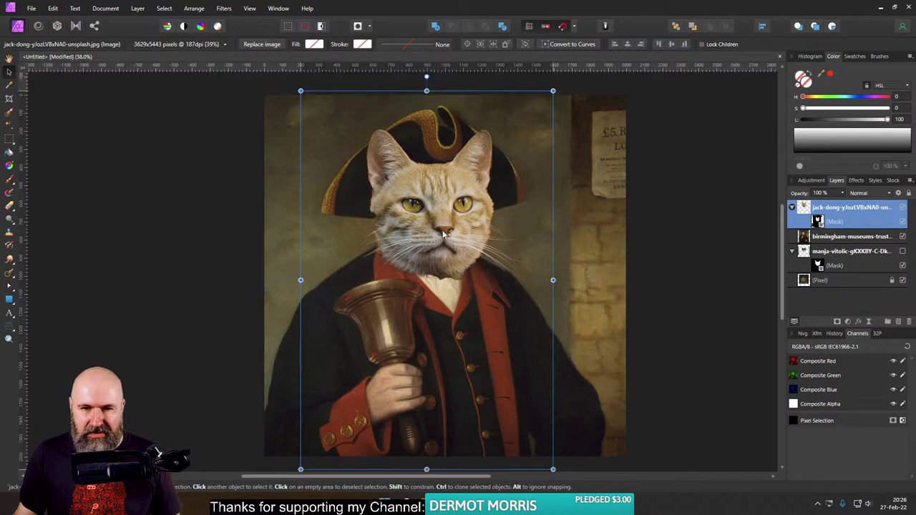
pyautogui.press('Left')
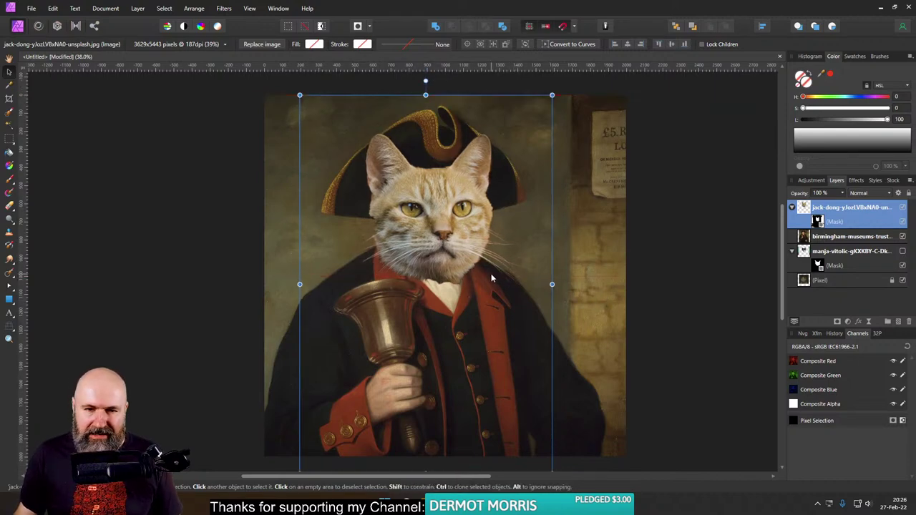
pyautogui.moveTo(491, 274); pyautogui.dragTo(456, 261)
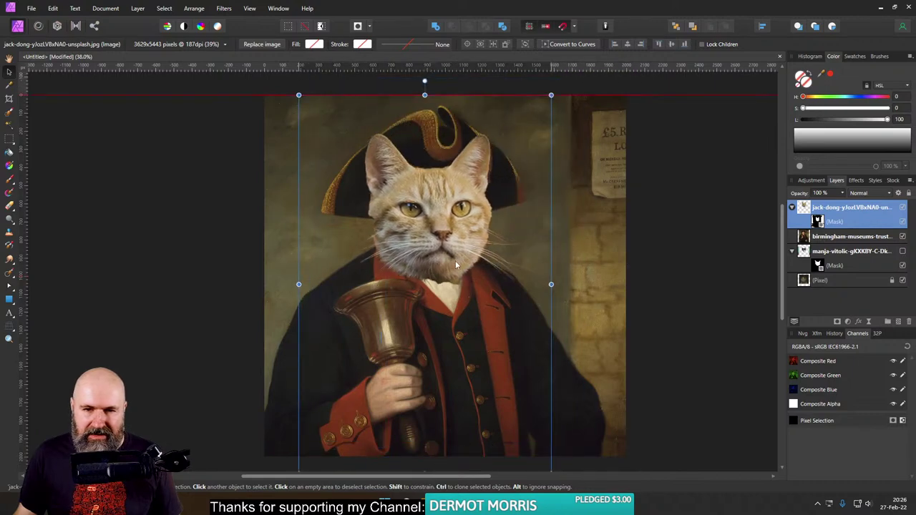
pyautogui.click(843, 193)
pyautogui.moveTo(845, 204); pyautogui.dragTo(815, 204)
# Step: Restore the cat layer to 100% opacity and shift it slightly up and right
pyautogui.scroll(6, 457, 195)
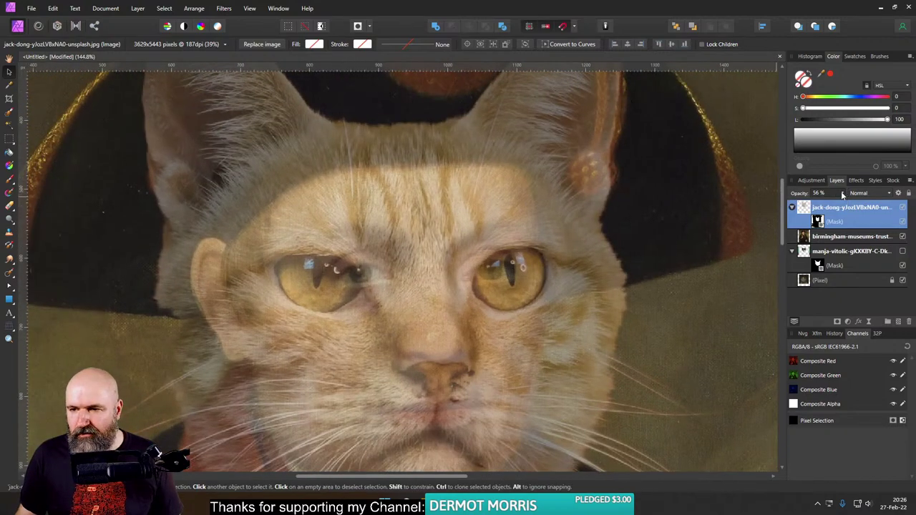
pyautogui.press('0')
pyautogui.scroll(-5, 565, 203)
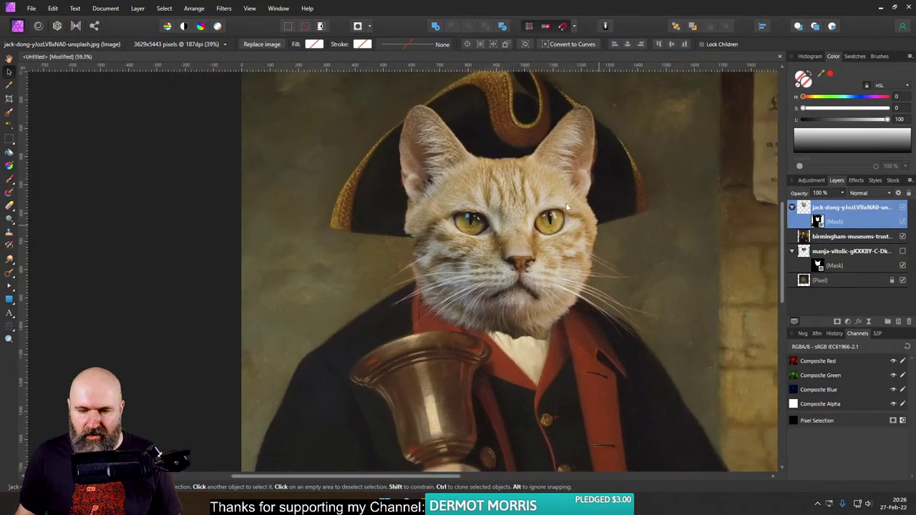
pyautogui.scroll(-1, 537, 218)
pyautogui.moveTo(491, 228); pyautogui.dragTo(500, 232)
# Step: Lower the cat layer's opacity to about 66% and select its mask
pyautogui.scroll(-5, 495, 224)
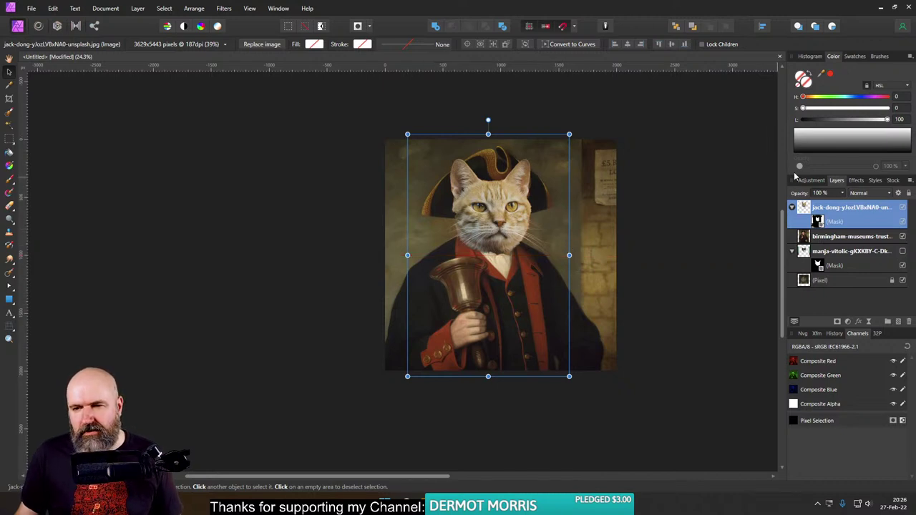
pyautogui.click(843, 194)
pyautogui.moveTo(842, 206); pyautogui.dragTo(825, 206)
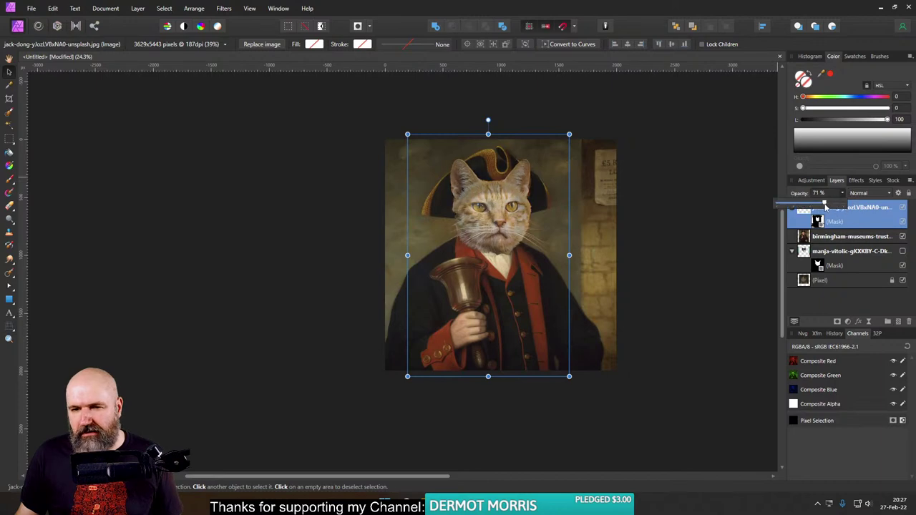
pyautogui.scroll(5, 501, 212)
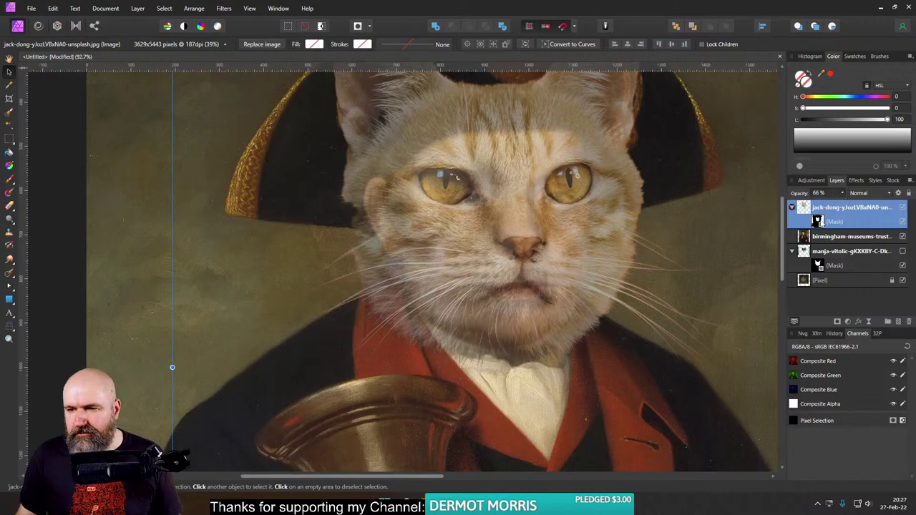
pyautogui.click(818, 220)
# Step: Mask the fur over the hat's top and right brim, then soften the brush to 45% hardness
pyautogui.click(9, 206)
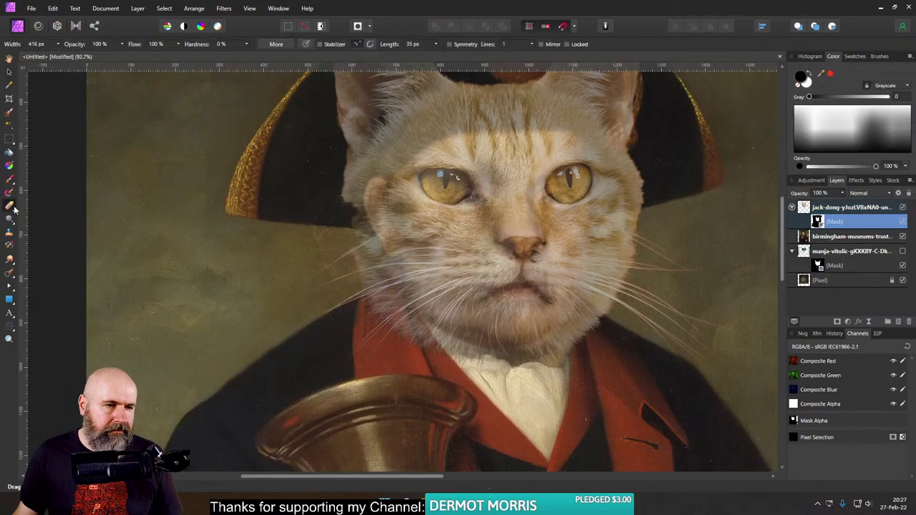
pyautogui.scroll(3, 334, 215)
pyautogui.hscroll(2, 334, 214)
pyautogui.moveTo(267, 177)
pyautogui.mouseDown()
pyautogui.moveTo(334, 148)
pyautogui.moveTo(539, 123)
pyautogui.moveTo(576, 141)
pyautogui.moveTo(614, 189)
pyautogui.mouseUp()
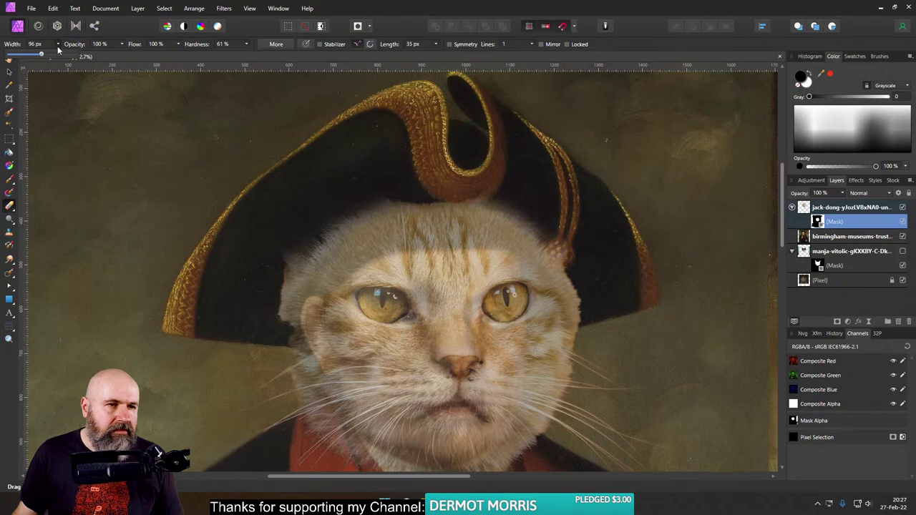
pyautogui.click(247, 45)
pyautogui.moveTo(247, 56); pyautogui.dragTo(244, 56)
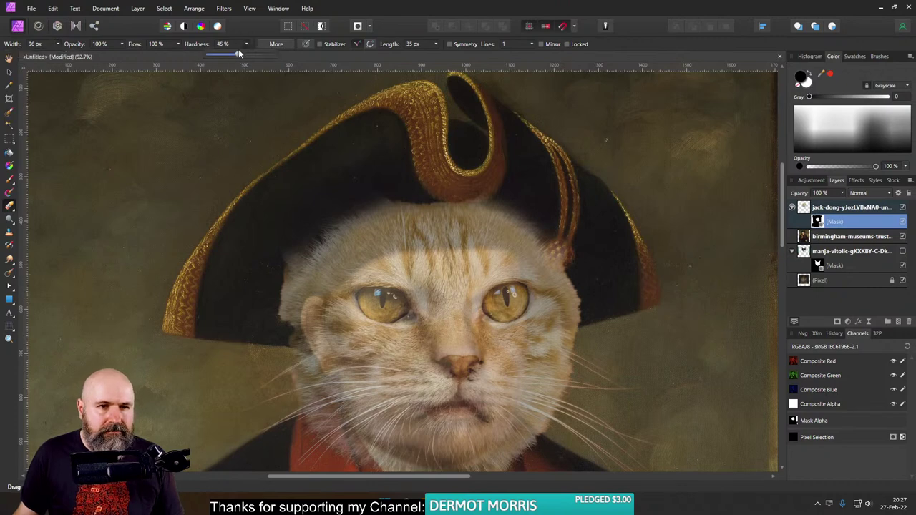
# Step: Mask along the top of the cat's head and both ear edges so the hat shows
pyautogui.scroll(3, 494, 185)
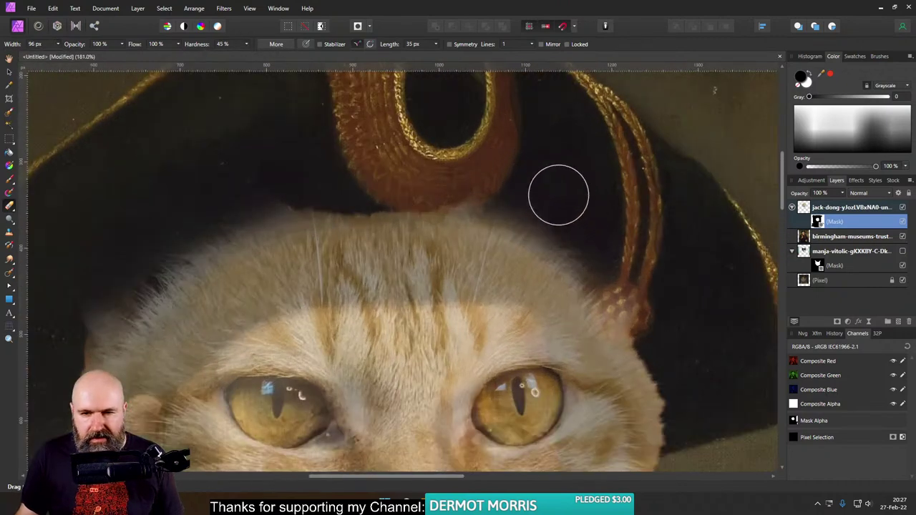
pyautogui.moveTo(559, 223)
pyautogui.mouseDown()
pyautogui.moveTo(589, 271)
pyautogui.moveTo(472, 242)
pyautogui.moveTo(503, 225)
pyautogui.moveTo(479, 224)
pyautogui.moveTo(504, 244)
pyautogui.moveTo(353, 237)
pyautogui.moveTo(438, 225)
pyautogui.moveTo(347, 231)
pyautogui.moveTo(255, 252)
pyautogui.moveTo(545, 238)
pyautogui.moveTo(313, 255)
pyautogui.moveTo(247, 269)
pyautogui.moveTo(190, 298)
pyautogui.moveTo(275, 263)
pyautogui.moveTo(151, 342)
pyautogui.moveTo(148, 330)
pyautogui.moveTo(134, 340)
pyautogui.moveTo(102, 331)
pyautogui.mouseUp()
pyautogui.moveTo(414, 230); pyautogui.dragTo(462, 120)
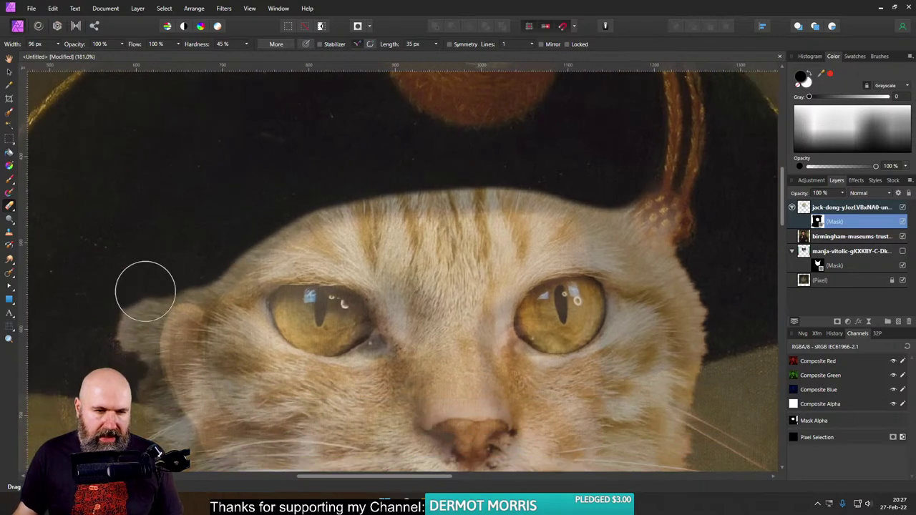
pyautogui.moveTo(146, 292); pyautogui.dragTo(130, 352)
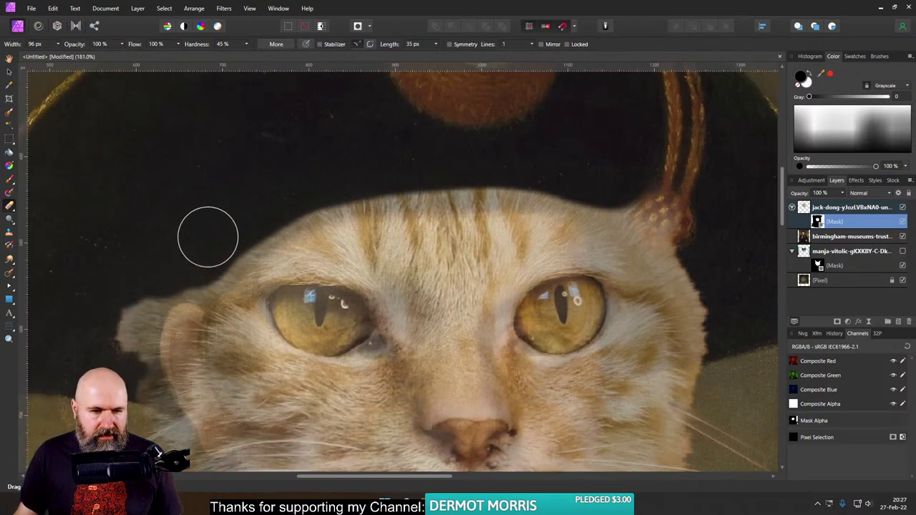
pyautogui.moveTo(604, 170)
pyautogui.mouseDown()
pyautogui.moveTo(679, 217)
pyautogui.moveTo(649, 196)
pyautogui.moveTo(695, 248)
pyautogui.moveTo(741, 362)
pyautogui.moveTo(730, 344)
pyautogui.mouseUp()
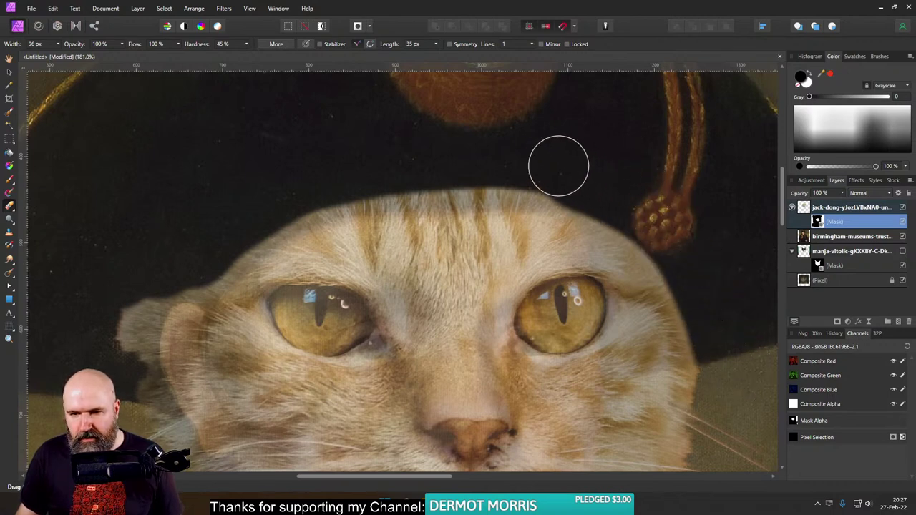
pyautogui.scroll(-6, 666, 355)
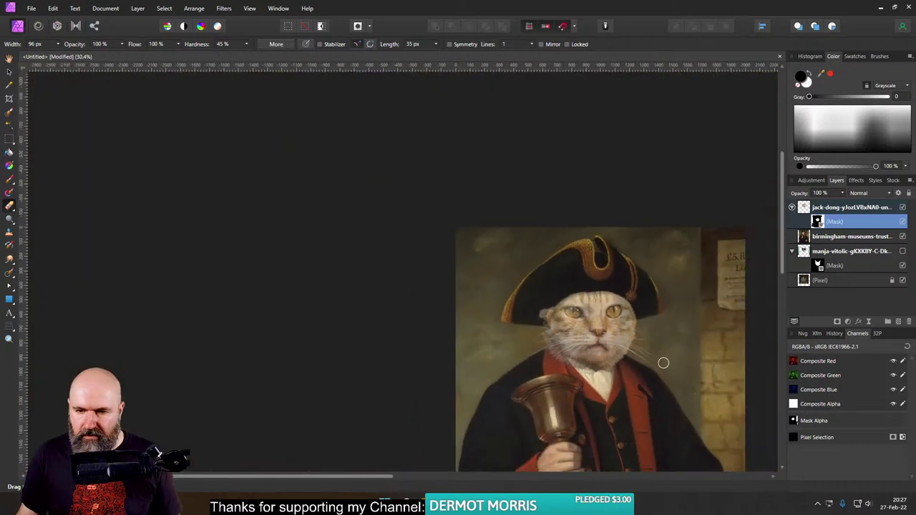
pyautogui.moveTo(664, 363); pyautogui.dragTo(603, 343)
# Step: Reselect the cat layer's mask, test and undo forehead dabs, and bring up the brush library
pyautogui.moveTo(847, 207); pyautogui.dragTo(843, 212)
pyautogui.click(809, 208)
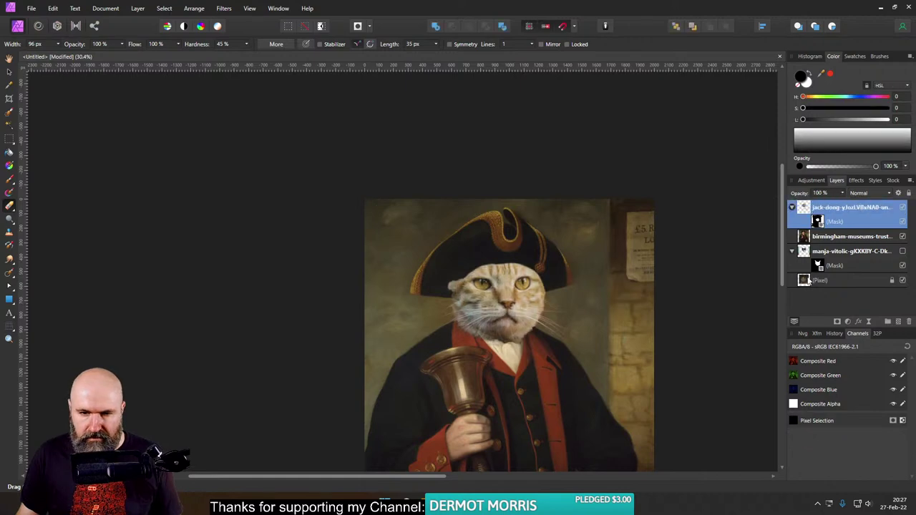
pyautogui.scroll(5, 577, 286)
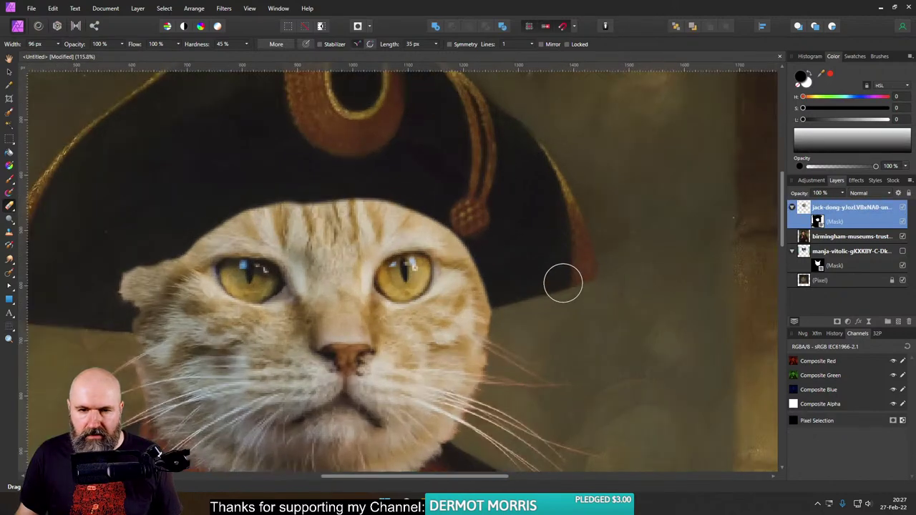
pyautogui.click(817, 223)
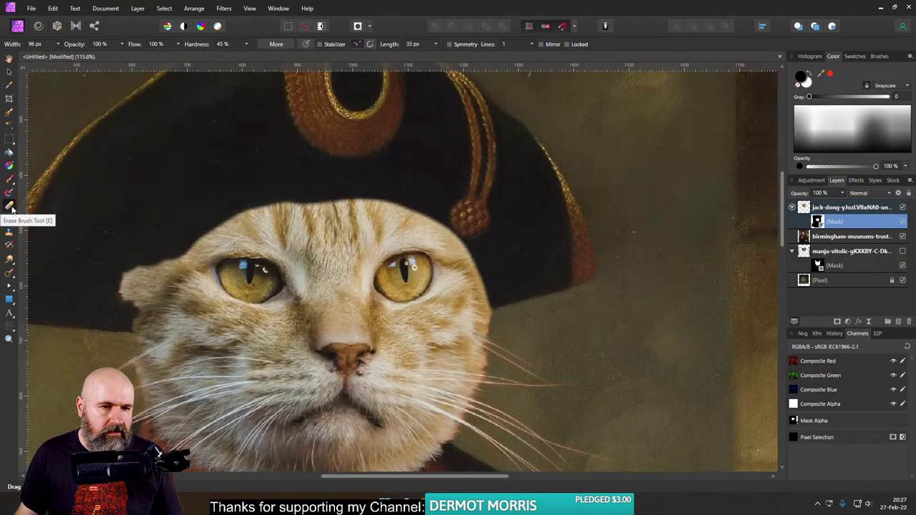
pyautogui.click(9, 178)
pyautogui.click(228, 214)
pyautogui.hotkey('ctrl', 'z')
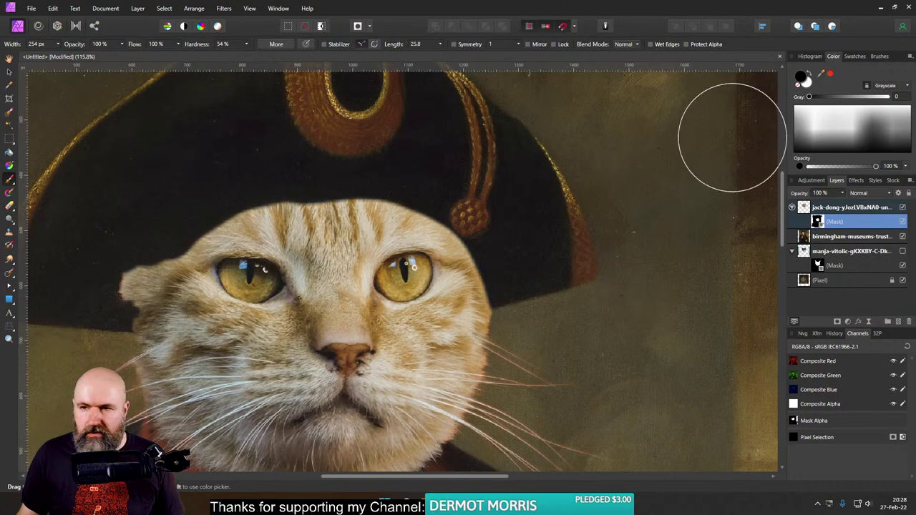
pyautogui.click(310, 213)
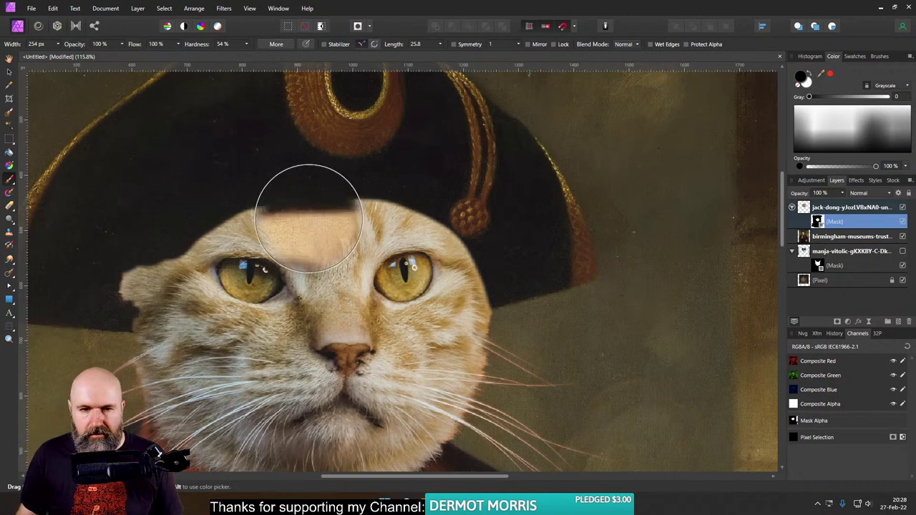
pyautogui.hotkey('ctrl', 'z')
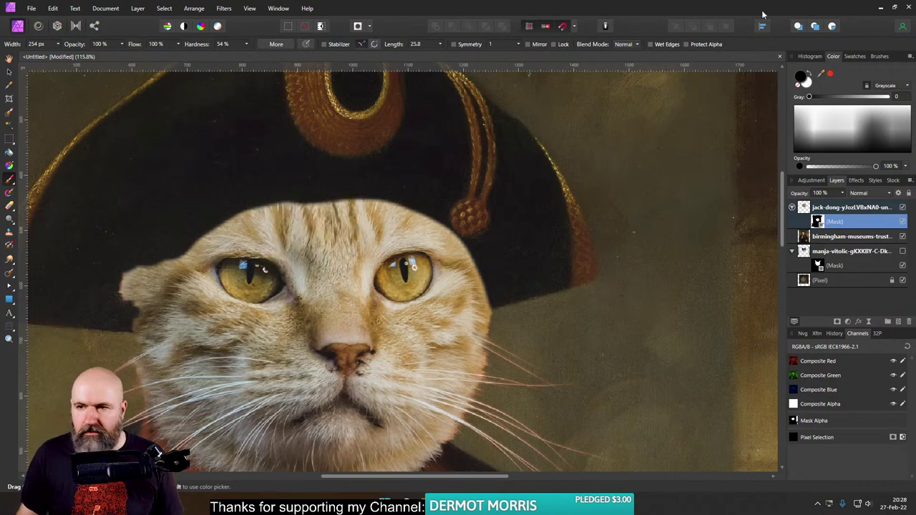
pyautogui.click(879, 56)
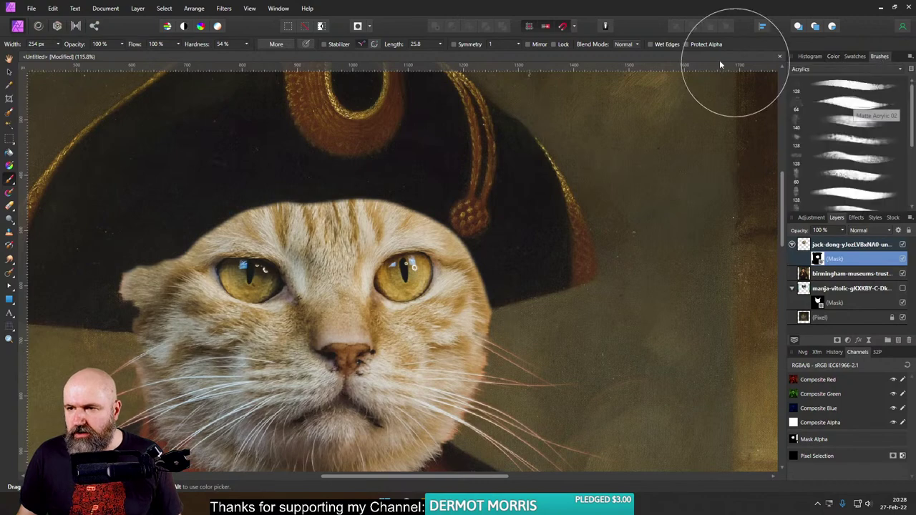
# Step: Save the composite as 'cat portrait' in 2022 Challenges > 08 WK > Stream
pyautogui.click(31, 8)
pyautogui.click(36, 155)
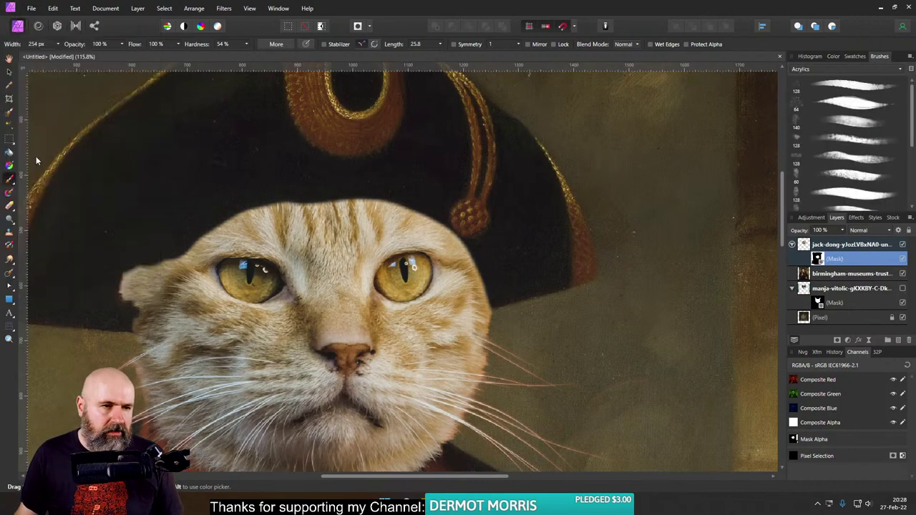
pyautogui.scroll(2, 178, 194)
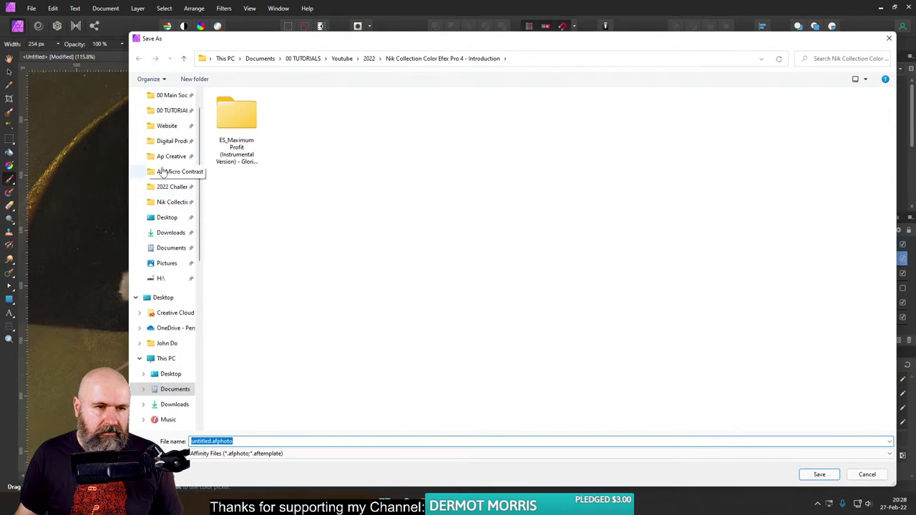
pyautogui.click(172, 186)
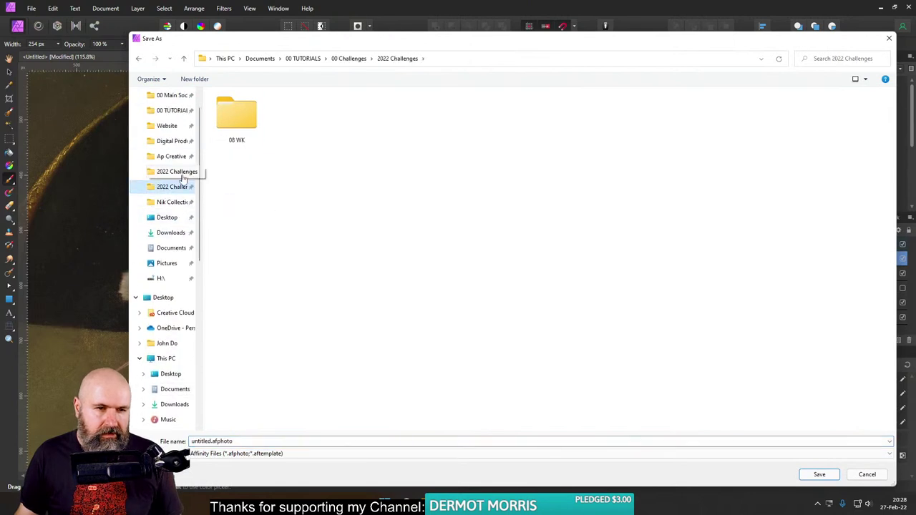
pyautogui.doubleClick(233, 122)
pyautogui.doubleClick(230, 126)
pyautogui.doubleClick(251, 442)
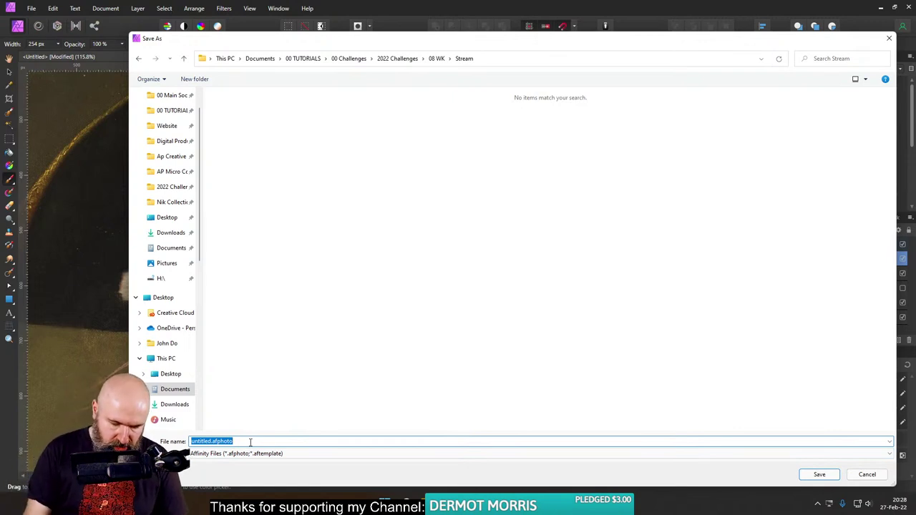
pyautogui.write('cat')
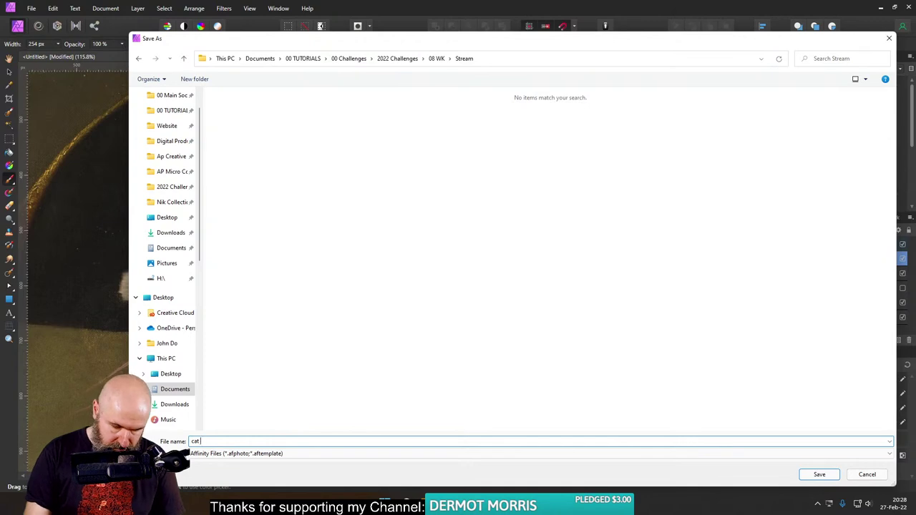
pyautogui.write('it')
pyautogui.press('Return')
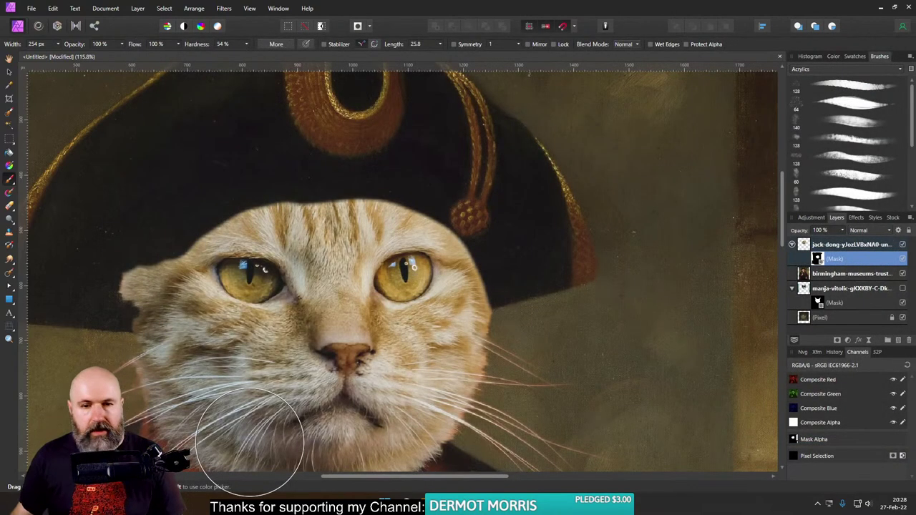
# Step: Undo a nose test dab and load the first Powerful Fur Brush at 80% hardness
pyautogui.click(356, 322)
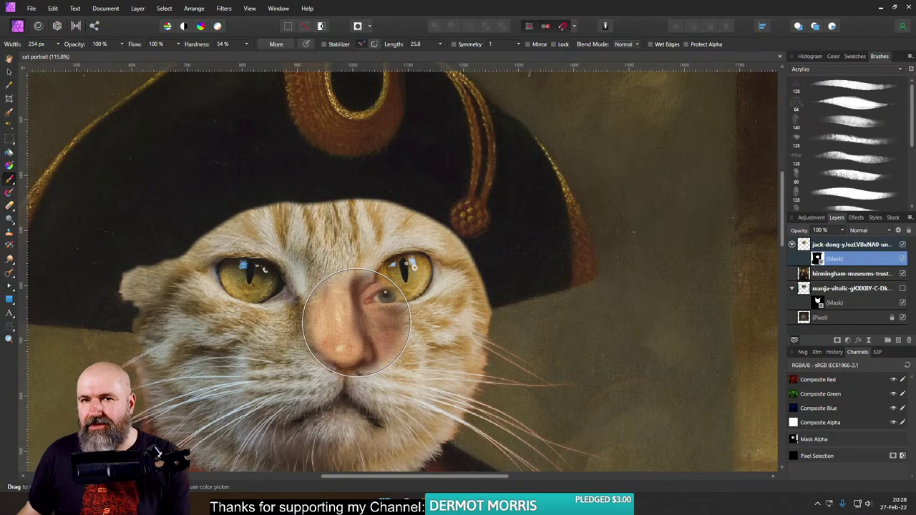
pyautogui.hotkey('ctrl', 'z')
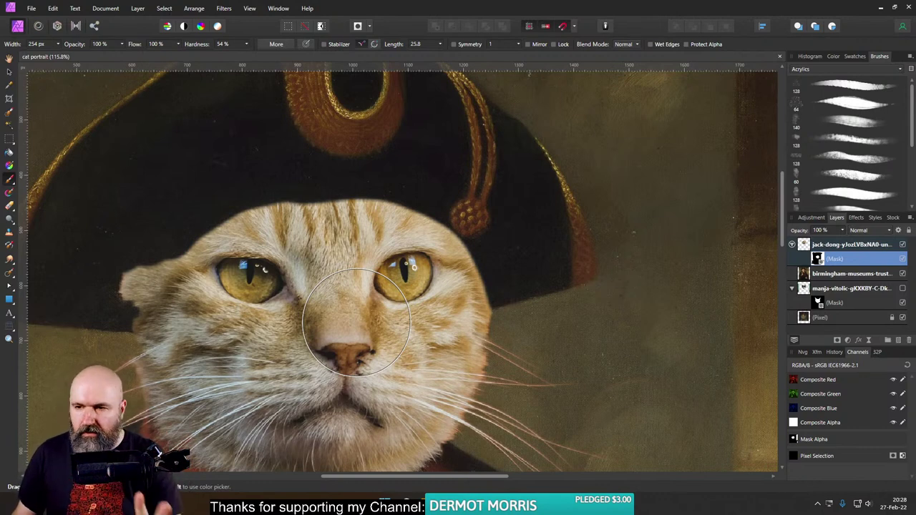
pyautogui.click(824, 69)
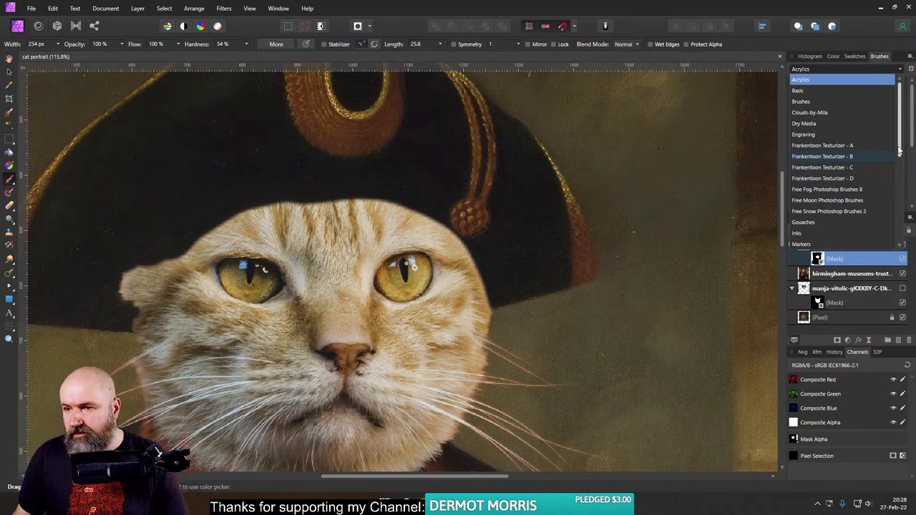
pyautogui.moveTo(900, 150); pyautogui.dragTo(907, 229)
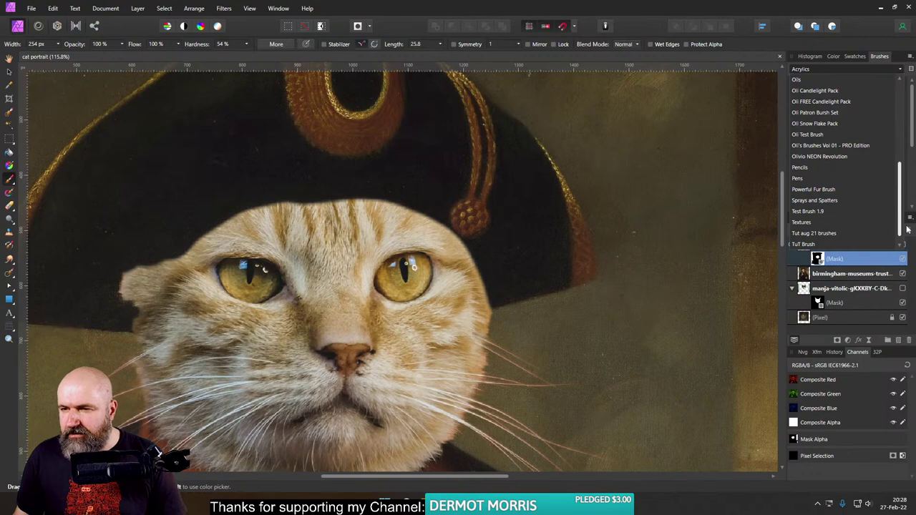
pyautogui.click(813, 189)
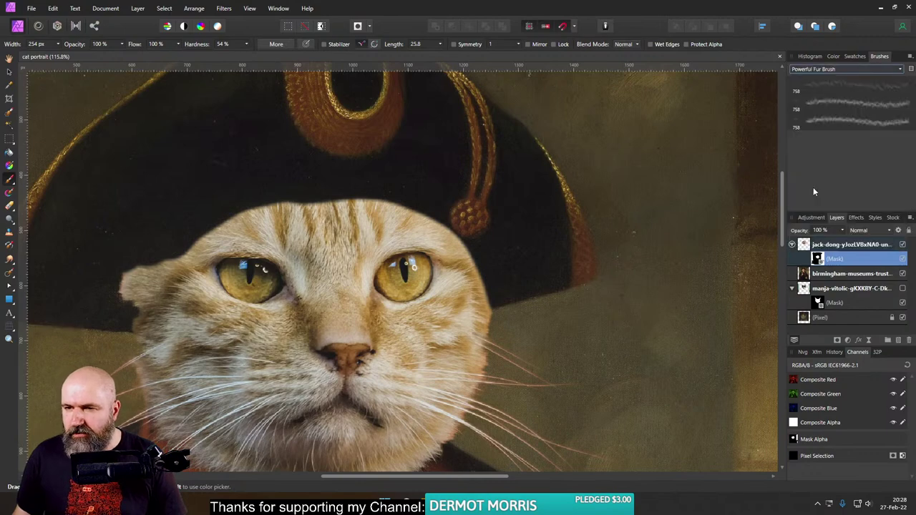
pyautogui.click(832, 84)
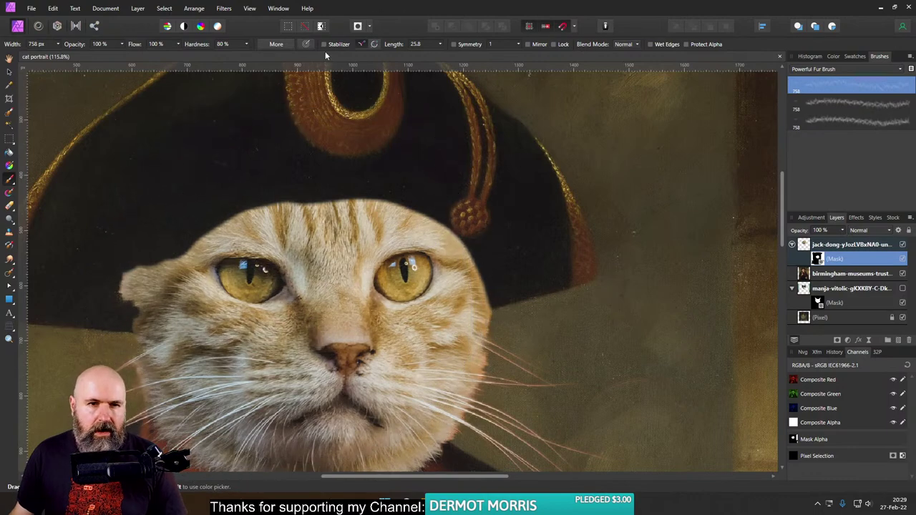
# Step: Give the fur brush 100% rotation jitter, 0% Scatter Y, 2% spacing and a 433 px width
pyautogui.click(276, 44)
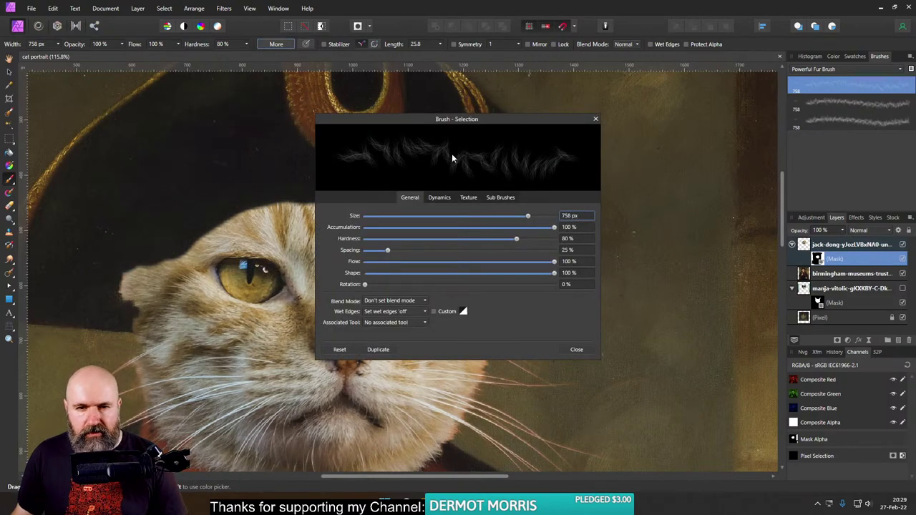
pyautogui.click(439, 198)
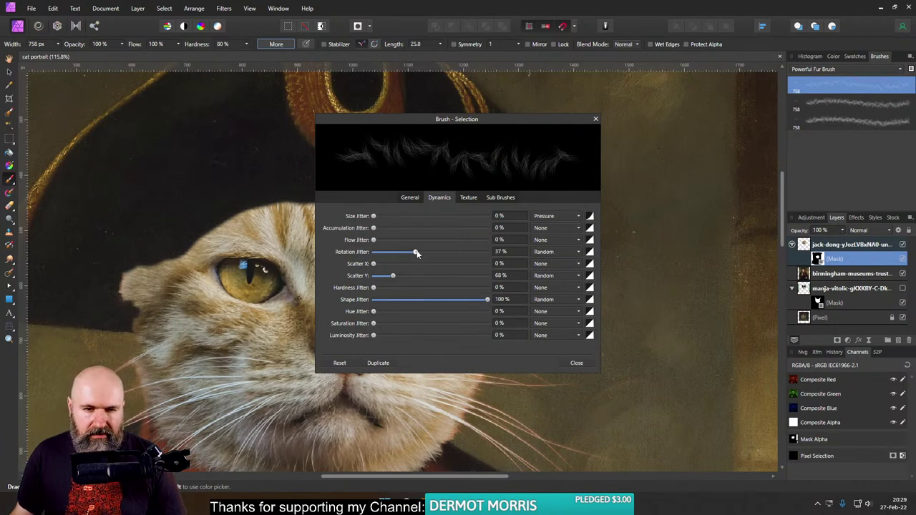
pyautogui.moveTo(417, 254); pyautogui.dragTo(548, 257)
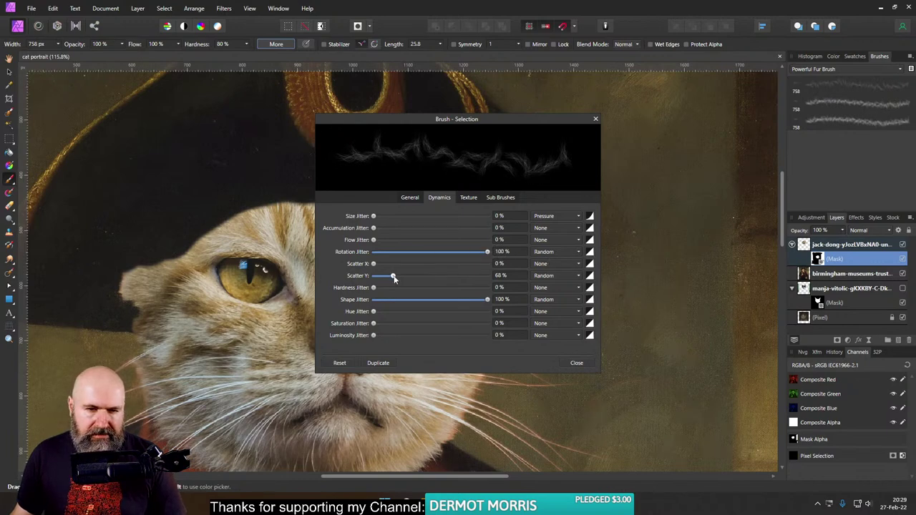
pyautogui.moveTo(393, 280); pyautogui.dragTo(351, 279)
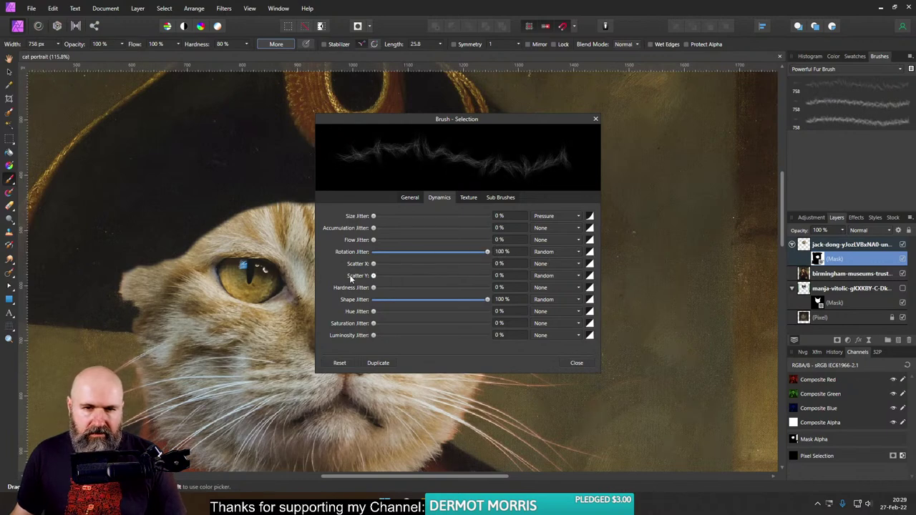
pyautogui.click(410, 198)
pyautogui.moveTo(387, 251); pyautogui.dragTo(366, 252)
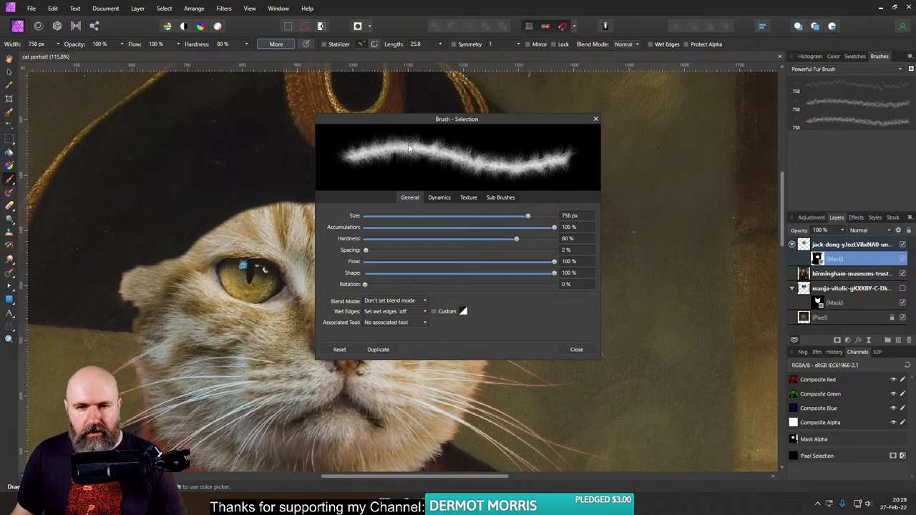
pyautogui.click(596, 121)
pyautogui.moveTo(58, 44)
pyautogui.mouseDown()
pyautogui.moveTo(57, 57)
pyautogui.moveTo(38, 57)
pyautogui.mouseUp()
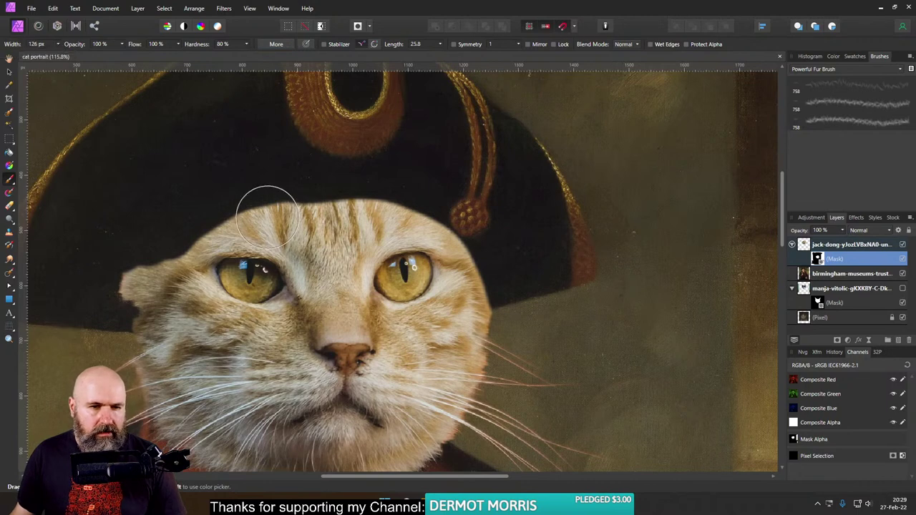
# Step: Paint white on the cat layer's mask across the forehead to reveal more fur
pyautogui.click(837, 56)
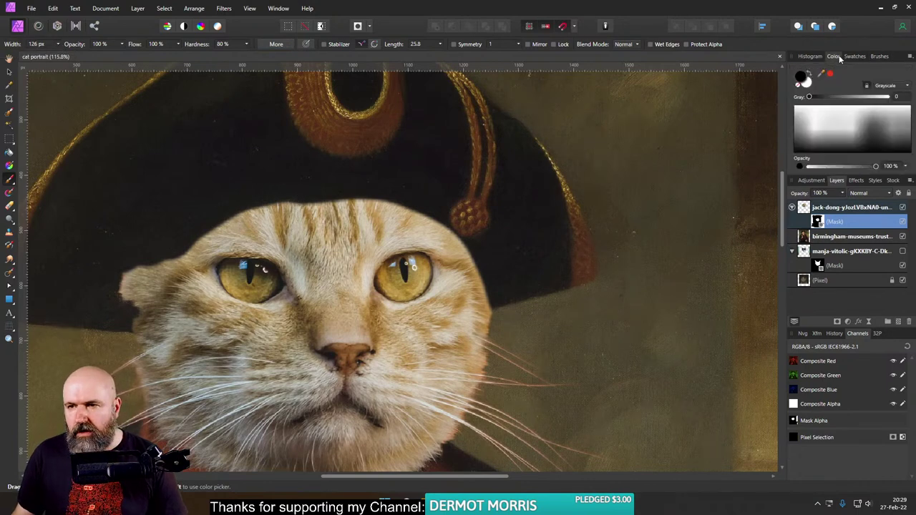
pyautogui.click(806, 86)
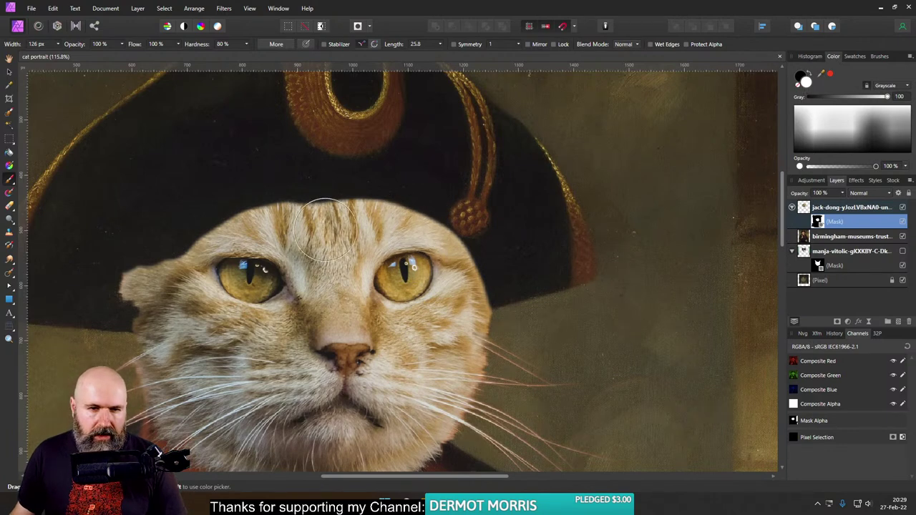
pyautogui.moveTo(325, 229)
pyautogui.mouseDown()
pyautogui.moveTo(307, 208)
pyautogui.moveTo(319, 215)
pyautogui.moveTo(321, 200)
pyautogui.moveTo(362, 198)
pyautogui.moveTo(337, 214)
pyautogui.moveTo(372, 204)
pyautogui.moveTo(439, 215)
pyautogui.moveTo(422, 227)
pyautogui.moveTo(450, 236)
pyautogui.moveTo(409, 211)
pyautogui.moveTo(448, 250)
pyautogui.moveTo(462, 290)
pyautogui.moveTo(470, 262)
pyautogui.moveTo(477, 265)
pyautogui.moveTo(483, 276)
pyautogui.moveTo(469, 297)
pyautogui.moveTo(481, 315)
pyautogui.moveTo(476, 326)
pyautogui.moveTo(455, 269)
pyautogui.moveTo(294, 217)
pyautogui.moveTo(251, 220)
pyautogui.moveTo(244, 209)
pyautogui.moveTo(262, 215)
pyautogui.moveTo(211, 259)
pyautogui.moveTo(183, 268)
pyautogui.moveTo(194, 282)
pyautogui.moveTo(250, 260)
pyautogui.mouseUp()
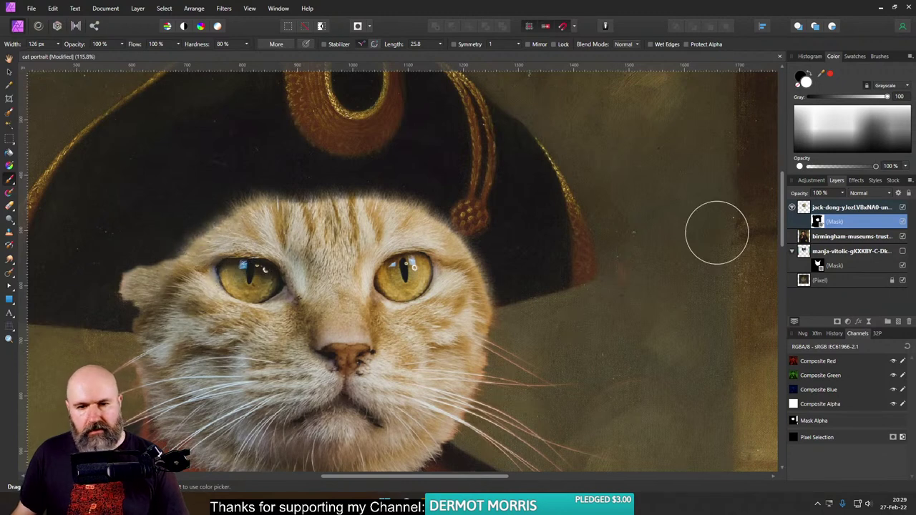
# Step: Hide the cat layer and add a new pixel layer for the Clone Brush
pyautogui.click(806, 239)
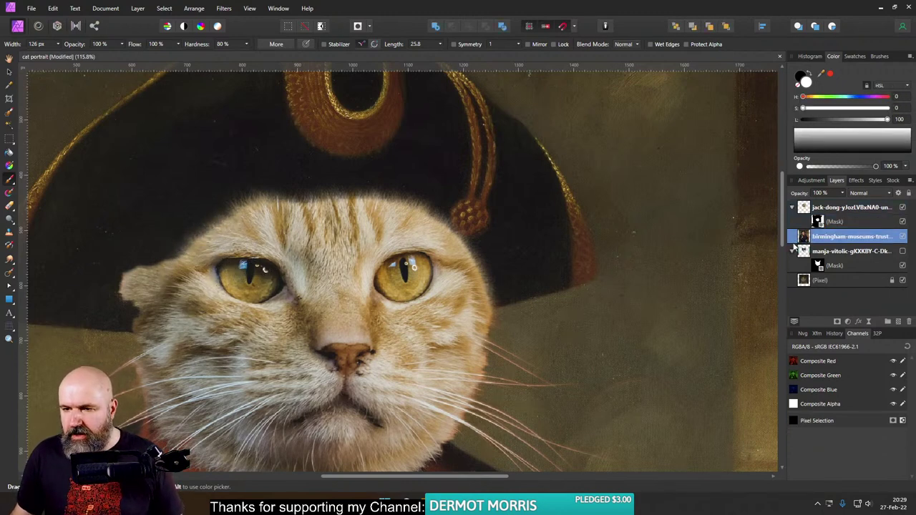
pyautogui.click(903, 207)
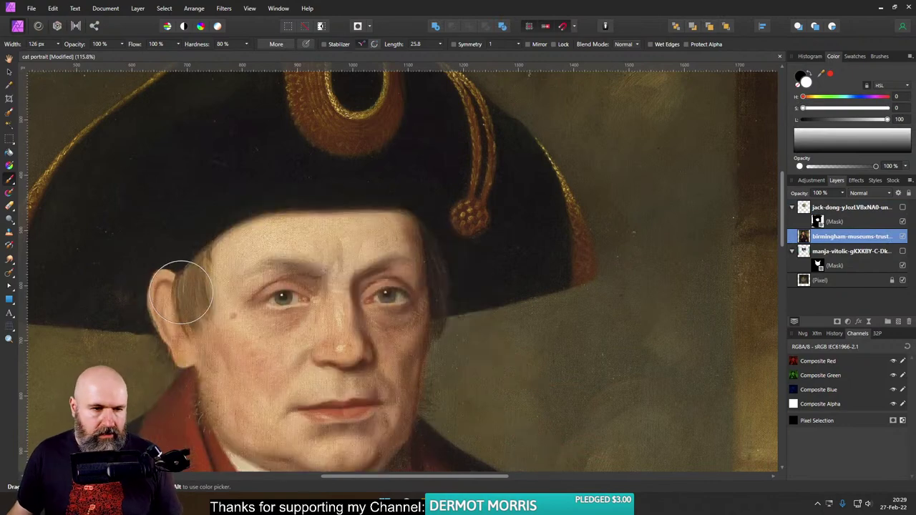
pyautogui.moveTo(118, 296); pyautogui.dragTo(272, 262)
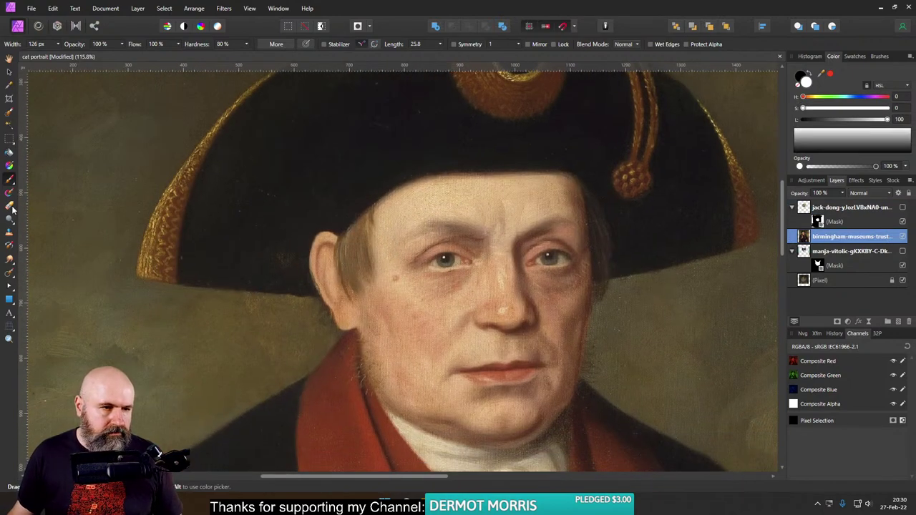
pyautogui.click(10, 232)
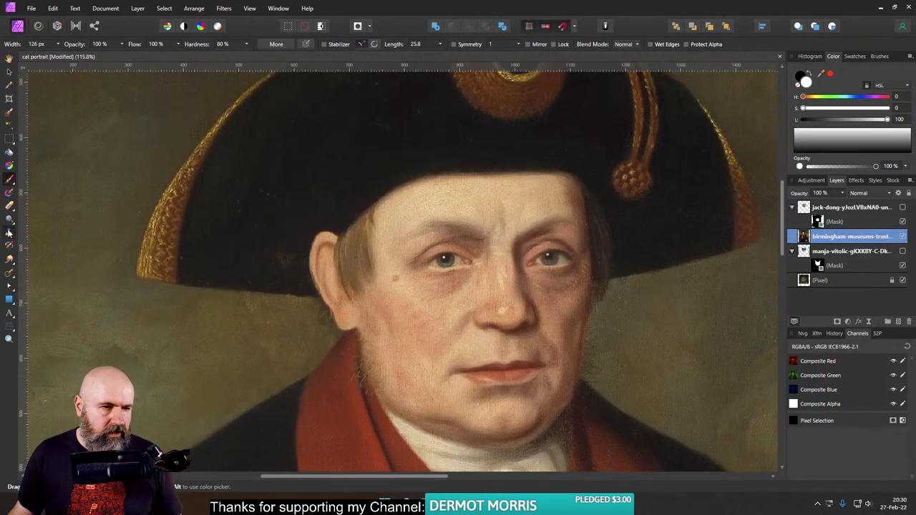
pyautogui.click(898, 321)
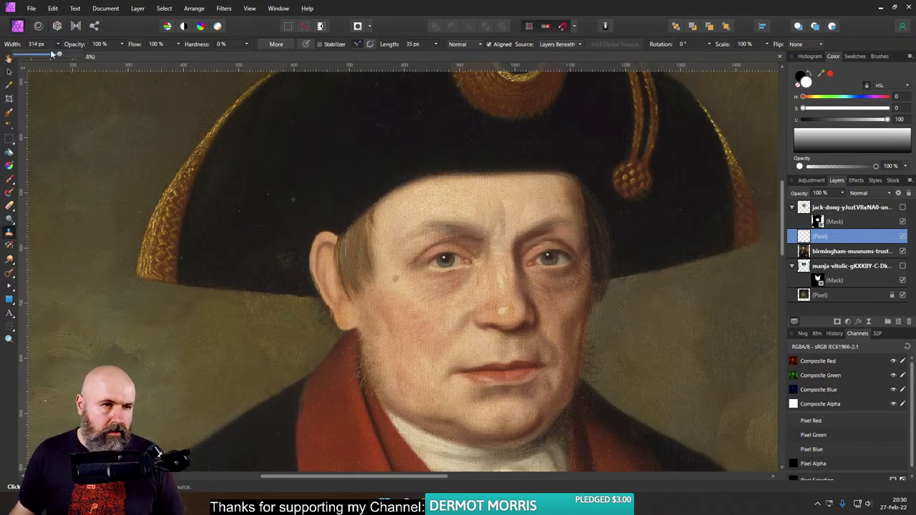
# Step: Set the clone brush to 72% hardness and 74 px width
pyautogui.click(247, 44)
pyautogui.moveTo(256, 63); pyautogui.dragTo(289, 57)
pyautogui.click(60, 44)
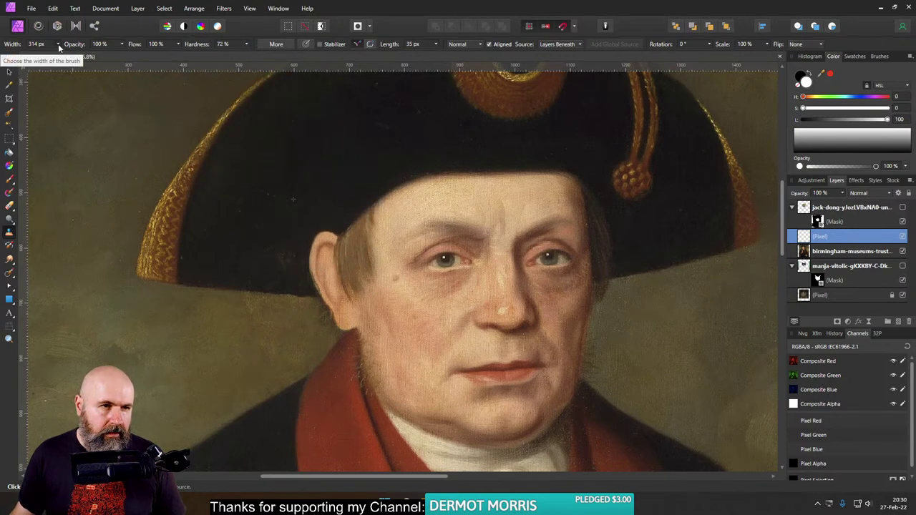
pyautogui.write('37')
pyautogui.press('Return')
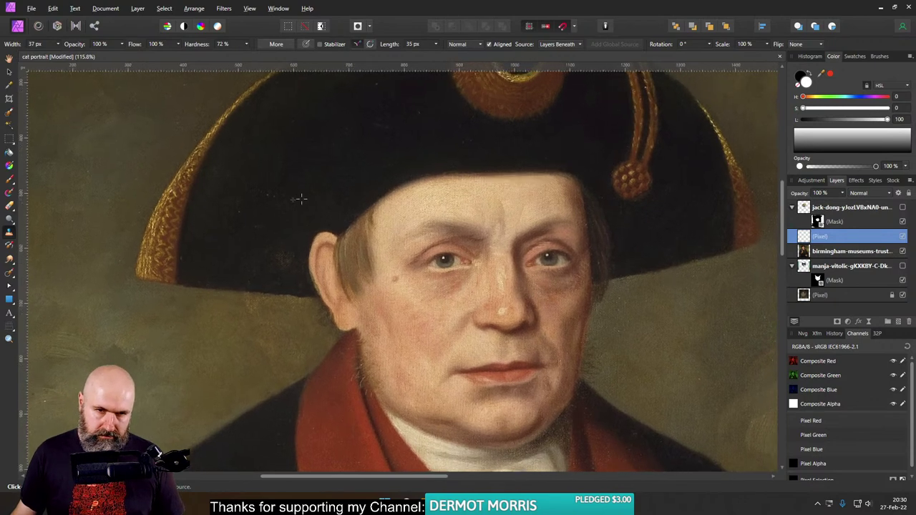
pyautogui.click(58, 44)
pyautogui.moveTo(57, 56); pyautogui.dragTo(69, 55)
# Step: Clone dark hat texture over the top of the man's ear
pyautogui.scroll(3, 301, 211)
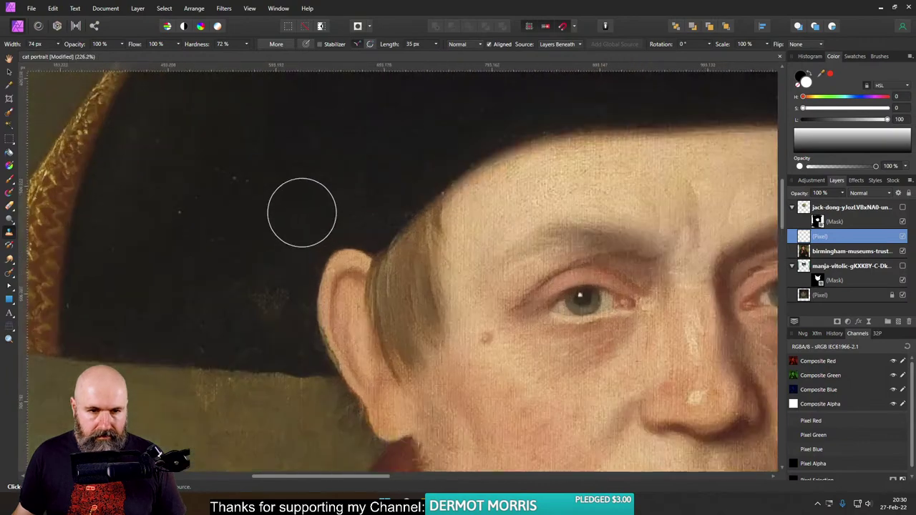
pyautogui.keyDown('alt'); pyautogui.click(314, 193); pyautogui.keyUp('alt')
pyautogui.moveTo(326, 247)
pyautogui.mouseDown()
pyautogui.moveTo(345, 219)
pyautogui.moveTo(325, 250)
pyautogui.moveTo(348, 226)
pyautogui.moveTo(330, 281)
pyautogui.mouseUp()
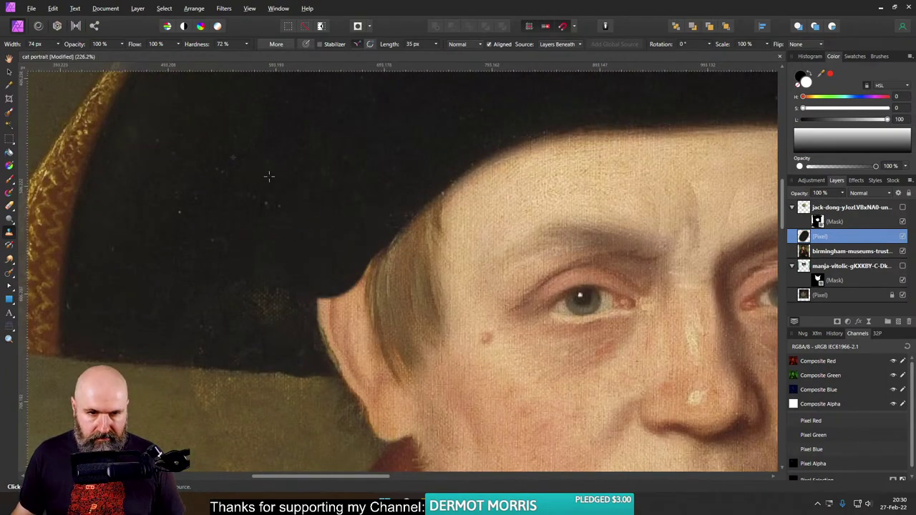
pyautogui.moveTo(286, 250)
pyautogui.mouseDown()
pyautogui.moveTo(317, 341)
pyautogui.moveTo(307, 329)
pyautogui.moveTo(339, 237)
pyautogui.mouseUp()
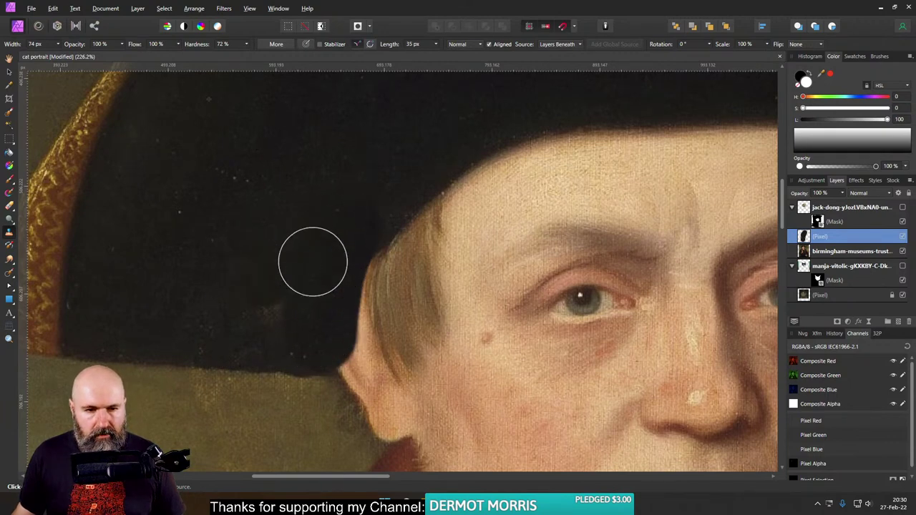
pyautogui.click(8, 71)
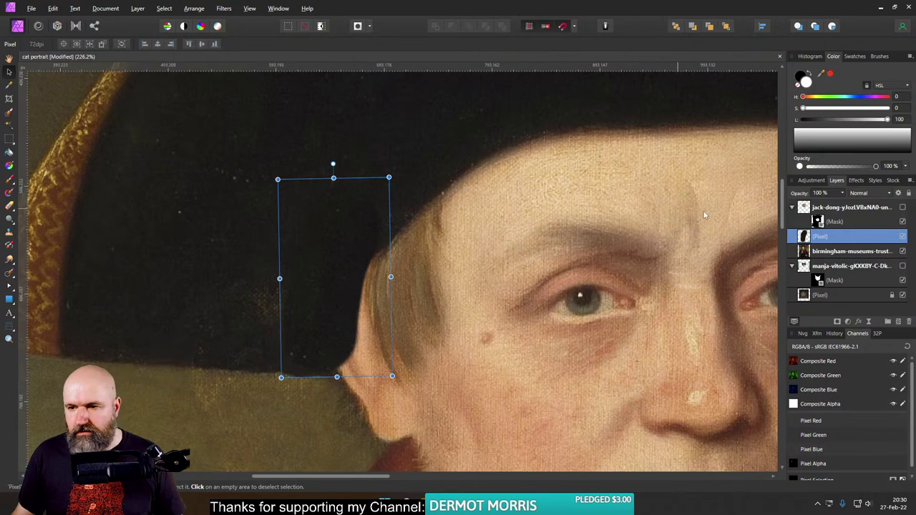
# Step: Turn the cat layer's visibility back on, briefly checking the web browser
pyautogui.click(903, 208)
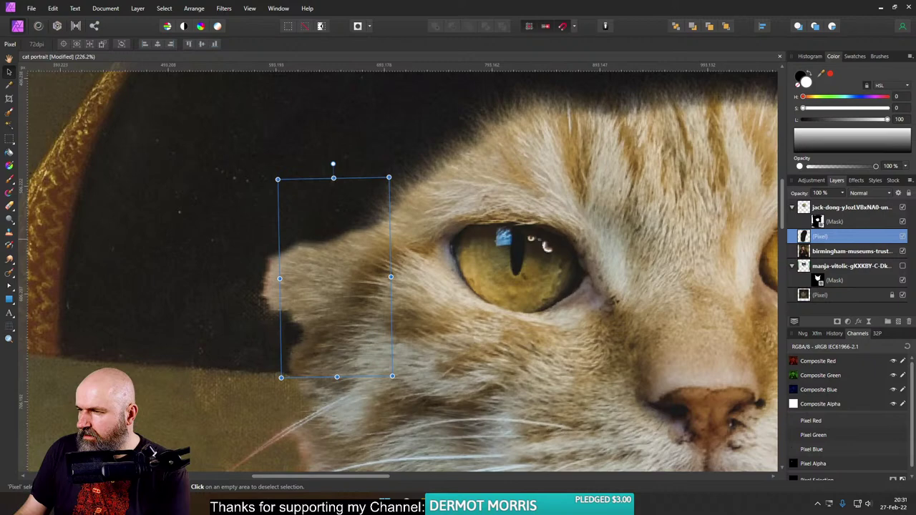
pyautogui.hotkey('alt', 'Tab')
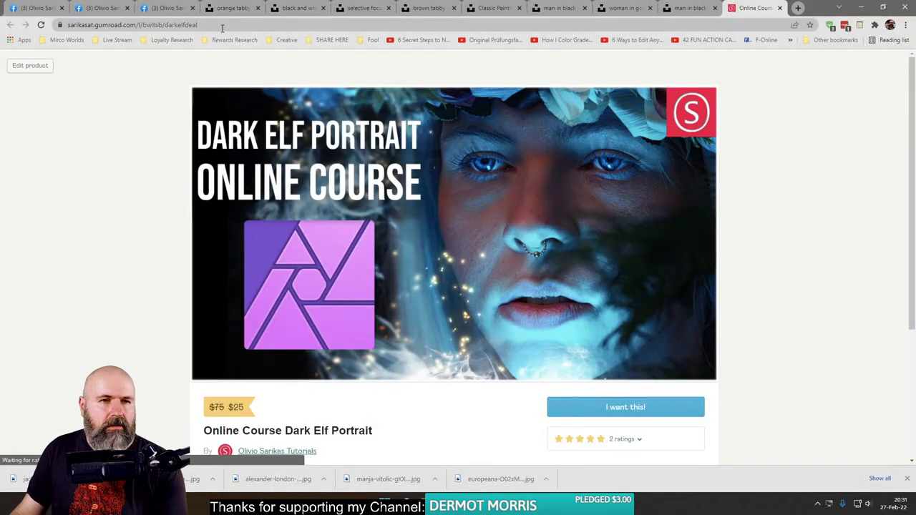
pyautogui.click(224, 26)
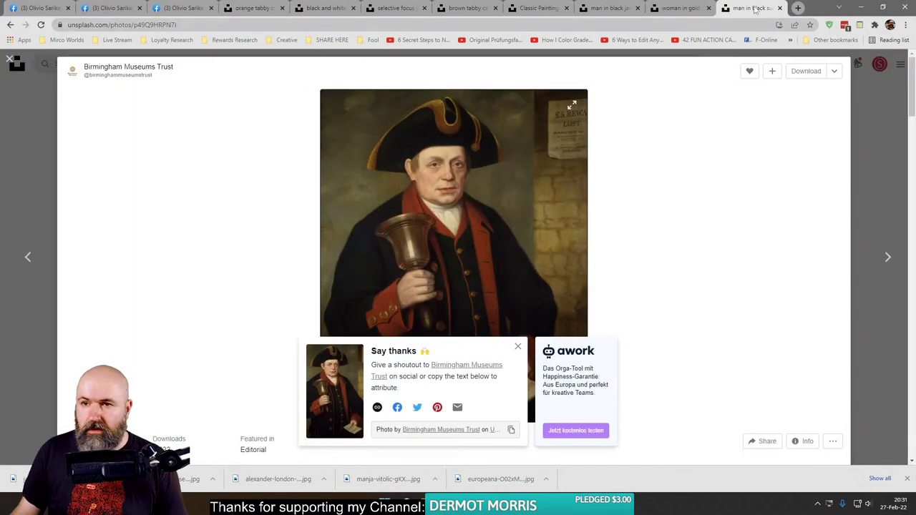
pyautogui.hotkey('alt', 'Tab')
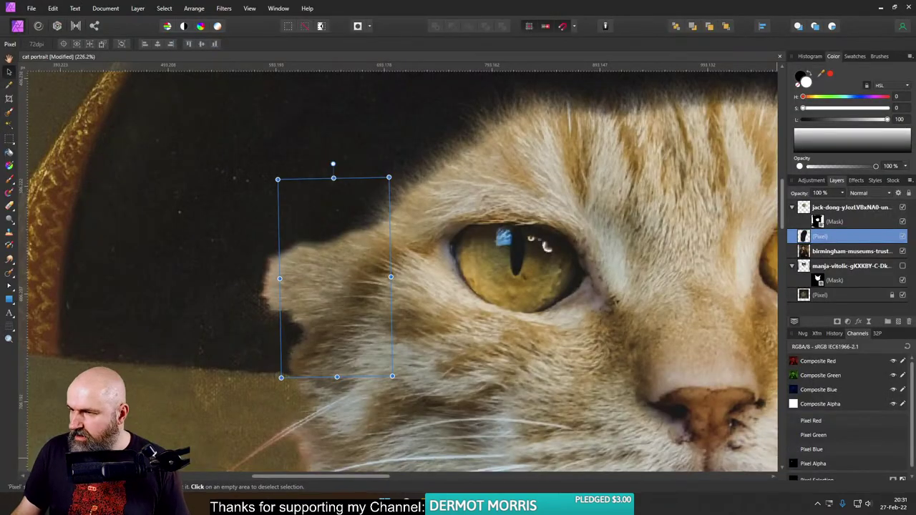
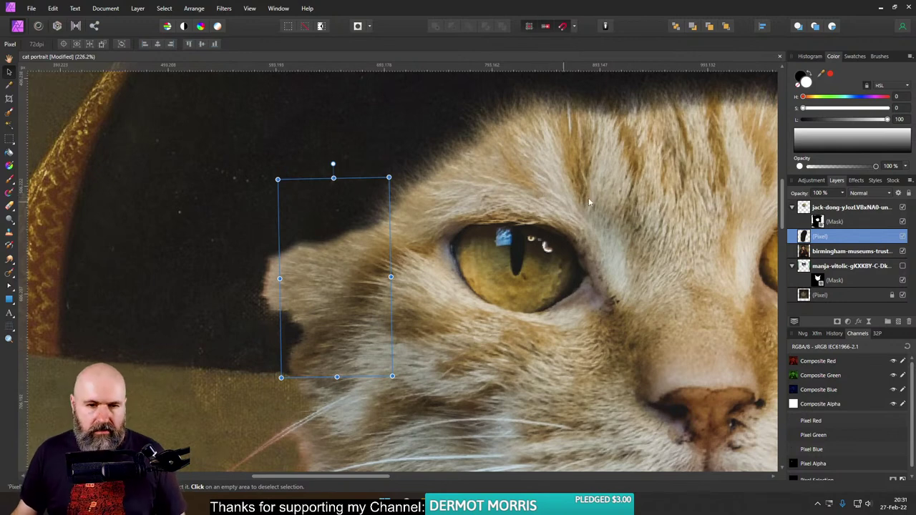
# Step: Target the cat layer's mask with the Paint Brush and black as the colour
pyautogui.click(804, 207)
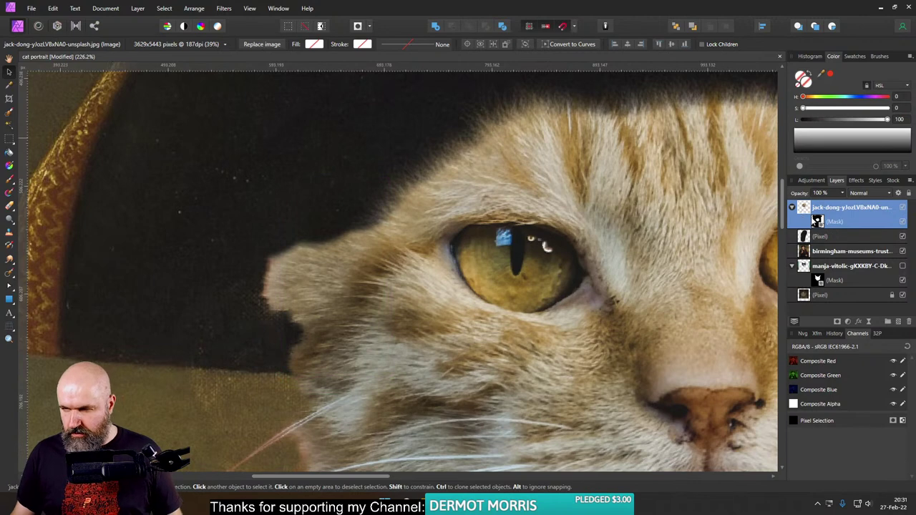
pyautogui.click(817, 223)
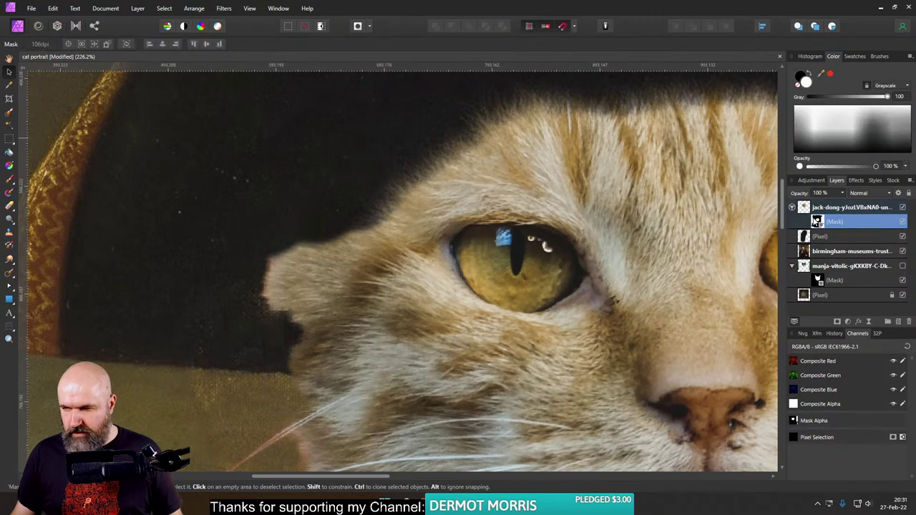
pyautogui.click(10, 180)
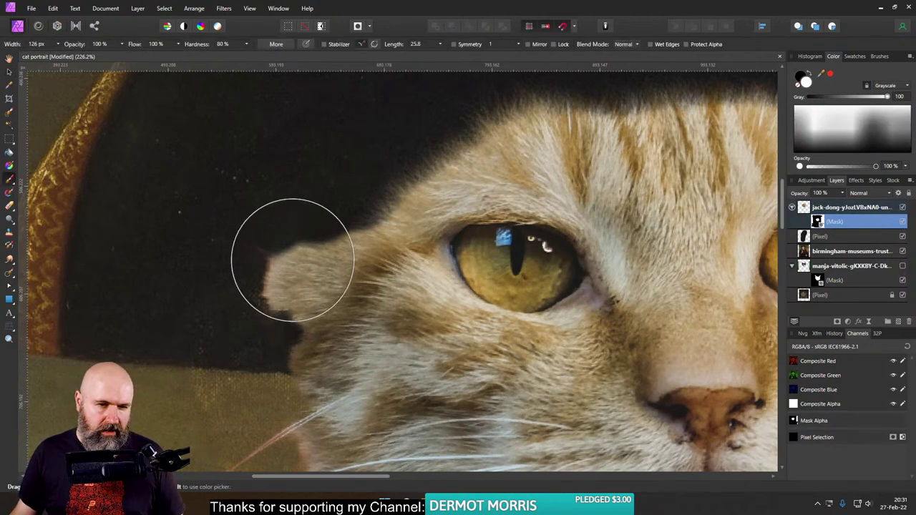
pyautogui.click(807, 74)
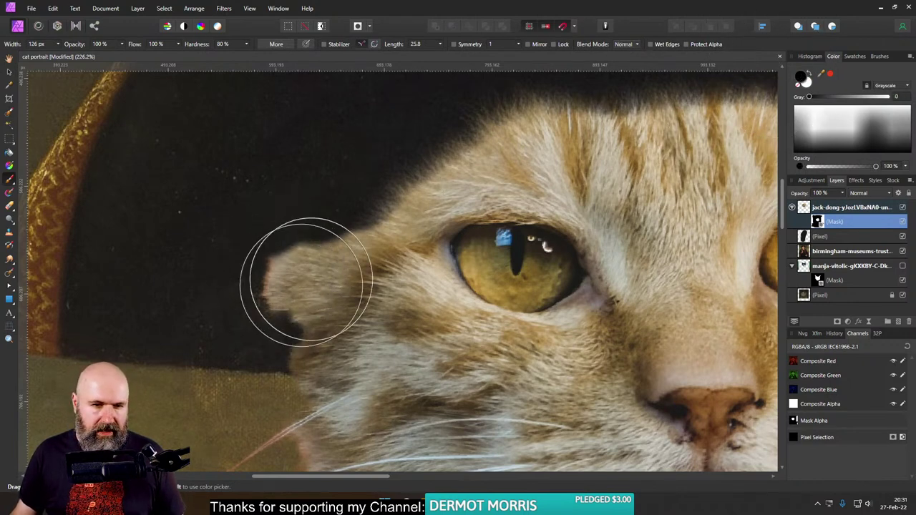
# Step: Paint out the cat's protruding left ear fur so the dark hat background shows
pyautogui.moveTo(306, 281)
pyautogui.mouseDown()
pyautogui.moveTo(255, 237)
pyautogui.moveTo(279, 234)
pyautogui.moveTo(272, 230)
pyautogui.moveTo(280, 242)
pyautogui.moveTo(328, 190)
pyautogui.moveTo(337, 194)
pyautogui.moveTo(264, 332)
pyautogui.mouseUp()
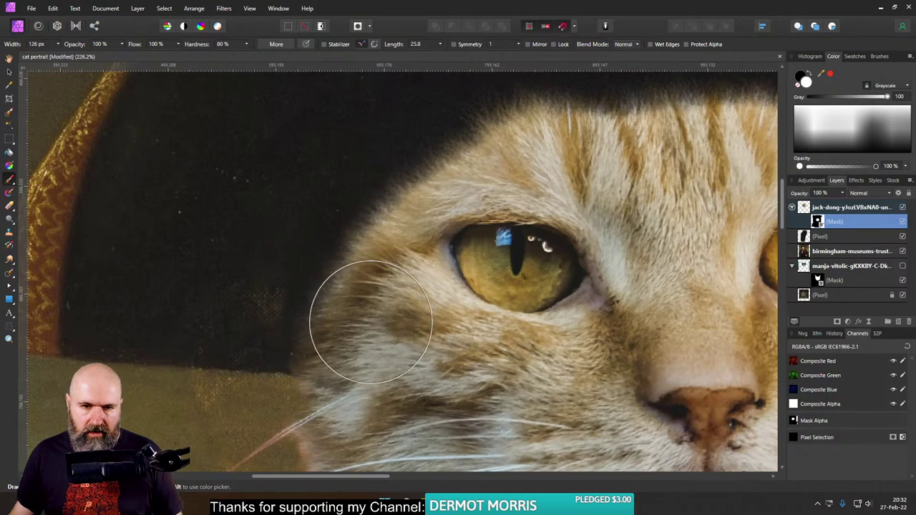
pyautogui.scroll(-5, 716, 314)
pyautogui.moveTo(717, 315); pyautogui.dragTo(497, 247)
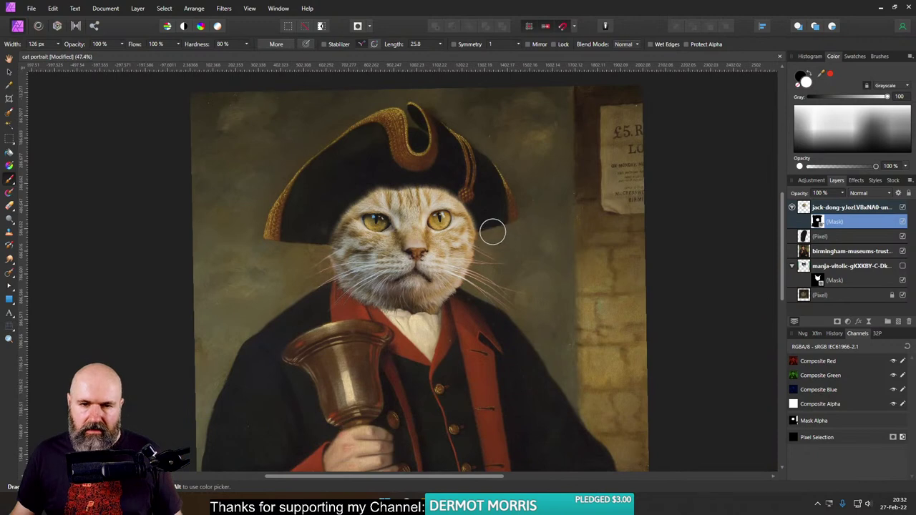
pyautogui.scroll(-2, 488, 229)
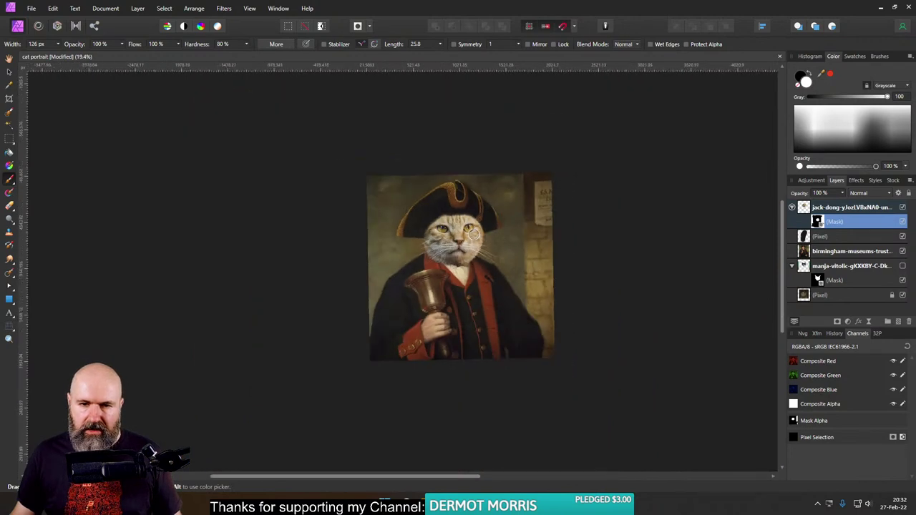
pyautogui.scroll(6, 473, 232)
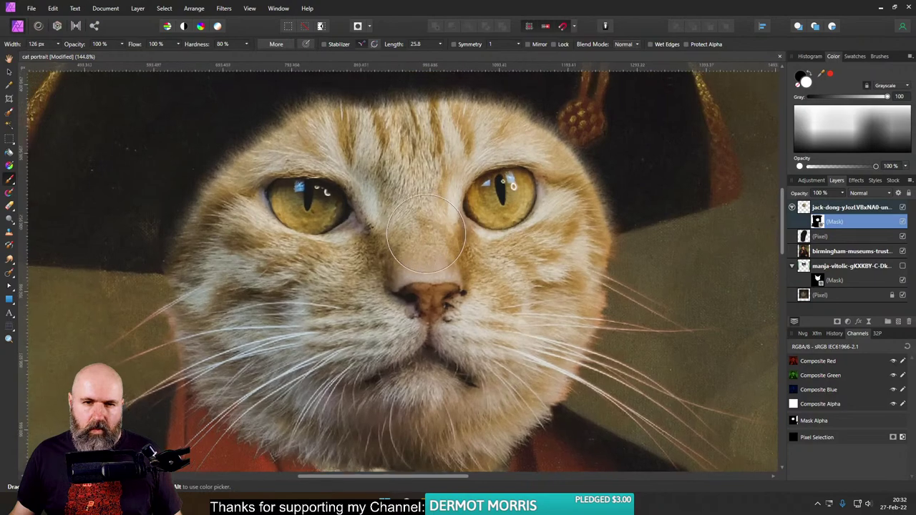
pyautogui.scroll(2, 427, 234)
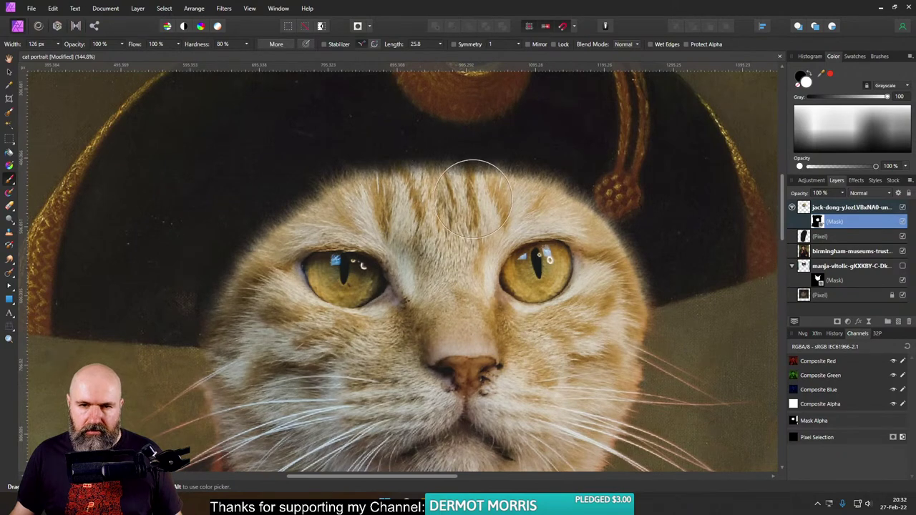
pyautogui.scroll(-5, 472, 199)
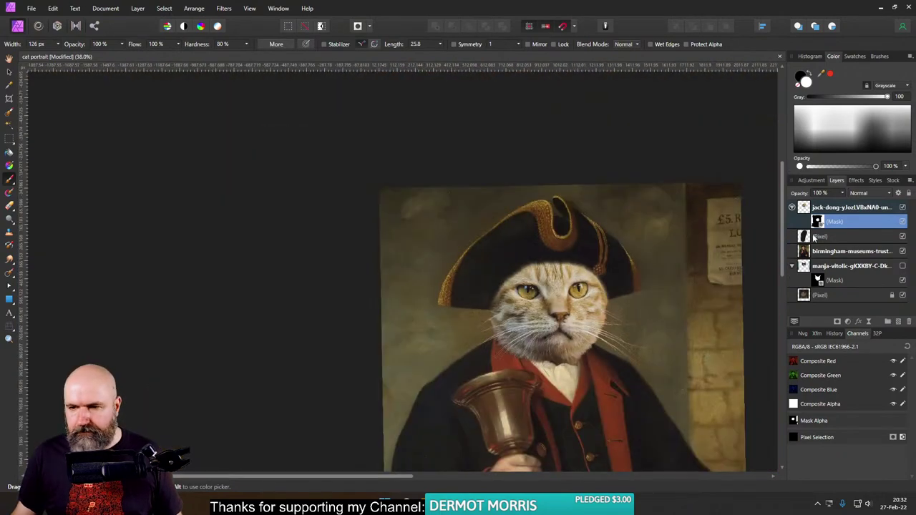
# Step: Hide and re-show the cat layer to compare with the original man's face
pyautogui.click(902, 208)
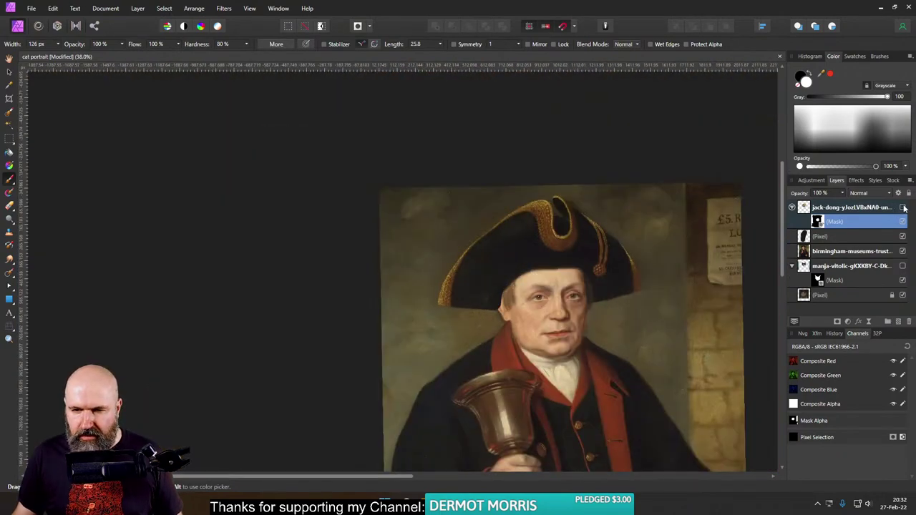
pyautogui.scroll(5, 600, 305)
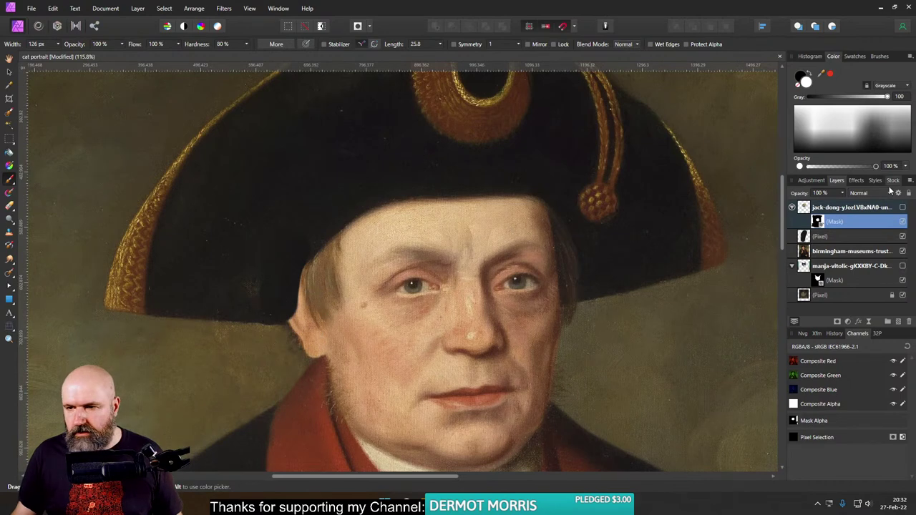
pyautogui.click(902, 208)
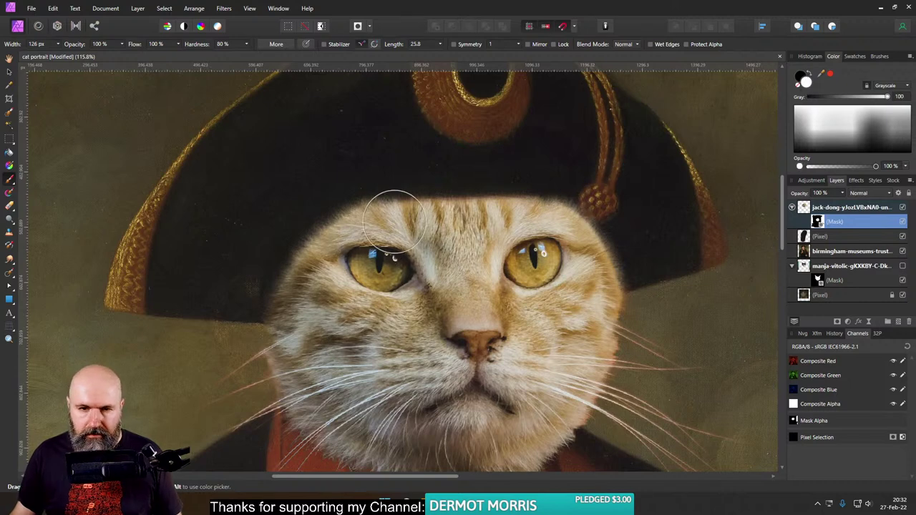
# Step: Brush the mask along the top of the cat's head to blend it into the hat
pyautogui.moveTo(526, 198)
pyautogui.mouseDown()
pyautogui.moveTo(394, 218)
pyautogui.moveTo(534, 211)
pyautogui.moveTo(406, 214)
pyautogui.moveTo(531, 211)
pyautogui.moveTo(489, 212)
pyautogui.mouseUp()
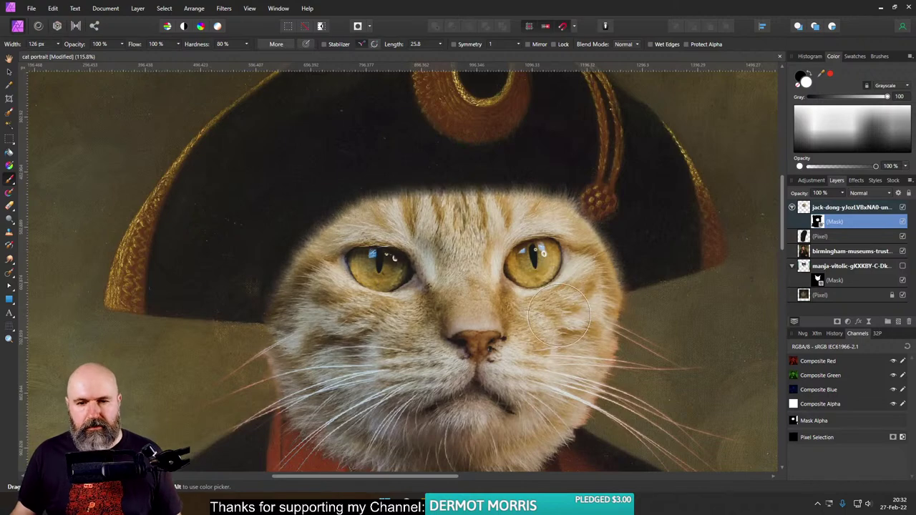
pyautogui.scroll(-5, 679, 352)
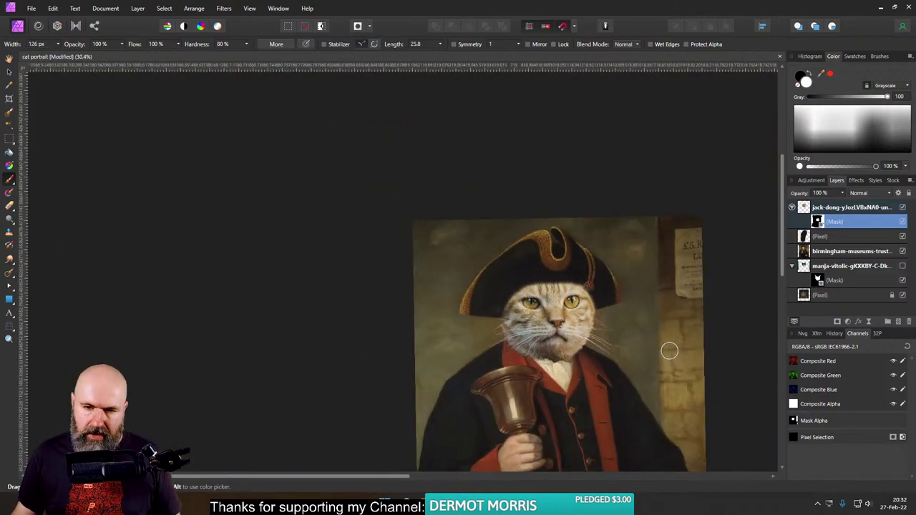
pyautogui.scroll(5, 598, 352)
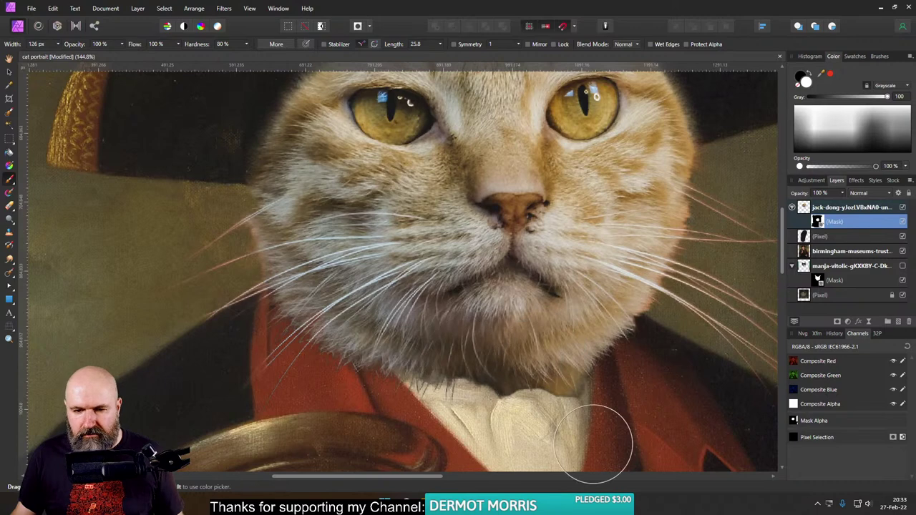
pyautogui.hscroll(3, 279, 286)
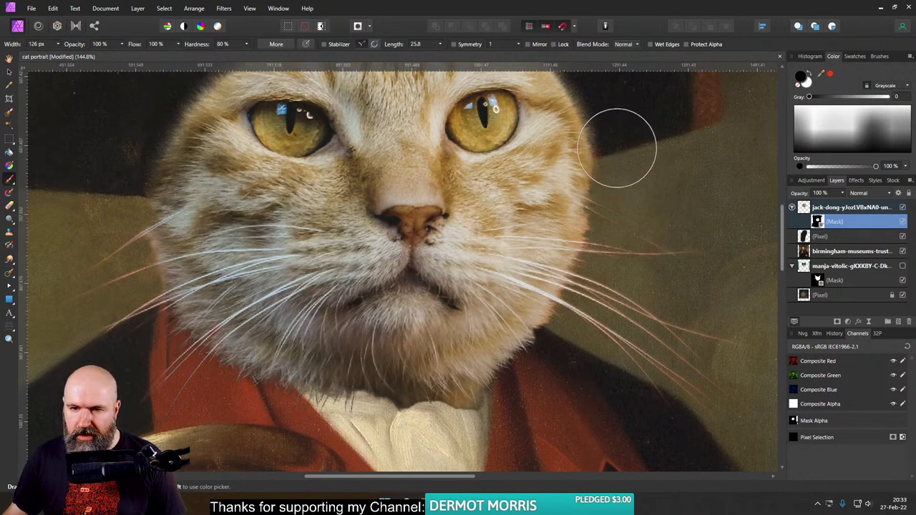
# Step: Mask out the stray whiskers crossing the background beside both cheeks
pyautogui.moveTo(622, 139)
pyautogui.mouseDown()
pyautogui.moveTo(618, 217)
pyautogui.moveTo(572, 345)
pyautogui.moveTo(562, 350)
pyautogui.moveTo(642, 318)
pyautogui.moveTo(698, 259)
pyautogui.moveTo(733, 318)
pyautogui.moveTo(675, 372)
pyautogui.mouseUp()
pyautogui.scroll(-2, 675, 372)
pyautogui.hscroll(3, 675, 372)
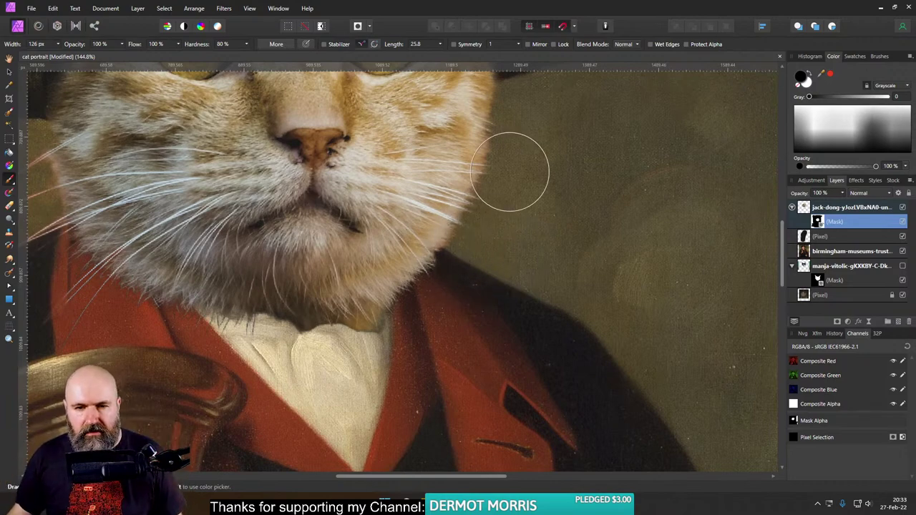
pyautogui.scroll(2, 514, 158)
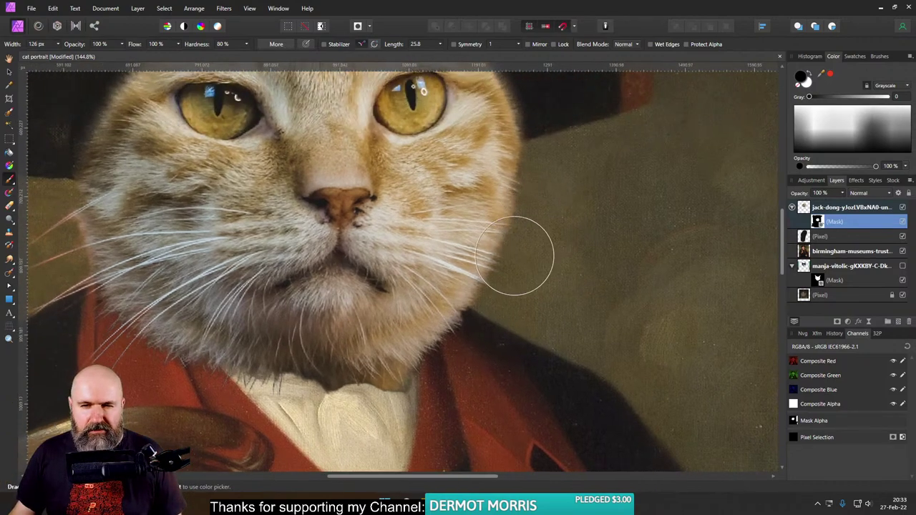
pyautogui.hscroll(-3, 503, 354)
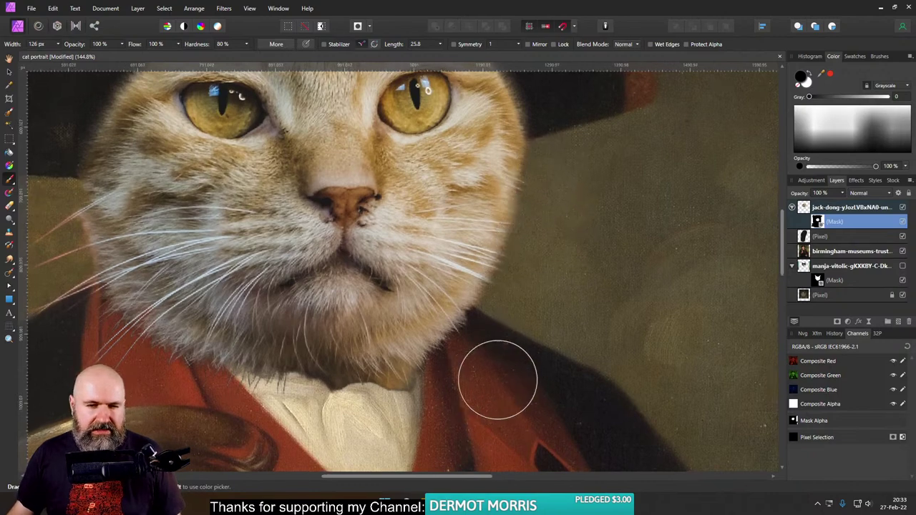
pyautogui.scroll(-1, 496, 379)
pyautogui.moveTo(168, 281)
pyautogui.mouseDown()
pyautogui.moveTo(115, 198)
pyautogui.moveTo(148, 217)
pyautogui.moveTo(157, 244)
pyautogui.moveTo(151, 225)
pyautogui.moveTo(166, 241)
pyautogui.moveTo(159, 246)
pyautogui.moveTo(185, 279)
pyautogui.mouseUp()
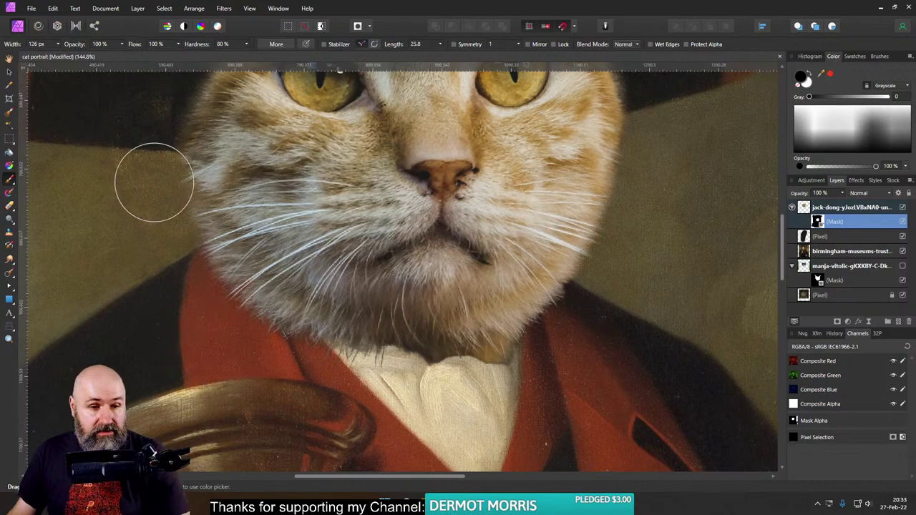
# Step: Touch up the chin fur edge, undoing the paint that covered the white cravat
pyautogui.moveTo(129, 287); pyautogui.dragTo(252, 304)
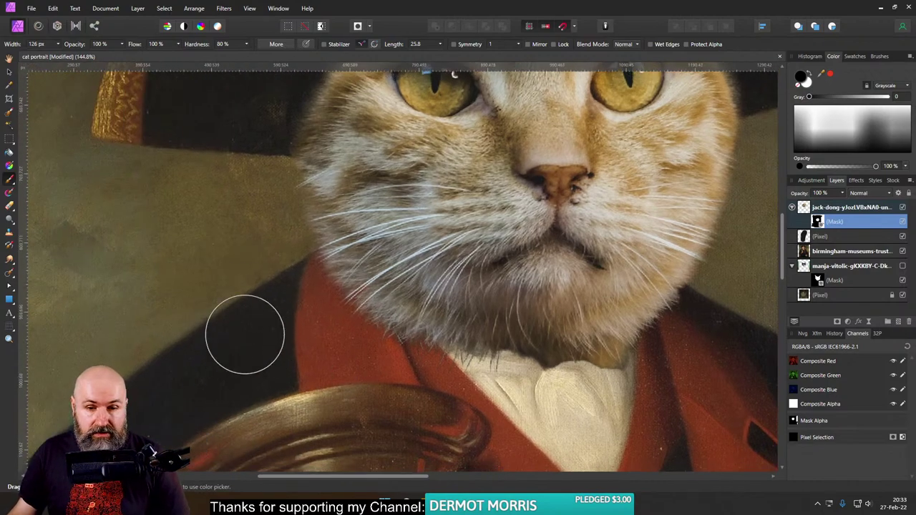
pyautogui.scroll(-2, 241, 331)
pyautogui.scroll(-2, 246, 403)
pyautogui.moveTo(261, 393); pyautogui.dragTo(528, 313)
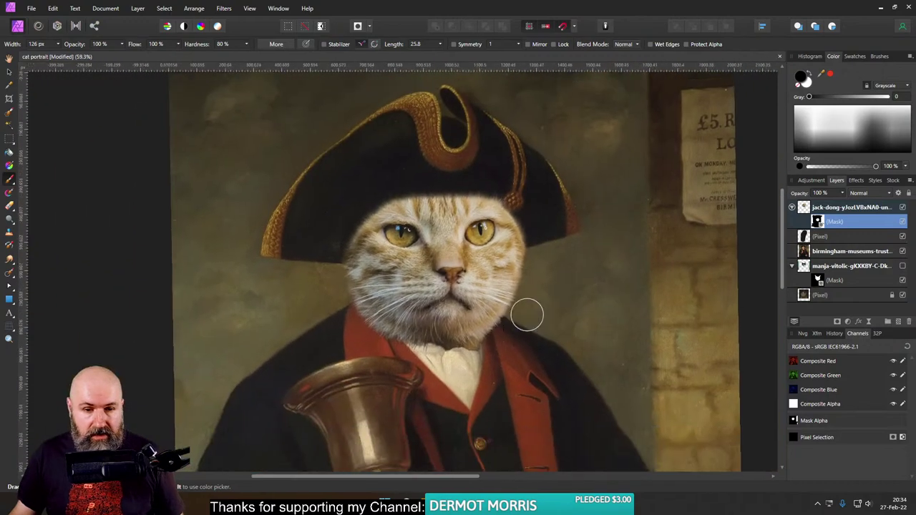
pyautogui.scroll(4, 474, 365)
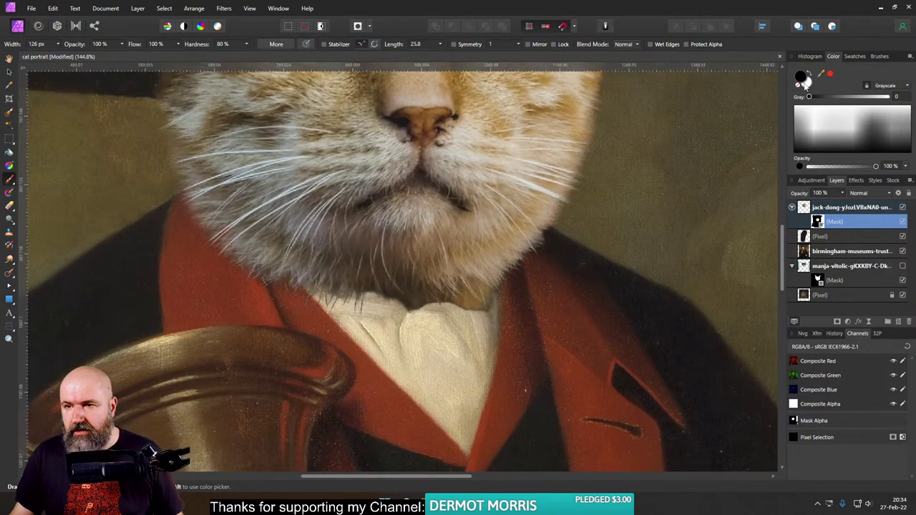
pyautogui.moveTo(472, 276)
pyautogui.mouseDown()
pyautogui.moveTo(418, 287)
pyautogui.moveTo(387, 268)
pyautogui.moveTo(431, 268)
pyautogui.moveTo(368, 262)
pyautogui.moveTo(447, 276)
pyautogui.moveTo(387, 275)
pyautogui.moveTo(436, 280)
pyautogui.moveTo(391, 282)
pyautogui.moveTo(434, 292)
pyautogui.moveTo(425, 290)
pyautogui.moveTo(459, 283)
pyautogui.moveTo(393, 326)
pyautogui.moveTo(458, 360)
pyautogui.moveTo(418, 407)
pyautogui.moveTo(479, 387)
pyautogui.moveTo(373, 327)
pyautogui.moveTo(380, 314)
pyautogui.moveTo(475, 409)
pyautogui.mouseUp()
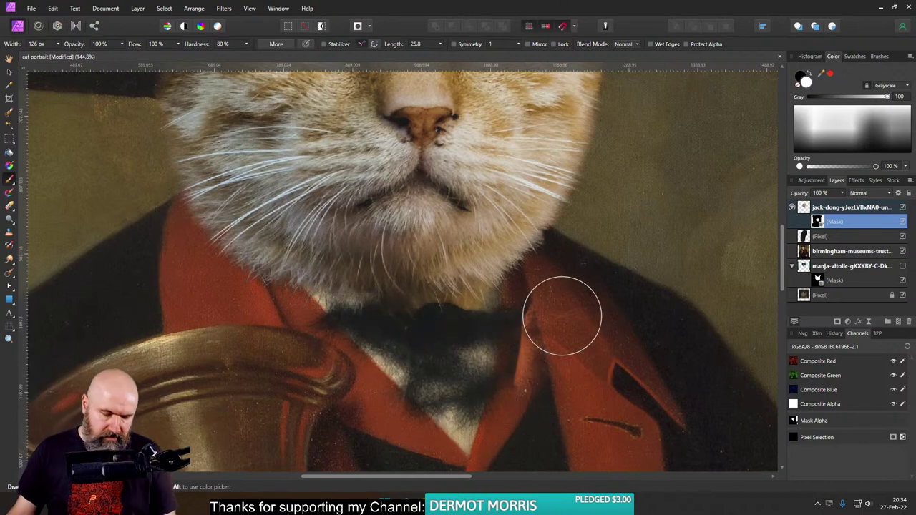
pyautogui.hotkey('ctrl', 'z')
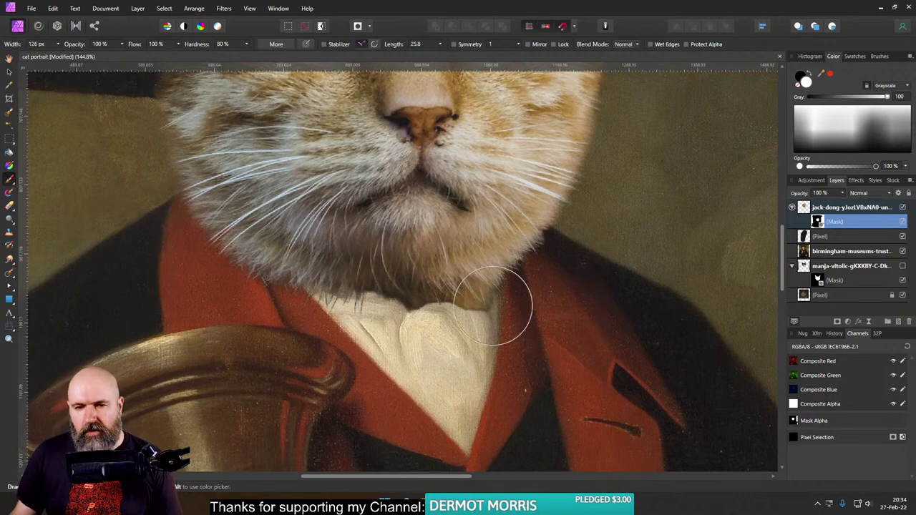
pyautogui.moveTo(466, 270); pyautogui.dragTo(470, 334)
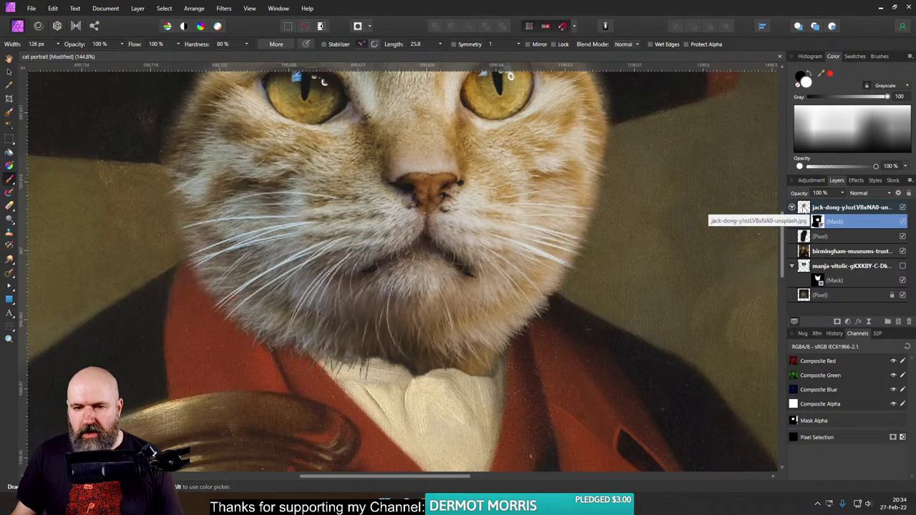
# Step: Toggle the cat layer's mask off and on to compare against the composite
pyautogui.click(903, 222)
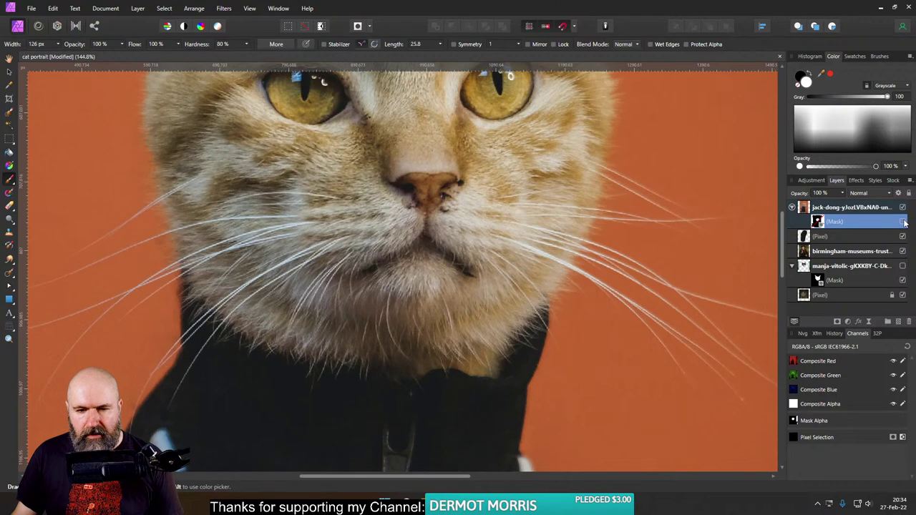
pyautogui.click(903, 222)
pyautogui.click(903, 222)
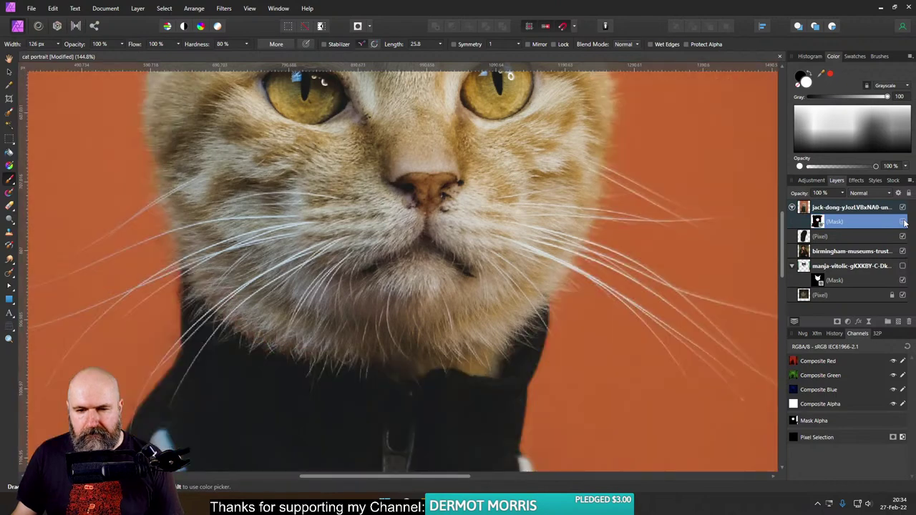
pyautogui.click(903, 222)
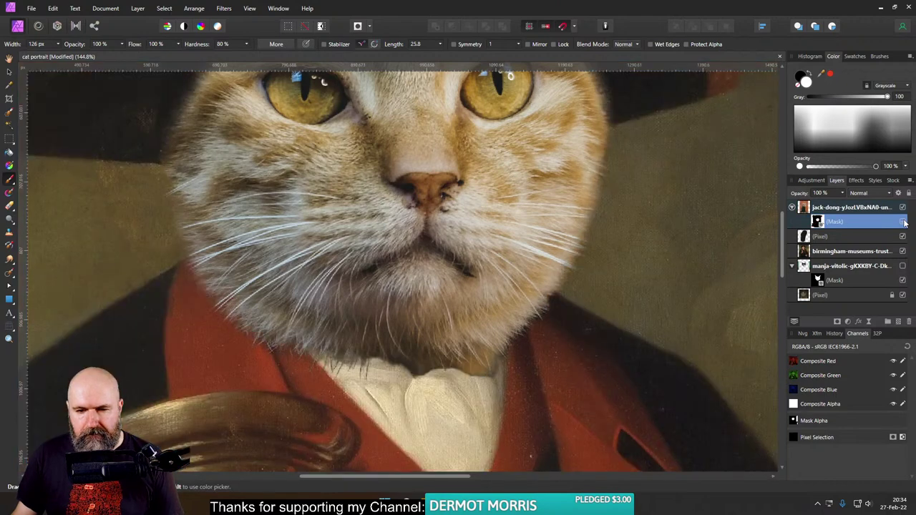
# Step: Make black the painting colour and select the cat image layer instead of its mask
pyautogui.click(806, 81)
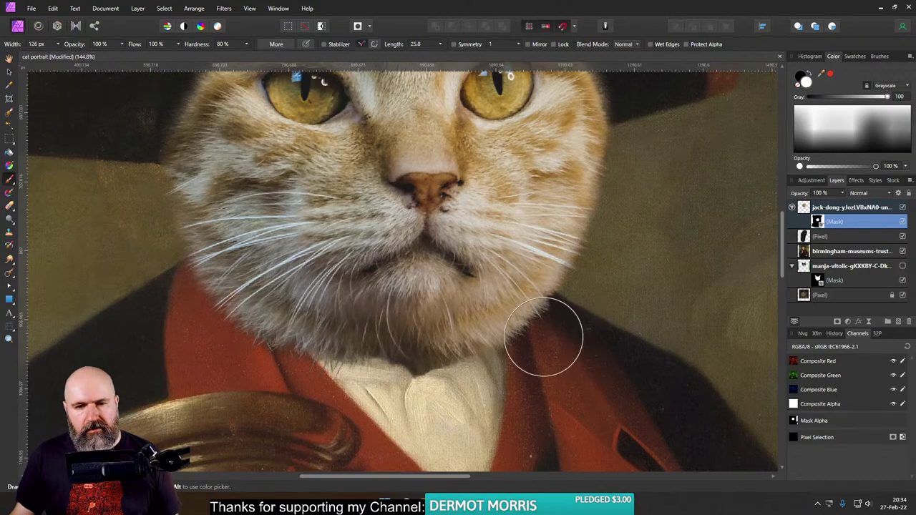
pyautogui.scroll(-5, 601, 325)
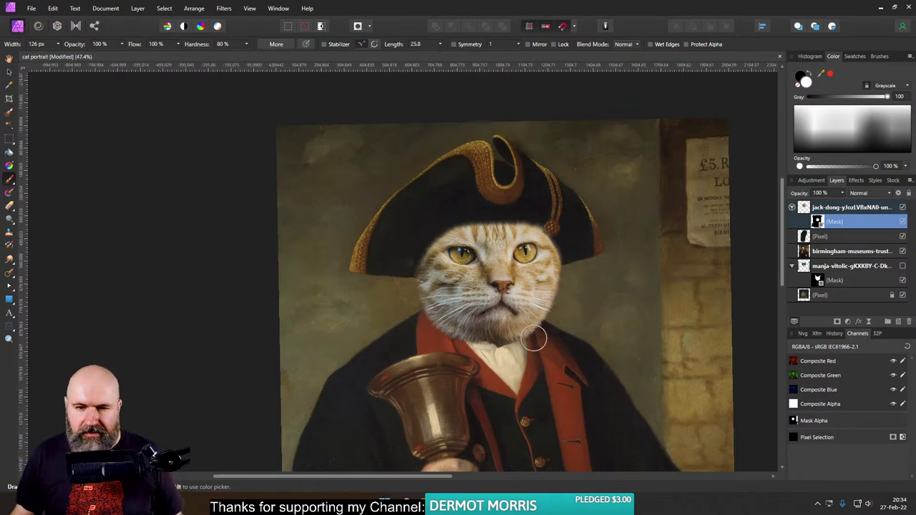
pyautogui.scroll(5, 539, 328)
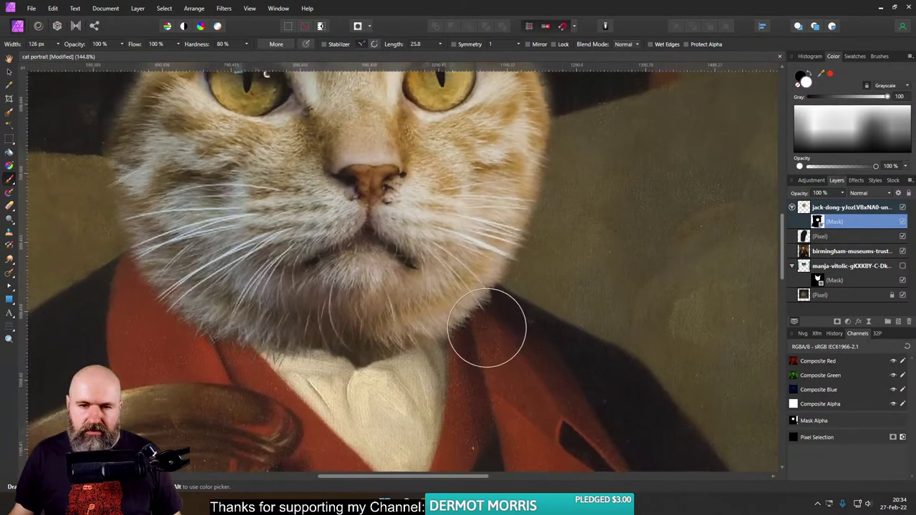
pyautogui.click(807, 208)
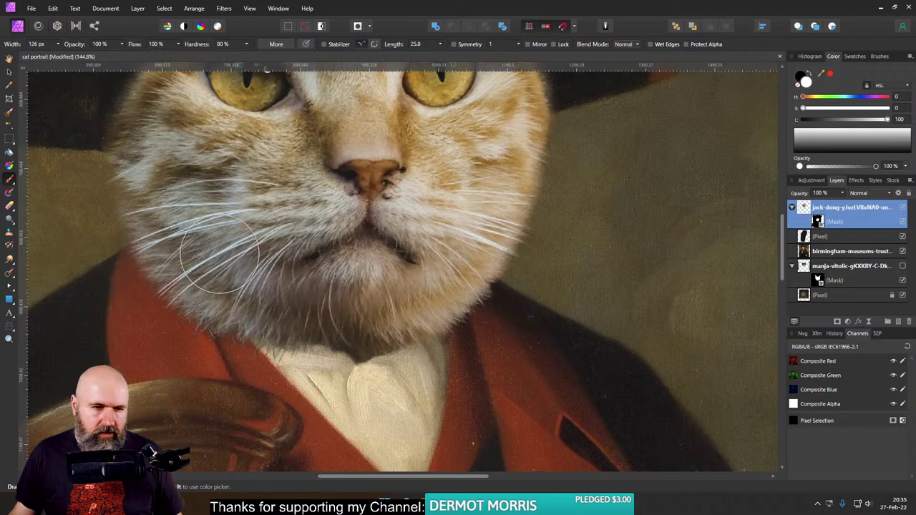
# Step: Choose the Pen Tool and set its stroke colour to white
pyautogui.click(10, 288)
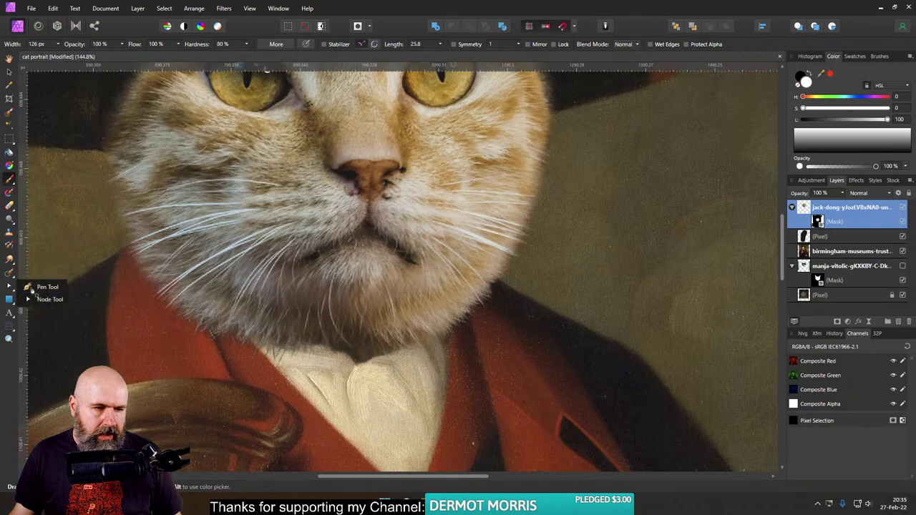
pyautogui.click(36, 287)
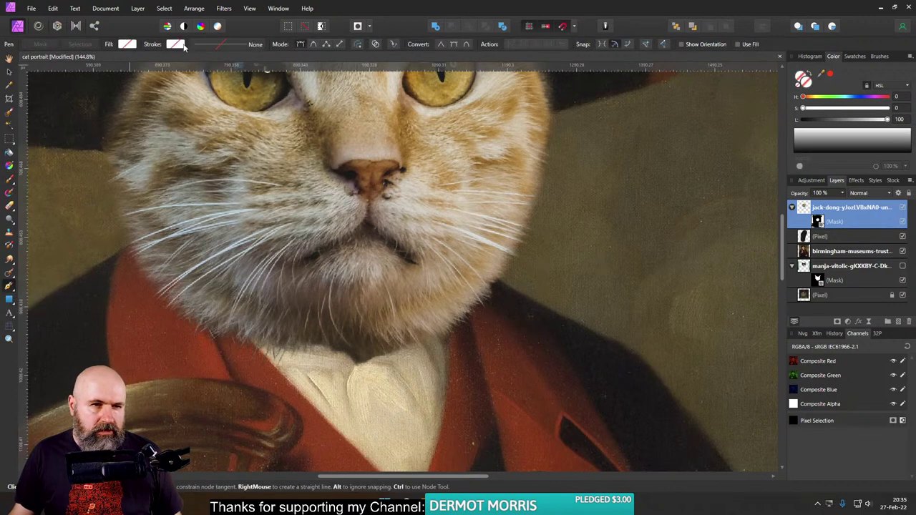
pyautogui.click(180, 45)
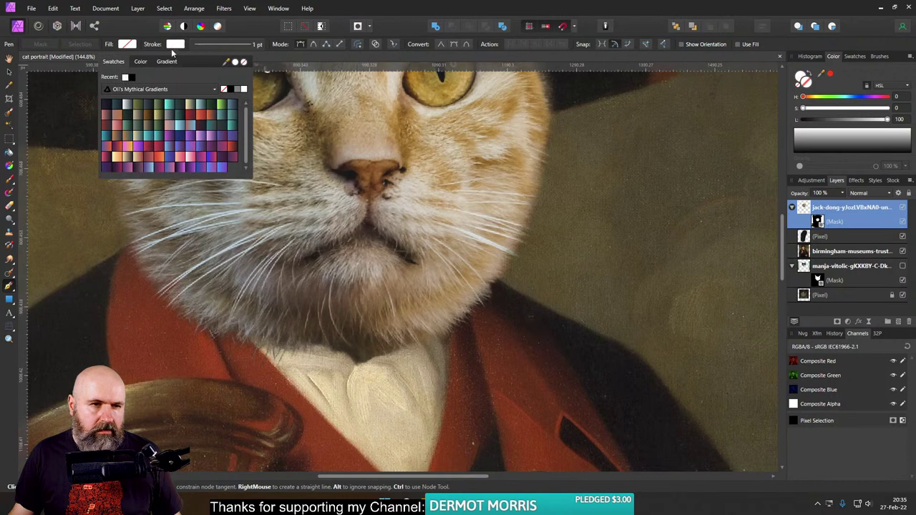
pyautogui.click(175, 44)
pyautogui.click(175, 45)
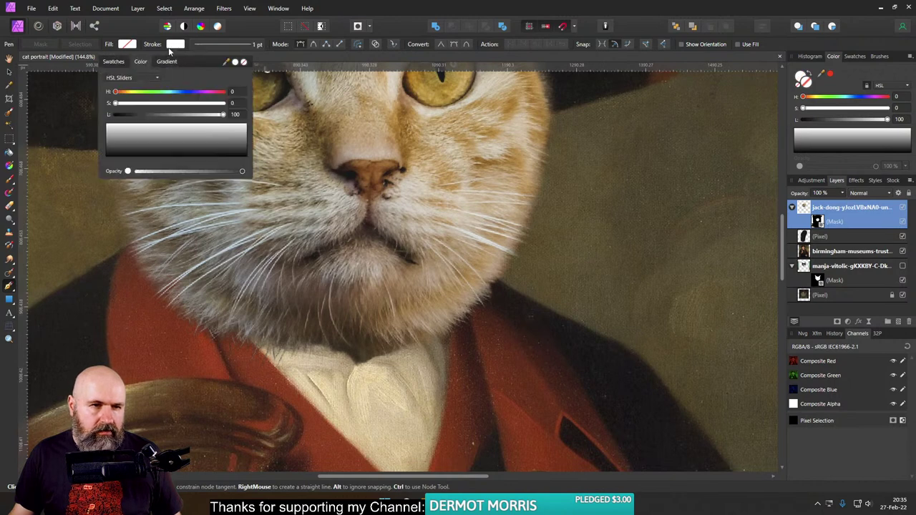
pyautogui.click(173, 45)
# Step: Set the stroke width to 3 pt and place the whisker's first node on the muzzle
pyautogui.click(219, 44)
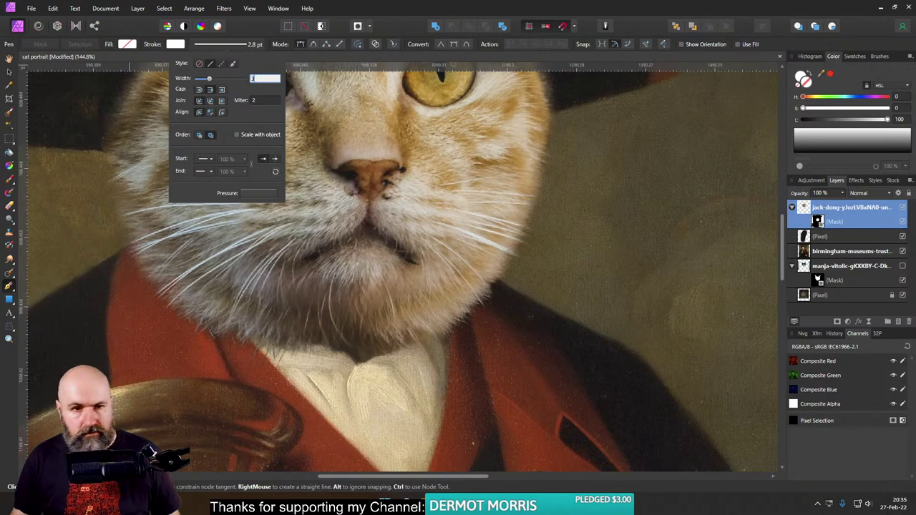
pyautogui.press('Return')
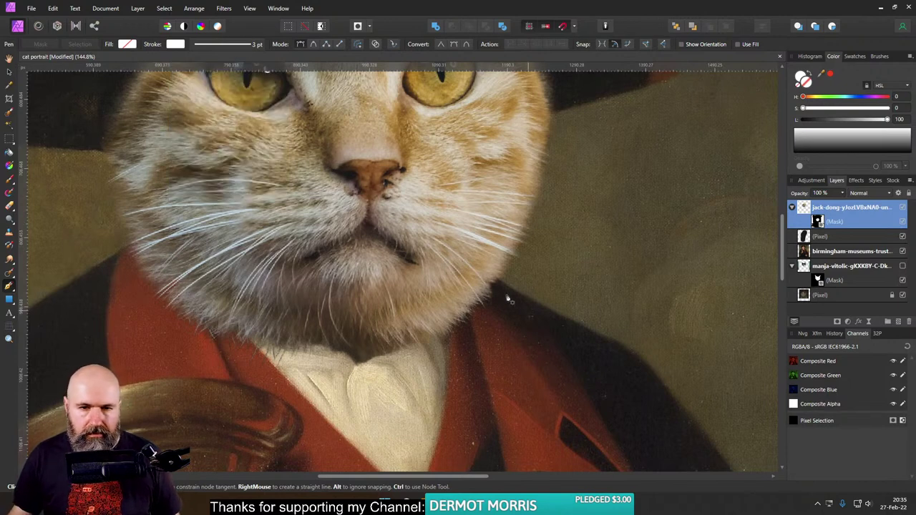
pyautogui.click(440, 224)
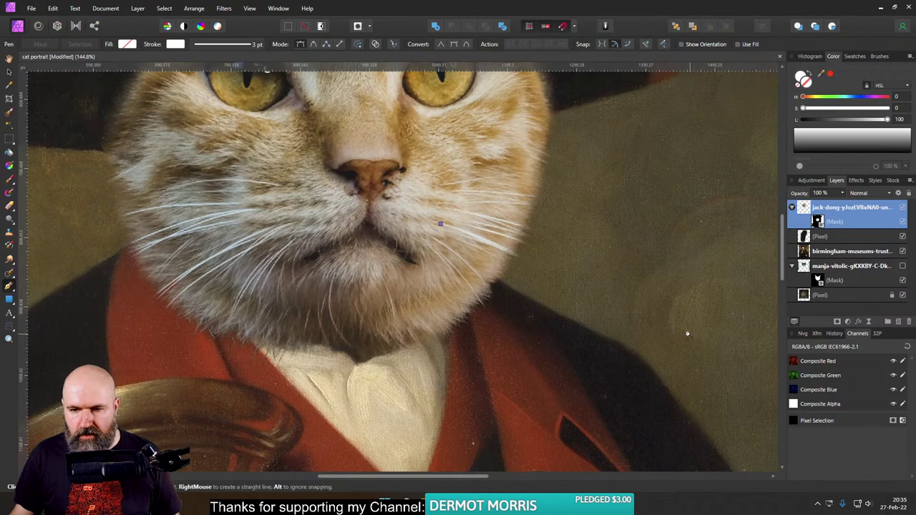
# Step: Drag the whisker's end node out to the right, finish the curve, and adjust its bend
pyautogui.moveTo(689, 332); pyautogui.dragTo(754, 387)
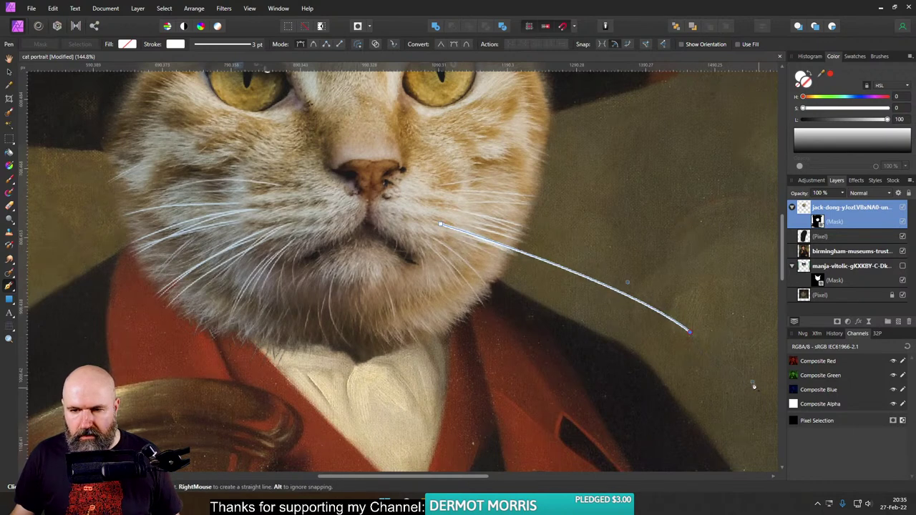
pyautogui.press('Escape')
pyautogui.hscroll(3, 757, 394)
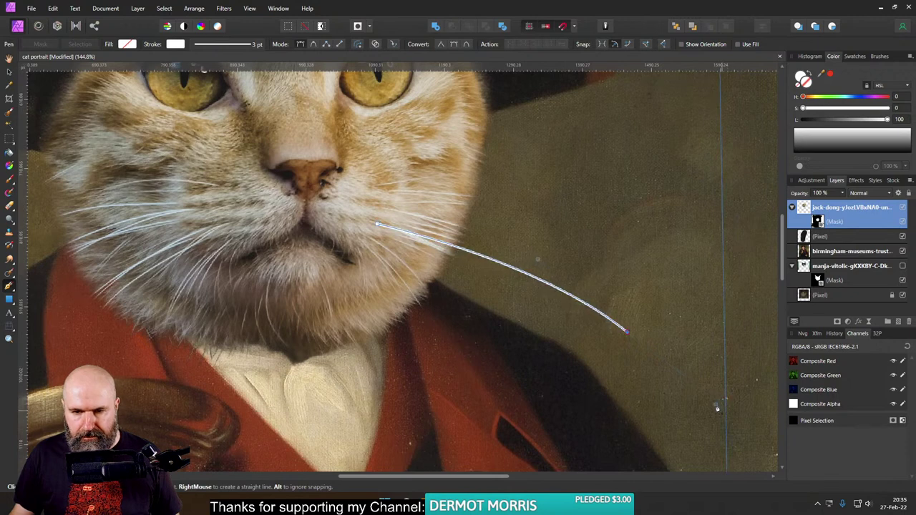
pyautogui.moveTo(718, 408); pyautogui.dragTo(745, 429)
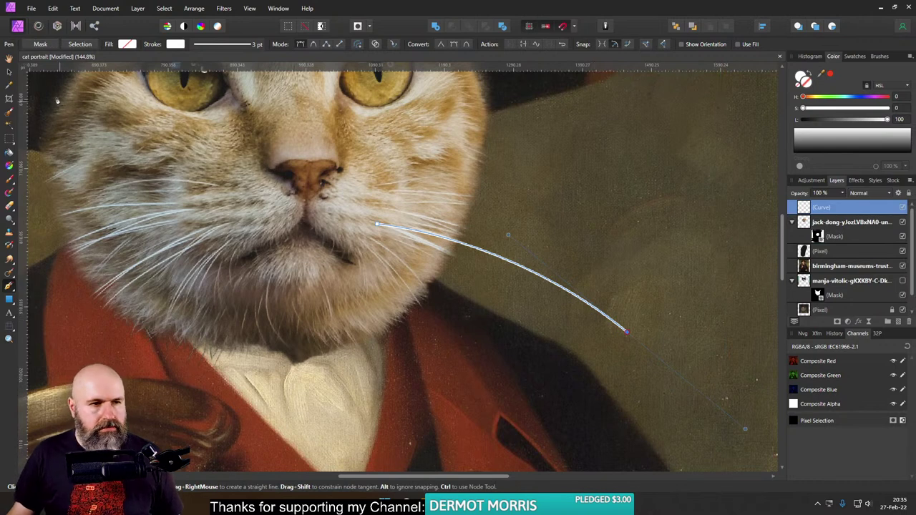
pyautogui.click(10, 71)
pyautogui.click(479, 187)
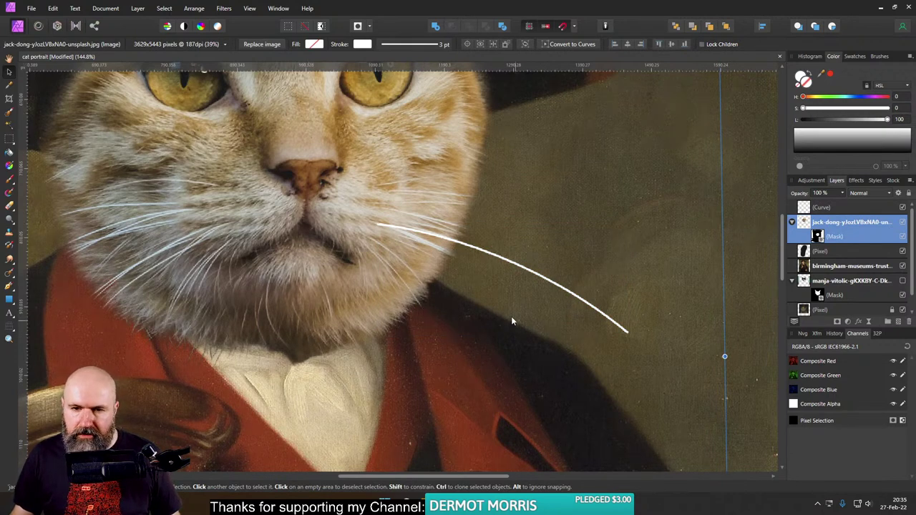
# Step: Rotate the whisker curve about 14° and nudge it slightly left and down
pyautogui.click(809, 208)
pyautogui.moveTo(501, 208); pyautogui.dragTo(517, 209)
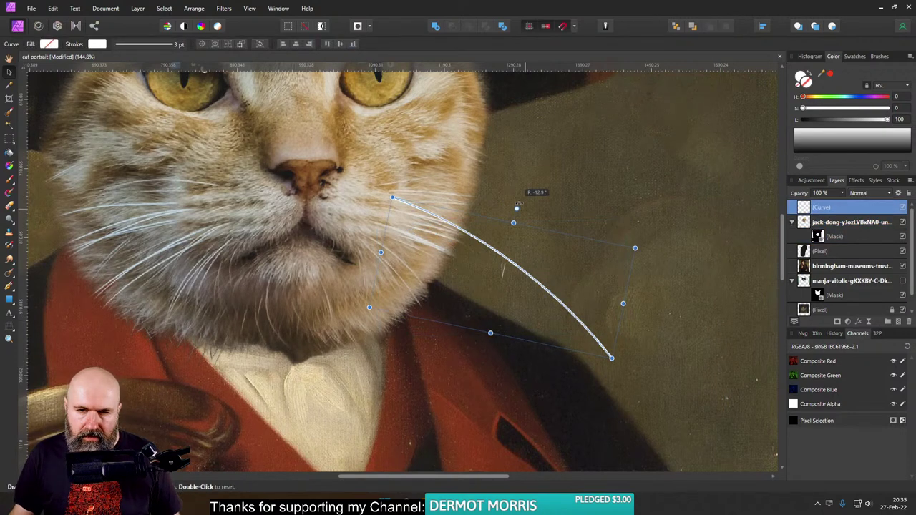
pyautogui.moveTo(532, 281); pyautogui.dragTo(522, 306)
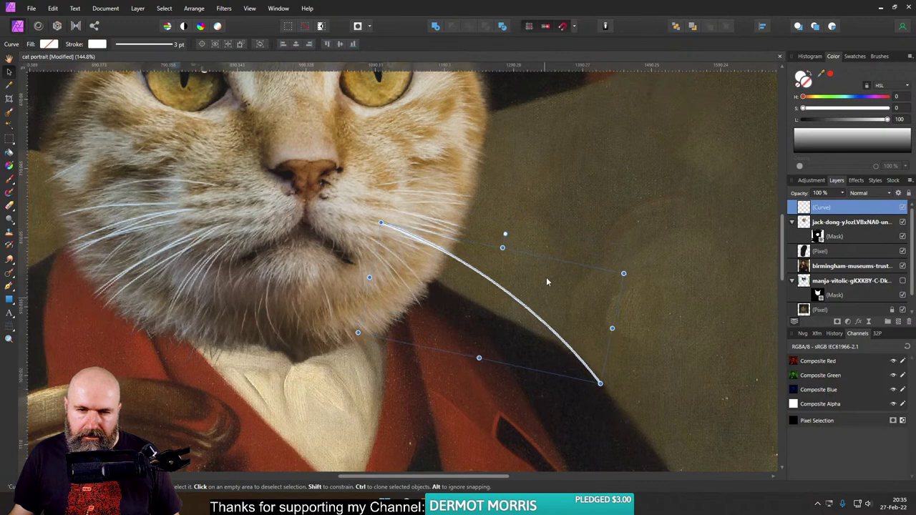
pyautogui.moveTo(503, 233)
pyautogui.mouseDown()
pyautogui.moveTo(517, 219)
pyautogui.moveTo(527, 227)
pyautogui.moveTo(521, 219)
pyautogui.moveTo(505, 235)
pyautogui.mouseUp()
pyautogui.click(574, 262)
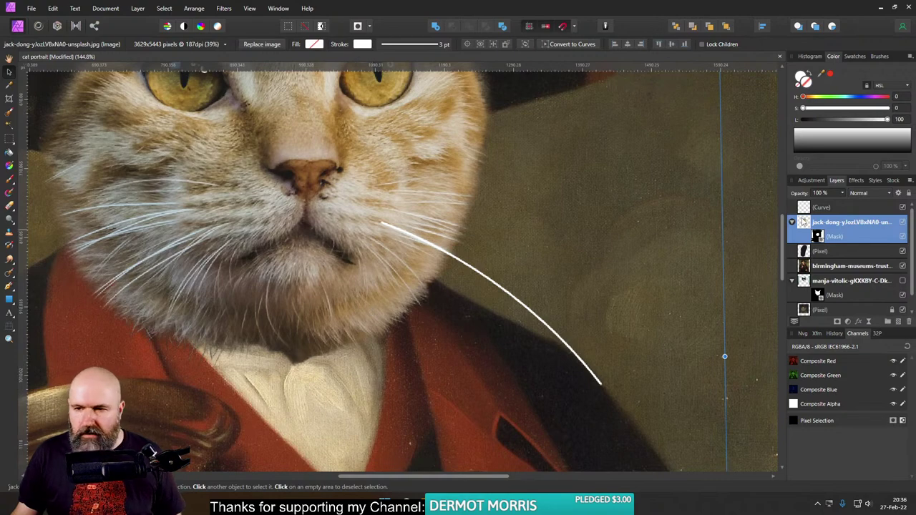
# Step: Duplicate the whisker Curve layer, hide the original, and rasterize the top copy
pyautogui.rightClick(804, 213)
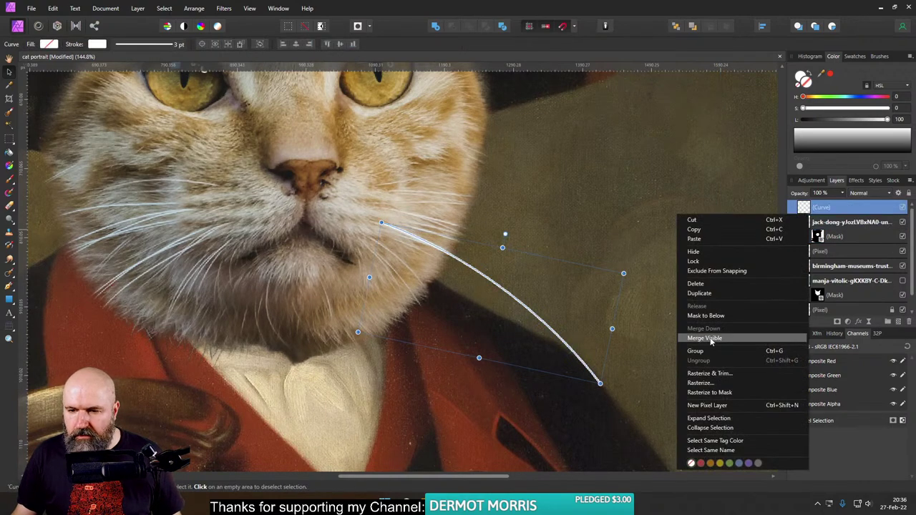
pyautogui.click(702, 293)
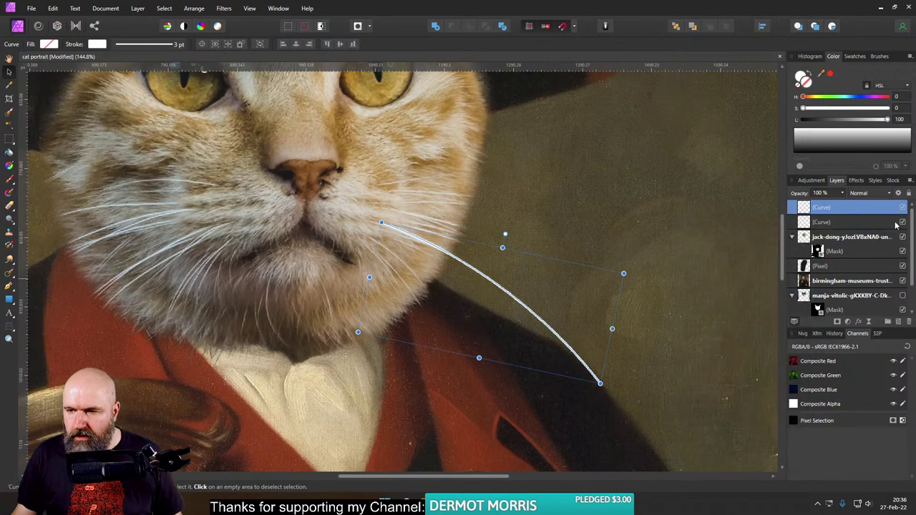
pyautogui.rightClick(804, 206)
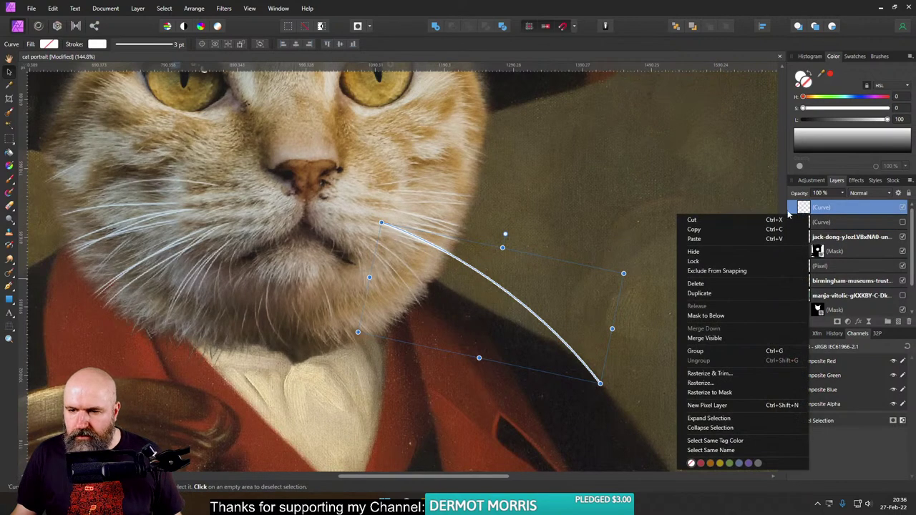
pyautogui.click(715, 385)
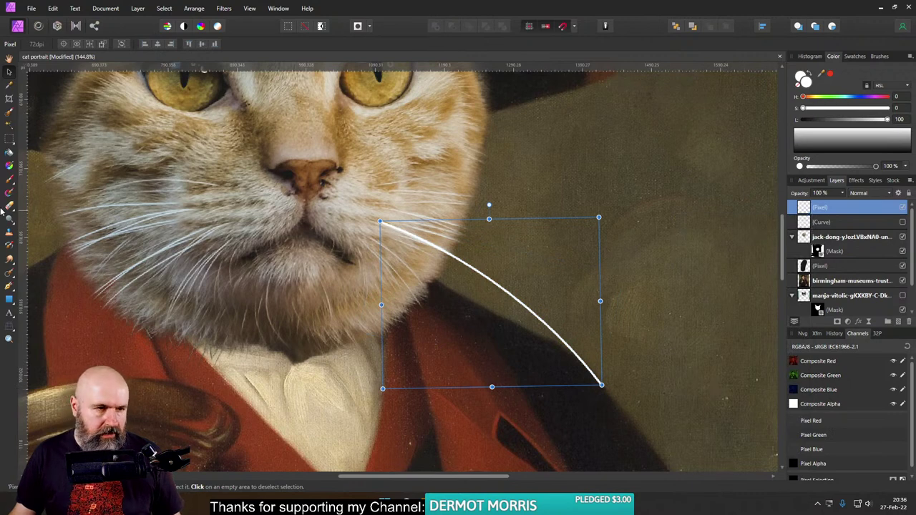
pyautogui.click(9, 207)
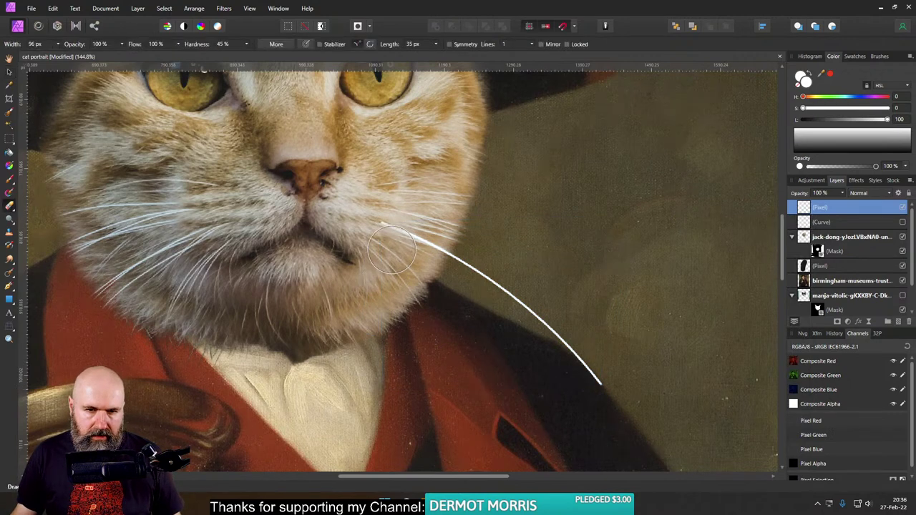
# Step: Adjust the brush size and rotate the rasterized whisker to a flatter angle
pyautogui.click(58, 43)
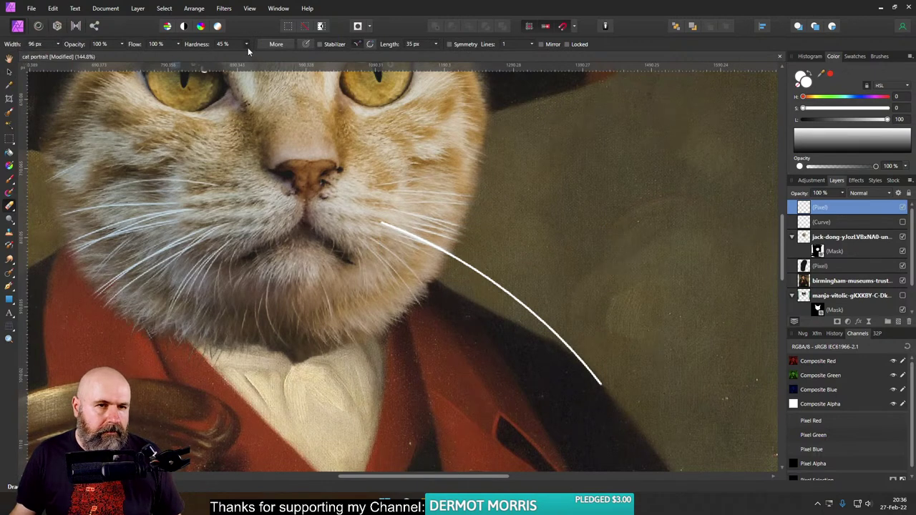
pyautogui.click(58, 45)
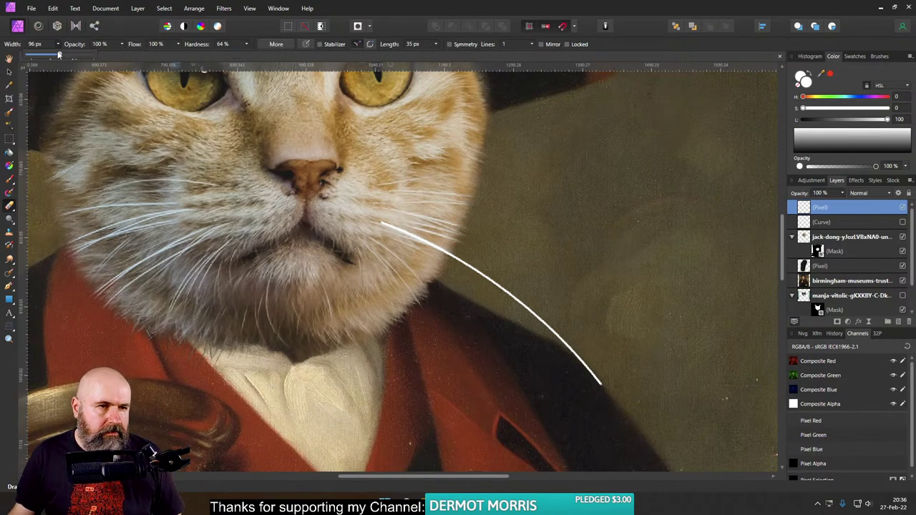
pyautogui.scroll(3, 437, 279)
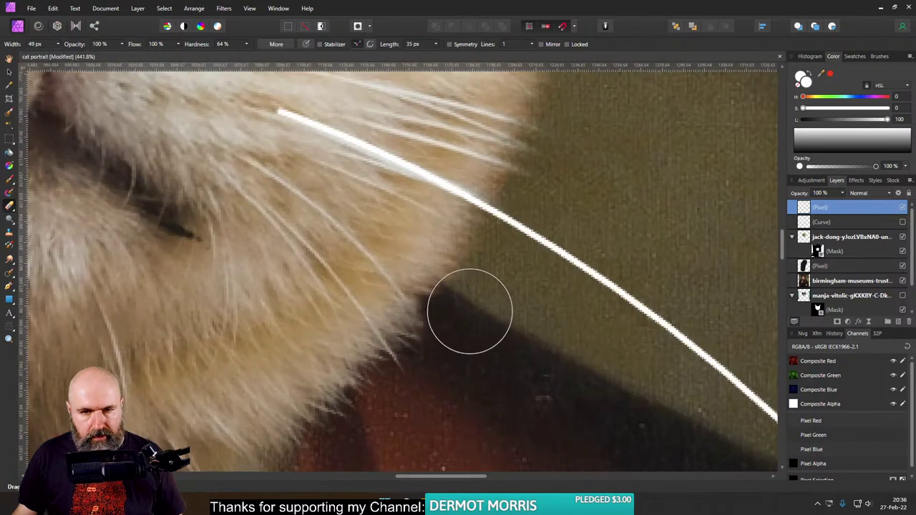
pyautogui.scroll(1, 469, 311)
pyautogui.scroll(-3, 472, 311)
pyautogui.press('v')
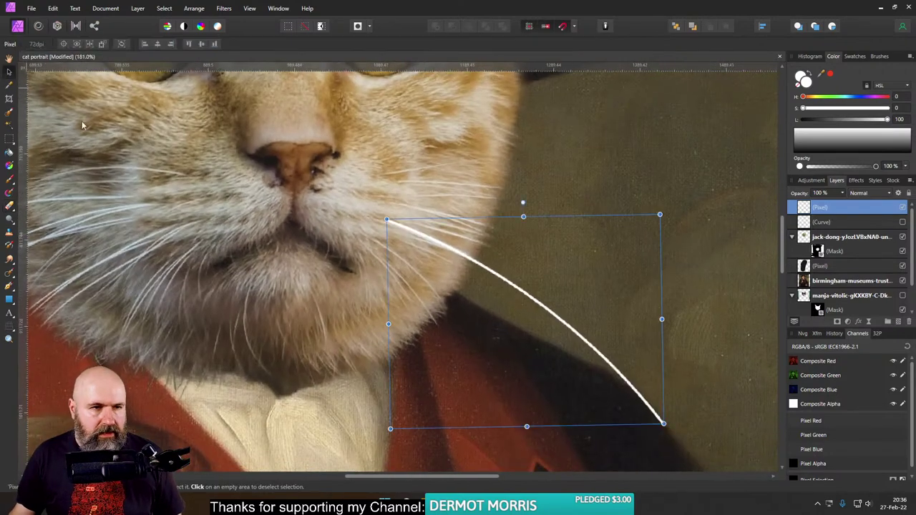
pyautogui.moveTo(523, 204); pyautogui.dragTo(423, 189)
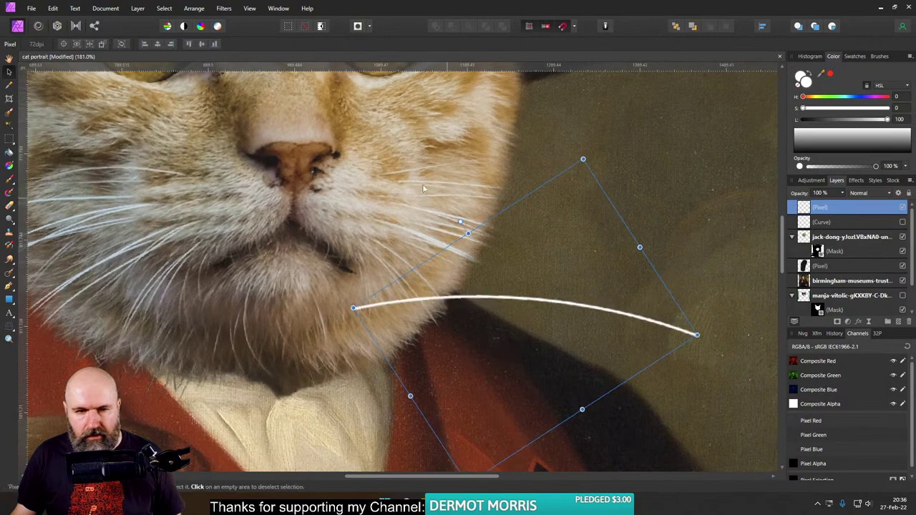
pyautogui.click(9, 206)
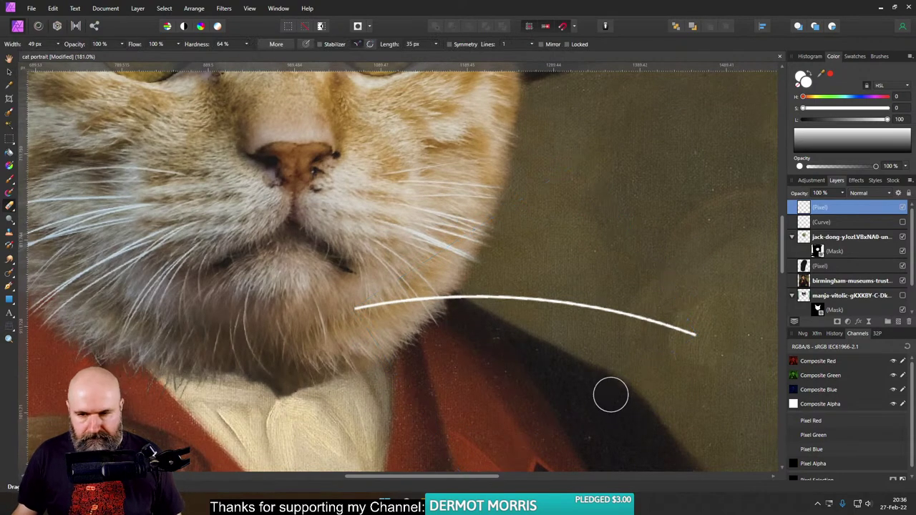
pyautogui.scroll(5, 610, 393)
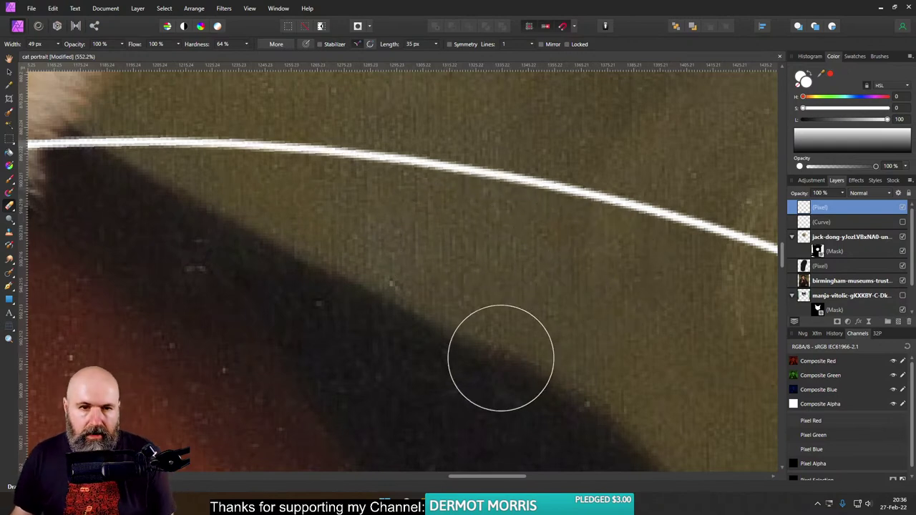
# Step: Undo the stray erase, rotate the whisker beside the chin, and select its pixels
pyautogui.hotkey('ctrl', 'z')
pyautogui.moveTo(497, 358); pyautogui.dragTo(509, 336)
pyautogui.hotkey('ctrl', 'z')
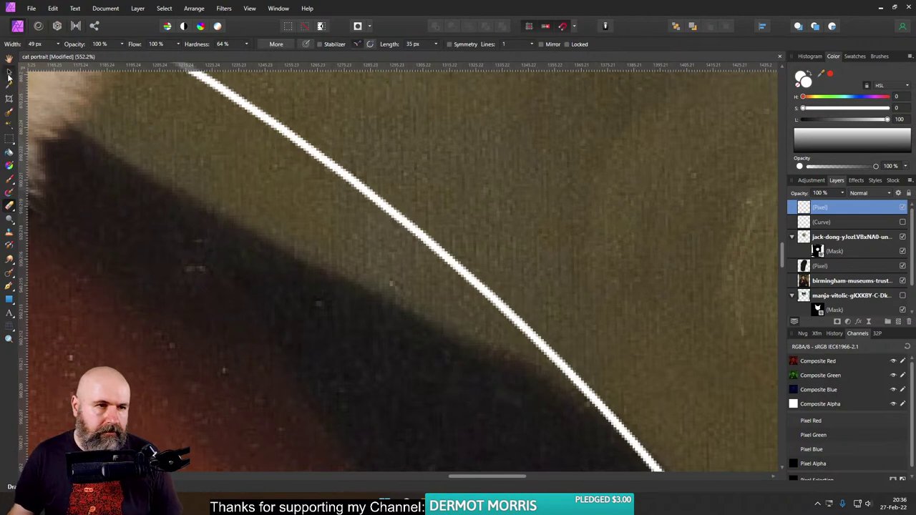
pyautogui.click(9, 71)
pyautogui.scroll(-6, 204, 215)
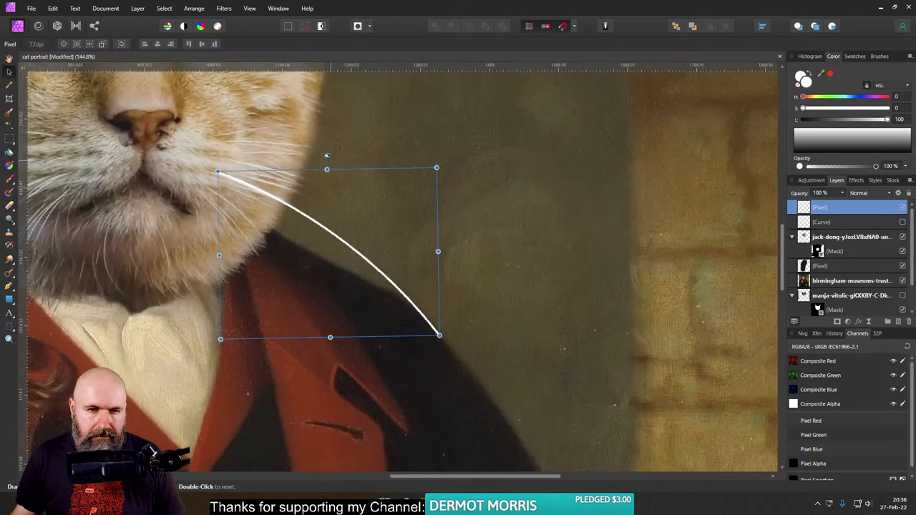
pyautogui.moveTo(326, 156); pyautogui.dragTo(274, 169)
pyautogui.moveTo(347, 241); pyautogui.dragTo(446, 237)
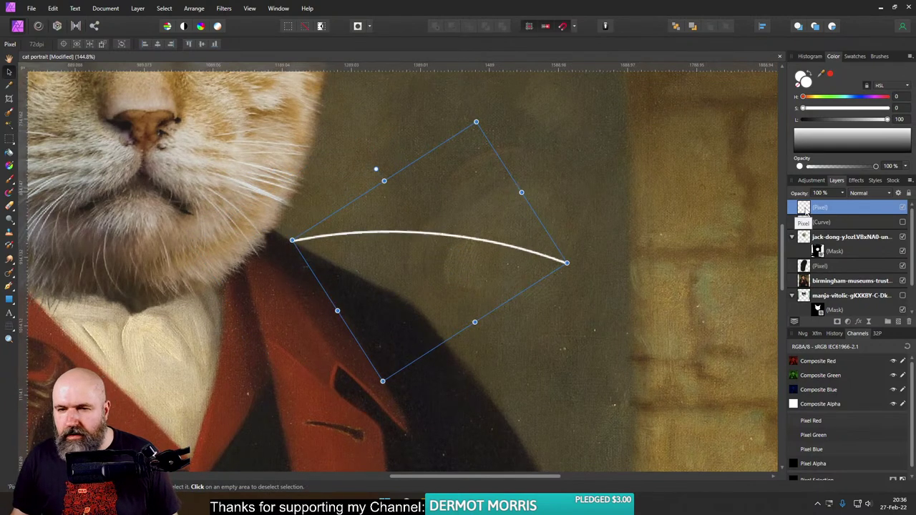
pyautogui.click(807, 207)
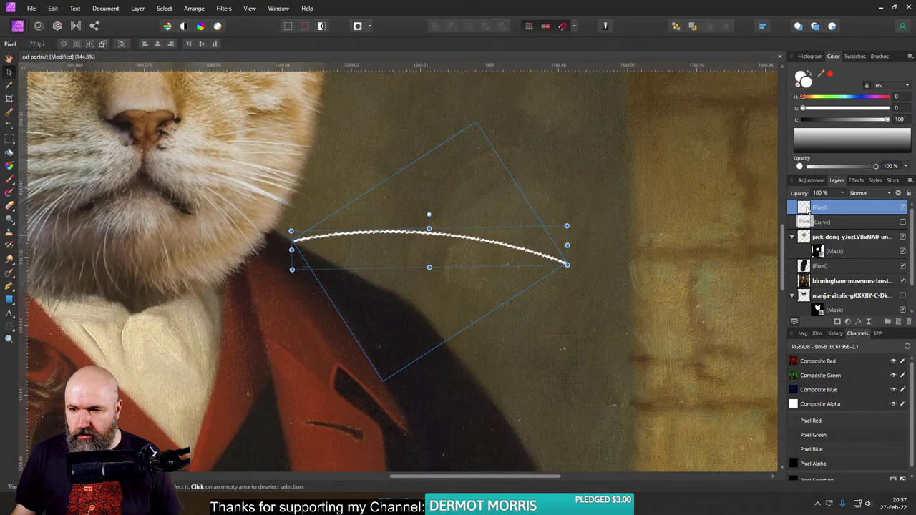
pyautogui.click(162, 8)
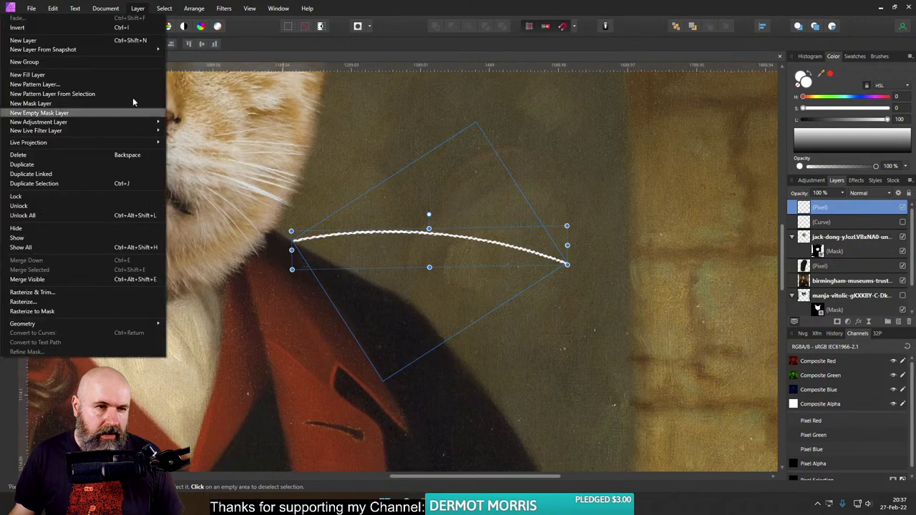
pyautogui.click(86, 172)
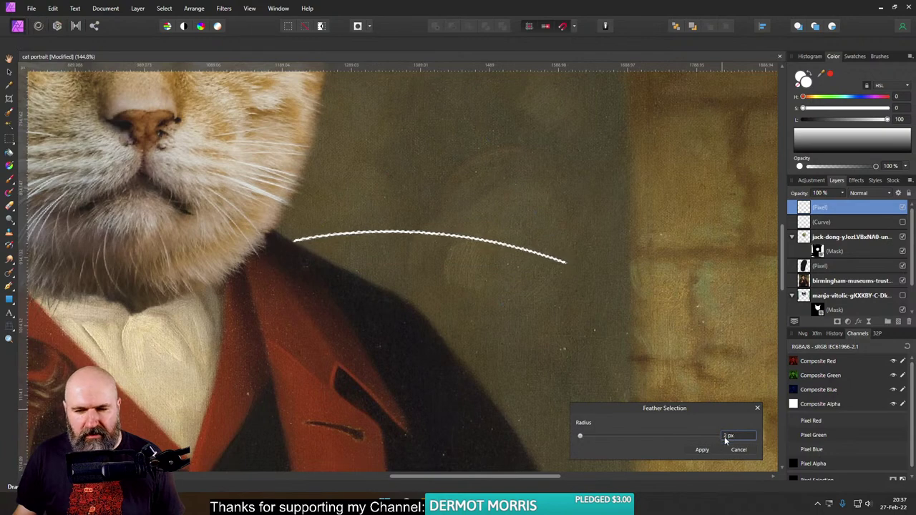
pyautogui.click(703, 449)
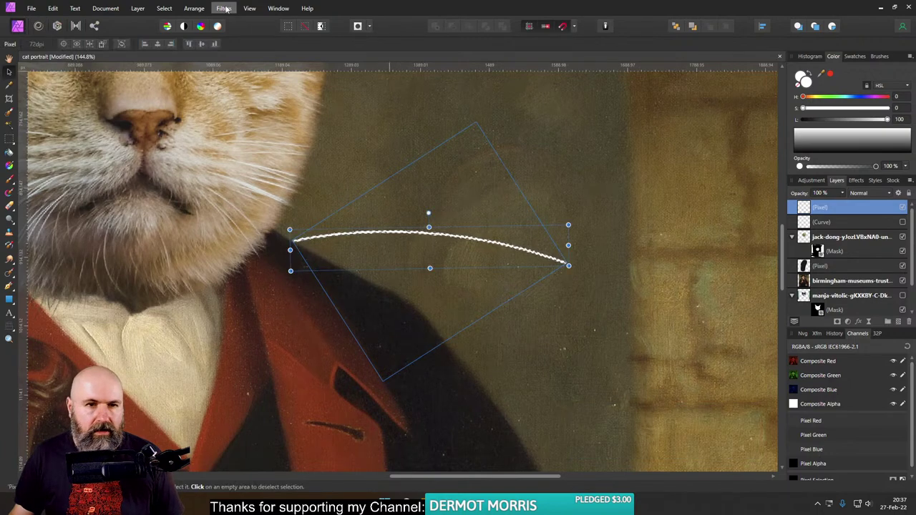
pyautogui.click(138, 8)
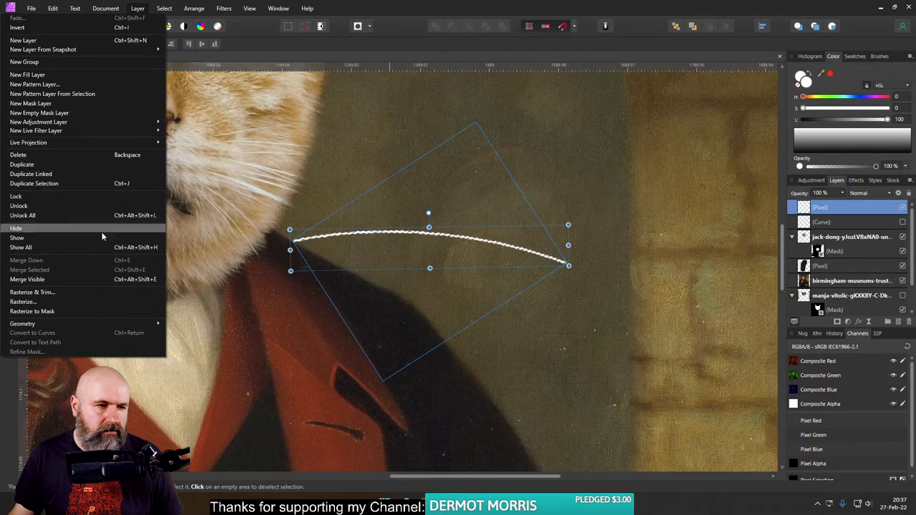
pyautogui.moveTo(164, 8)
pyautogui.click(118, 166)
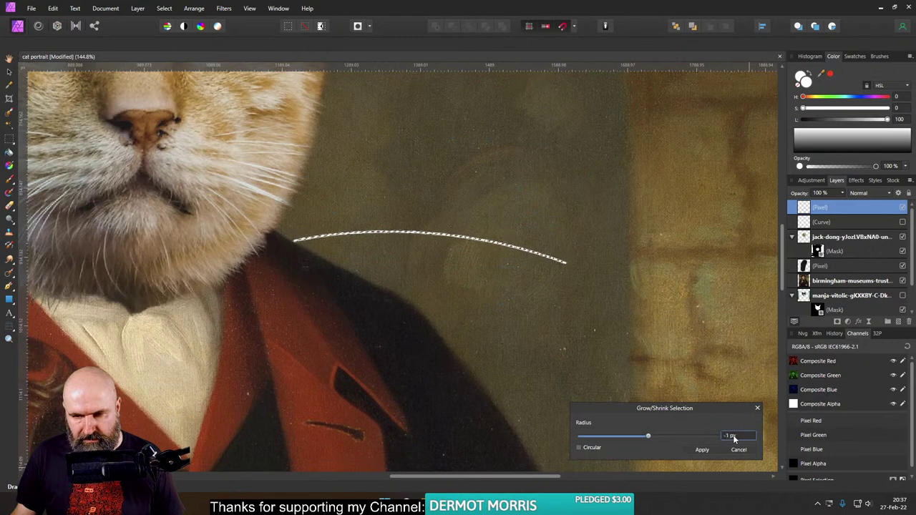
pyautogui.click(702, 449)
pyautogui.press('v')
pyautogui.scroll(5, 433, 248)
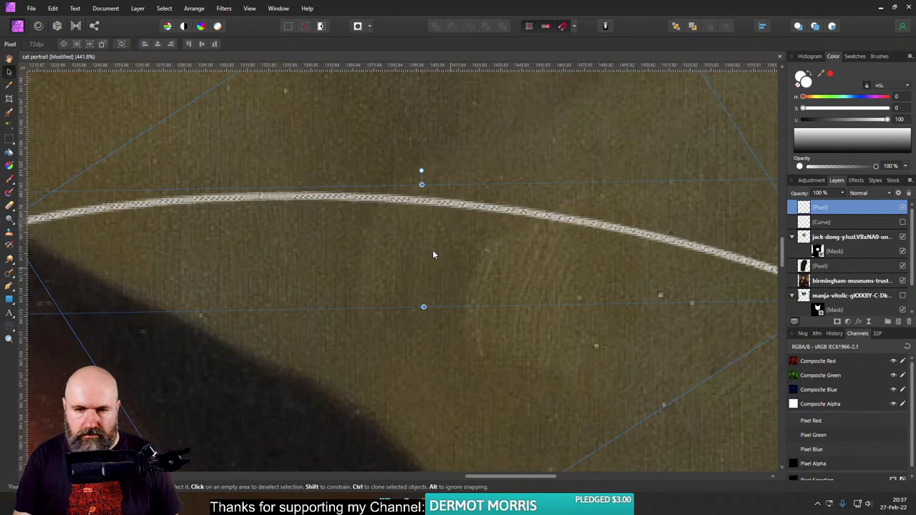
pyautogui.hotkey('ctrl', 'd')
pyautogui.scroll(-5, 478, 320)
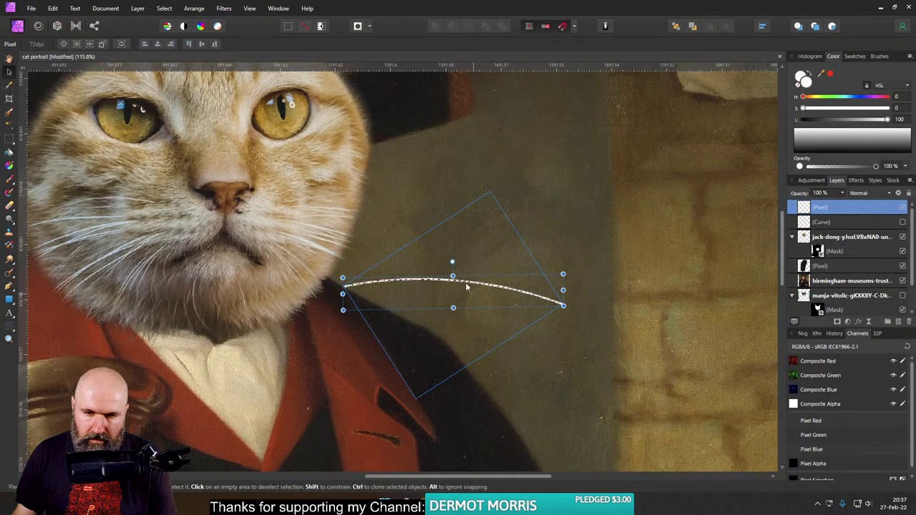
pyautogui.scroll(5, 451, 290)
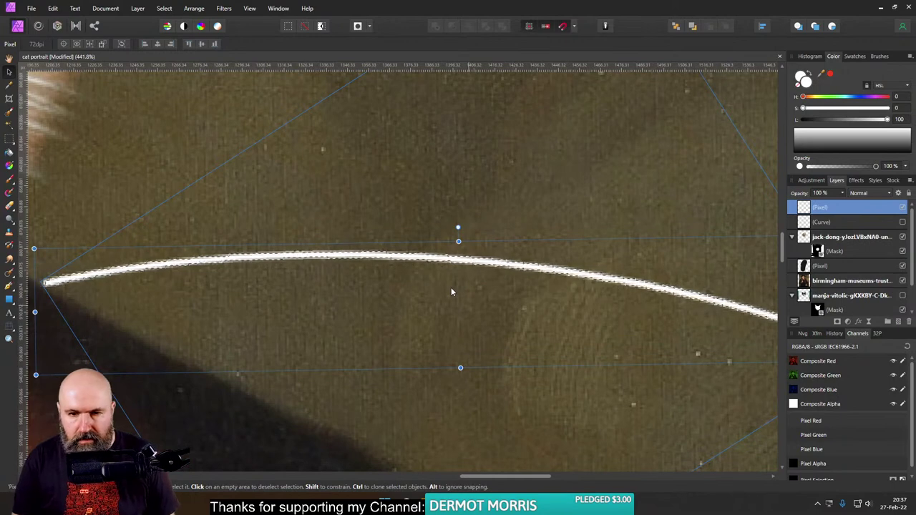
pyautogui.press('Delete')
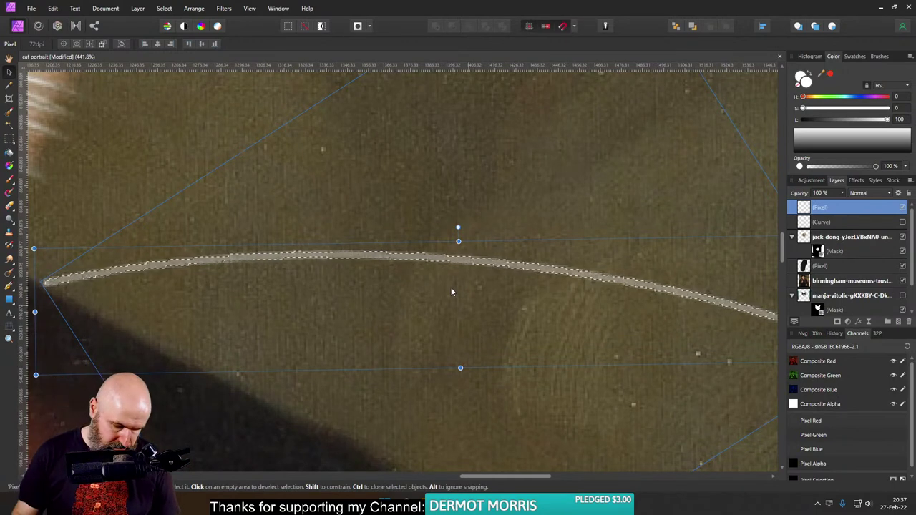
pyautogui.hotkey('ctrl', 'z')
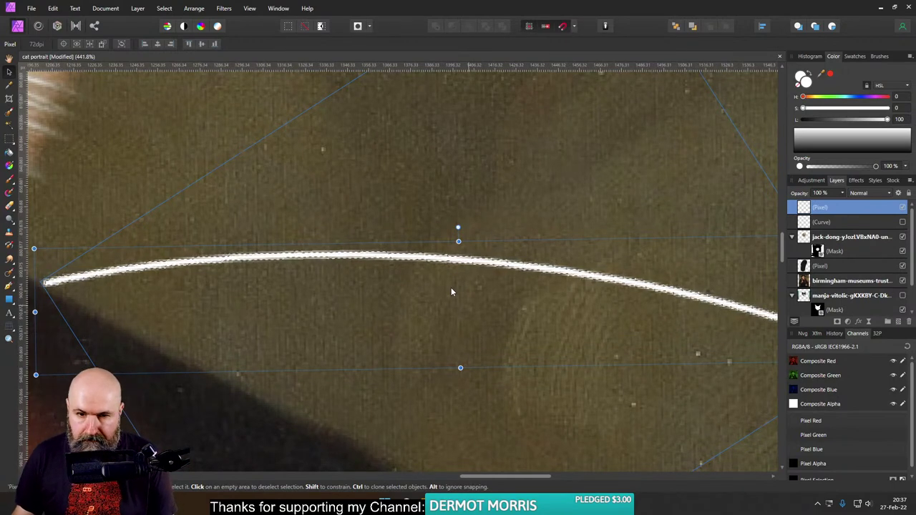
pyautogui.hotkey('ctrl', 'd')
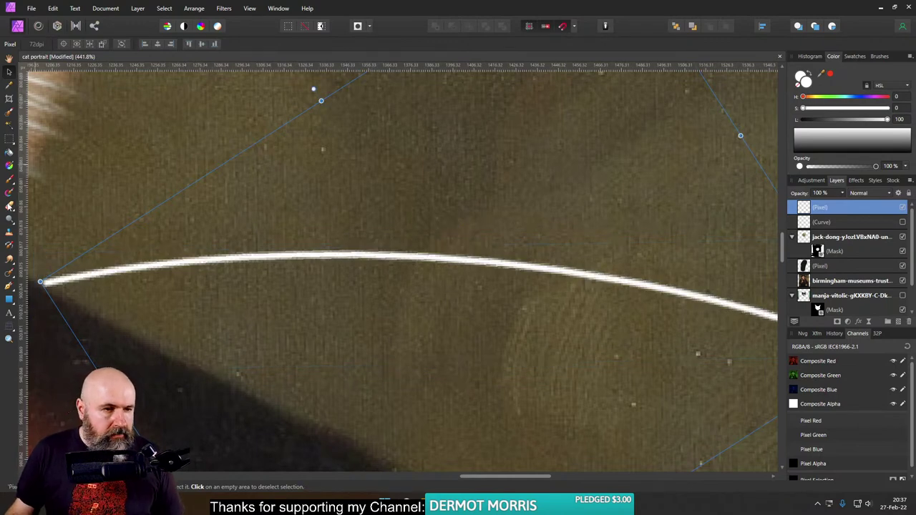
pyautogui.click(9, 205)
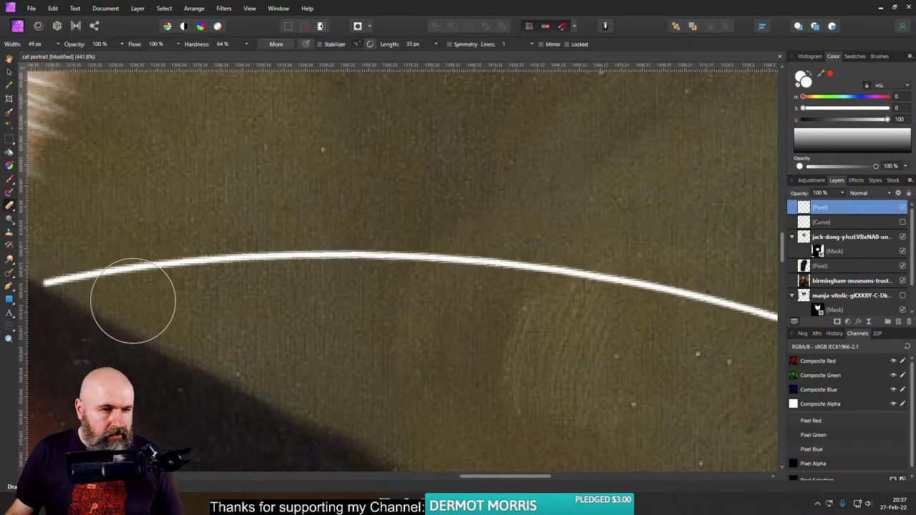
# Step: Erase along the whisker's right end with a 30 px brush so it tapers to a soft tip
pyautogui.click(59, 45)
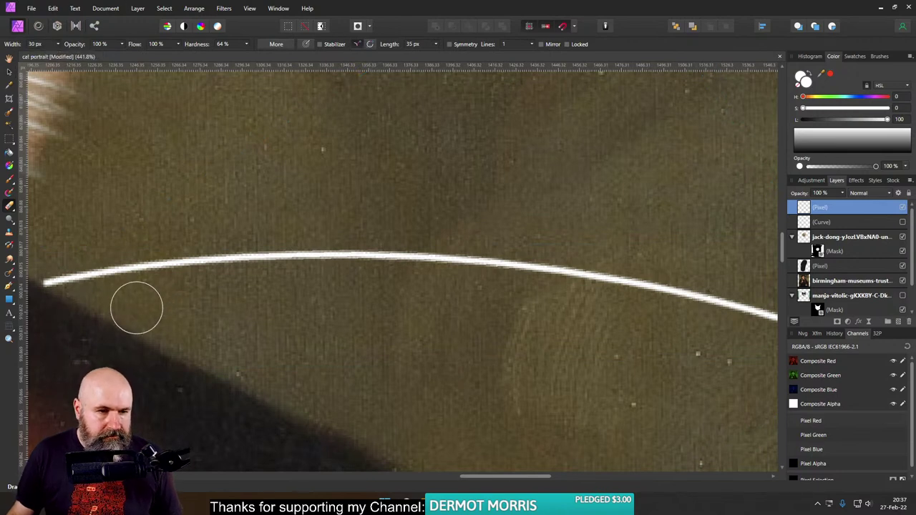
pyautogui.scroll(2, 223, 305)
pyautogui.moveTo(476, 327); pyautogui.dragTo(158, 302)
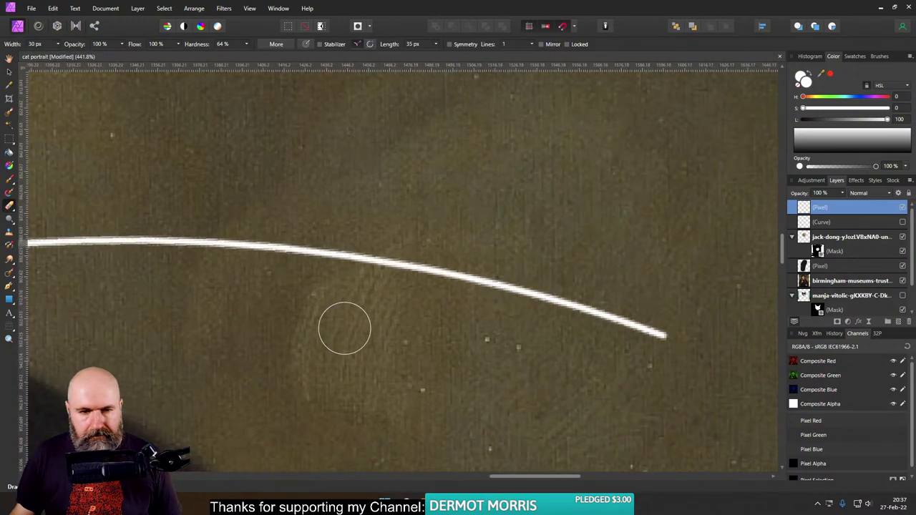
pyautogui.hscroll(-4, 370, 323)
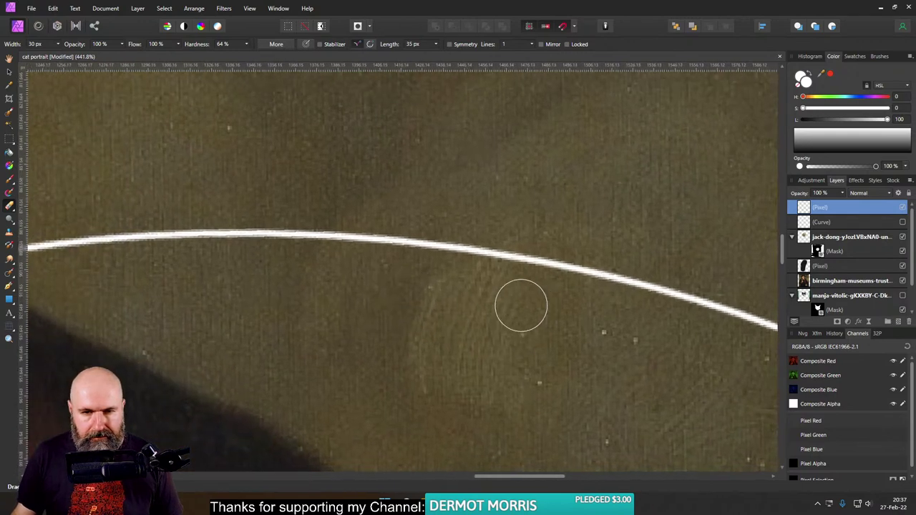
pyautogui.moveTo(521, 305); pyautogui.dragTo(475, 295)
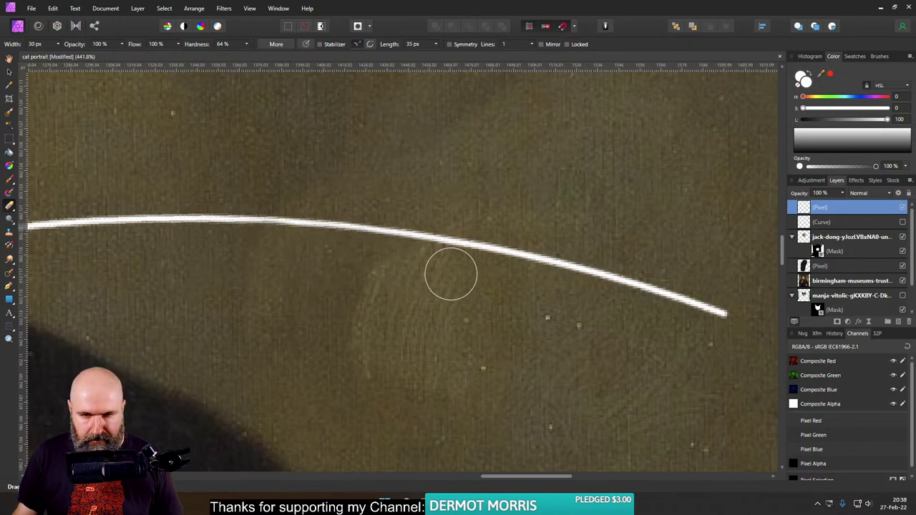
pyautogui.moveTo(466, 274)
pyautogui.mouseDown()
pyautogui.moveTo(703, 329)
pyautogui.moveTo(705, 317)
pyautogui.mouseUp()
pyautogui.hscroll(-5, 465, 300)
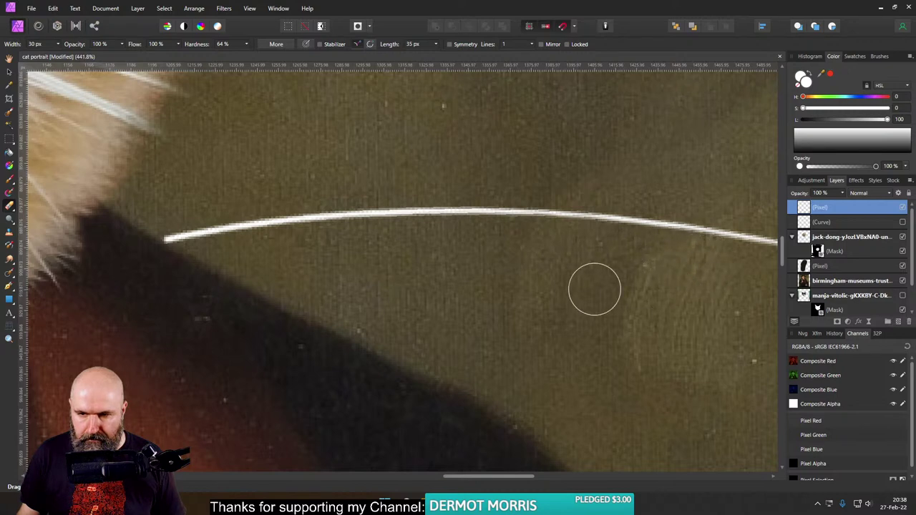
pyautogui.hscroll(3, 594, 289)
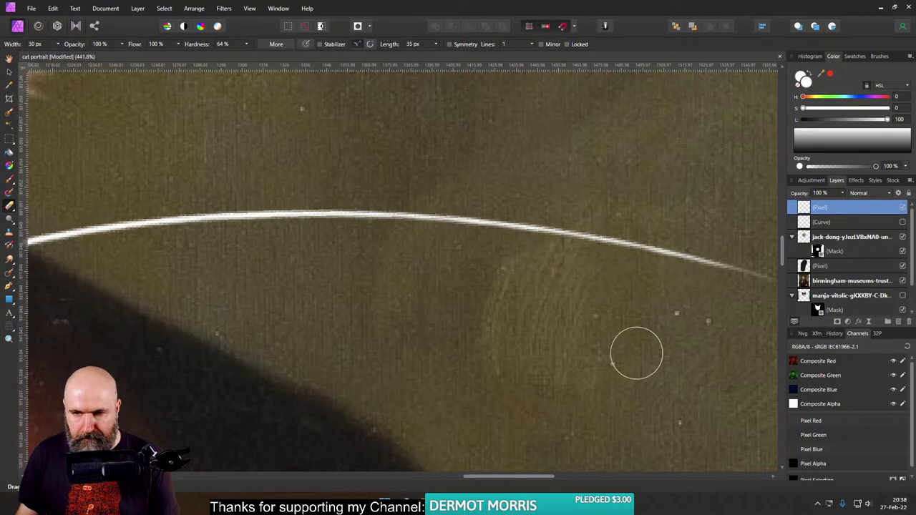
pyautogui.hscroll(3, 624, 331)
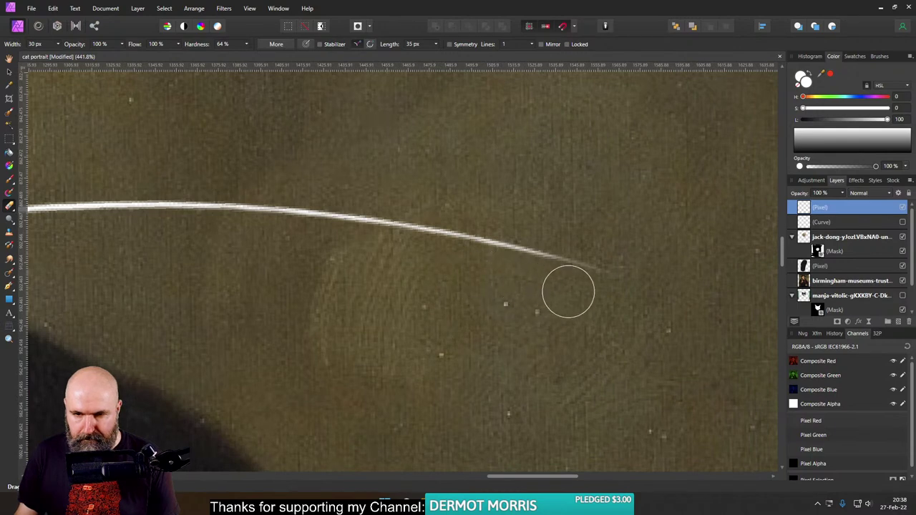
pyautogui.scroll(-5, 401, 380)
pyautogui.hscroll(-2, 517, 387)
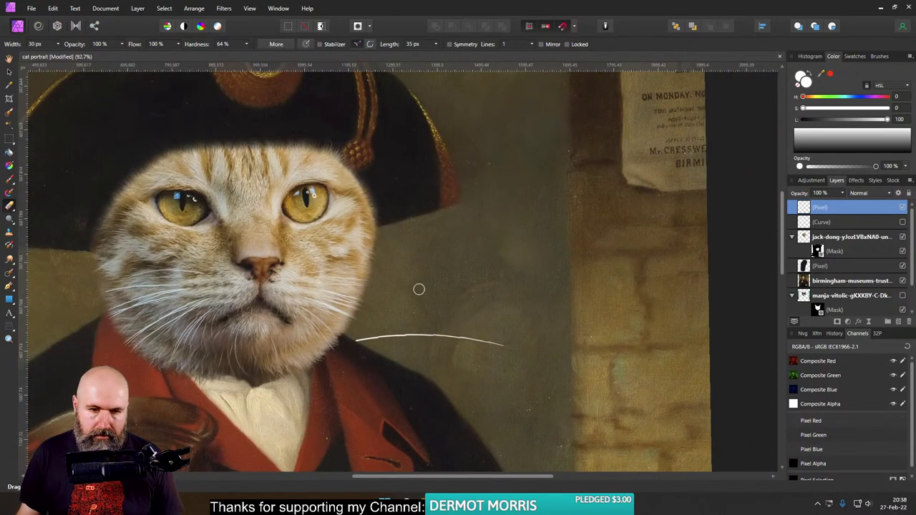
# Step: Rotate the whisker clockwise to droop from the cheek and set its layer opacity to 75%
pyautogui.click(9, 73)
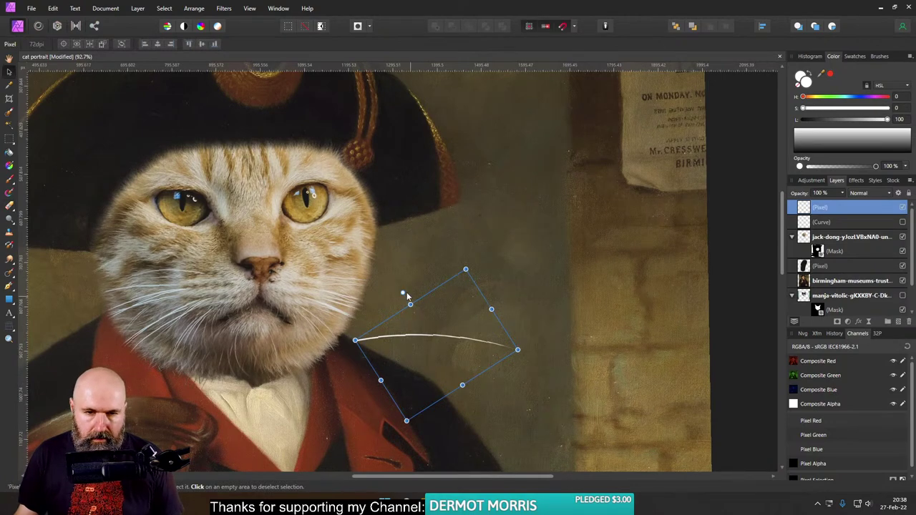
pyautogui.moveTo(403, 293)
pyautogui.mouseDown()
pyautogui.moveTo(429, 272)
pyautogui.moveTo(422, 311)
pyautogui.mouseUp()
pyautogui.scroll(4, 421, 318)
pyautogui.scroll(-3, 421, 318)
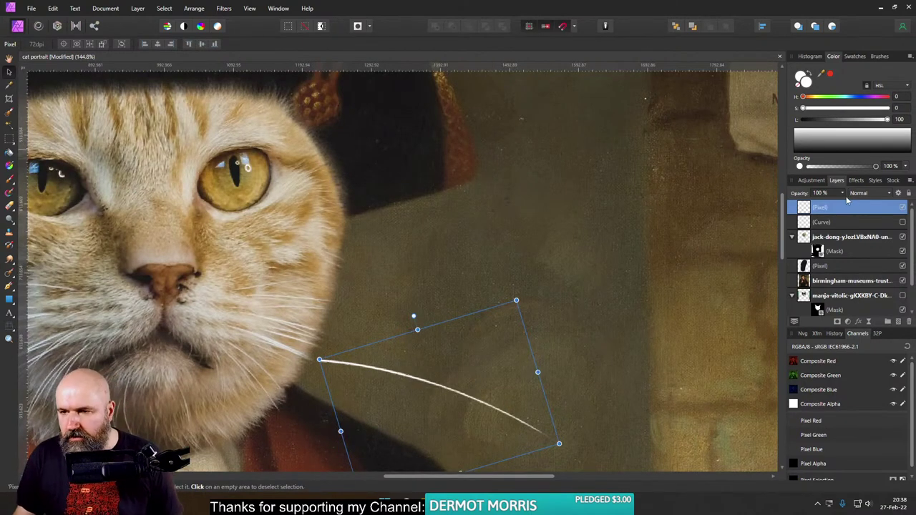
pyautogui.moveTo(847, 202); pyautogui.dragTo(807, 204)
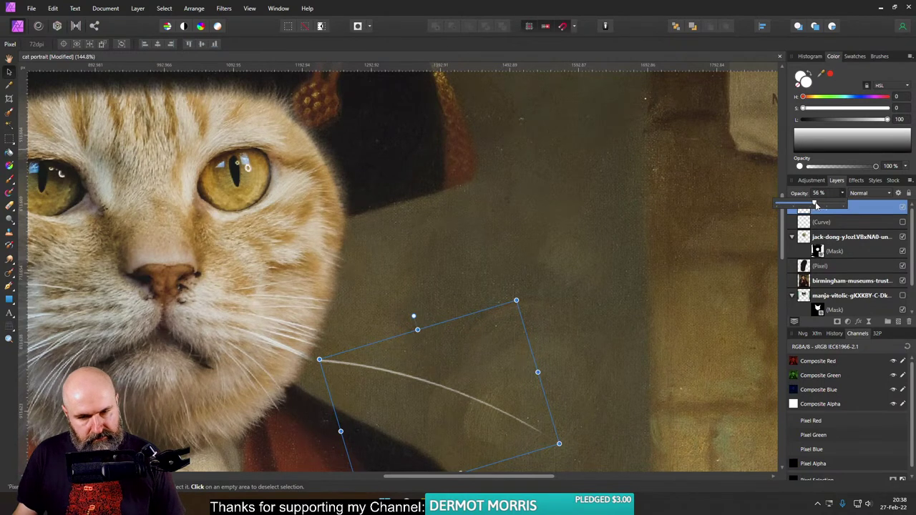
pyautogui.moveTo(829, 205); pyautogui.dragTo(852, 208)
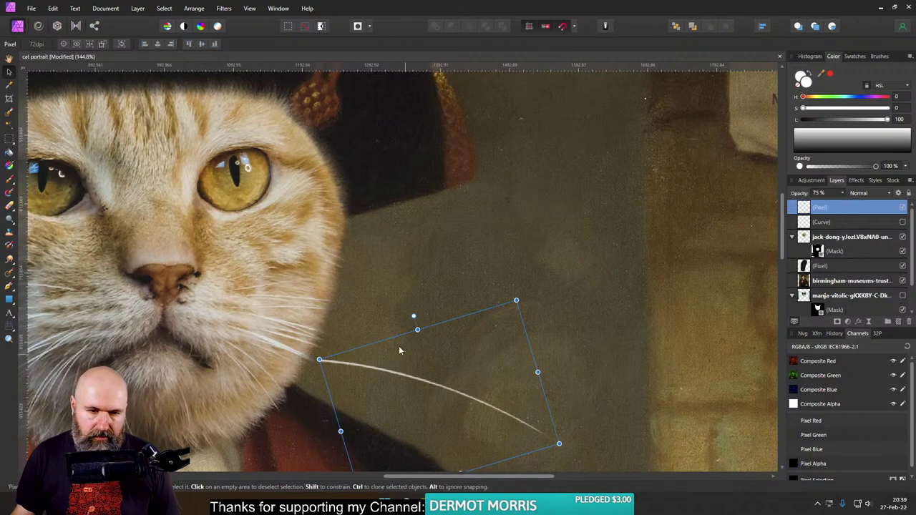
# Step: Move the whisker onto the cat's cheek and settle its angle close to level
pyautogui.moveTo(386, 371); pyautogui.dragTo(297, 340)
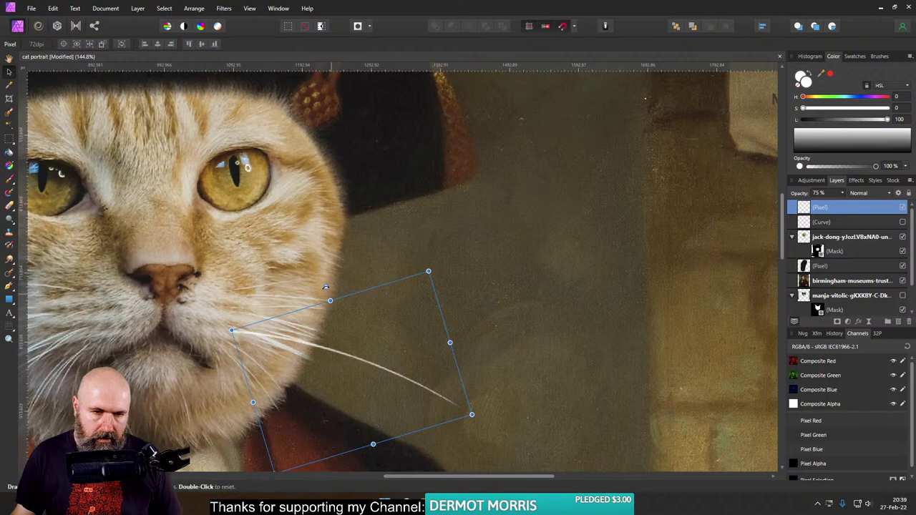
pyautogui.moveTo(326, 287)
pyautogui.mouseDown()
pyautogui.moveTo(390, 271)
pyautogui.moveTo(354, 266)
pyautogui.moveTo(354, 276)
pyautogui.mouseUp()
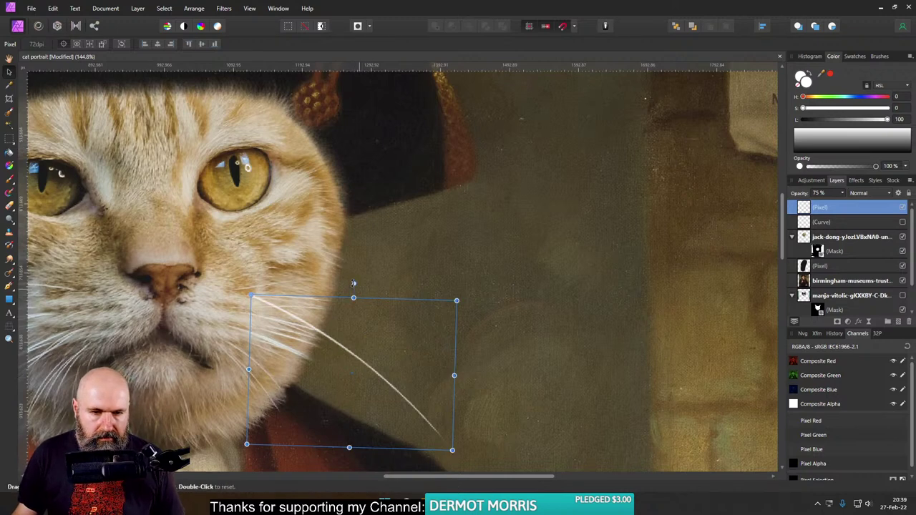
pyautogui.moveTo(352, 284); pyautogui.dragTo(349, 260)
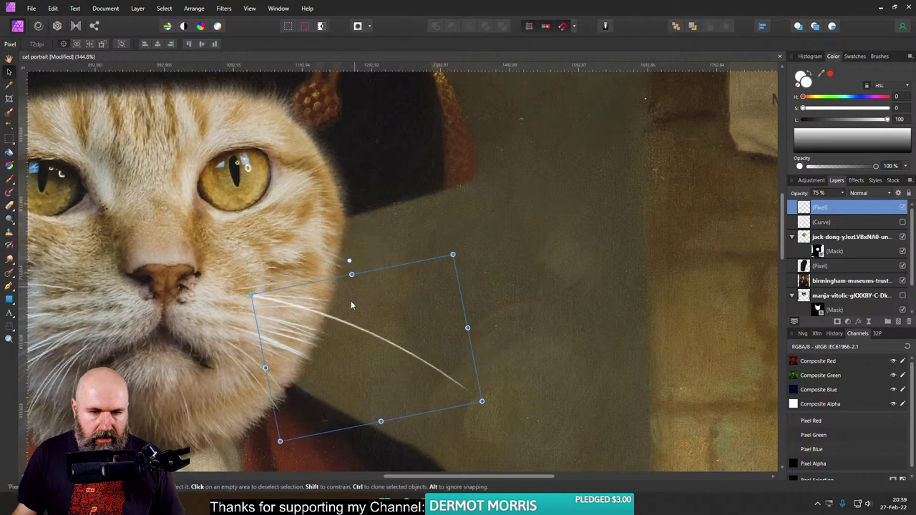
pyautogui.moveTo(347, 322); pyautogui.dragTo(335, 360)
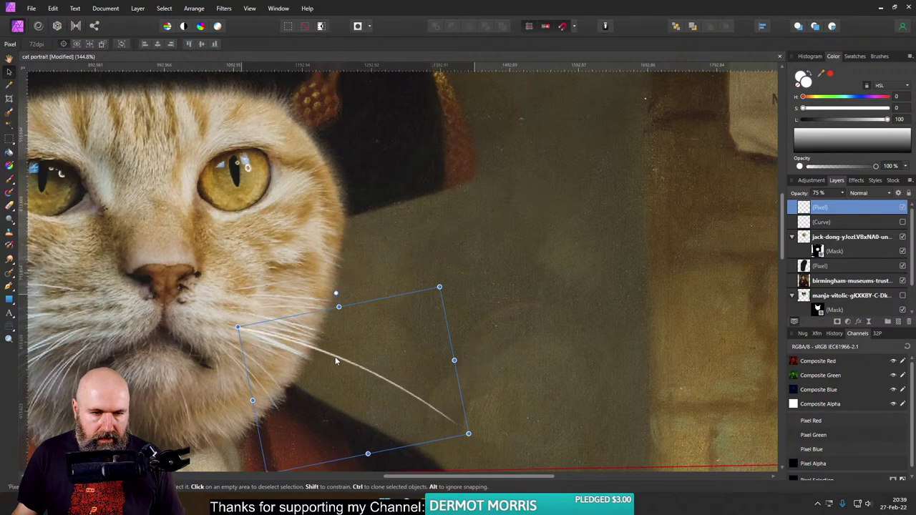
pyautogui.moveTo(335, 293); pyautogui.dragTo(341, 310)
pyautogui.moveTo(317, 364); pyautogui.dragTo(338, 349)
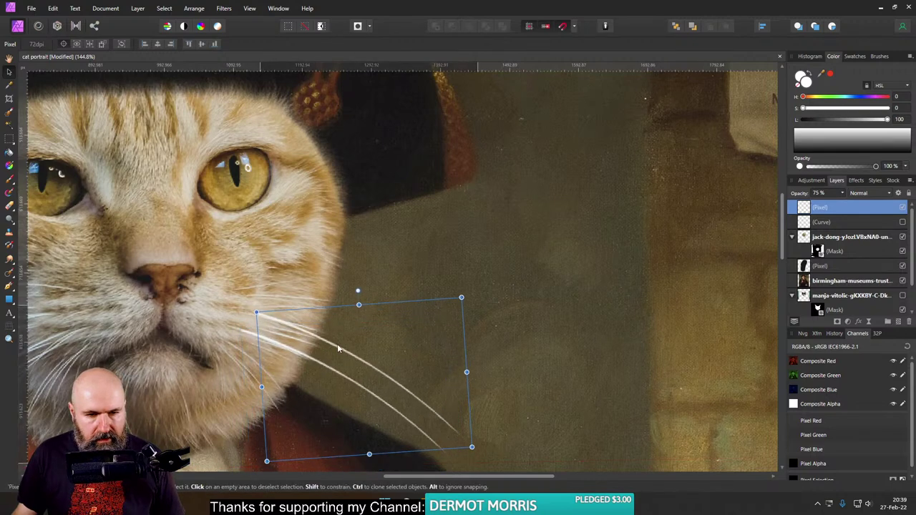
# Step: Duplicate the whisker with Ctrl+J, tilt the copy, and clone further copies along the cheek
pyautogui.hotkey('ctrl', 'j')
pyautogui.moveTo(358, 290); pyautogui.dragTo(356, 282)
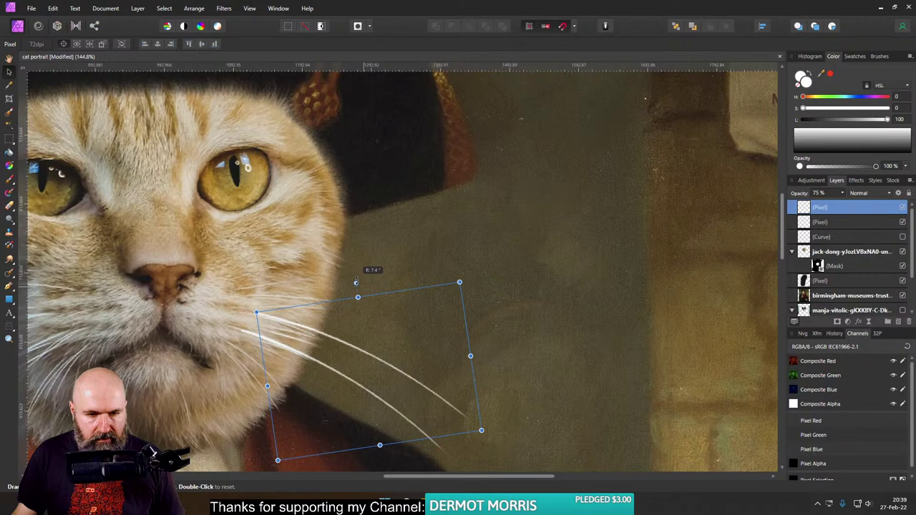
pyautogui.moveTo(284, 343); pyautogui.dragTo(293, 342)
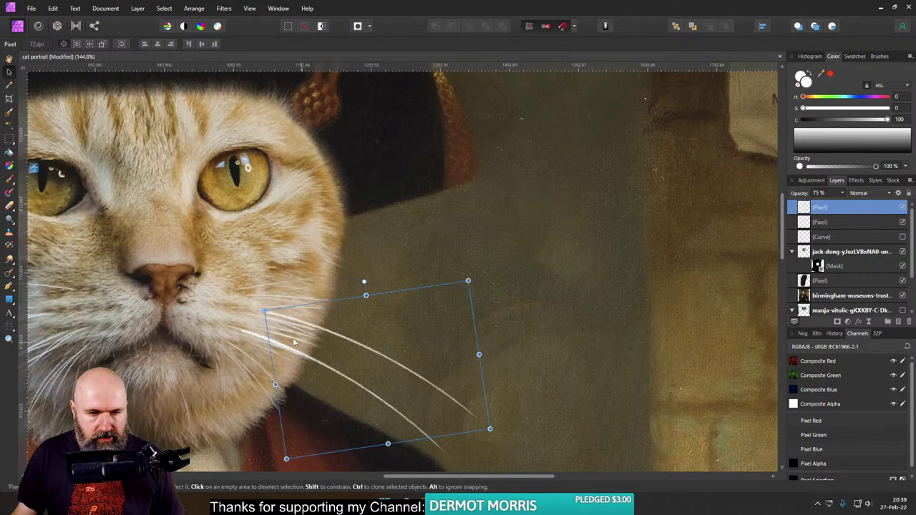
pyautogui.scroll(5, 293, 342)
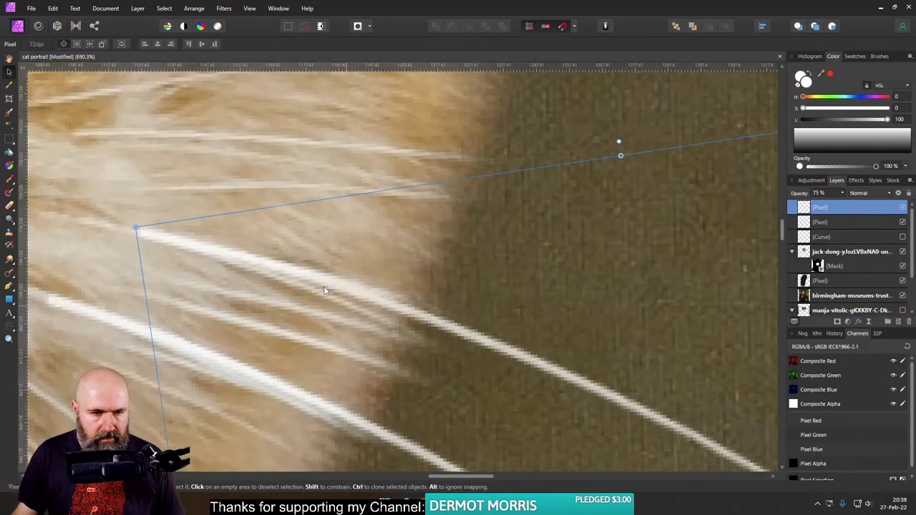
pyautogui.moveTo(324, 290); pyautogui.dragTo(276, 194)
pyautogui.hscroll(-3, 280, 232)
pyautogui.scroll(-1, 377, 224)
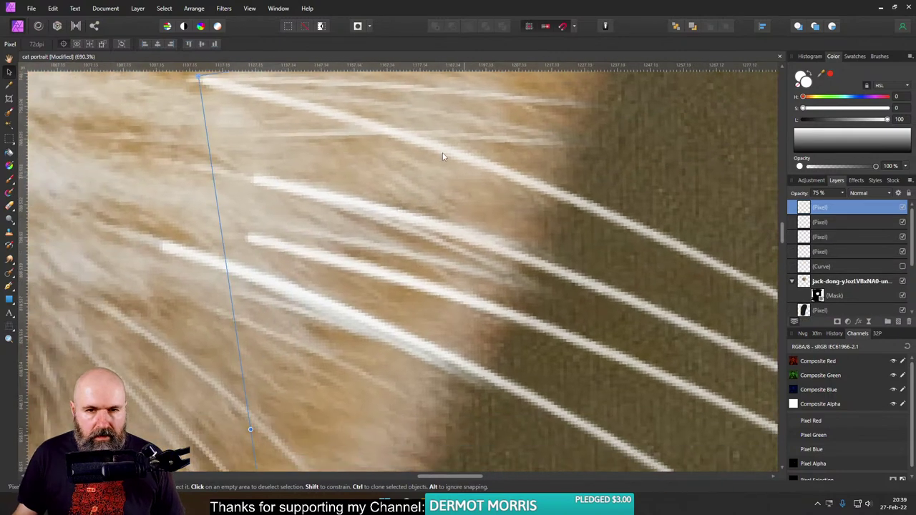
pyautogui.moveTo(442, 156)
pyautogui.mouseDown()
pyautogui.moveTo(321, 390)
pyautogui.moveTo(343, 372)
pyautogui.moveTo(413, 379)
pyautogui.mouseUp()
# Step: Rotate each whisker copy to a slightly different drooping angle
pyautogui.scroll(-5, 414, 379)
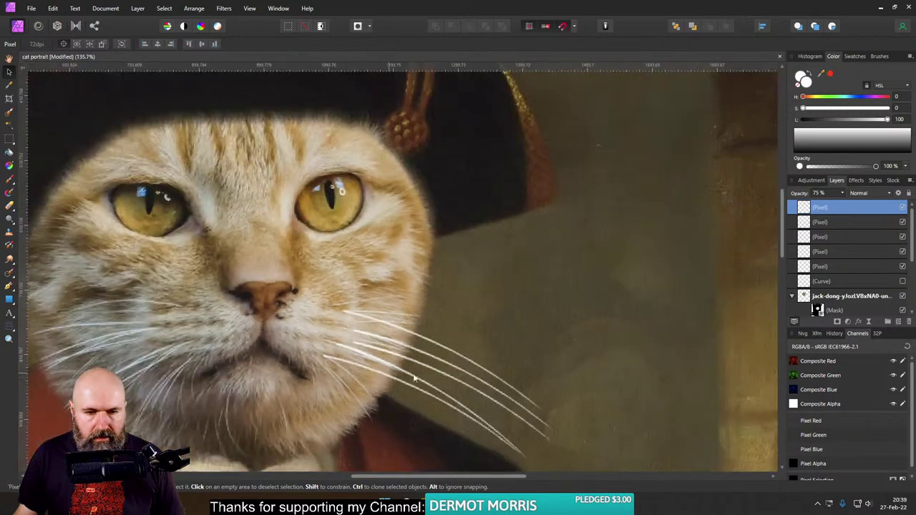
pyautogui.scroll(-1, 414, 380)
pyautogui.moveTo(420, 293); pyautogui.dragTo(449, 329)
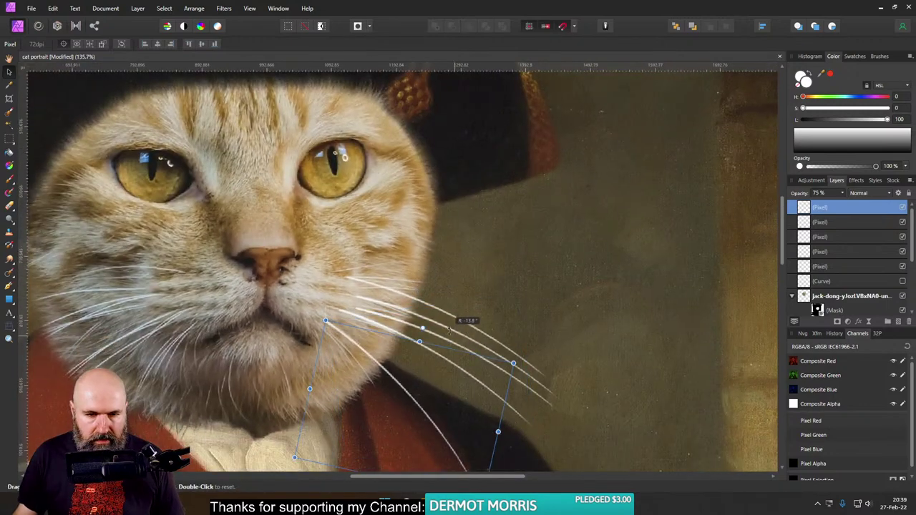
pyautogui.click(412, 301)
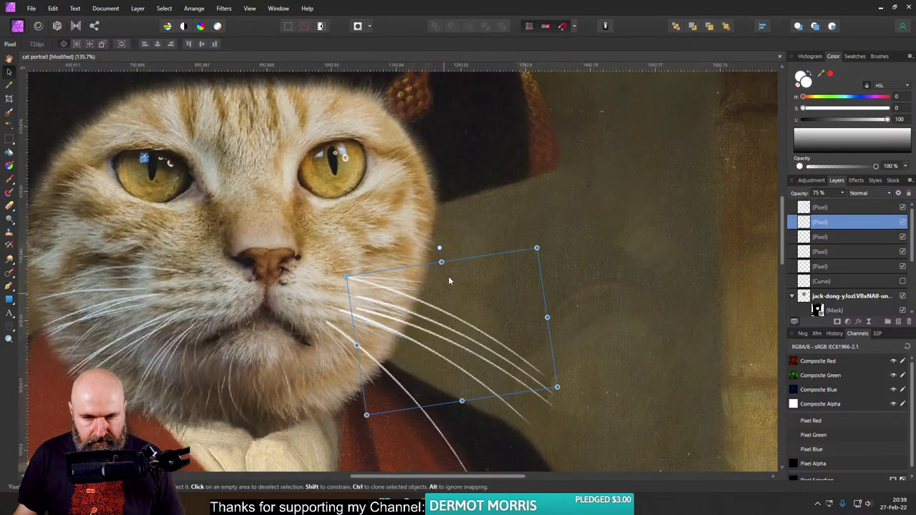
pyautogui.moveTo(441, 247); pyautogui.dragTo(430, 227)
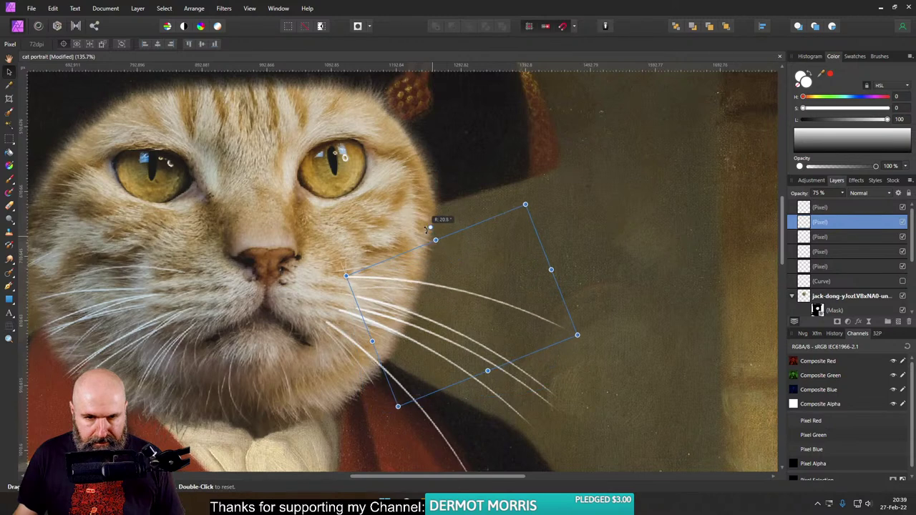
pyautogui.click(434, 328)
pyautogui.moveTo(449, 260)
pyautogui.mouseDown()
pyautogui.moveTo(454, 275)
pyautogui.moveTo(450, 267)
pyautogui.mouseUp()
# Step: Rotate one whisker strand about 2.7 degrees and shorten it
pyautogui.click(432, 335)
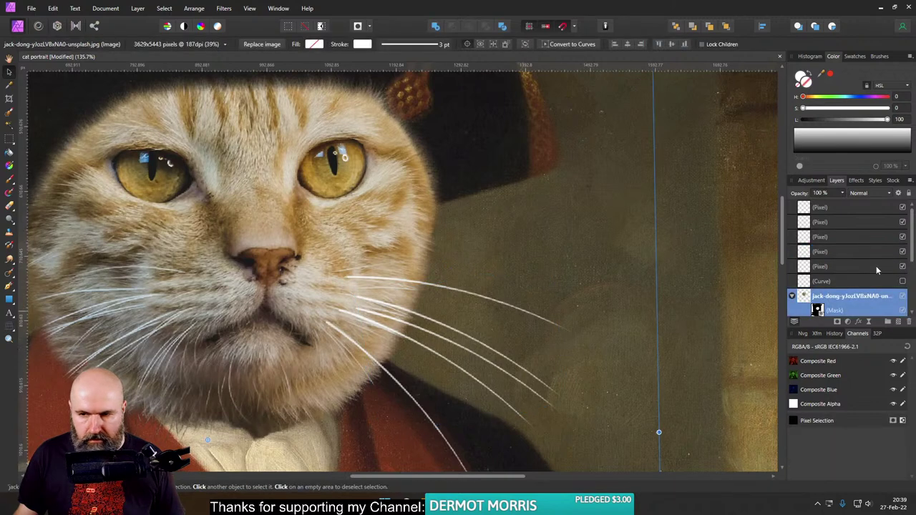
pyautogui.click(823, 267)
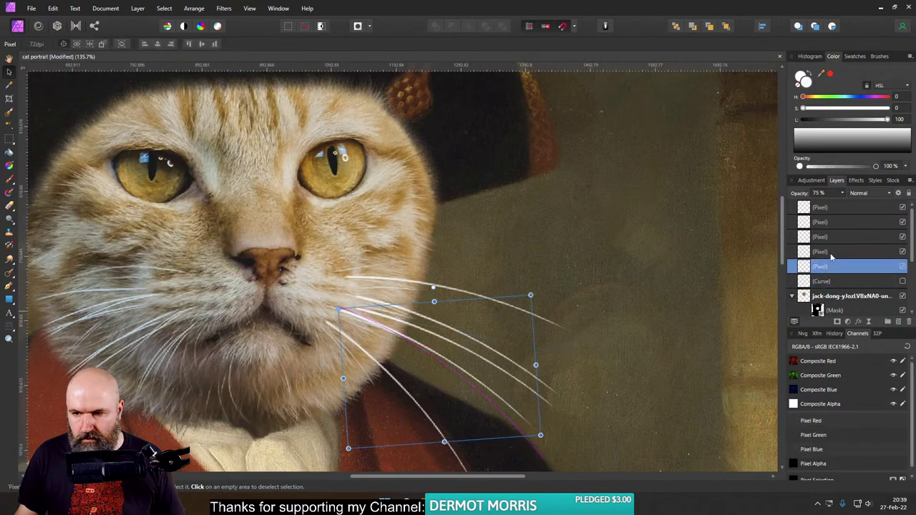
pyautogui.click(825, 253)
pyautogui.moveTo(452, 272)
pyautogui.mouseDown()
pyautogui.moveTo(476, 266)
pyautogui.moveTo(451, 268)
pyautogui.mouseUp()
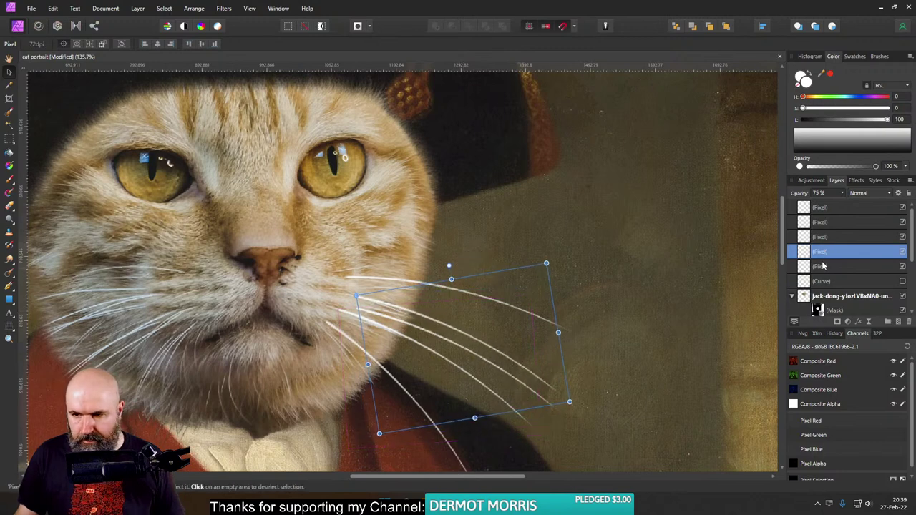
pyautogui.click(815, 239)
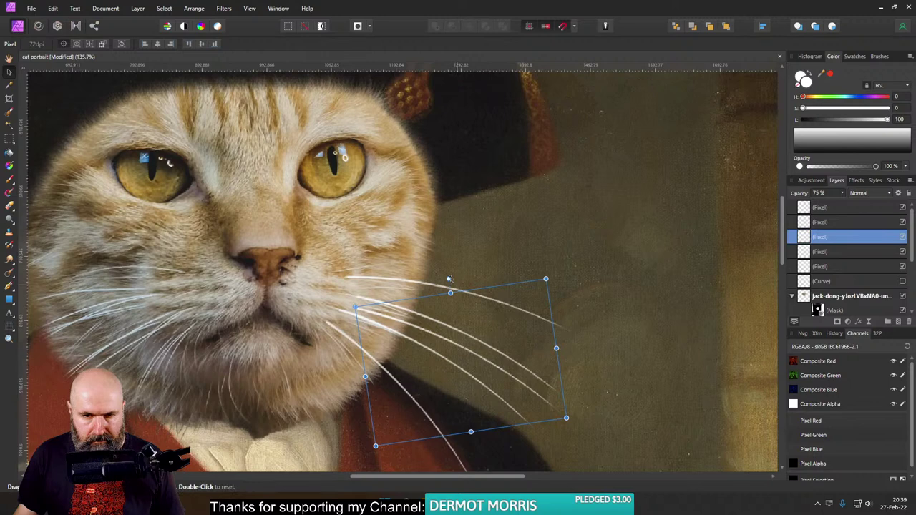
pyautogui.moveTo(451, 289); pyautogui.dragTo(450, 282)
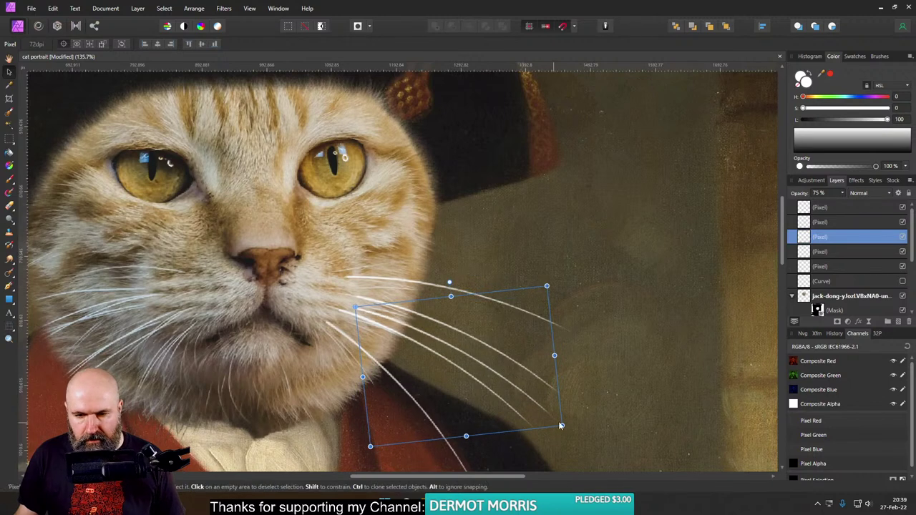
pyautogui.moveTo(563, 426); pyautogui.dragTo(522, 398)
# Step: Resize another whisker strand and reposition the top whisker
pyautogui.click(809, 224)
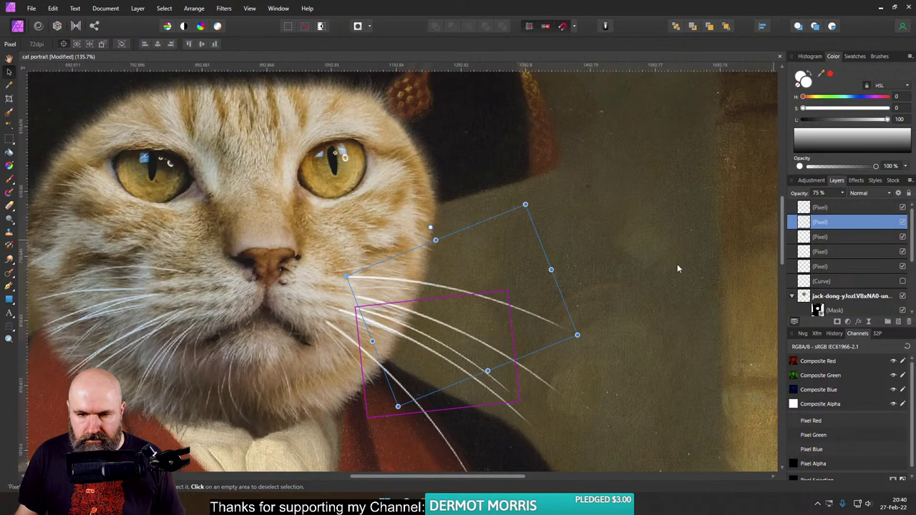
pyautogui.moveTo(579, 337); pyautogui.dragTo(547, 324)
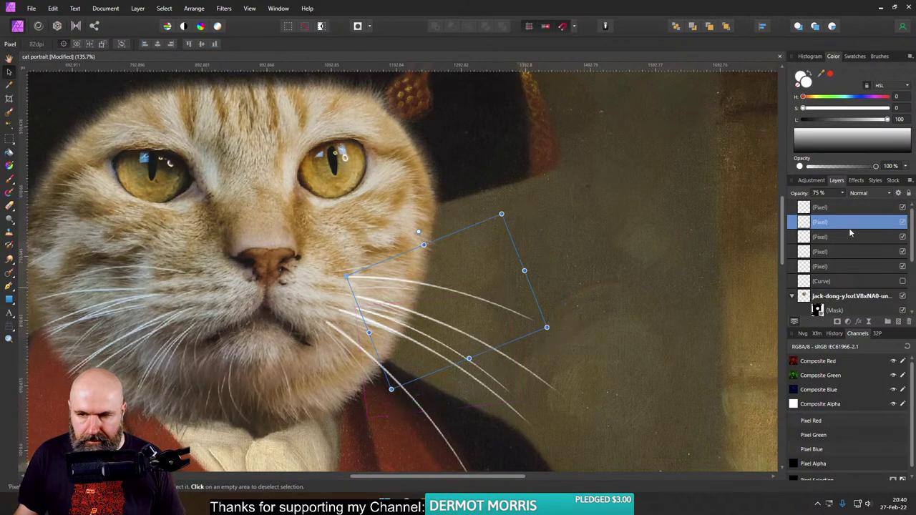
pyautogui.click(807, 208)
pyautogui.scroll(-4, 510, 409)
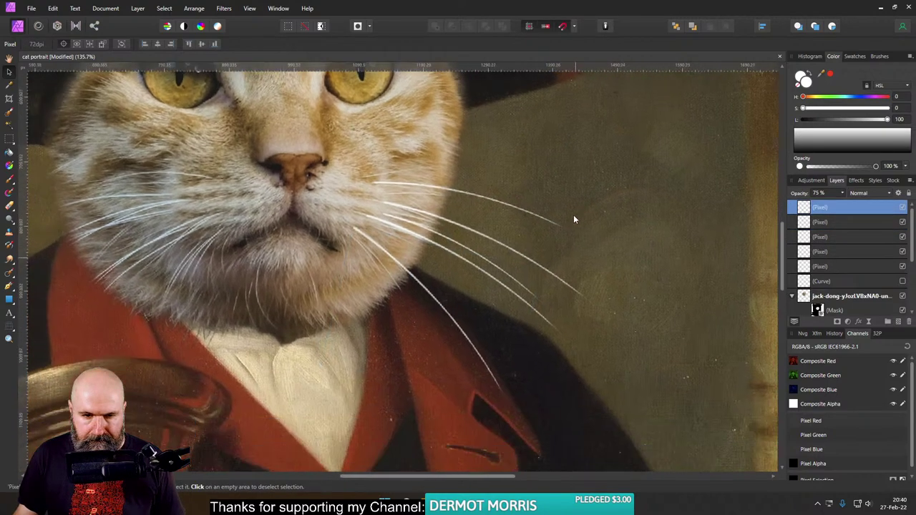
pyautogui.moveTo(512, 359); pyautogui.dragTo(473, 315)
# Step: Step through the whisker layers to review each strand, including the one at 44% opacity
pyautogui.click(811, 237)
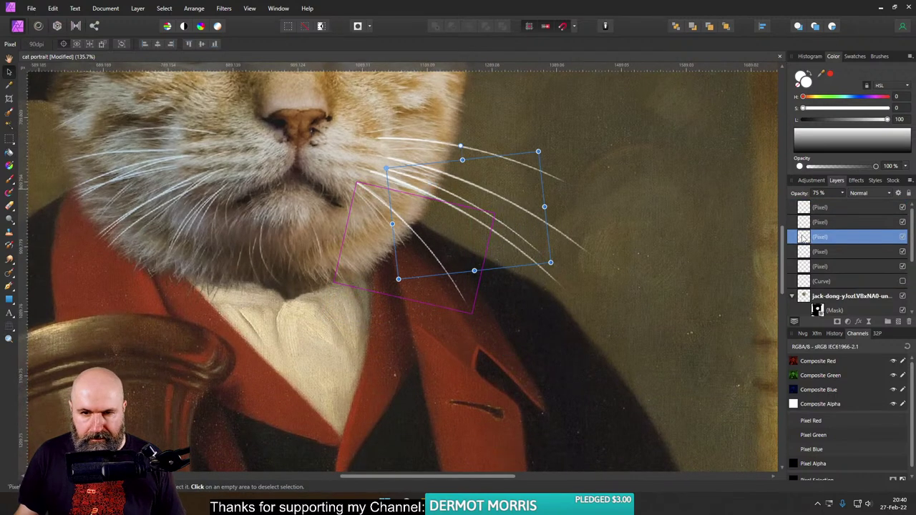
pyautogui.click(809, 222)
pyautogui.click(809, 237)
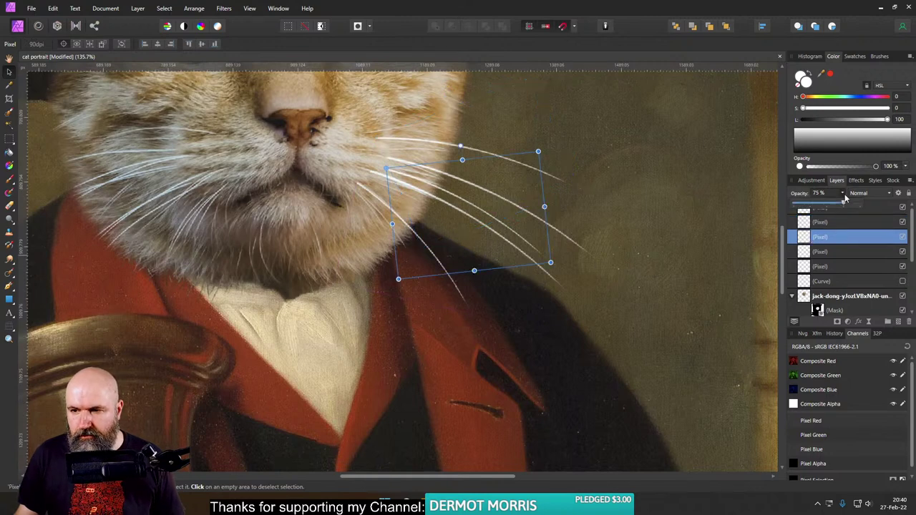
pyautogui.click(806, 222)
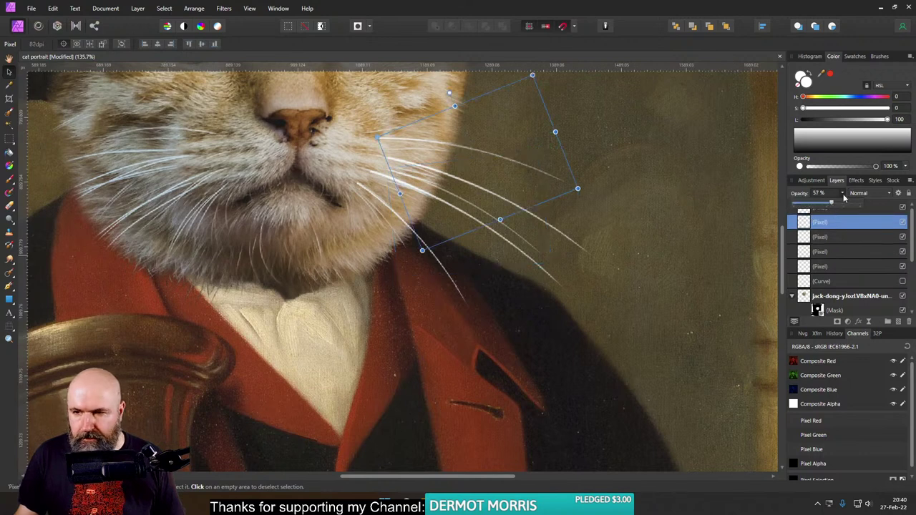
pyautogui.click(543, 220)
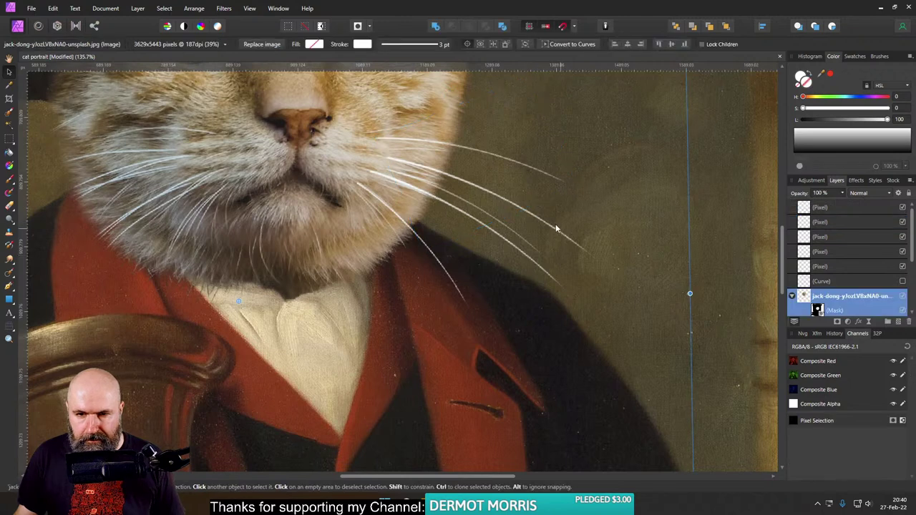
pyautogui.click(806, 281)
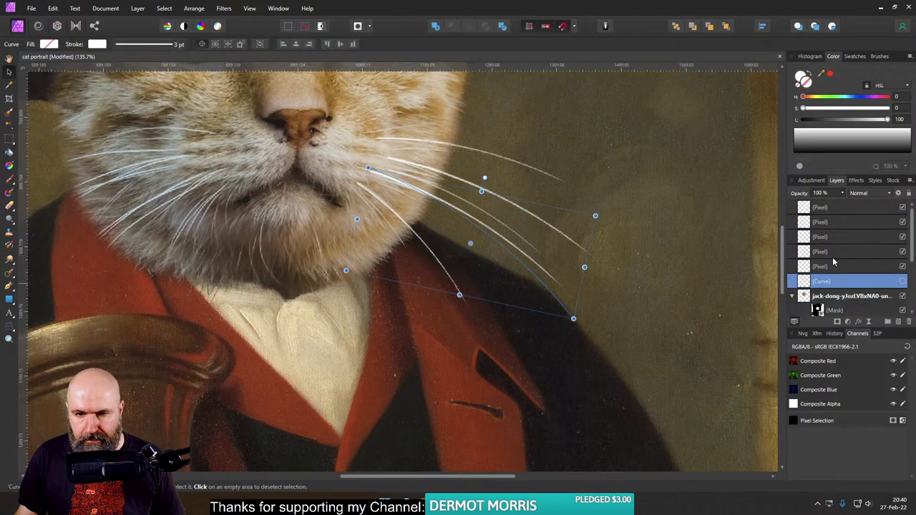
pyautogui.click(806, 266)
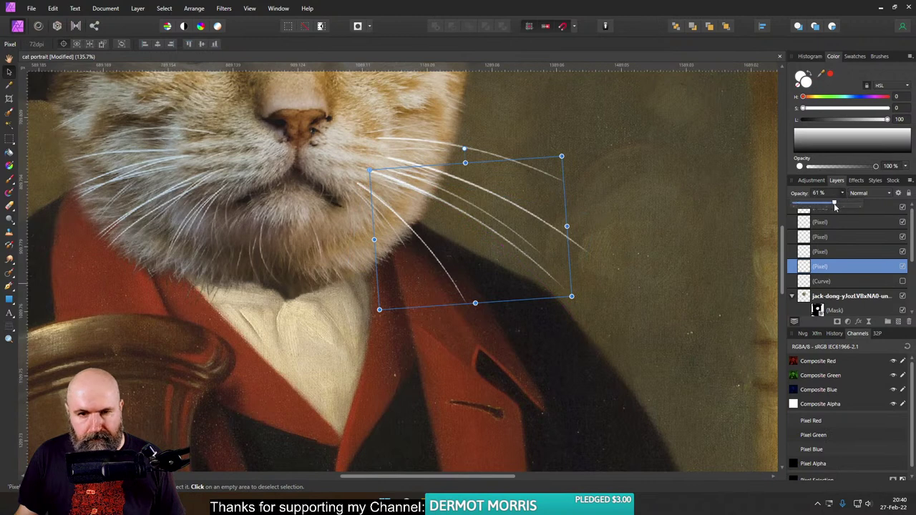
pyautogui.click(807, 252)
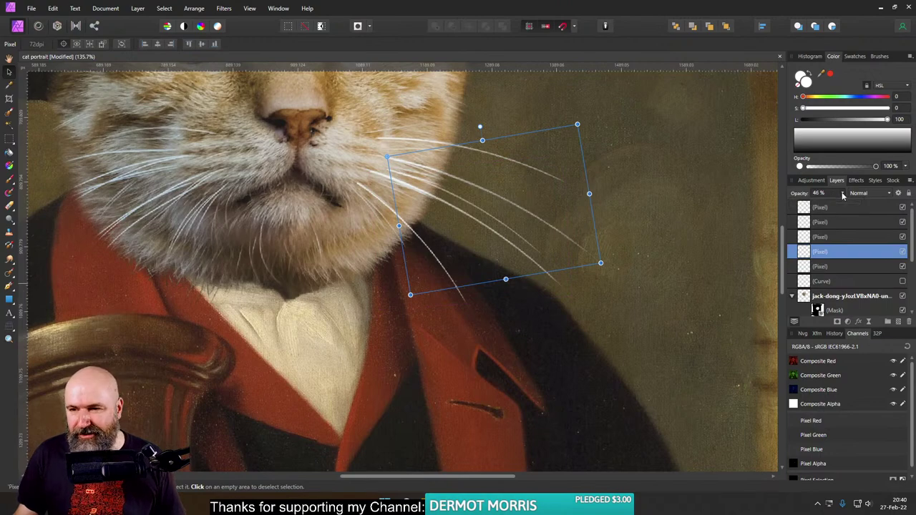
pyautogui.click(806, 237)
# Step: Zoom out to the full portrait and Shift-select all five whisker Pixel layers
pyautogui.hotkey('ctrl', '0')
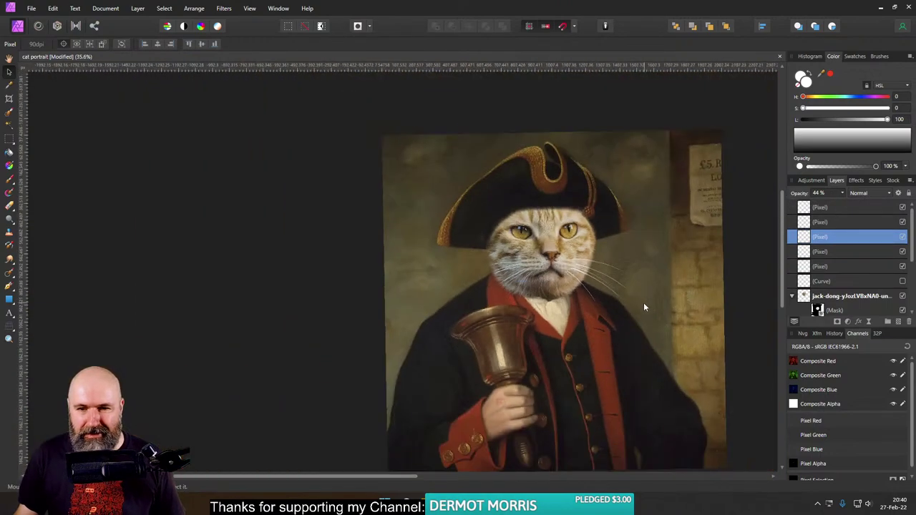
pyautogui.scroll(3, 652, 306)
pyautogui.click(448, 325)
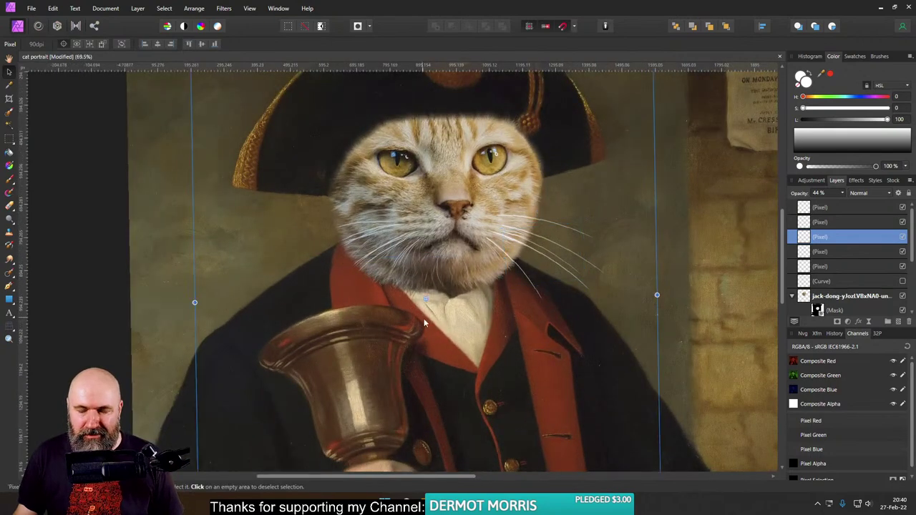
pyautogui.scroll(3, 544, 288)
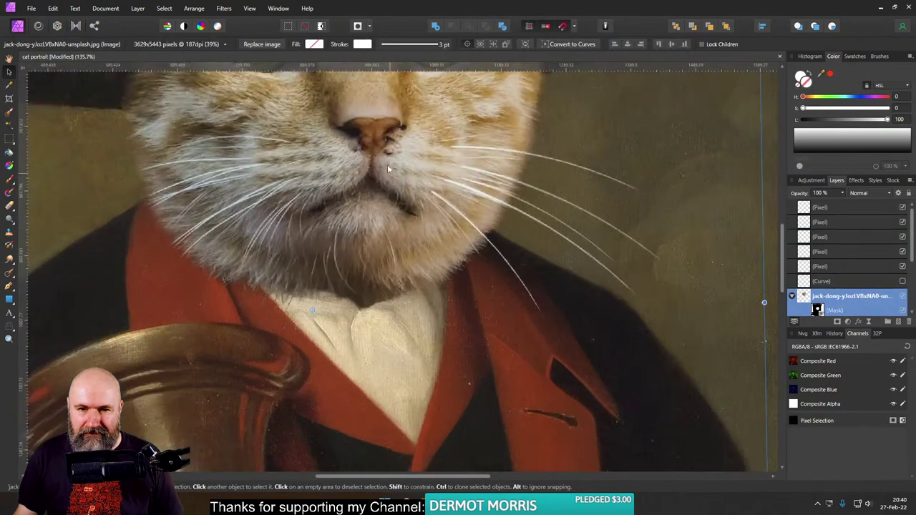
pyautogui.click(822, 266)
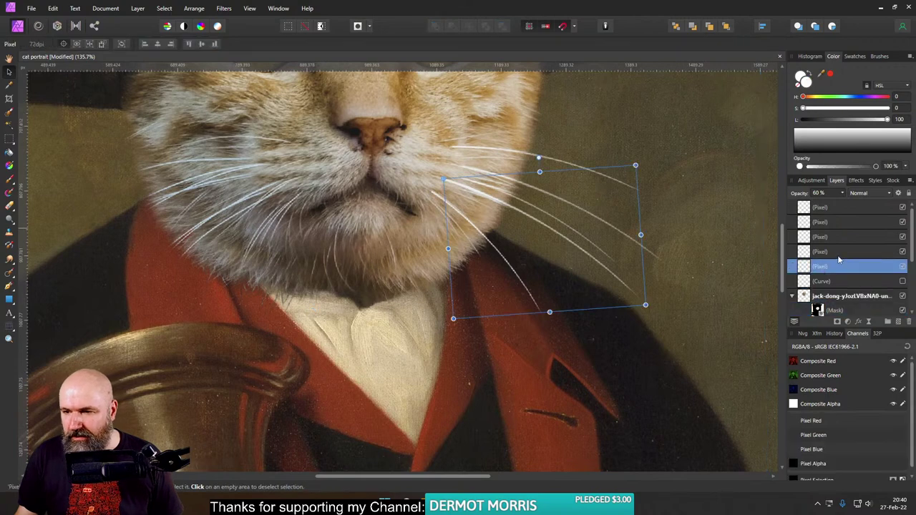
pyautogui.keyDown('shift'); pyautogui.click(829, 220); pyautogui.keyUp('shift')
pyautogui.keyDown('shift'); pyautogui.click(832, 208); pyautogui.keyUp('shift')
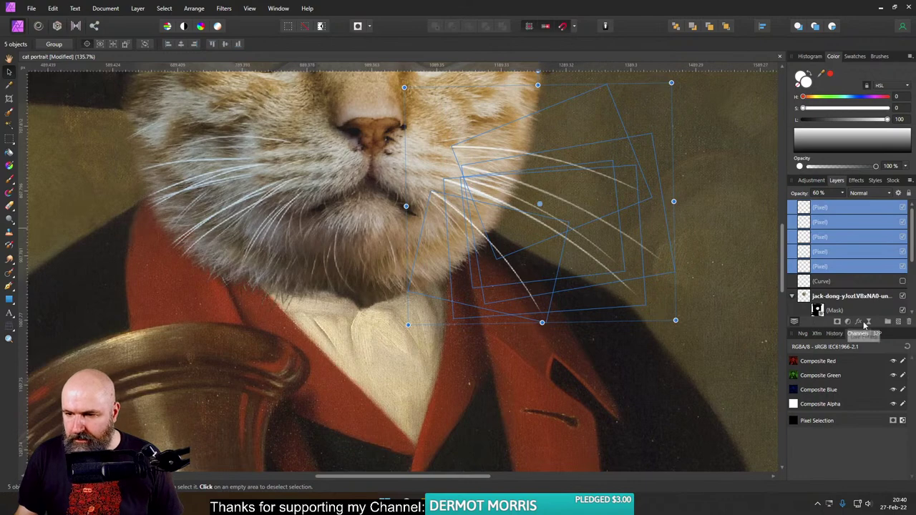
# Step: Group the five whisker layers with Ctrl+G and add a mask to the group
pyautogui.hotkey('ctrl', 'g')
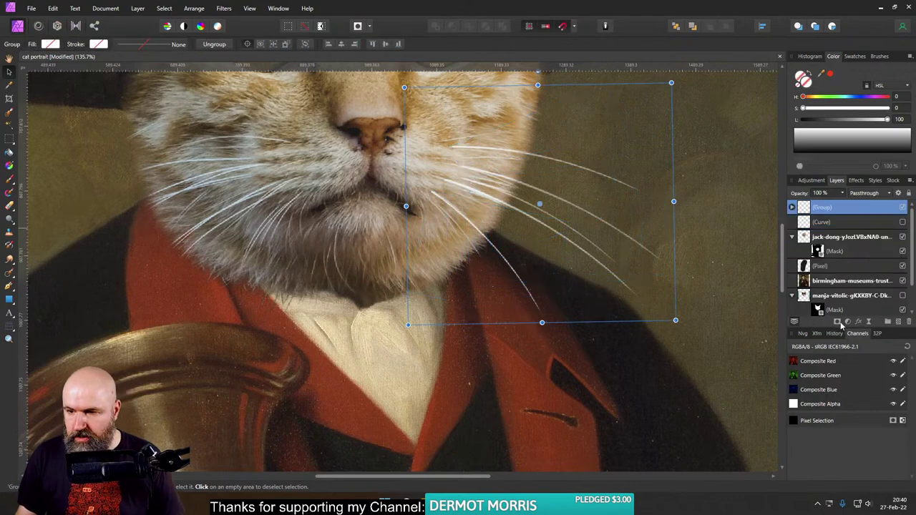
pyautogui.click(837, 322)
pyautogui.click(793, 207)
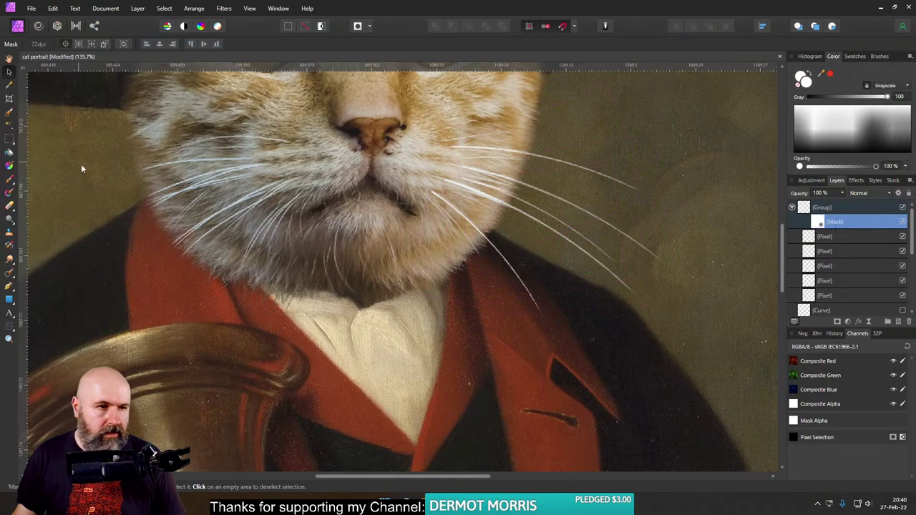
# Step: Paint black at 47% brush opacity on the mask so the whiskers fade into the fur
pyautogui.click(9, 179)
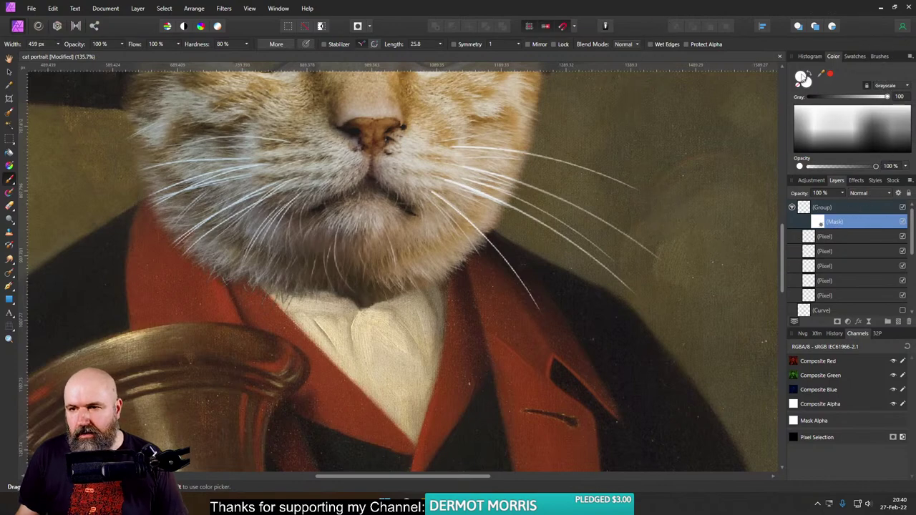
pyautogui.click(803, 77)
pyautogui.moveTo(779, 360); pyautogui.dragTo(596, 112)
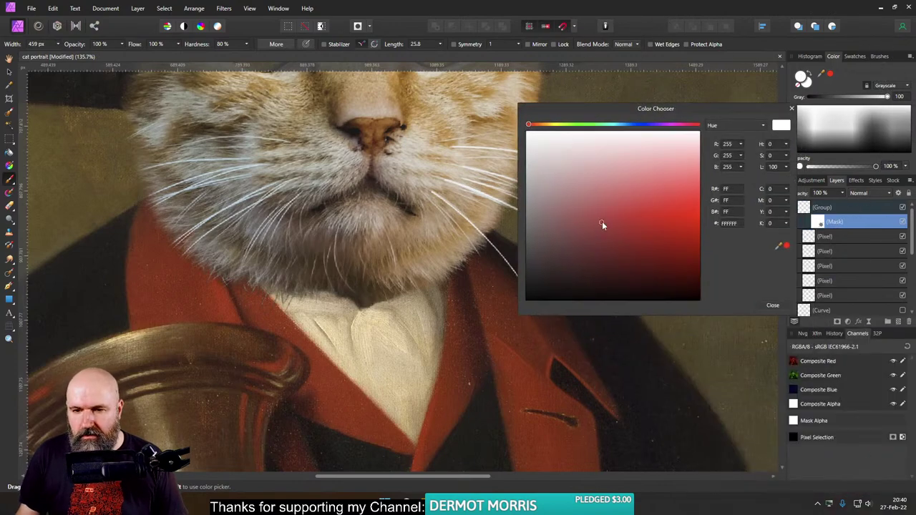
pyautogui.press('x')
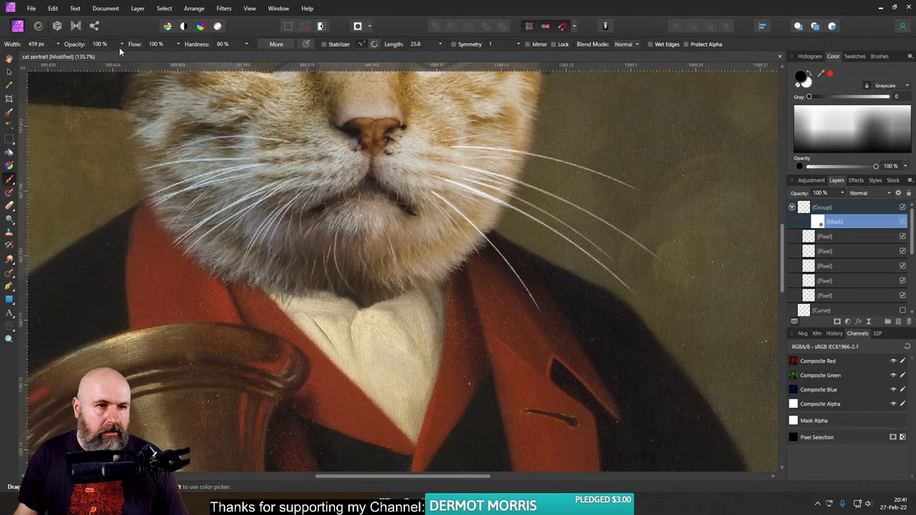
pyautogui.click(122, 45)
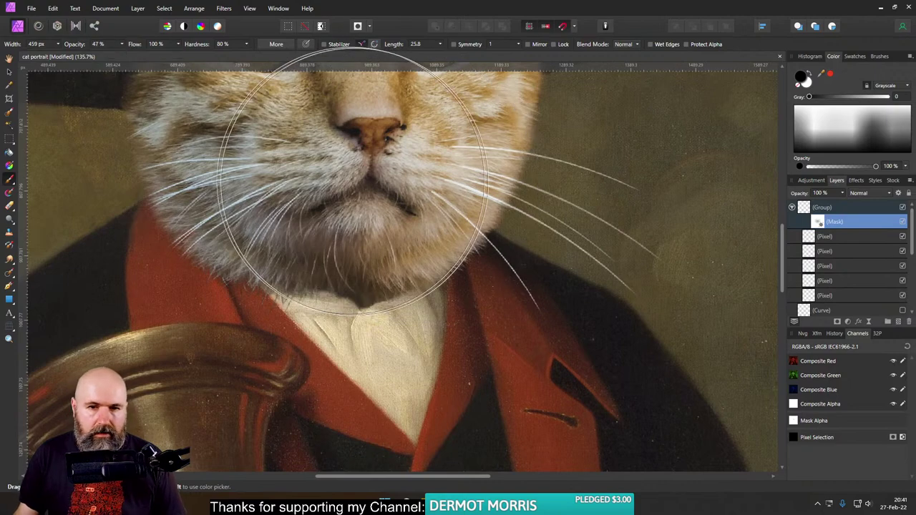
pyautogui.hotkey('ctrl', '0')
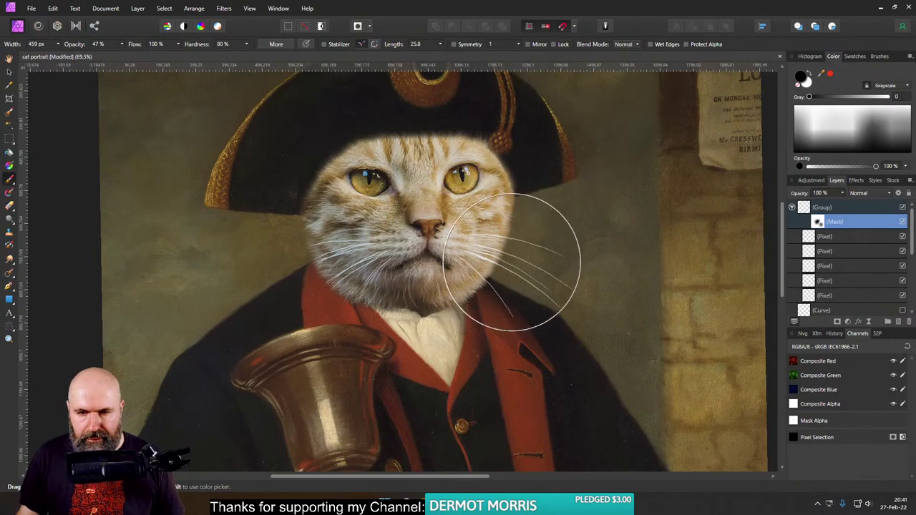
pyautogui.click(10, 72)
# Step: Add a Gaussian Blur effect with a 0 px radius to the whisker group
pyautogui.scroll(3, 483, 274)
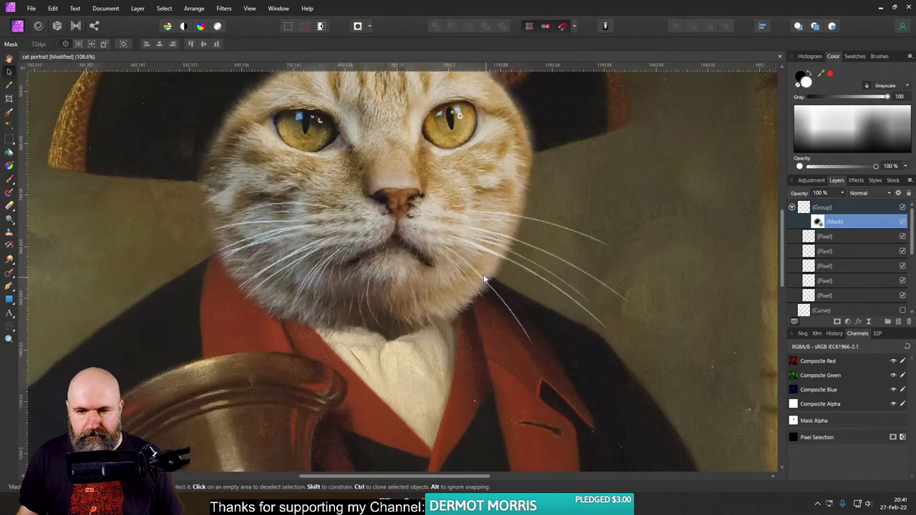
pyautogui.scroll(-5, 434, 268)
pyautogui.scroll(4, 454, 282)
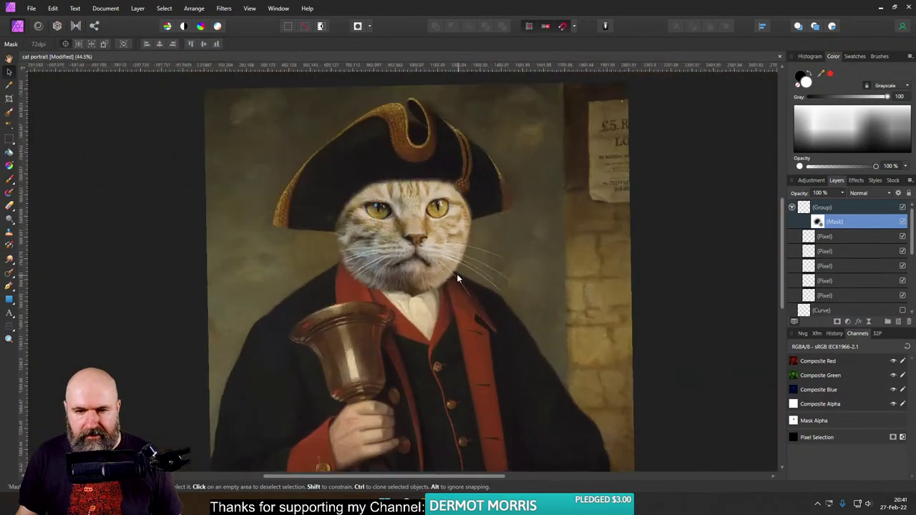
pyautogui.scroll(-3, 458, 273)
pyautogui.scroll(4, 465, 275)
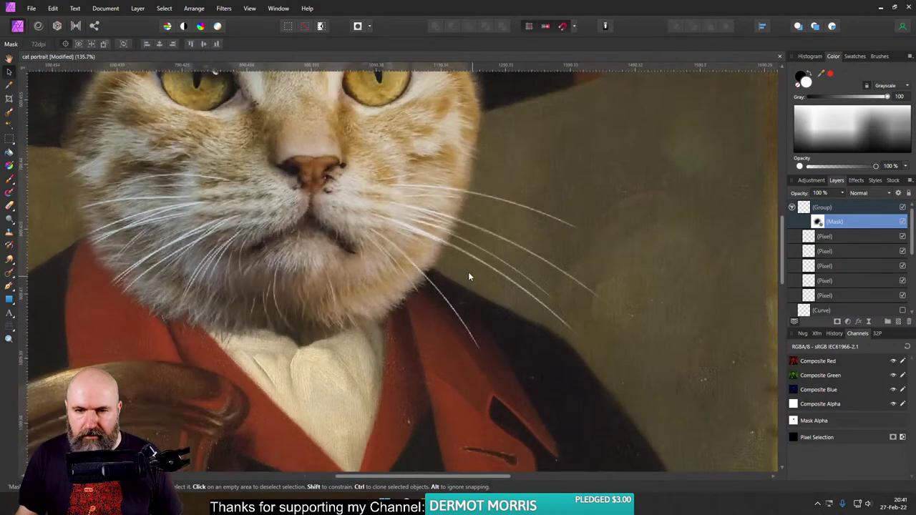
pyautogui.scroll(1, 451, 267)
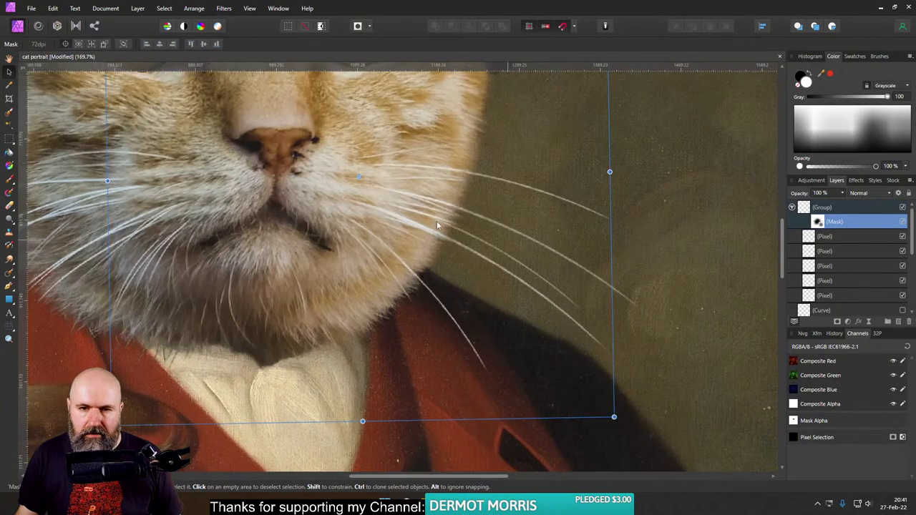
pyautogui.scroll(-3, 403, 240)
pyautogui.scroll(2, 404, 243)
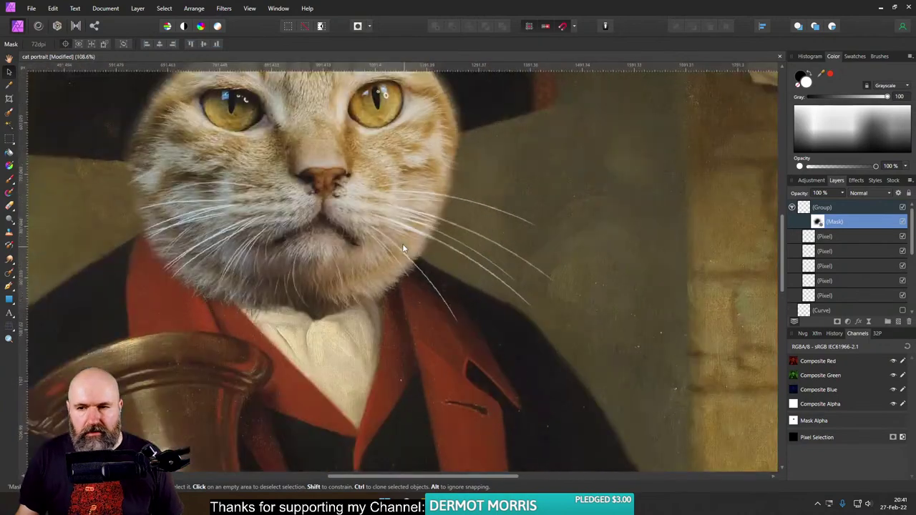
pyautogui.click(830, 209)
pyautogui.click(857, 180)
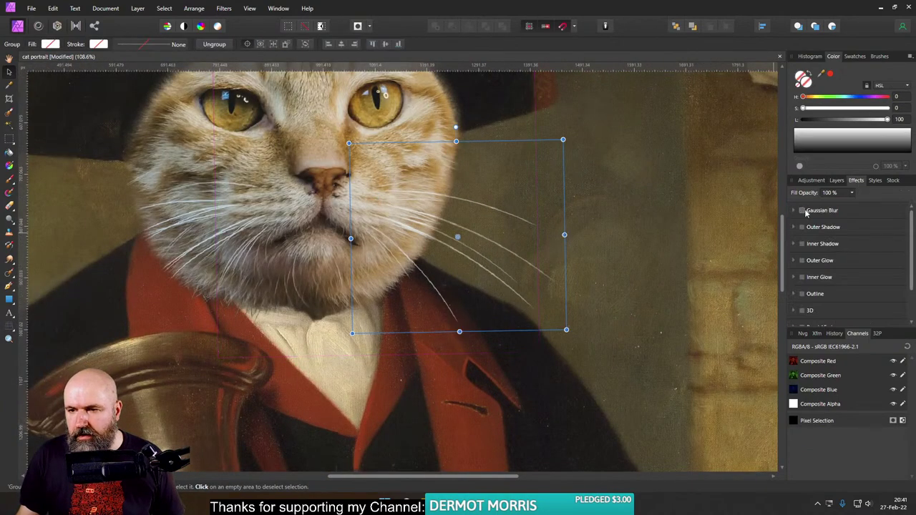
pyautogui.click(804, 210)
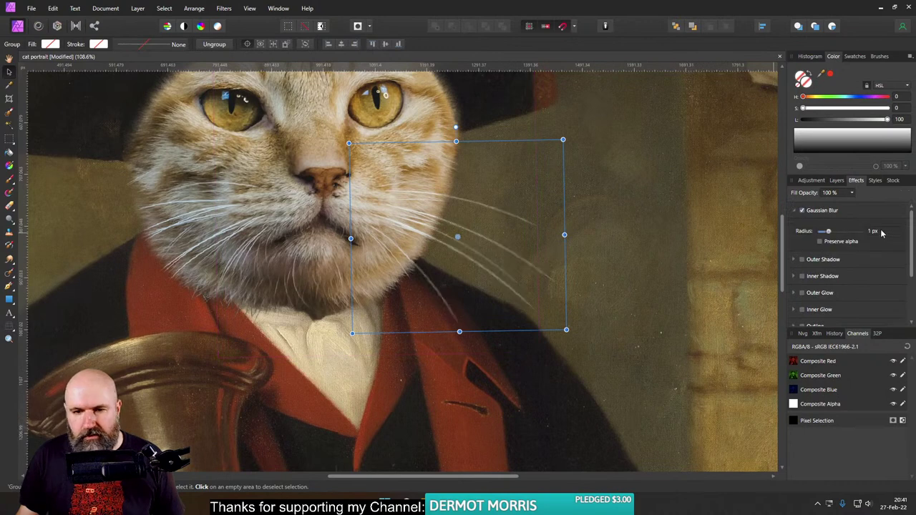
pyautogui.scroll(-1, 882, 232)
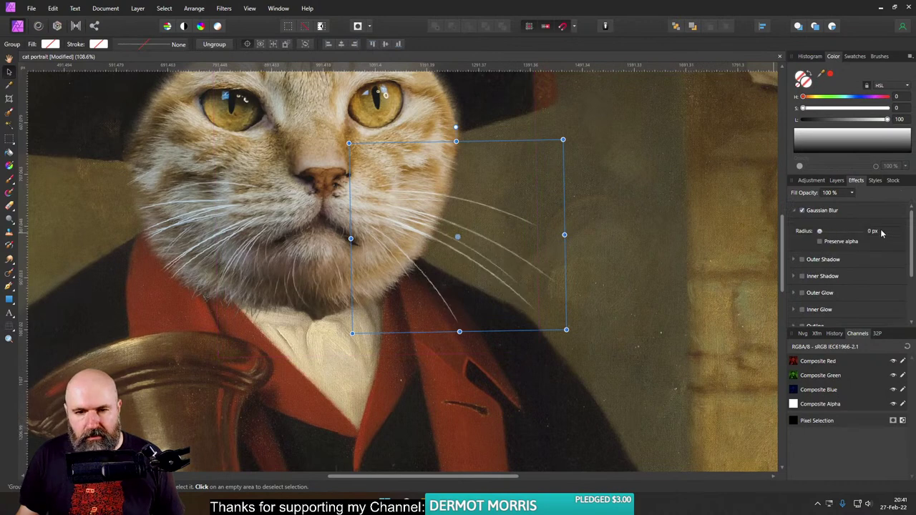
# Step: Rename the whisker group to 'Whiskers right'
pyautogui.click(837, 181)
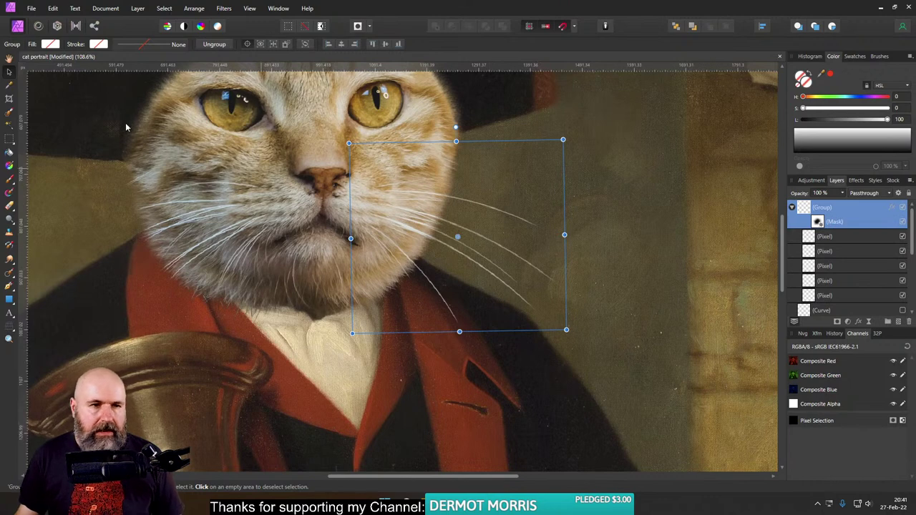
pyautogui.click(791, 207)
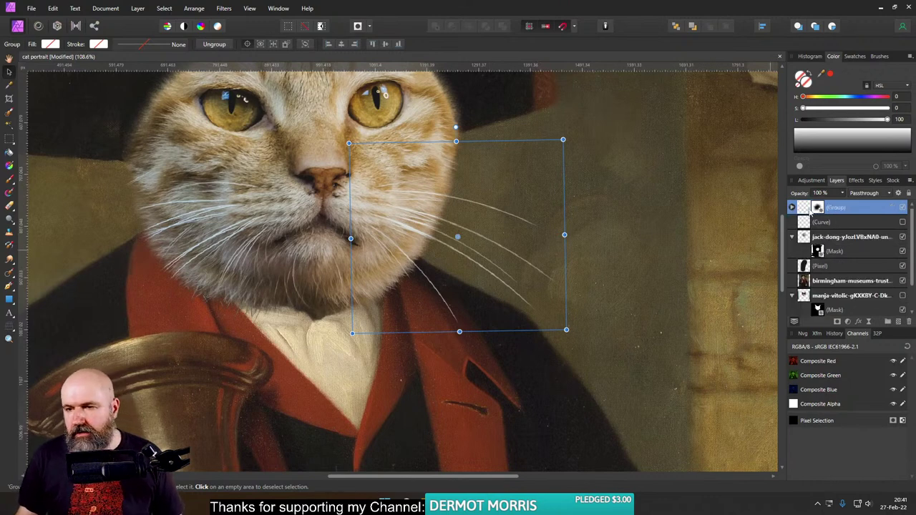
pyautogui.doubleClick(834, 207)
pyautogui.write('Whiskers right')
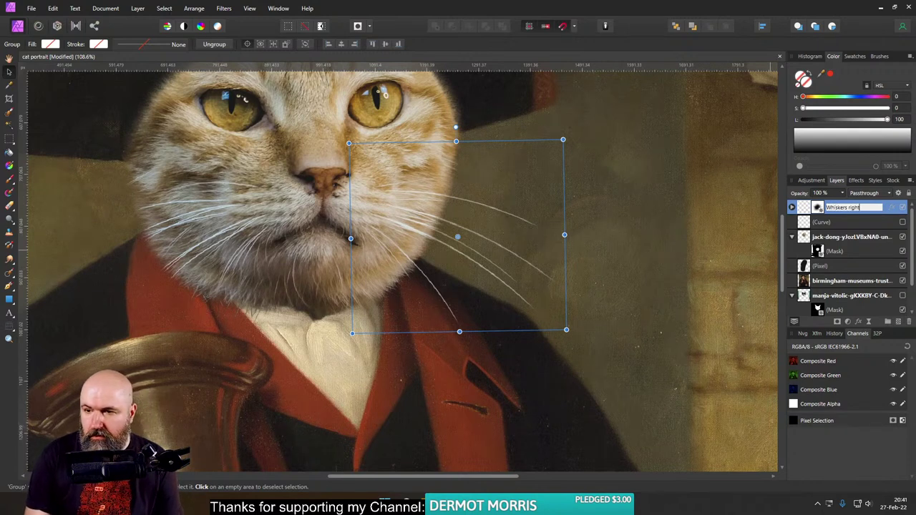
pyautogui.press('Return')
# Step: Duplicate the Whiskers right group and flip the copy horizontally
pyautogui.rightClick(806, 208)
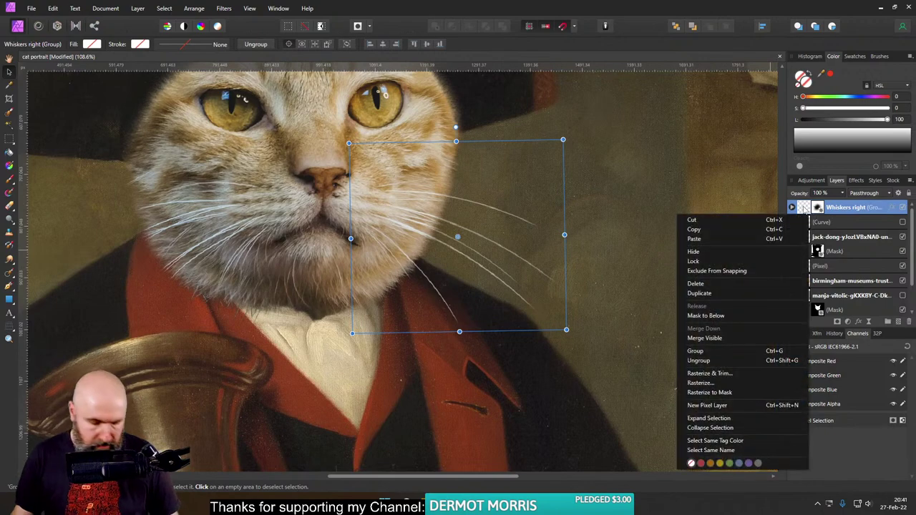
pyautogui.press('Escape')
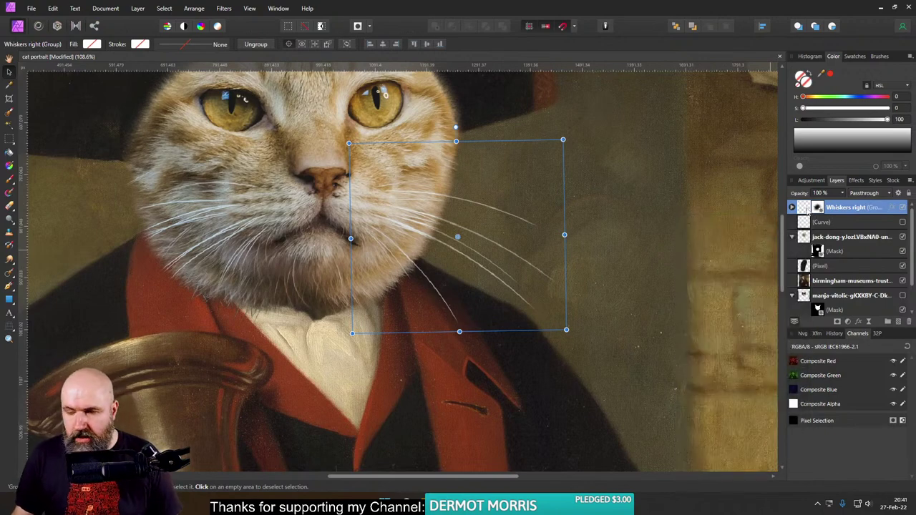
pyautogui.hotkey('ctrl', 'j')
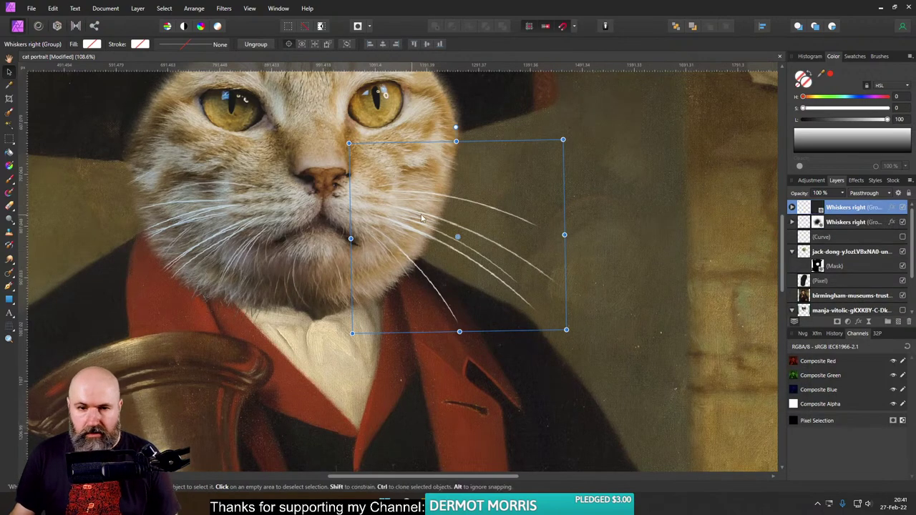
pyautogui.click(194, 9)
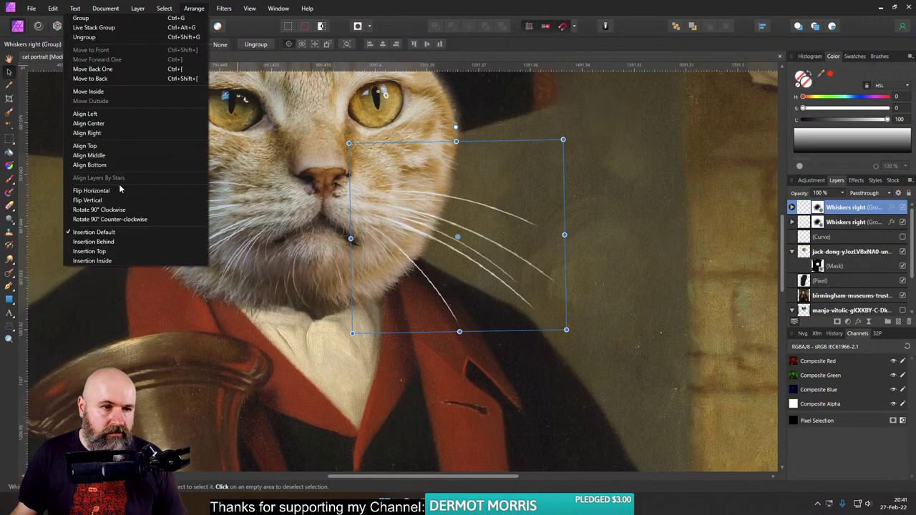
pyautogui.click(91, 190)
# Step: Drag the mirrored whiskers onto the cat's left cheek and nudge them into place
pyautogui.moveTo(513, 226); pyautogui.dragTo(192, 227)
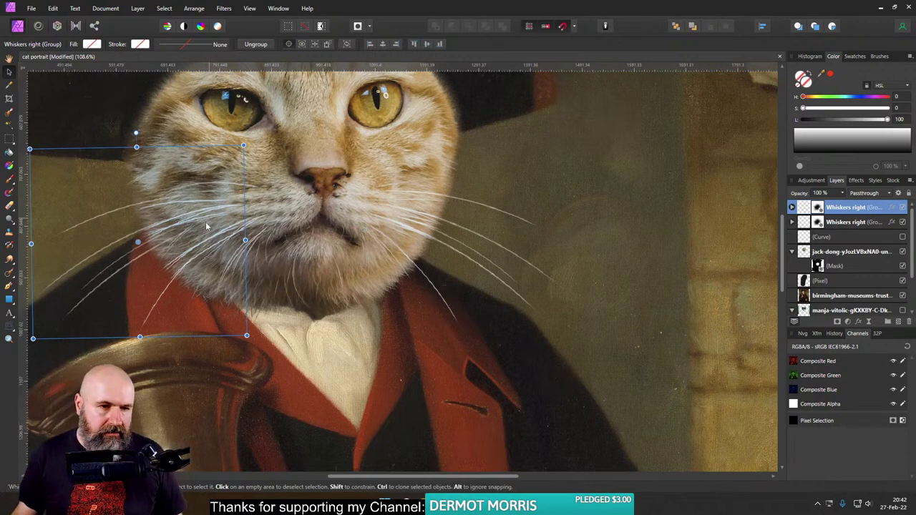
pyautogui.scroll(2, 204, 240)
pyautogui.hscroll(-3, 244, 253)
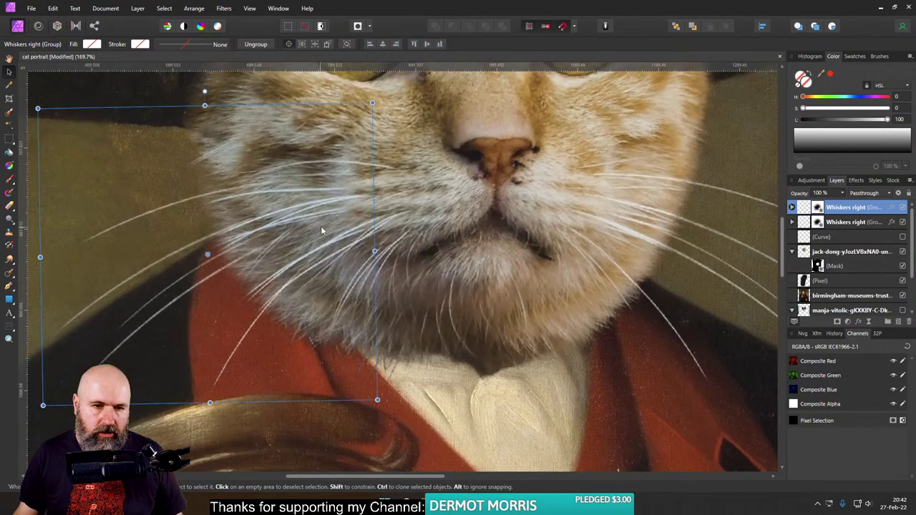
pyautogui.moveTo(321, 226); pyautogui.dragTo(305, 235)
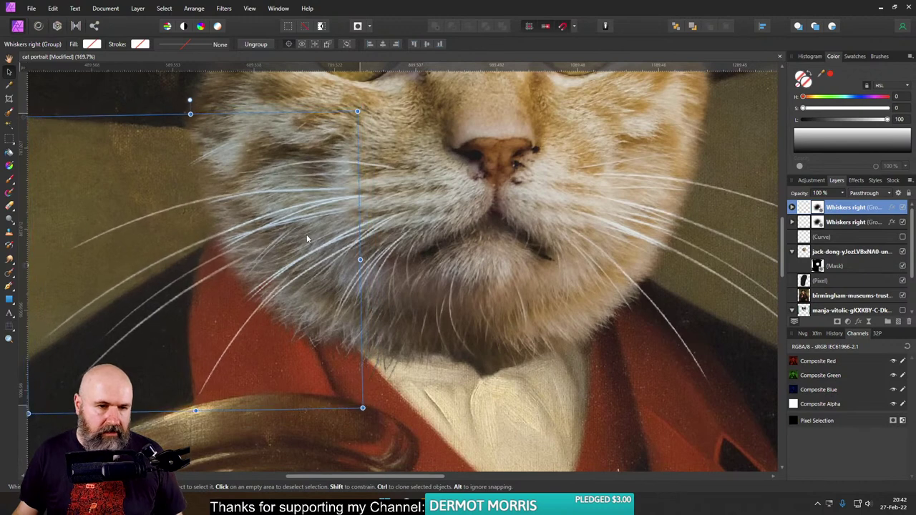
pyautogui.click(791, 207)
# Step: Tilt and resize the first two strands of the mirrored whisker group
pyautogui.click(820, 237)
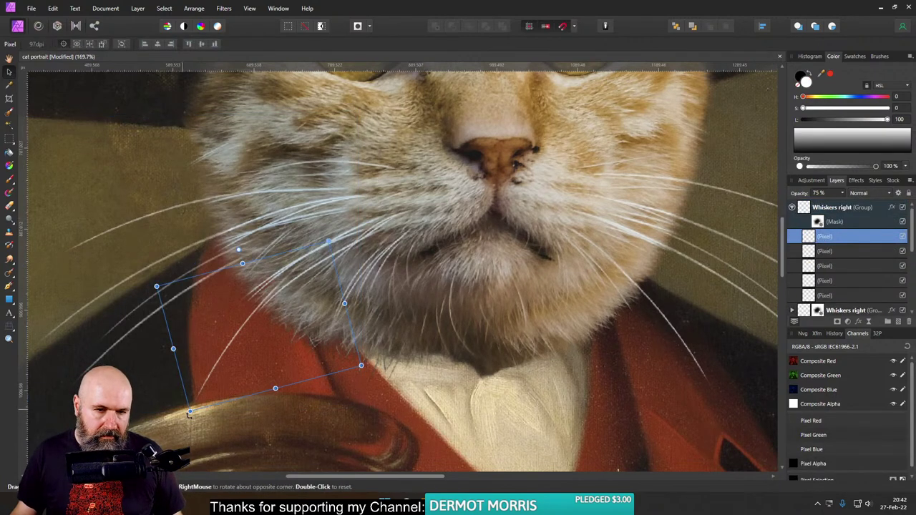
pyautogui.moveTo(190, 413); pyautogui.dragTo(164, 403)
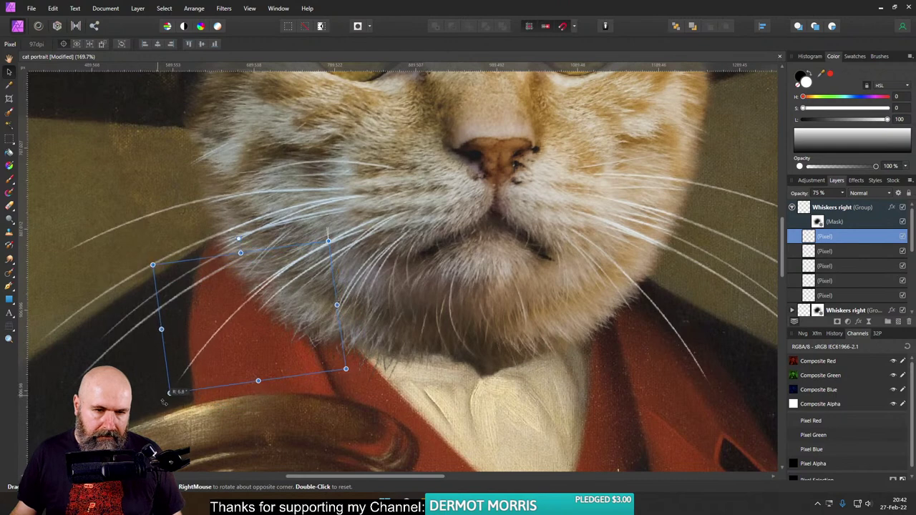
pyautogui.click(819, 252)
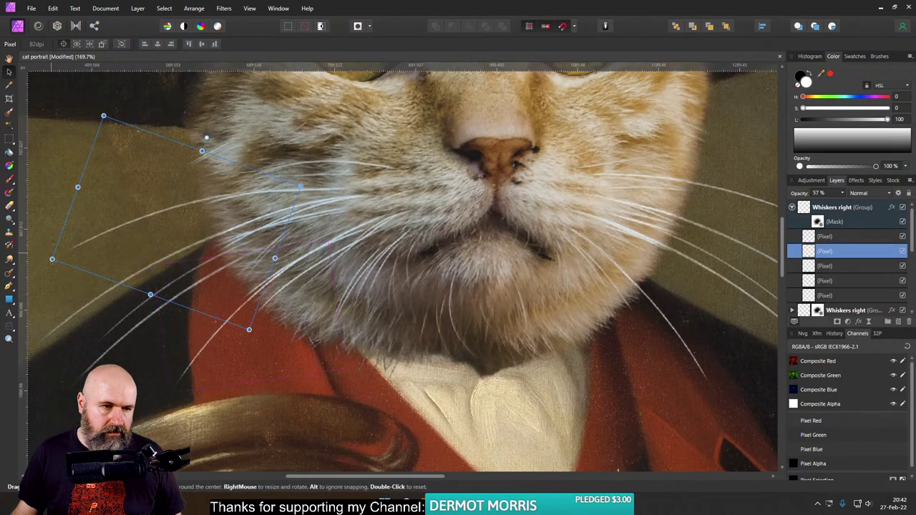
pyautogui.moveTo(50, 259); pyautogui.dragTo(55, 270)
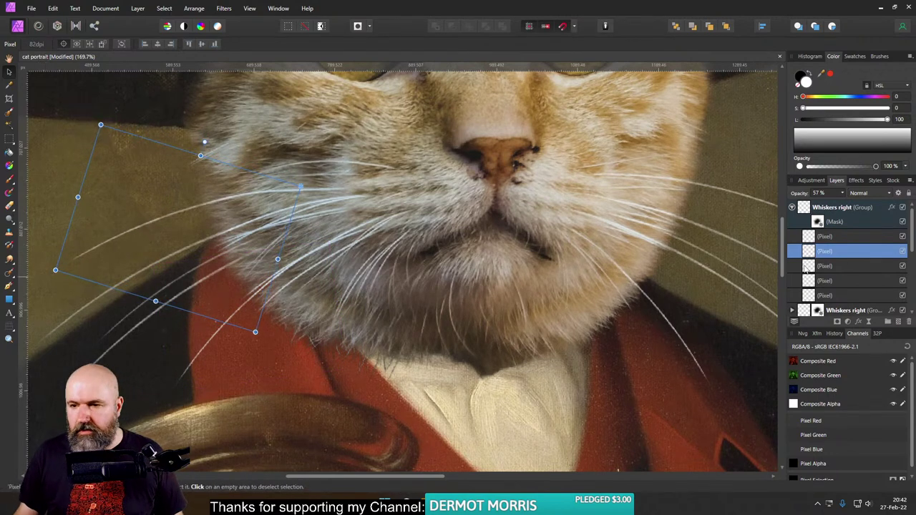
# Step: Adjust the angle and position of the remaining strands along the left cheek
pyautogui.click(222, 293)
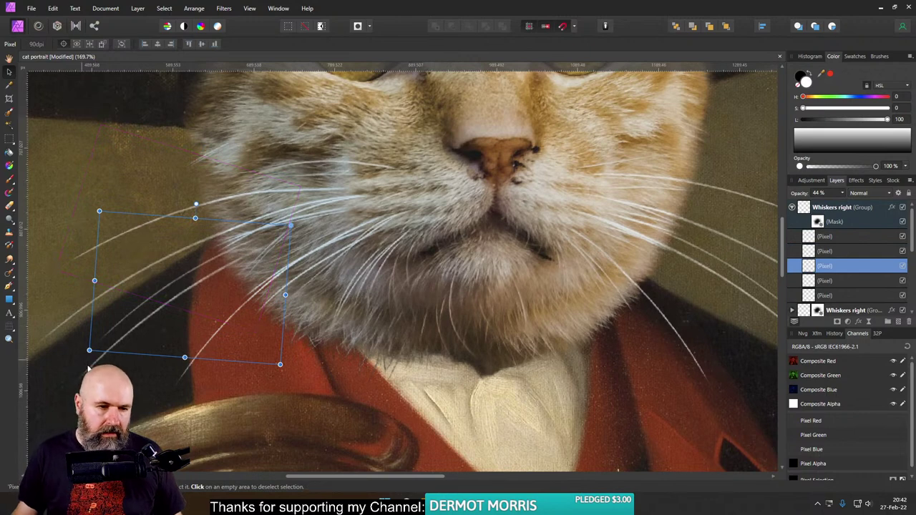
pyautogui.moveTo(88, 355); pyautogui.dragTo(93, 349)
pyautogui.moveTo(254, 266); pyautogui.dragTo(250, 258)
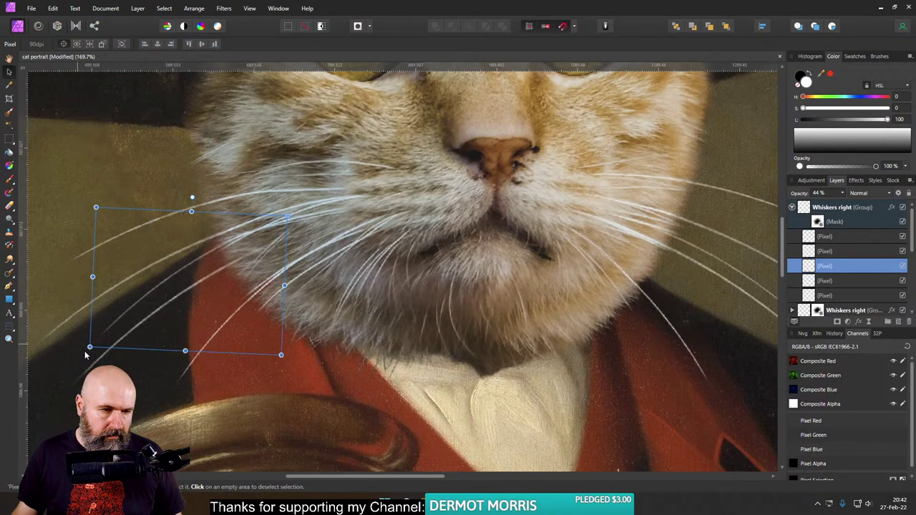
pyautogui.moveTo(87, 351); pyautogui.dragTo(93, 356)
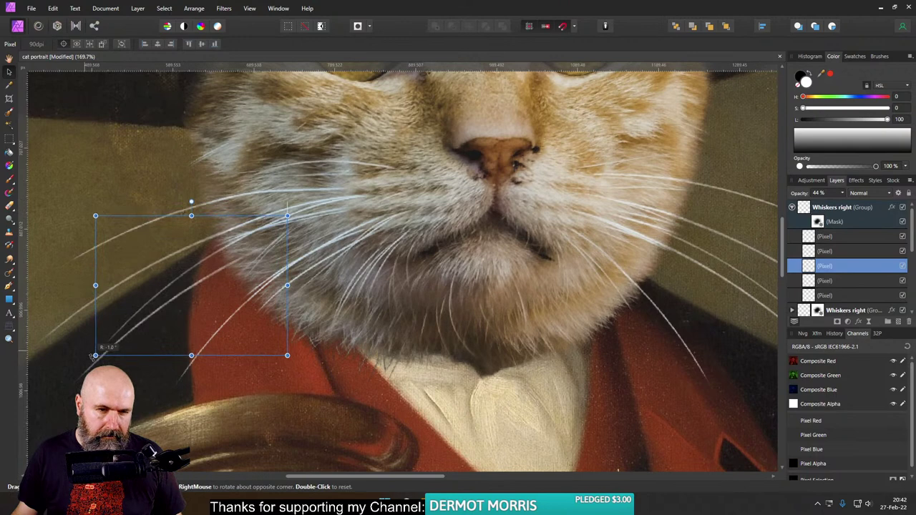
pyautogui.click(819, 282)
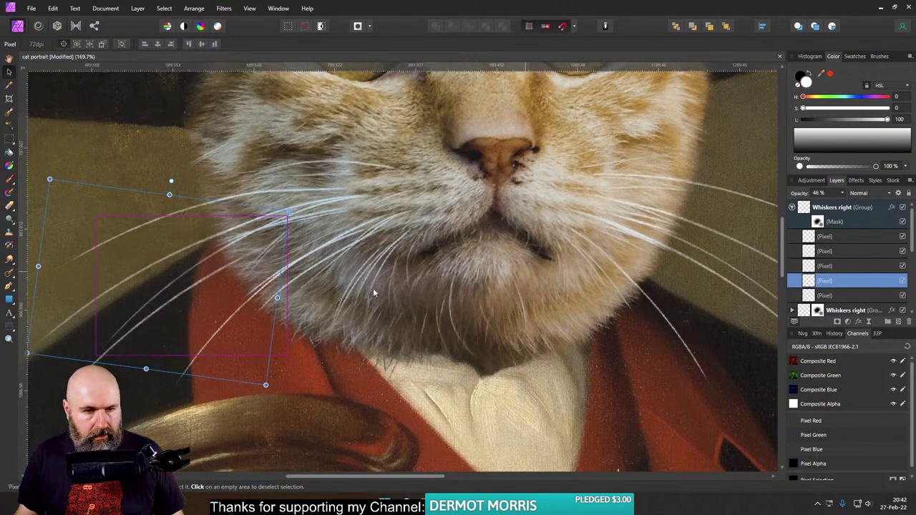
pyautogui.moveTo(224, 271); pyautogui.dragTo(236, 265)
# Step: Duplicate the birmingham-museums portrait layer
pyautogui.hotkey('ctrl', '0')
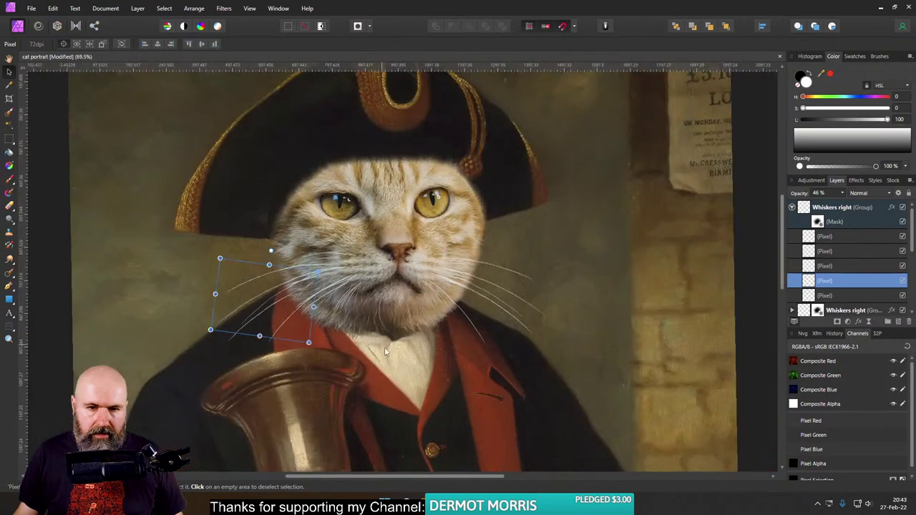
pyautogui.click(338, 378)
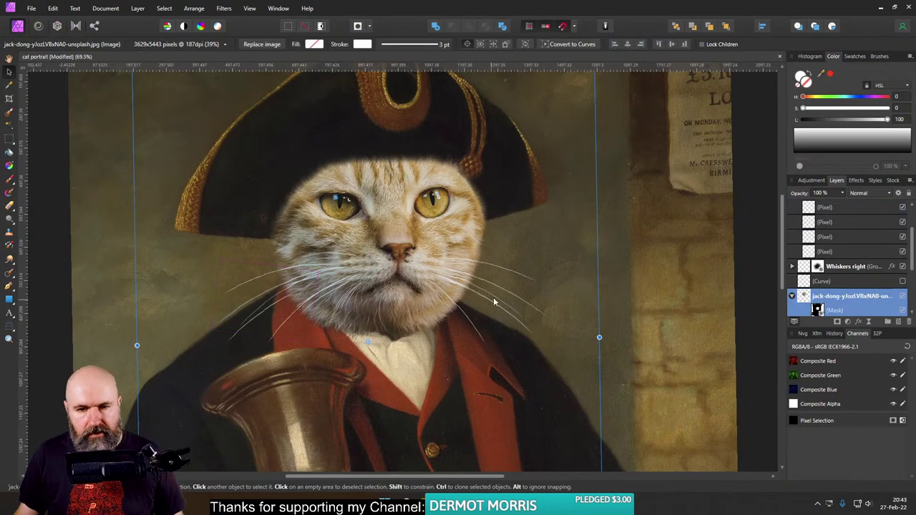
pyautogui.scroll(3, 491, 279)
pyautogui.scroll(-3, 491, 277)
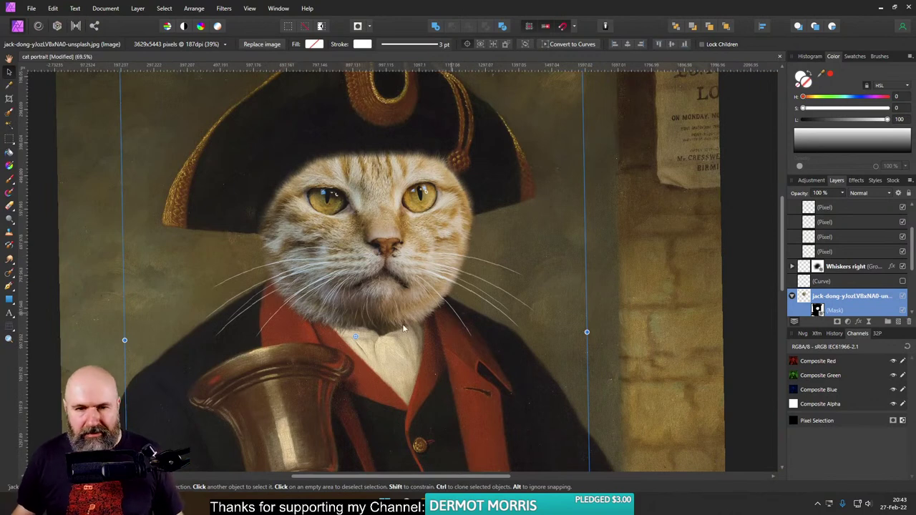
pyautogui.scroll(1, 829, 278)
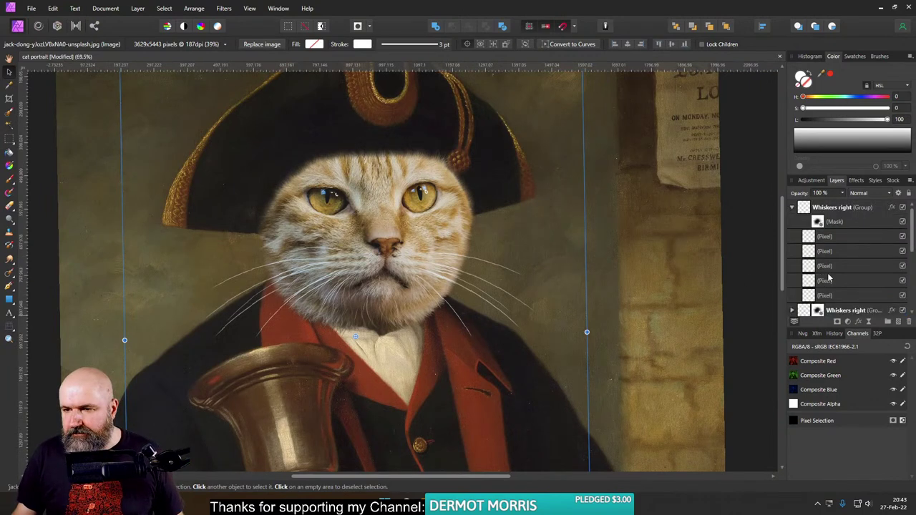
pyautogui.click(799, 209)
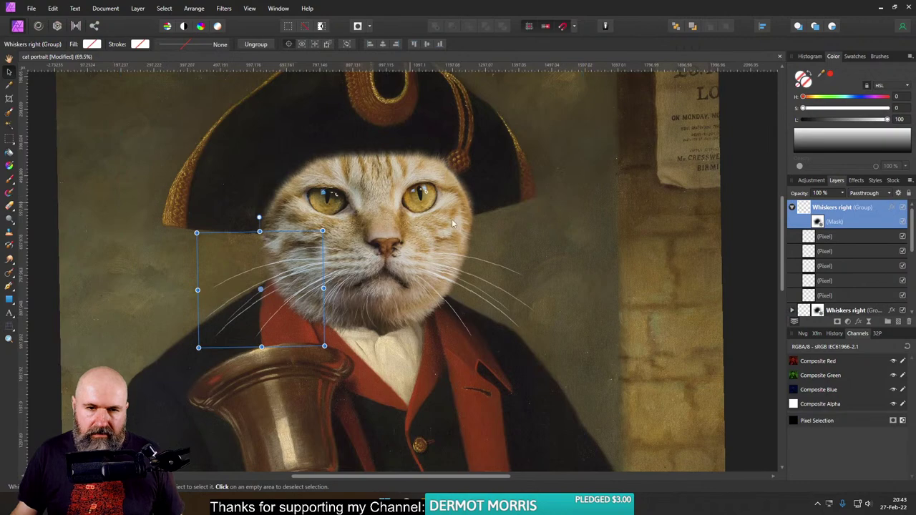
pyautogui.scroll(-4, 551, 300)
pyautogui.scroll(2, 552, 315)
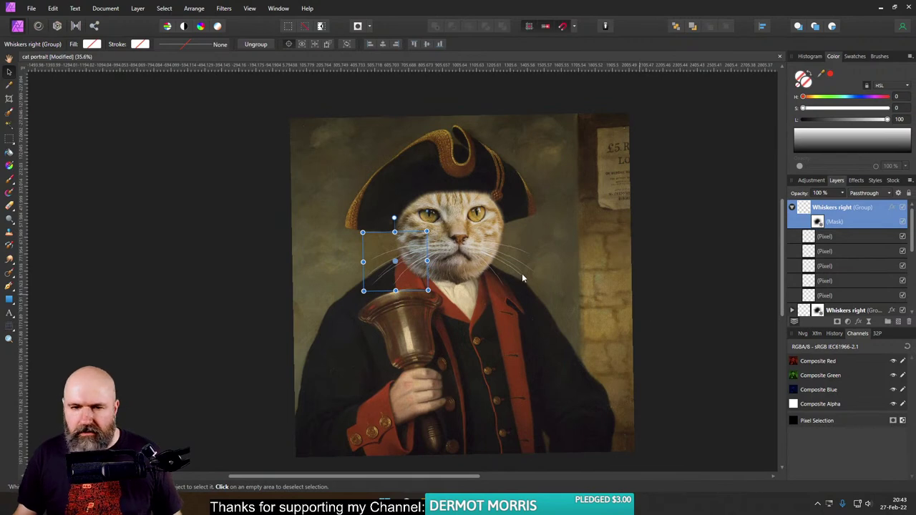
pyautogui.scroll(-5, 820, 301)
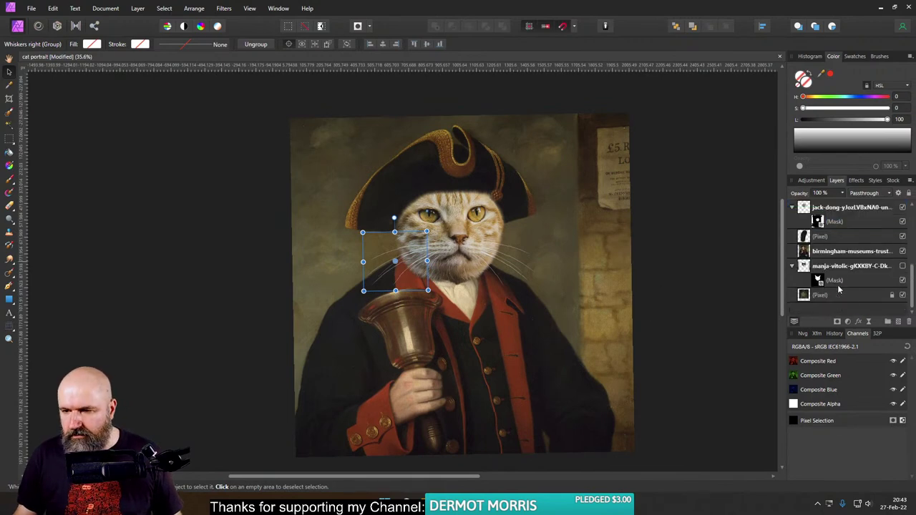
pyautogui.click(807, 252)
pyautogui.rightClick(809, 251)
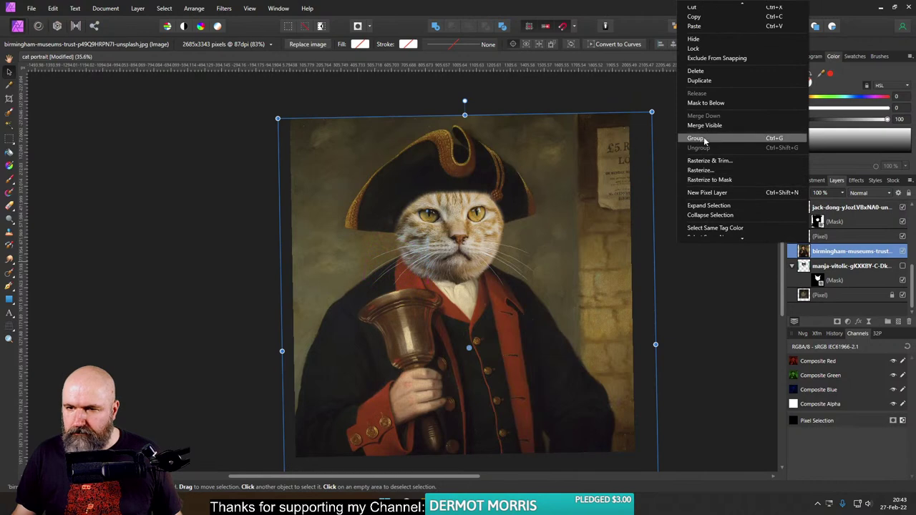
pyautogui.click(709, 81)
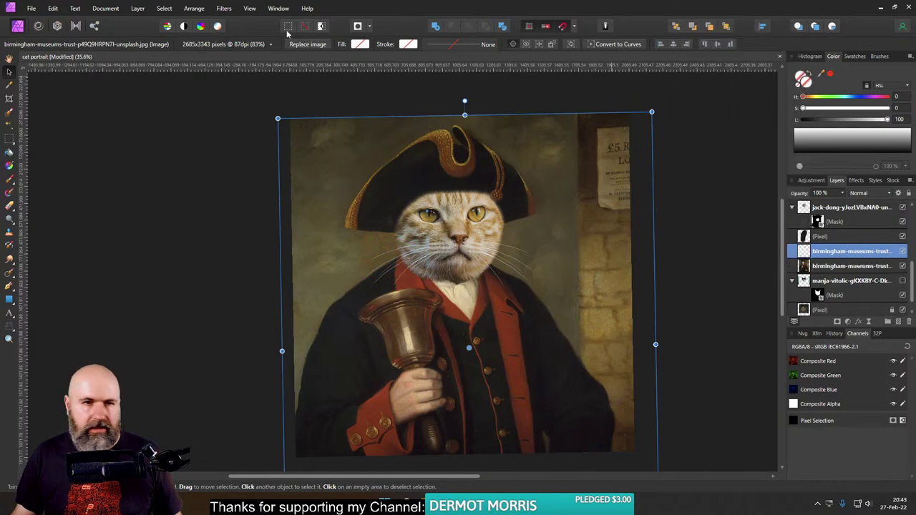
# Step: Apply Average Blur to the copy to turn it flat brown, then deselect
pyautogui.click(194, 8)
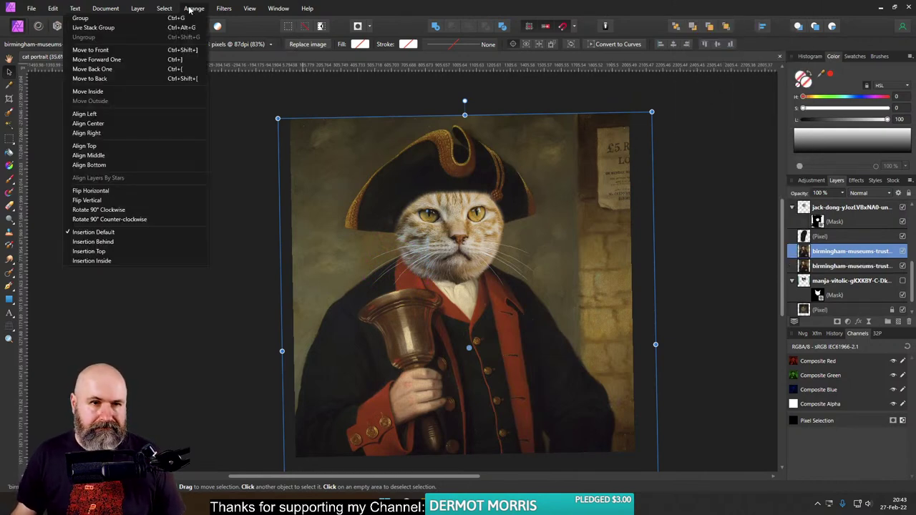
pyautogui.click(194, 8)
pyautogui.click(224, 7)
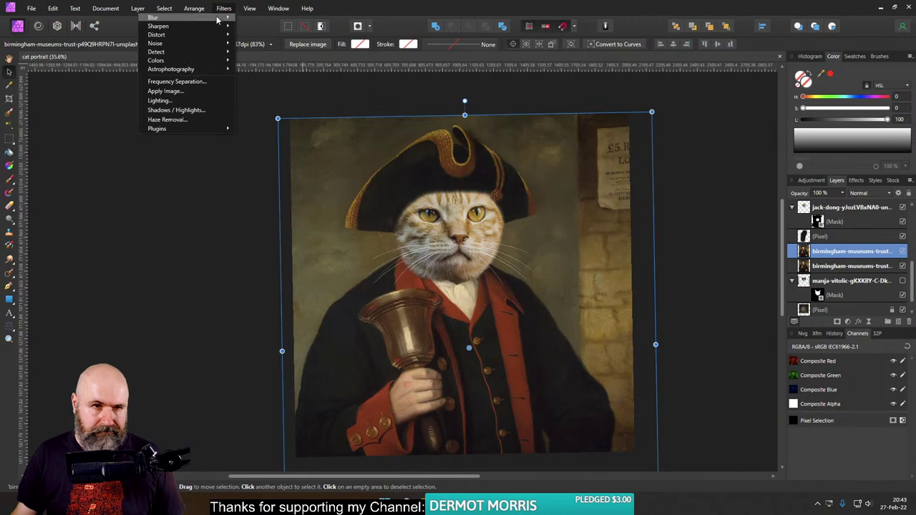
pyautogui.moveTo(217, 17)
pyautogui.click(93, 19)
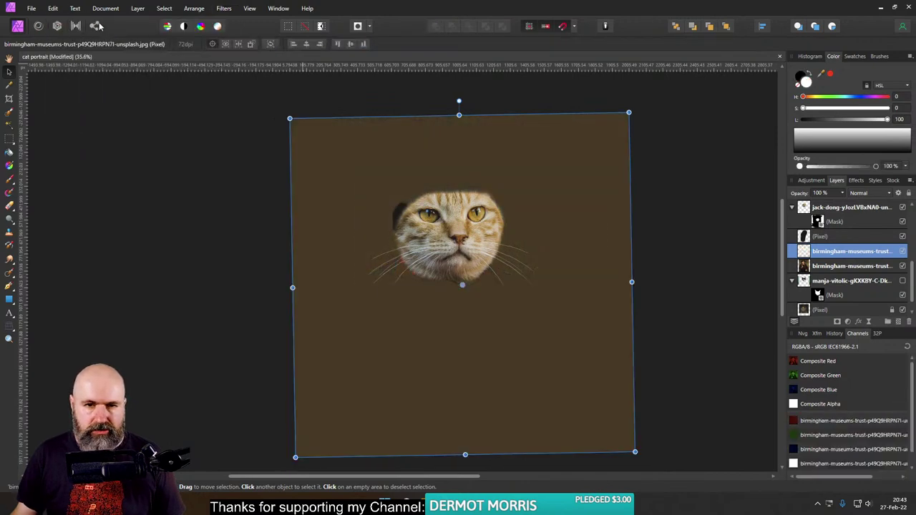
pyautogui.click(149, 112)
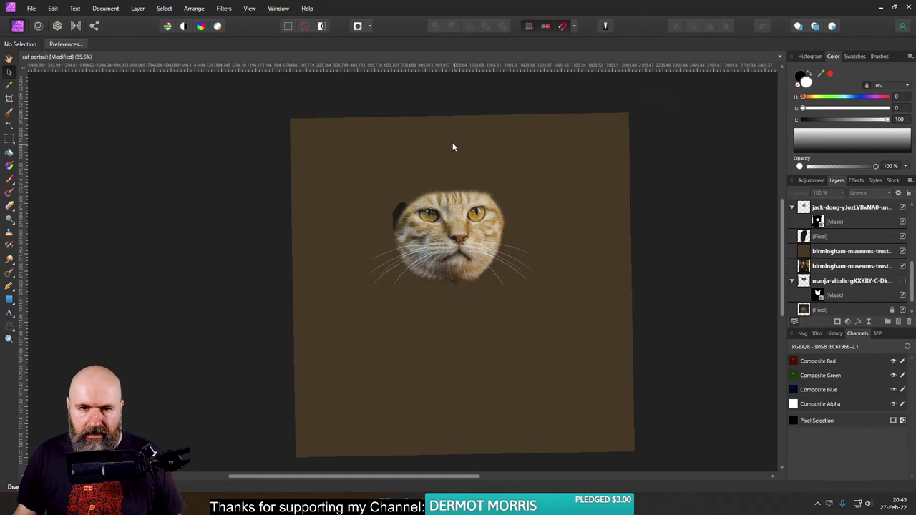
pyautogui.scroll(3, 453, 147)
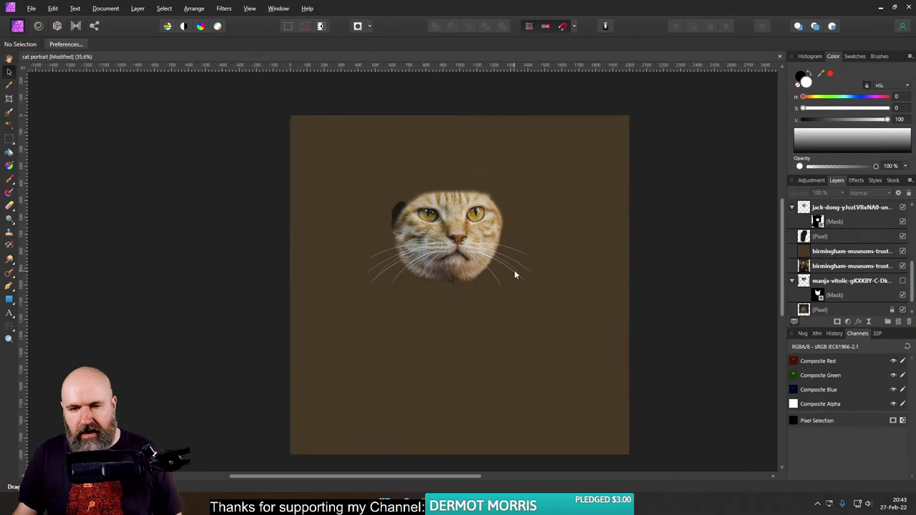
pyautogui.scroll(5, 514, 270)
pyautogui.scroll(-5, 520, 258)
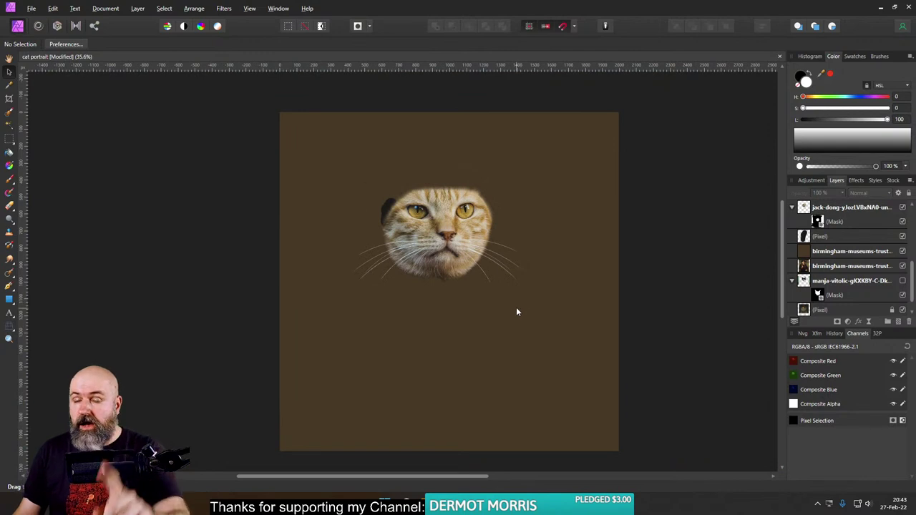
pyautogui.click(809, 254)
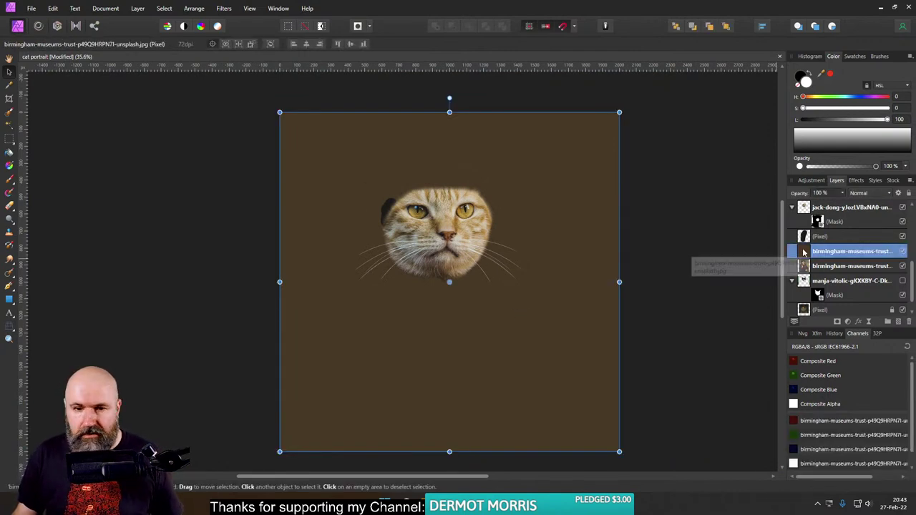
# Step: Move the brown layer above the jack-dong layer and rename the Curve layer 'Whiskers master'
pyautogui.moveTo(804, 254); pyautogui.dragTo(806, 234)
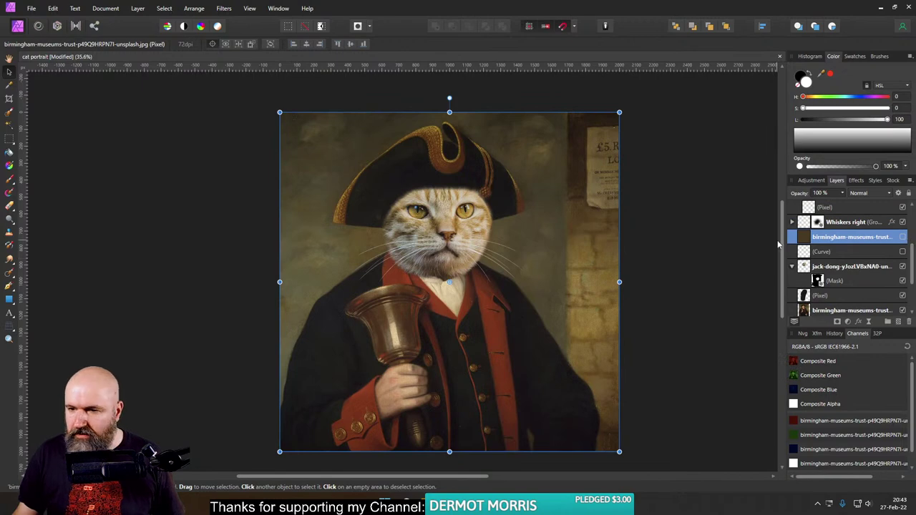
pyautogui.click(813, 253)
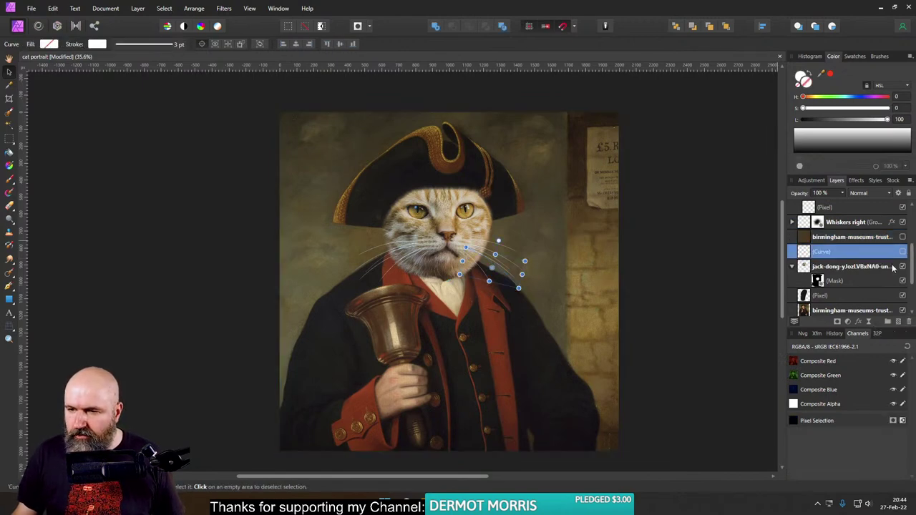
pyautogui.doubleClick(830, 252)
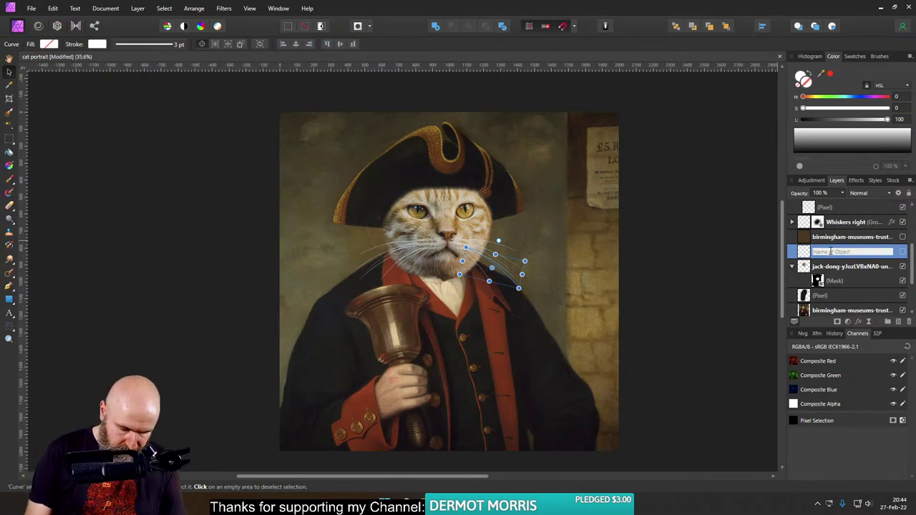
pyautogui.write('Whist')
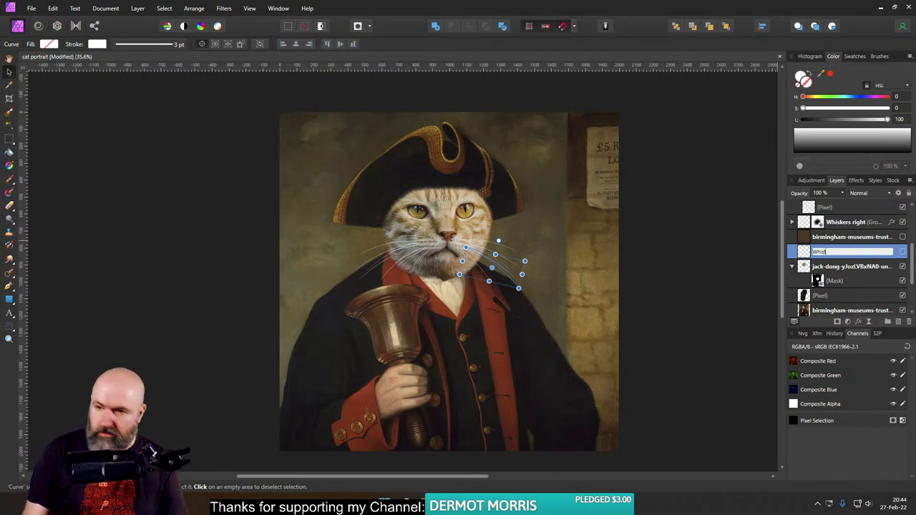
pyautogui.press('BackSpace')
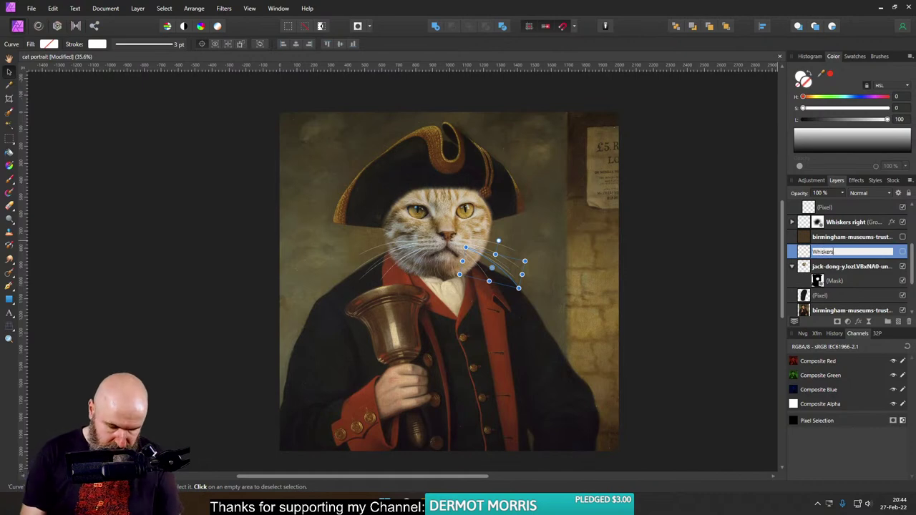
pyautogui.press('Return')
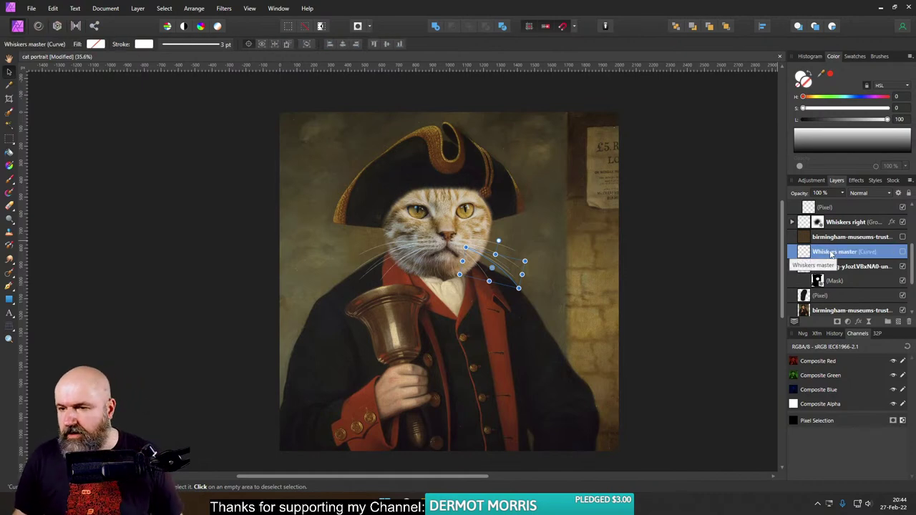
pyautogui.click(816, 270)
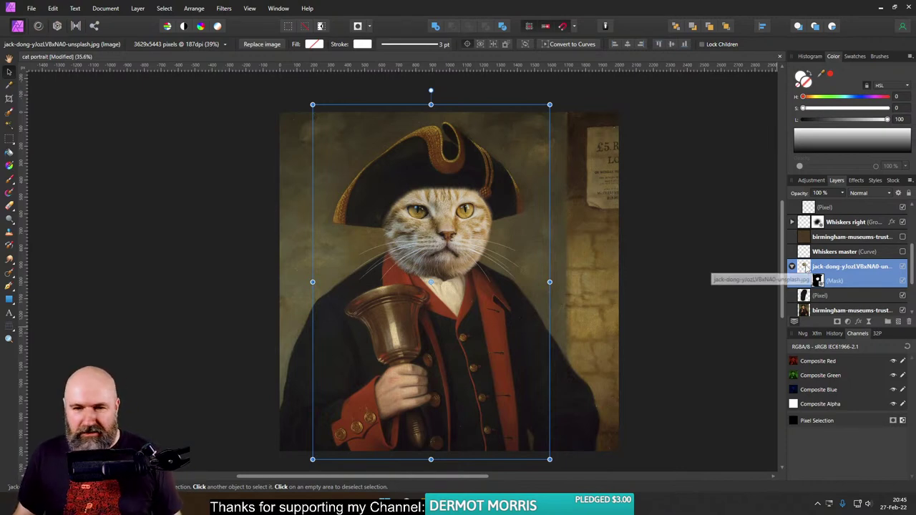
# Step: Mask the brown average-colour layer to the cat face shape and rename it 'ambient light'
pyautogui.keyDown('ctrl'); pyautogui.click(815, 279); pyautogui.keyUp('ctrl')
pyautogui.click(816, 238)
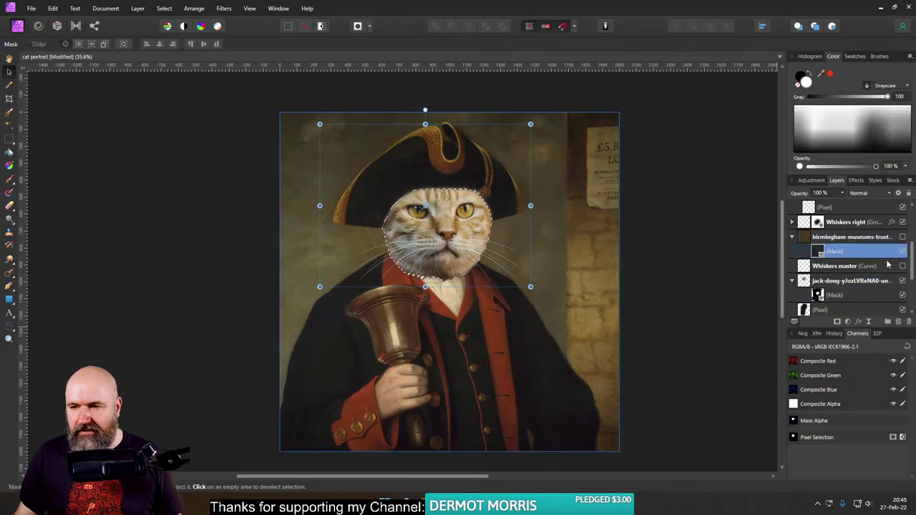
pyautogui.click(838, 324)
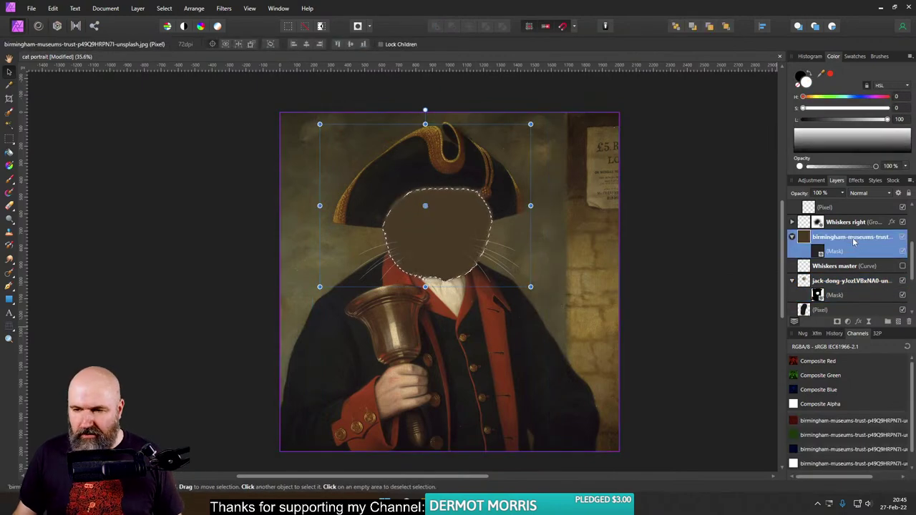
pyautogui.doubleClick(854, 238)
pyautogui.write('fmbient light')
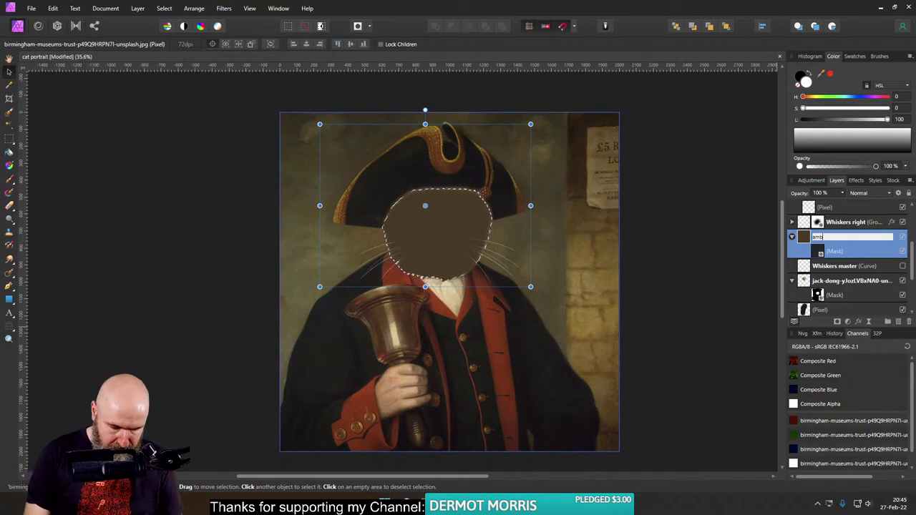
pyautogui.press('Return')
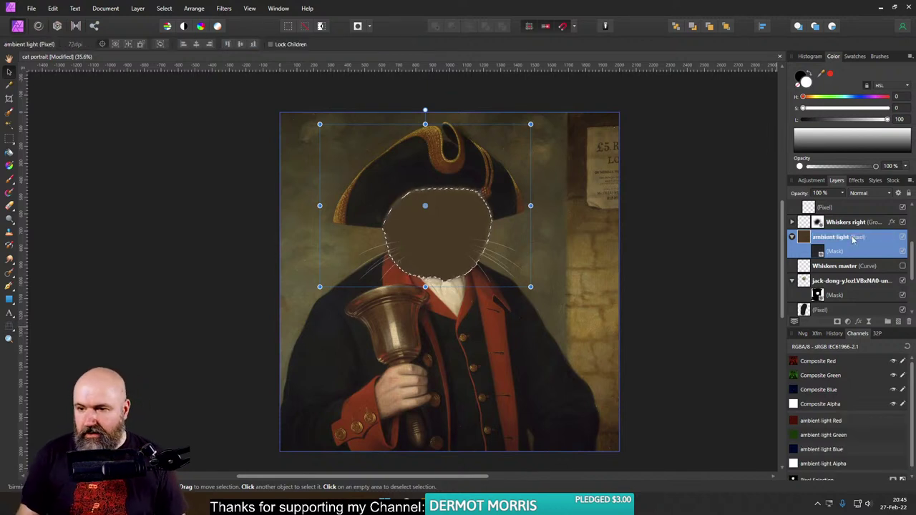
# Step: Set the ambient light layer to Soft Light blending at 75% opacity and clear the selection
pyautogui.click(859, 193)
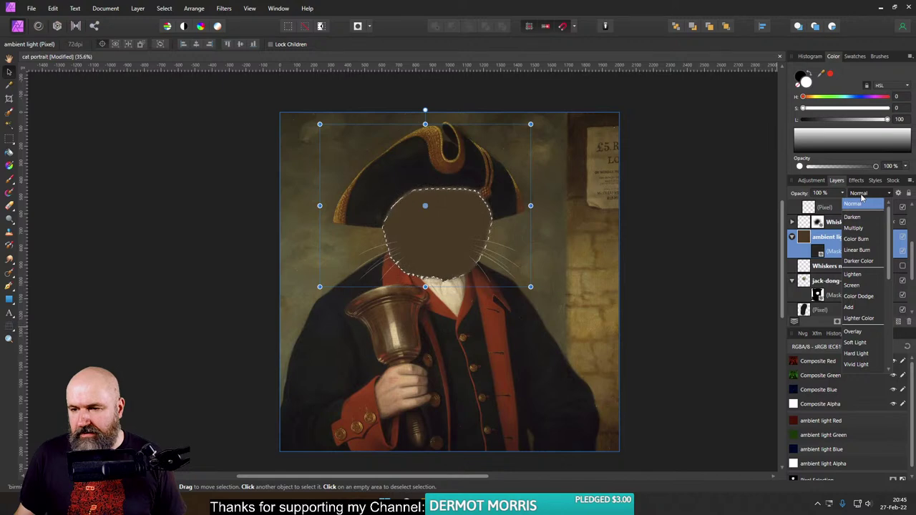
pyautogui.click(854, 342)
pyautogui.hotkey('ctrl', 'd')
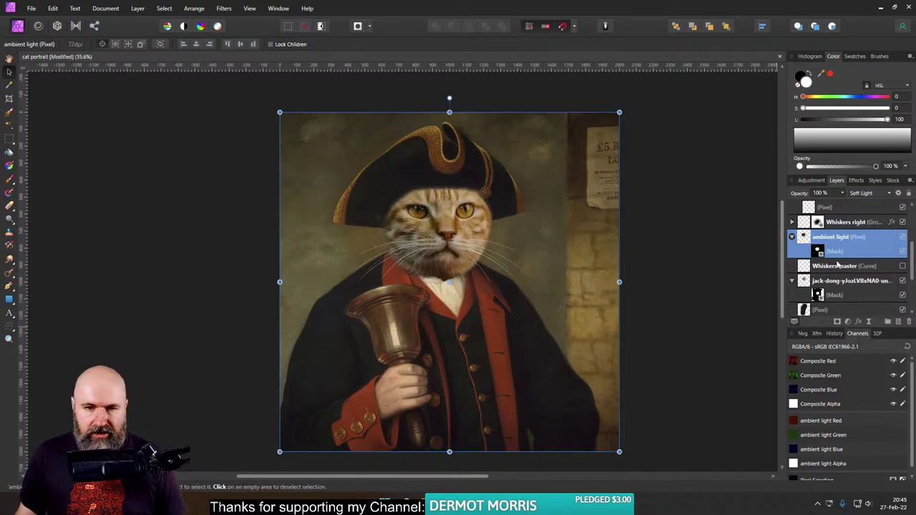
pyautogui.click(843, 194)
pyautogui.moveTo(844, 204); pyautogui.dragTo(796, 204)
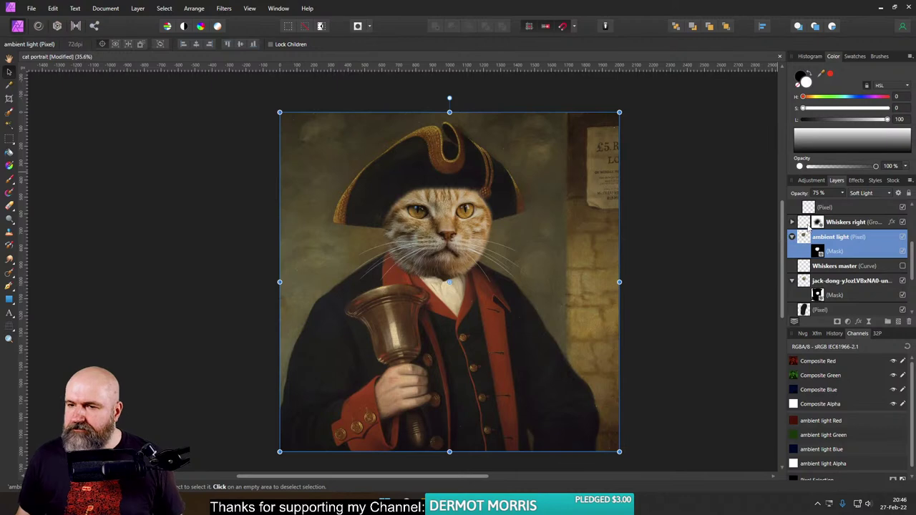
# Step: Duplicate the ambient light layer's mask and move the copy above the layer
pyautogui.click(808, 226)
pyautogui.click(807, 240)
pyautogui.click(792, 222)
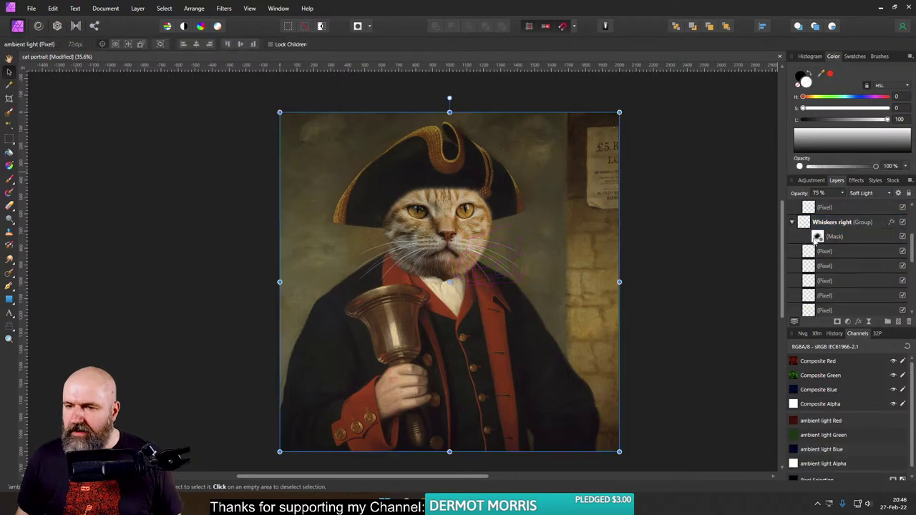
pyautogui.click(793, 223)
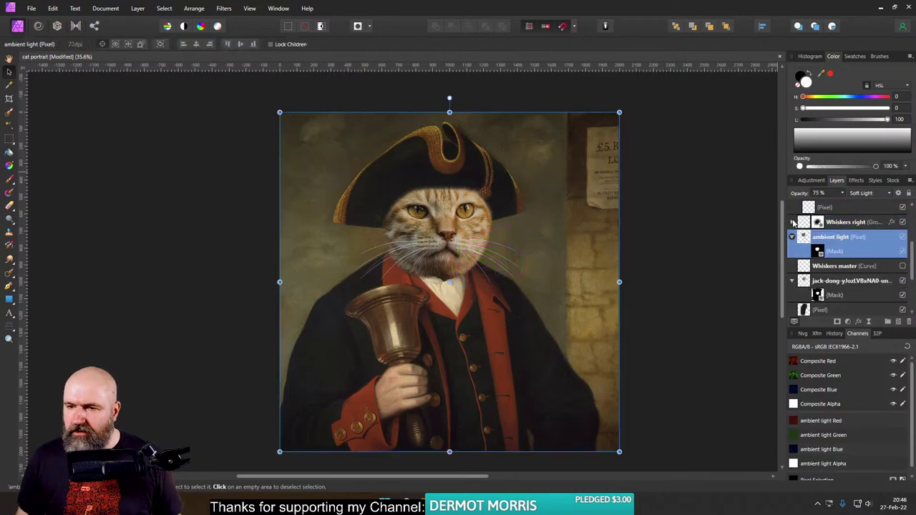
pyautogui.click(818, 251)
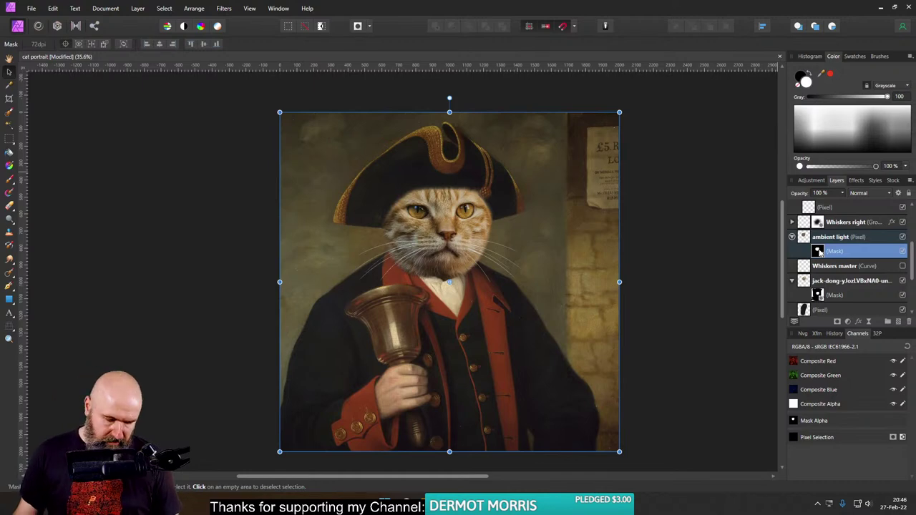
pyautogui.hotkey('ctrl', 'j')
pyautogui.moveTo(818, 257); pyautogui.dragTo(811, 240)
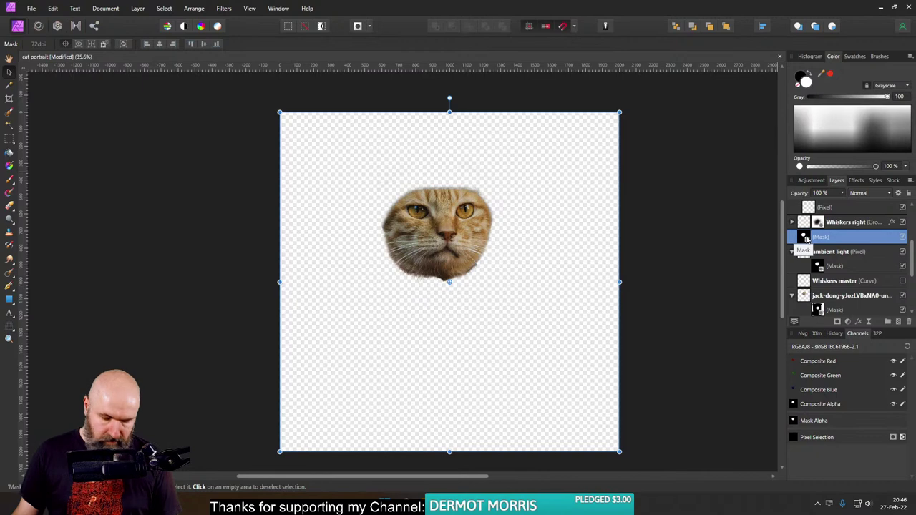
# Step: Group the mask copy and apply it as the new group's own mask
pyautogui.hotkey('ctrl', 'g')
pyautogui.click(792, 237)
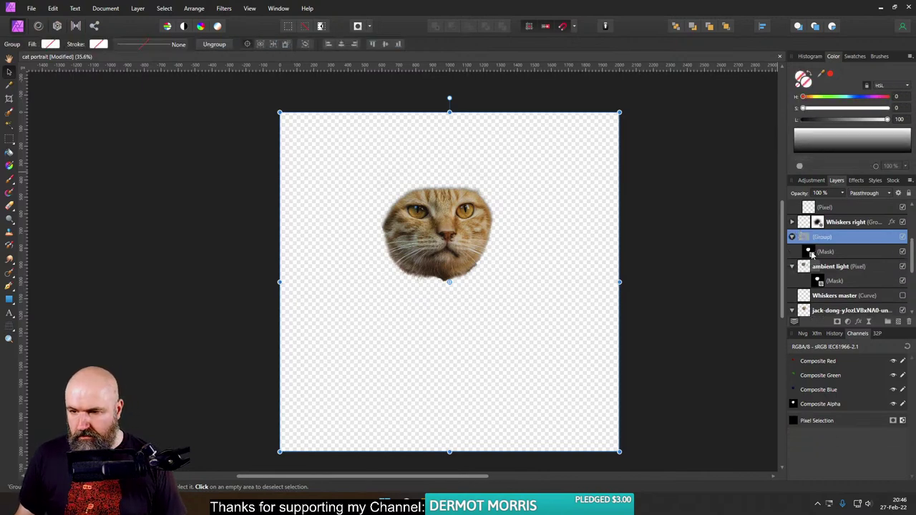
pyautogui.click(809, 251)
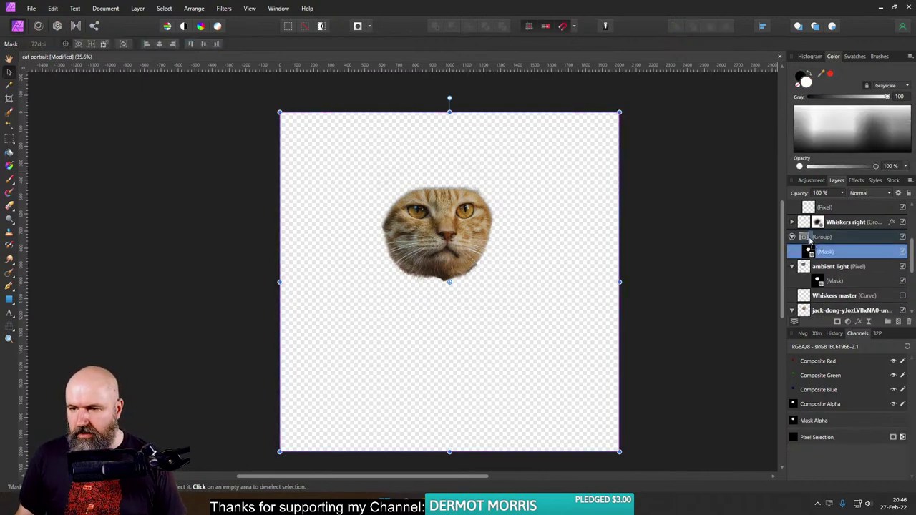
pyautogui.moveTo(810, 242); pyautogui.dragTo(814, 245)
pyautogui.click(802, 242)
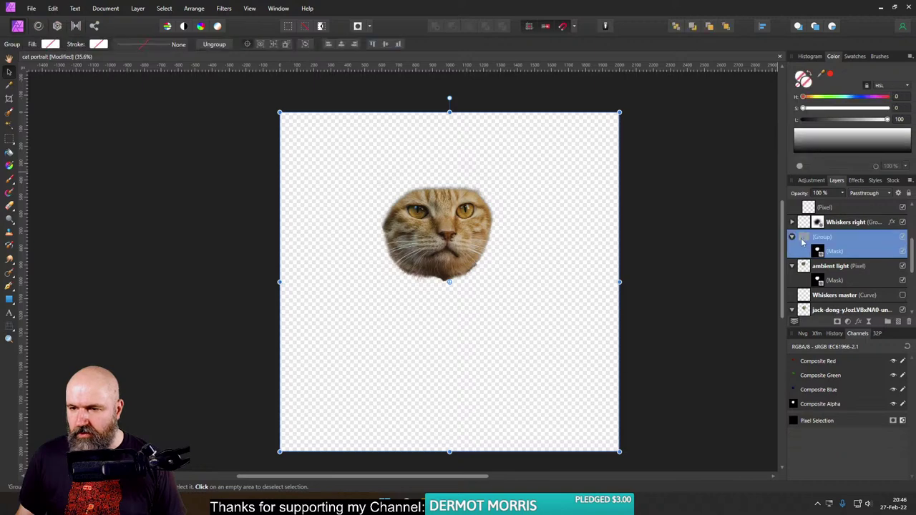
pyautogui.click(846, 321)
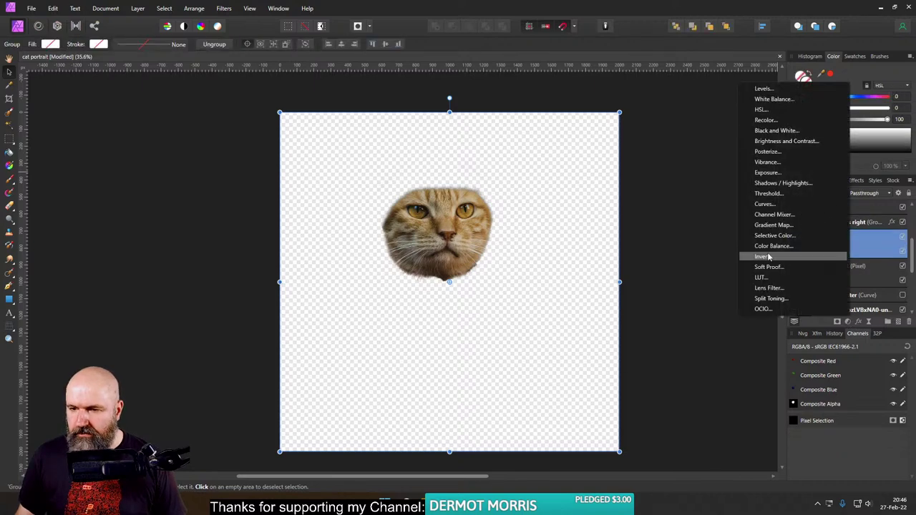
# Step: Add a Curves adjustment inside the masked group and set its blend mode to Luminosity
pyautogui.click(765, 204)
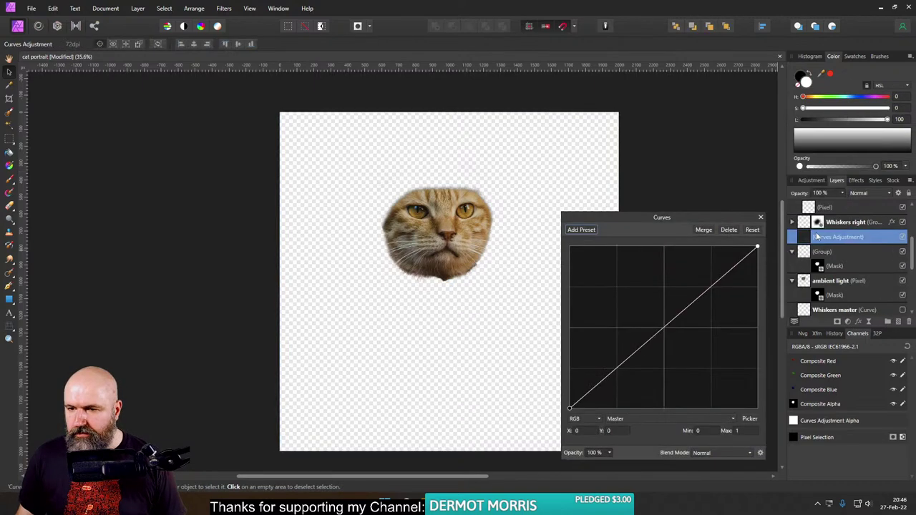
pyautogui.moveTo(803, 240)
pyautogui.mouseDown()
pyautogui.moveTo(810, 264)
pyautogui.moveTo(822, 264)
pyautogui.mouseUp()
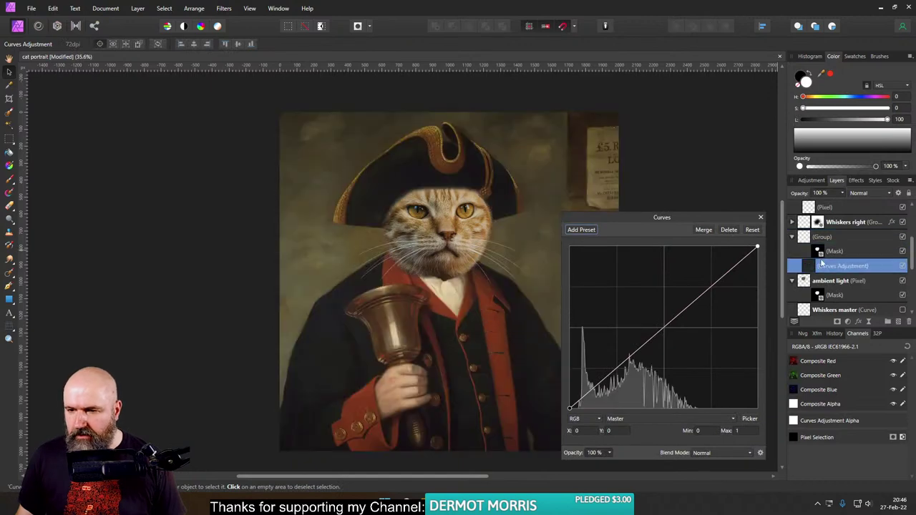
pyautogui.moveTo(664, 328)
pyautogui.mouseDown()
pyautogui.moveTo(675, 348)
pyautogui.moveTo(668, 334)
pyautogui.mouseUp()
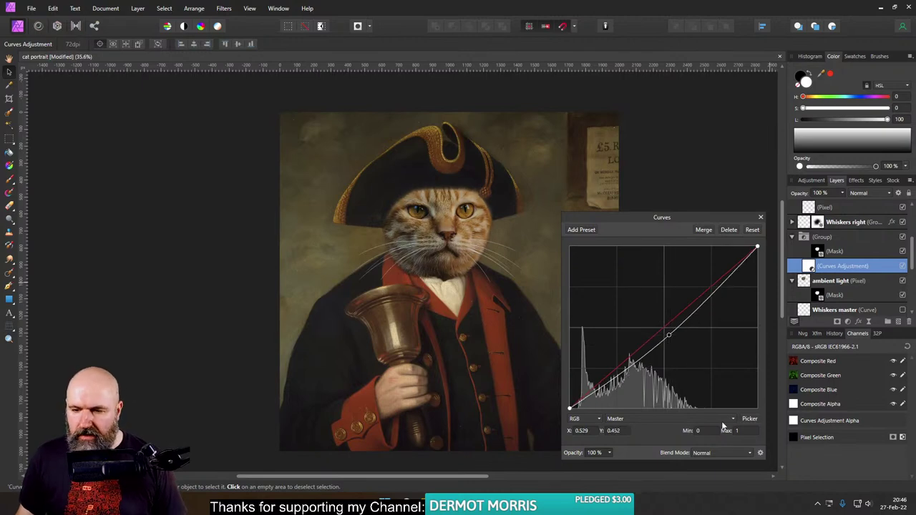
pyautogui.click(711, 454)
pyautogui.scroll(-5, 716, 358)
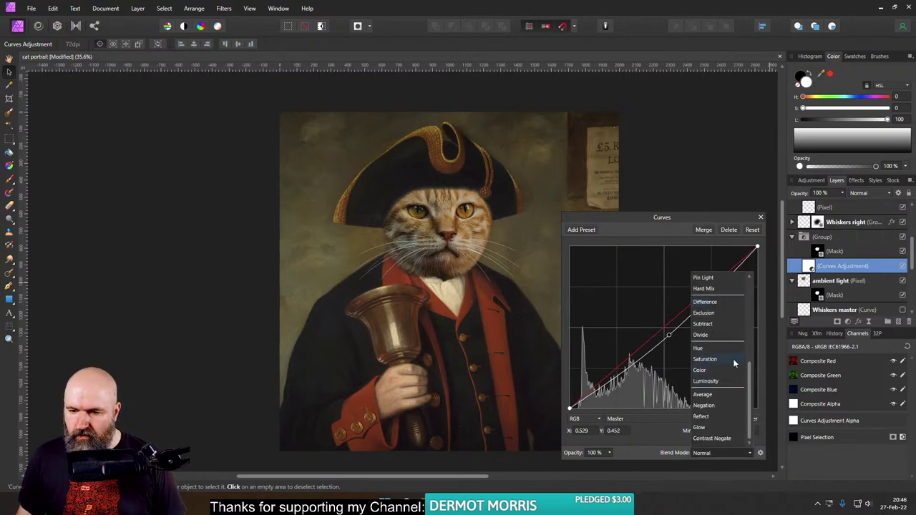
pyautogui.click(716, 382)
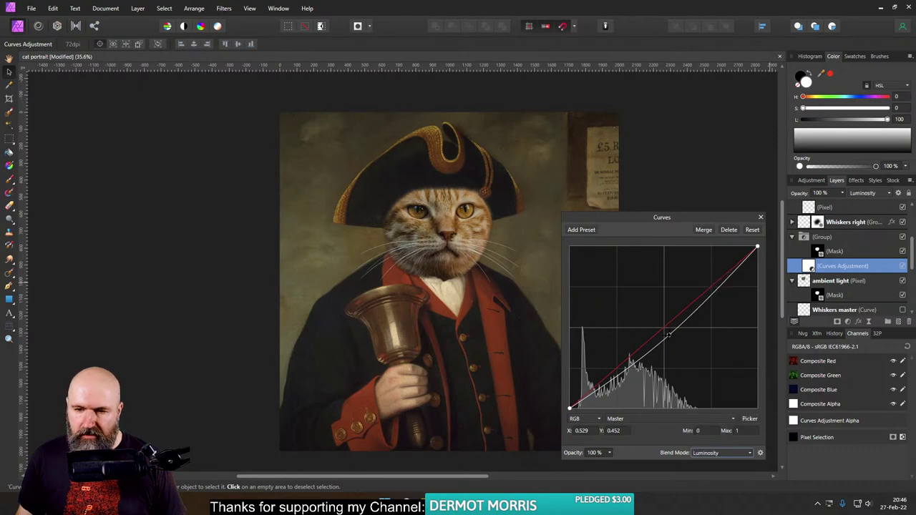
# Step: Drop the extra curve point and lower the white point to darken the cat face's highlights
pyautogui.moveTo(668, 335); pyautogui.dragTo(675, 351)
pyautogui.press('Delete')
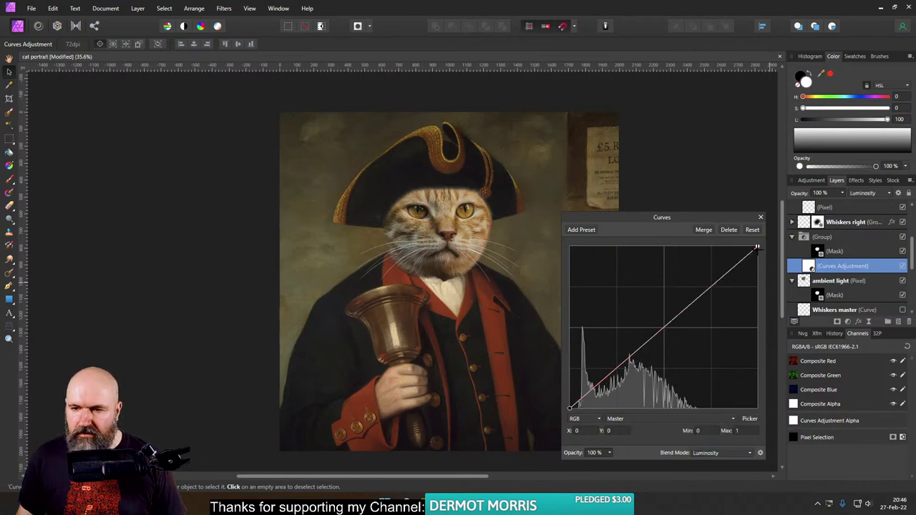
pyautogui.moveTo(757, 247); pyautogui.dragTo(776, 282)
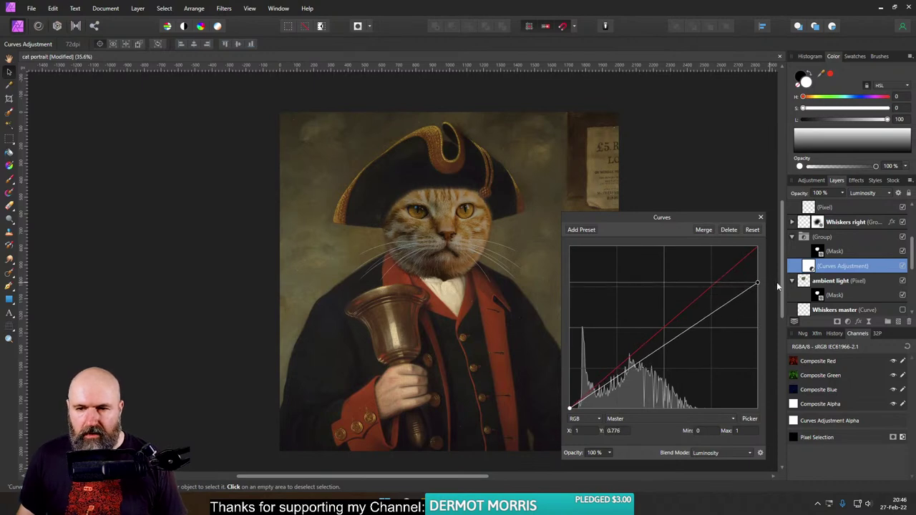
pyautogui.click(761, 218)
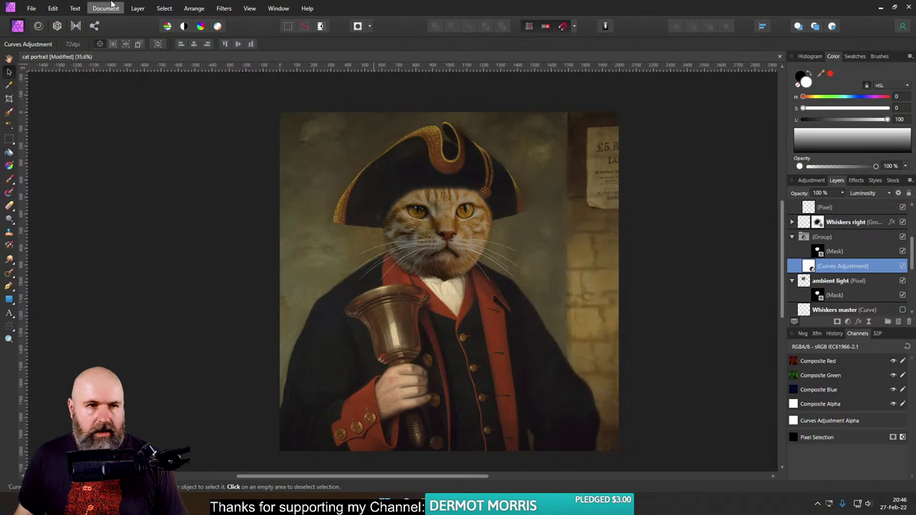
# Step: Invert the Curves mask to hide its effect and pick the Paint Brush with white
pyautogui.click(164, 8)
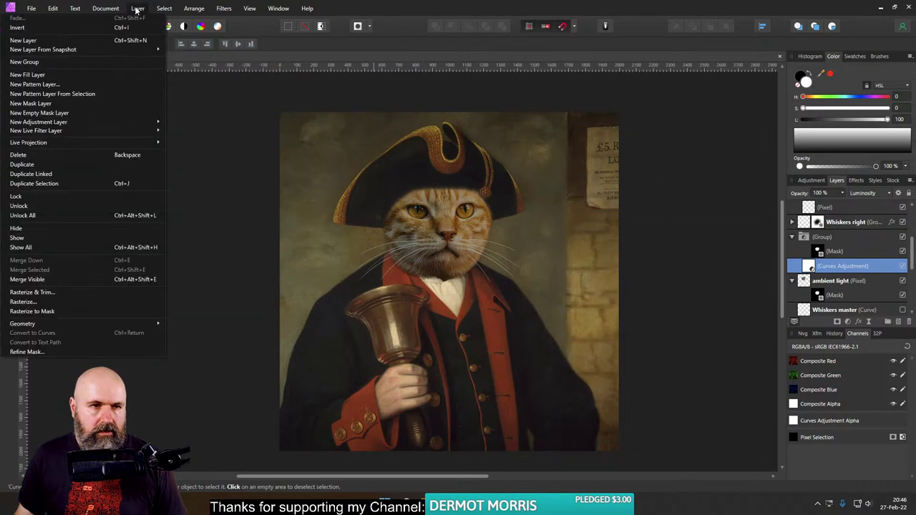
pyautogui.click(93, 32)
pyautogui.hotkey('ctrl', 'i')
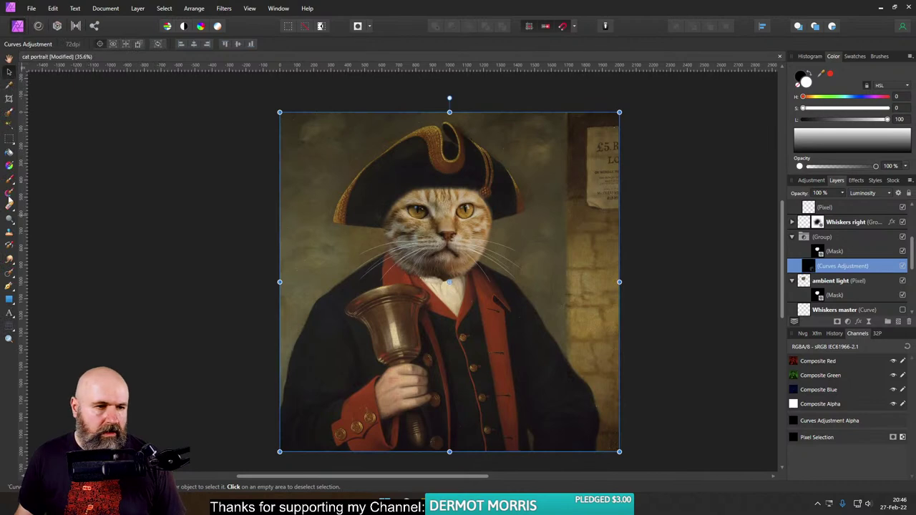
pyautogui.click(10, 179)
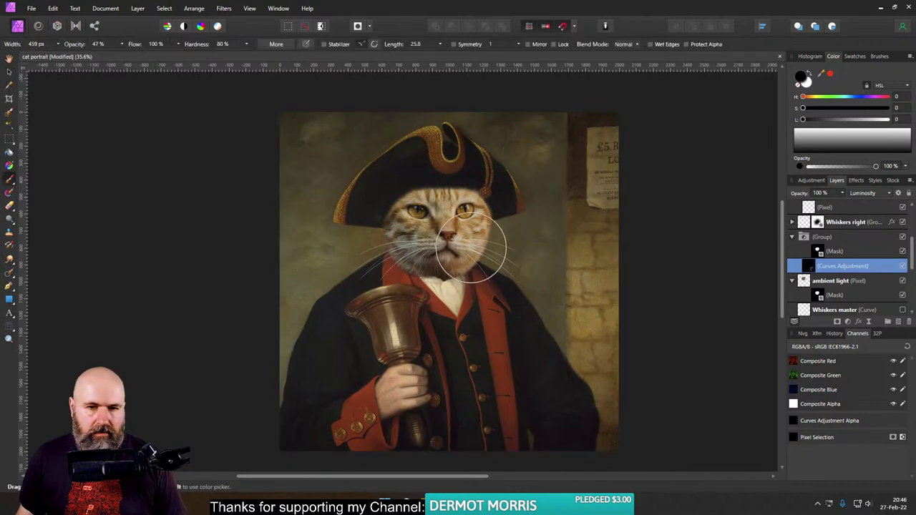
pyautogui.click(810, 84)
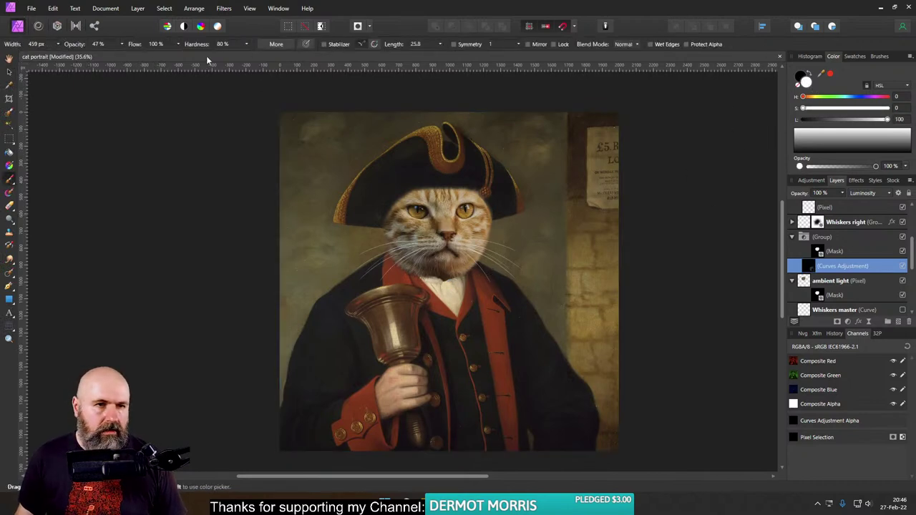
# Step: Set the brush to 186 px width and 63% opacity, keeping white as the colour
pyautogui.moveTo(63, 49); pyautogui.dragTo(41, 56)
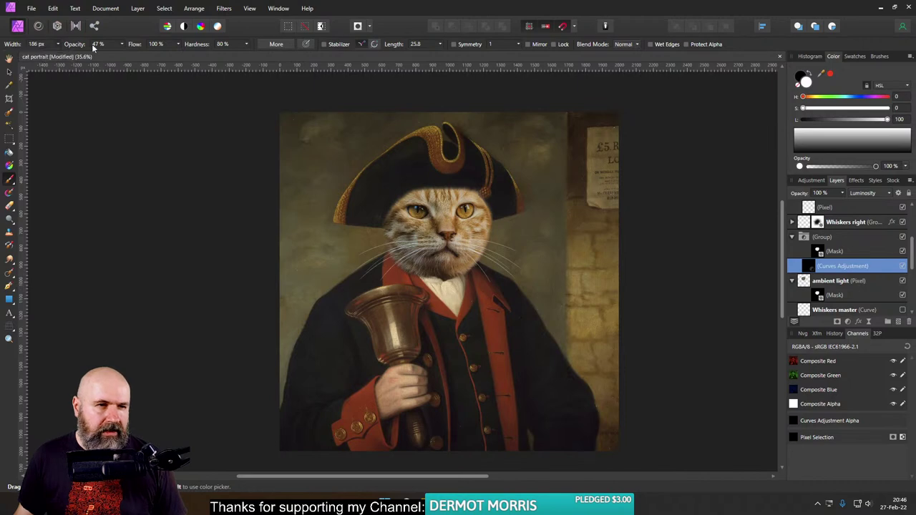
pyautogui.moveTo(123, 46); pyautogui.dragTo(105, 57)
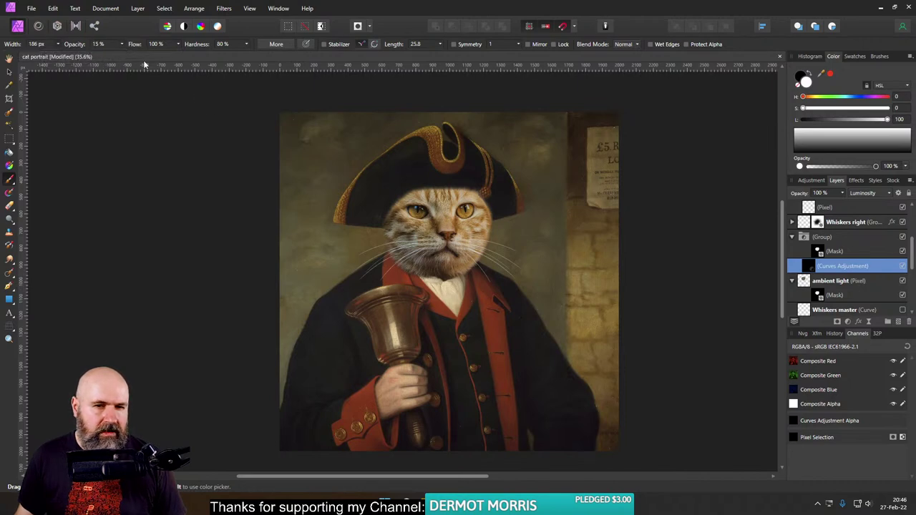
pyautogui.click(246, 45)
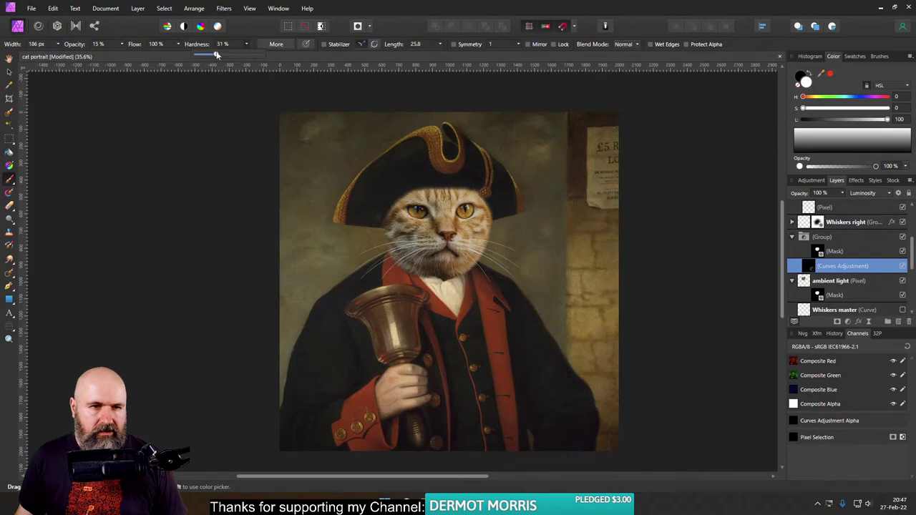
pyautogui.scroll(3, 474, 259)
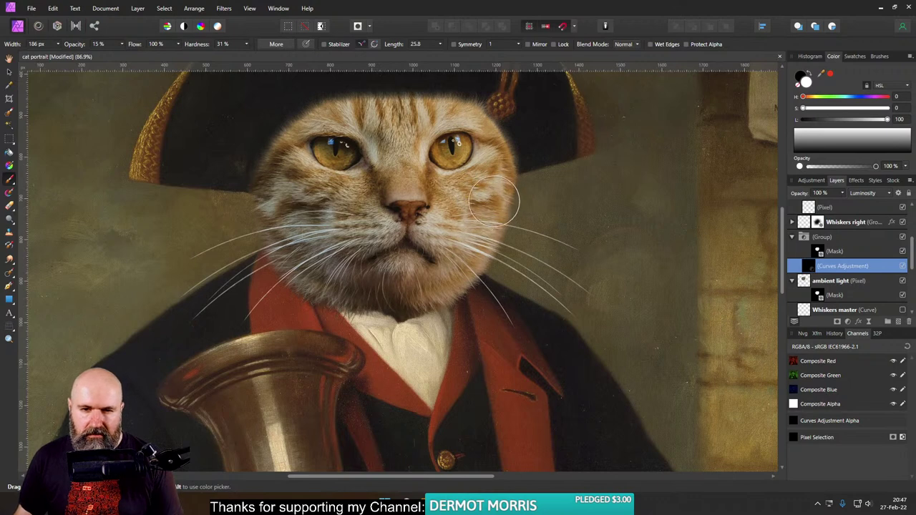
pyautogui.click(122, 43)
pyautogui.moveTo(121, 55); pyautogui.dragTo(154, 58)
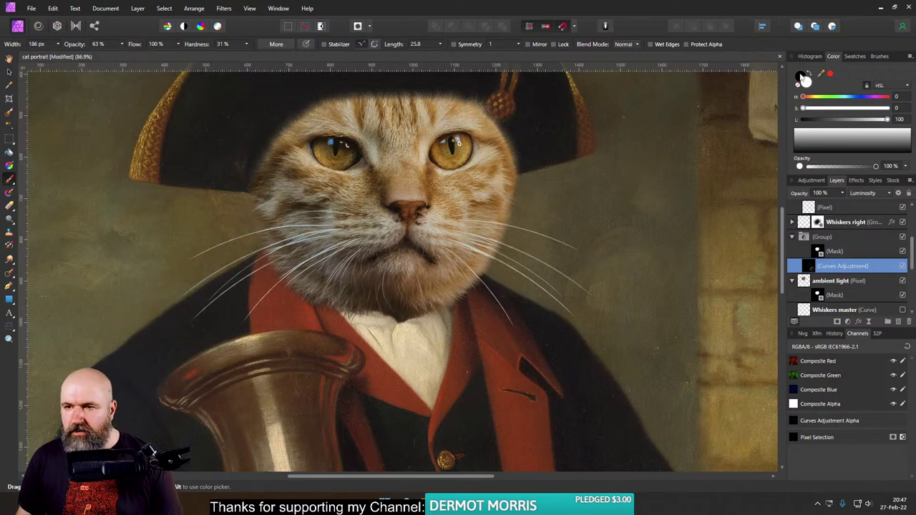
pyautogui.click(805, 78)
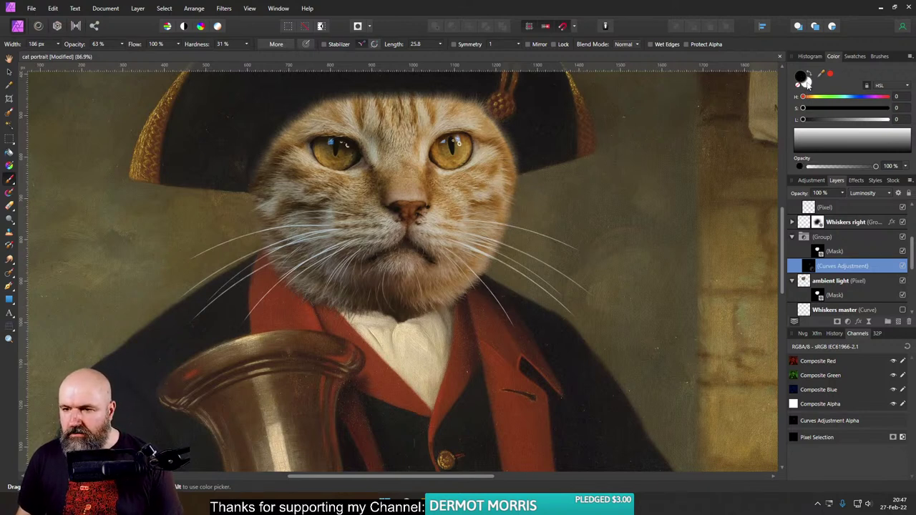
pyautogui.click(807, 80)
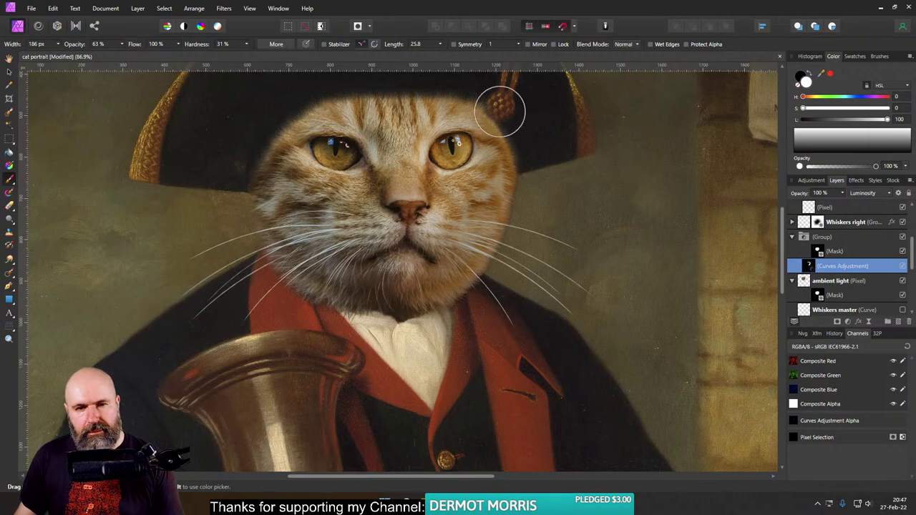
pyautogui.click(849, 323)
# Step: Add a Luminosity Curves adjustment, bowing the curve upward and moving the black point right
pyautogui.click(773, 204)
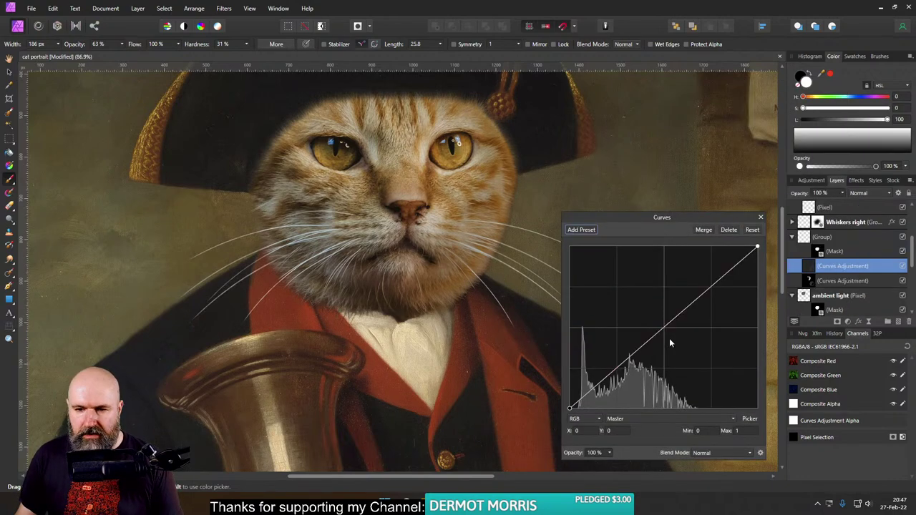
pyautogui.click(711, 453)
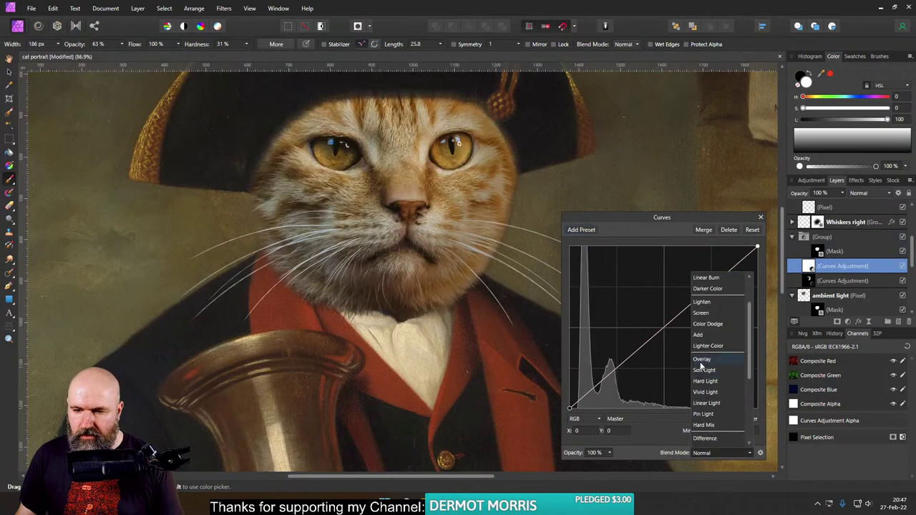
pyautogui.click(706, 387)
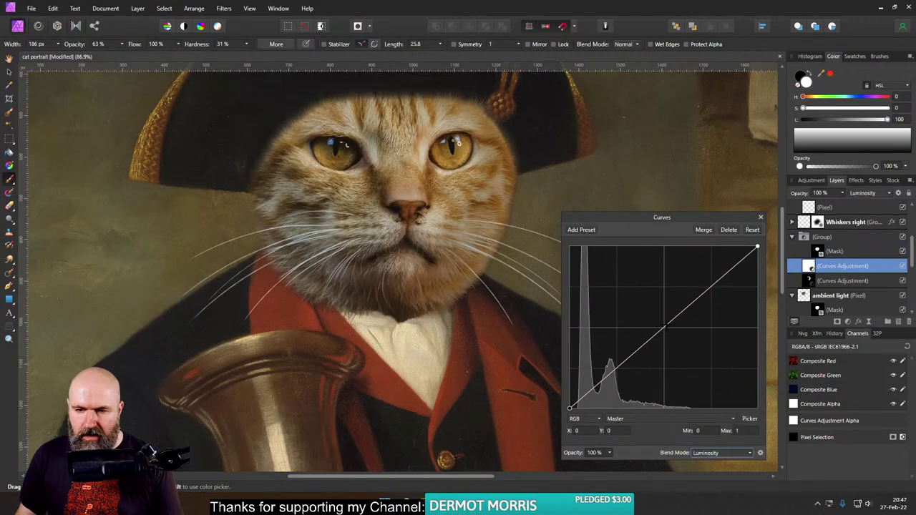
pyautogui.moveTo(651, 340); pyautogui.dragTo(651, 320)
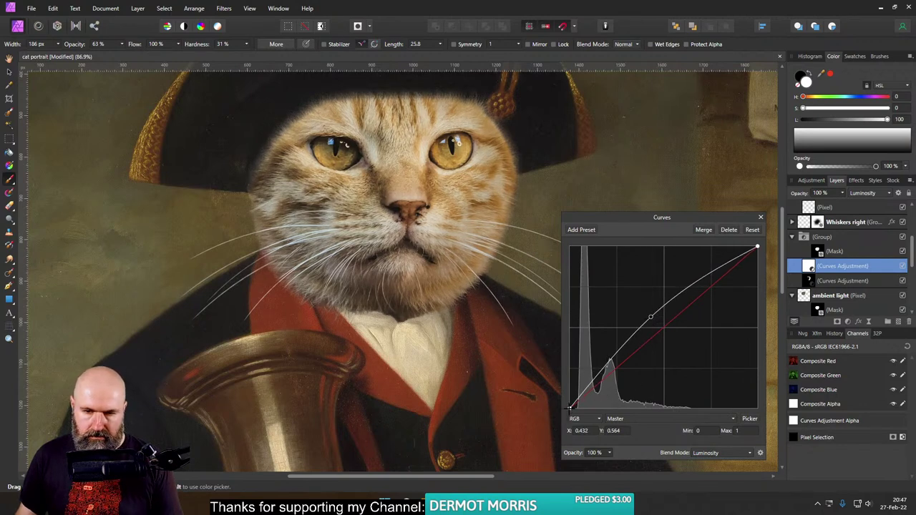
pyautogui.moveTo(571, 408); pyautogui.dragTo(580, 419)
pyautogui.moveTo(651, 316); pyautogui.dragTo(653, 319)
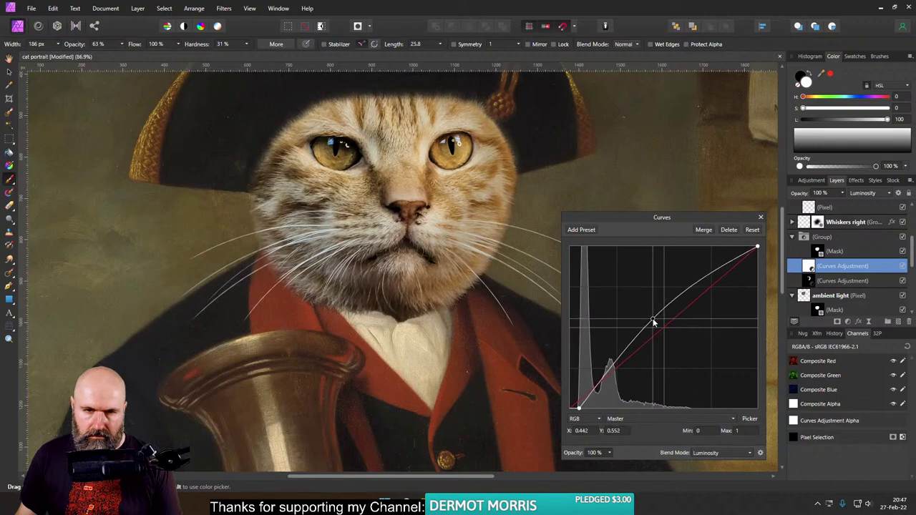
pyautogui.click(760, 217)
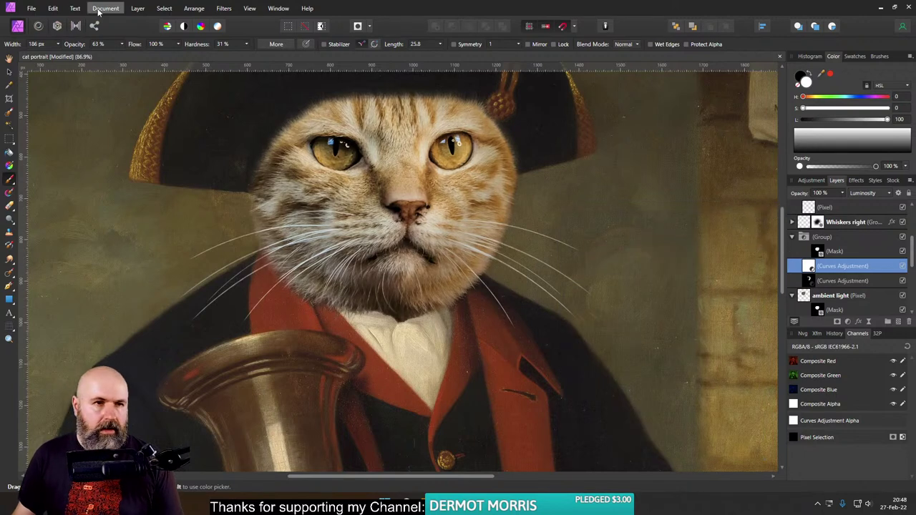
pyautogui.click(137, 8)
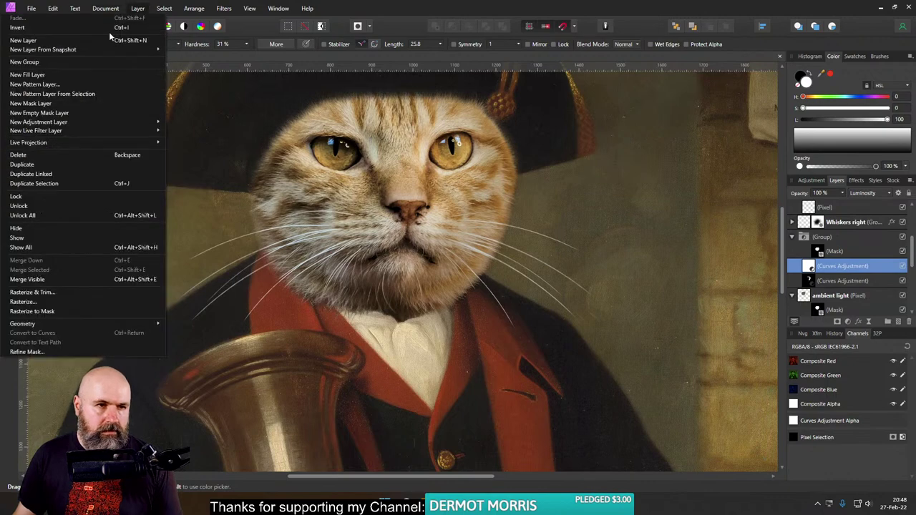
# Step: Rename the two Curves adjustments 'light' and 'shadow'
pyautogui.press('Escape')
pyautogui.doubleClick(831, 269)
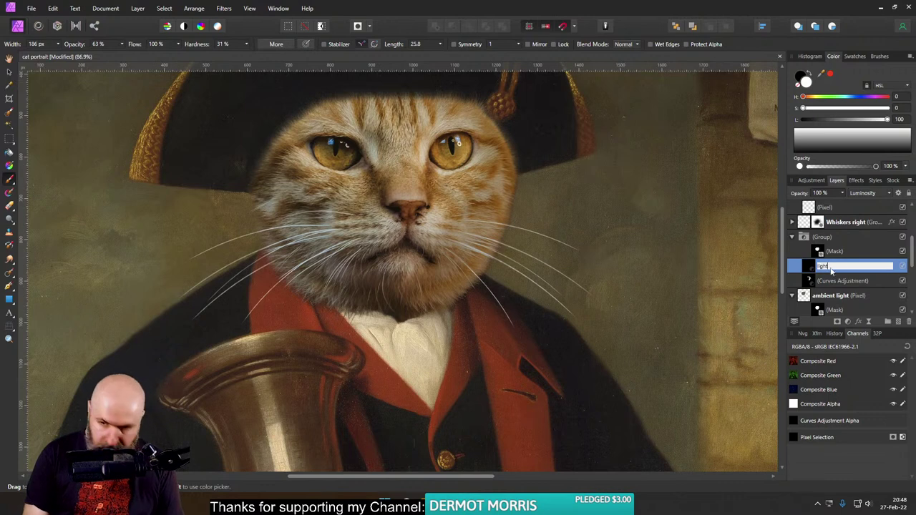
pyautogui.write('light')
pyautogui.press('Return')
pyautogui.doubleClick(830, 281)
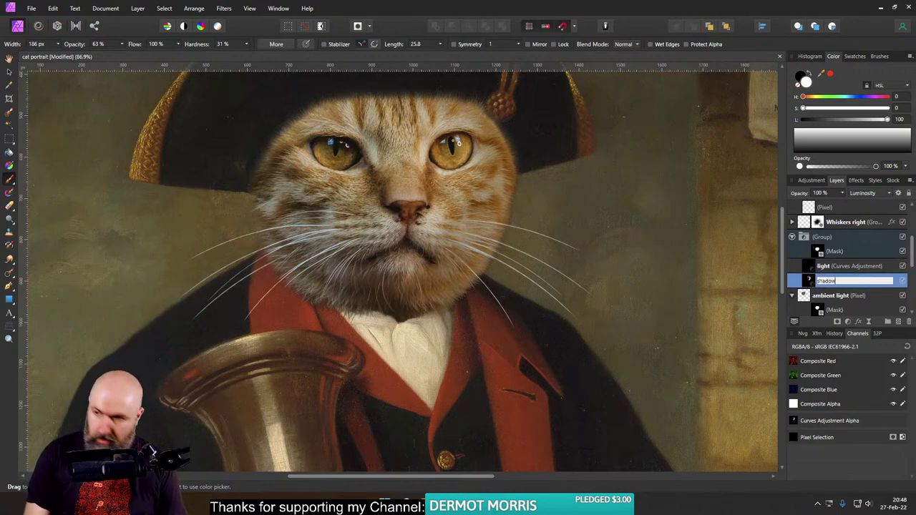
pyautogui.write('shadow')
pyautogui.press('Return')
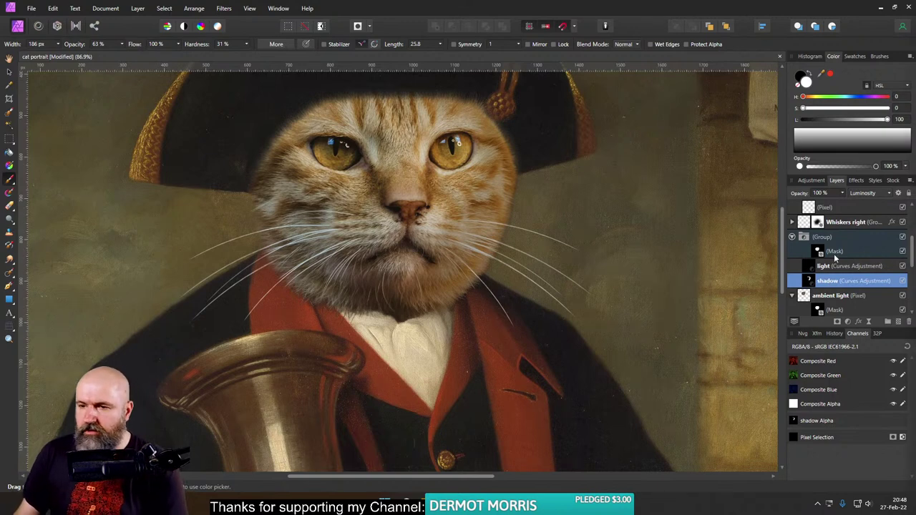
# Step: Select the light curves layer to paint on
pyautogui.click(806, 268)
pyautogui.click(809, 277)
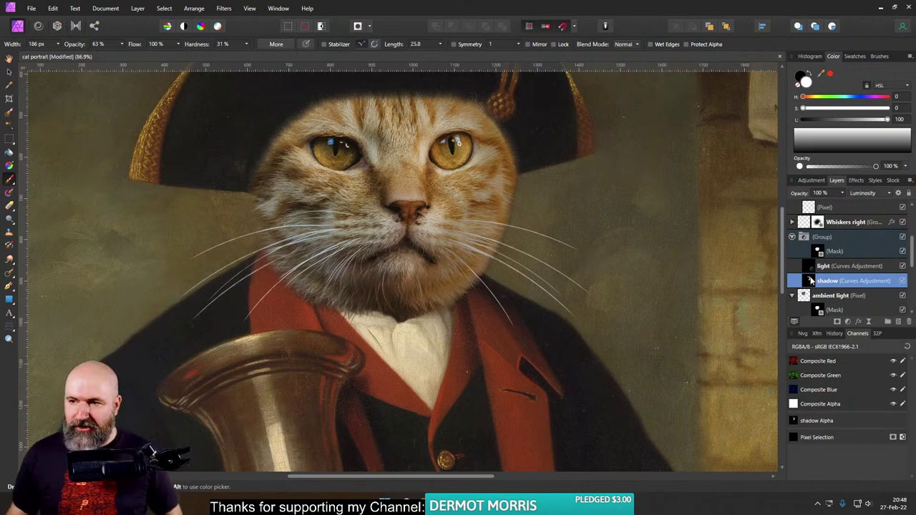
pyautogui.click(811, 266)
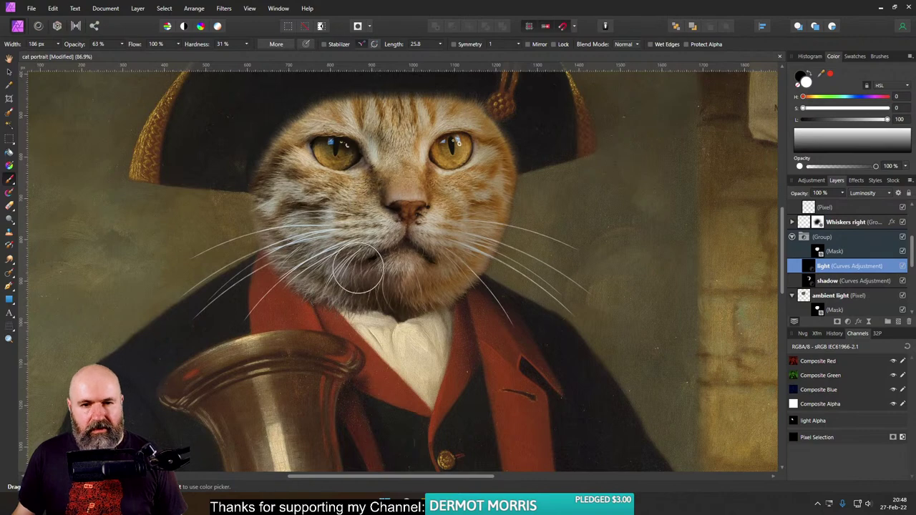
pyautogui.scroll(-6, 439, 297)
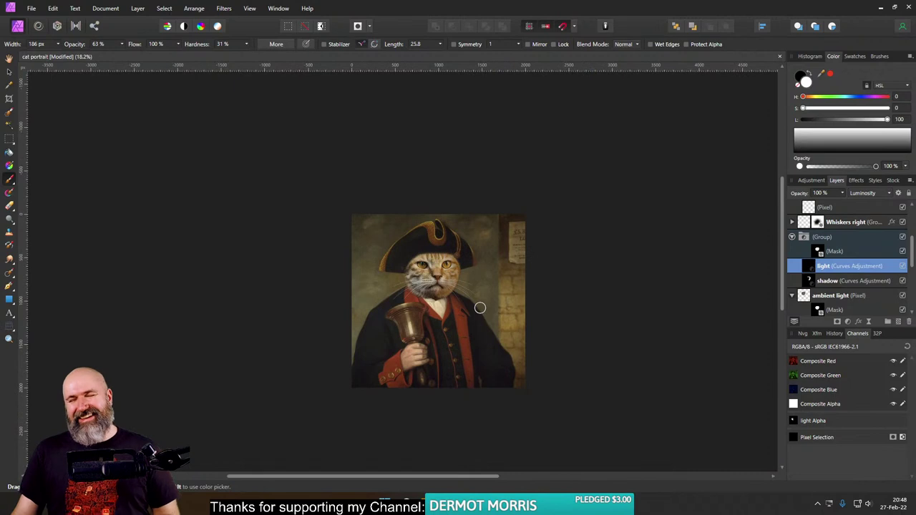
# Step: Select the shadow curves layer and toggle the ambient light layer off and on to compare
pyautogui.scroll(4, 448, 305)
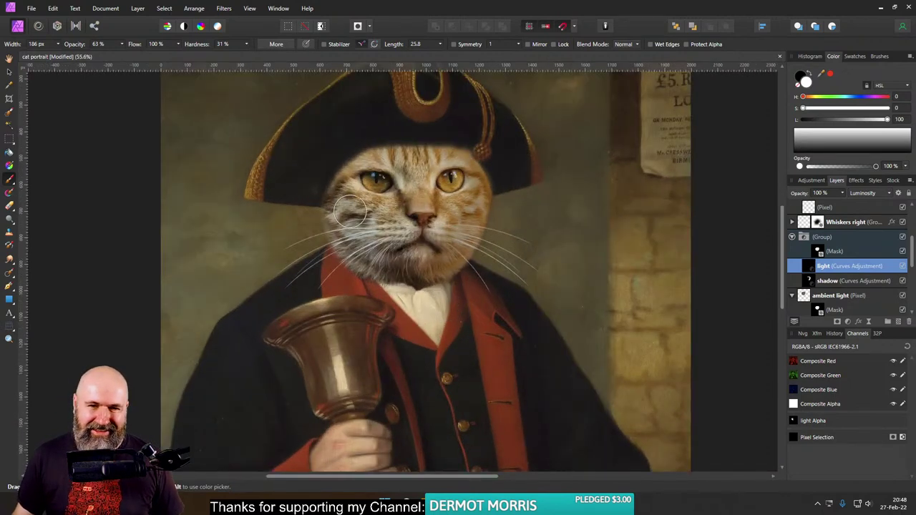
pyautogui.click(816, 281)
pyautogui.scroll(2, 466, 214)
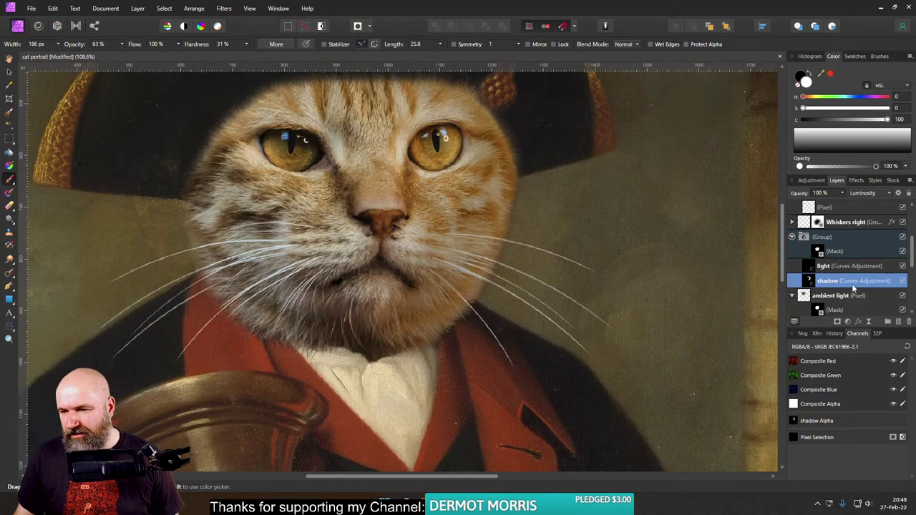
pyautogui.scroll(-3, 823, 283)
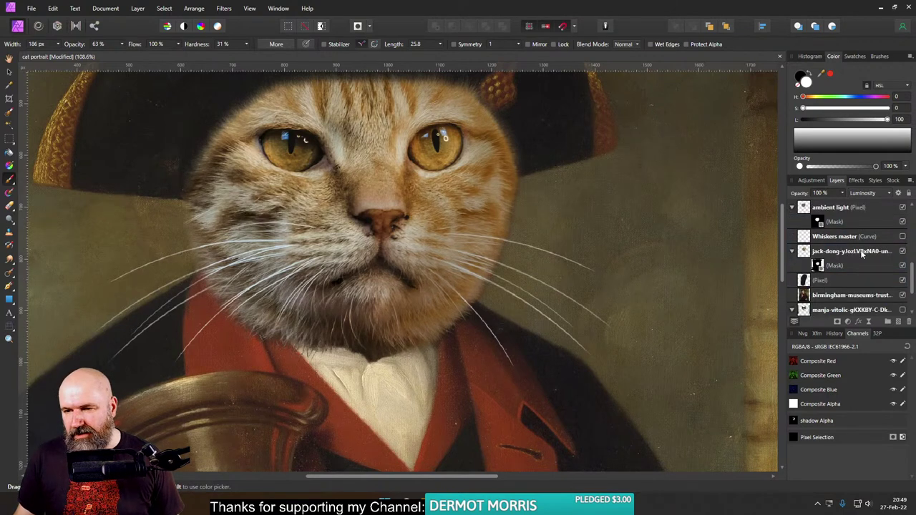
pyautogui.scroll(2, 878, 243)
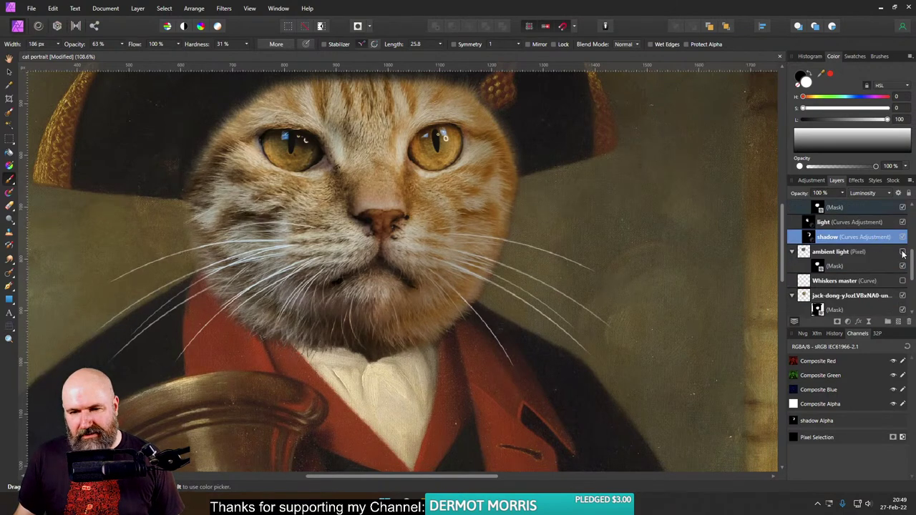
pyautogui.click(903, 252)
pyautogui.click(902, 252)
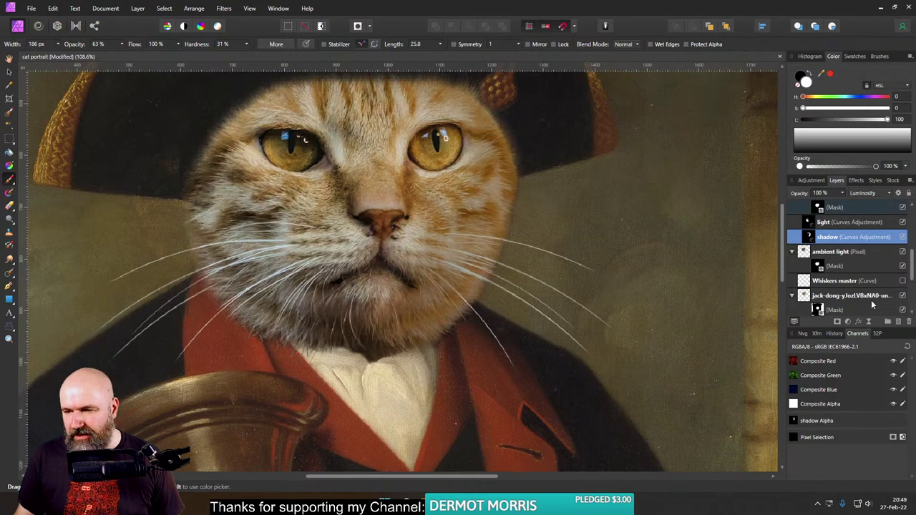
# Step: Select the cat layer's mask and toggle the cat face and its mask to compare
pyautogui.click(825, 310)
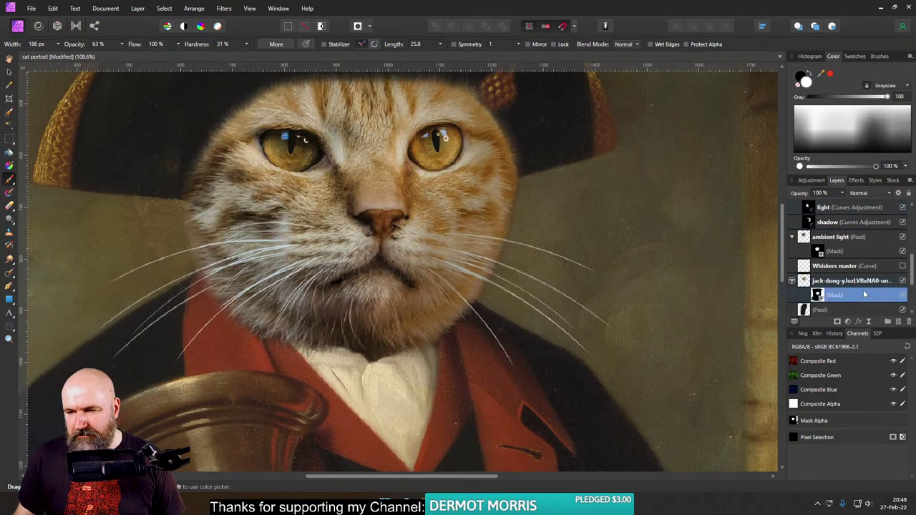
pyautogui.click(903, 281)
pyautogui.click(902, 281)
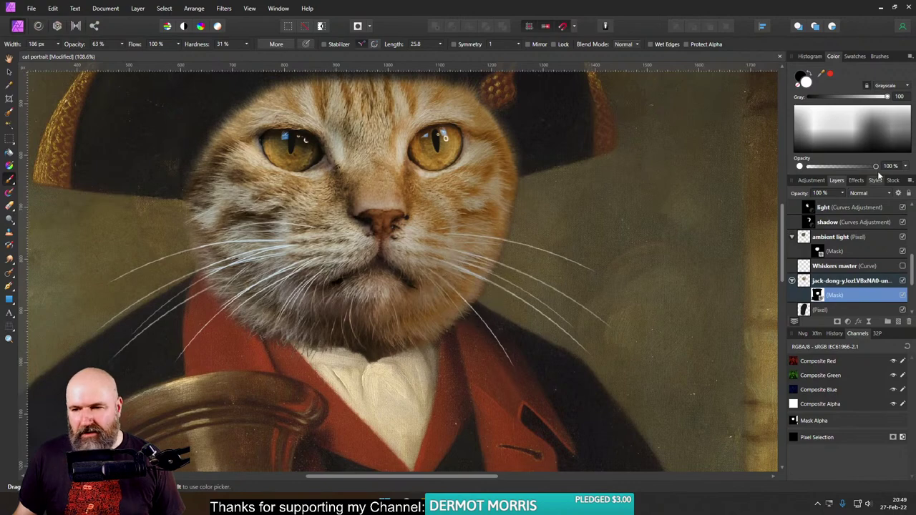
pyautogui.click(904, 295)
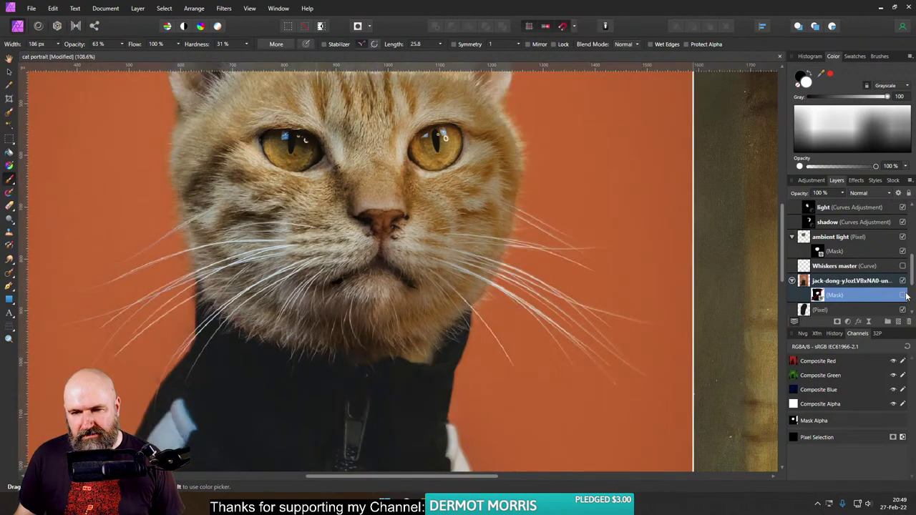
pyautogui.click(904, 295)
pyautogui.click(904, 294)
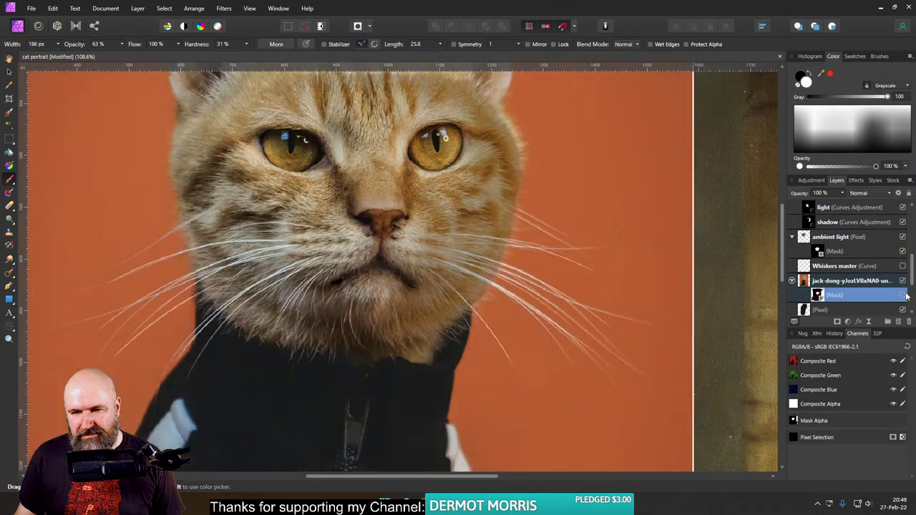
pyautogui.click(904, 295)
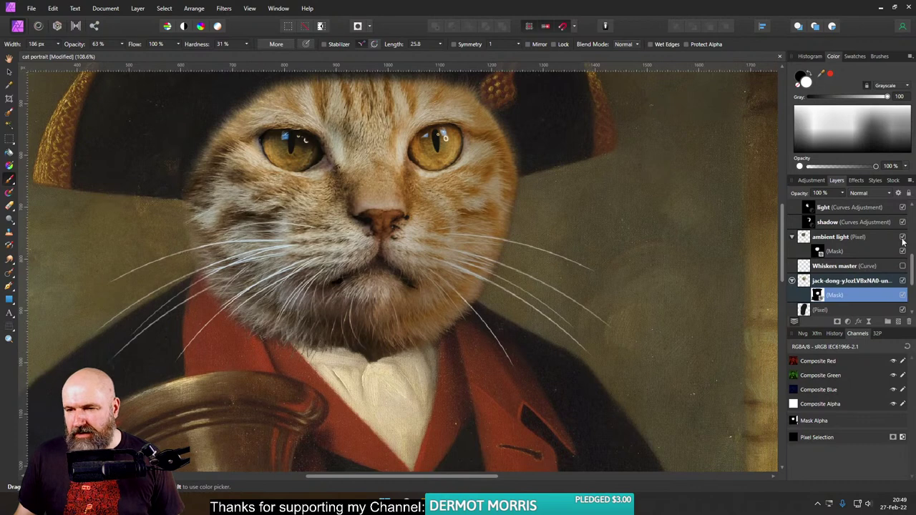
# Step: Turn off the light-and-shadow group and set the brush to 100% opacity at 83 px width
pyautogui.scroll(1, 881, 246)
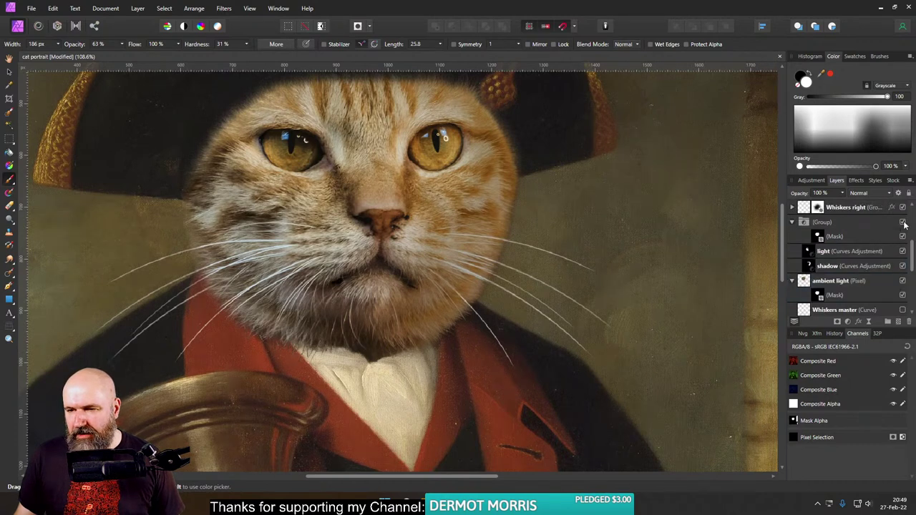
pyautogui.click(903, 223)
pyautogui.scroll(-2, 863, 286)
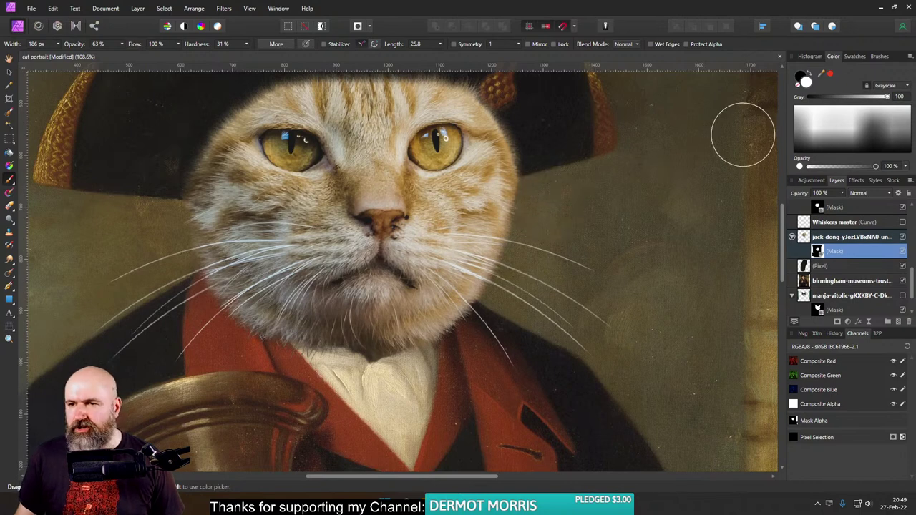
pyautogui.click(121, 44)
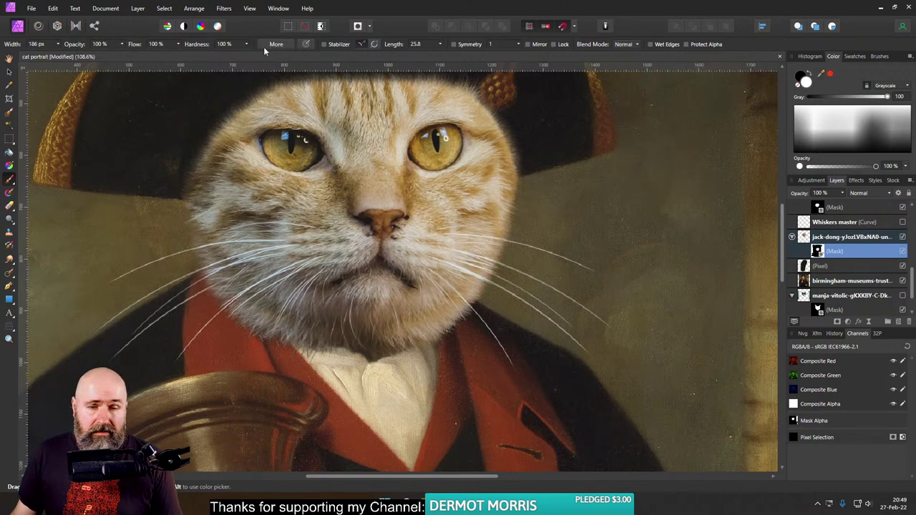
pyautogui.click(58, 45)
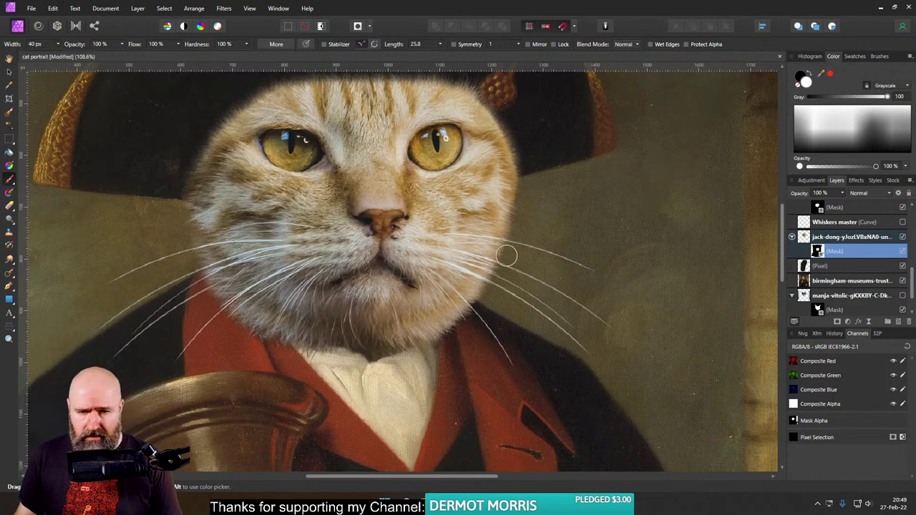
pyautogui.click(57, 44)
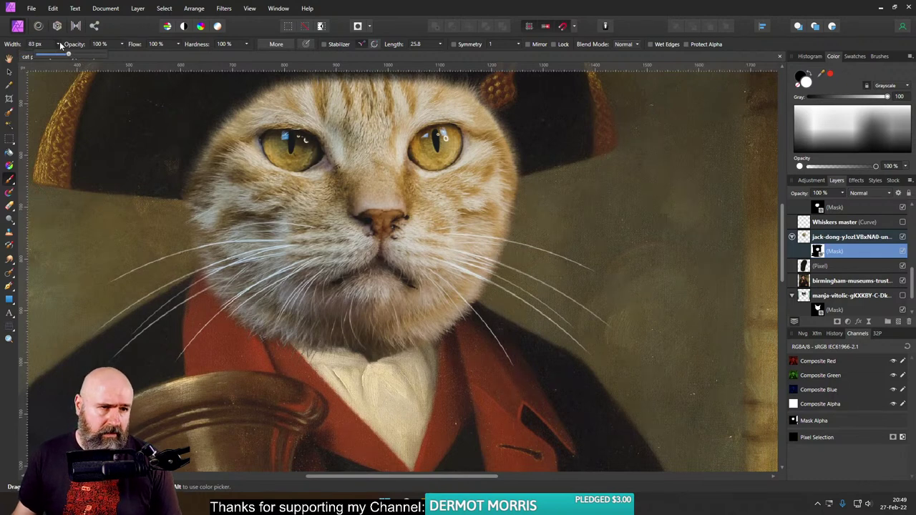
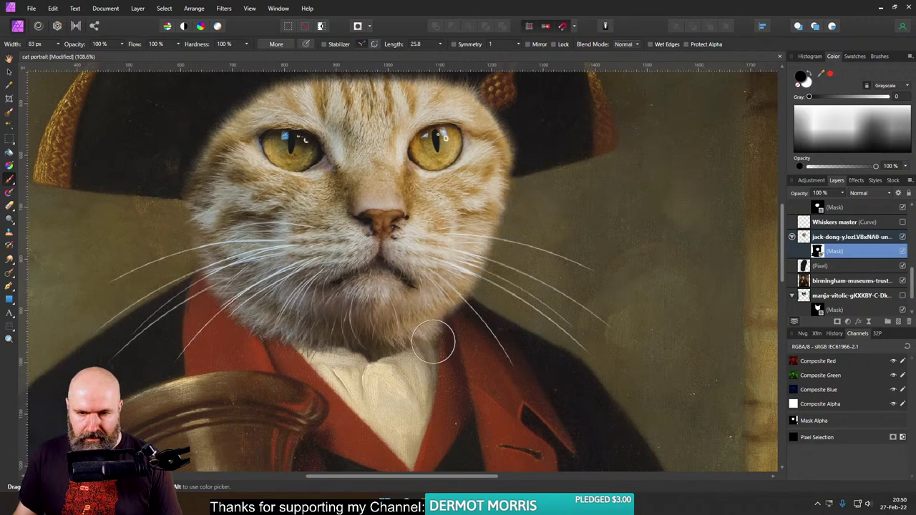
# Step: Refine the cat mask along the right cheek, painting black to hide fur, then white to restore it
pyautogui.moveTo(446, 330)
pyautogui.mouseDown()
pyautogui.moveTo(474, 292)
pyautogui.moveTo(502, 219)
pyautogui.moveTo(510, 134)
pyautogui.mouseUp()
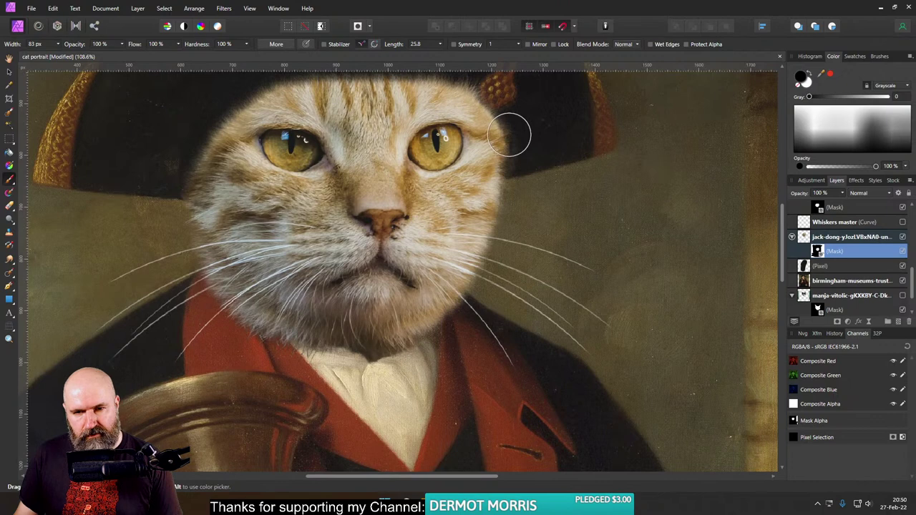
pyautogui.click(808, 84)
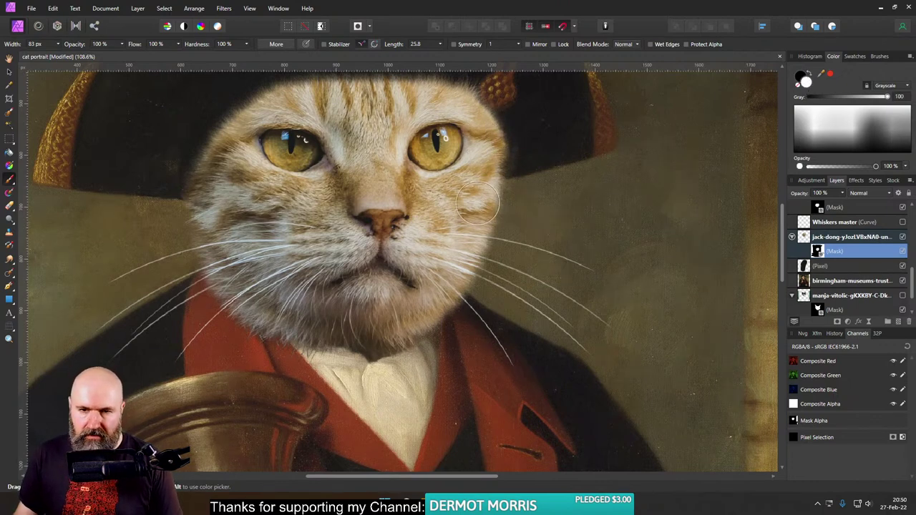
pyautogui.moveTo(481, 219)
pyautogui.mouseDown()
pyautogui.moveTo(484, 151)
pyautogui.moveTo(472, 251)
pyautogui.moveTo(493, 141)
pyautogui.moveTo(475, 263)
pyautogui.moveTo(482, 179)
pyautogui.moveTo(448, 290)
pyautogui.moveTo(481, 216)
pyautogui.moveTo(475, 265)
pyautogui.moveTo(432, 308)
pyautogui.moveTo(473, 246)
pyautogui.moveTo(414, 316)
pyautogui.moveTo(459, 284)
pyautogui.moveTo(486, 217)
pyautogui.moveTo(494, 153)
pyautogui.moveTo(483, 154)
pyautogui.moveTo(482, 226)
pyautogui.moveTo(481, 167)
pyautogui.mouseUp()
pyautogui.scroll(-5, 561, 348)
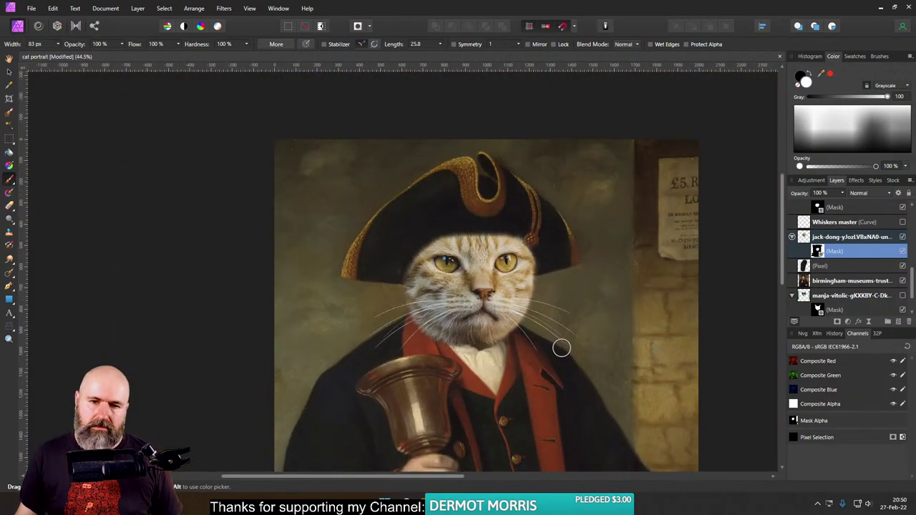
pyautogui.scroll(6, 546, 338)
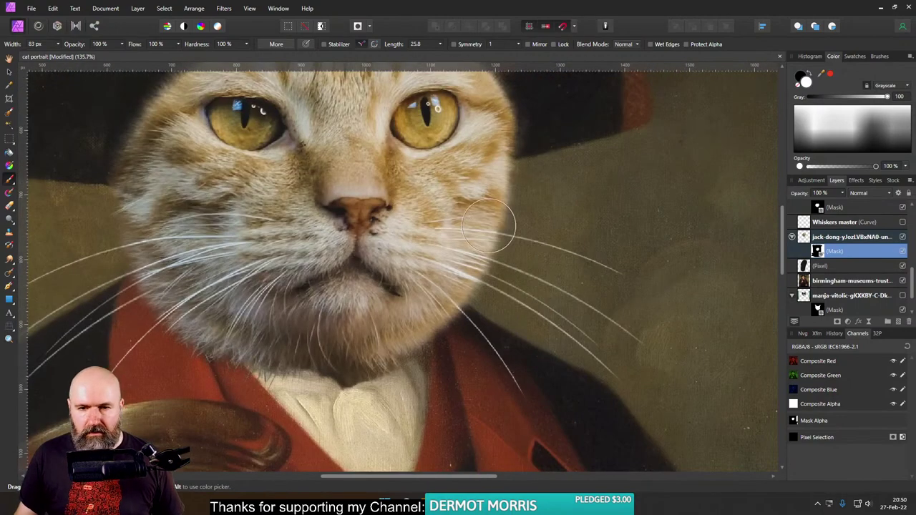
pyautogui.scroll(-6, 551, 300)
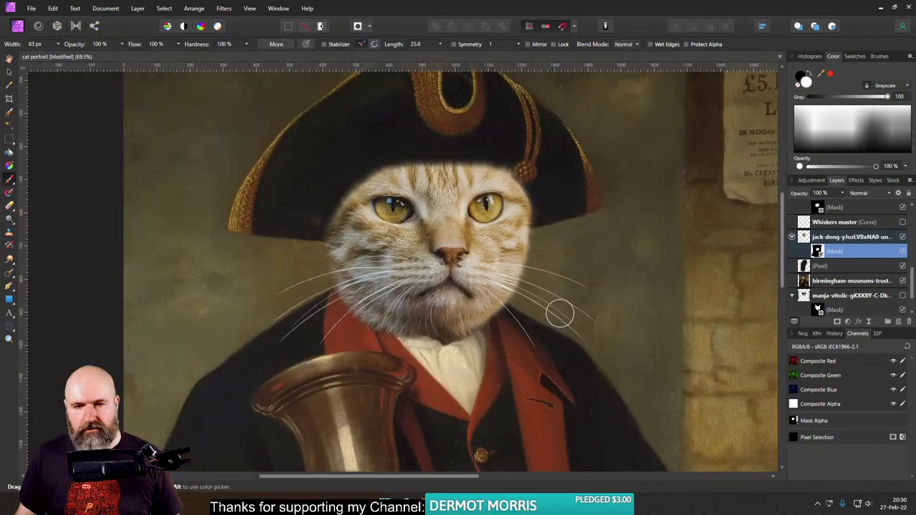
pyautogui.scroll(7, 561, 312)
pyautogui.scroll(-3, 693, 260)
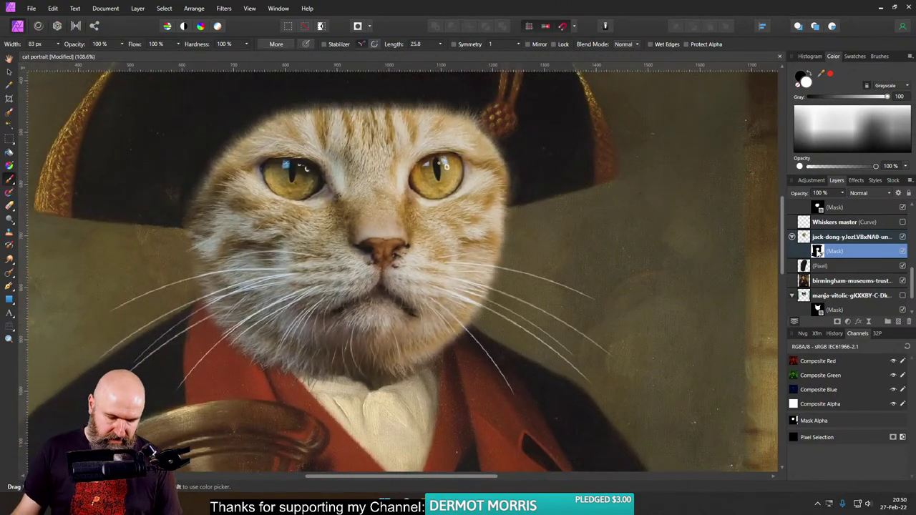
# Step: Duplicate the cat head's mask and move the copy up toward the ambient light layer
pyautogui.hotkey('ctrl', 'j')
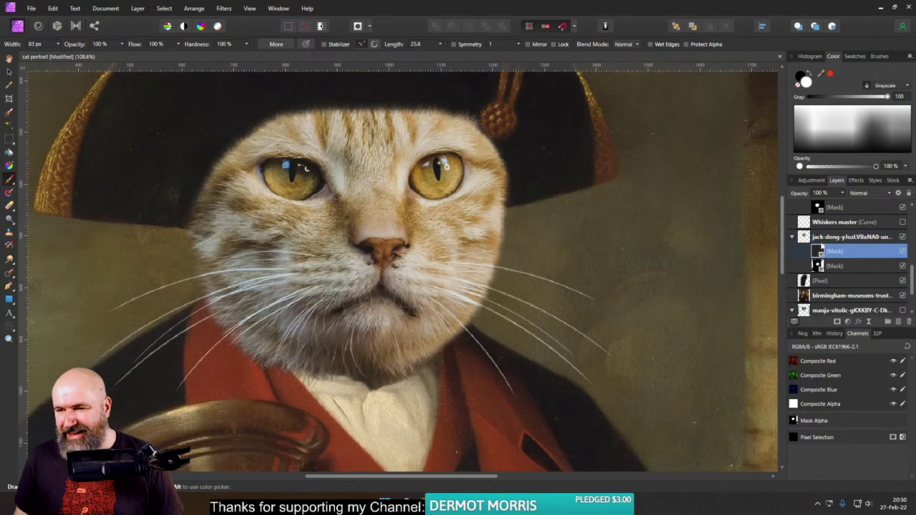
pyautogui.scroll(2, 823, 244)
pyautogui.moveTo(820, 299)
pyautogui.mouseDown()
pyautogui.moveTo(818, 249)
pyautogui.moveTo(822, 293)
pyautogui.mouseUp()
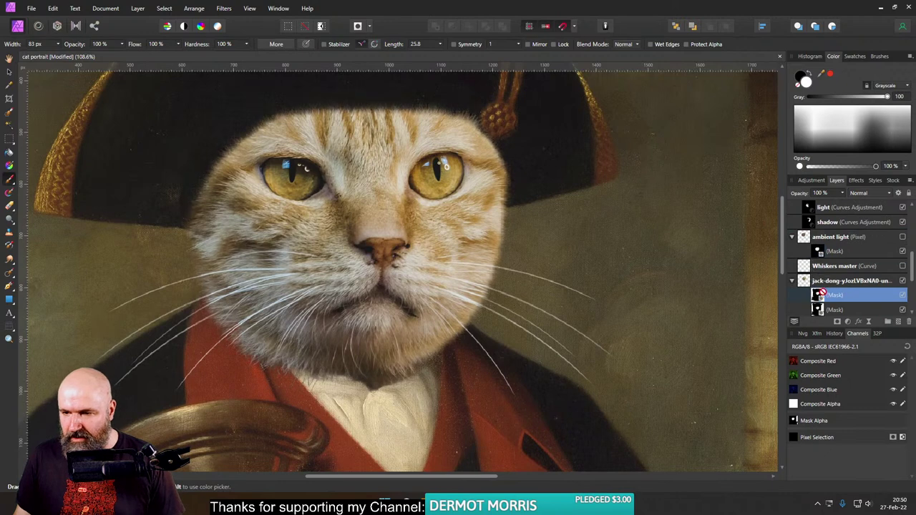
# Step: Attach the duplicated face mask to the ambient light layer
pyautogui.click(820, 252)
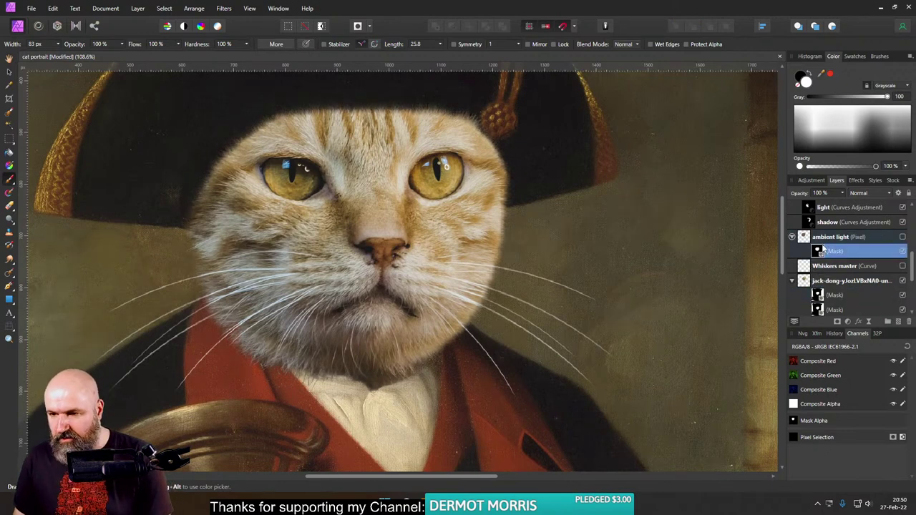
pyautogui.moveTo(822, 283); pyautogui.dragTo(818, 243)
pyautogui.moveTo(822, 283); pyautogui.dragTo(822, 261)
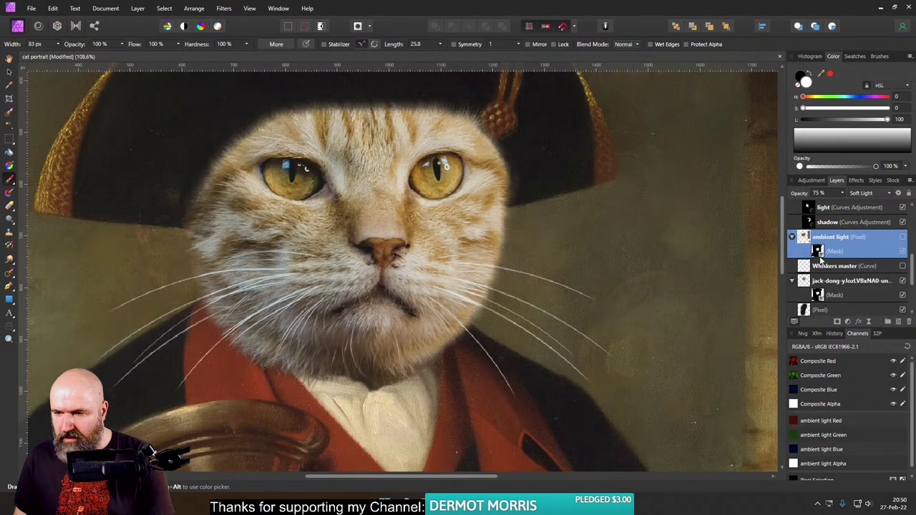
pyautogui.click(818, 251)
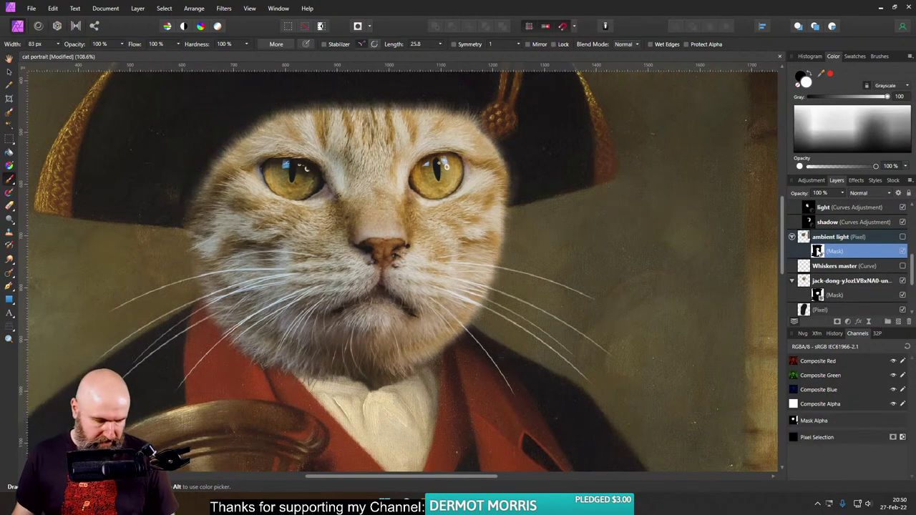
# Step: Replace the lighting group's old mask with a copy of the cat face mask
pyautogui.scroll(3, 837, 245)
pyautogui.scroll(-2, 830, 265)
pyautogui.click(821, 237)
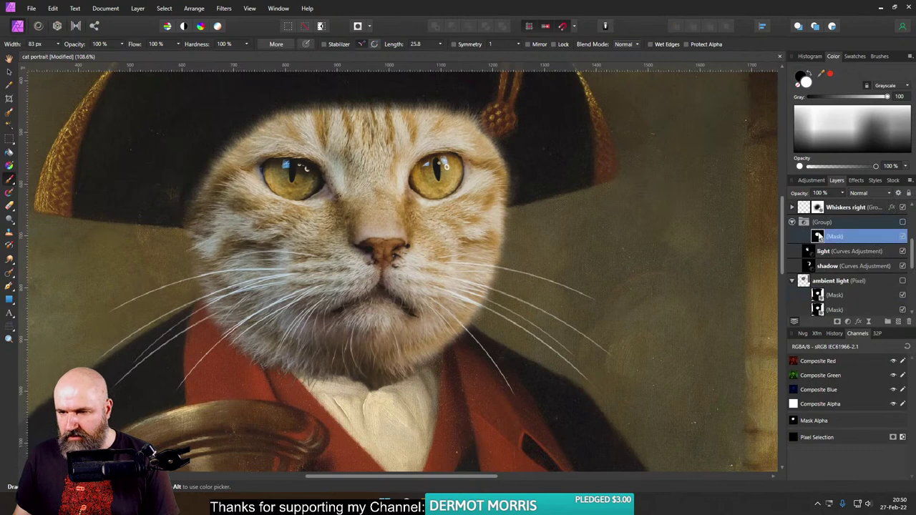
pyautogui.press('Delete')
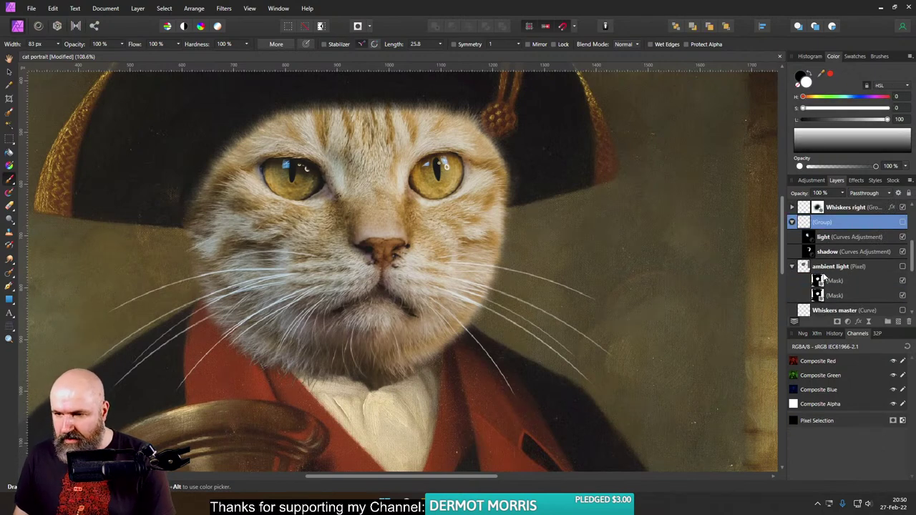
pyautogui.moveTo(823, 280); pyautogui.dragTo(810, 224)
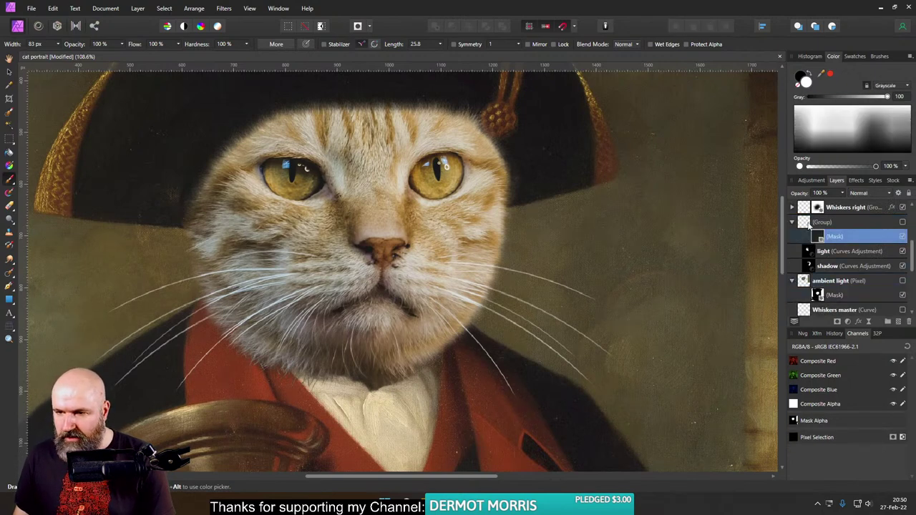
# Step: Turn ambient light back on and toggle the lighting group repeatedly to compare its effect
pyautogui.click(903, 280)
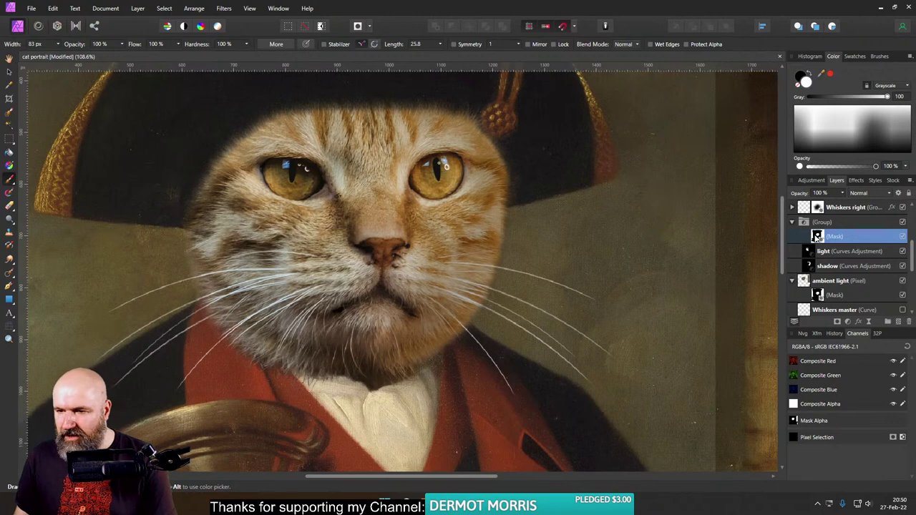
pyautogui.click(903, 223)
pyautogui.click(903, 223)
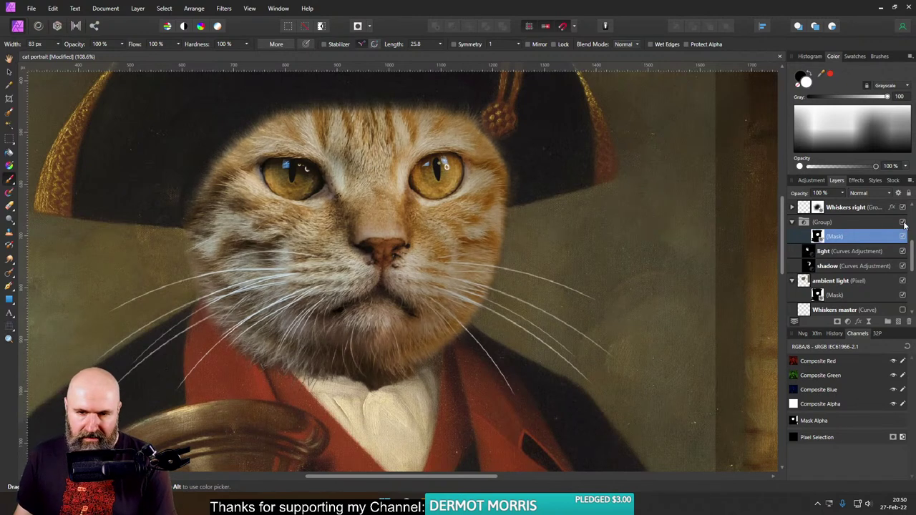
pyautogui.click(902, 222)
pyautogui.click(903, 223)
pyautogui.click(903, 223)
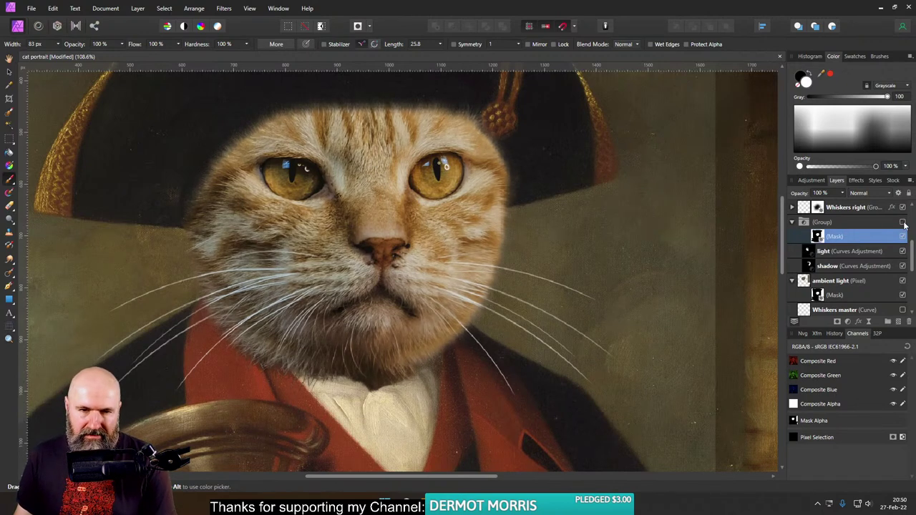
pyautogui.click(902, 223)
pyautogui.click(902, 223)
pyautogui.click(903, 223)
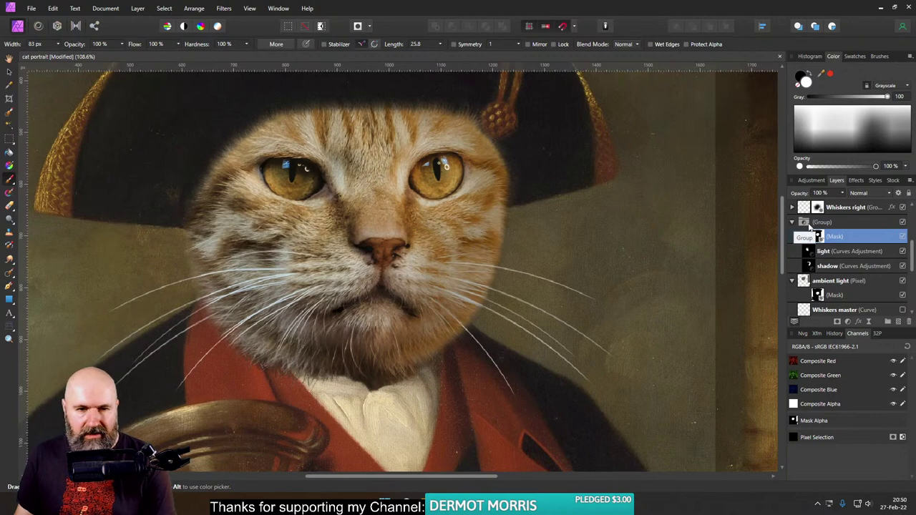
pyautogui.click(903, 223)
pyautogui.click(902, 222)
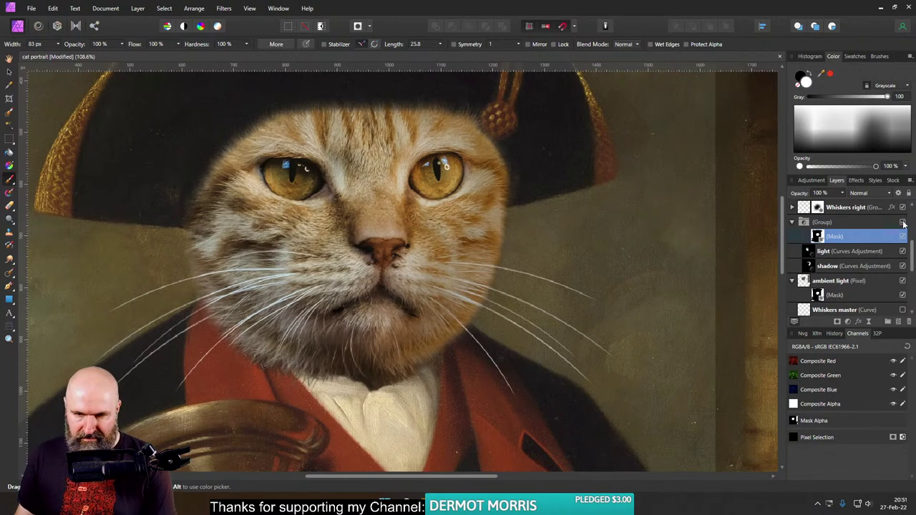
pyautogui.click(903, 223)
pyautogui.click(903, 223)
pyautogui.click(903, 223)
pyautogui.click(902, 223)
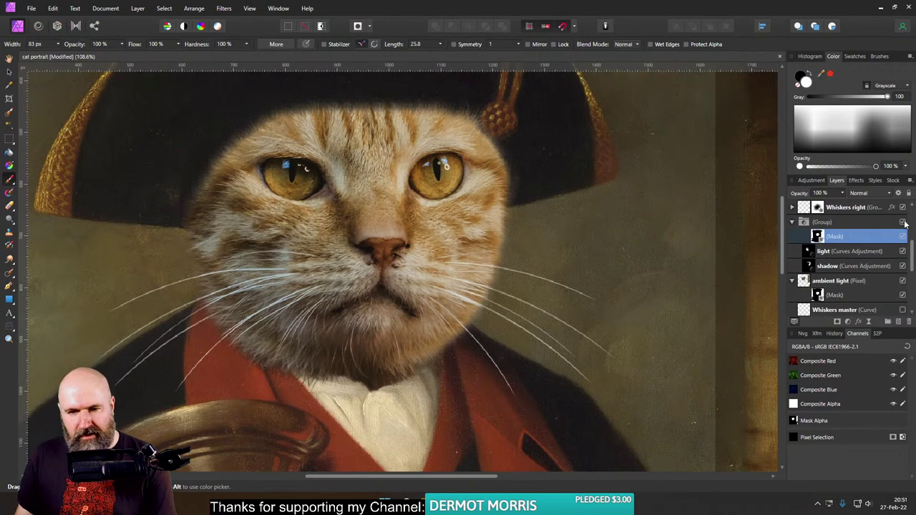
pyautogui.click(903, 223)
pyautogui.click(903, 222)
pyautogui.click(903, 223)
pyautogui.click(904, 223)
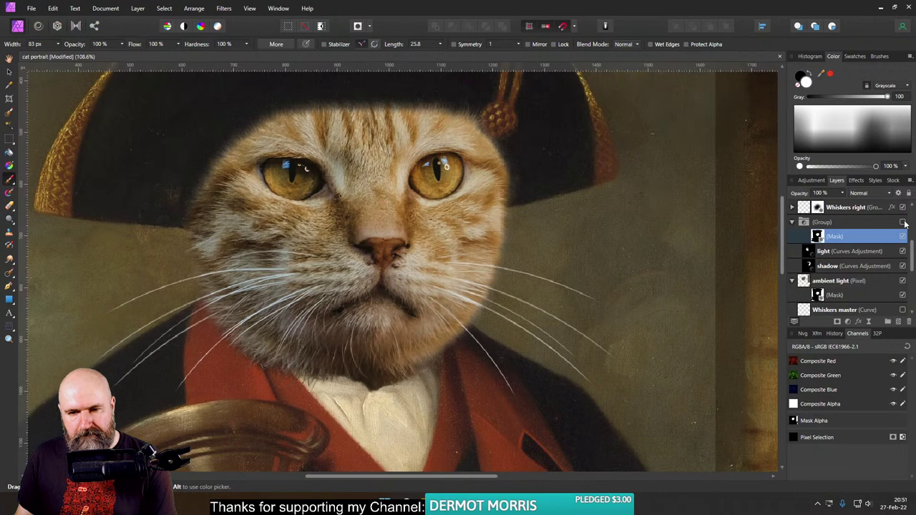
pyautogui.click(903, 223)
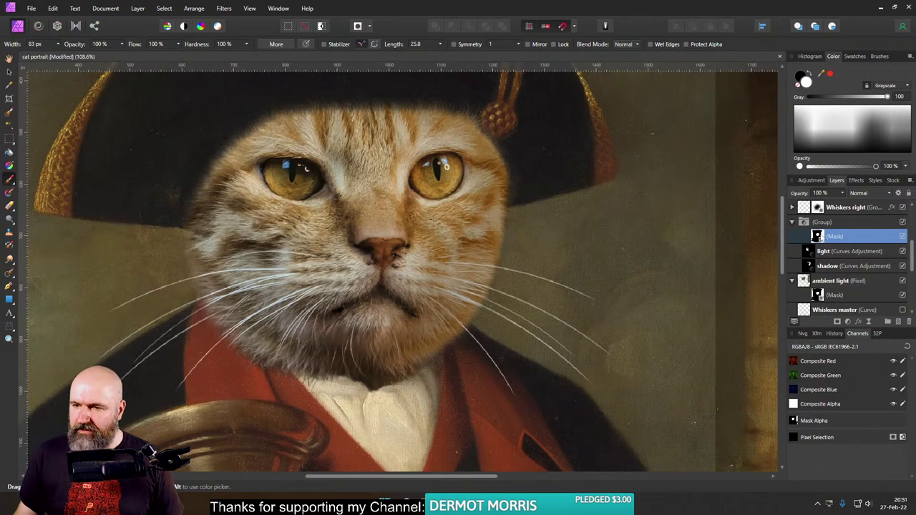
# Step: Add two points to the shadow Curves adjustment and pull both down to darken the cat's face
pyautogui.doubleClick(810, 266)
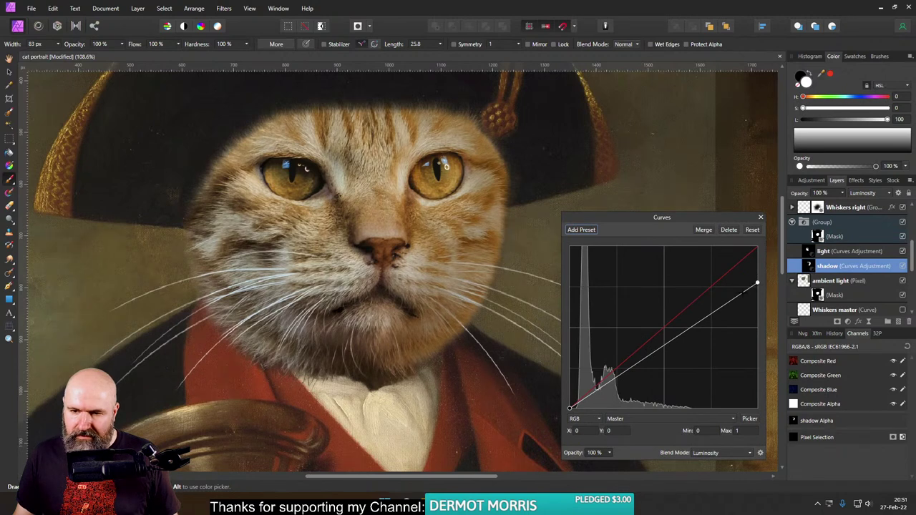
pyautogui.moveTo(721, 306); pyautogui.dragTo(721, 304)
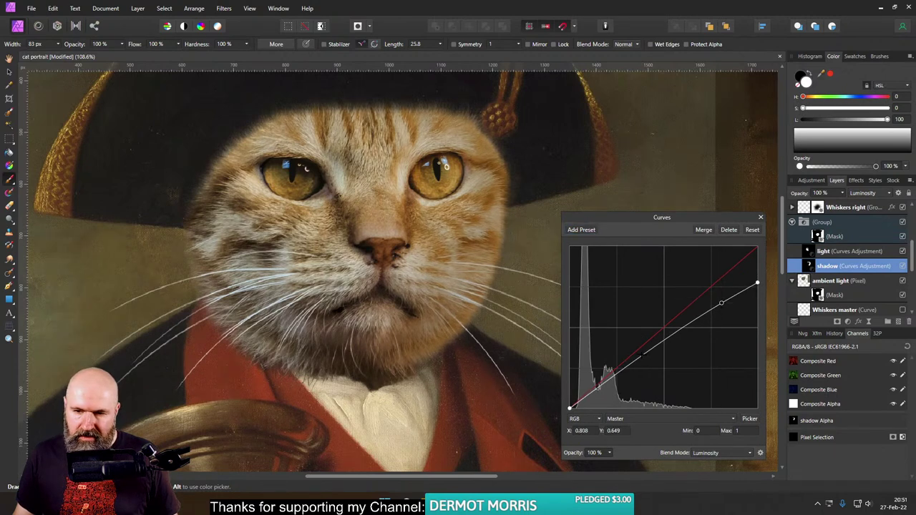
pyautogui.click(641, 361)
pyautogui.moveTo(641, 361); pyautogui.dragTo(645, 375)
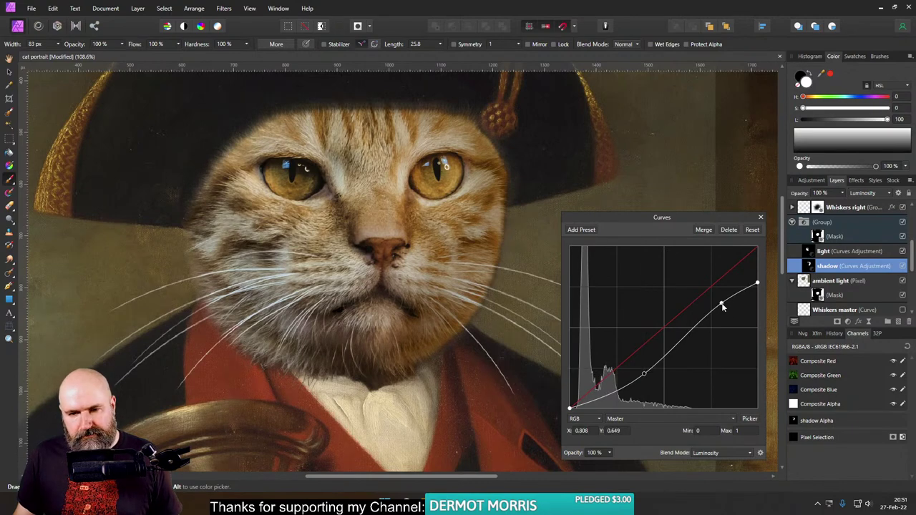
pyautogui.moveTo(723, 306); pyautogui.dragTo(723, 313)
pyautogui.scroll(-5, 523, 297)
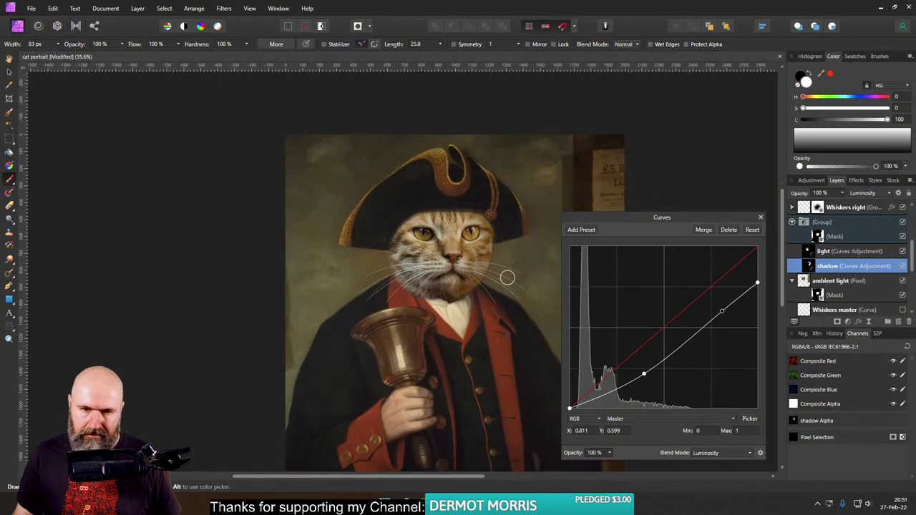
pyautogui.scroll(3, 508, 278)
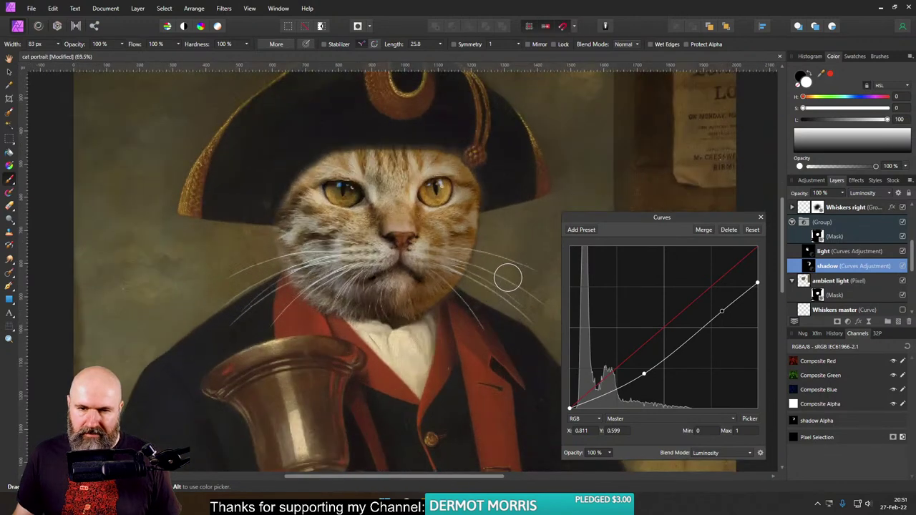
pyautogui.click(757, 219)
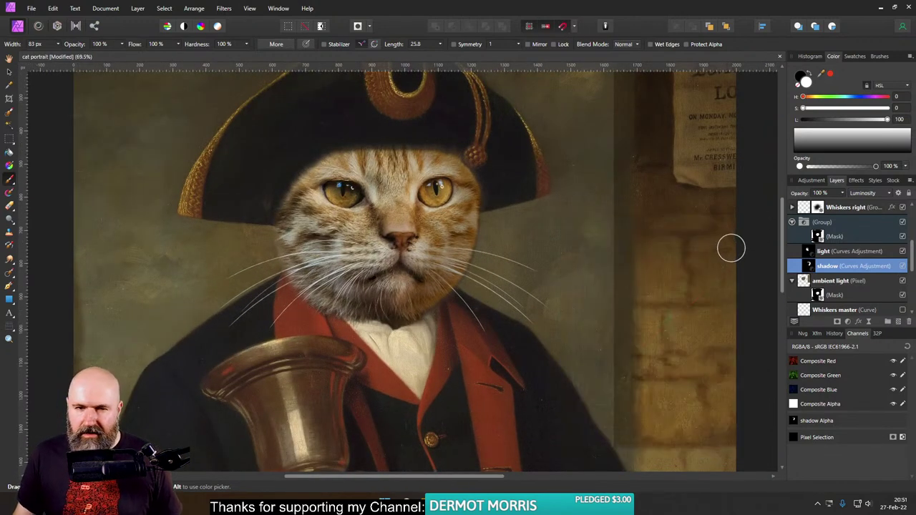
pyautogui.click(808, 251)
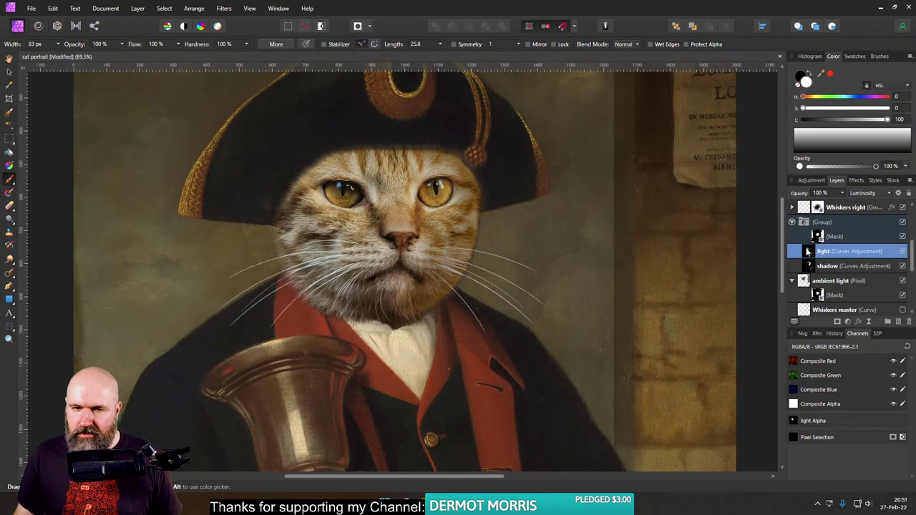
# Step: Add a new Curves adjustment to the group and name it 'warmth'
pyautogui.click(848, 323)
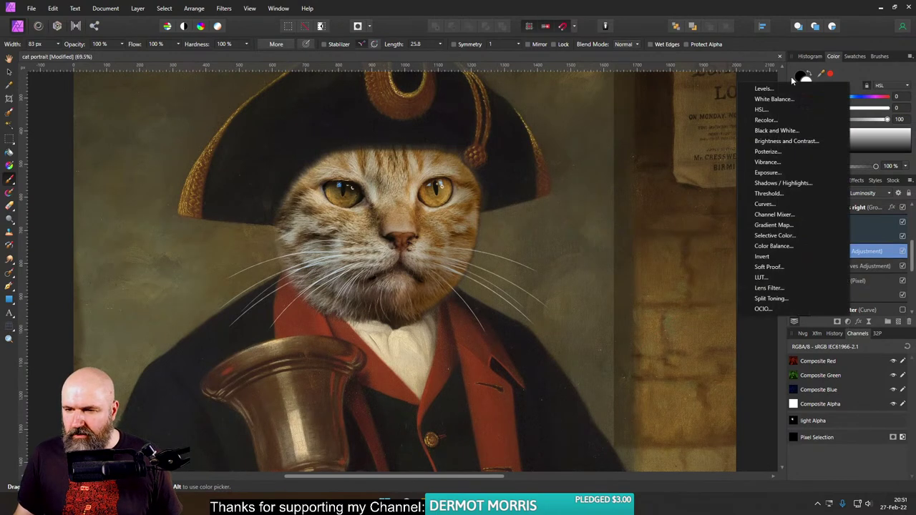
pyautogui.click(770, 206)
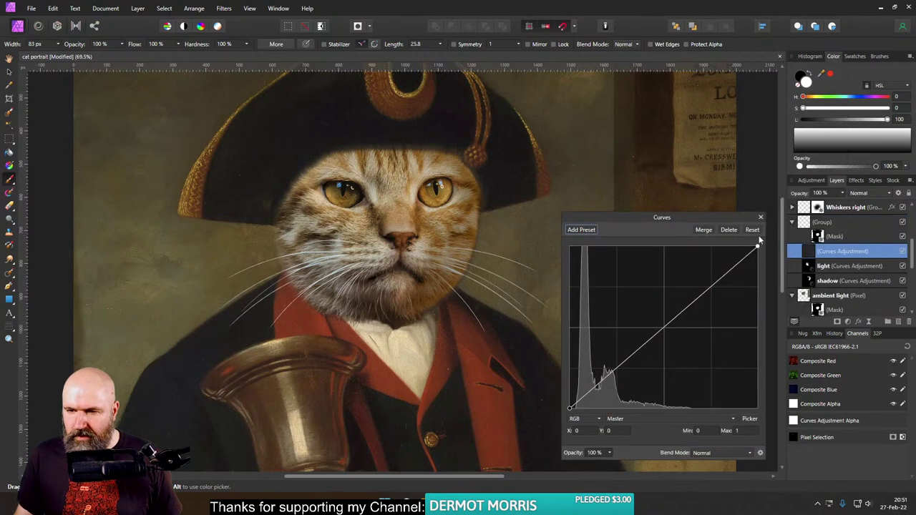
pyautogui.doubleClick(837, 252)
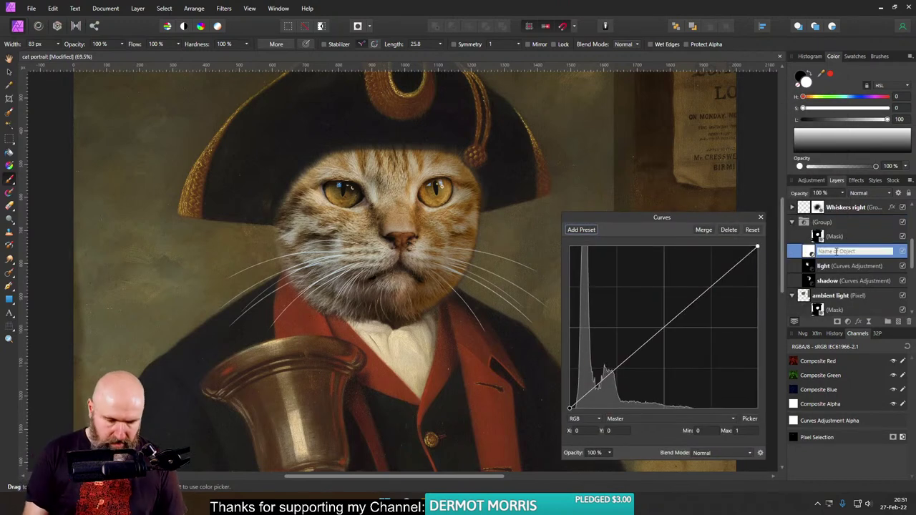
pyautogui.write('l')
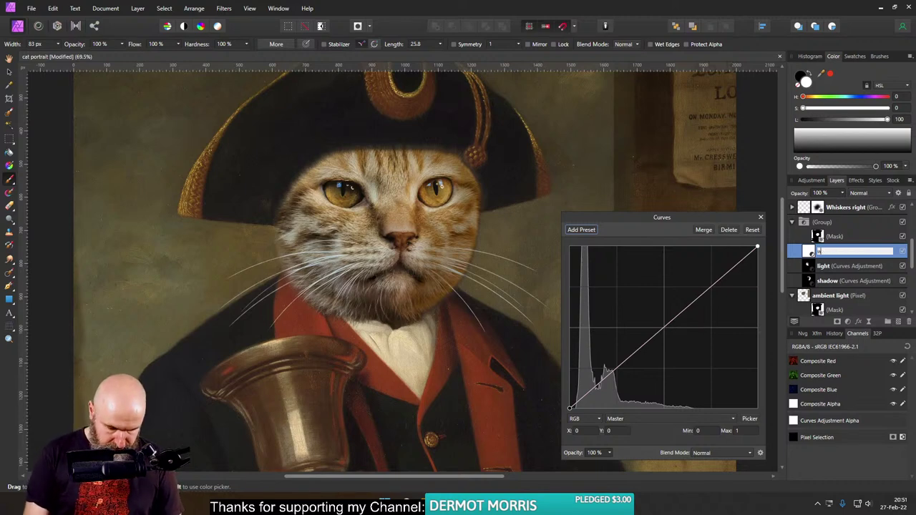
pyautogui.write('armth')
pyautogui.press('Return')
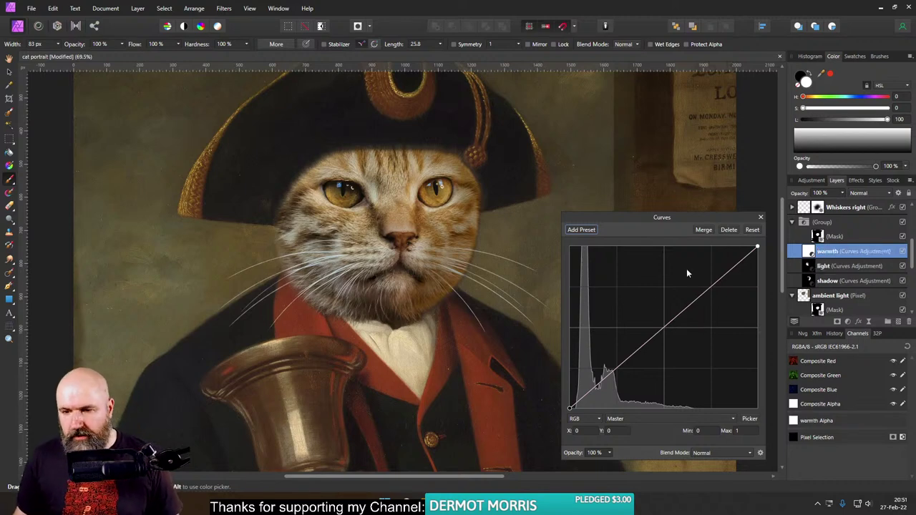
pyautogui.moveTo(639, 217); pyautogui.dragTo(657, 110)
# Step: Switch the curve to LAB colour space and test the AOpponent channel, removing the green tint
pyautogui.click(612, 311)
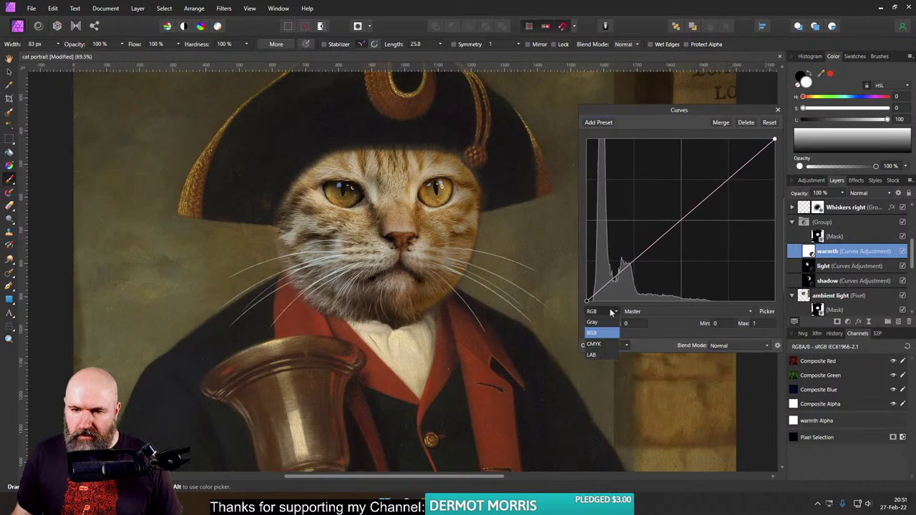
pyautogui.click(598, 355)
pyautogui.click(648, 312)
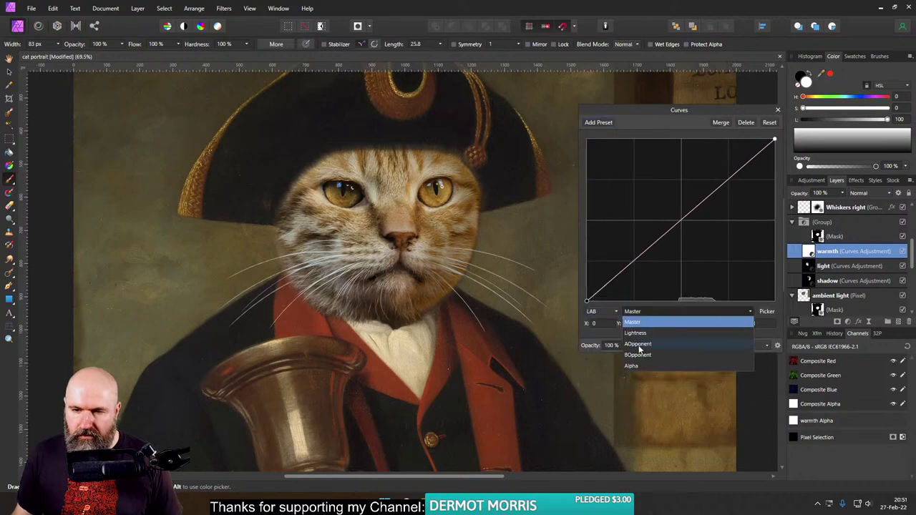
pyautogui.click(640, 346)
pyautogui.moveTo(683, 215); pyautogui.dragTo(691, 239)
pyautogui.click(676, 311)
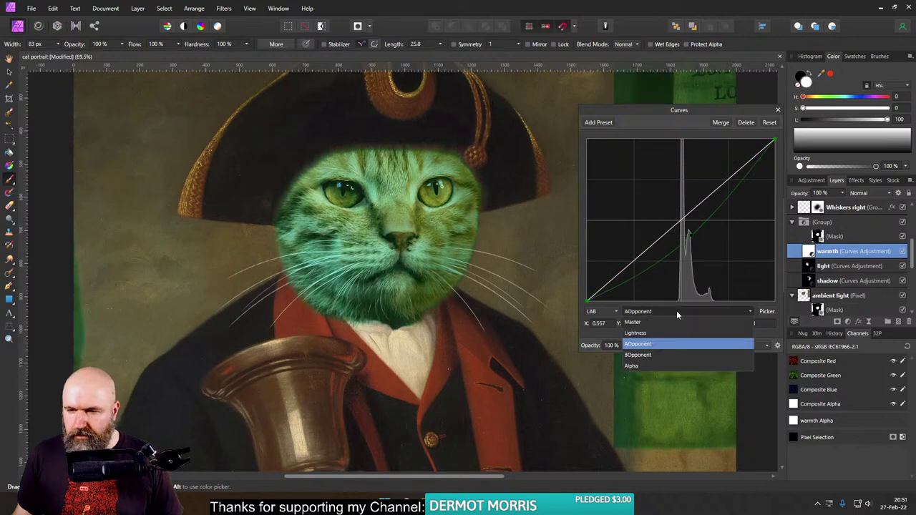
pyautogui.click(642, 349)
pyautogui.click(657, 312)
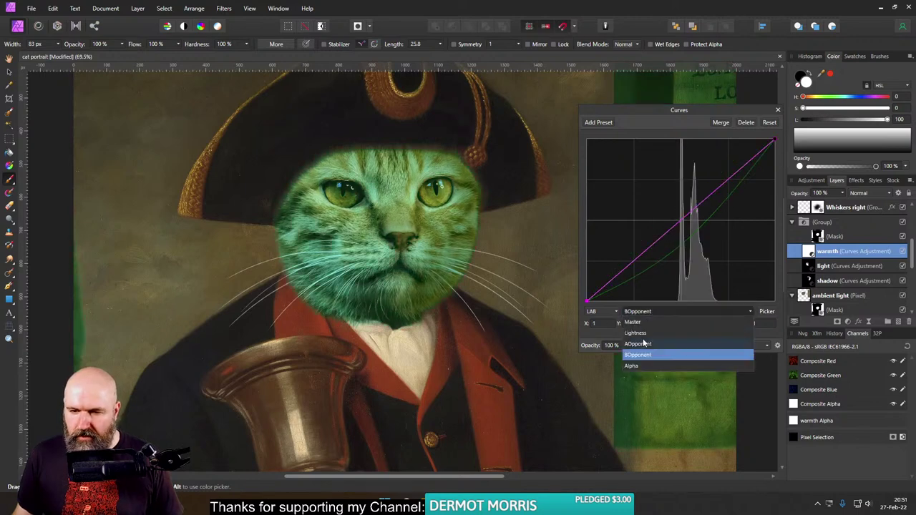
pyautogui.click(644, 345)
pyautogui.click(770, 122)
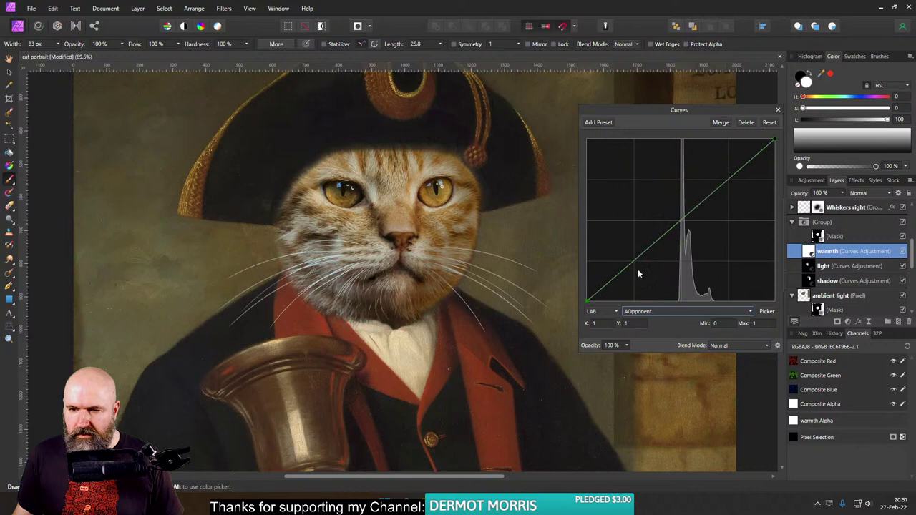
# Step: Raise the BOpponent curve to warm the cat and reduce the adjustment's opacity to 41%
pyautogui.click(653, 312)
pyautogui.click(637, 351)
pyautogui.moveTo(689, 213)
pyautogui.mouseDown()
pyautogui.moveTo(679, 206)
pyautogui.moveTo(683, 215)
pyautogui.mouseUp()
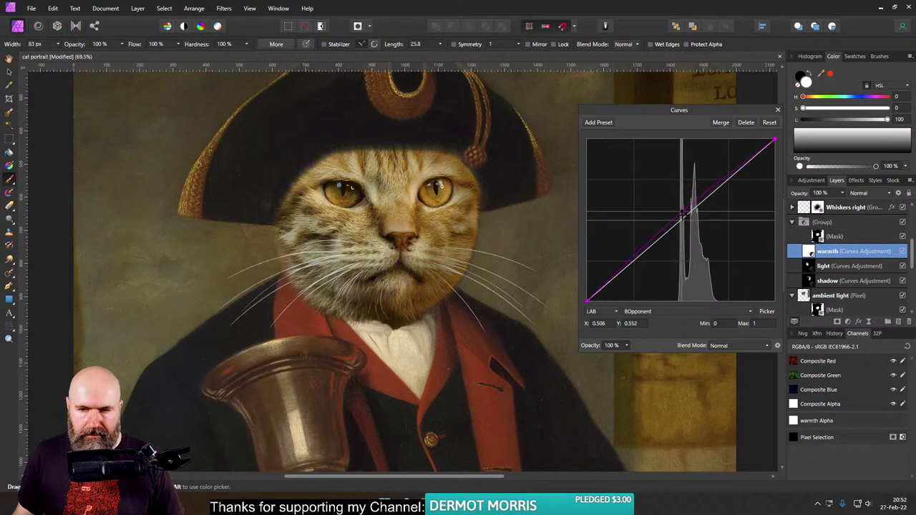
pyautogui.moveTo(627, 346); pyautogui.dragTo(607, 357)
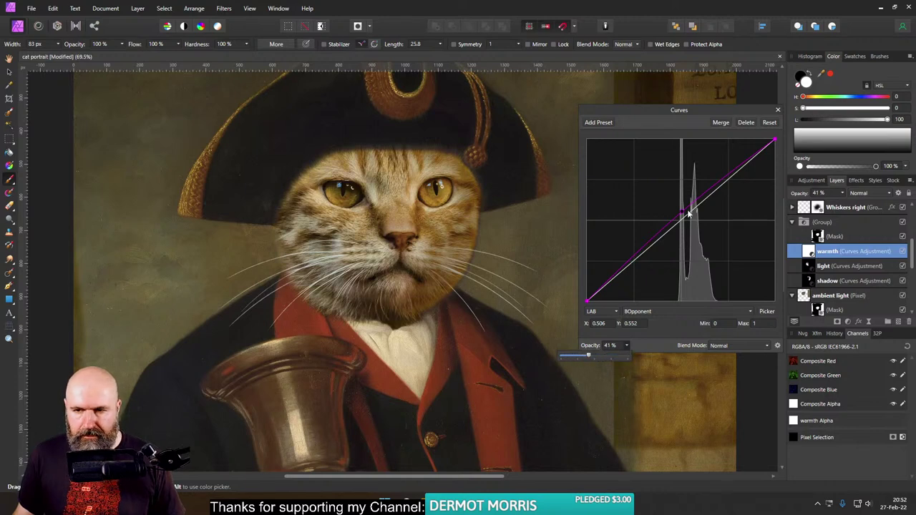
pyautogui.moveTo(683, 212); pyautogui.dragTo(648, 247)
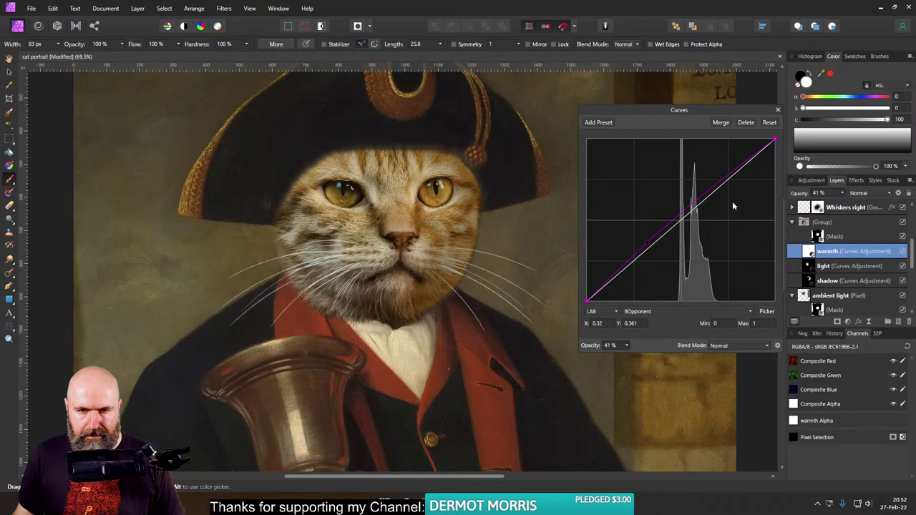
pyautogui.click(778, 110)
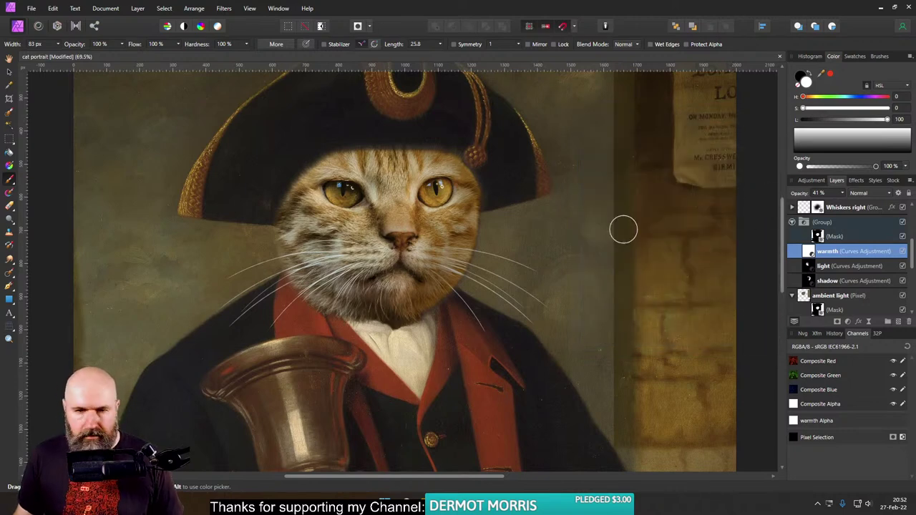
pyautogui.scroll(-3, 647, 241)
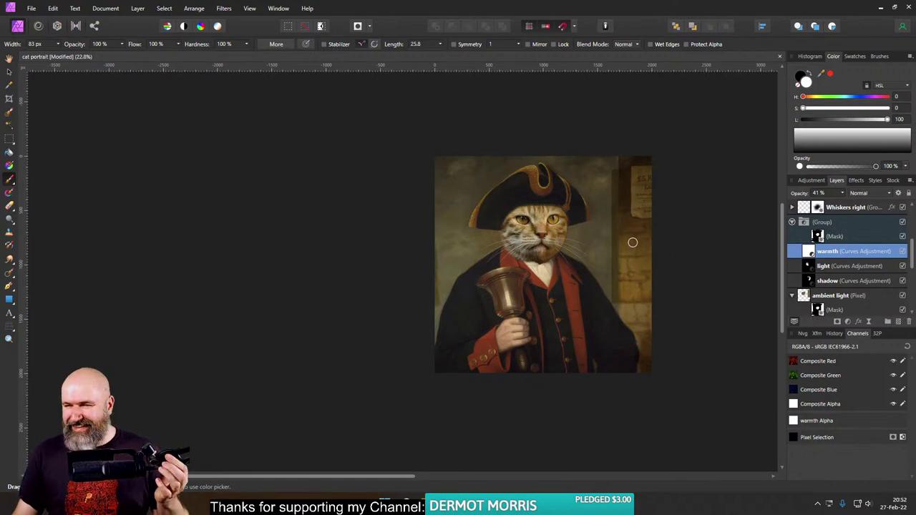
pyautogui.scroll(2, 626, 241)
pyautogui.scroll(4, 598, 262)
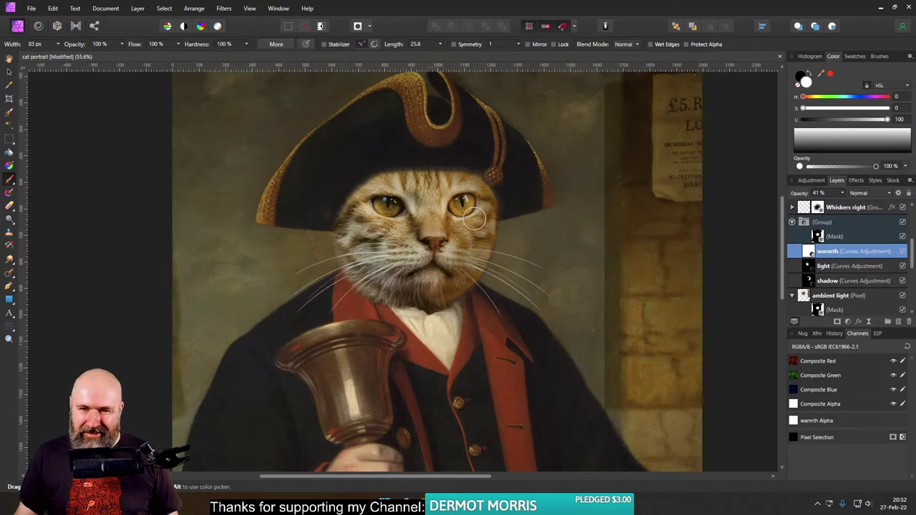
pyautogui.scroll(4, 422, 195)
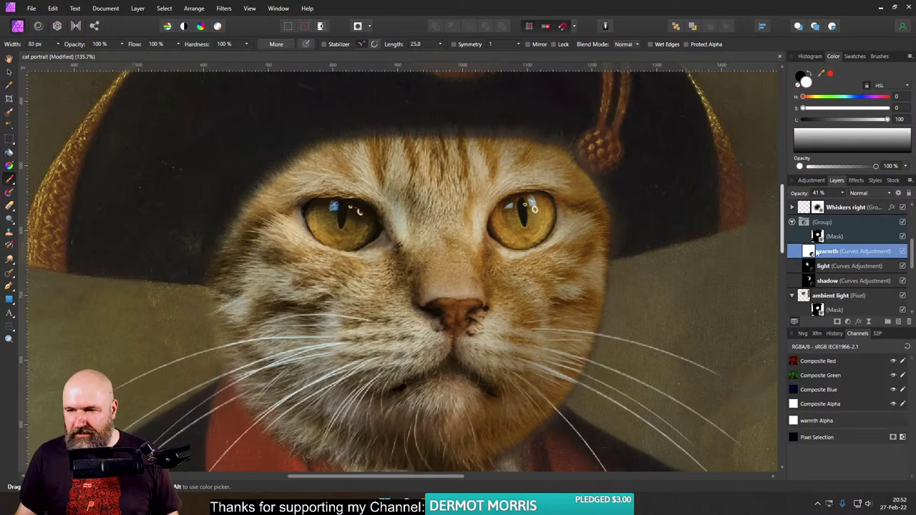
pyautogui.click(903, 237)
pyautogui.click(904, 237)
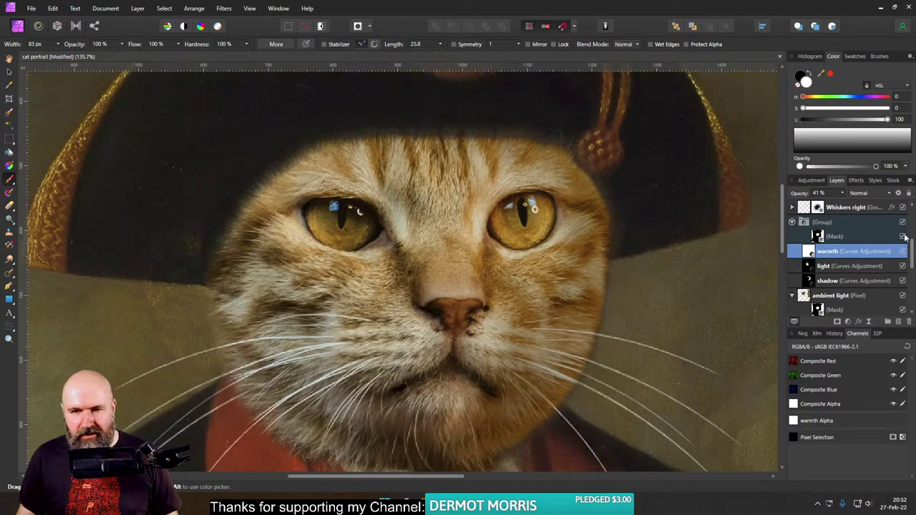
pyautogui.click(903, 237)
pyautogui.click(903, 237)
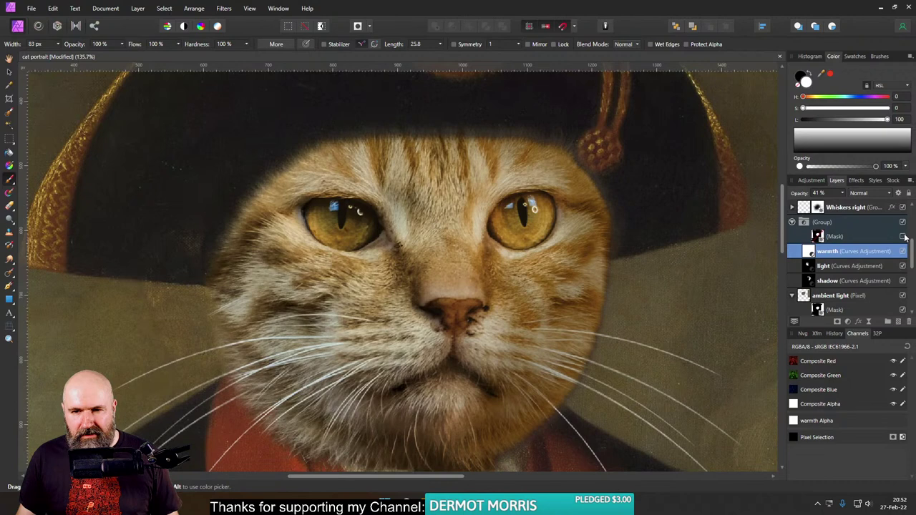
pyautogui.click(903, 237)
pyautogui.click(903, 237)
pyautogui.click(904, 237)
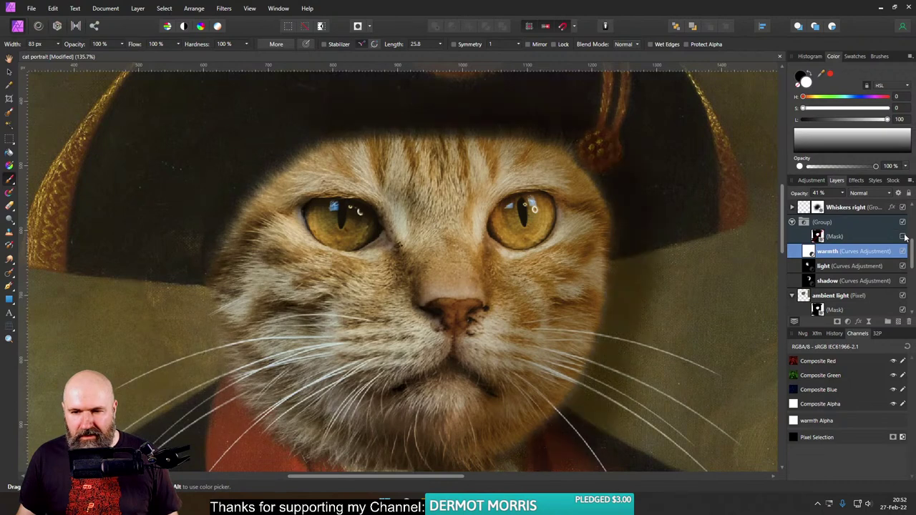
pyautogui.click(903, 237)
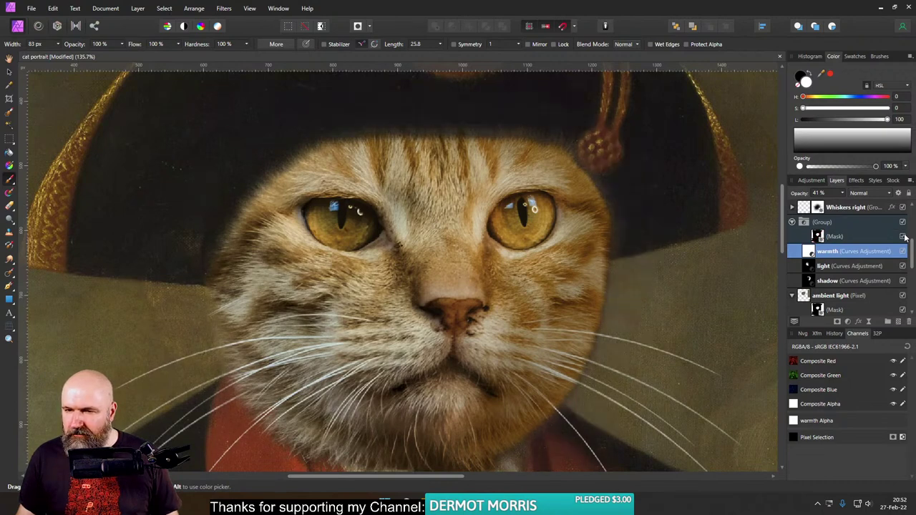
pyautogui.click(903, 237)
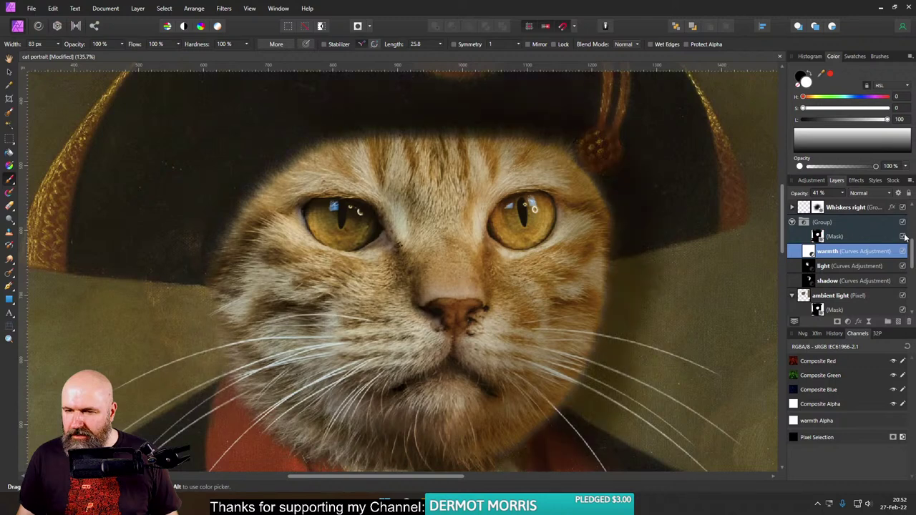
pyautogui.click(905, 238)
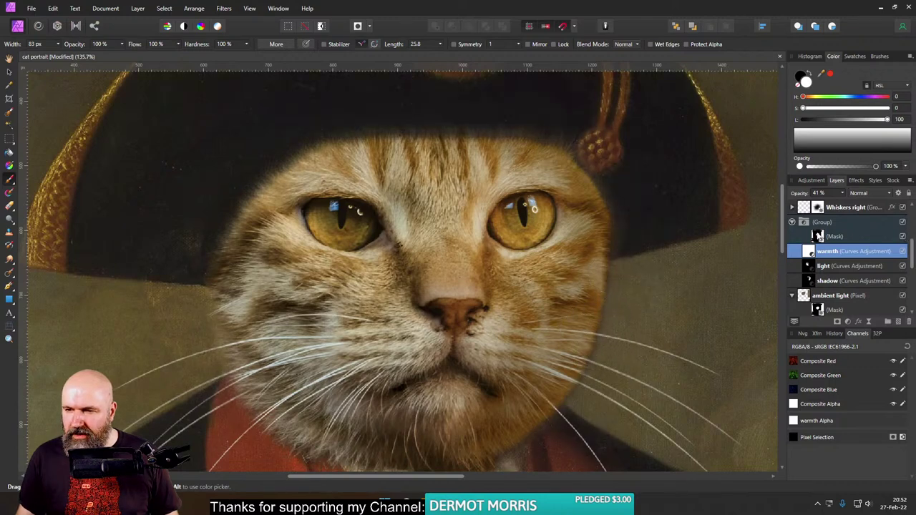
pyautogui.click(820, 237)
pyautogui.moveTo(818, 237); pyautogui.dragTo(810, 250)
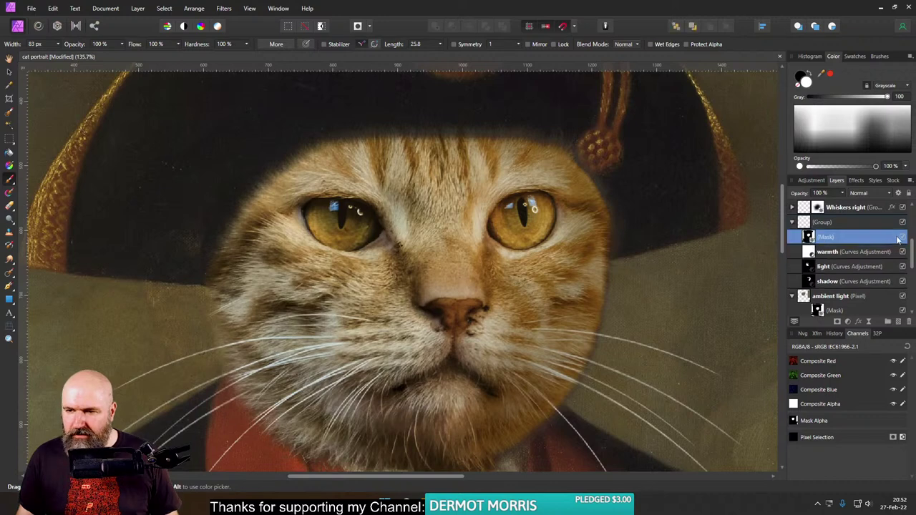
pyautogui.click(904, 237)
pyautogui.click(904, 237)
pyautogui.scroll(-2, 872, 256)
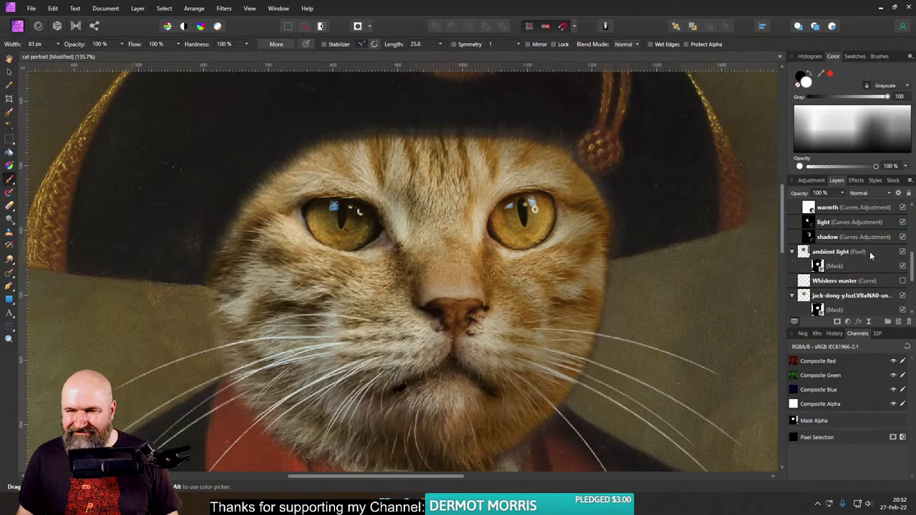
pyautogui.click(825, 267)
pyautogui.moveTo(818, 265)
pyautogui.mouseDown()
pyautogui.moveTo(814, 276)
pyautogui.moveTo(807, 250)
pyautogui.moveTo(809, 278)
pyautogui.mouseUp()
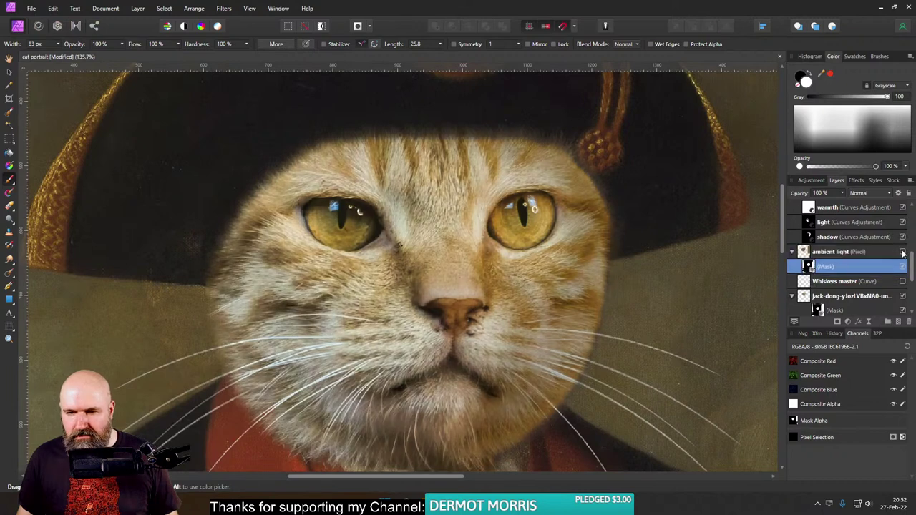
pyautogui.click(902, 252)
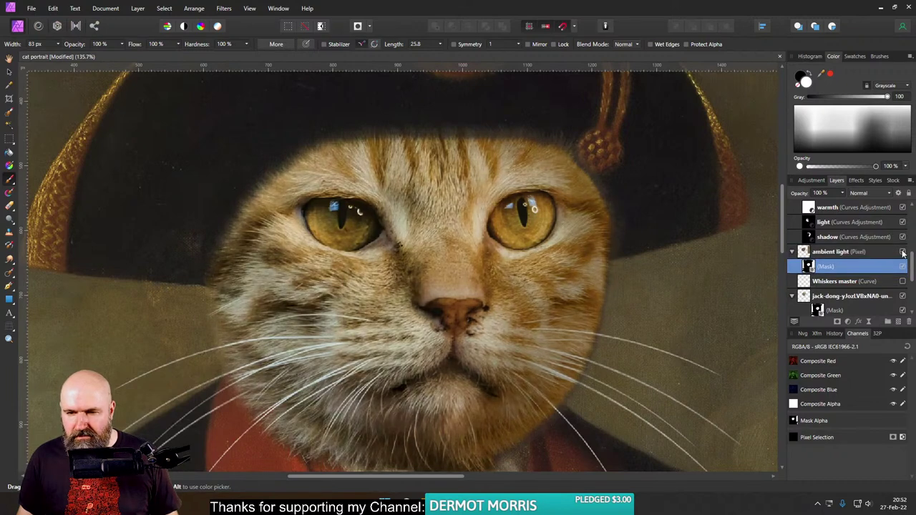
pyautogui.click(815, 252)
pyautogui.scroll(1, 814, 252)
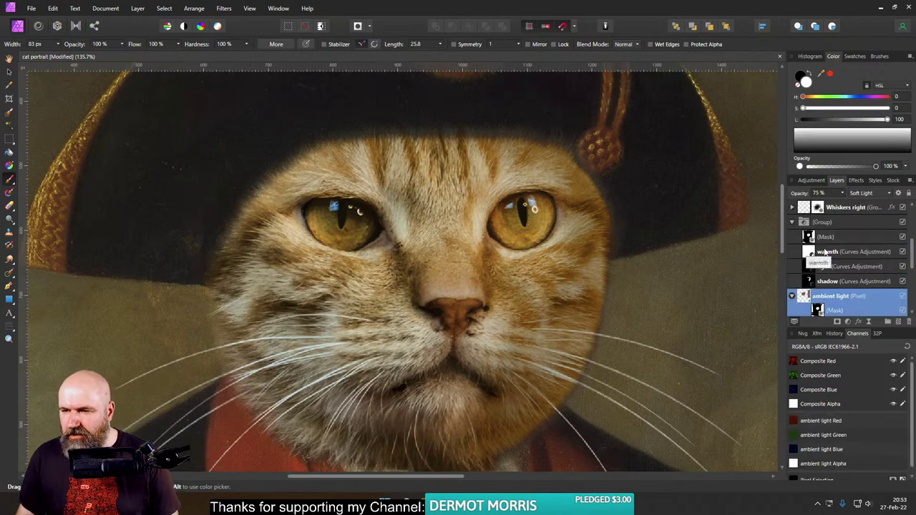
pyautogui.click(810, 237)
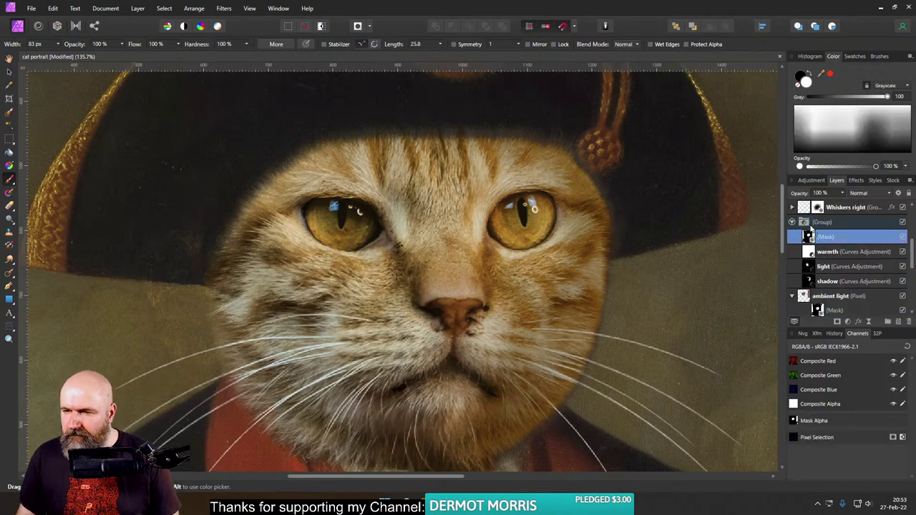
pyautogui.moveTo(811, 236); pyautogui.dragTo(812, 226)
pyautogui.scroll(-3, 811, 251)
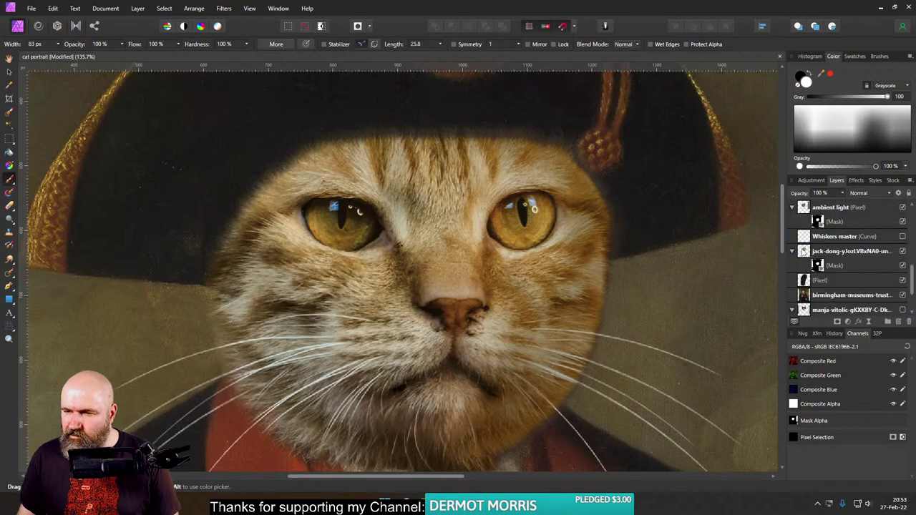
# Step: Select the cat photo layer's mask and toggle it off and on to compare
pyautogui.click(809, 252)
pyautogui.click(821, 266)
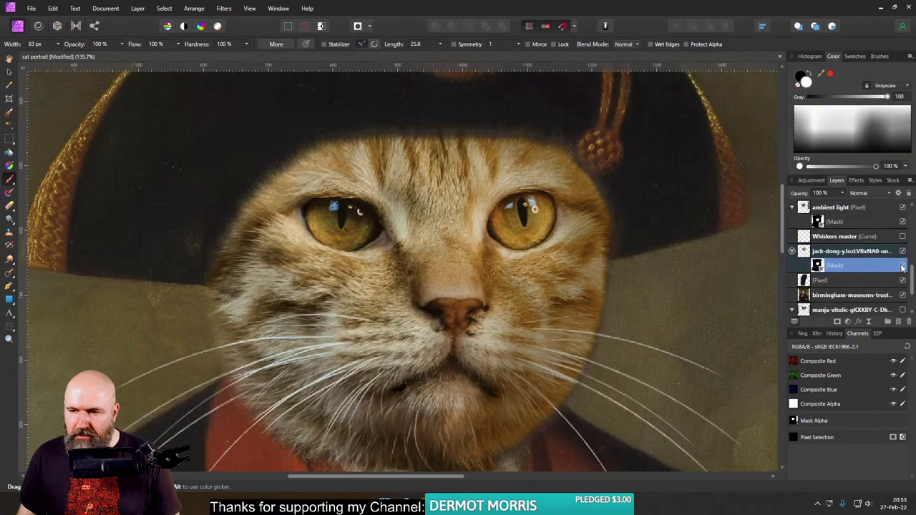
pyautogui.click(903, 266)
pyautogui.click(903, 266)
pyautogui.click(903, 267)
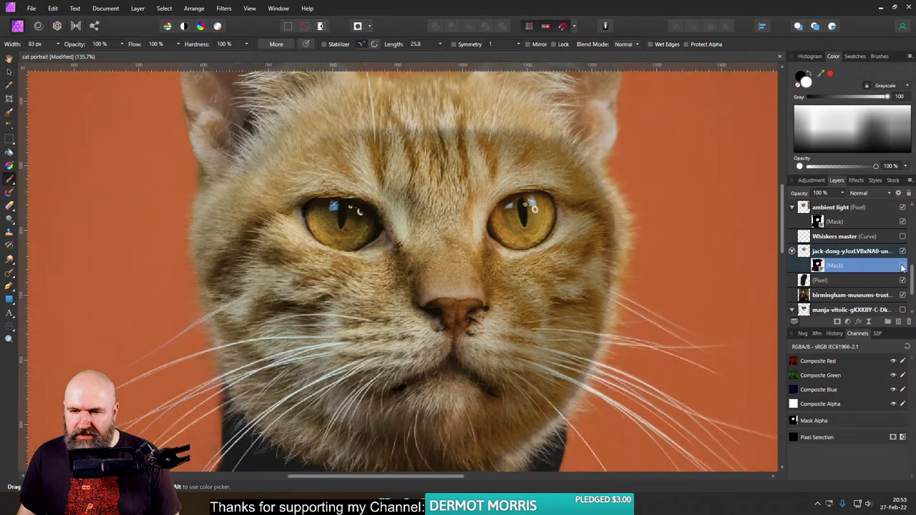
pyautogui.click(902, 267)
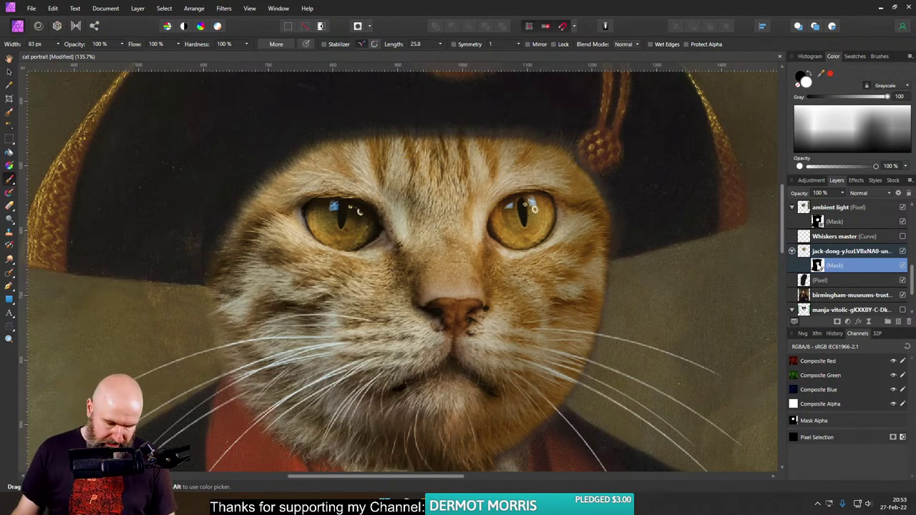
# Step: Duplicate the mask, disable the copy, and paint white to reveal fur at the head top
pyautogui.hotkey('ctrl', 'j')
pyautogui.click(902, 281)
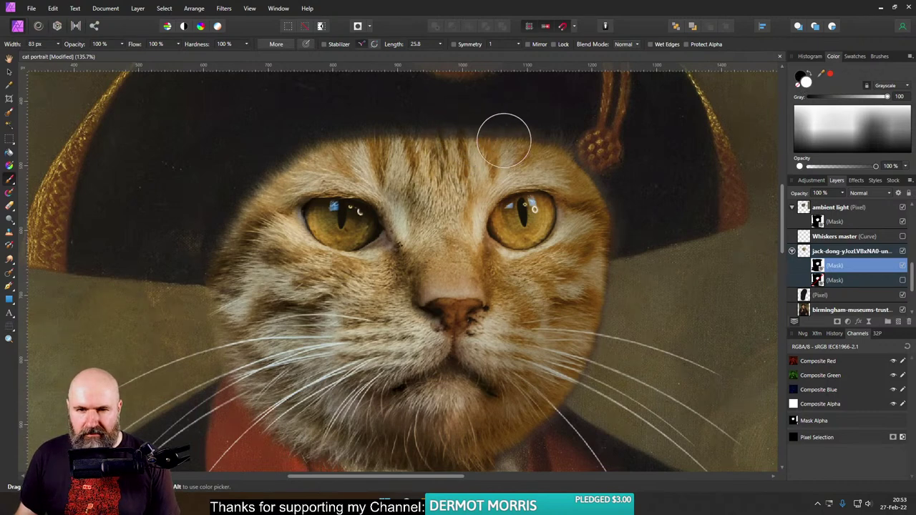
pyautogui.moveTo(504, 139)
pyautogui.mouseDown()
pyautogui.moveTo(352, 145)
pyautogui.moveTo(517, 141)
pyautogui.moveTo(360, 134)
pyautogui.moveTo(539, 139)
pyautogui.moveTo(568, 156)
pyautogui.moveTo(587, 188)
pyautogui.moveTo(582, 176)
pyautogui.moveTo(595, 234)
pyautogui.moveTo(573, 166)
pyautogui.moveTo(597, 250)
pyautogui.moveTo(595, 210)
pyautogui.moveTo(591, 327)
pyautogui.moveTo(594, 265)
pyautogui.moveTo(601, 302)
pyautogui.moveTo(585, 281)
pyautogui.moveTo(579, 337)
pyautogui.moveTo(596, 252)
pyautogui.moveTo(567, 397)
pyautogui.moveTo(580, 332)
pyautogui.moveTo(511, 444)
pyautogui.moveTo(583, 363)
pyautogui.moveTo(572, 356)
pyautogui.moveTo(532, 438)
pyautogui.moveTo(564, 385)
pyautogui.moveTo(513, 439)
pyautogui.moveTo(574, 373)
pyautogui.moveTo(563, 382)
pyautogui.moveTo(594, 315)
pyautogui.moveTo(552, 395)
pyautogui.moveTo(582, 357)
pyautogui.moveTo(574, 370)
pyautogui.moveTo(596, 275)
pyautogui.moveTo(586, 198)
pyautogui.moveTo(576, 190)
pyautogui.moveTo(597, 235)
pyautogui.moveTo(590, 248)
pyautogui.moveTo(602, 290)
pyautogui.moveTo(569, 192)
pyautogui.moveTo(382, 156)
pyautogui.moveTo(341, 164)
pyautogui.moveTo(362, 148)
pyautogui.moveTo(344, 147)
pyautogui.moveTo(245, 218)
pyautogui.moveTo(219, 288)
pyautogui.moveTo(244, 213)
pyautogui.moveTo(301, 171)
pyautogui.moveTo(378, 136)
pyautogui.moveTo(535, 140)
pyautogui.moveTo(516, 135)
pyautogui.moveTo(559, 150)
pyautogui.moveTo(581, 194)
pyautogui.moveTo(548, 170)
pyautogui.moveTo(592, 204)
pyautogui.moveTo(581, 171)
pyautogui.moveTo(597, 247)
pyautogui.moveTo(570, 365)
pyautogui.moveTo(523, 436)
pyautogui.moveTo(556, 386)
pyautogui.mouseUp()
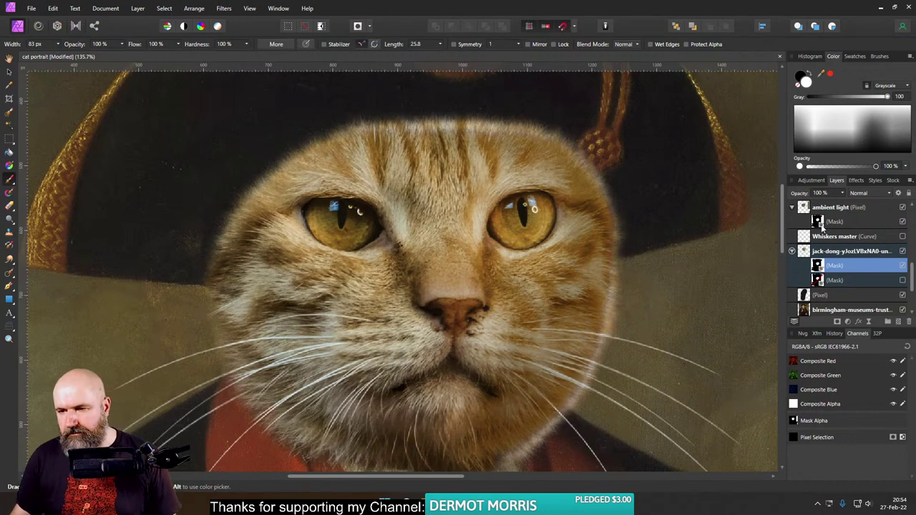
pyautogui.click(806, 252)
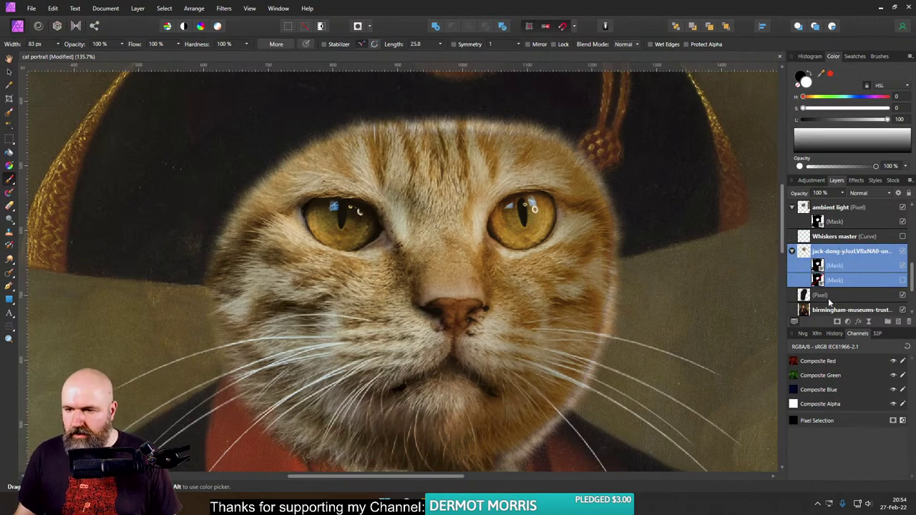
# Step: Hide the portrait, background and ear patch, then Merge Visible into a new pixel layer
pyautogui.scroll(-2, 839, 284)
pyautogui.click(903, 252)
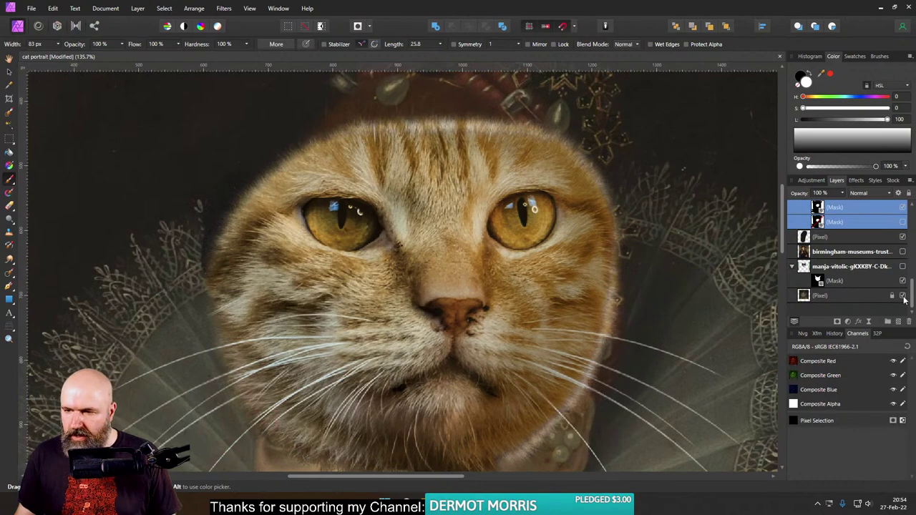
pyautogui.click(903, 297)
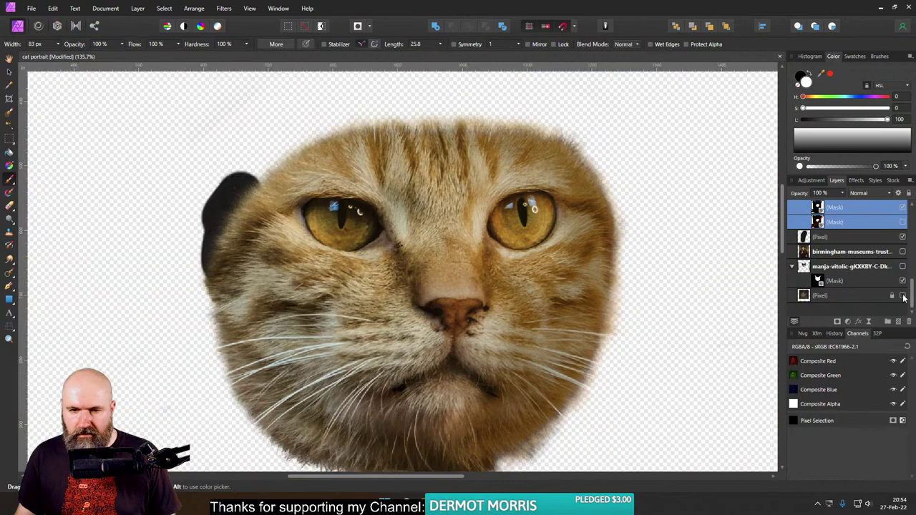
pyautogui.click(903, 238)
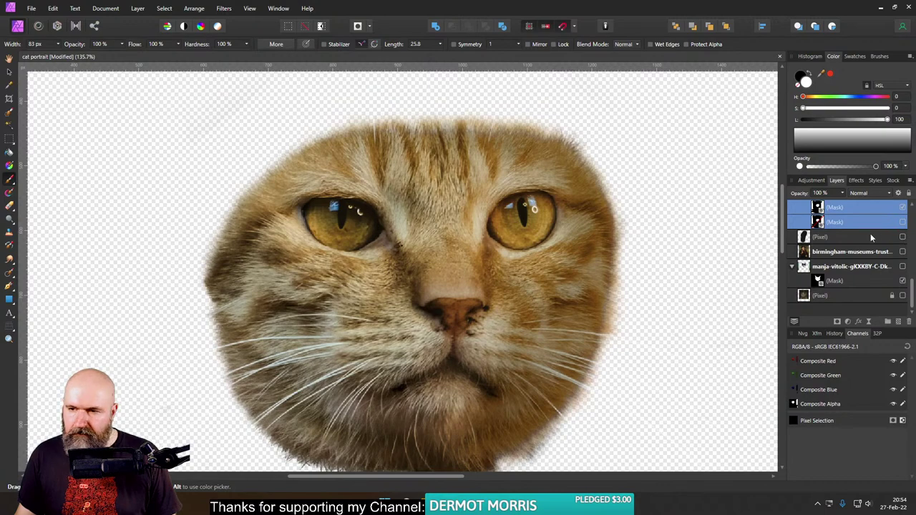
pyautogui.scroll(5, 866, 247)
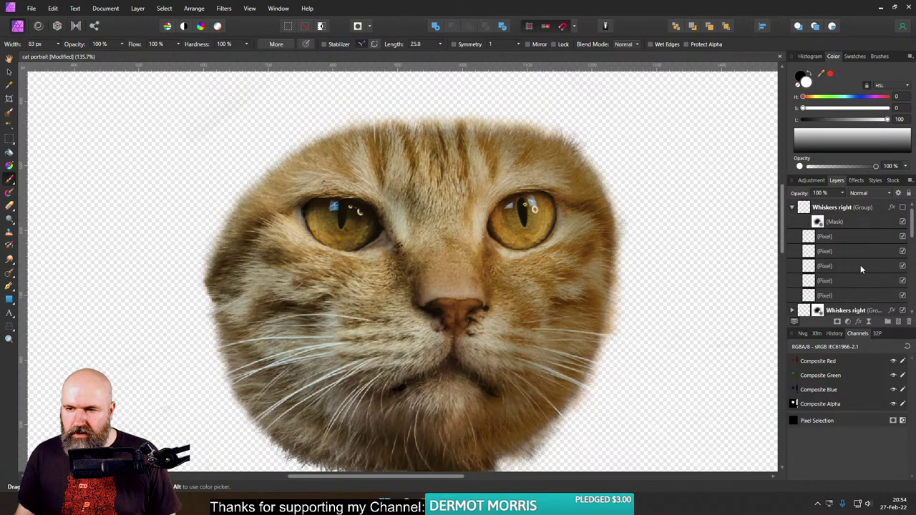
pyautogui.click(792, 208)
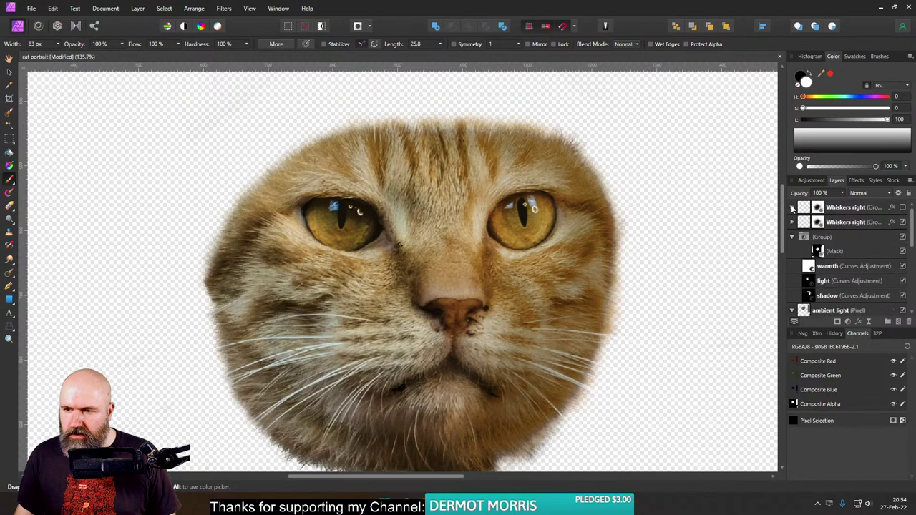
pyautogui.click(808, 240)
pyautogui.rightClick(808, 242)
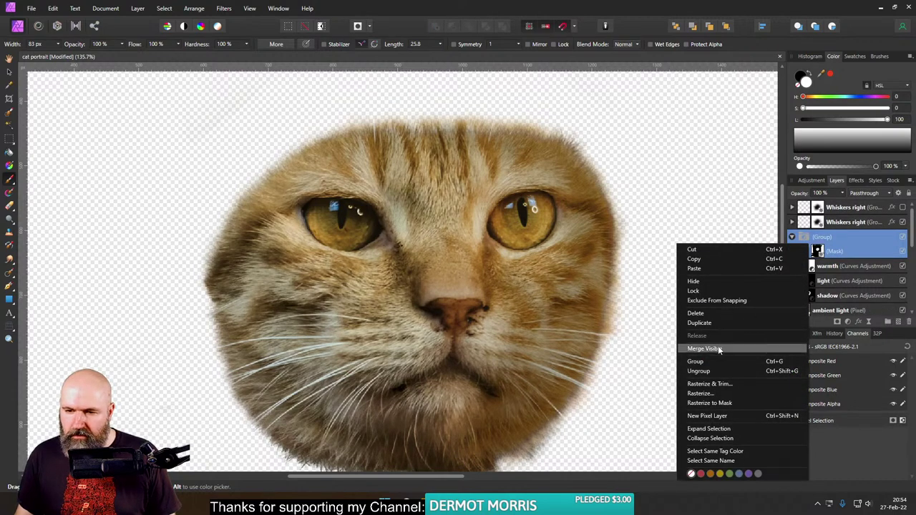
pyautogui.click(705, 349)
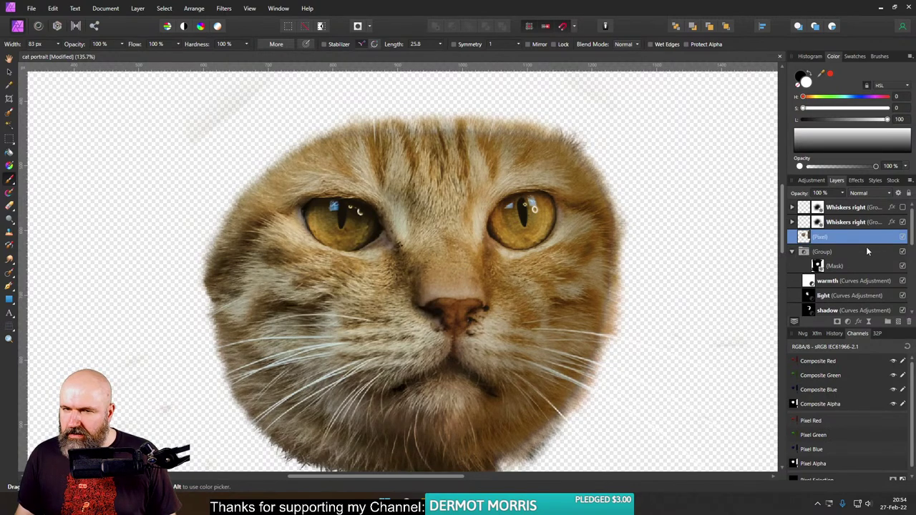
# Step: Hide both Whiskers right groups, test deleting the merged layer, undo, and show the portrait again
pyautogui.click(903, 223)
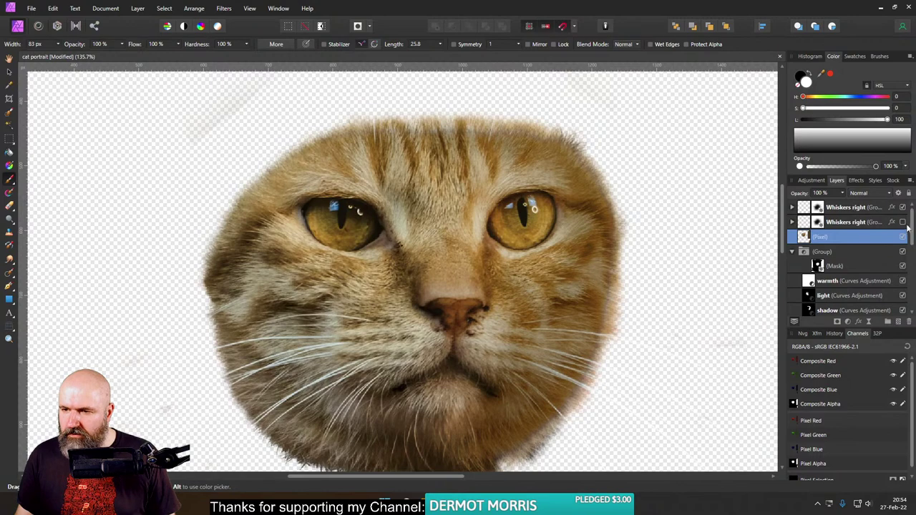
pyautogui.click(903, 207)
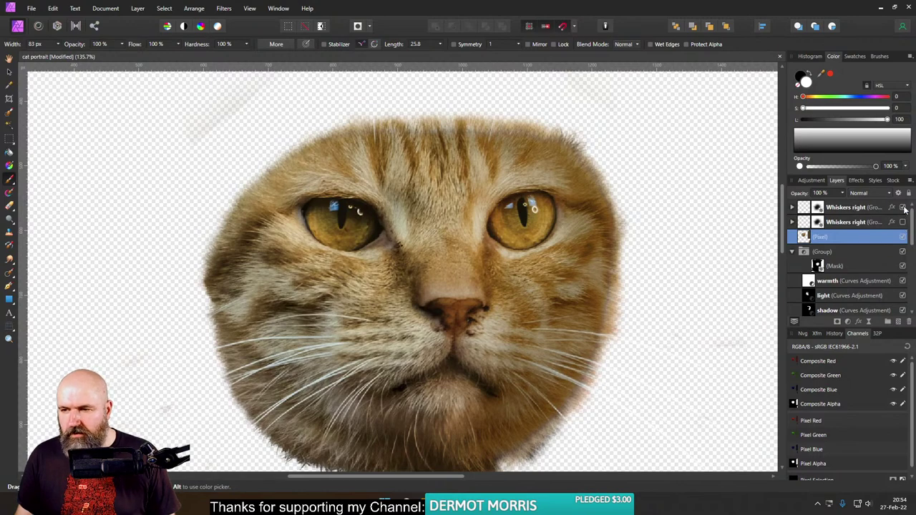
pyautogui.click(909, 322)
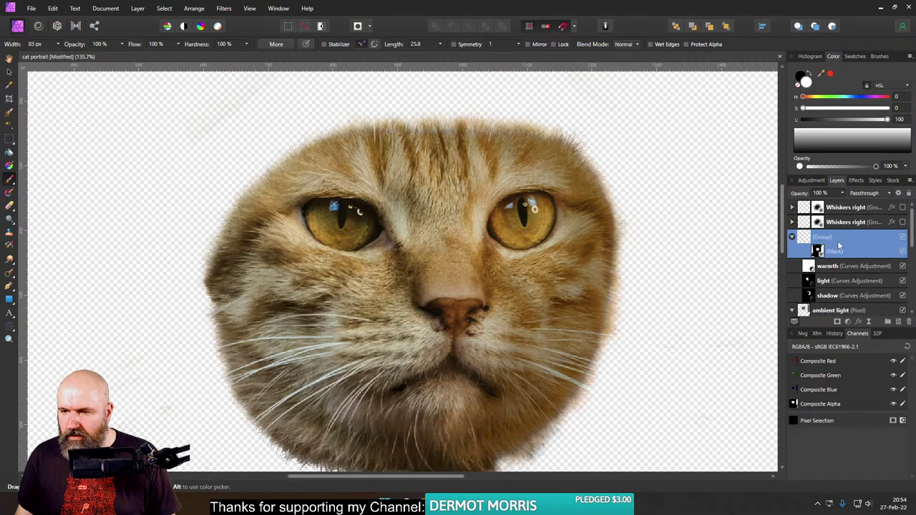
pyautogui.rightClick(807, 239)
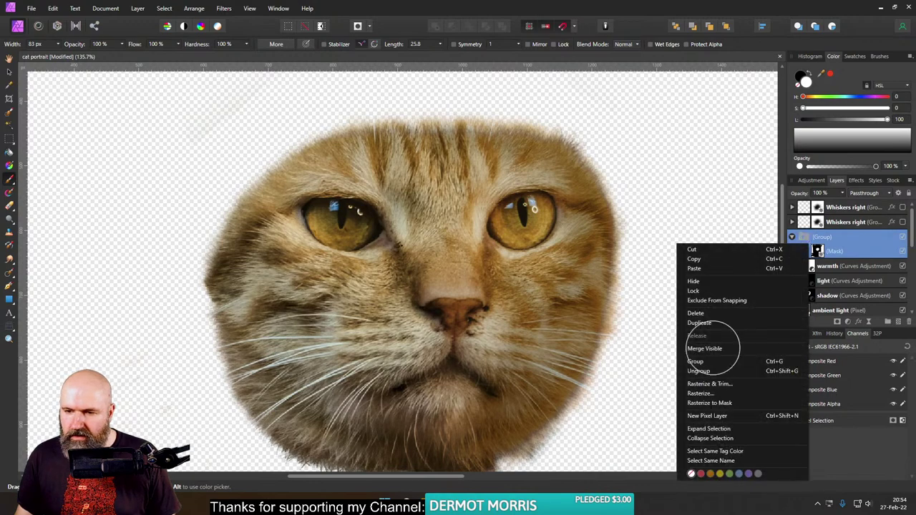
pyautogui.press('Escape')
pyautogui.hotkey('ctrl', 'z')
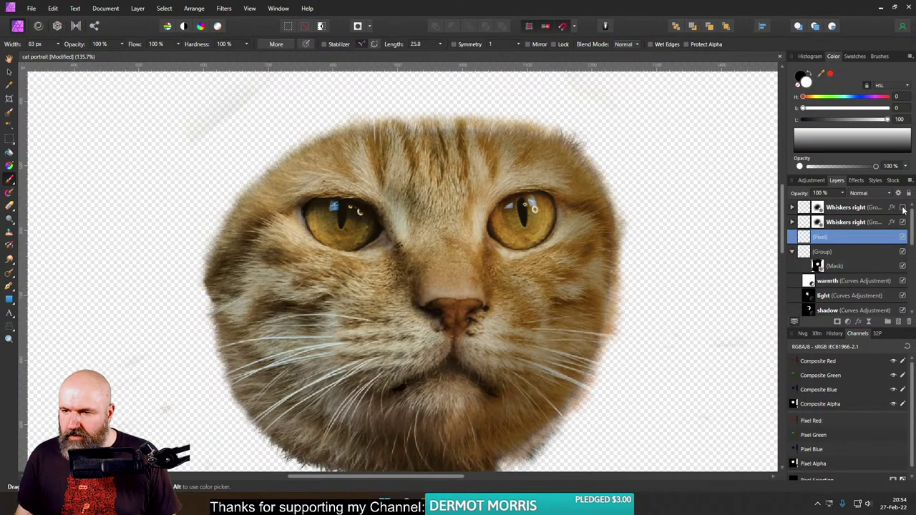
pyautogui.scroll(-4, 903, 215)
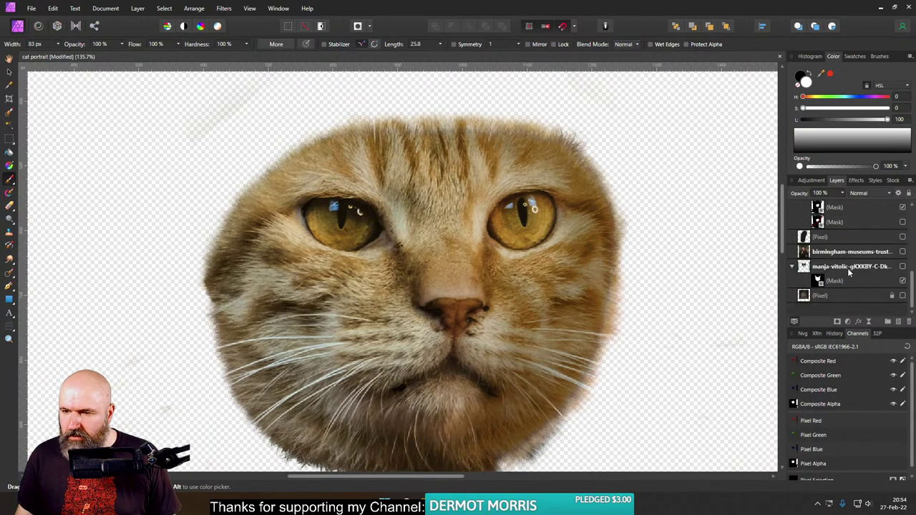
pyautogui.click(902, 251)
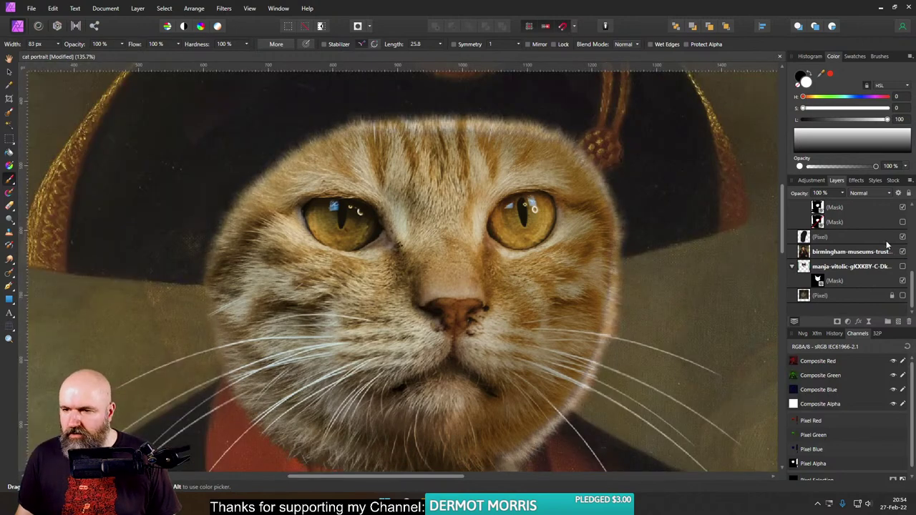
pyautogui.scroll(3, 886, 240)
# Step: Collapse the adjustment group and name it 'light and shadow'
pyautogui.click(886, 238)
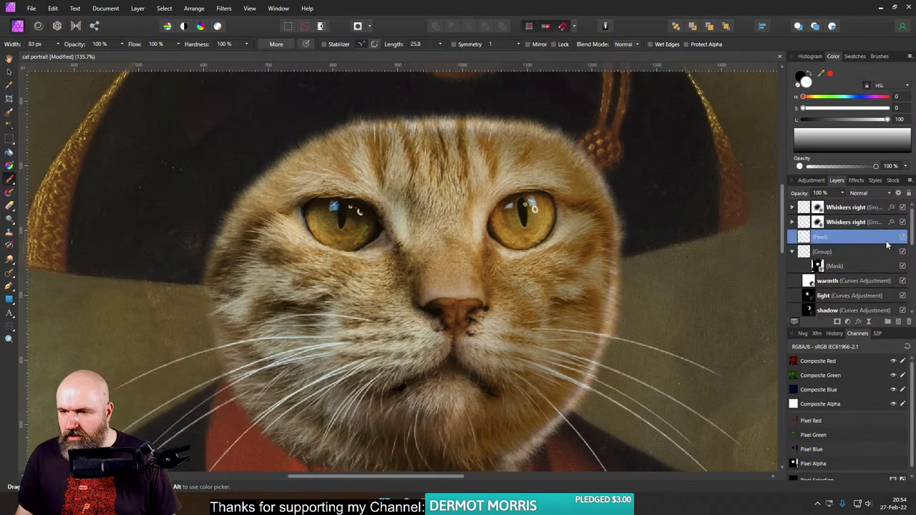
pyautogui.click(793, 253)
pyautogui.click(842, 254)
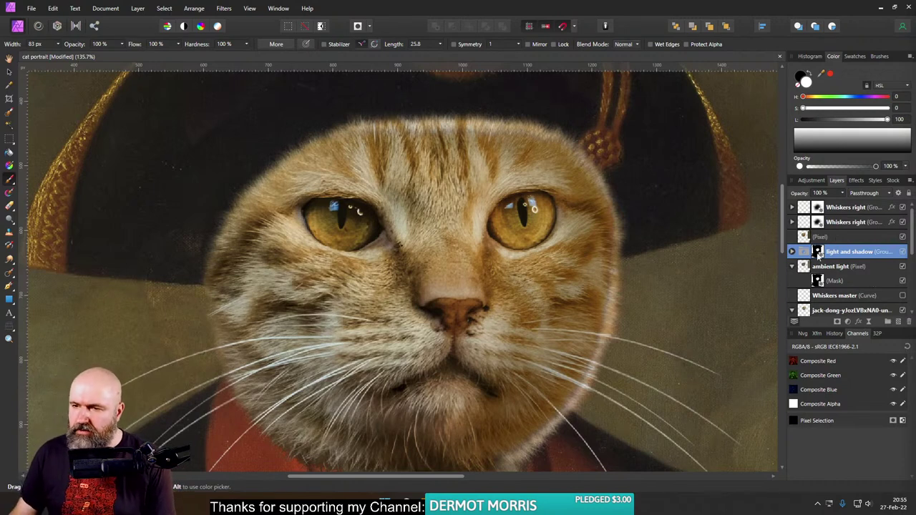
pyautogui.click(793, 251)
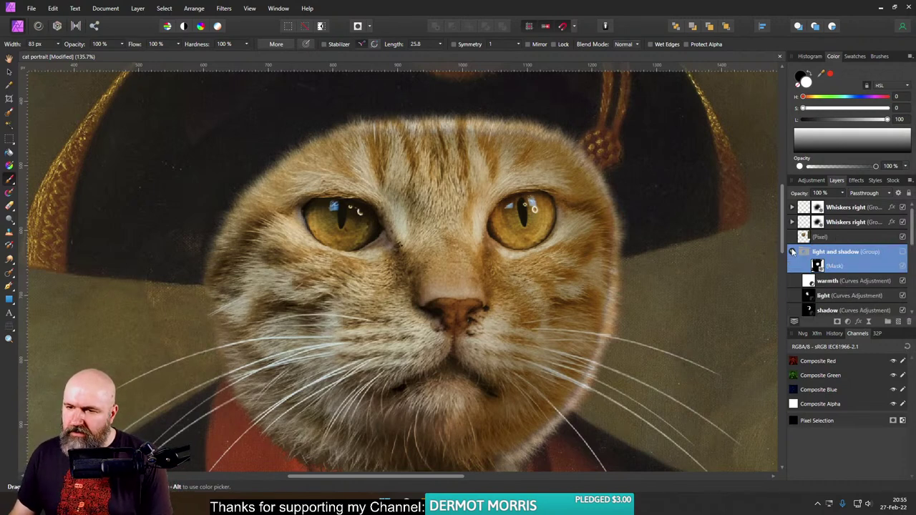
pyautogui.click(793, 251)
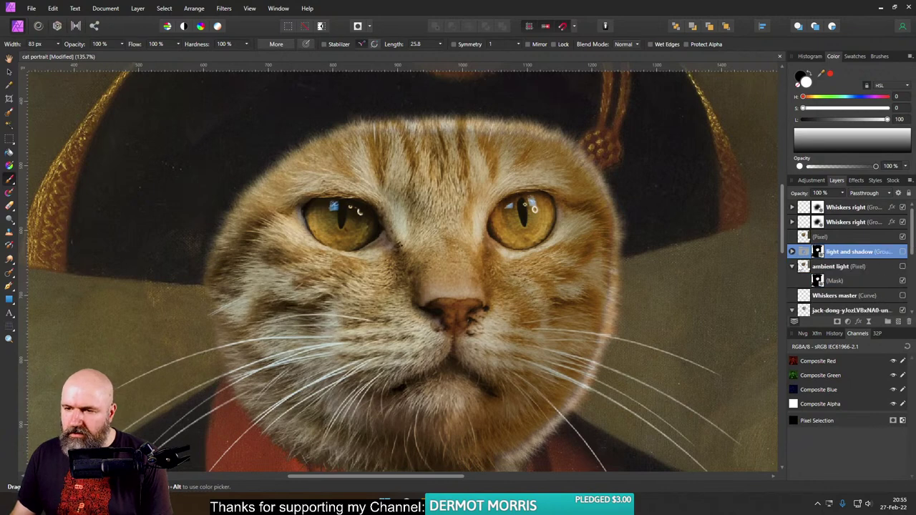
# Step: Hide the original cat photo layer, compare the merged cat on and off, and select it
pyautogui.click(793, 266)
pyautogui.click(903, 297)
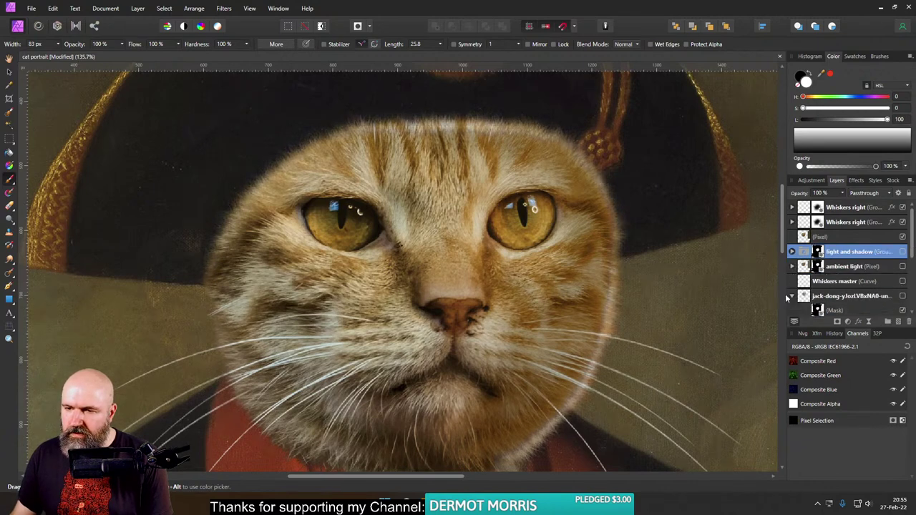
pyautogui.click(792, 297)
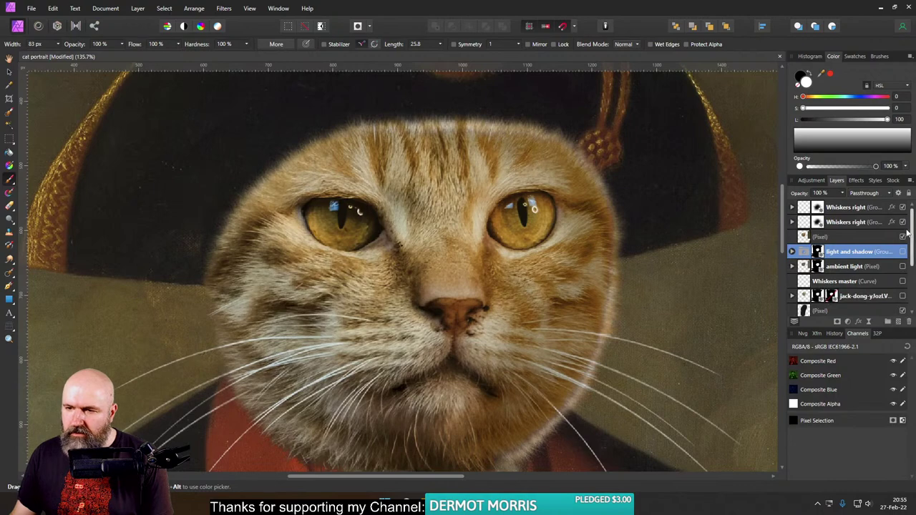
pyautogui.click(903, 236)
pyautogui.click(903, 236)
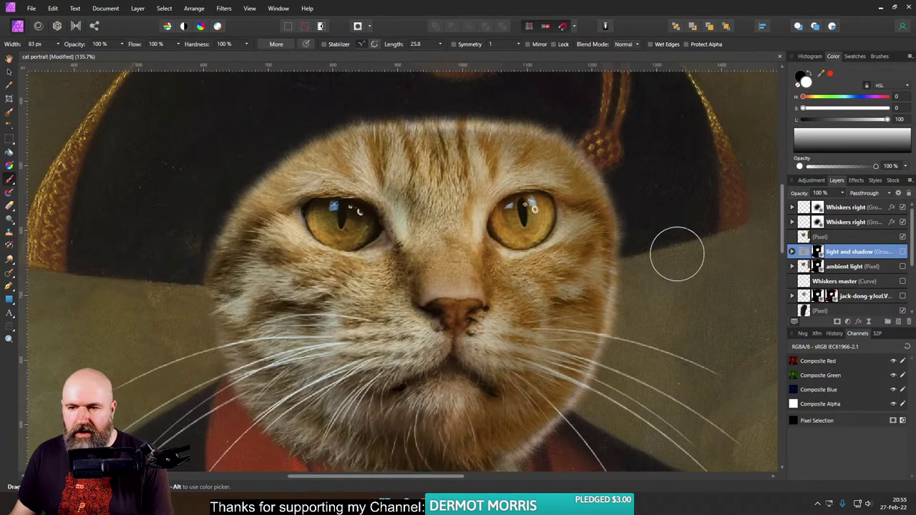
pyautogui.click(805, 237)
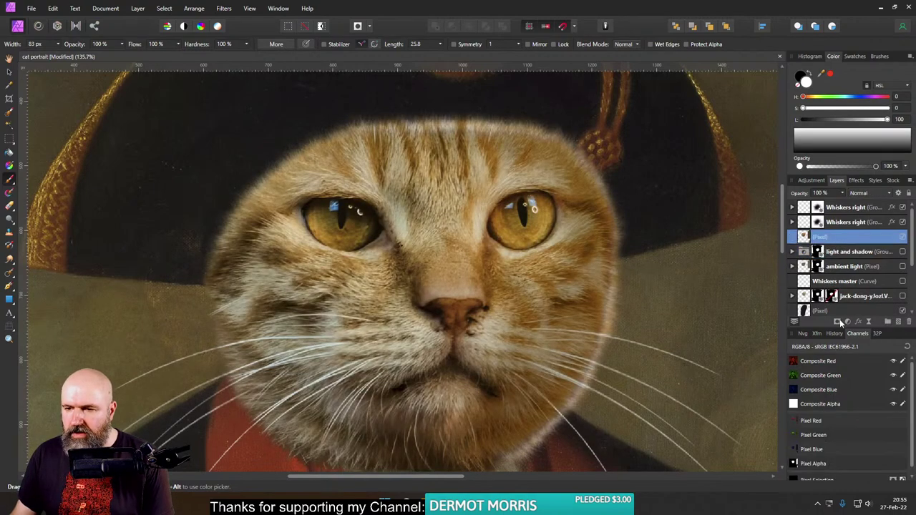
# Step: Add a mask to the merged cat and paint out fur by the right cheek and head top into the hat
pyautogui.click(839, 321)
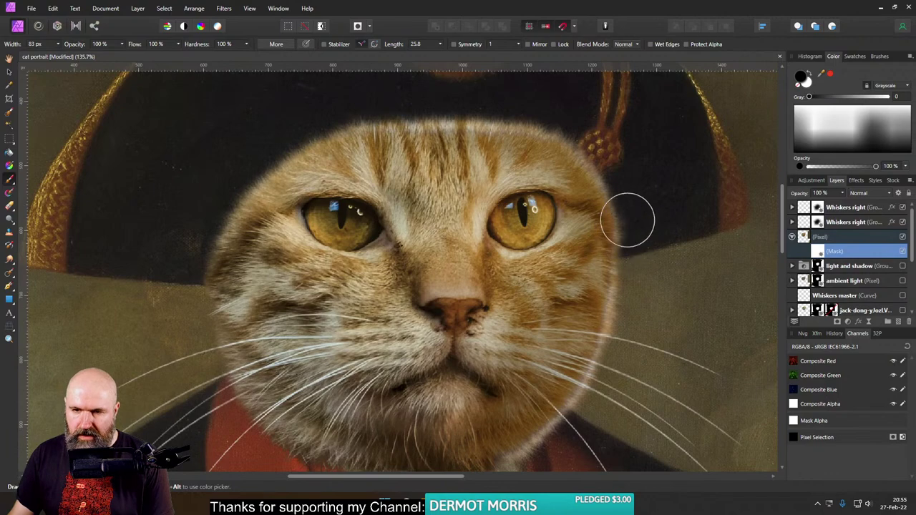
pyautogui.scroll(-2, 584, 437)
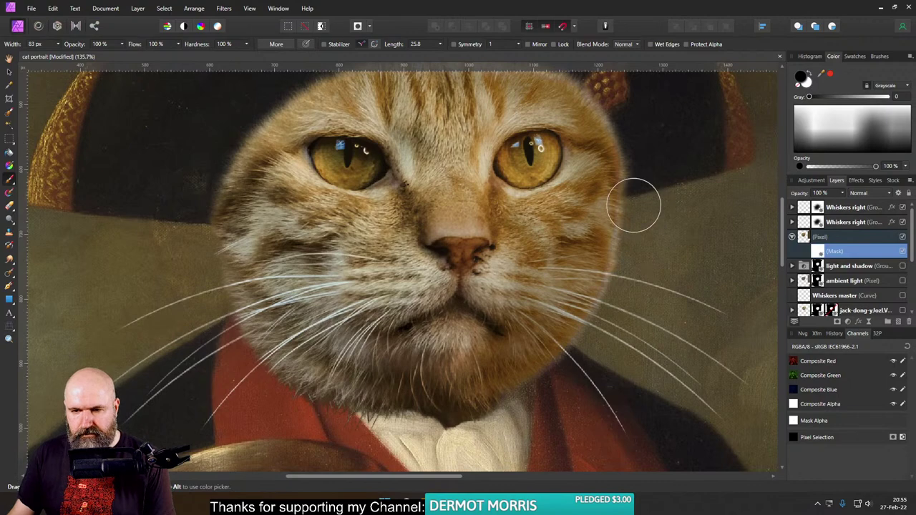
pyautogui.moveTo(633, 205)
pyautogui.mouseDown()
pyautogui.moveTo(638, 151)
pyautogui.moveTo(628, 137)
pyautogui.mouseUp()
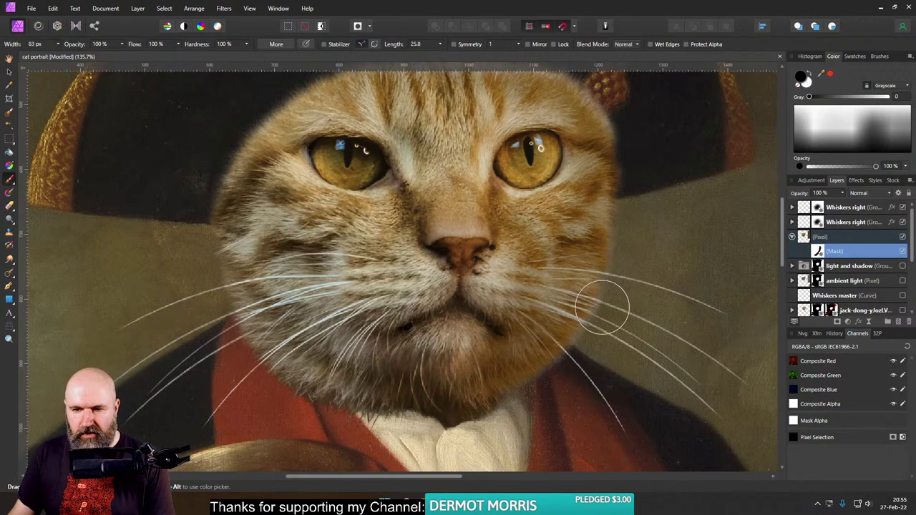
pyautogui.scroll(3, 647, 265)
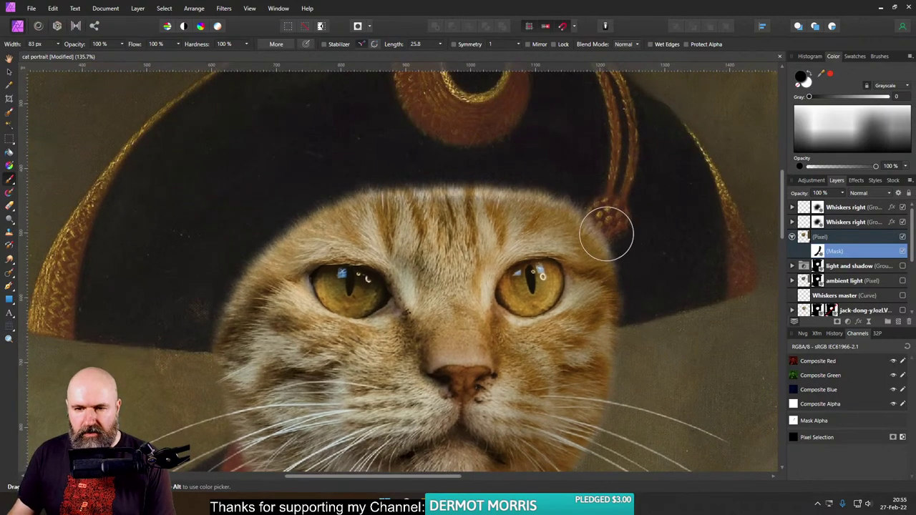
pyautogui.moveTo(569, 194)
pyautogui.mouseDown()
pyautogui.moveTo(379, 189)
pyautogui.moveTo(564, 195)
pyautogui.moveTo(426, 183)
pyautogui.moveTo(296, 207)
pyautogui.moveTo(395, 184)
pyautogui.moveTo(248, 231)
pyautogui.moveTo(292, 225)
pyautogui.moveTo(234, 262)
pyautogui.mouseUp()
pyautogui.moveTo(188, 338)
pyautogui.mouseDown()
pyautogui.moveTo(310, 210)
pyautogui.moveTo(236, 282)
pyautogui.moveTo(359, 191)
pyautogui.mouseUp()
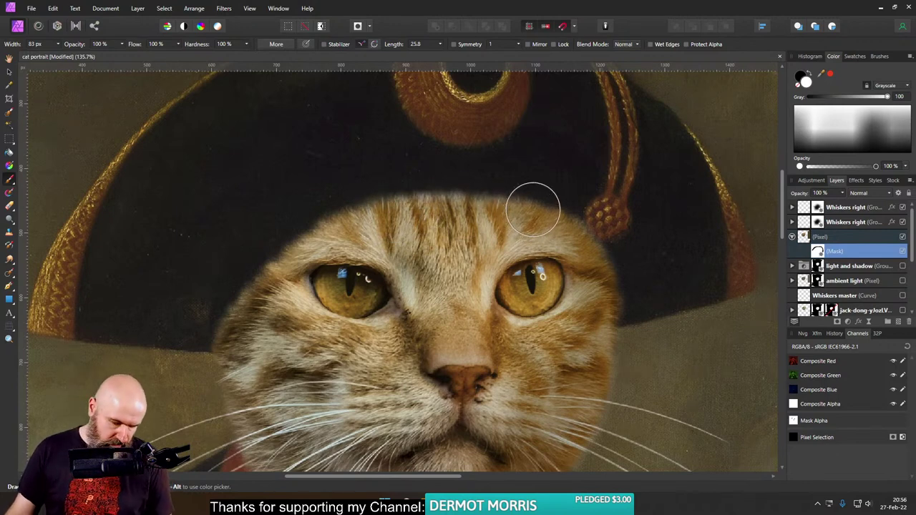
pyautogui.moveTo(532, 205); pyautogui.dragTo(558, 205)
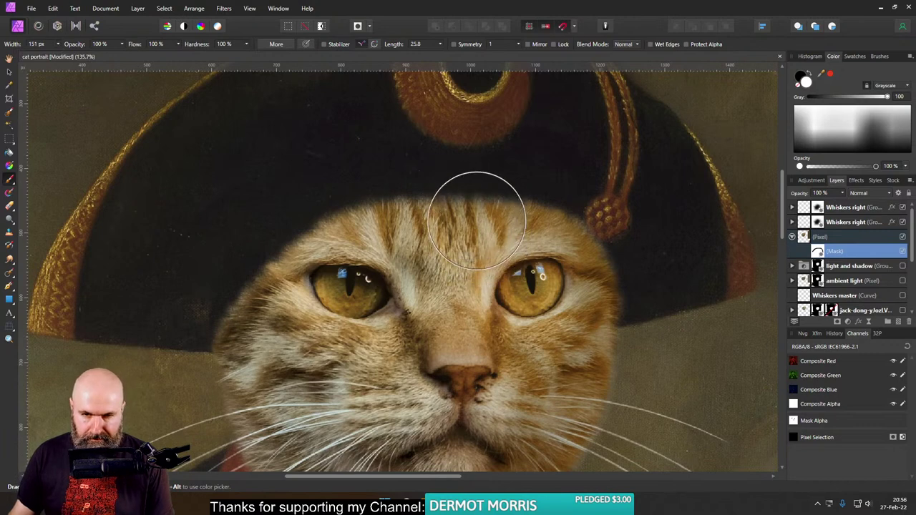
# Step: Paint the mask along the top fur edge, switch to black, and zoom to check the edges
pyautogui.moveTo(448, 222)
pyautogui.mouseDown()
pyautogui.moveTo(489, 218)
pyautogui.moveTo(563, 240)
pyautogui.moveTo(441, 216)
pyautogui.moveTo(365, 225)
pyautogui.moveTo(451, 219)
pyautogui.moveTo(570, 252)
pyautogui.moveTo(500, 218)
pyautogui.moveTo(431, 216)
pyautogui.moveTo(356, 231)
pyautogui.moveTo(289, 276)
pyautogui.moveTo(234, 347)
pyautogui.moveTo(261, 295)
pyautogui.moveTo(290, 272)
pyautogui.moveTo(357, 230)
pyautogui.moveTo(414, 222)
pyautogui.moveTo(505, 247)
pyautogui.moveTo(640, 358)
pyautogui.mouseUp()
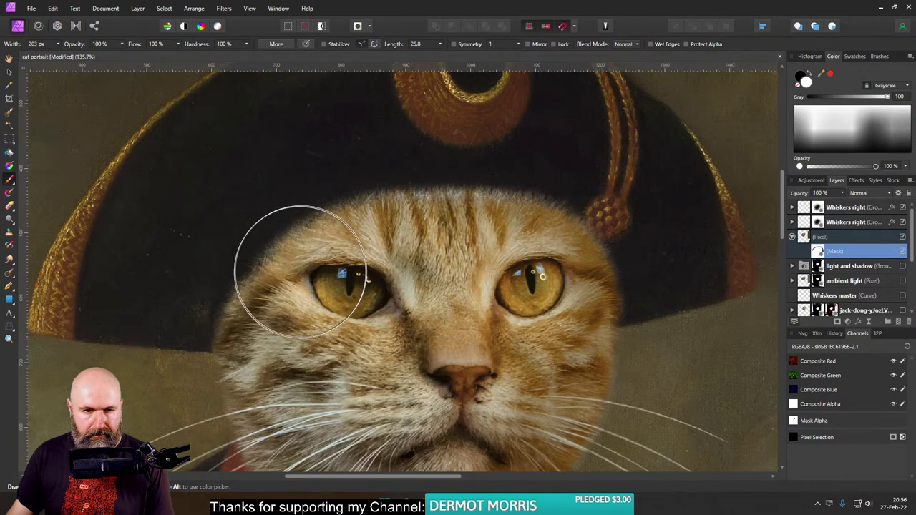
pyautogui.moveTo(532, 337); pyautogui.dragTo(454, 224)
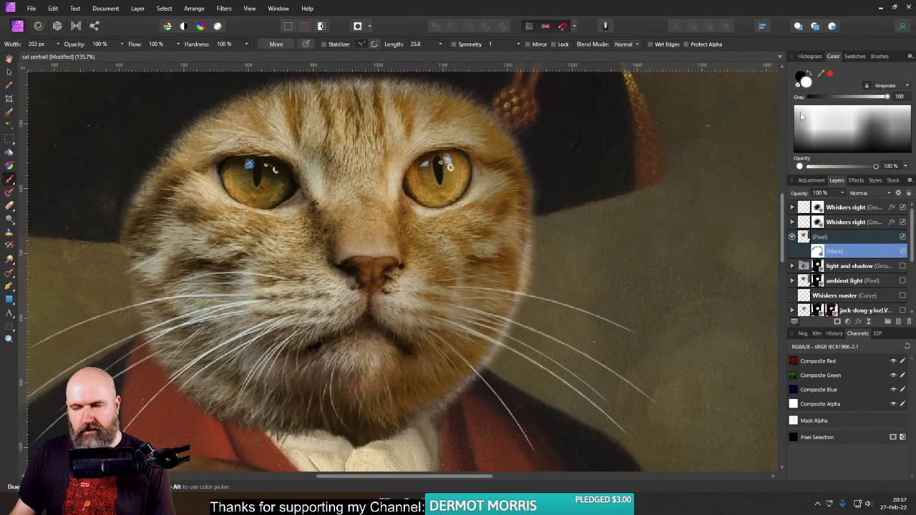
pyautogui.click(806, 80)
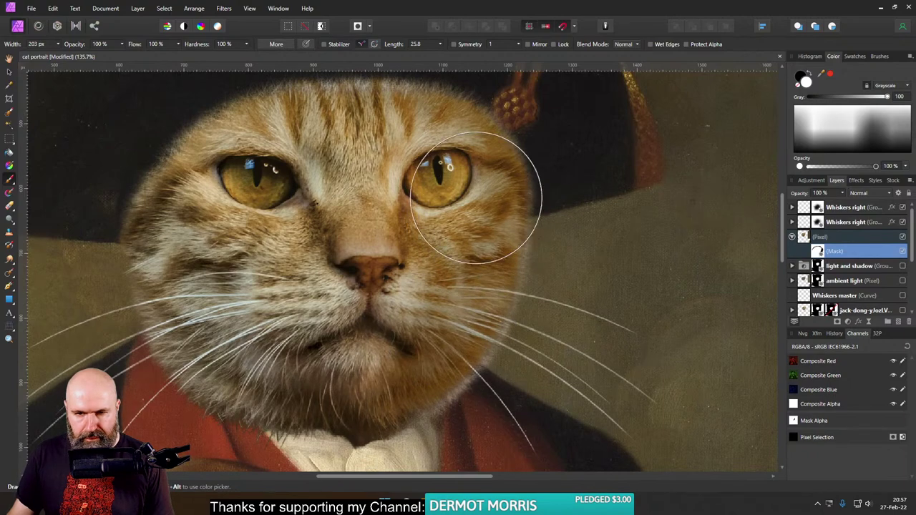
pyautogui.scroll(-5, 666, 322)
pyautogui.scroll(-1, 738, 366)
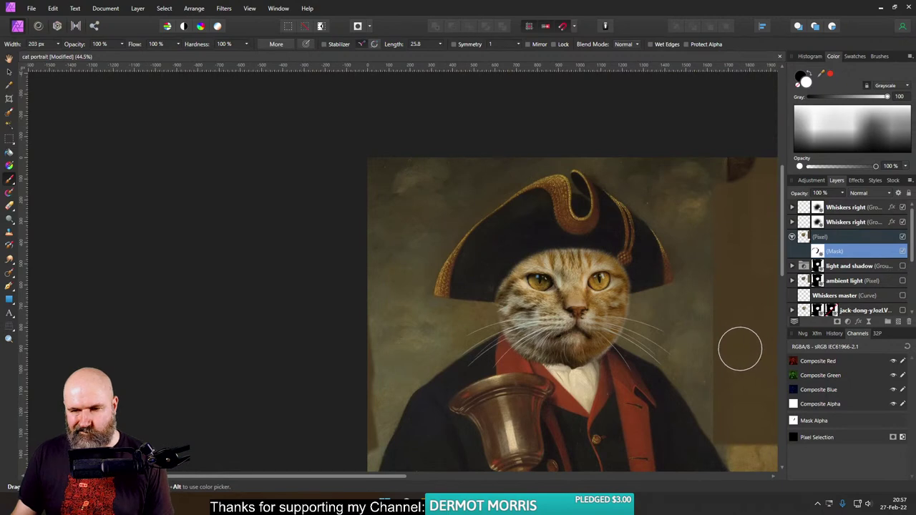
pyautogui.scroll(6, 680, 345)
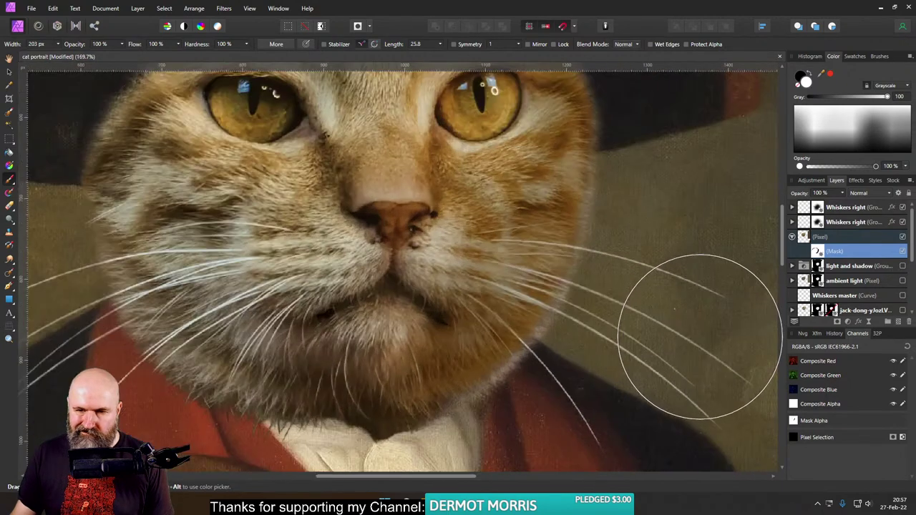
pyautogui.scroll(-1, 699, 336)
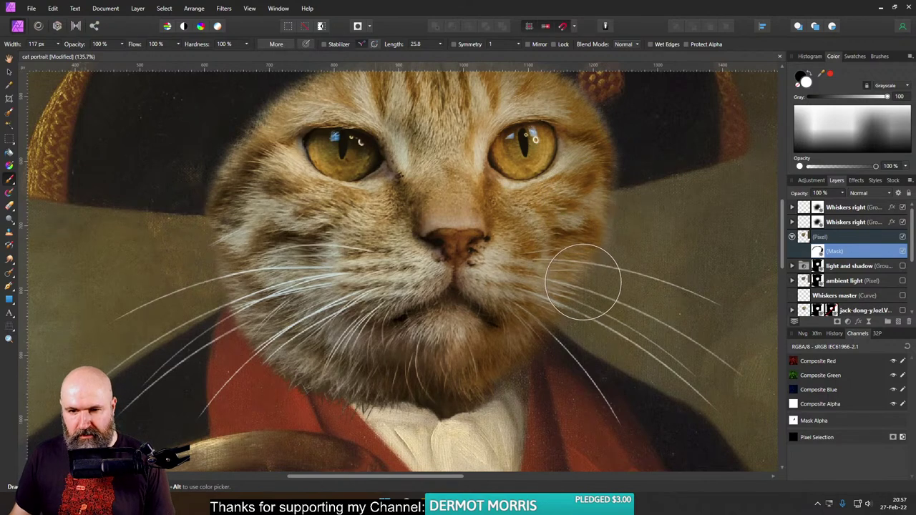
pyautogui.scroll(3, 581, 269)
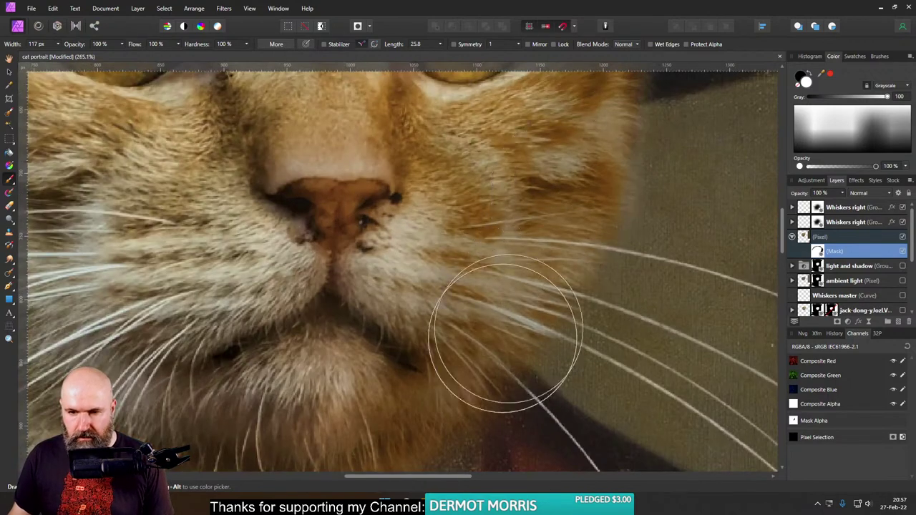
pyautogui.scroll(-2, 501, 286)
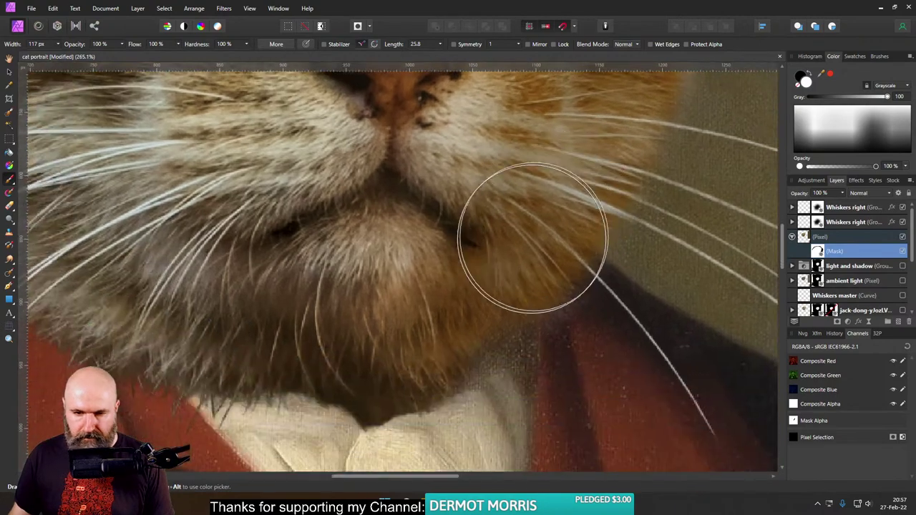
pyautogui.scroll(5, 429, 322)
pyautogui.hscroll(3, 370, 401)
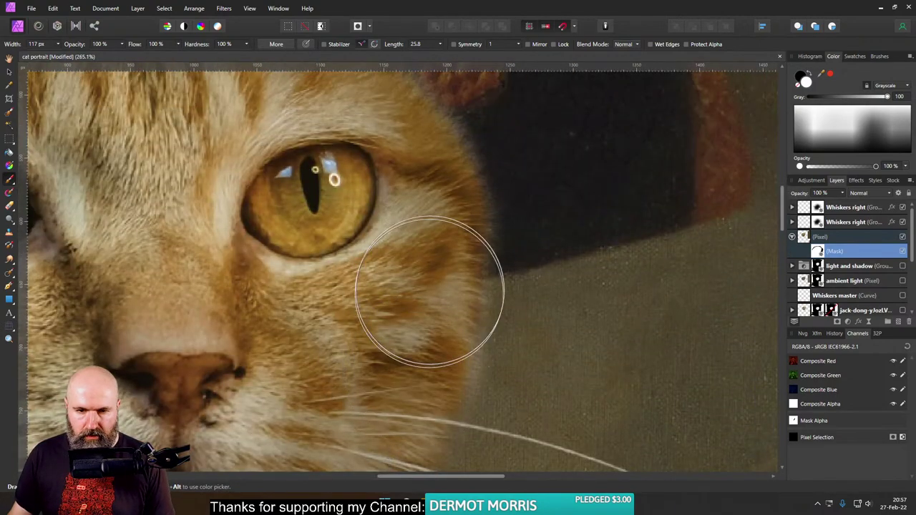
pyautogui.scroll(3, 429, 272)
pyautogui.hscroll(-1, 444, 301)
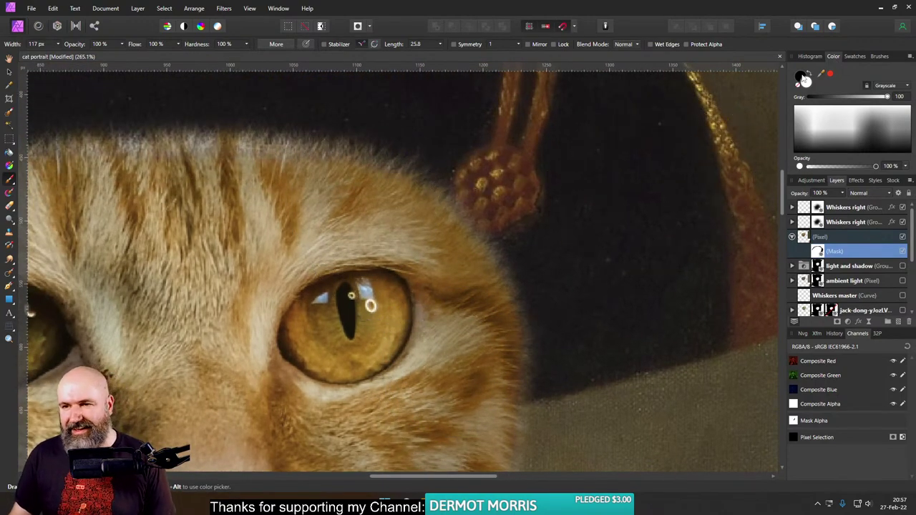
# Step: Alternate black and white mask strokes to hide and restore fur, recentring the portrait to check the blend
pyautogui.click(805, 80)
pyautogui.scroll(-3, 630, 333)
pyautogui.hscroll(-1, 630, 333)
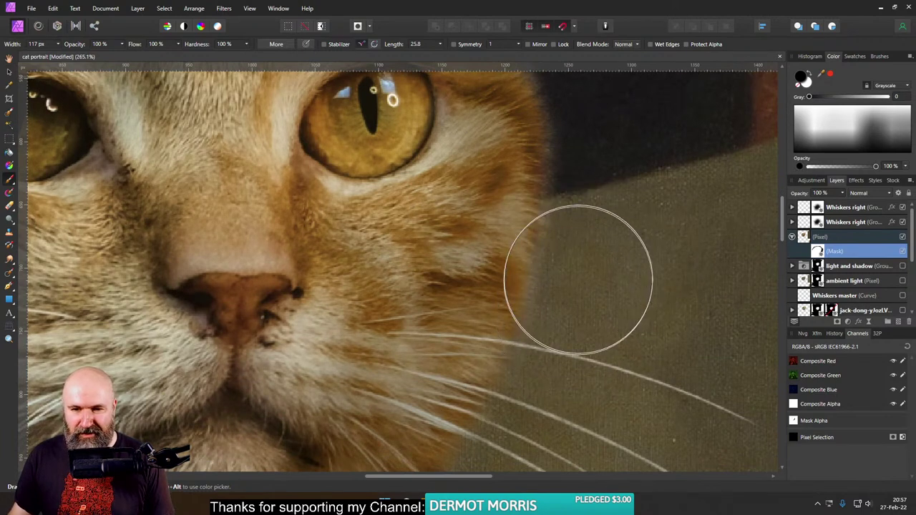
pyautogui.click(807, 81)
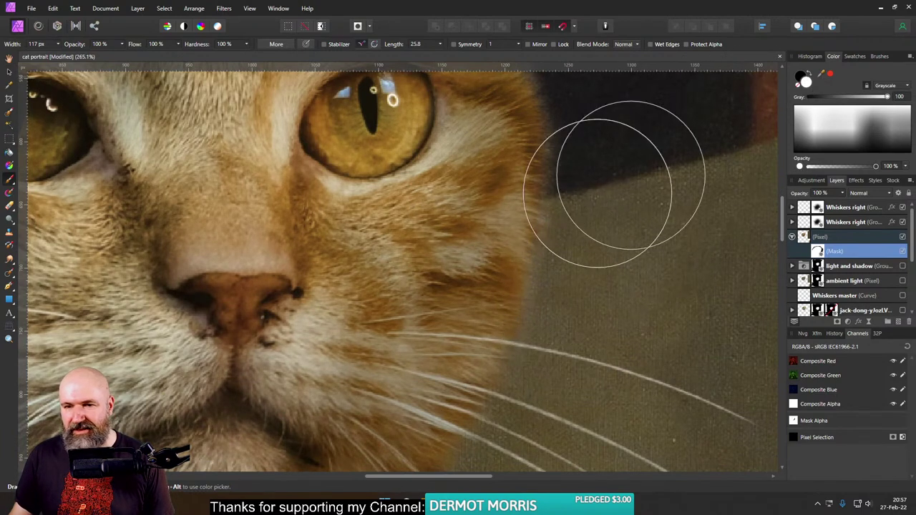
pyautogui.scroll(-3, 430, 350)
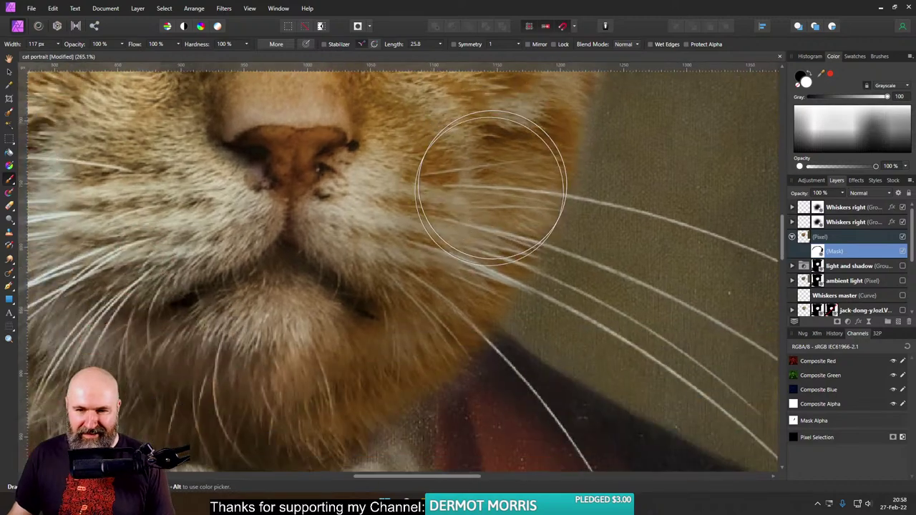
pyautogui.scroll(1, 419, 276)
pyautogui.scroll(-3, 429, 288)
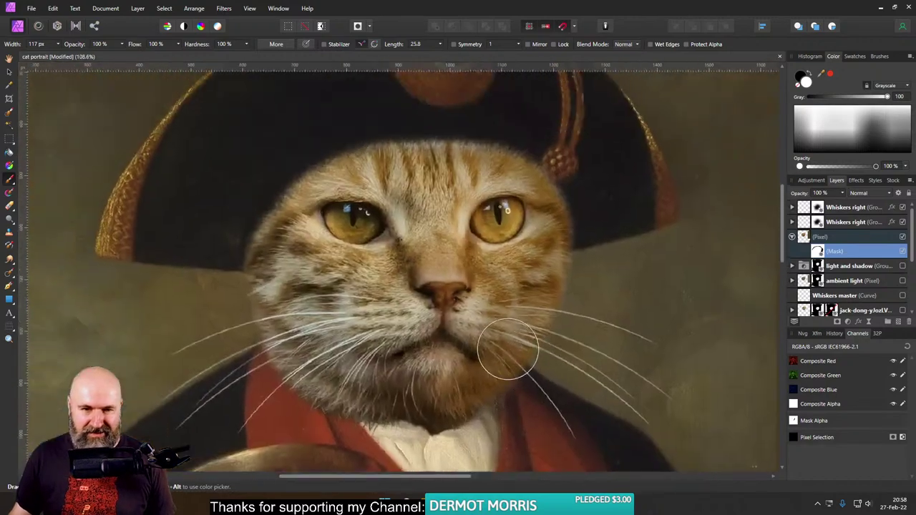
pyautogui.scroll(-2, 593, 346)
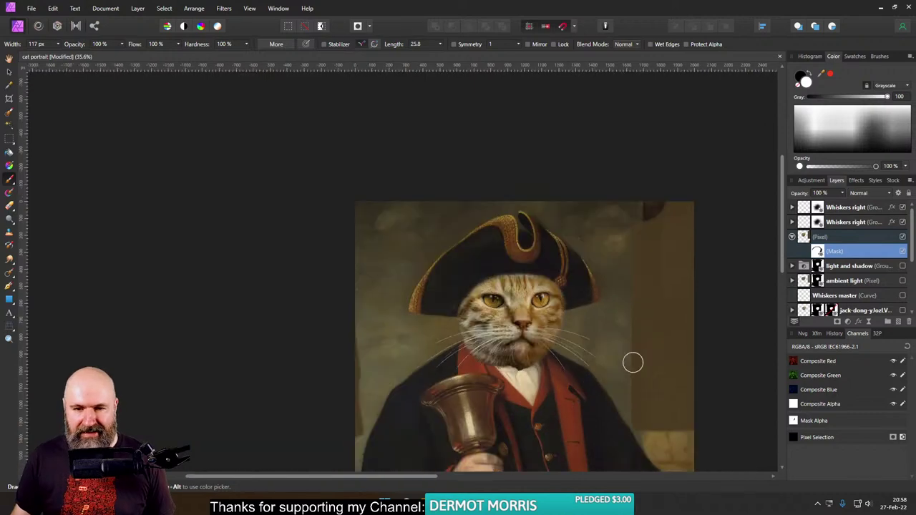
pyautogui.scroll(-2, 634, 362)
pyautogui.moveTo(613, 260); pyautogui.dragTo(630, 310)
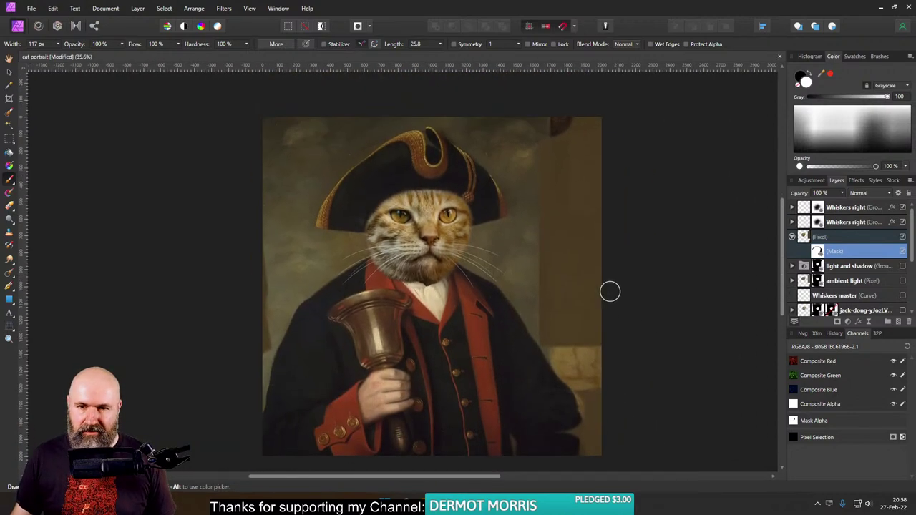
pyautogui.scroll(5, 267, 315)
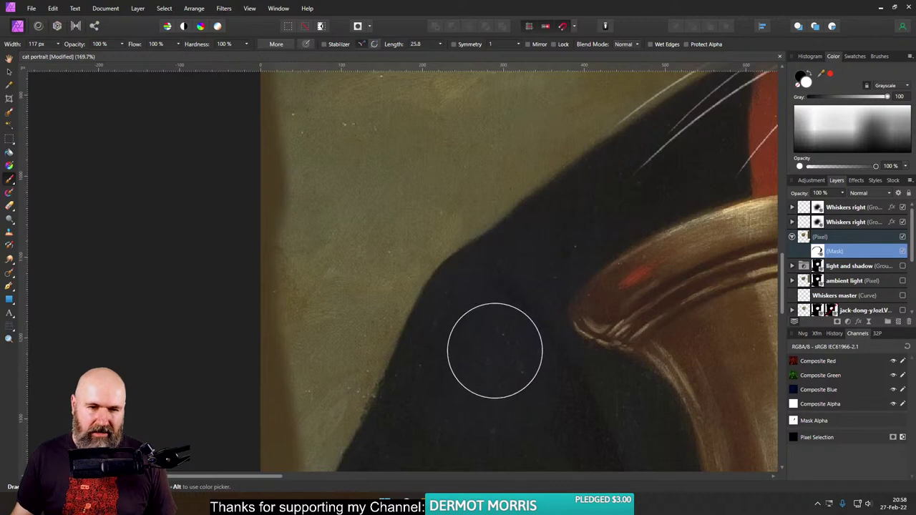
pyautogui.scroll(-2, 494, 354)
pyautogui.scroll(1, 402, 369)
pyautogui.scroll(-3, 417, 354)
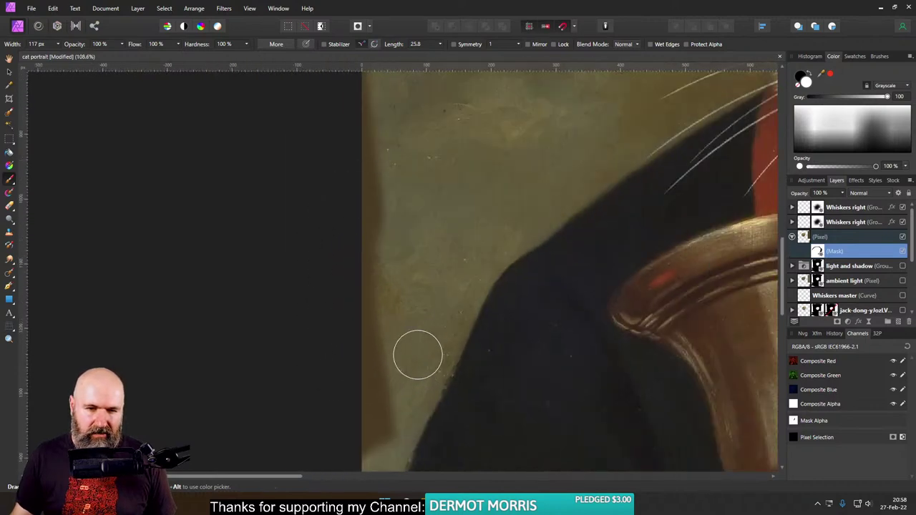
pyautogui.scroll(-2, 499, 375)
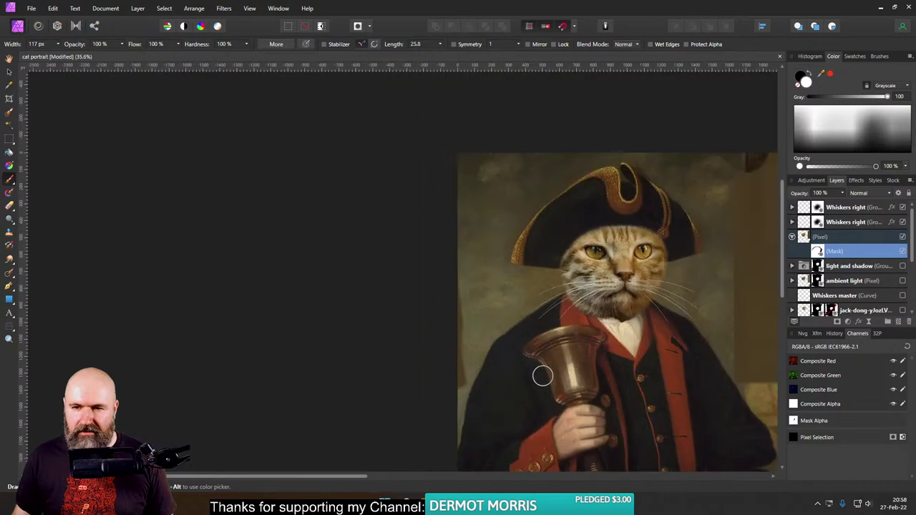
pyautogui.scroll(8, 598, 291)
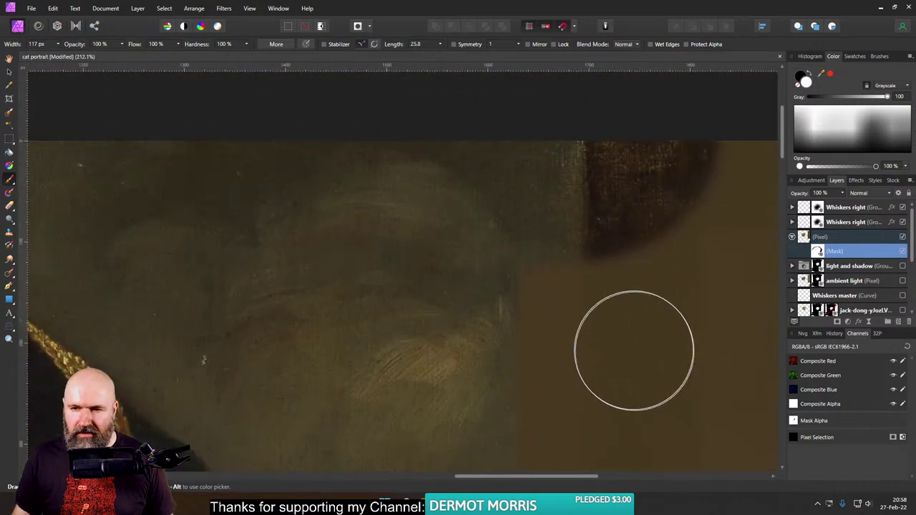
pyautogui.scroll(-4, 628, 348)
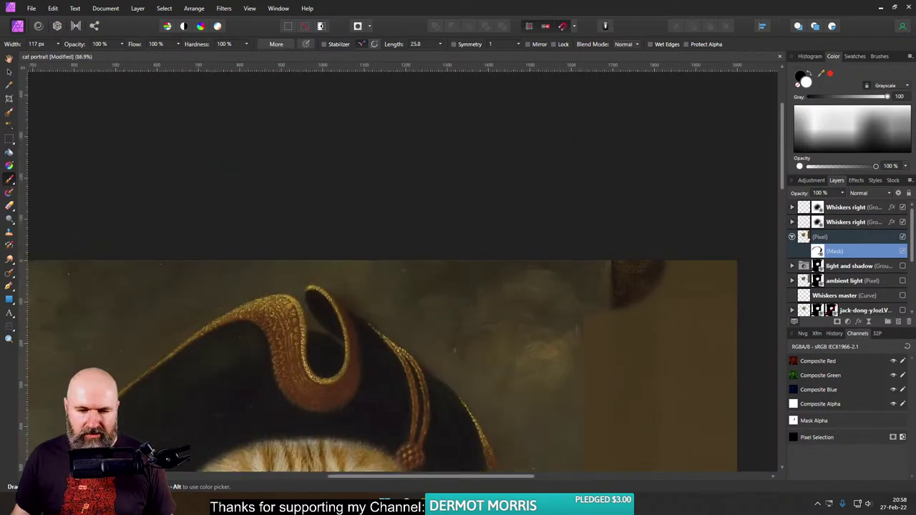
# Step: Briefly check the reference portrait in Chrome, then return to the cat document
pyautogui.moveTo(386, 505)
pyautogui.click(442, 475)
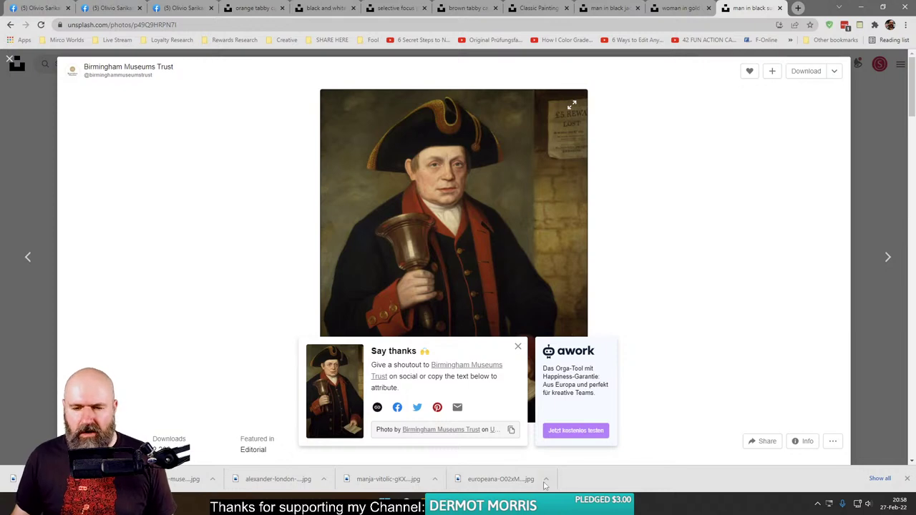
pyautogui.click(544, 505)
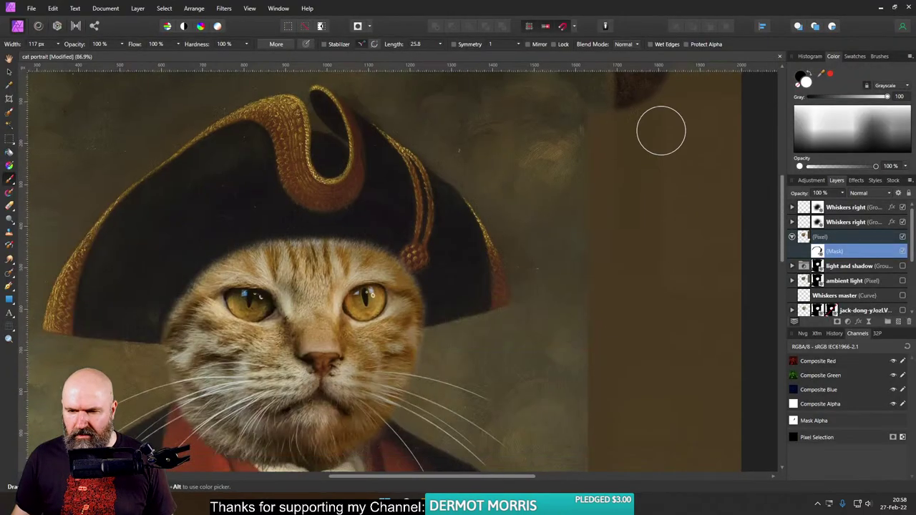
# Step: Expand the ambient light layer and select its mask
pyautogui.scroll(-3, 652, 86)
pyautogui.scroll(-5, 630, 321)
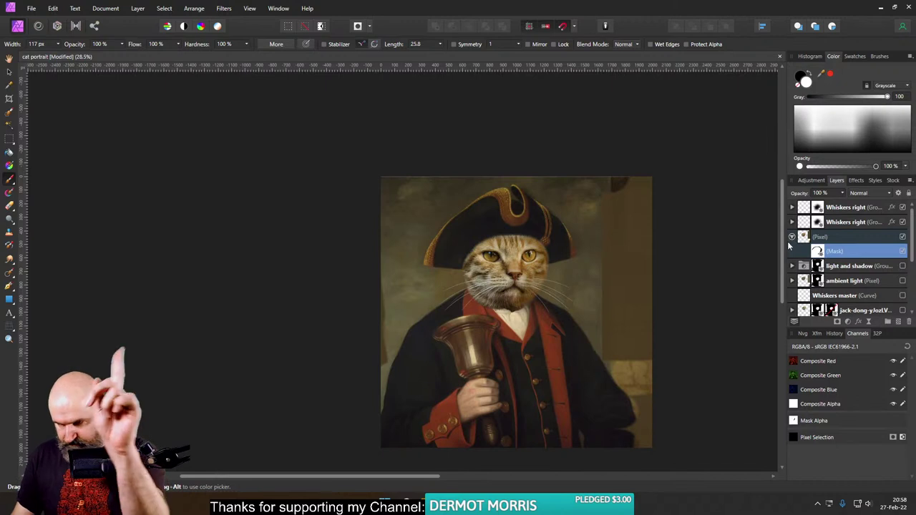
pyautogui.click(792, 280)
pyautogui.click(819, 295)
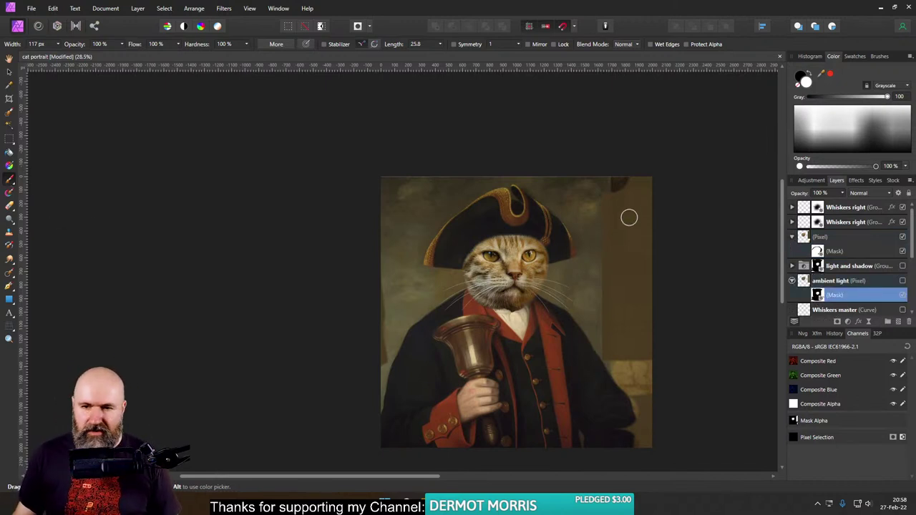
# Step: Load the Basic 64 px soft round brush at 339 px width with black as the colour
pyautogui.click(881, 57)
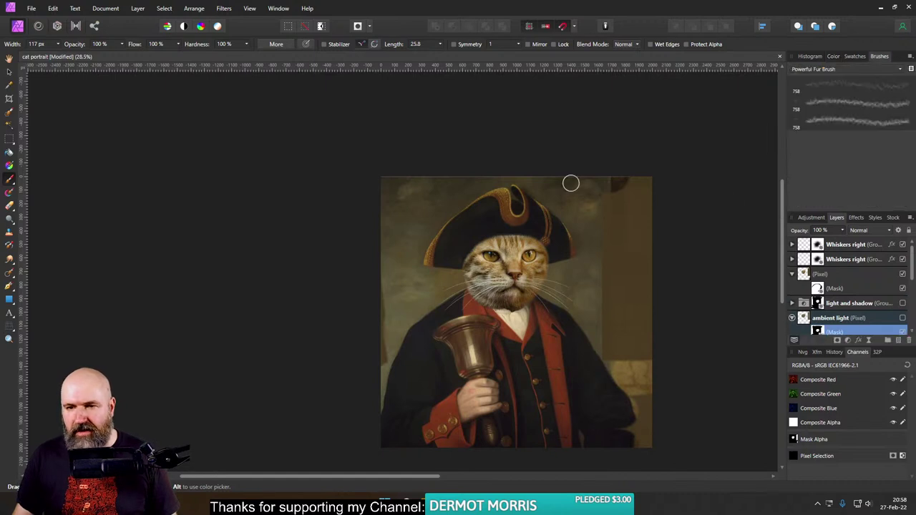
pyautogui.click(845, 69)
pyautogui.scroll(5, 839, 89)
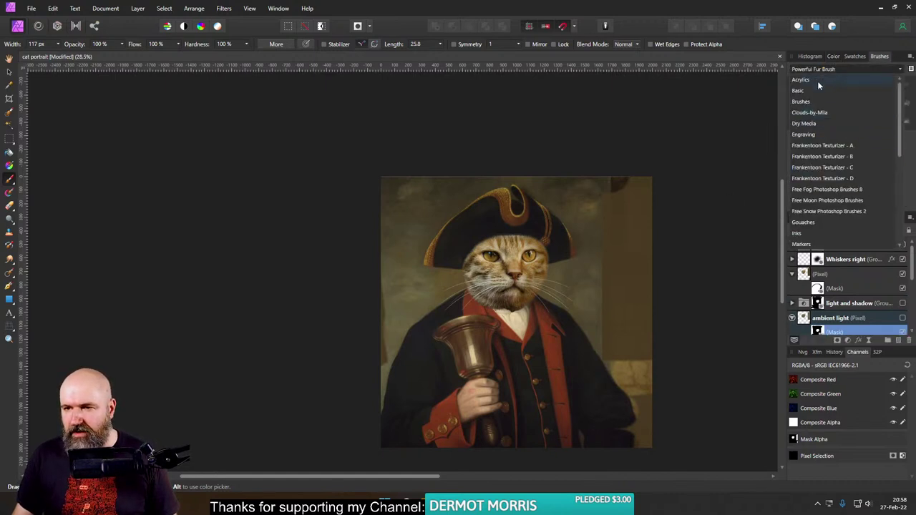
pyautogui.click(818, 81)
pyautogui.scroll(-5, 836, 153)
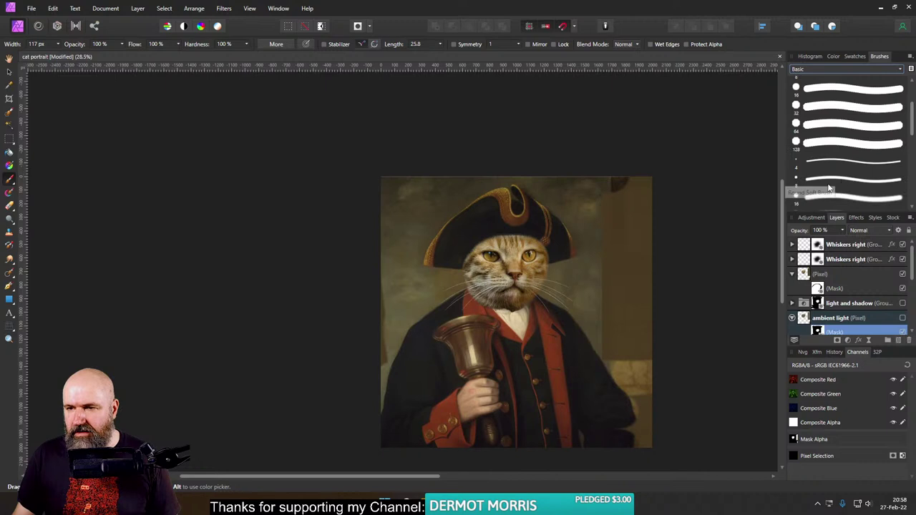
pyautogui.click(823, 188)
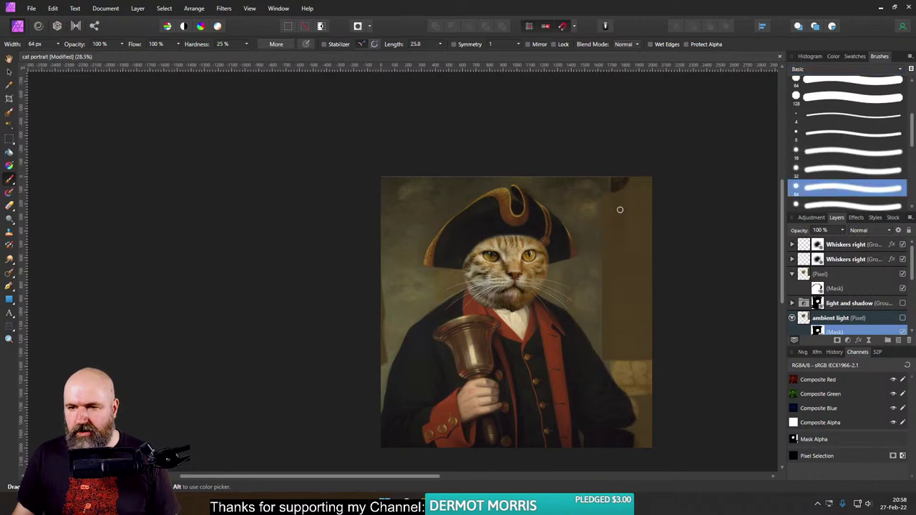
pyautogui.click(59, 45)
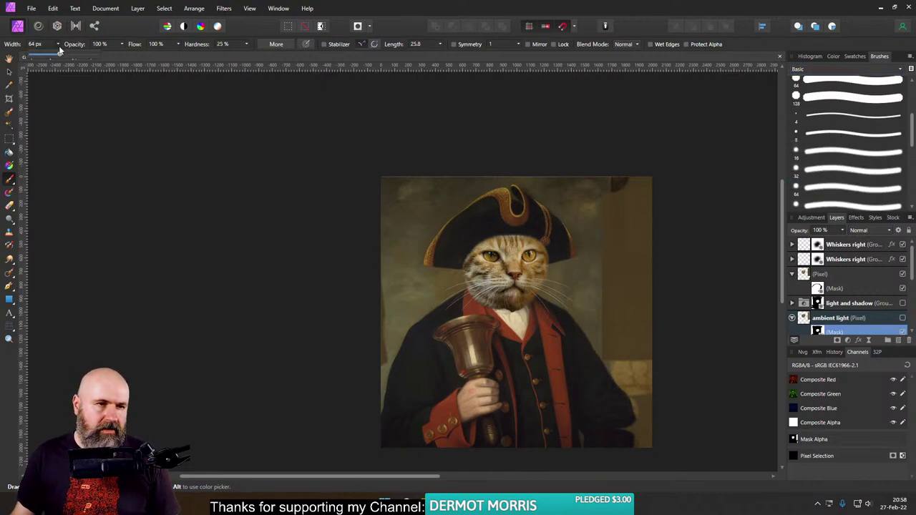
pyautogui.click(855, 56)
pyautogui.click(833, 56)
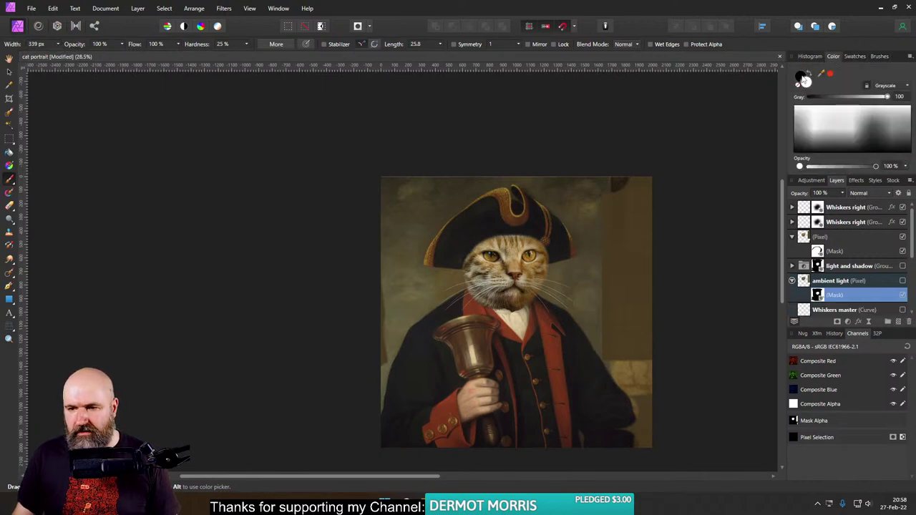
pyautogui.click(804, 79)
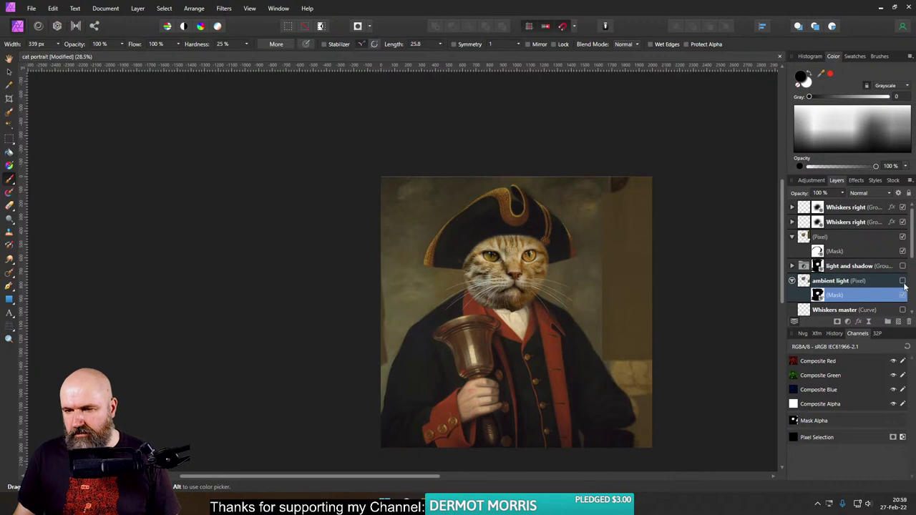
# Step: Select the (Pixel) layer and switch to the Erase Brush at 168 px width
pyautogui.click(811, 241)
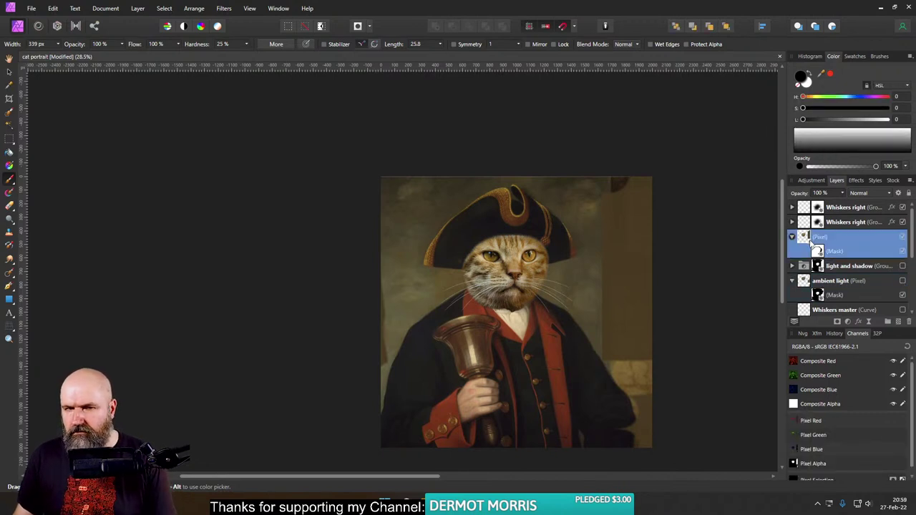
pyautogui.click(9, 206)
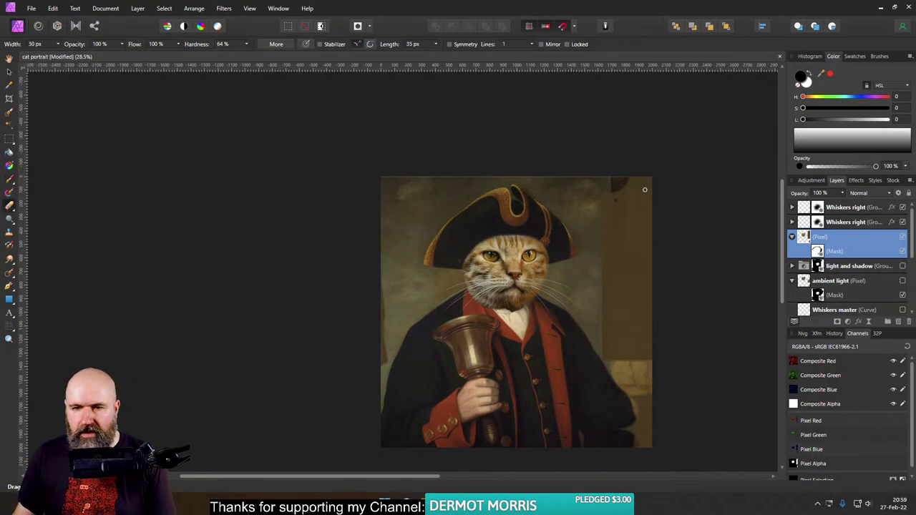
pyautogui.click(58, 44)
pyautogui.moveTo(70, 55); pyautogui.dragTo(83, 58)
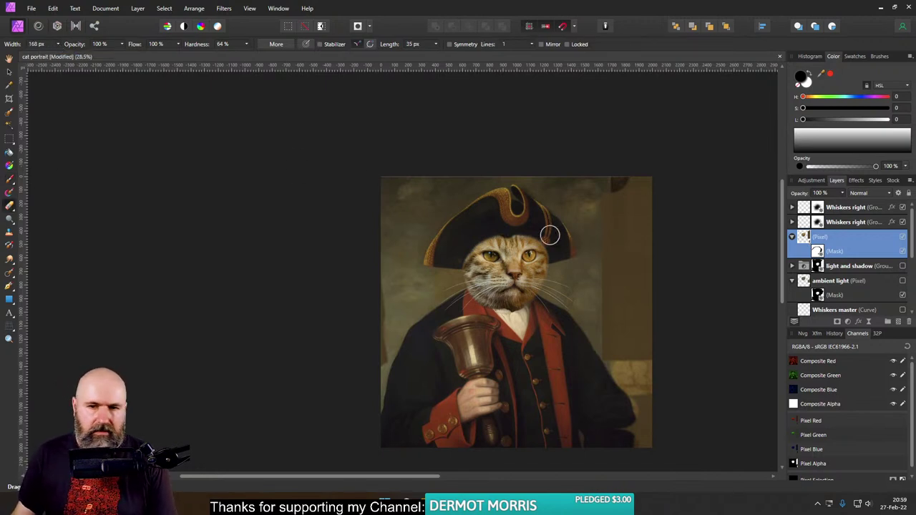
# Step: Erase the right strip of the image to reveal the poster and stone wall beneath
pyautogui.moveTo(614, 244)
pyautogui.mouseDown()
pyautogui.moveTo(625, 221)
pyautogui.moveTo(644, 194)
pyautogui.moveTo(658, 237)
pyautogui.moveTo(656, 299)
pyautogui.moveTo(645, 280)
pyautogui.moveTo(618, 278)
pyautogui.moveTo(601, 293)
pyautogui.moveTo(614, 357)
pyautogui.moveTo(616, 266)
pyautogui.moveTo(624, 252)
pyautogui.moveTo(646, 331)
pyautogui.moveTo(658, 326)
pyautogui.moveTo(643, 385)
pyautogui.mouseUp()
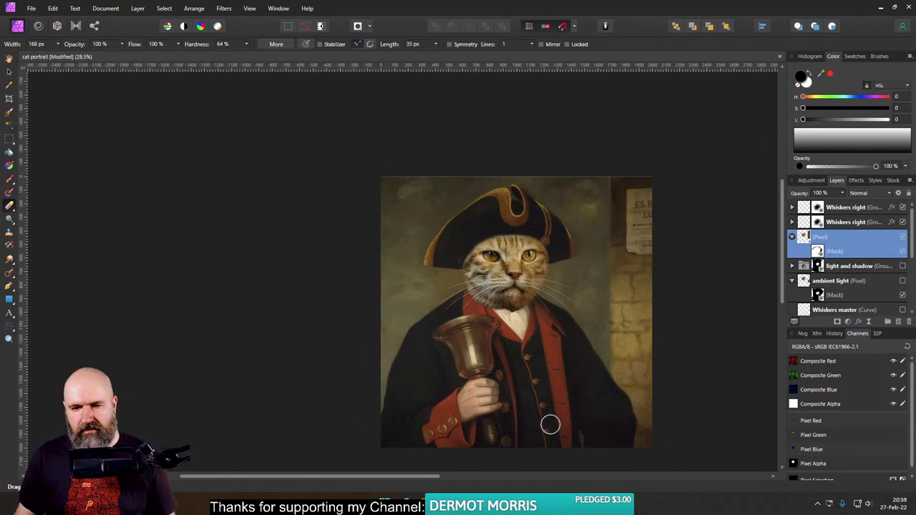
pyautogui.scroll(2, 551, 354)
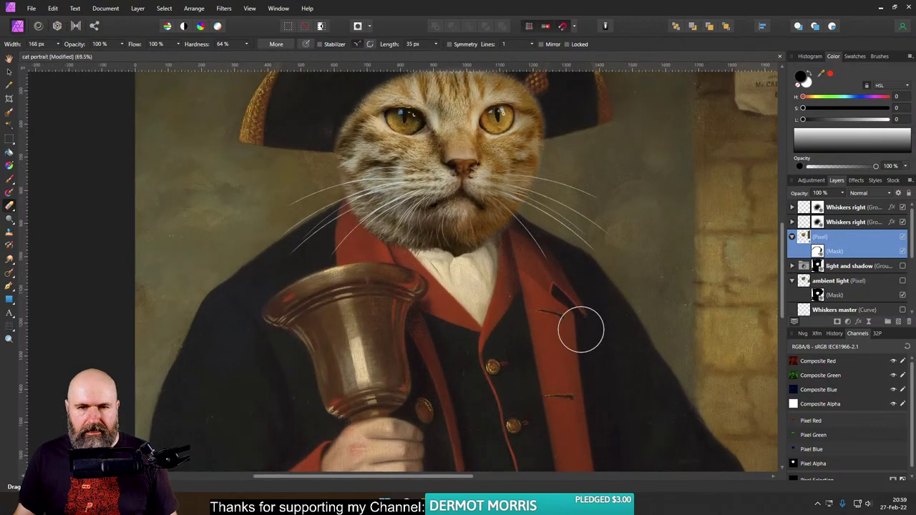
pyautogui.scroll(2, 569, 357)
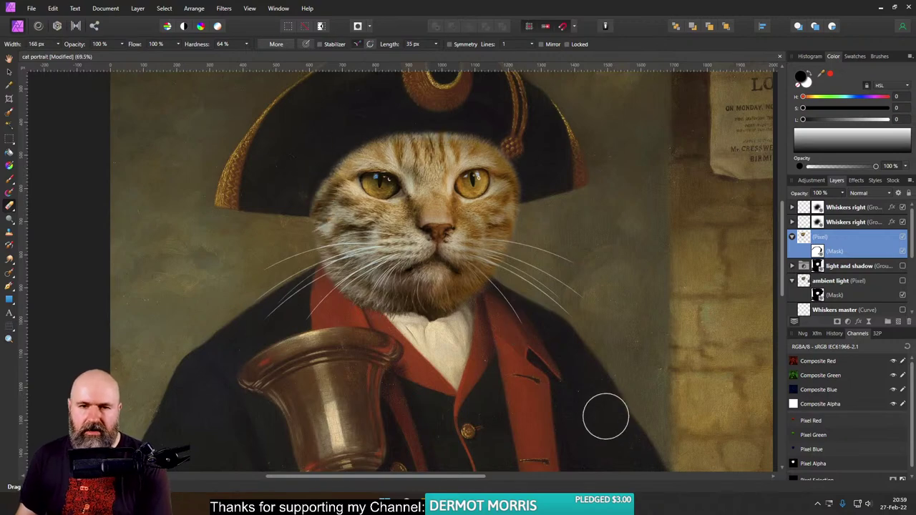
pyautogui.scroll(-4, 616, 394)
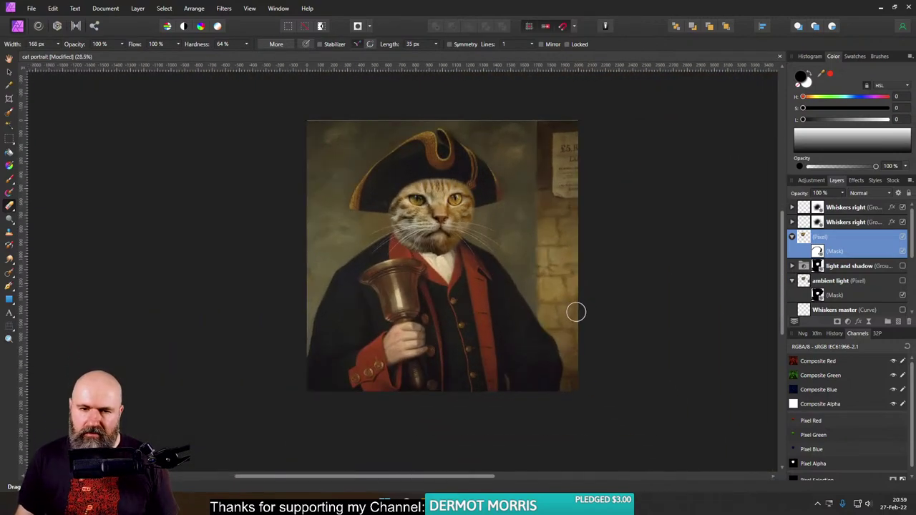
pyautogui.scroll(2, 585, 321)
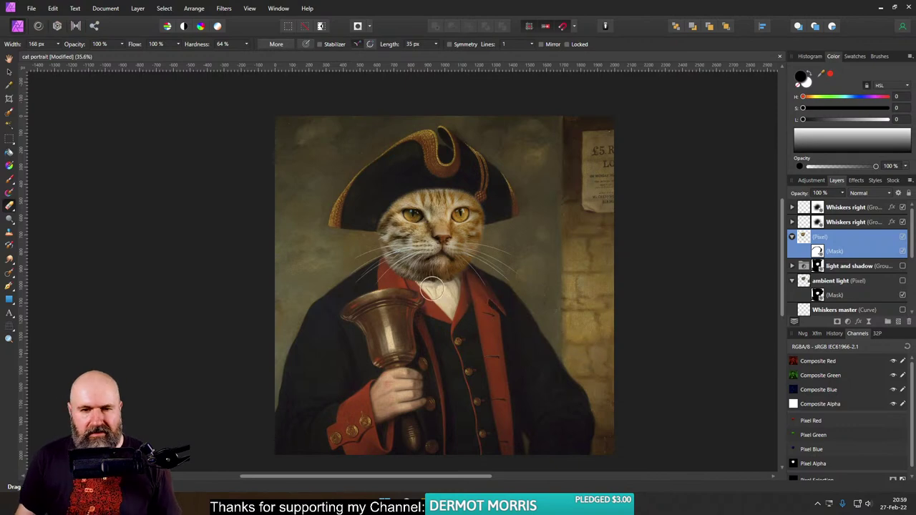
pyautogui.scroll(3, 394, 258)
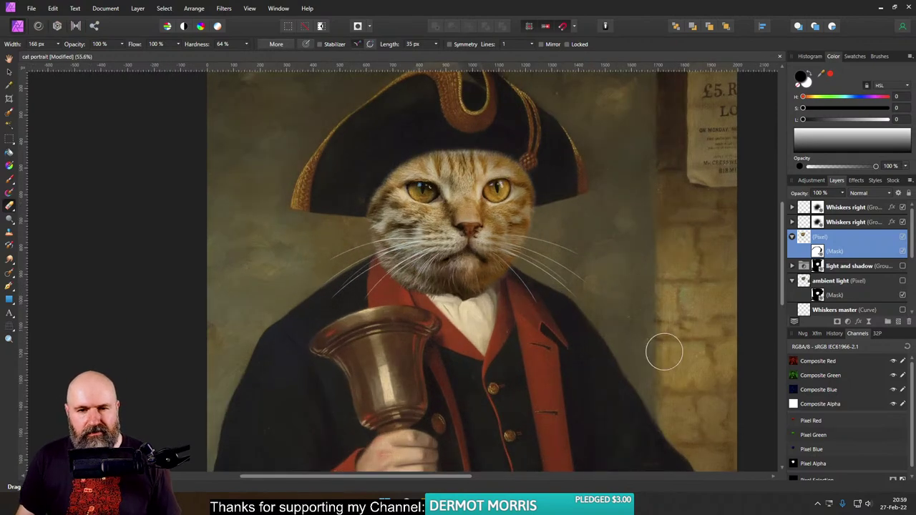
# Step: Switch to the Move Tool and zoom in and out to inspect the composite
pyautogui.click(8, 72)
pyautogui.scroll(5, 414, 171)
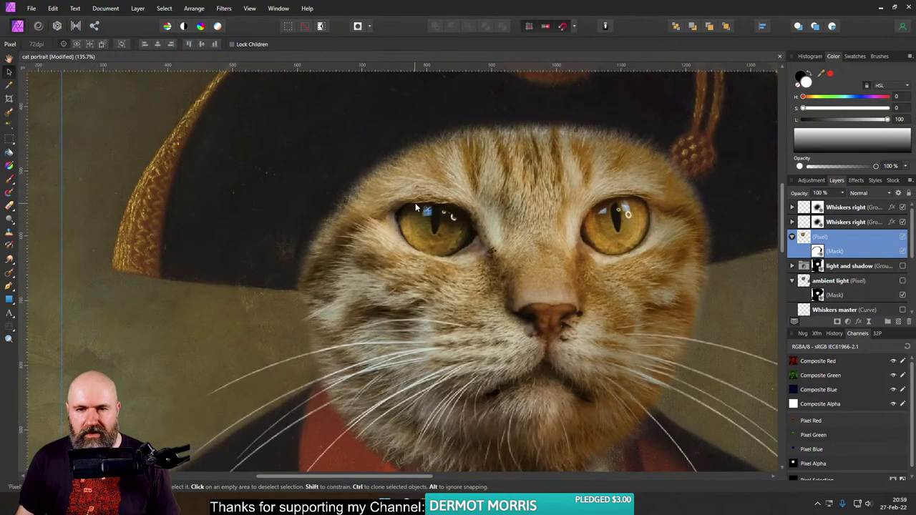
pyautogui.scroll(-9, 294, 178)
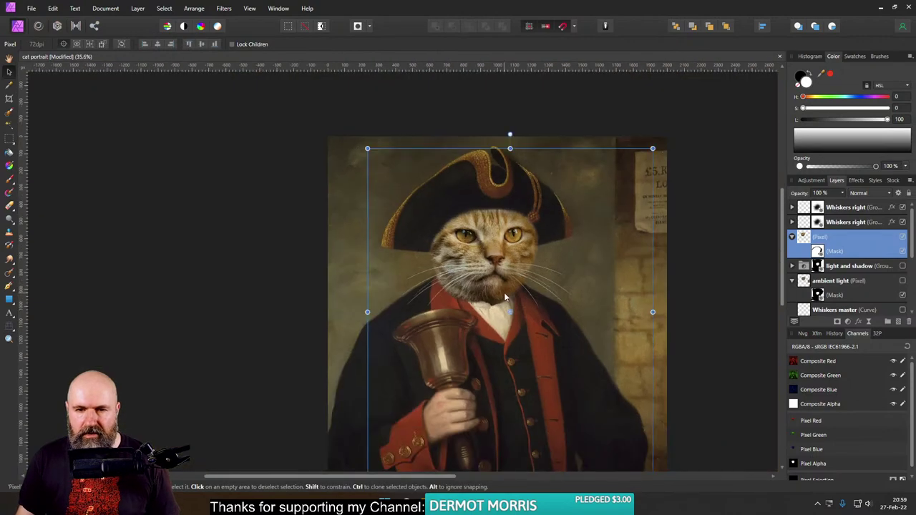
pyautogui.scroll(3, 505, 284)
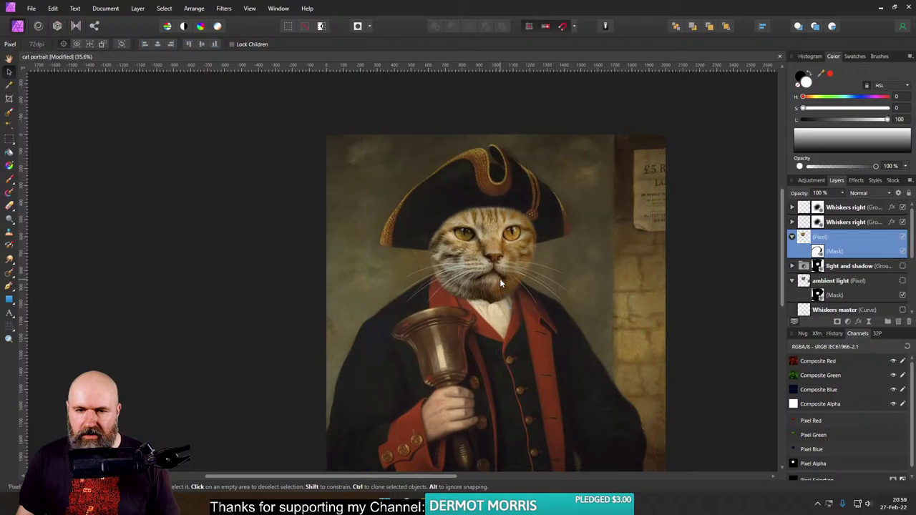
pyautogui.scroll(3, 462, 260)
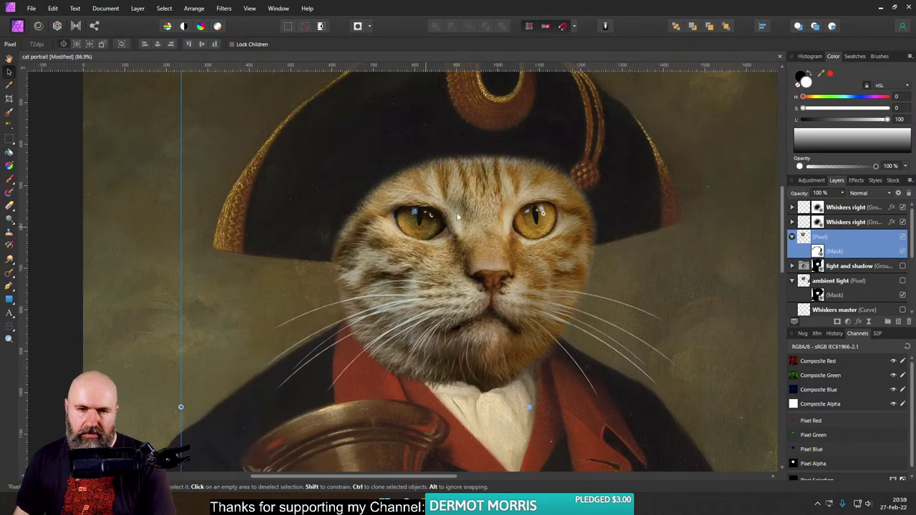
pyautogui.scroll(-4, 545, 276)
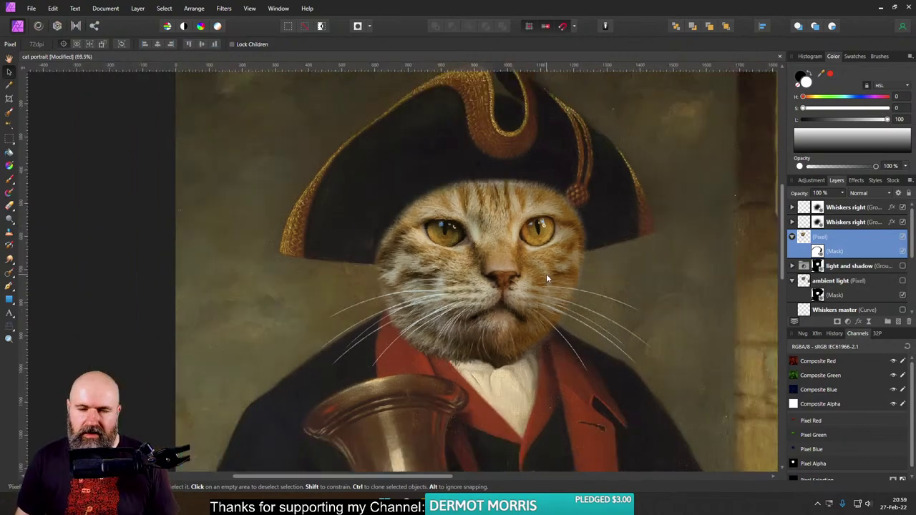
pyautogui.scroll(1, 572, 258)
pyautogui.scroll(-1, 537, 249)
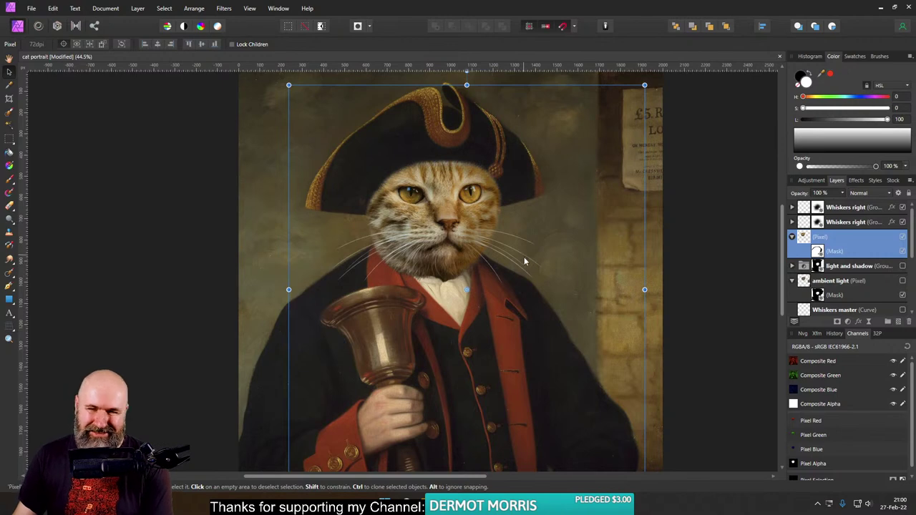
pyautogui.keyDown('ctrl'); pyautogui.scroll(-2, 529, 263); pyautogui.keyUp('ctrl')
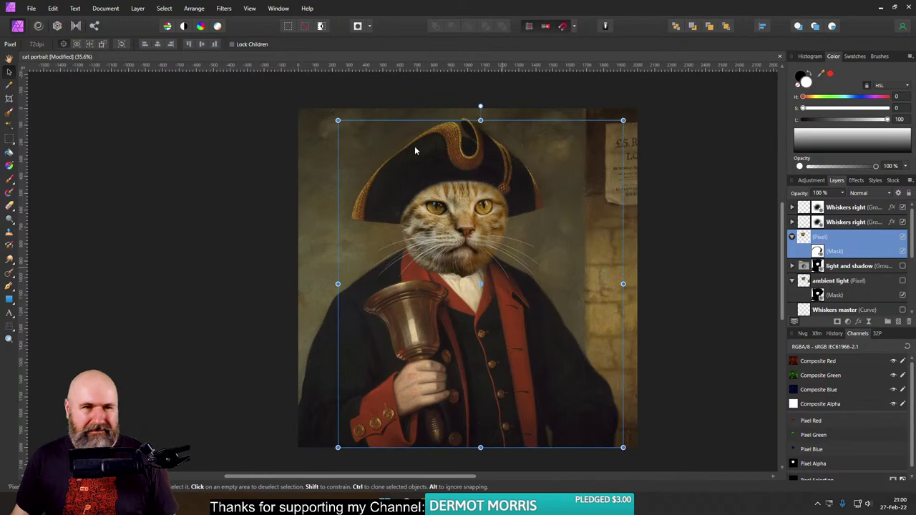
# Step: Save the cat portrait with File > Save and clear the layer selection
pyautogui.click(31, 8)
pyautogui.click(40, 145)
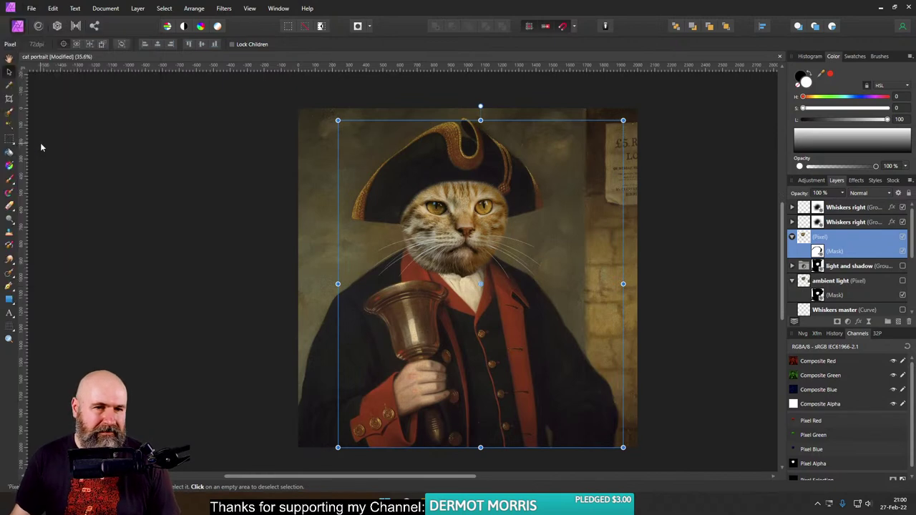
pyautogui.click(221, 217)
pyautogui.keyDown('ctrl'); pyautogui.scroll(5, 465, 201); pyautogui.keyUp('ctrl')
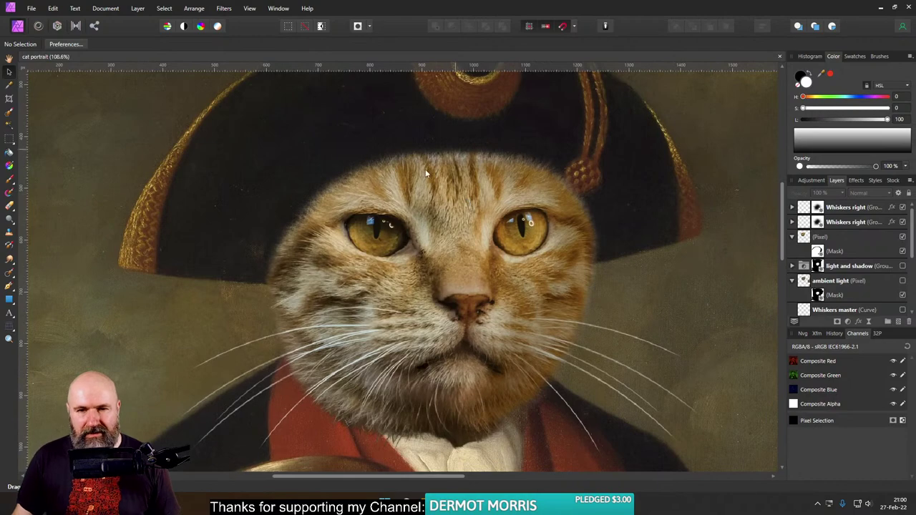
pyautogui.keyDown('ctrl'); pyautogui.scroll(-6, 426, 171); pyautogui.keyUp('ctrl')
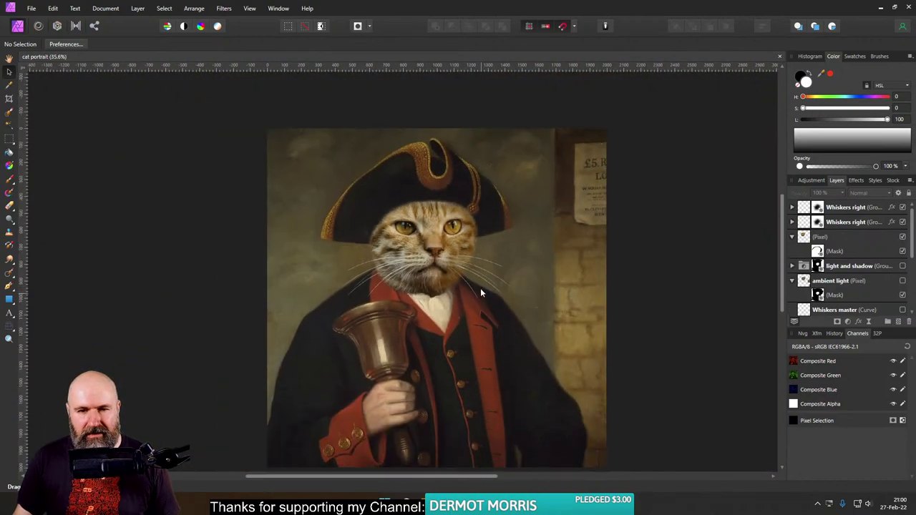
pyautogui.keyDown('ctrl'); pyautogui.scroll(3, 458, 284); pyautogui.keyUp('ctrl')
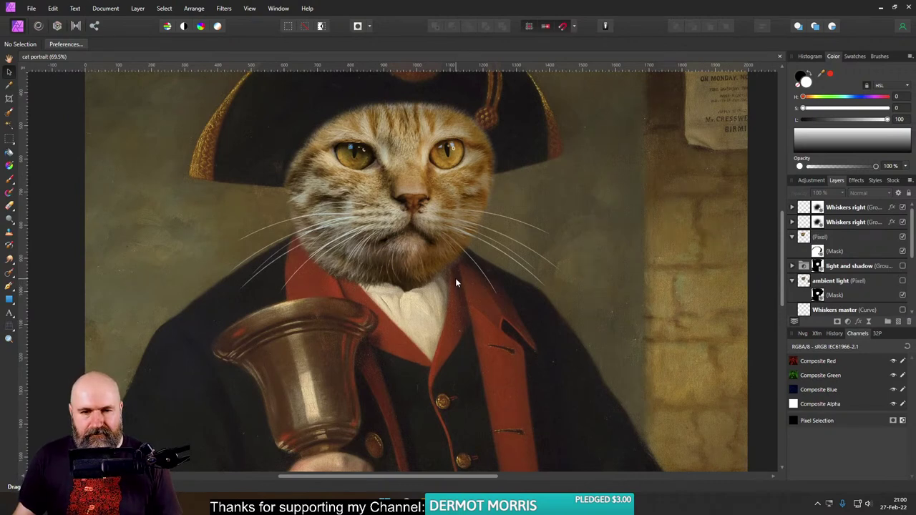
# Step: Bring up the browser, close the Classic Painting search tab, and reach the orange tabby photo tab
pyautogui.moveTo(473, 505)
pyautogui.click(446, 467)
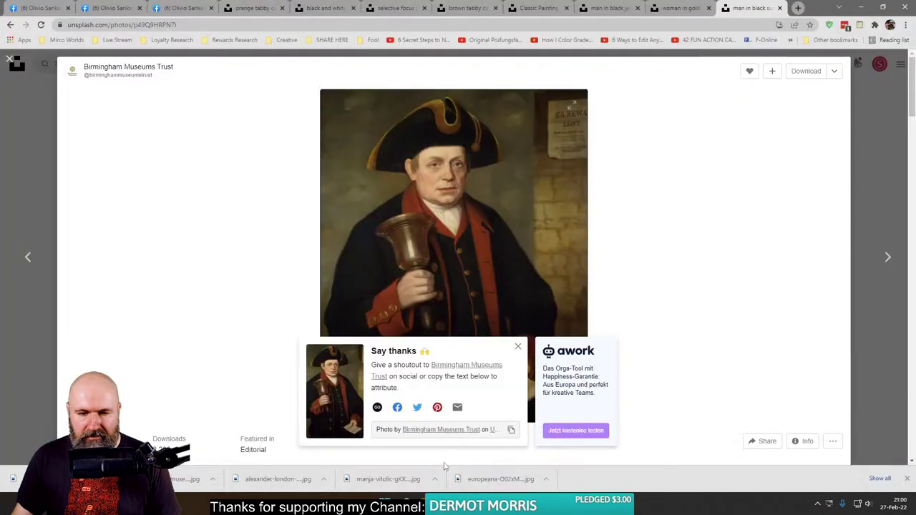
pyautogui.click(673, 9)
pyautogui.click(607, 9)
pyautogui.click(537, 8)
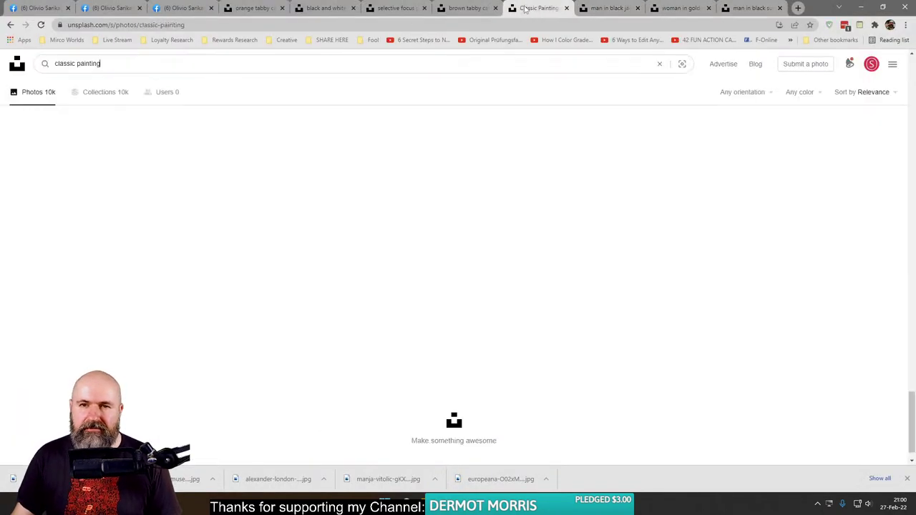
pyautogui.click(462, 9)
pyautogui.click(529, 8)
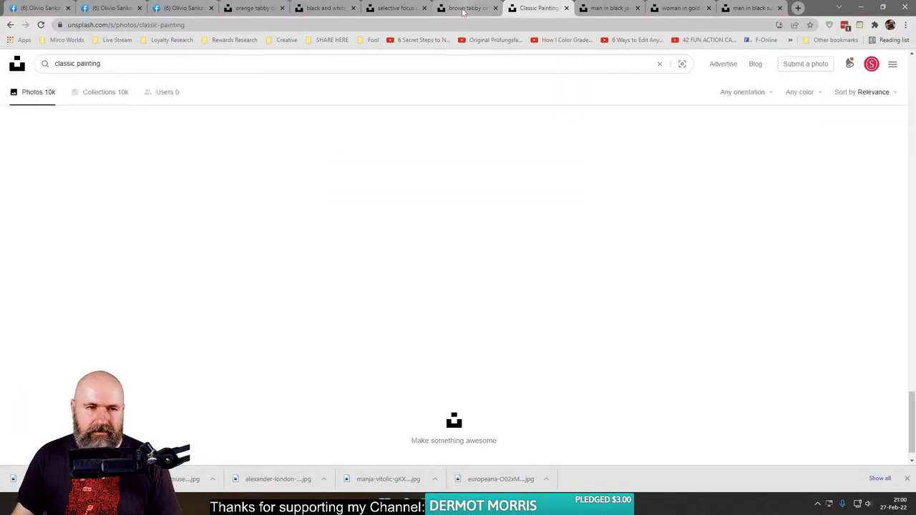
pyautogui.click(462, 9)
pyautogui.click(538, 9)
pyautogui.click(566, 8)
pyautogui.click(387, 9)
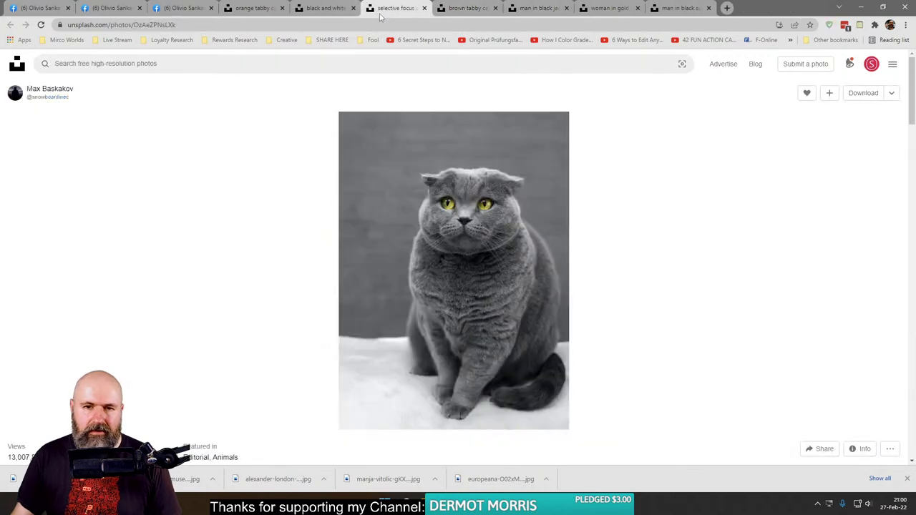
pyautogui.click(325, 10)
pyautogui.click(254, 9)
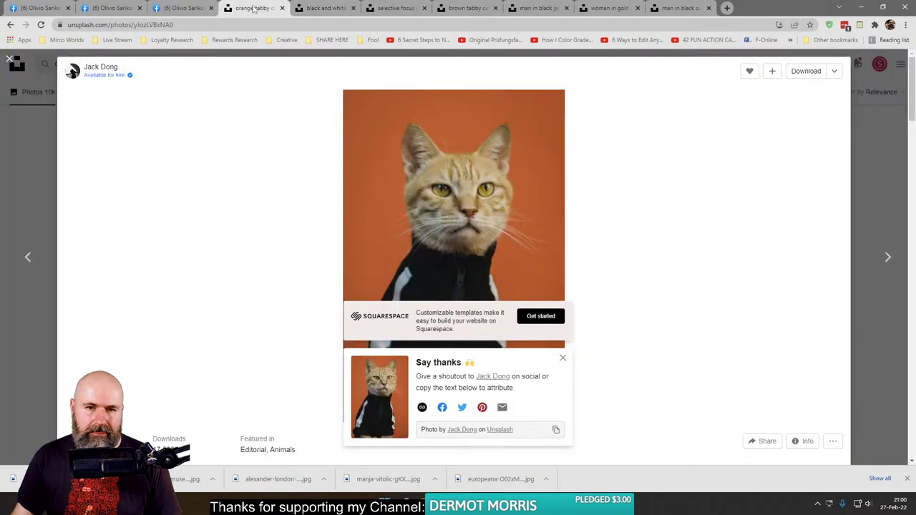
# Step: Zoom into the orange tabby photo, zoom back out, and close the photo view
pyautogui.click(411, 209)
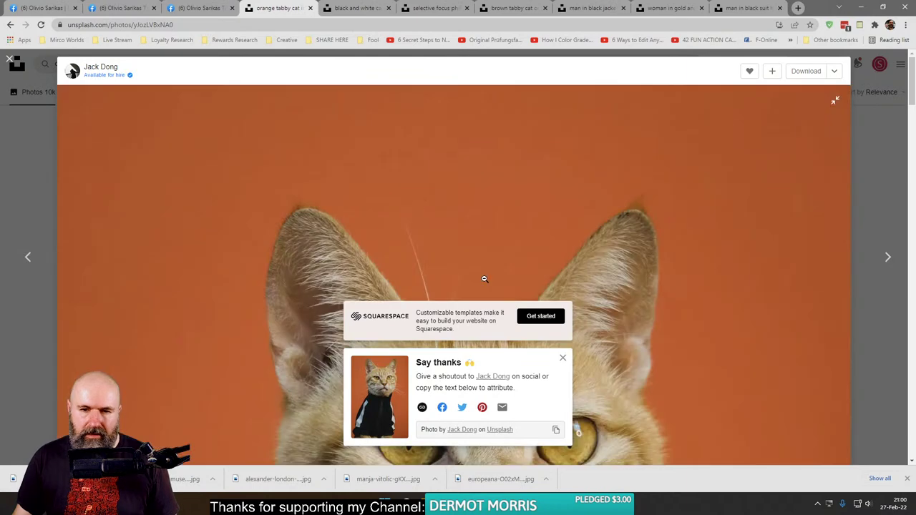
pyautogui.scroll(-4, 484, 279)
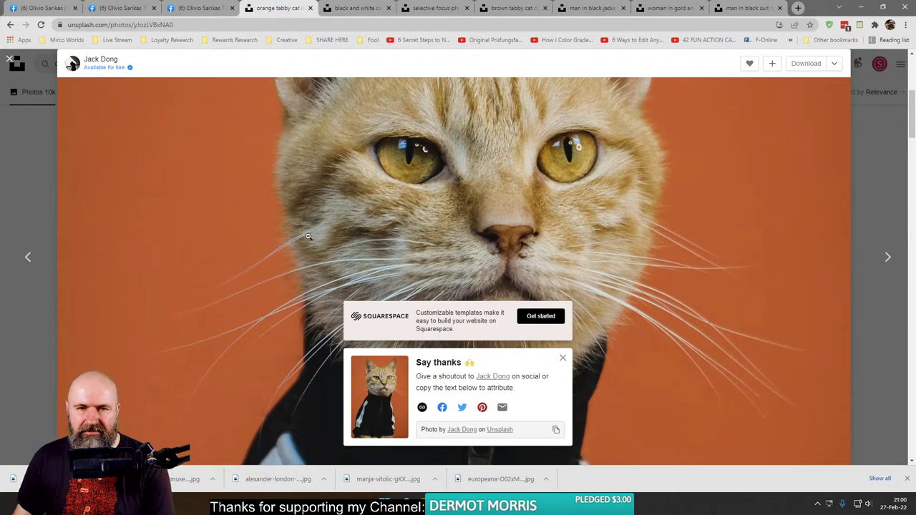
pyautogui.click(344, 202)
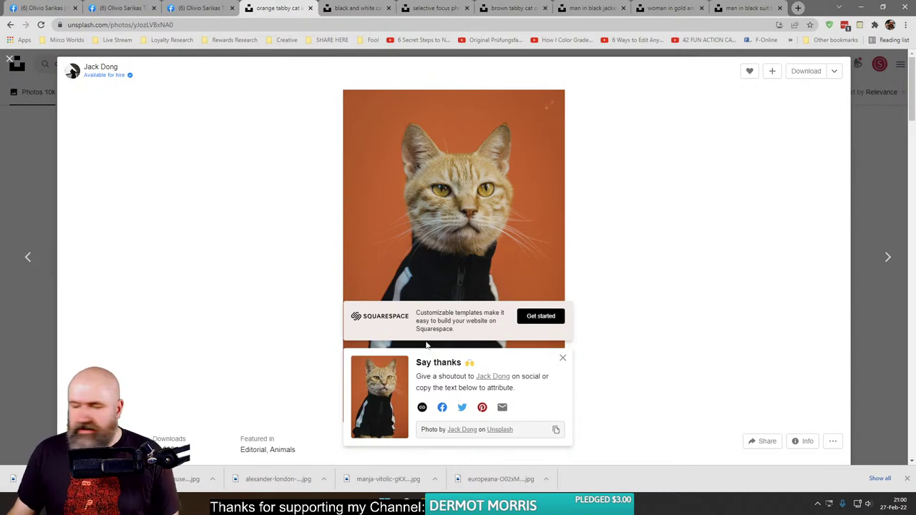
pyautogui.click(37, 176)
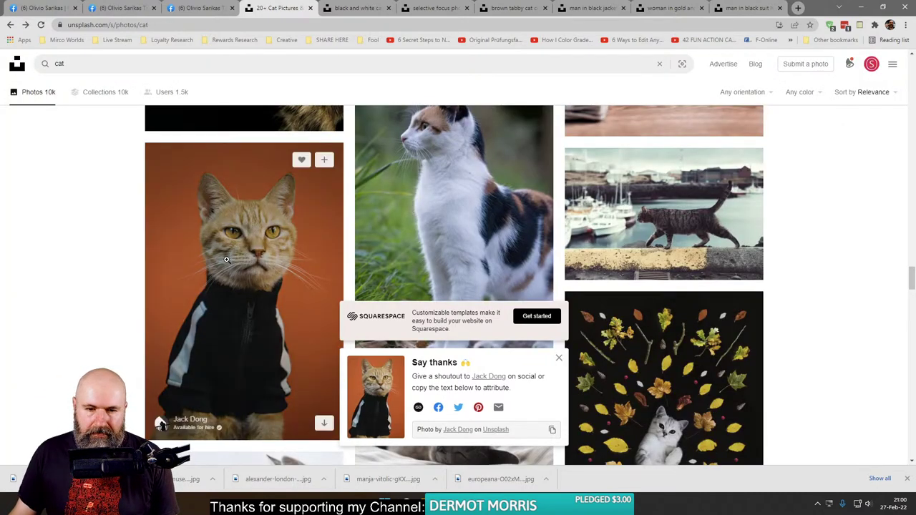
# Step: Dismiss the Say thanks popup and search Unsplash for 'orange cat'
pyautogui.scroll(-5, 222, 254)
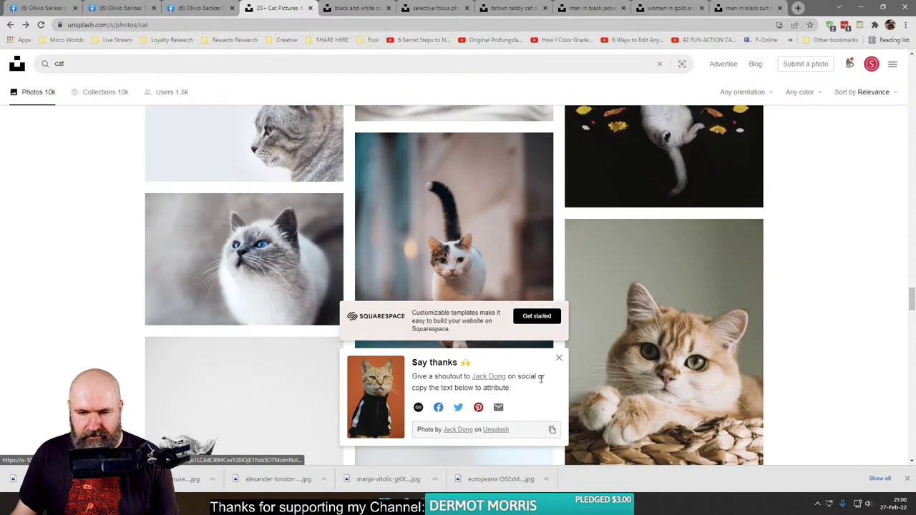
pyautogui.click(559, 360)
pyautogui.scroll(-5, 592, 306)
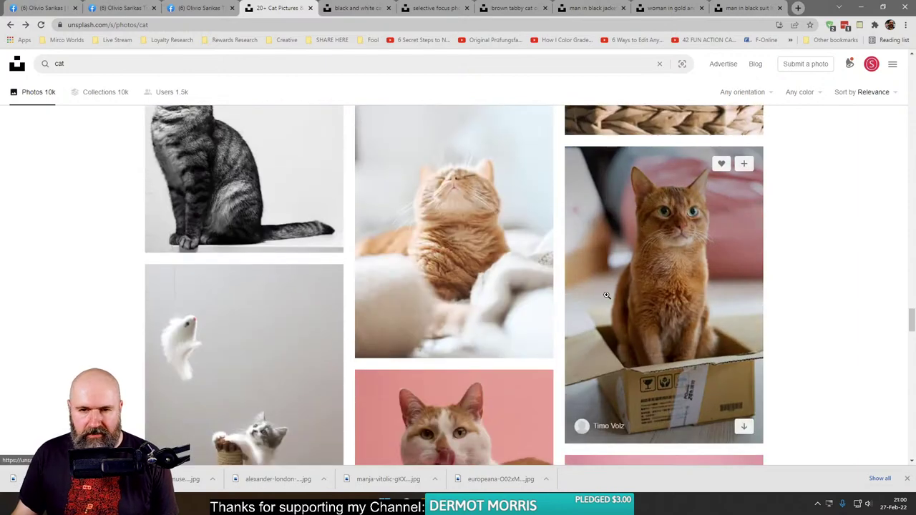
pyautogui.scroll(-3, 609, 291)
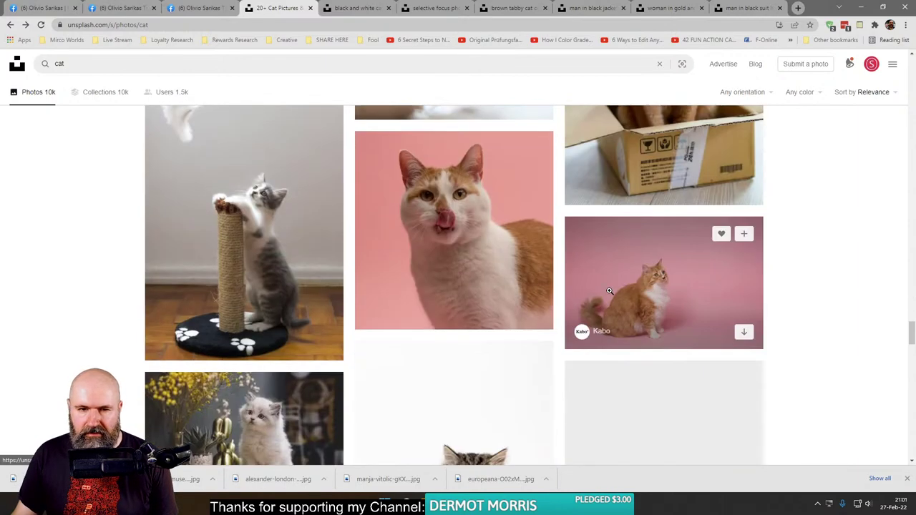
pyautogui.scroll(-4, 609, 291)
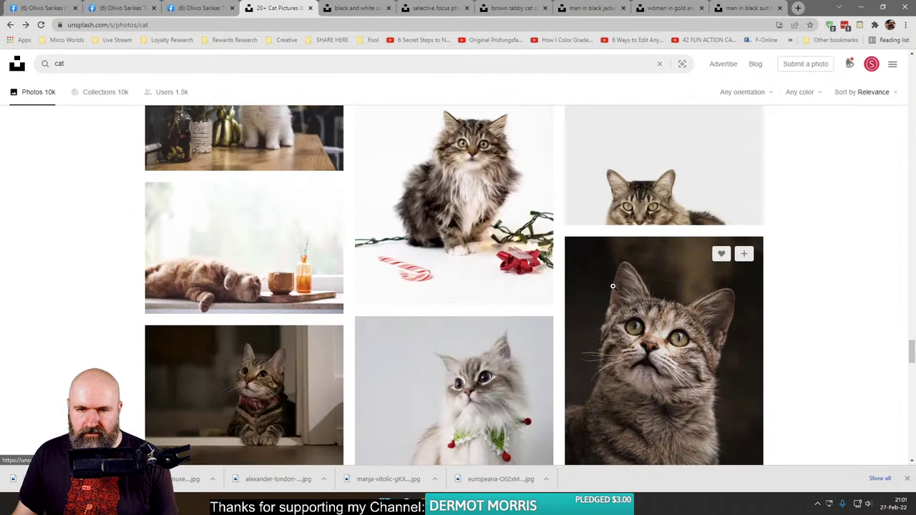
pyautogui.scroll(-7, 508, 267)
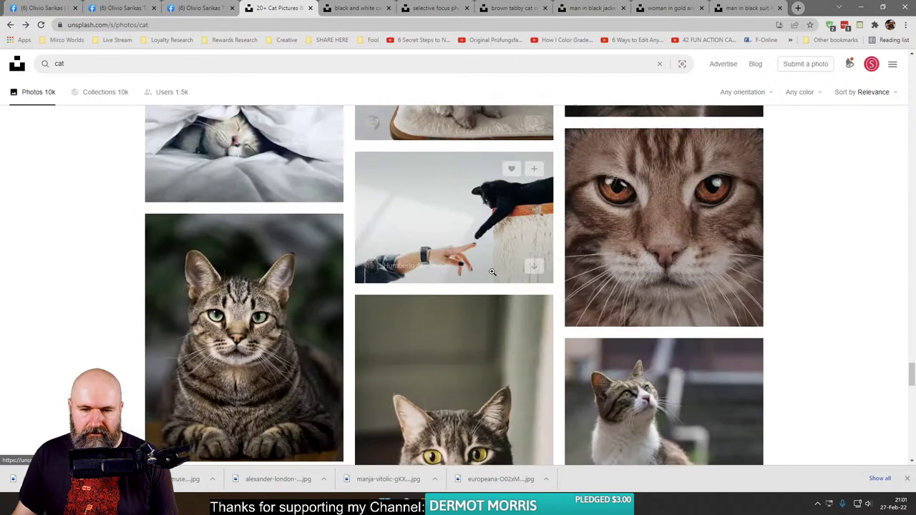
pyautogui.click(122, 63)
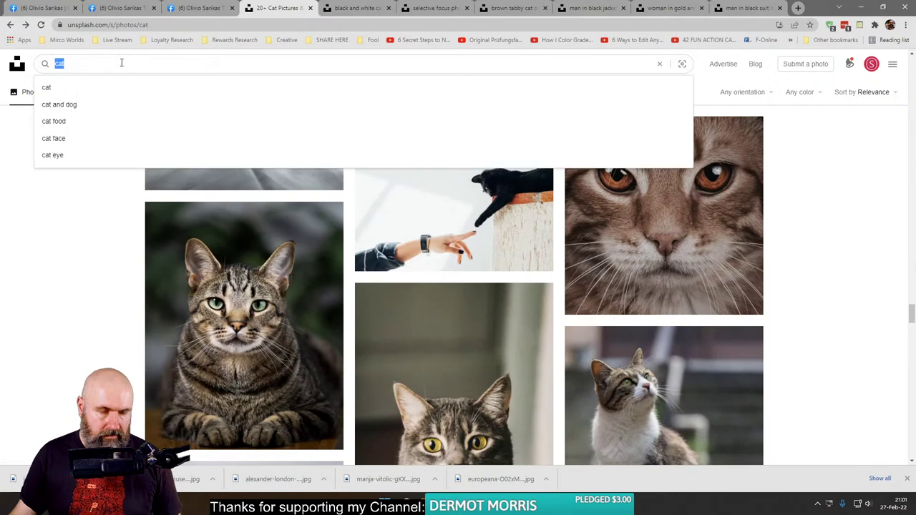
pyautogui.write('orange ')
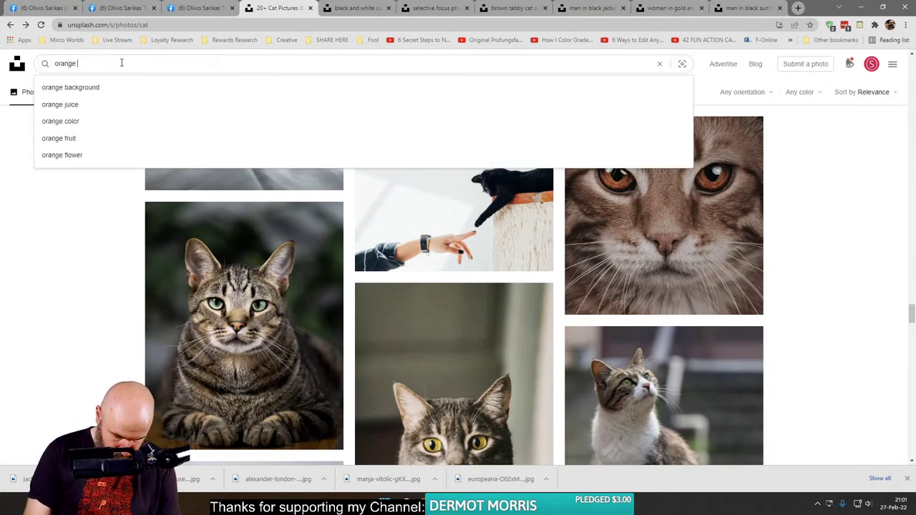
pyautogui.write('cat')
pyautogui.press('Return')
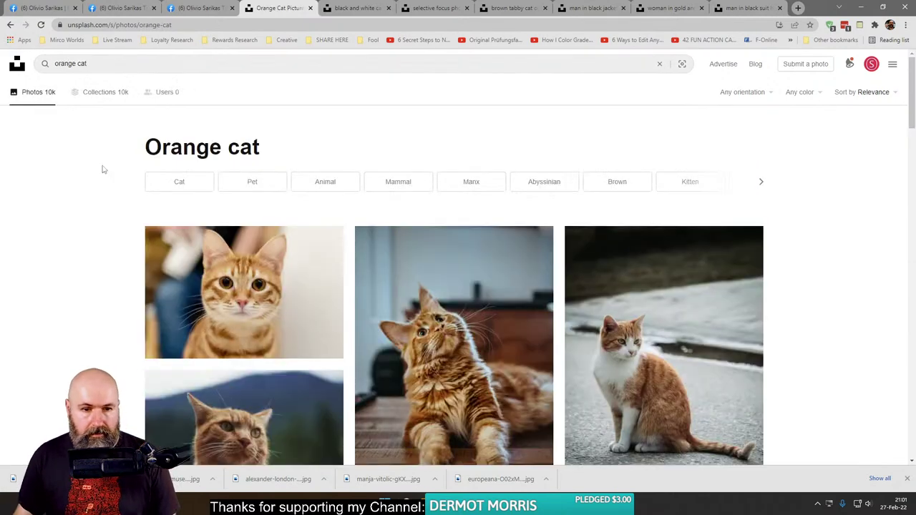
# Step: Open the standing long-haired orange cat photo and zoom in on its head
pyautogui.scroll(-5, 61, 243)
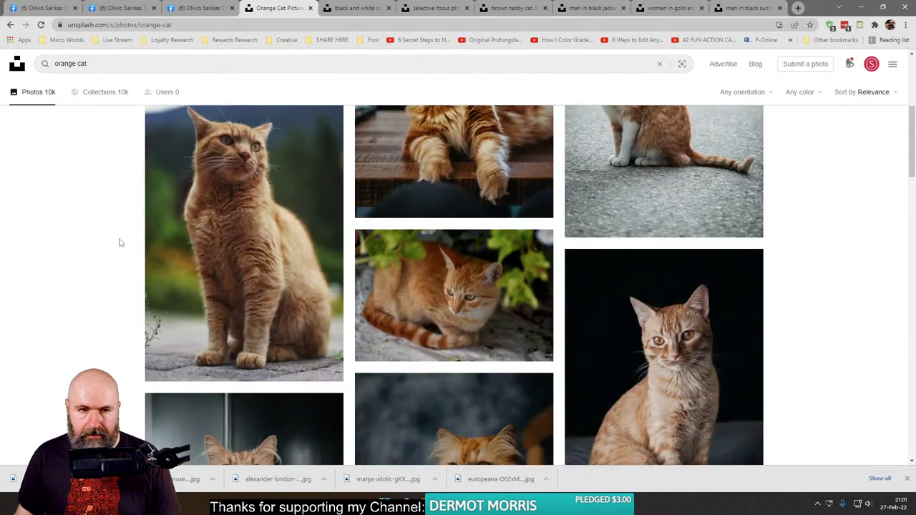
pyautogui.scroll(-3, 143, 242)
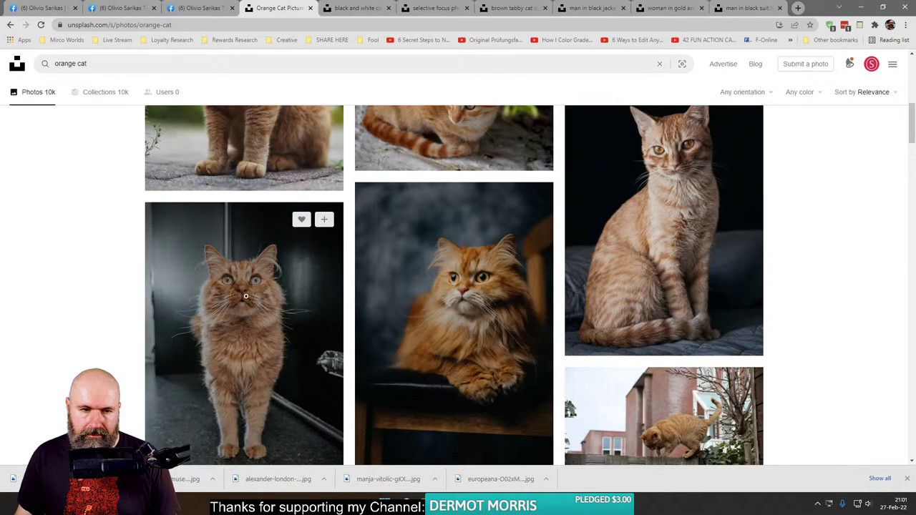
pyautogui.click(222, 297)
pyautogui.click(413, 219)
pyautogui.scroll(-3, 399, 299)
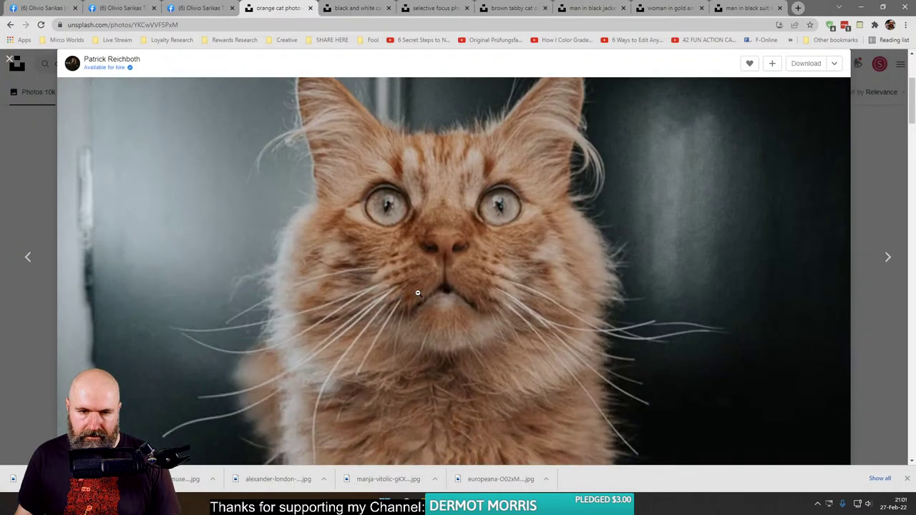
pyautogui.scroll(1, 401, 272)
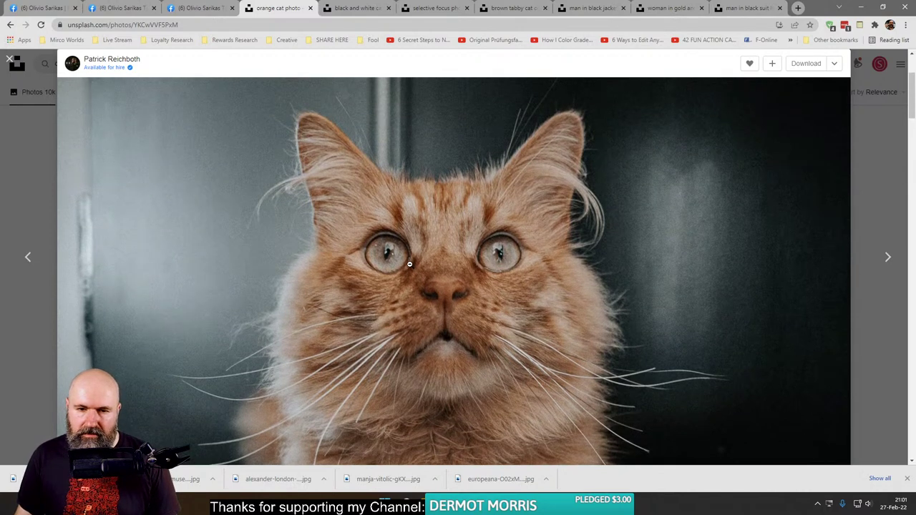
pyautogui.scroll(-1, 410, 264)
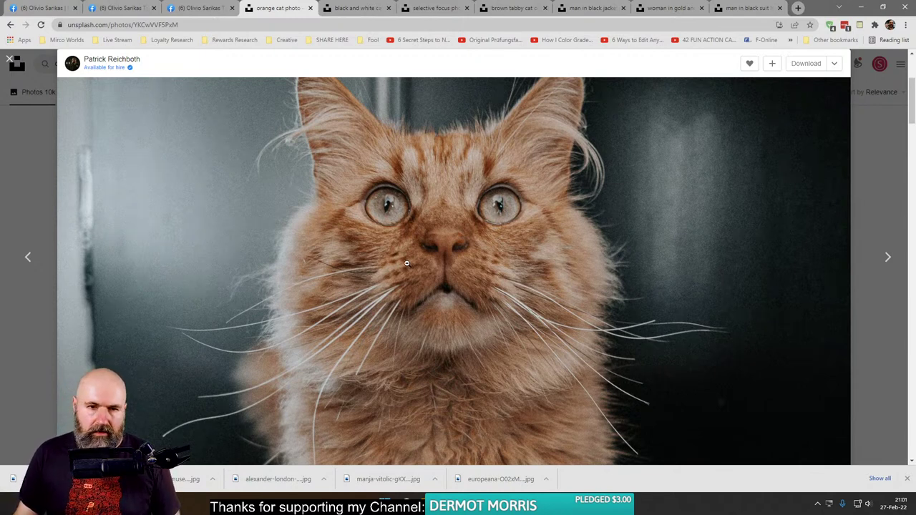
pyautogui.scroll(1, 406, 263)
pyautogui.click(460, 294)
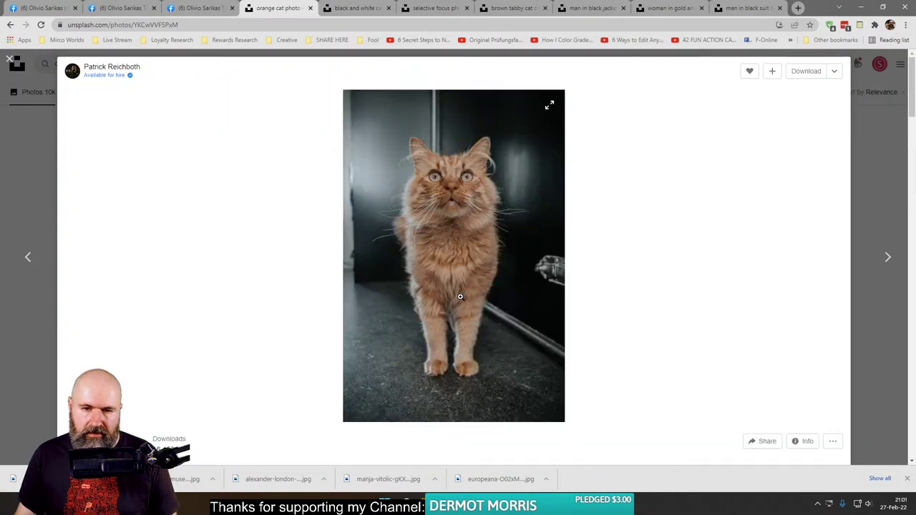
pyautogui.click(442, 185)
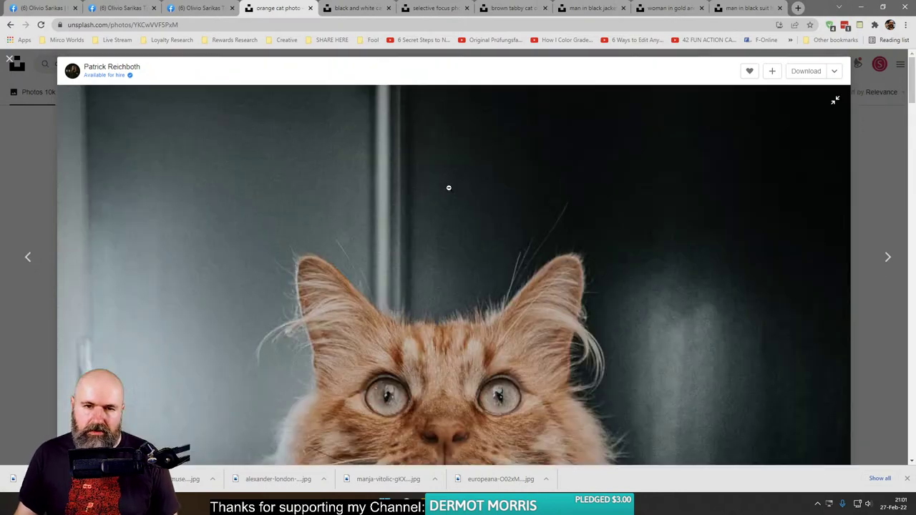
pyautogui.scroll(-3, 449, 188)
pyautogui.click(21, 173)
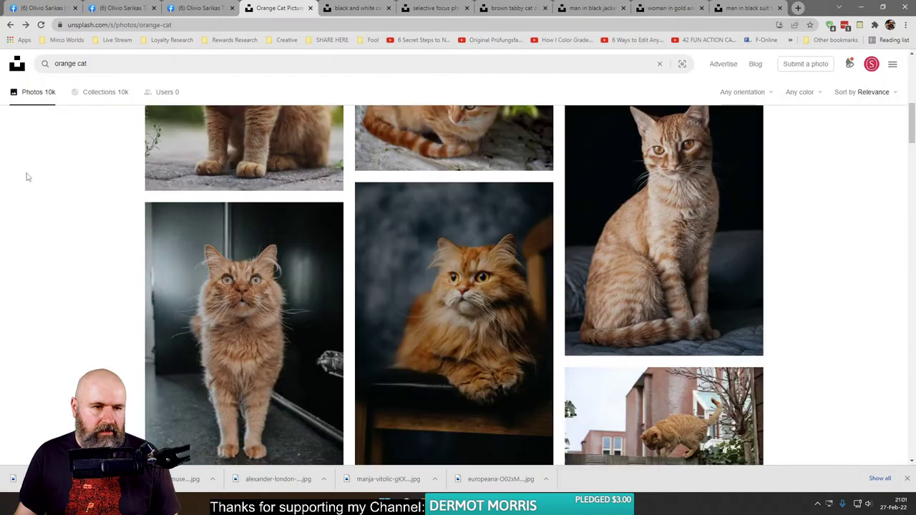
# Step: Examine the fluffy orange cat lying on a chair up close
pyautogui.click(507, 287)
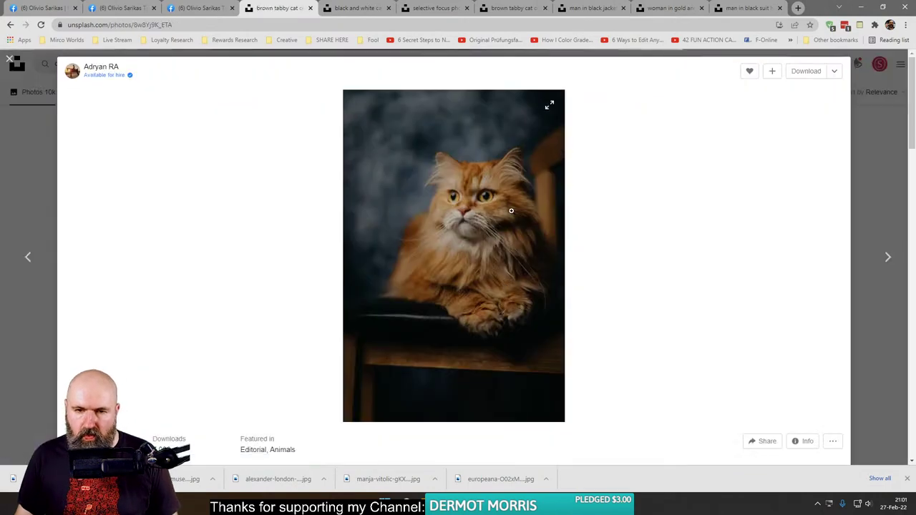
pyautogui.click(474, 197)
pyautogui.scroll(-5, 536, 320)
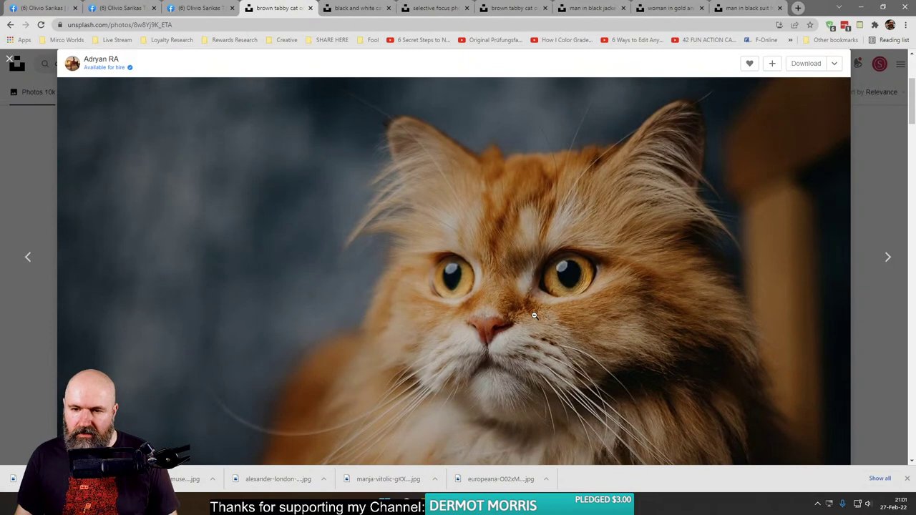
pyautogui.click(36, 206)
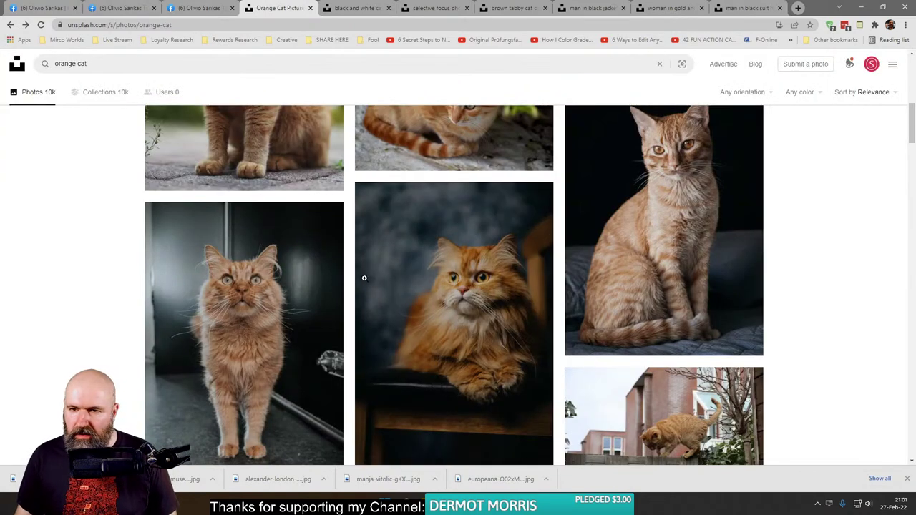
# Step: Inspect the orange tabby on black background up close, then return to Affinity Photo
pyautogui.click(673, 156)
pyautogui.click(431, 196)
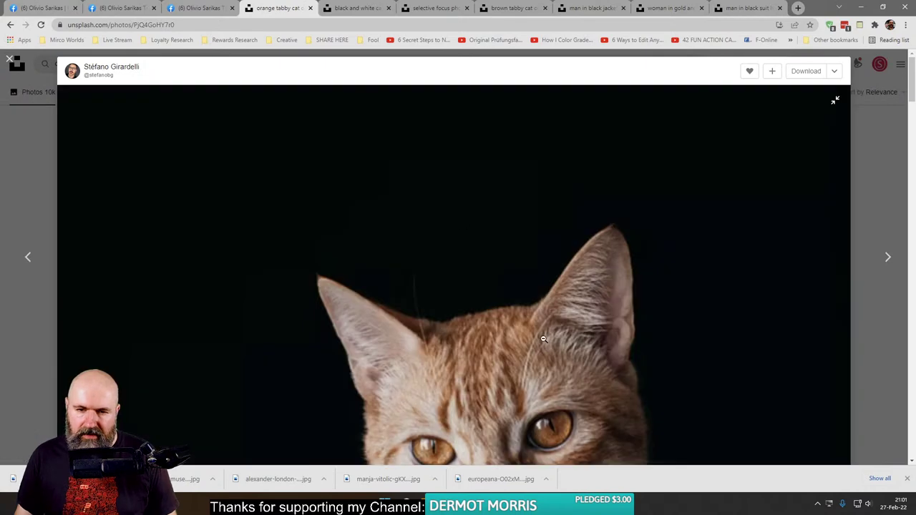
pyautogui.scroll(-3, 492, 313)
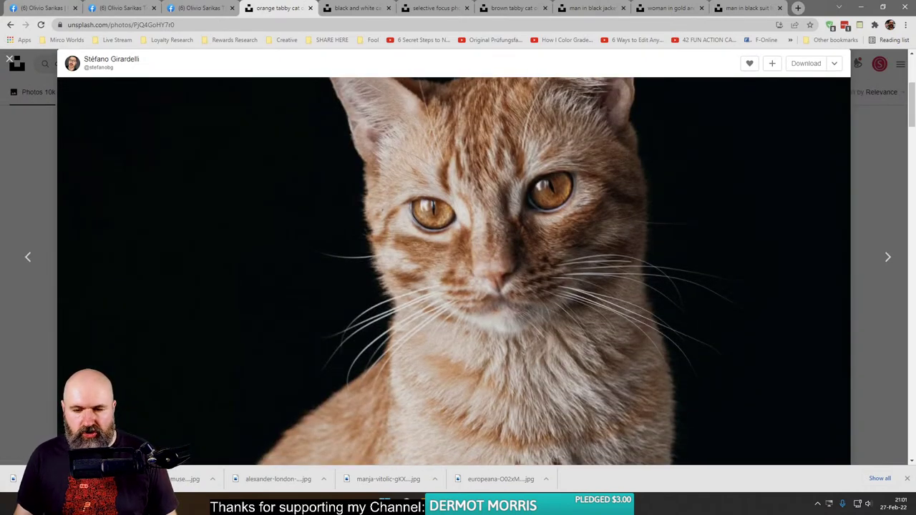
pyautogui.click(532, 505)
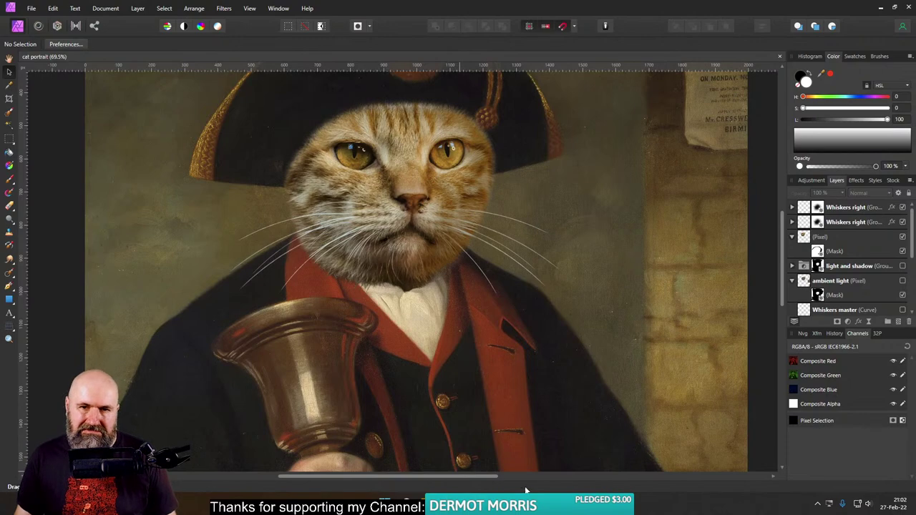
# Step: Untick the (Pixel) cat-face layer's visibility to reveal the man's painted face
pyautogui.scroll(-6, 487, 427)
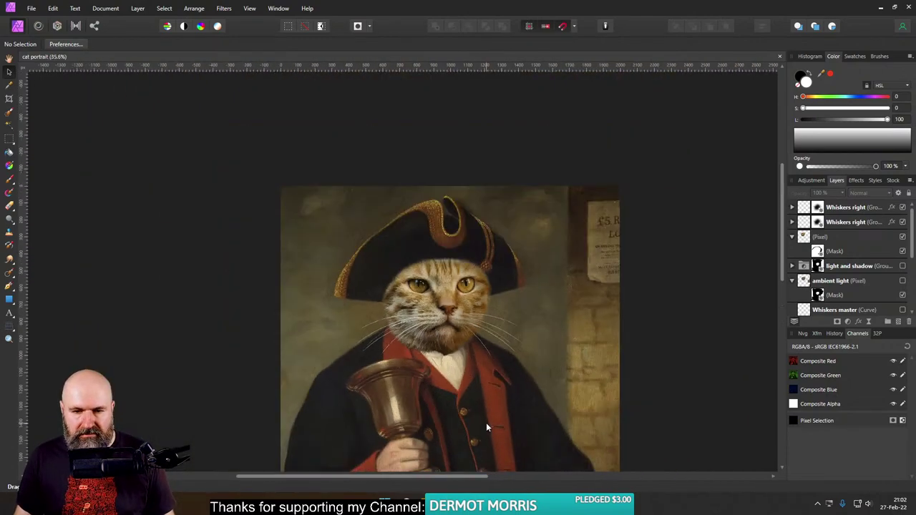
pyautogui.scroll(2, 488, 321)
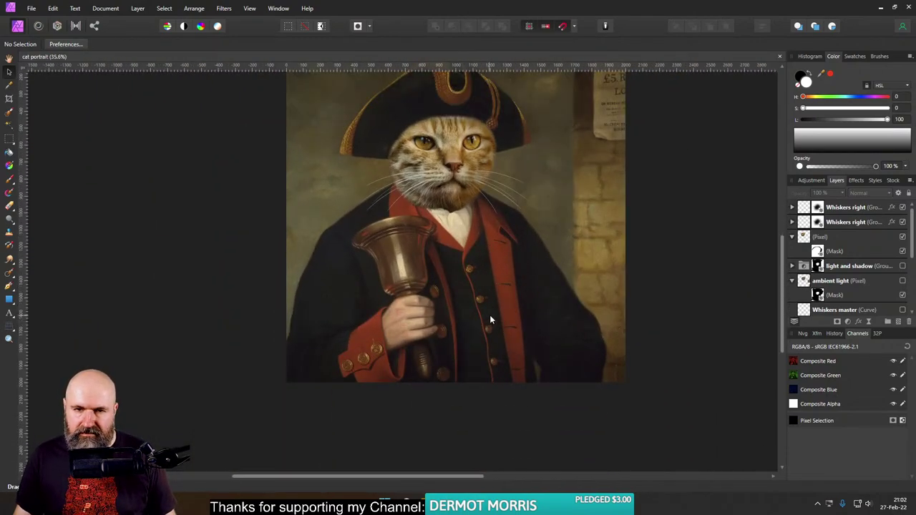
pyautogui.scroll(8, 459, 201)
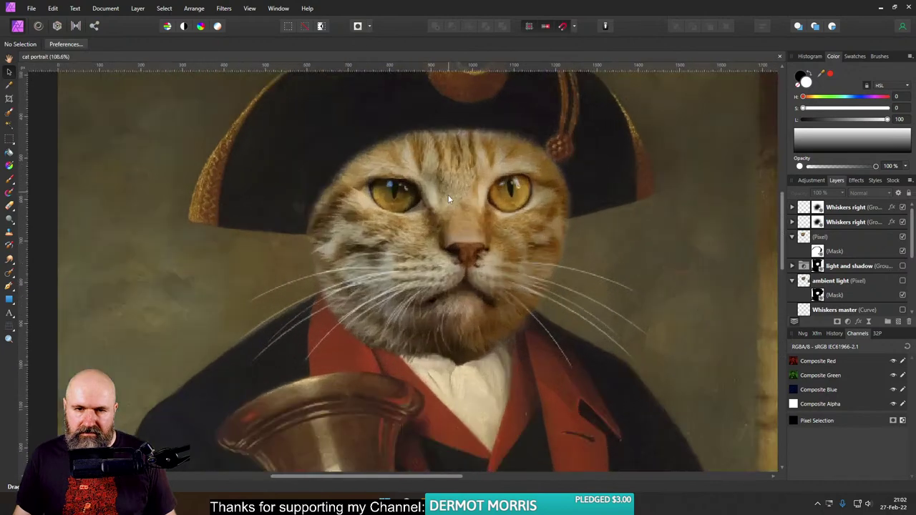
pyautogui.scroll(1, 469, 248)
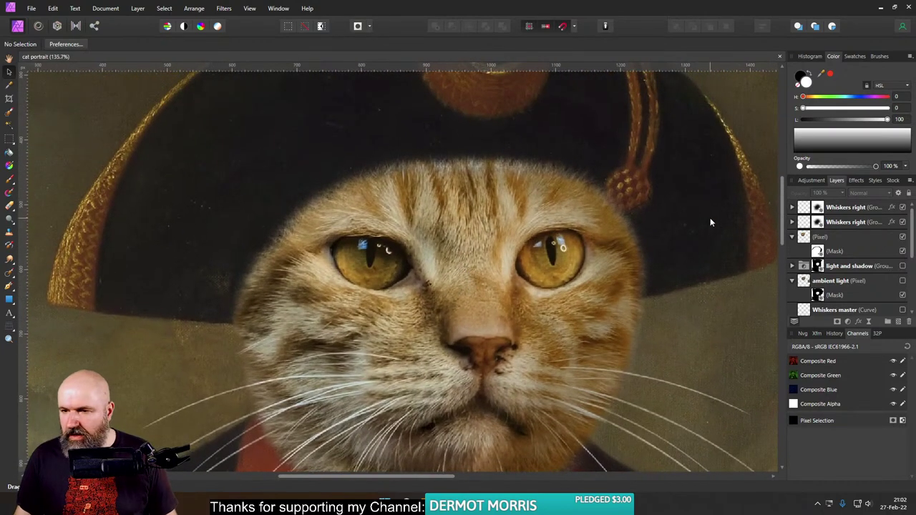
pyautogui.click(903, 237)
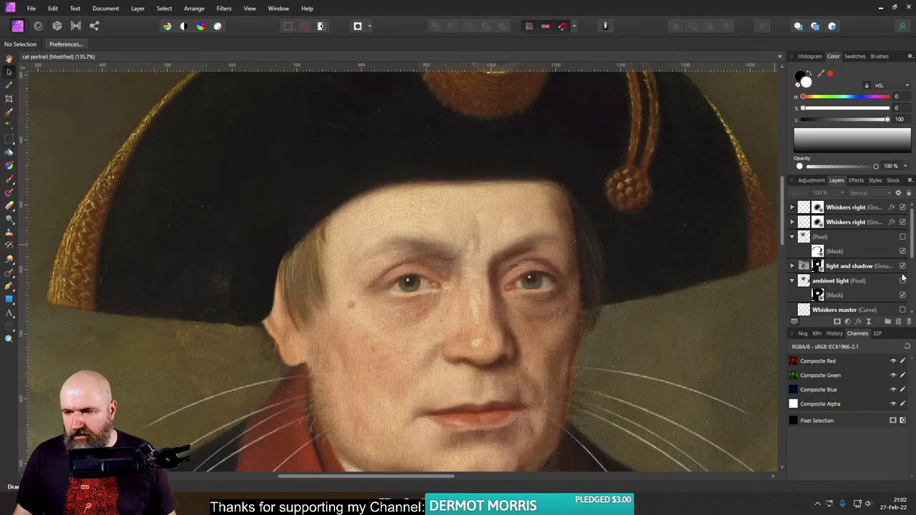
# Step: Show the jack-dong cat layer again and toggle the Whiskers master adjustment to compare
pyautogui.scroll(-1, 903, 308)
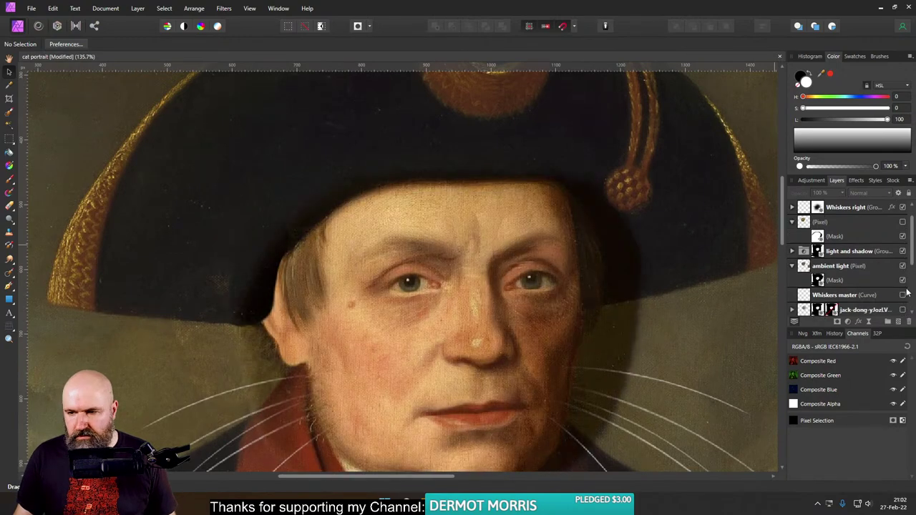
pyautogui.scroll(-3, 871, 262)
pyautogui.click(903, 266)
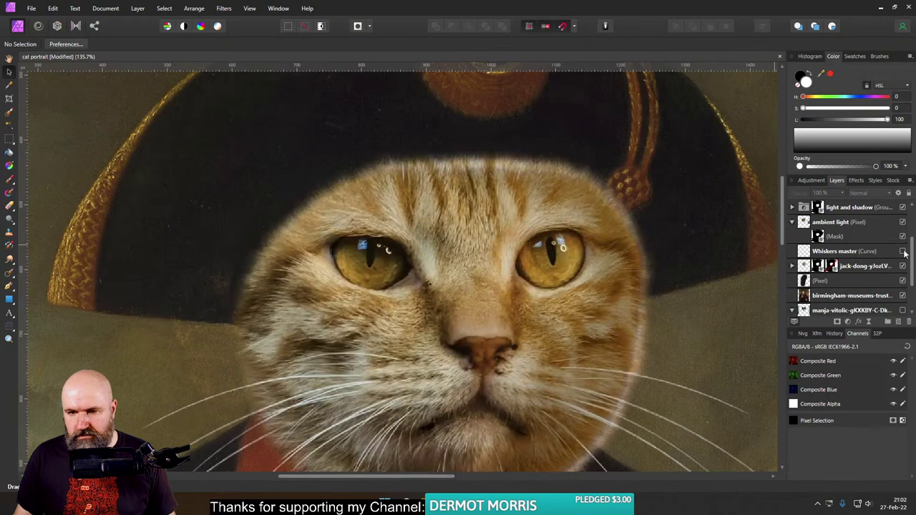
pyautogui.click(904, 252)
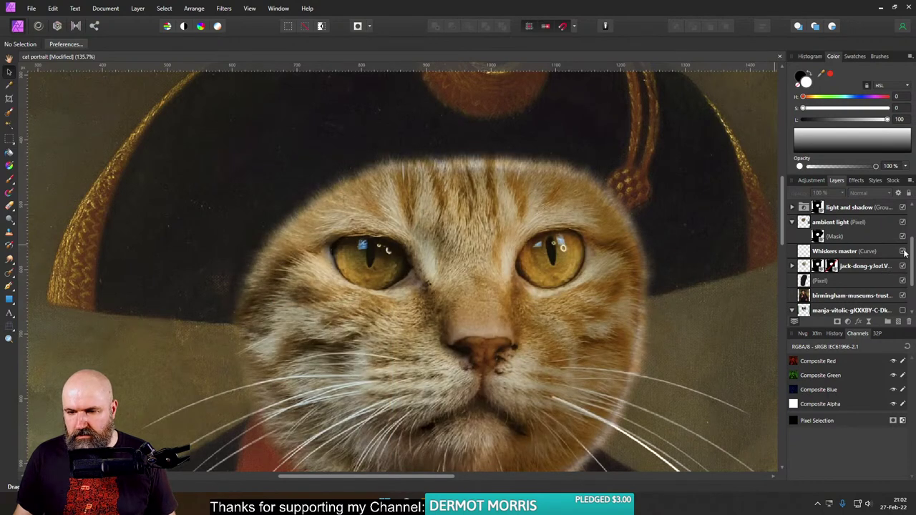
pyautogui.click(903, 252)
pyautogui.click(904, 252)
pyautogui.click(904, 252)
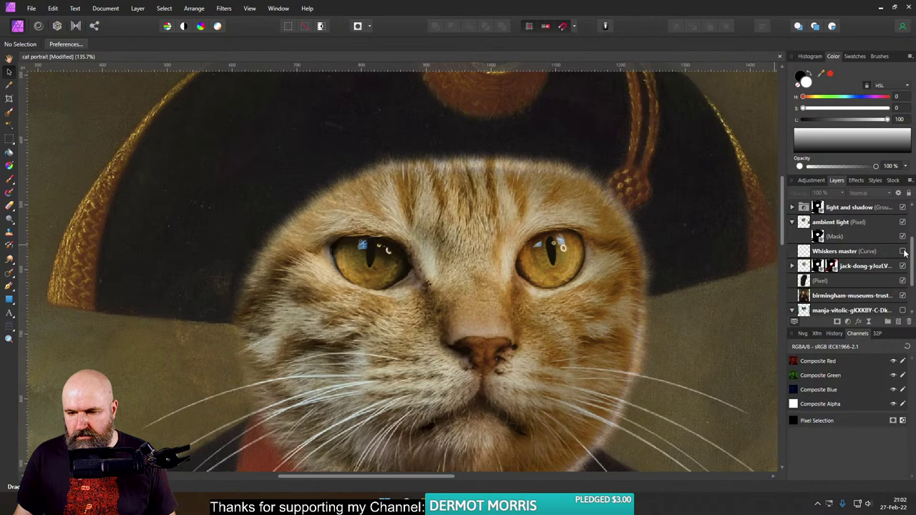
# Step: Expand the cat layer, disabling its first mask and enabling the second one
pyautogui.scroll(-5, 666, 232)
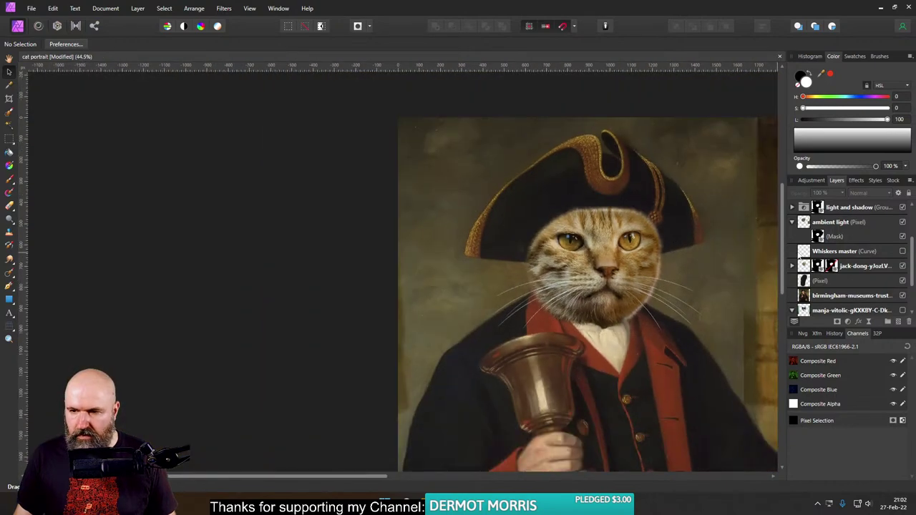
pyautogui.click(793, 267)
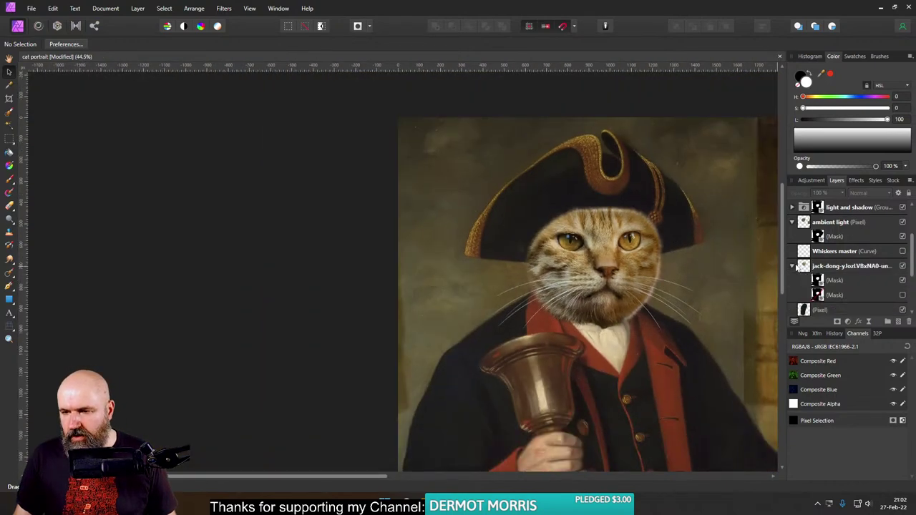
pyautogui.click(903, 281)
pyautogui.click(904, 295)
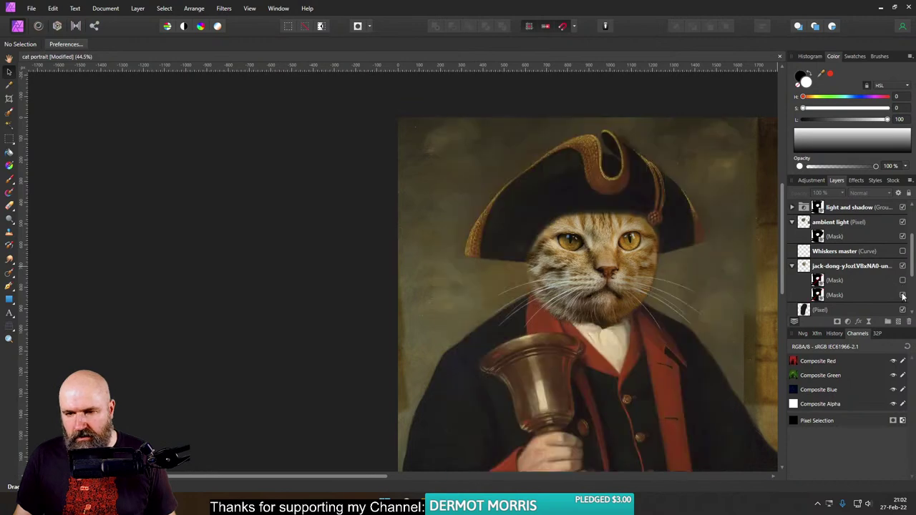
# Step: Toggle the (Pixel) layer that brightens the cat's face on and off to compare
pyautogui.scroll(3, 702, 266)
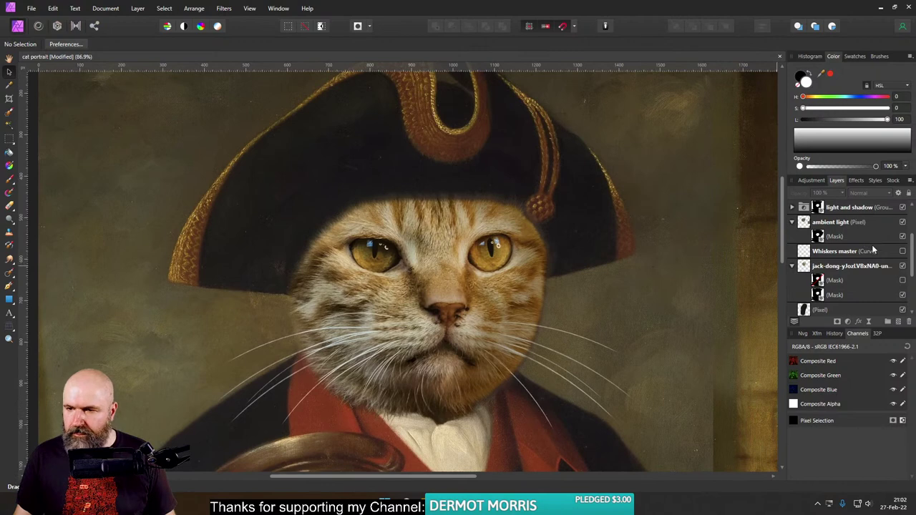
pyautogui.scroll(2, 873, 249)
pyautogui.click(902, 237)
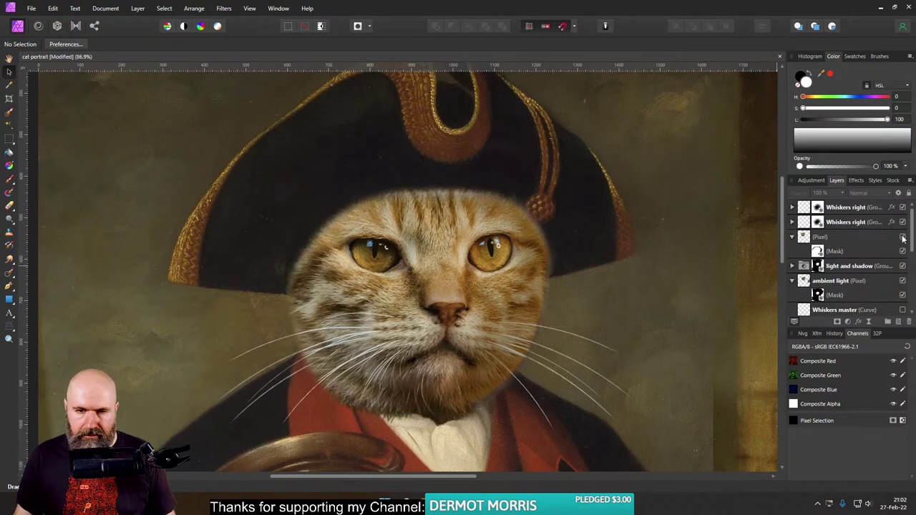
pyautogui.click(903, 239)
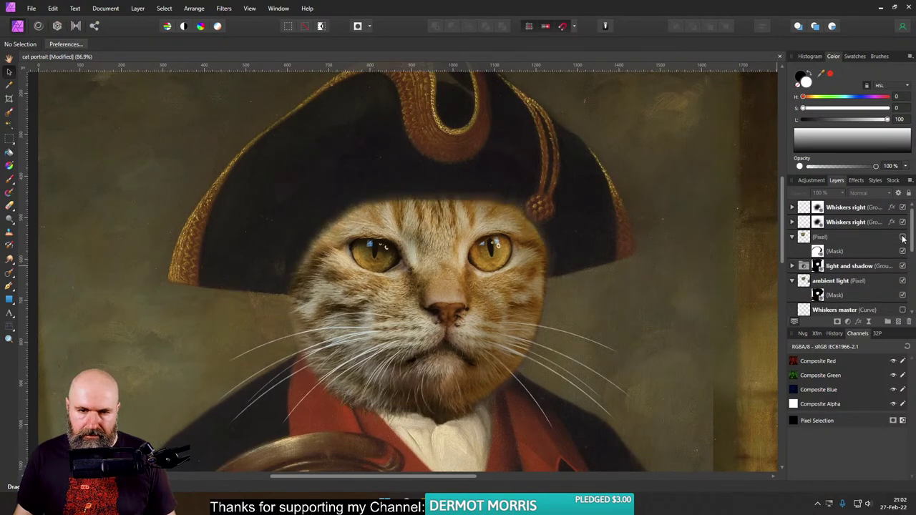
pyautogui.click(903, 239)
pyautogui.click(902, 238)
# Step: Save the cat portrait document with Ctrl+S
pyautogui.scroll(-2, 703, 243)
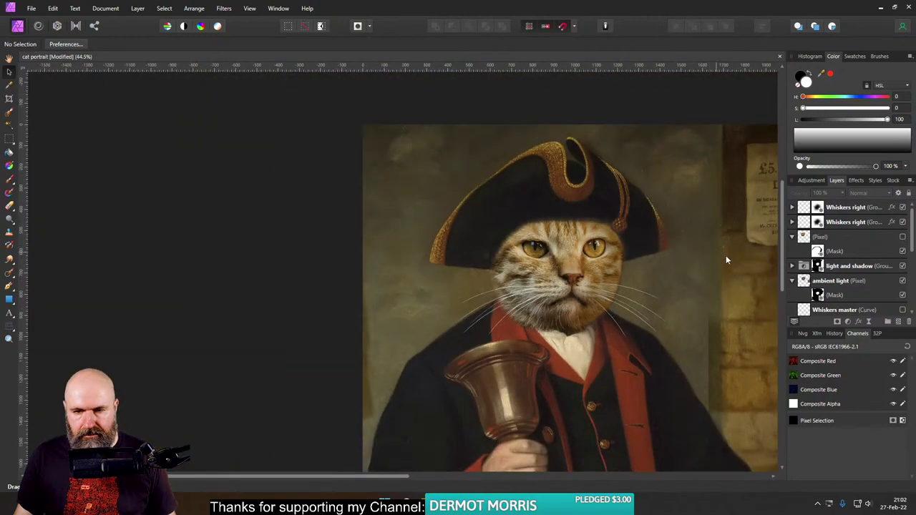
pyautogui.scroll(-3, 726, 260)
pyautogui.scroll(2, 699, 262)
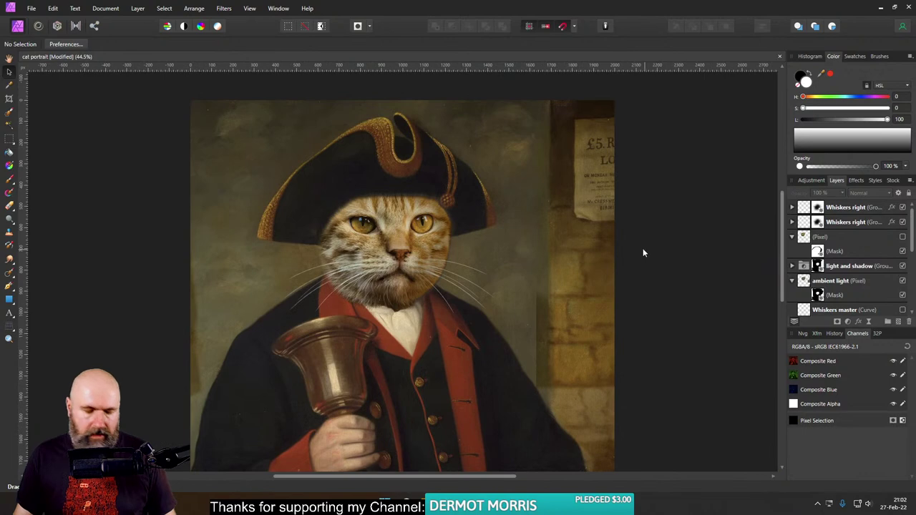
pyautogui.hotkey('ctrl', 's')
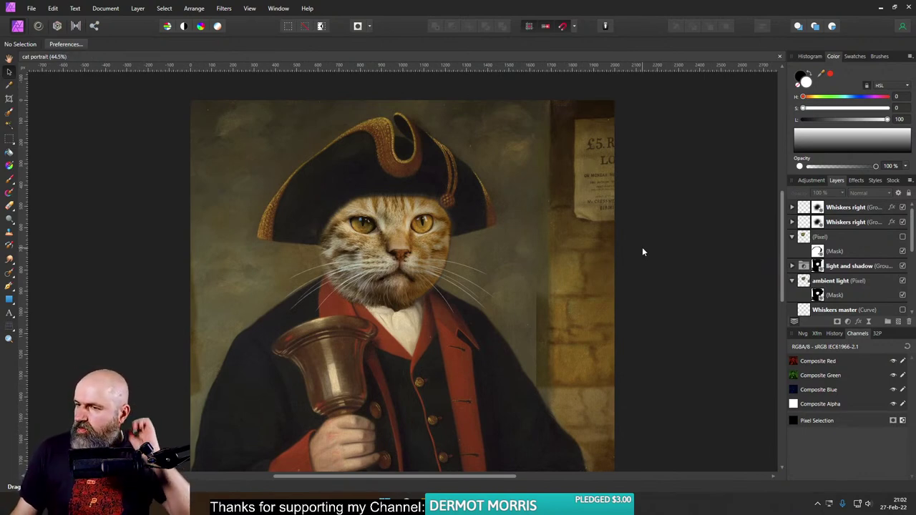
# Step: Move the hidden woman-in-ruff portrait layer to the top of the stack and make it visible
pyautogui.scroll(-3, 899, 300)
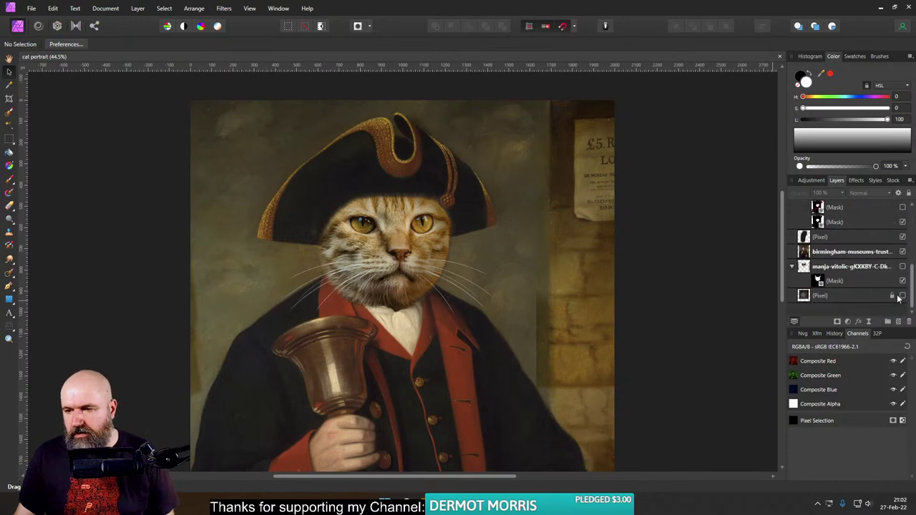
pyautogui.click(881, 296)
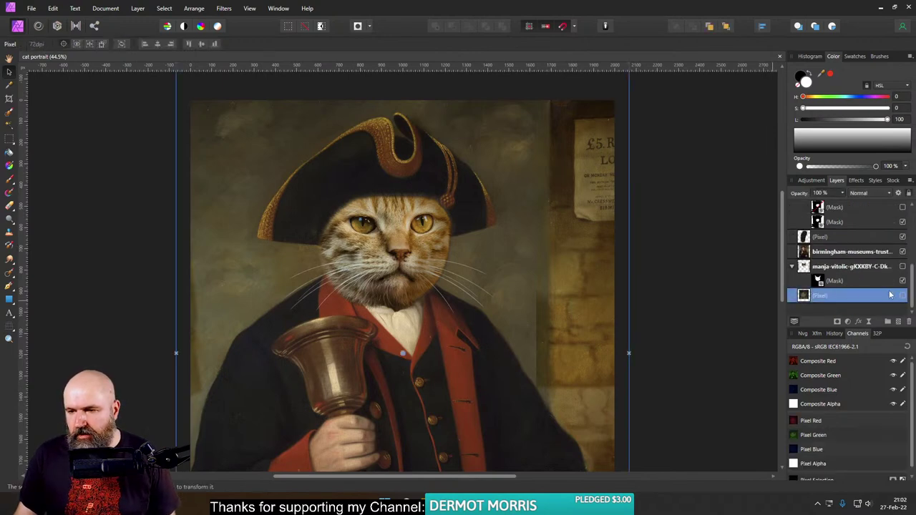
pyautogui.moveTo(802, 299); pyautogui.dragTo(804, 206)
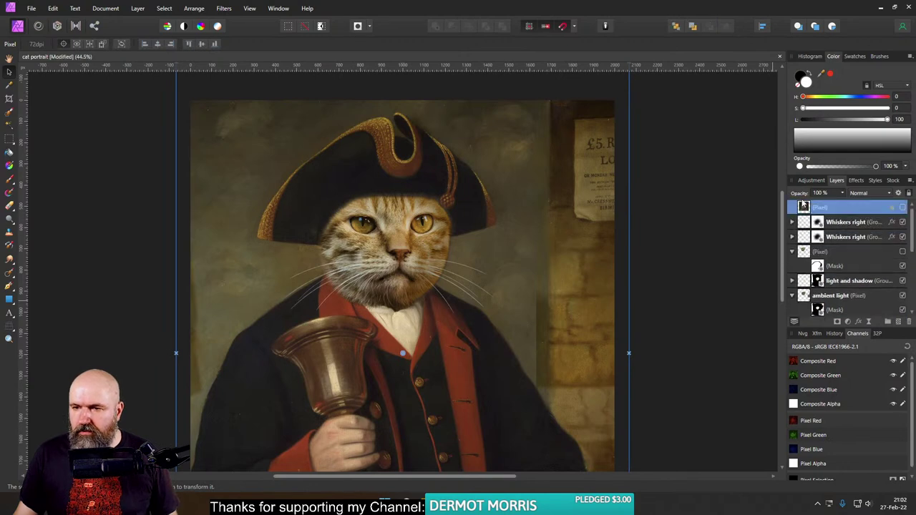
pyautogui.click(903, 209)
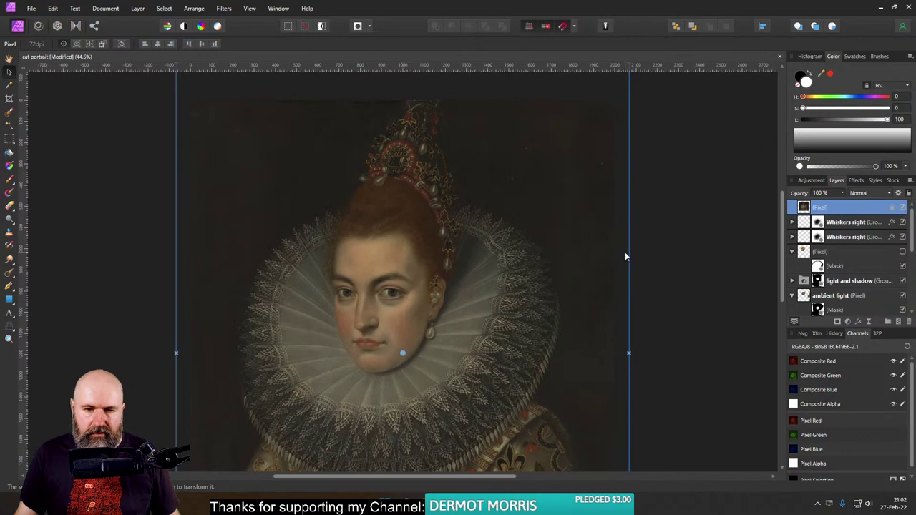
# Step: Recentre the portrait on the canvas and switch to the browser's cat photos
pyautogui.scroll(-3, 625, 256)
pyautogui.scroll(3, 594, 256)
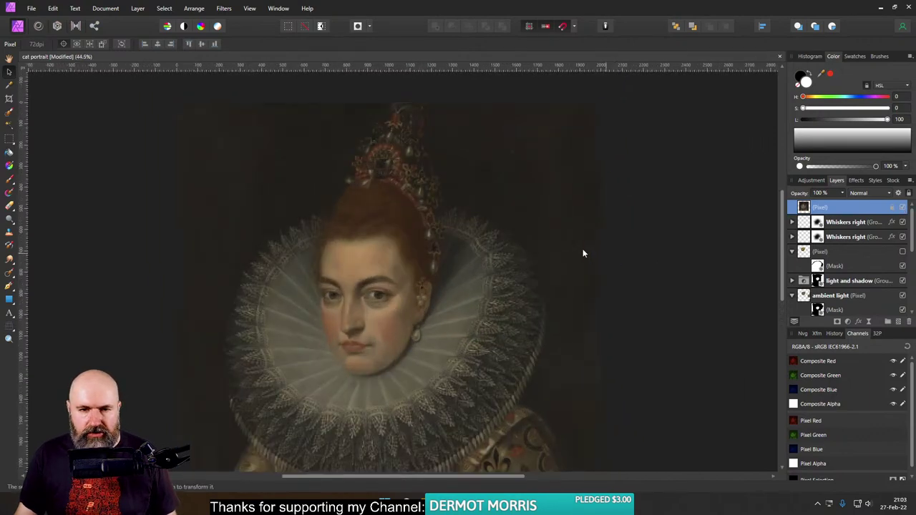
pyautogui.moveTo(582, 253); pyautogui.dragTo(621, 233)
pyautogui.moveTo(469, 504)
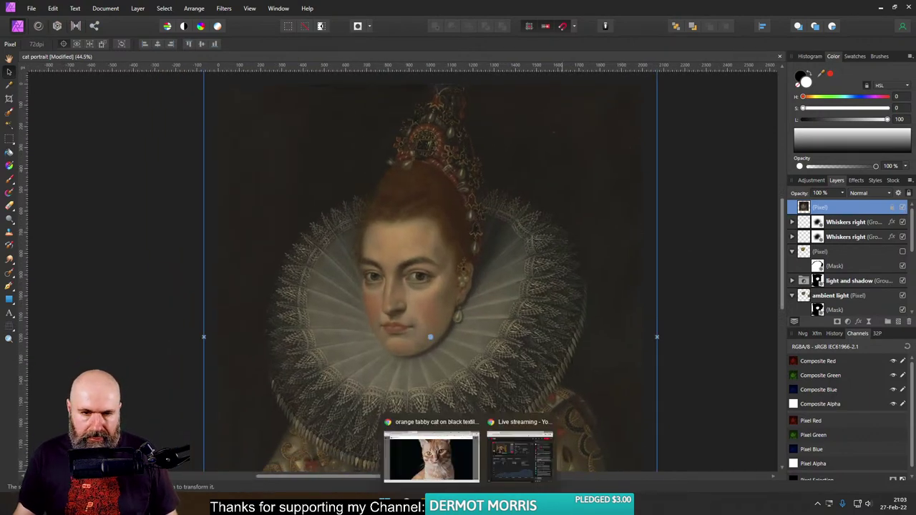
pyautogui.click(431, 454)
# Step: Close the open Unsplash photo and get back to the orange cat search results
pyautogui.click(13, 154)
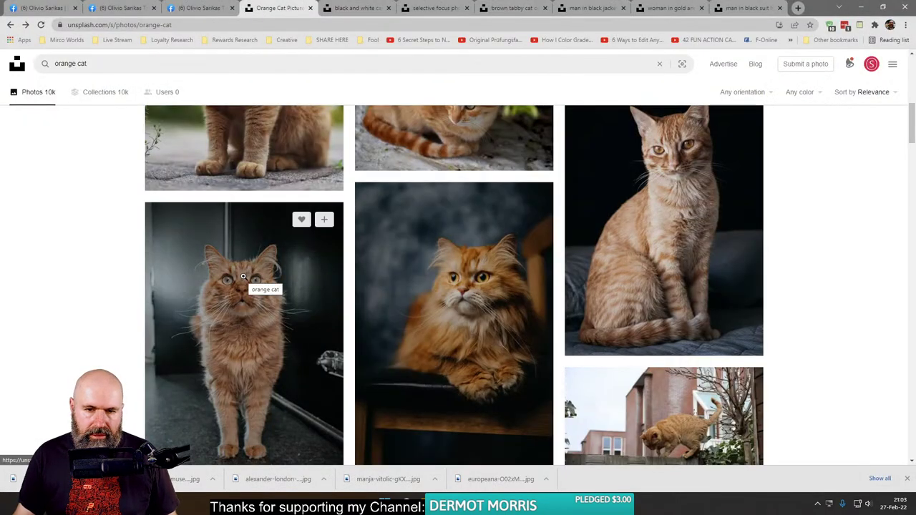
pyautogui.moveTo(529, 505)
pyautogui.click(529, 443)
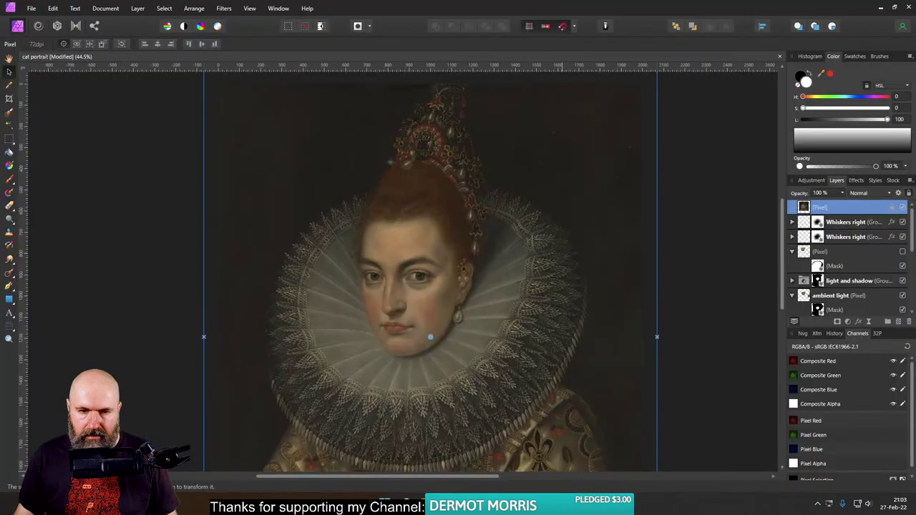
pyautogui.moveTo(465, 505)
pyautogui.click(433, 453)
# Step: Inspect the fluffy orange cat photo and download it into the Stream folder
pyautogui.click(459, 305)
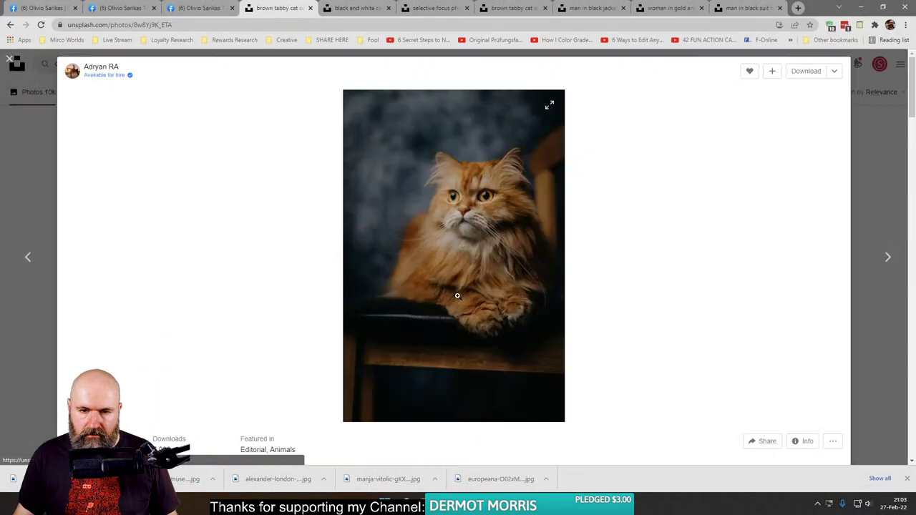
pyautogui.click(472, 200)
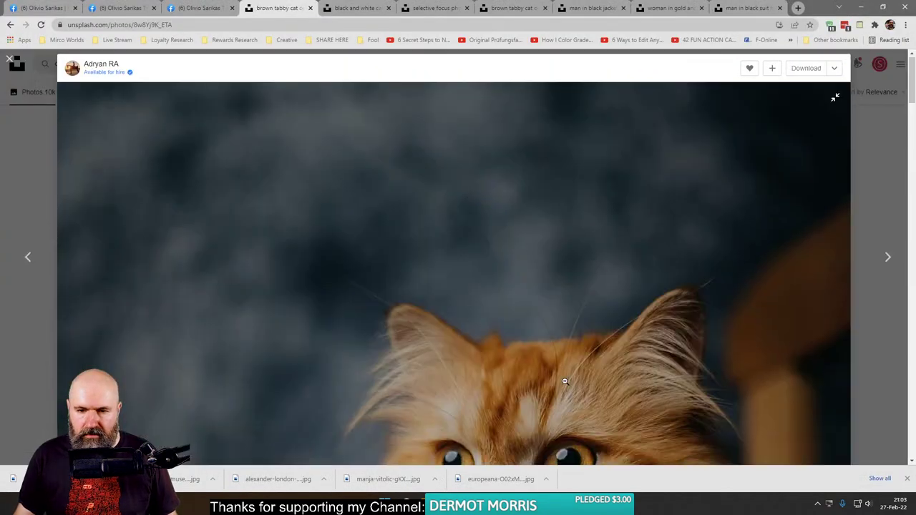
pyautogui.scroll(-3, 561, 375)
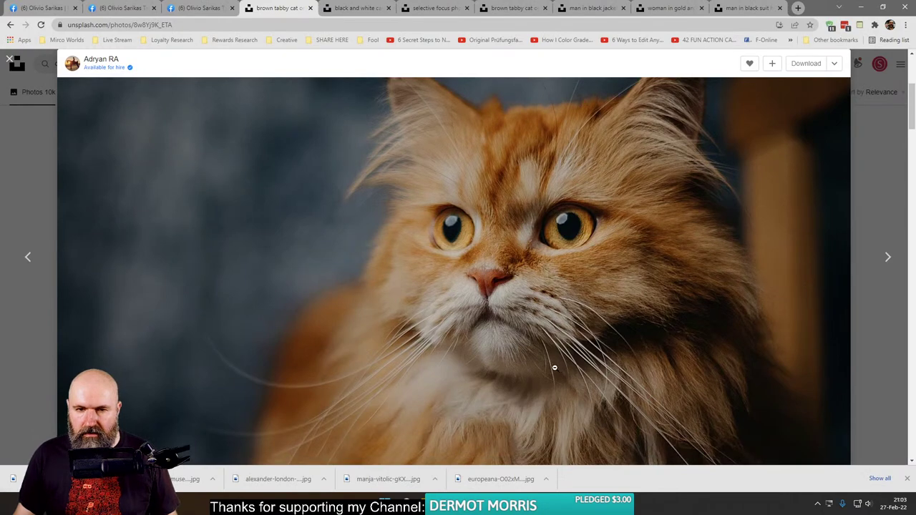
pyautogui.click(554, 368)
pyautogui.click(807, 63)
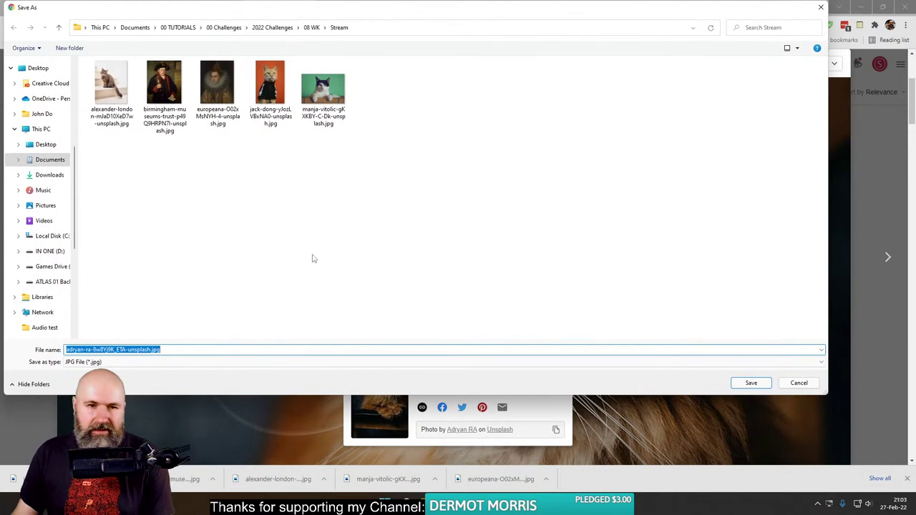
pyautogui.press('Return')
# Step: Place the downloaded fluffy cat photo from Explorer into the portrait document
pyautogui.click(536, 504)
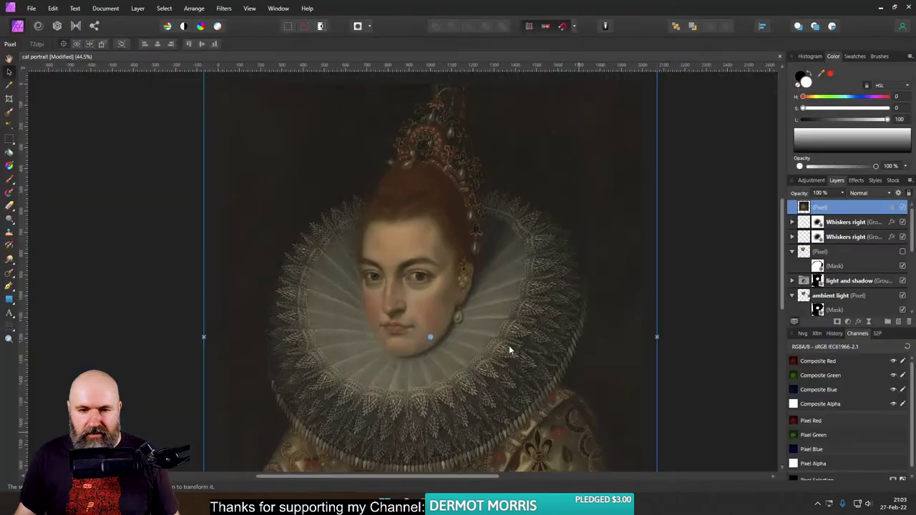
pyautogui.hotkey('alt', 'Tab')
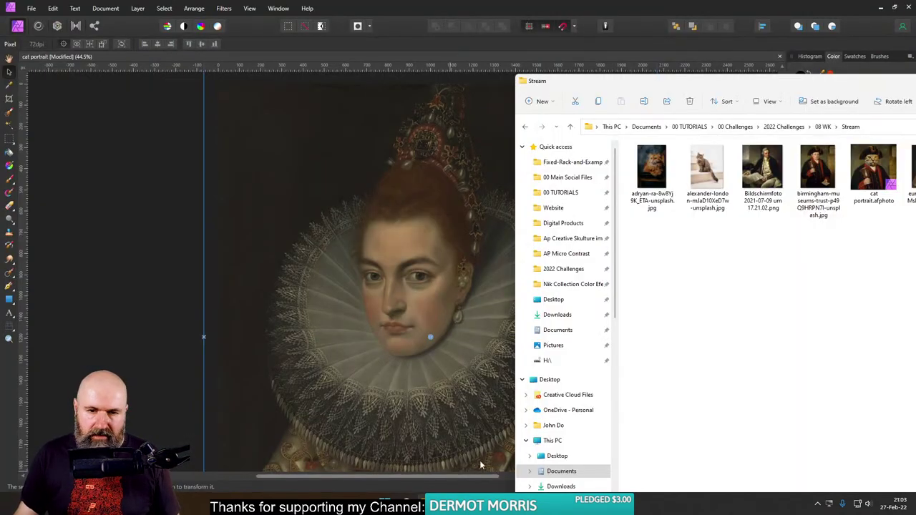
pyautogui.click(651, 175)
pyautogui.moveTo(398, 245); pyautogui.dragTo(398, 240)
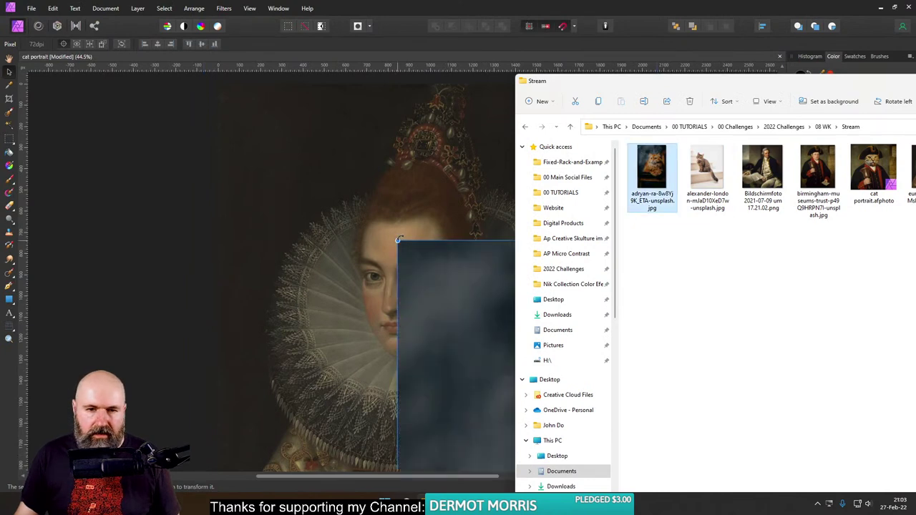
pyautogui.click(456, 290)
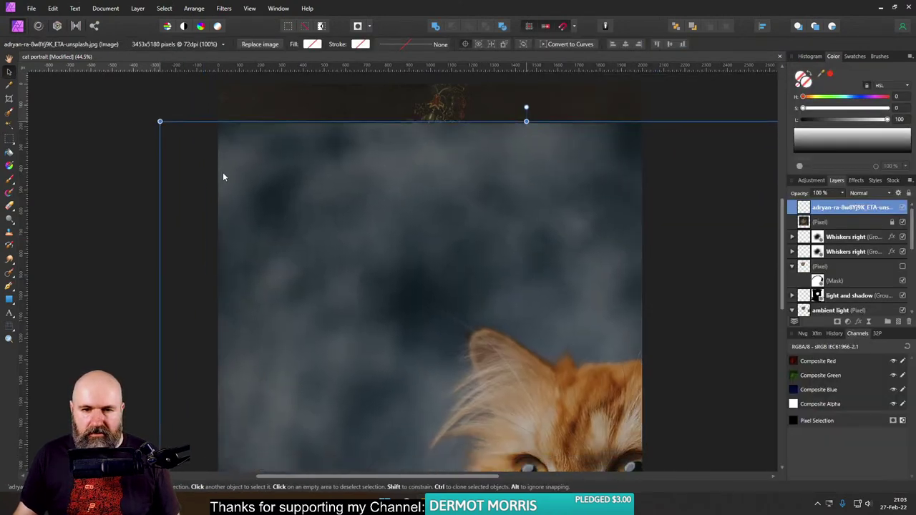
# Step: Save the document as a new file named 'cat portrait 2'
pyautogui.click(31, 8)
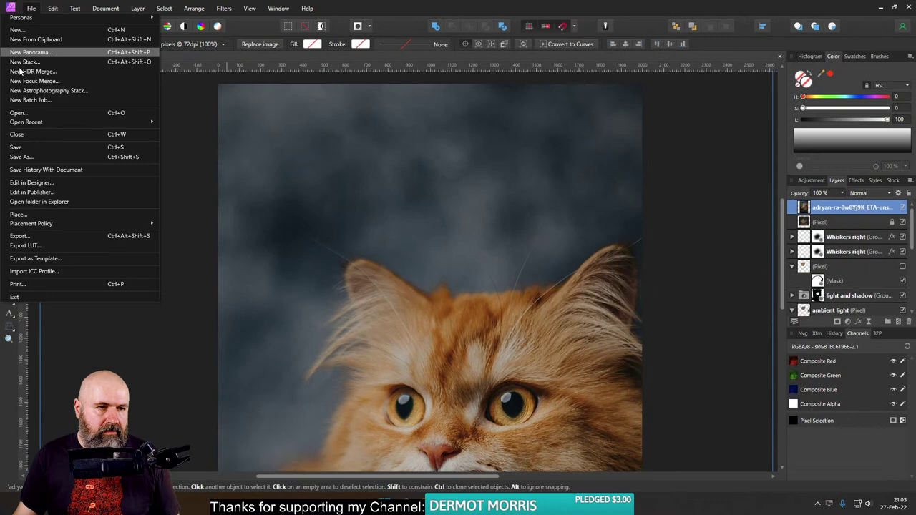
pyautogui.click(22, 156)
pyautogui.click(241, 131)
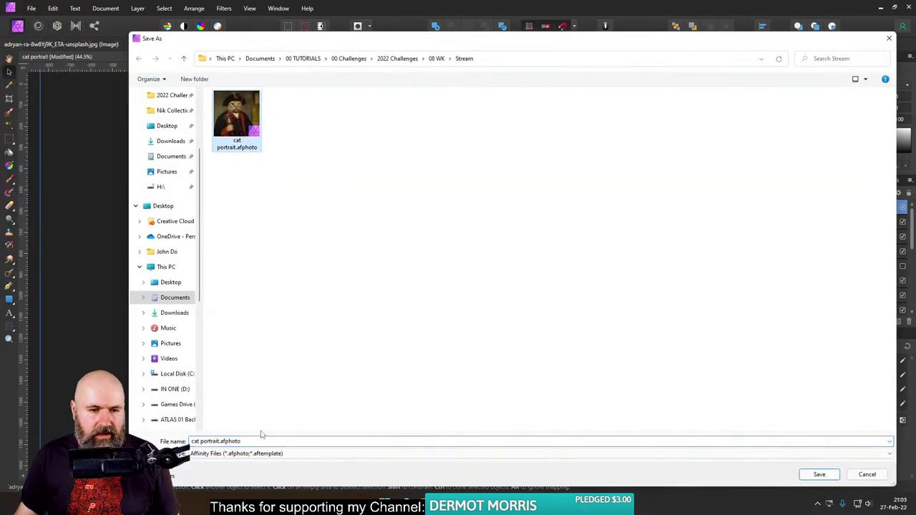
pyautogui.click(235, 444)
pyautogui.click(221, 443)
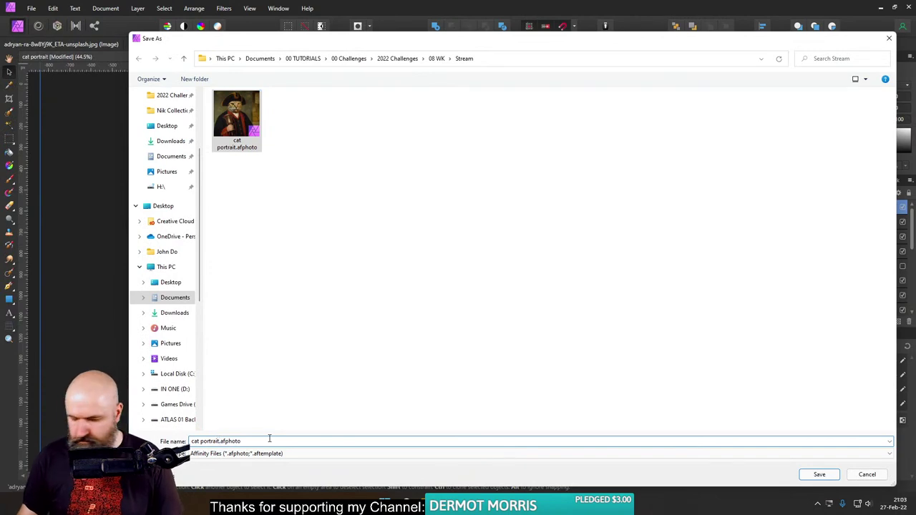
pyautogui.press('Return')
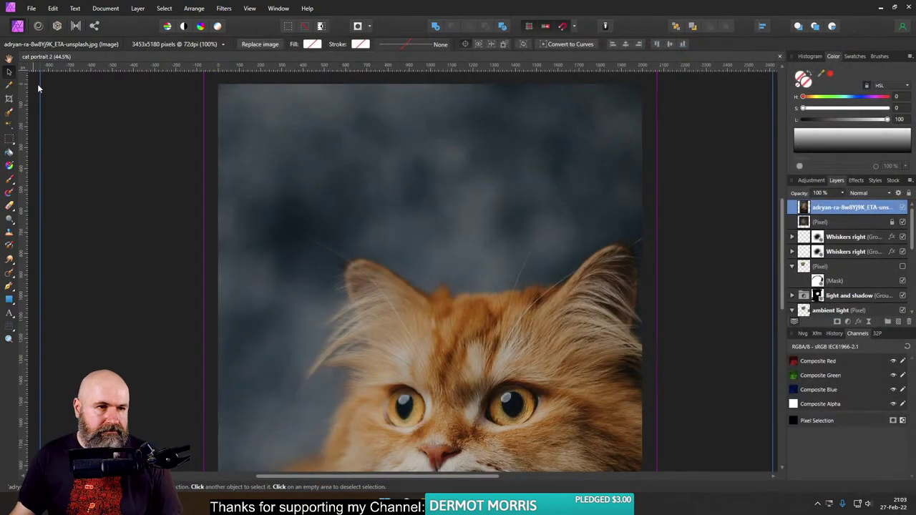
# Step: Resize and reposition the placed cat photo until its face fills most of the canvas
pyautogui.scroll(-5, 372, 304)
pyautogui.click(379, 303)
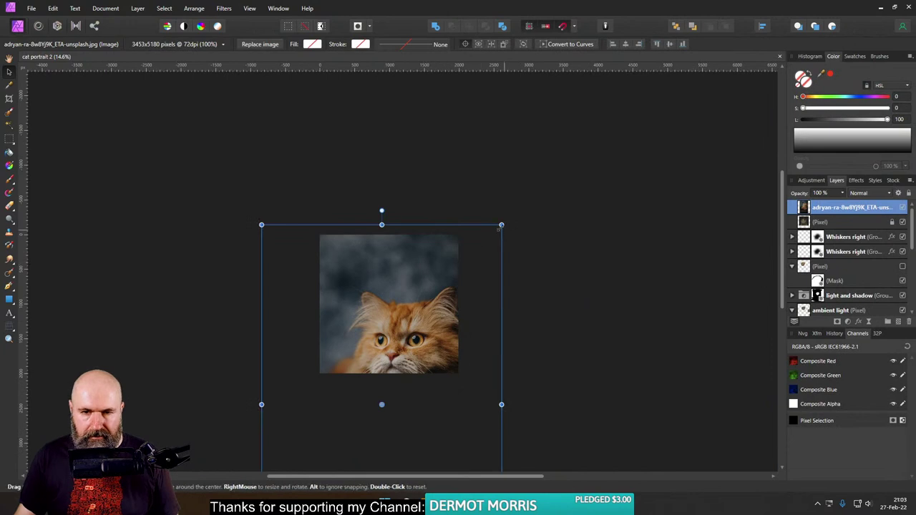
pyautogui.moveTo(499, 227); pyautogui.dragTo(408, 257)
pyautogui.moveTo(449, 216); pyautogui.dragTo(430, 243)
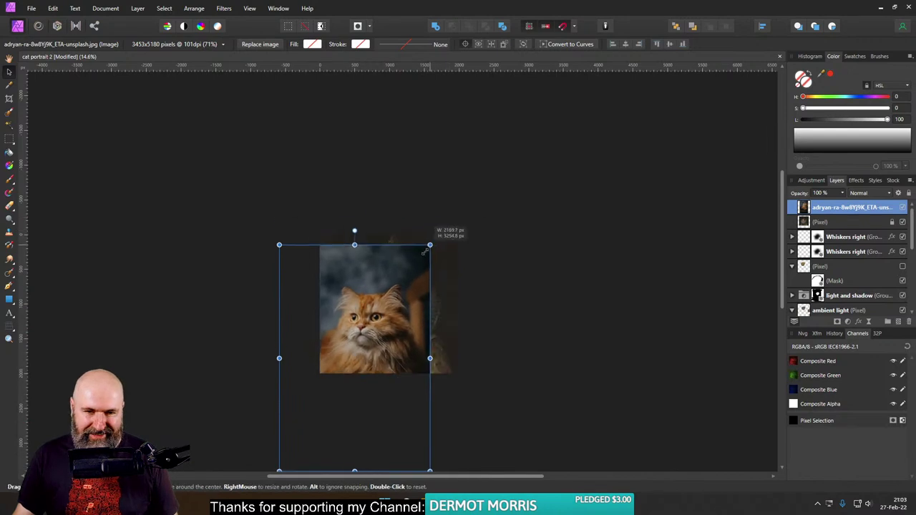
pyautogui.moveTo(380, 336); pyautogui.dragTo(390, 312)
pyautogui.moveTo(435, 222); pyautogui.dragTo(468, 172)
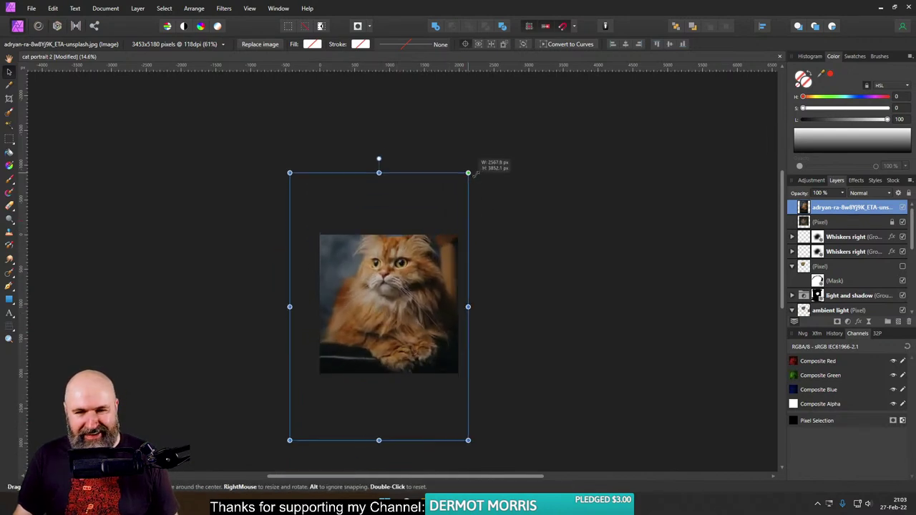
pyautogui.moveTo(390, 280); pyautogui.dragTo(392, 304)
pyautogui.scroll(3, 393, 304)
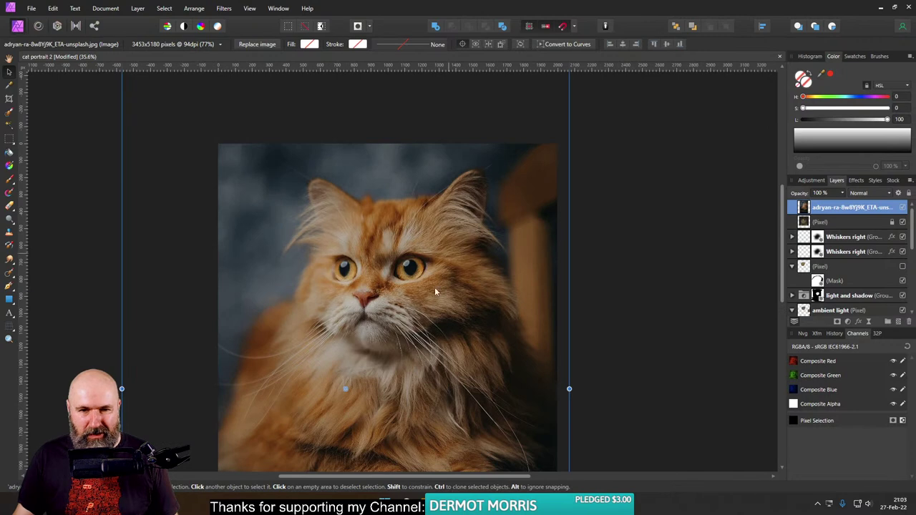
pyautogui.click(820, 243)
# Step: Select the leftover layers from the earlier composite down to the manja-vitolic mask and delete them
pyautogui.click(809, 227)
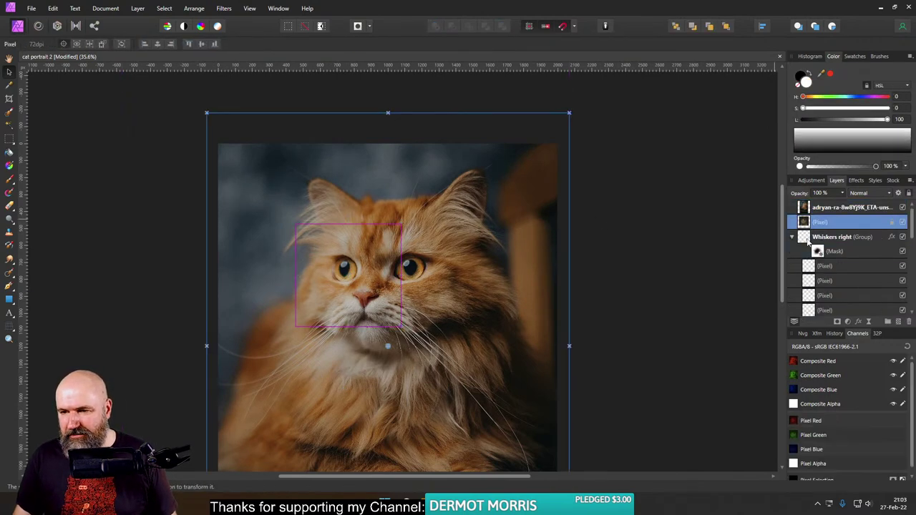
pyautogui.click(808, 241)
pyautogui.click(792, 238)
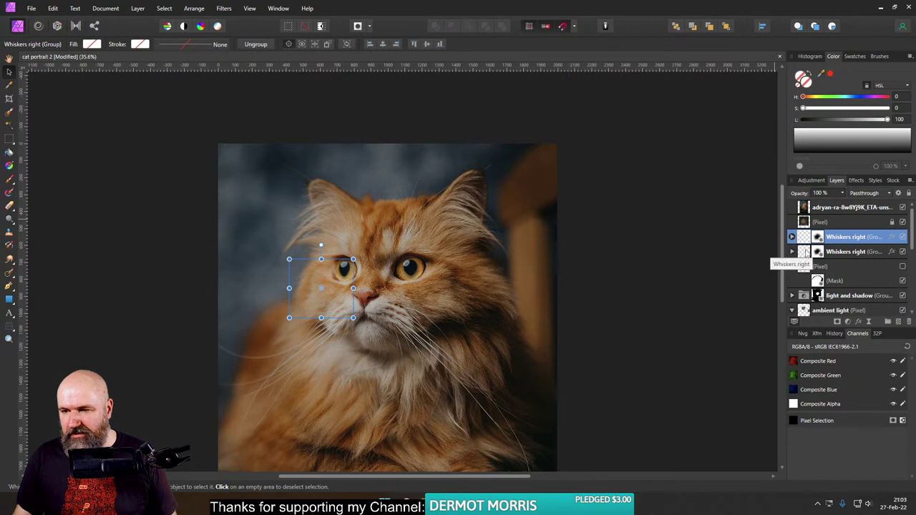
pyautogui.click(806, 252)
pyautogui.scroll(-3, 826, 283)
pyautogui.keyDown('shift'); pyautogui.click(847, 296); pyautogui.keyUp('shift')
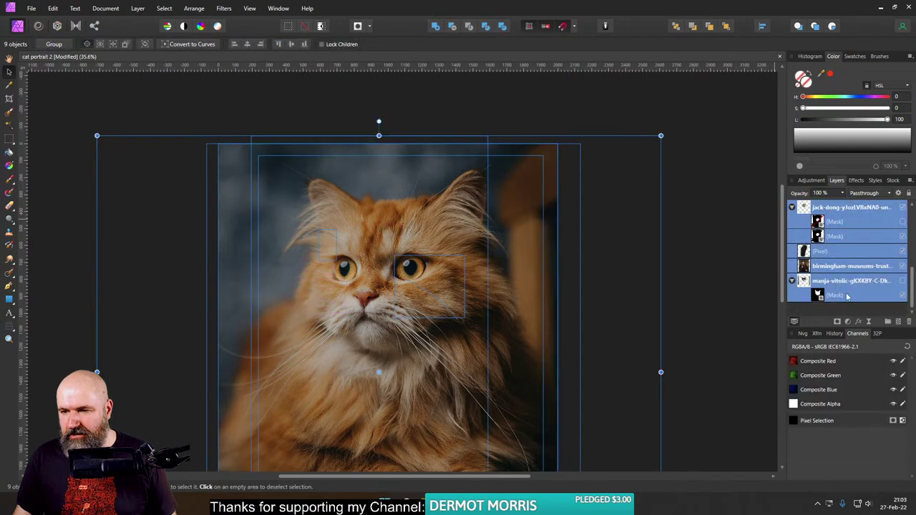
pyautogui.click(910, 322)
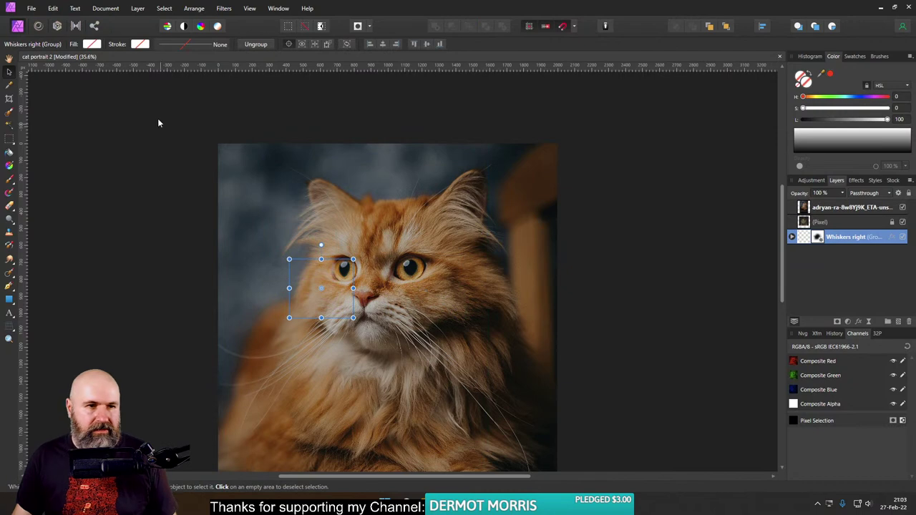
# Step: Save cat portrait 2 and reselect the cat photo layer
pyautogui.click(32, 7)
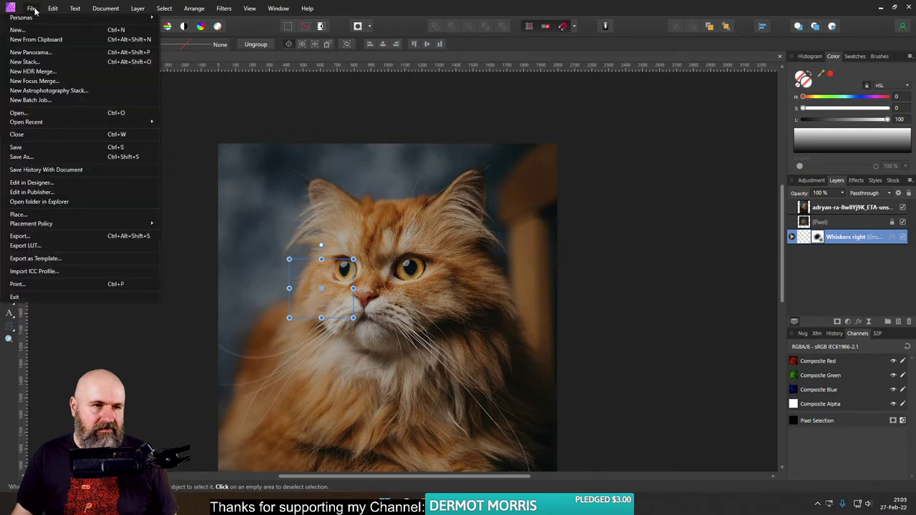
pyautogui.click(32, 146)
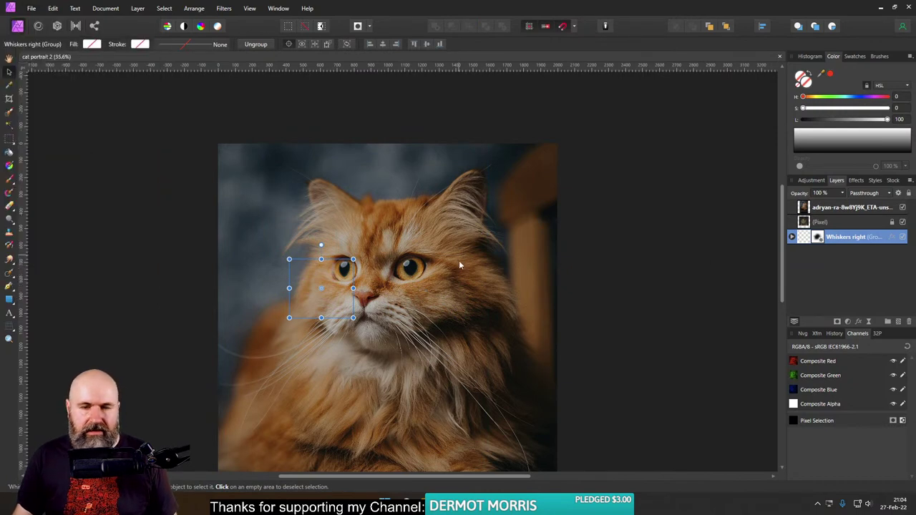
pyautogui.click(803, 226)
pyautogui.click(809, 210)
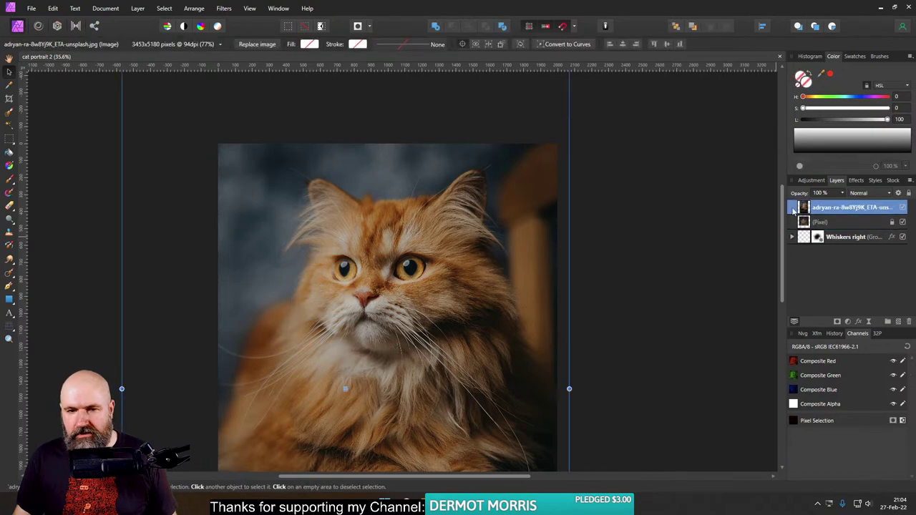
# Step: Align the cat's face with the woman's at 50% opacity, then restore 100% and add a mask
pyautogui.moveTo(844, 207); pyautogui.dragTo(798, 206)
pyautogui.press('5')
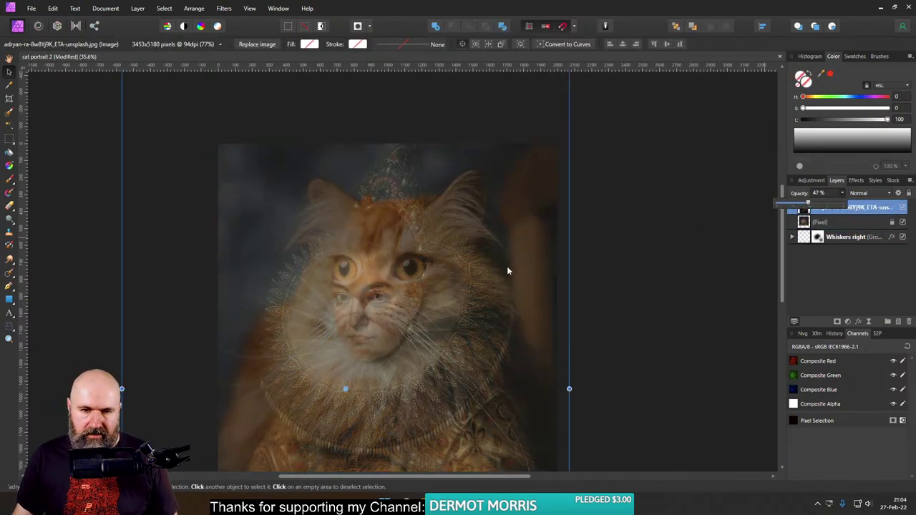
pyautogui.moveTo(443, 282); pyautogui.dragTo(425, 300)
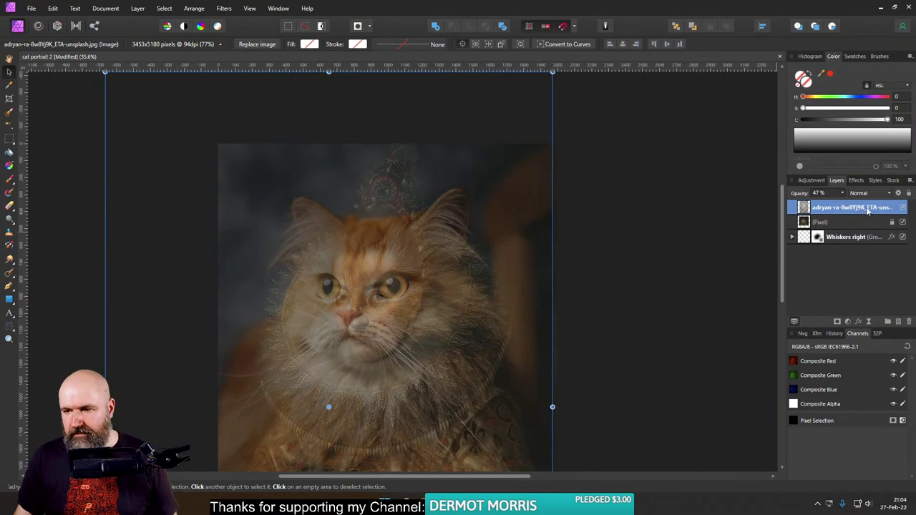
pyautogui.click(842, 193)
pyautogui.moveTo(845, 203); pyautogui.dragTo(883, 203)
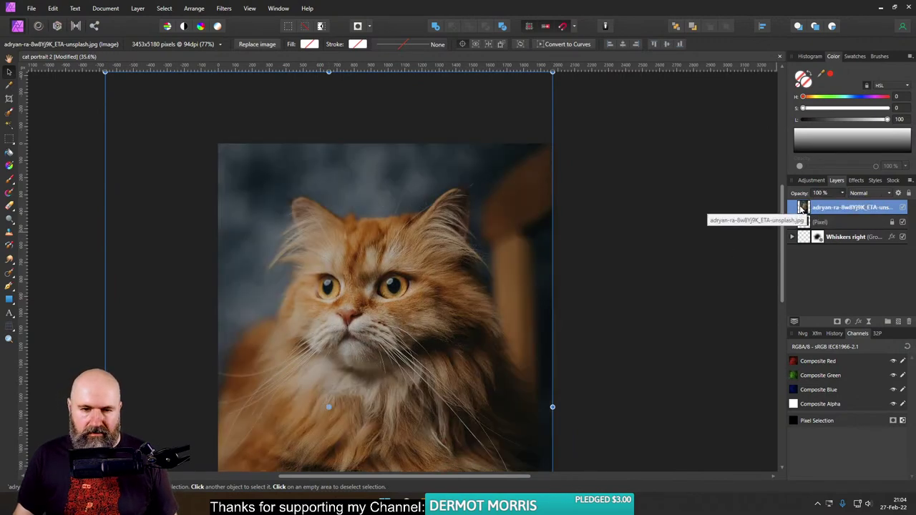
pyautogui.click(838, 322)
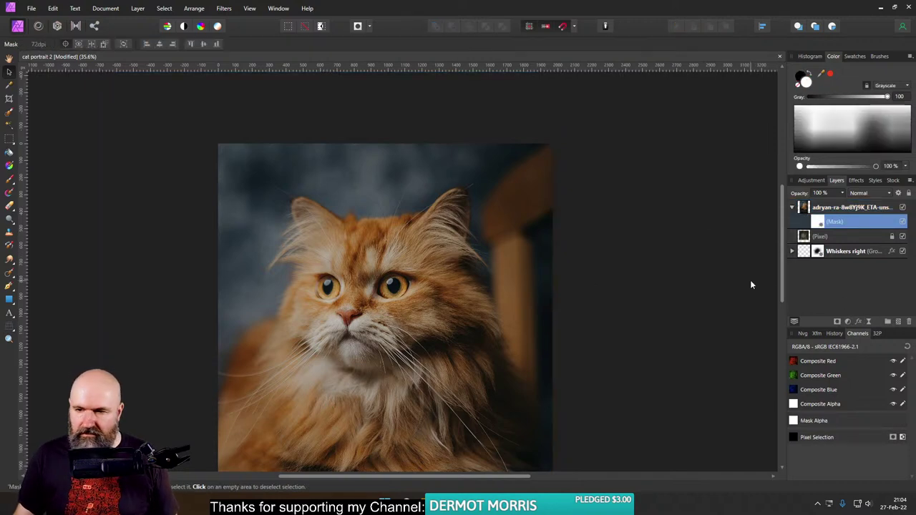
# Step: Delete the new mask and paint a Selection Brush selection over the cat's head and fur
pyautogui.click(909, 322)
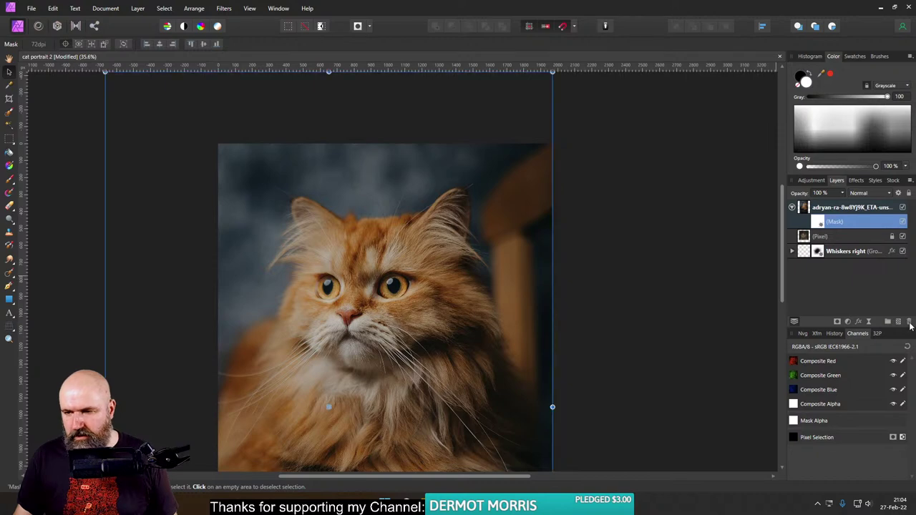
pyautogui.click(8, 112)
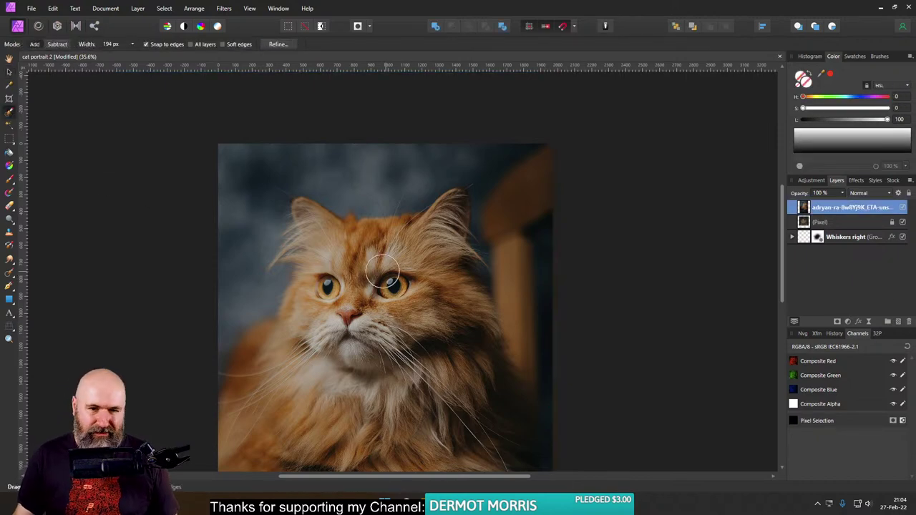
pyautogui.scroll(4, 369, 270)
pyautogui.moveTo(257, 185)
pyautogui.mouseDown()
pyautogui.moveTo(315, 243)
pyautogui.moveTo(205, 235)
pyautogui.moveTo(318, 297)
pyautogui.moveTo(265, 380)
pyautogui.moveTo(337, 408)
pyautogui.moveTo(491, 327)
pyautogui.moveTo(494, 233)
pyautogui.moveTo(523, 154)
pyautogui.moveTo(344, 219)
pyautogui.moveTo(331, 212)
pyautogui.moveTo(536, 323)
pyautogui.moveTo(415, 405)
pyautogui.moveTo(337, 429)
pyautogui.moveTo(262, 420)
pyautogui.moveTo(229, 343)
pyautogui.mouseUp()
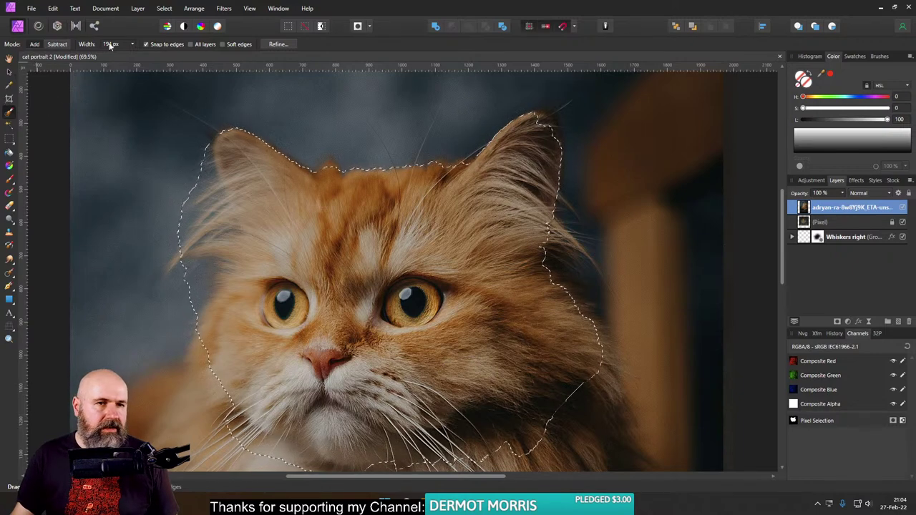
pyautogui.click(279, 44)
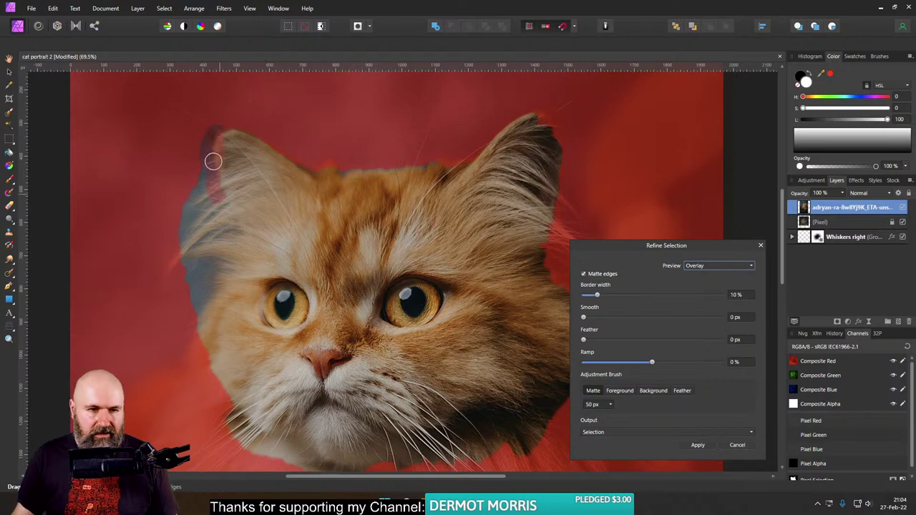
# Step: Matte in the fur along both ears, the head's left side and the right cheek
pyautogui.moveTo(213, 161); pyautogui.dragTo(227, 181)
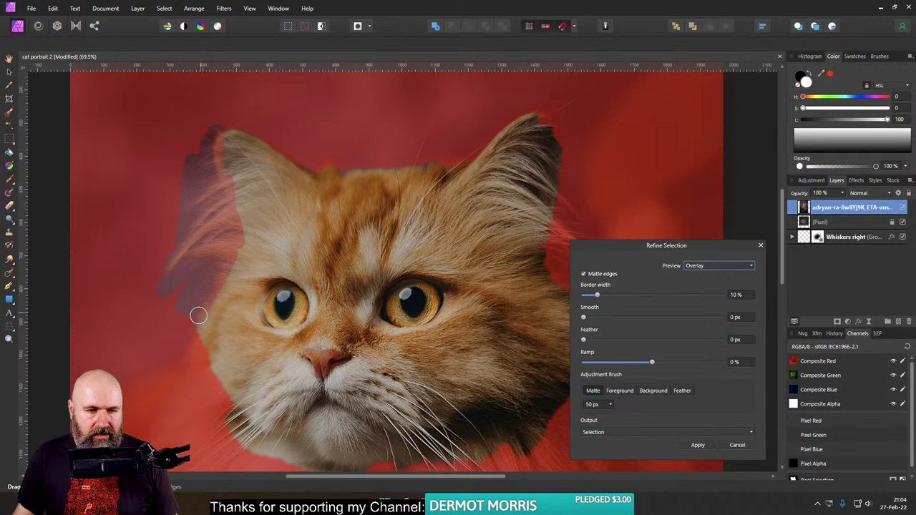
pyautogui.moveTo(244, 299); pyautogui.dragTo(262, 281)
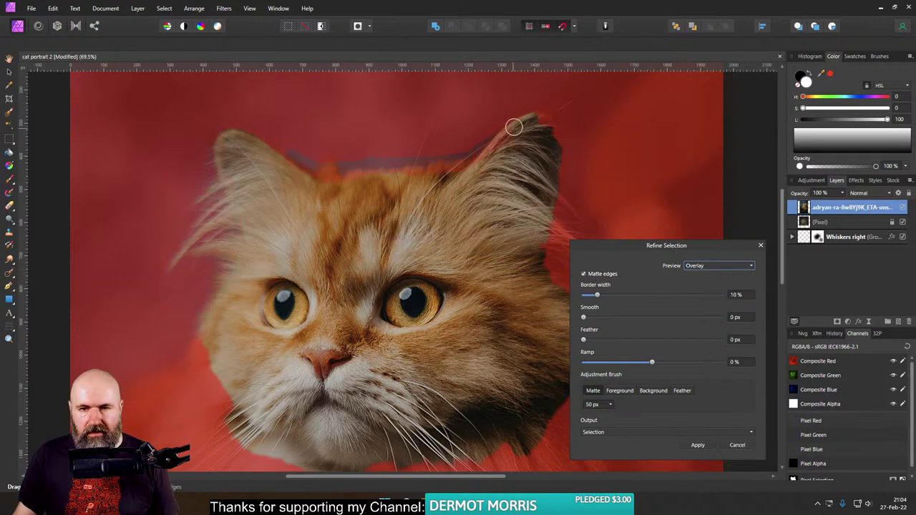
pyautogui.moveTo(514, 126)
pyautogui.mouseDown()
pyautogui.moveTo(553, 118)
pyautogui.moveTo(565, 236)
pyautogui.mouseUp()
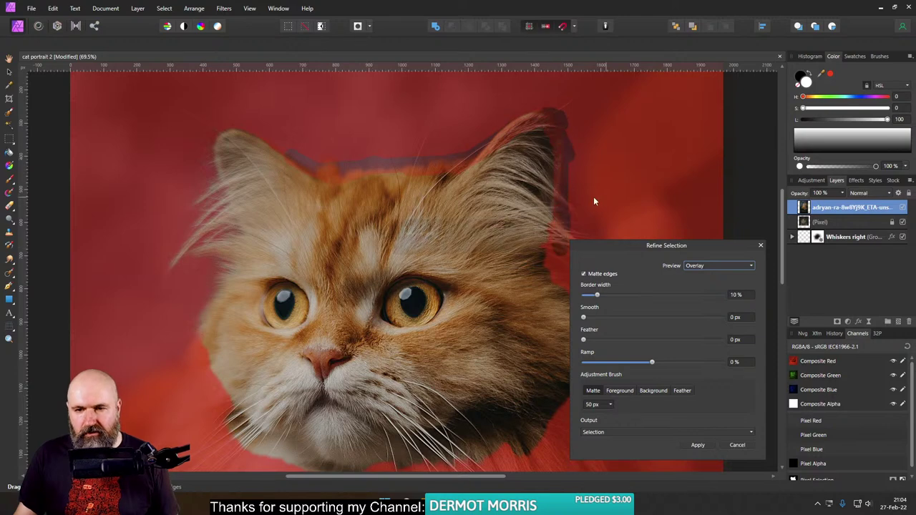
pyautogui.hscroll(1, 552, 197)
pyautogui.hscroll(5, 551, 197)
pyautogui.moveTo(476, 188)
pyautogui.mouseDown()
pyautogui.moveTo(466, 217)
pyautogui.moveTo(487, 239)
pyautogui.moveTo(466, 242)
pyautogui.moveTo(455, 256)
pyautogui.mouseUp()
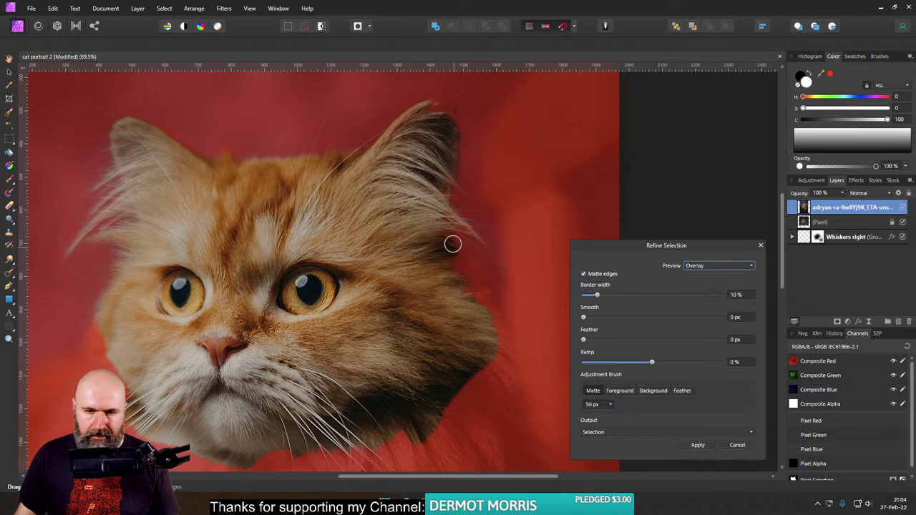
pyautogui.moveTo(453, 244); pyautogui.dragTo(491, 315)
pyautogui.moveTo(483, 388); pyautogui.dragTo(482, 349)
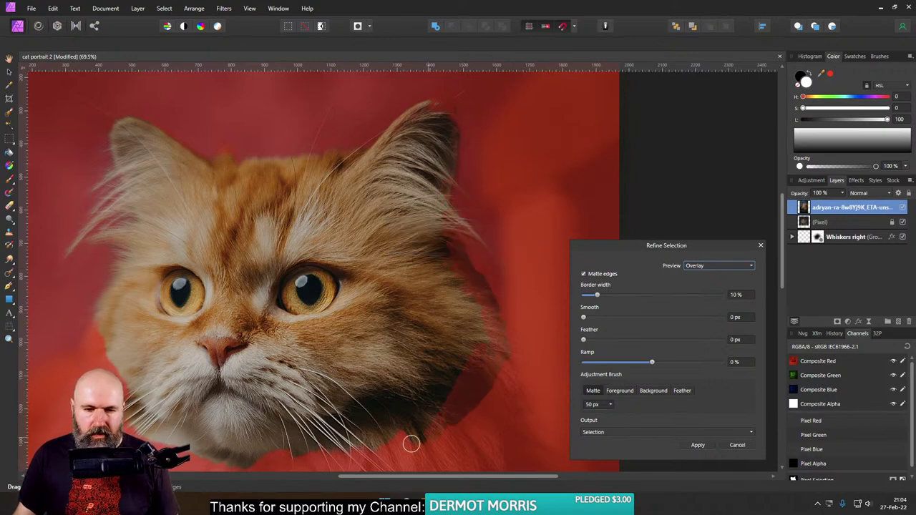
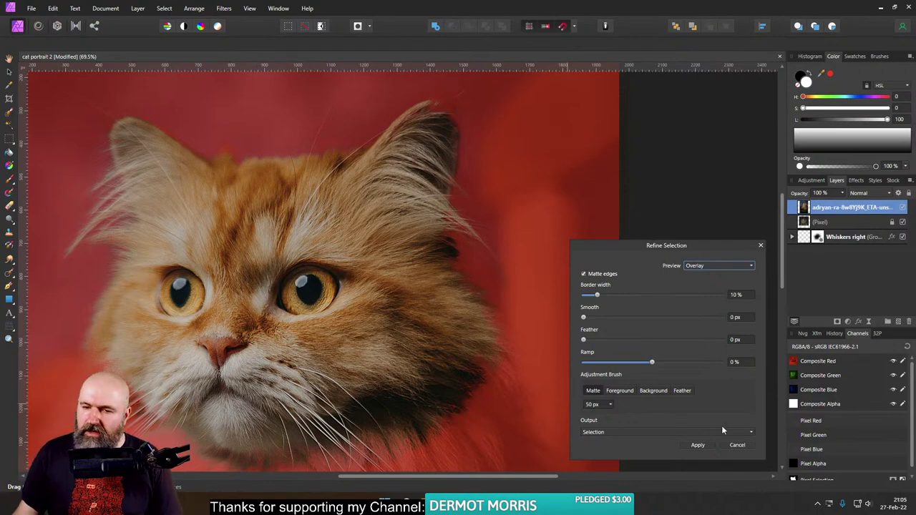
# Step: Apply the refined head selection as a mask on the cat photo layer, then deselect
pyautogui.click(698, 445)
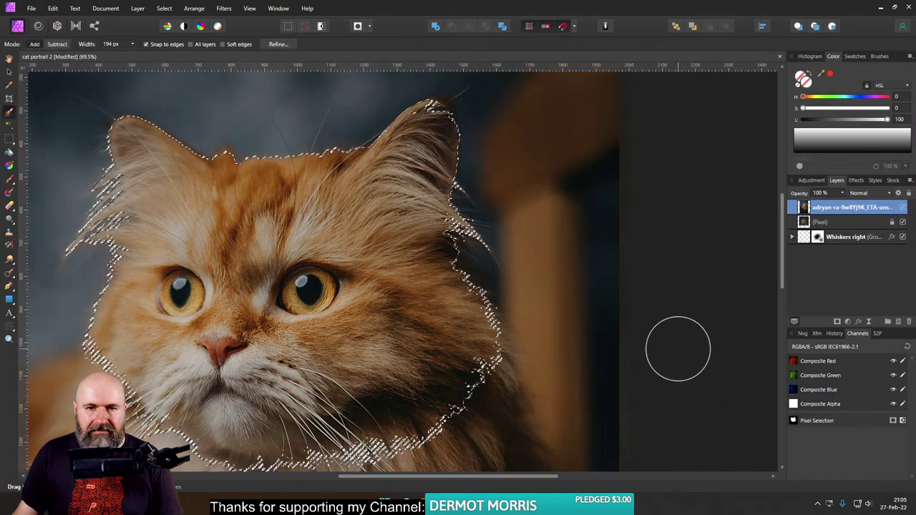
pyautogui.click(839, 321)
pyautogui.click(839, 321)
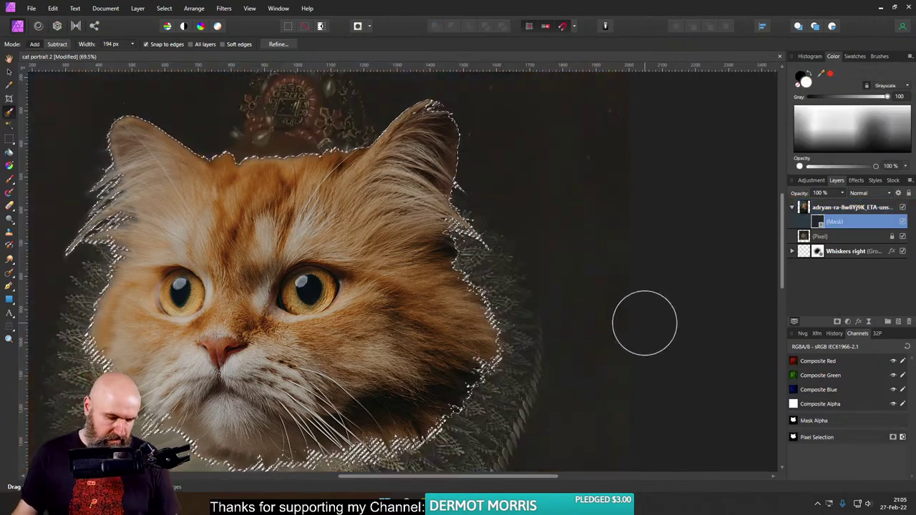
pyautogui.hotkey('ctrl', 'd')
pyautogui.scroll(-5, 546, 327)
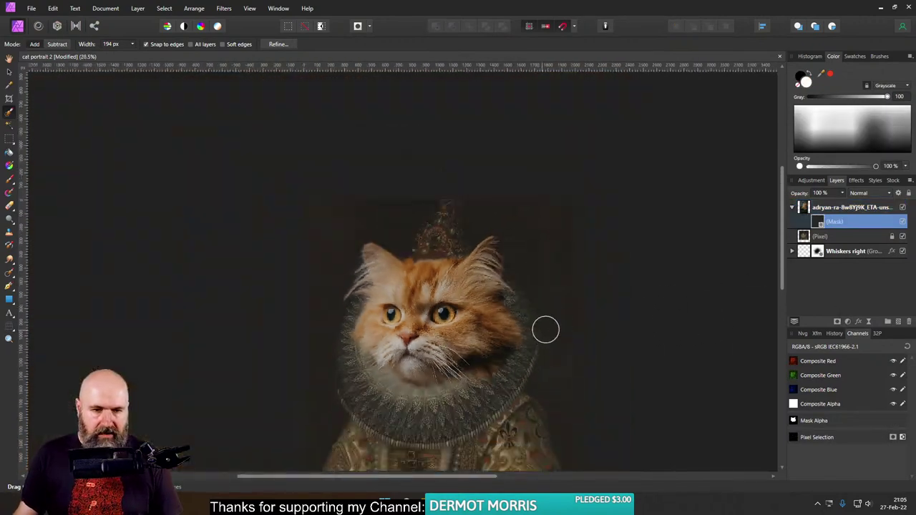
pyautogui.scroll(-1, 652, 238)
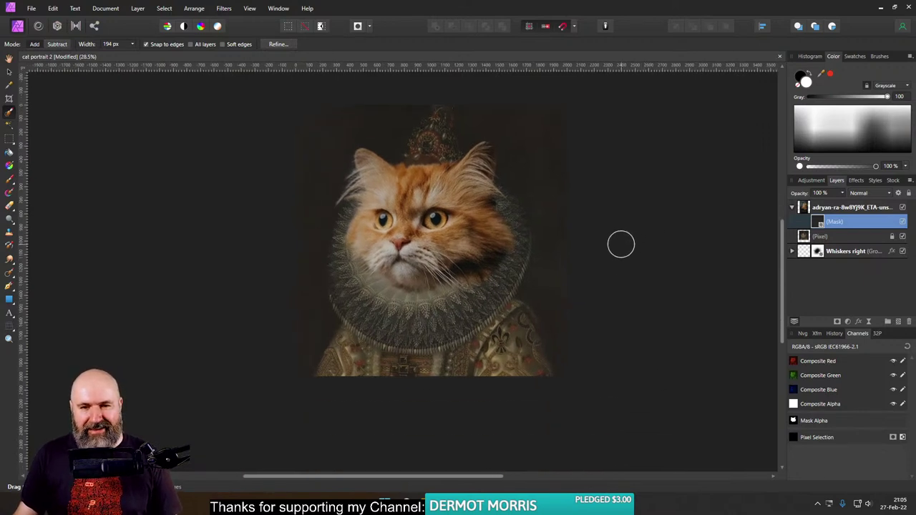
pyautogui.click(817, 235)
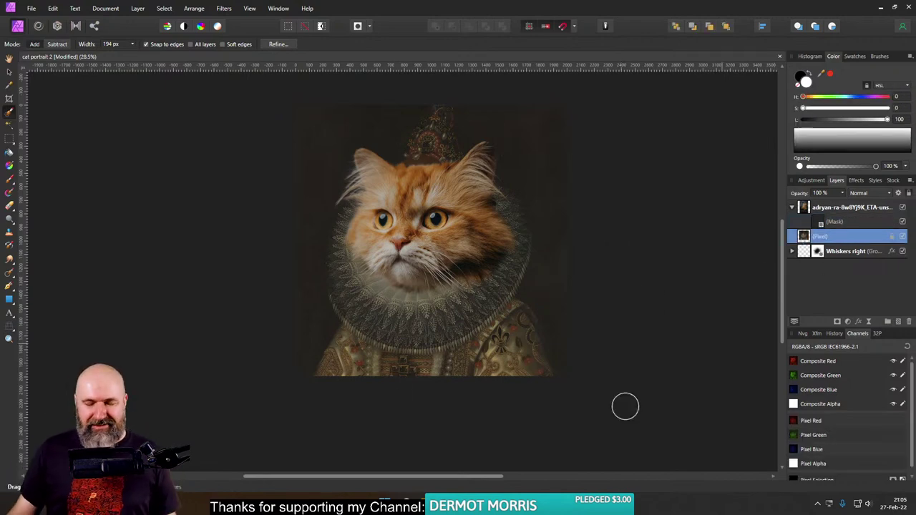
# Step: Select the cat photo layer with the Move tool and target its mask row
pyautogui.scroll(4, 429, 344)
pyautogui.scroll(-3, 464, 364)
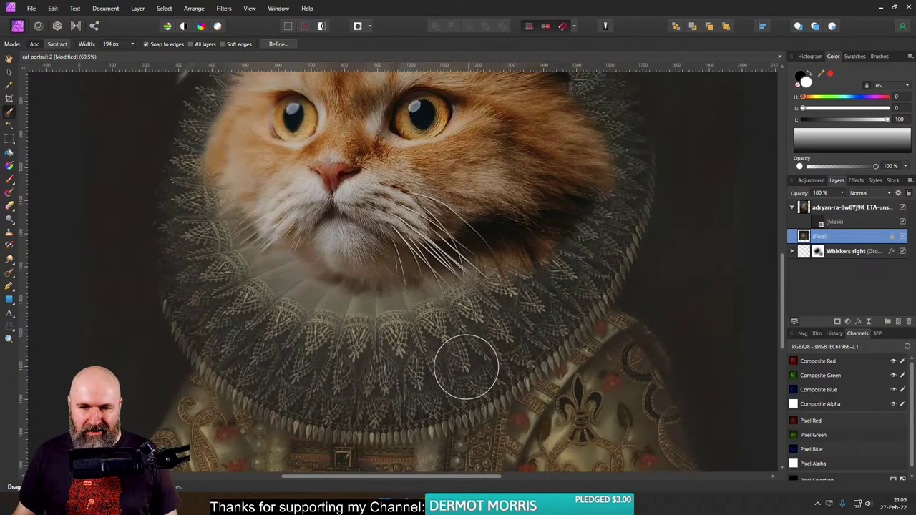
pyautogui.scroll(2, 436, 362)
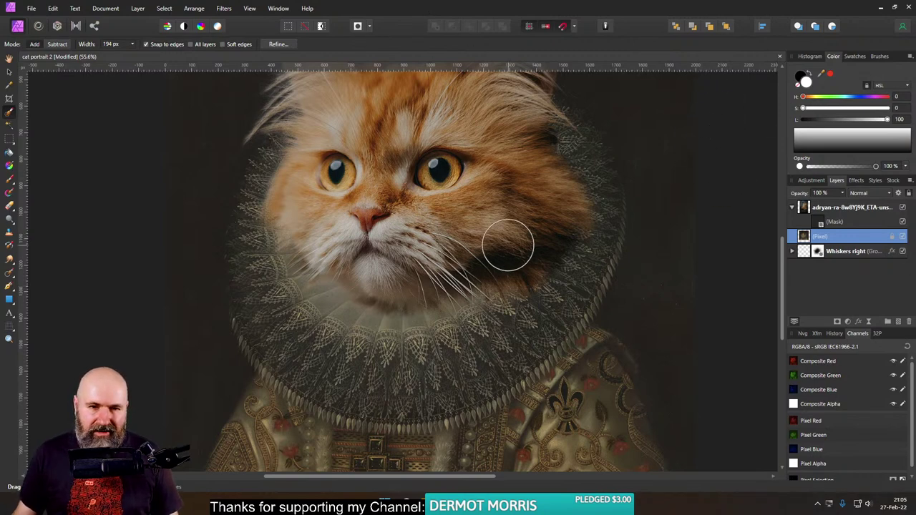
pyautogui.moveTo(507, 245); pyautogui.dragTo(523, 304)
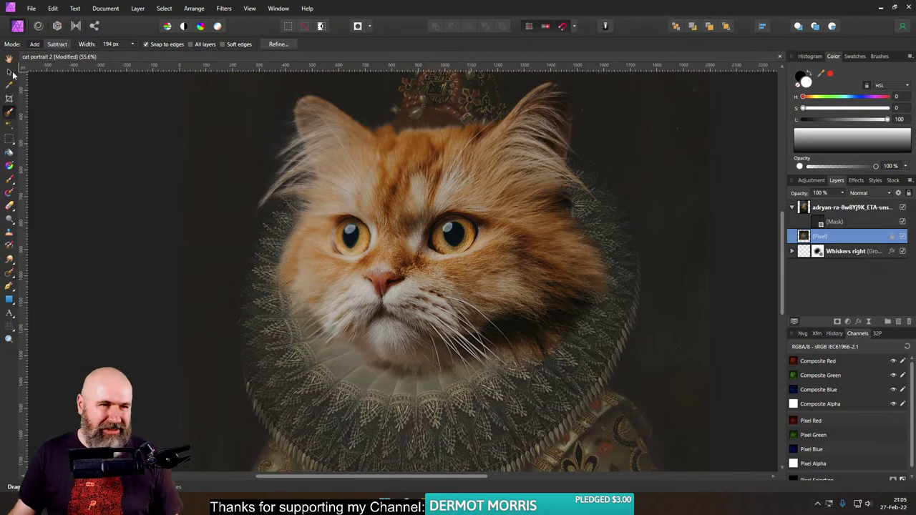
pyautogui.click(11, 72)
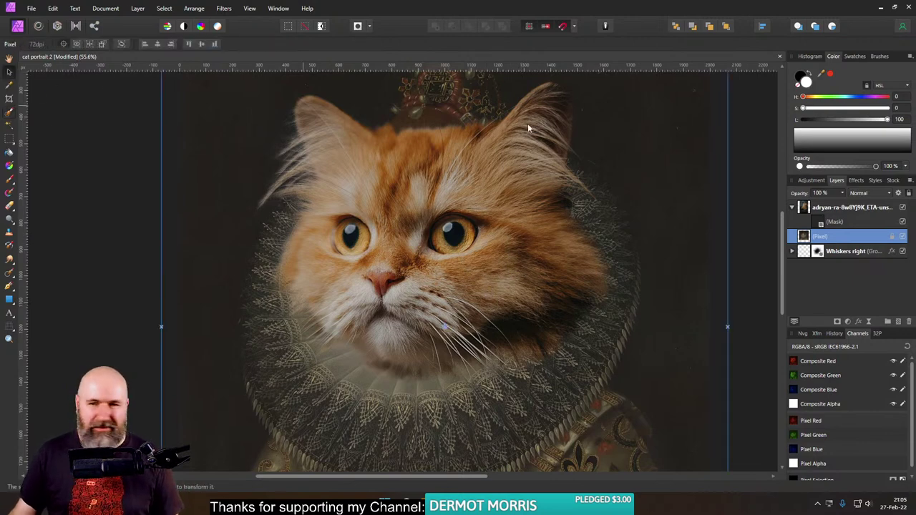
pyautogui.click(806, 210)
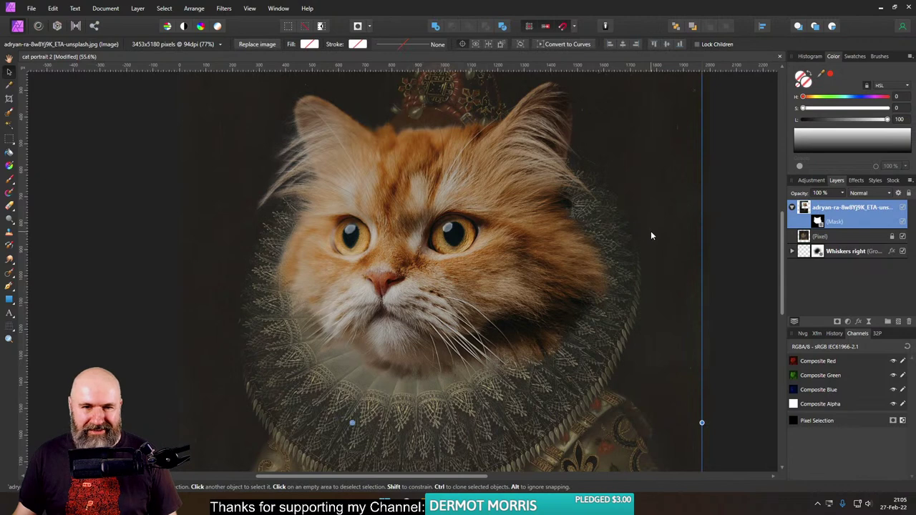
pyautogui.scroll(-3, 650, 230)
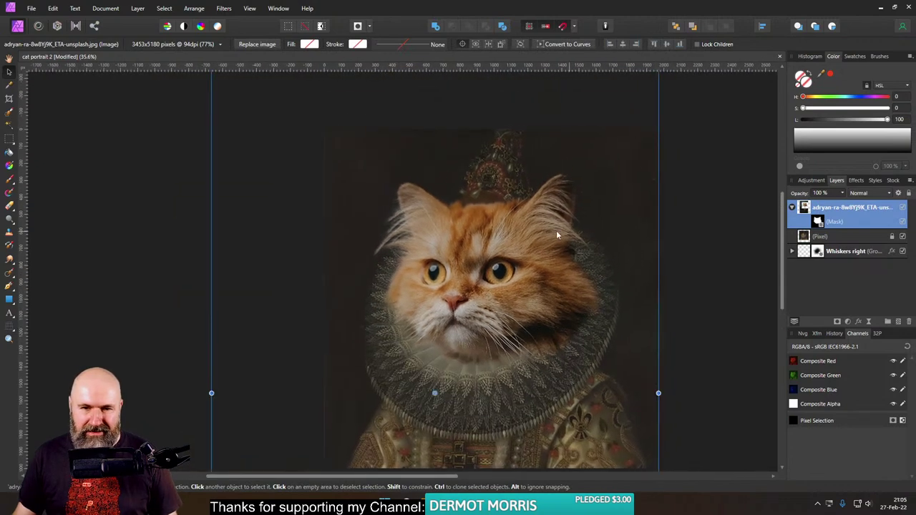
pyautogui.click(818, 222)
# Step: Set up the Paint Brush with white colour and a 49 px width, undoing a stray dab
pyautogui.click(8, 177)
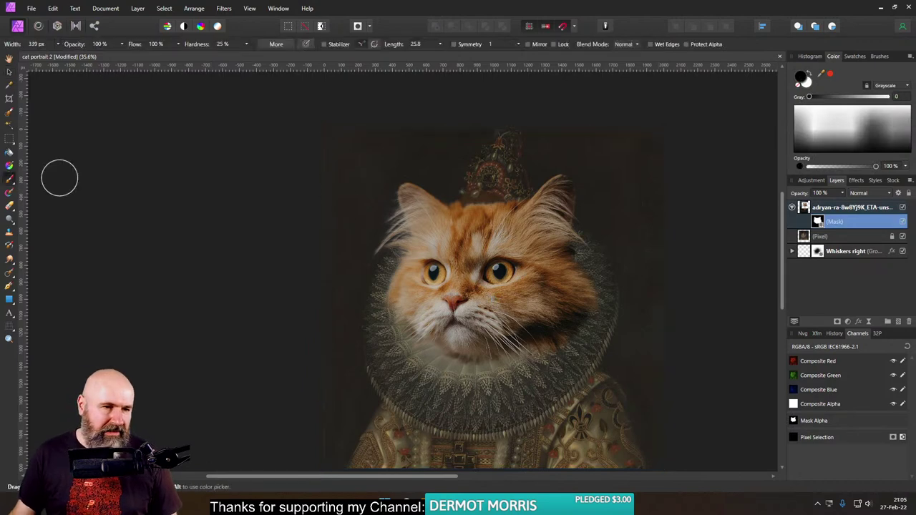
pyautogui.click(443, 212)
pyautogui.scroll(5, 429, 226)
pyautogui.hotkey('ctrl', 'z')
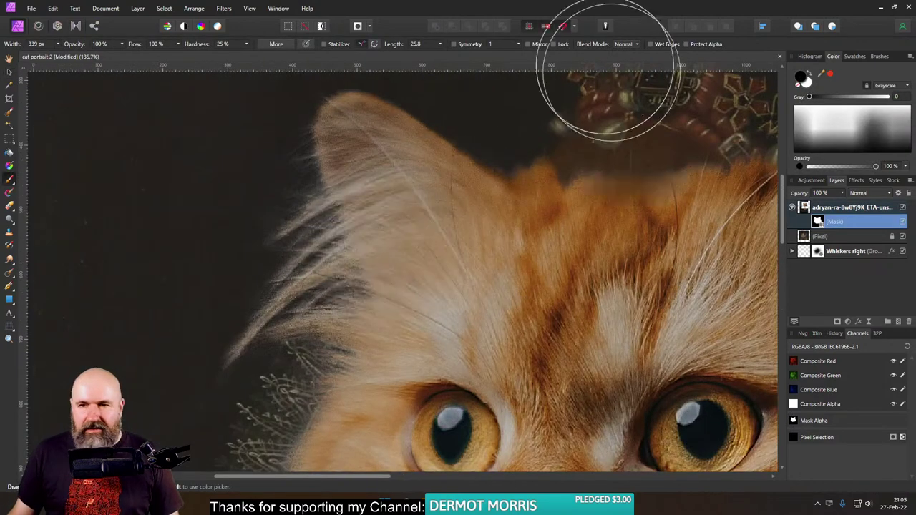
pyautogui.press('x')
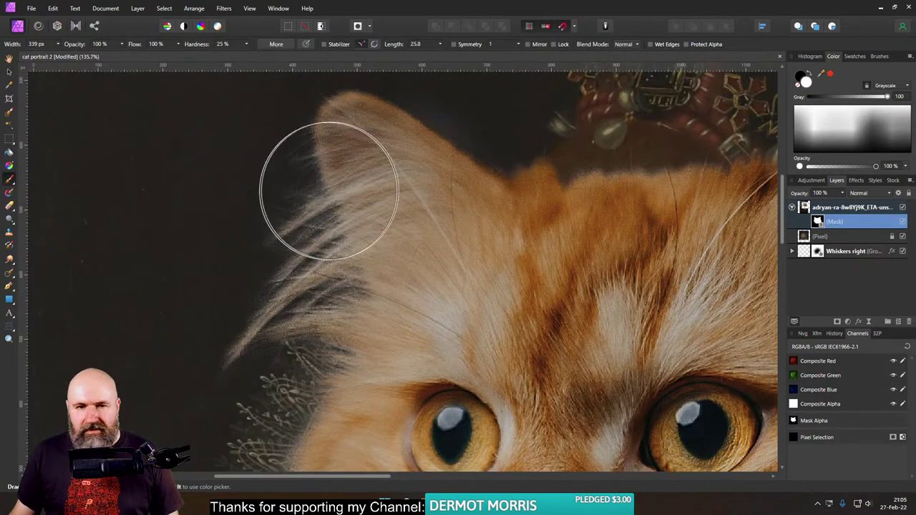
pyautogui.click(58, 44)
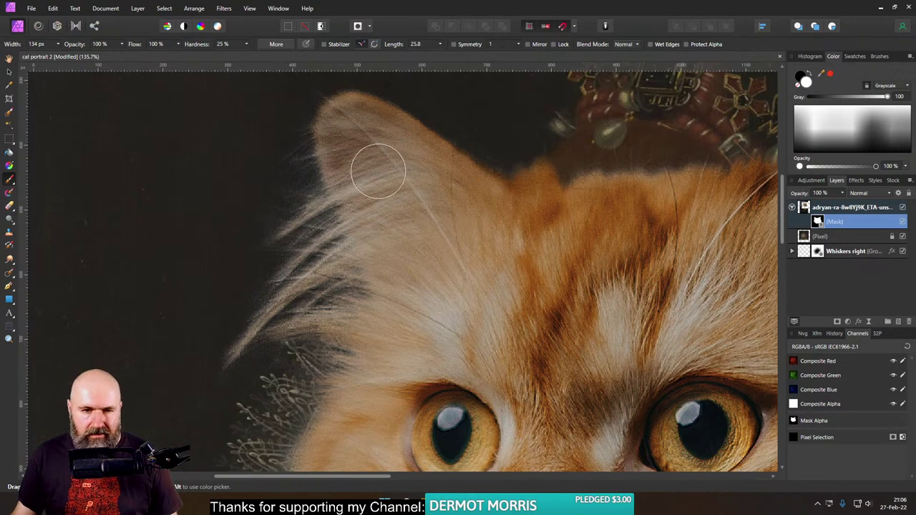
# Step: Toggle the mask off and on to compare the right ear against the original photo
pyautogui.moveTo(596, 275)
pyautogui.mouseDown()
pyautogui.moveTo(428, 275)
pyautogui.moveTo(423, 261)
pyautogui.mouseUp()
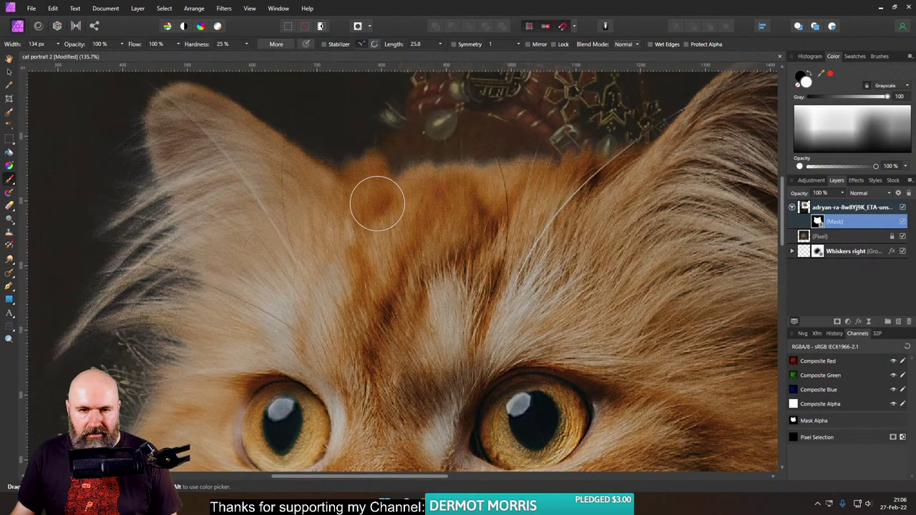
pyautogui.moveTo(622, 219); pyautogui.dragTo(338, 261)
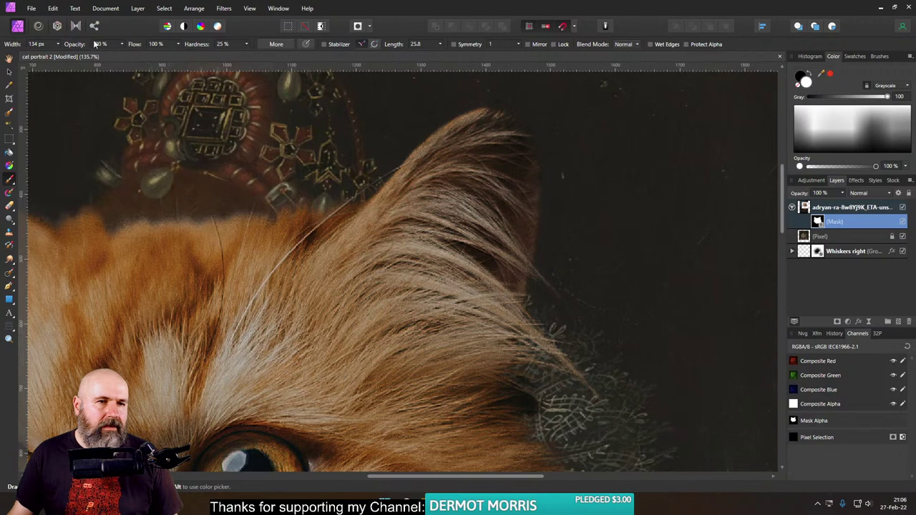
pyautogui.click(59, 45)
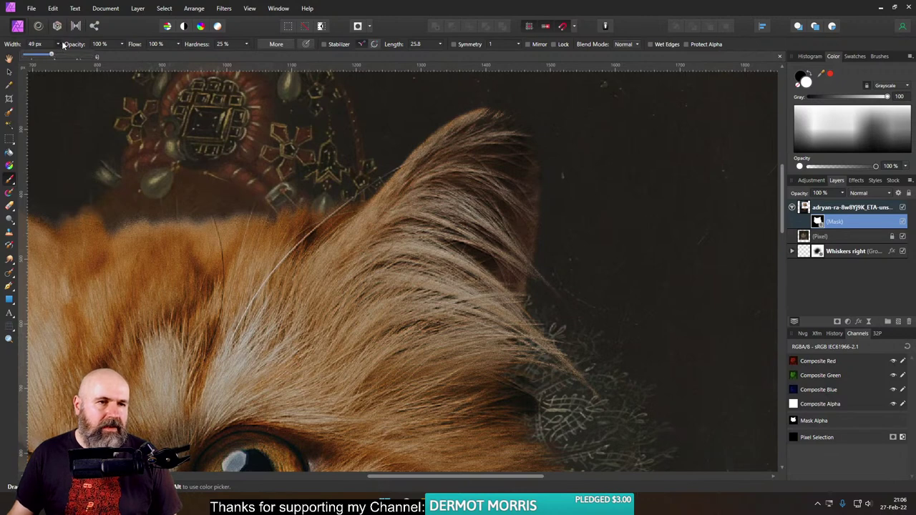
pyautogui.click(903, 222)
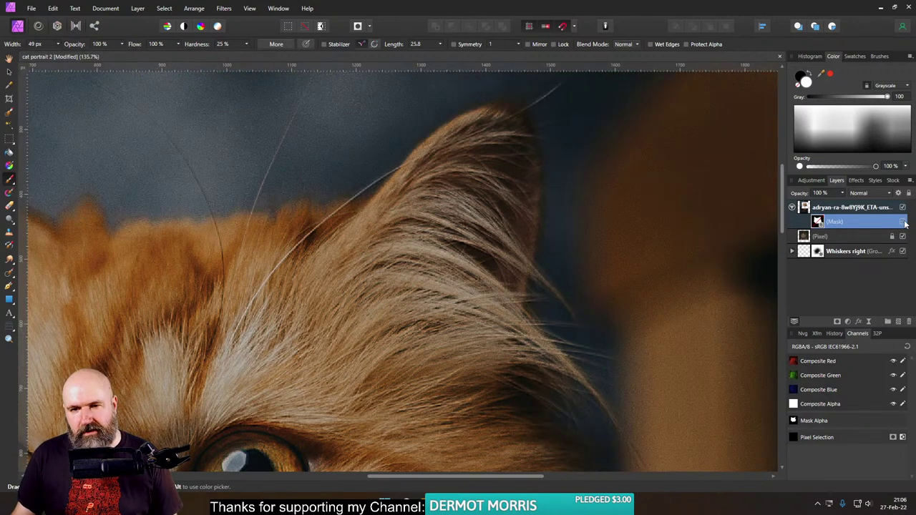
pyautogui.click(904, 223)
pyautogui.click(903, 222)
pyautogui.click(905, 223)
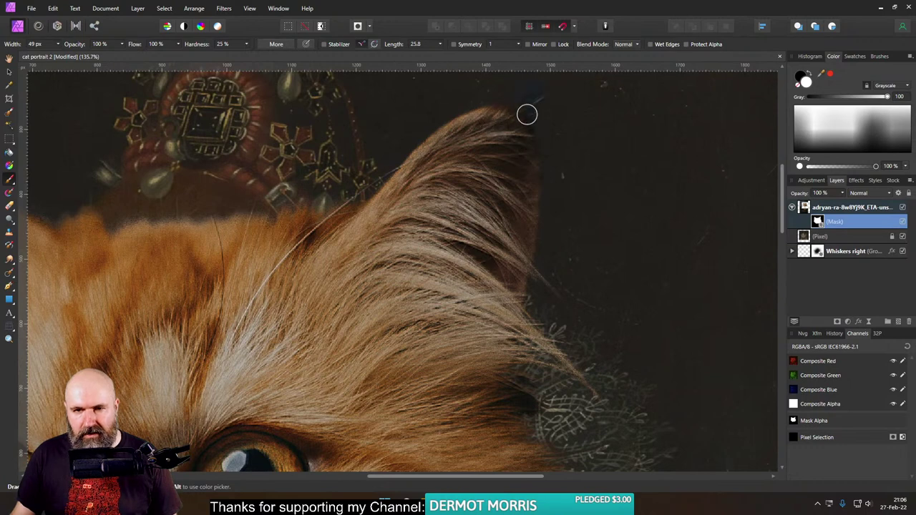
# Step: Paint out the blue blotch above the hair tip and reveal fine fur along the right edge
pyautogui.moveTo(552, 160); pyautogui.dragTo(463, 224)
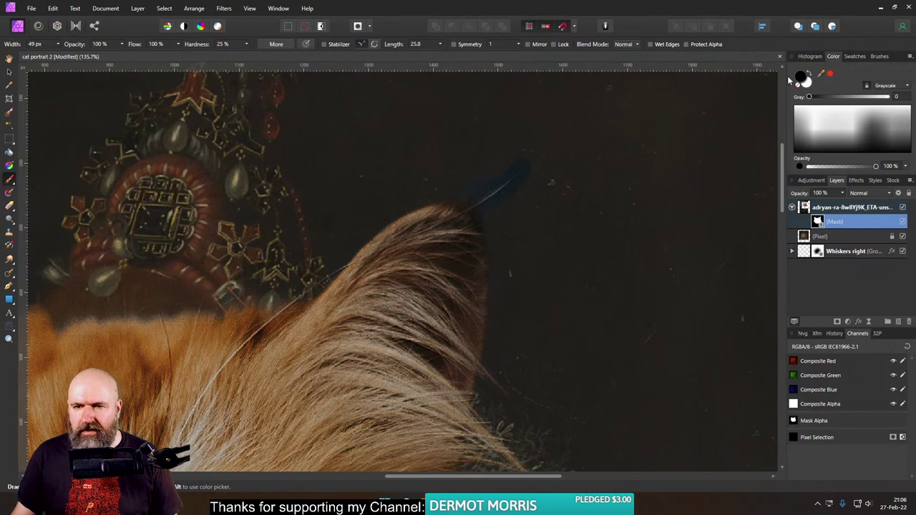
pyautogui.scroll(4, 542, 213)
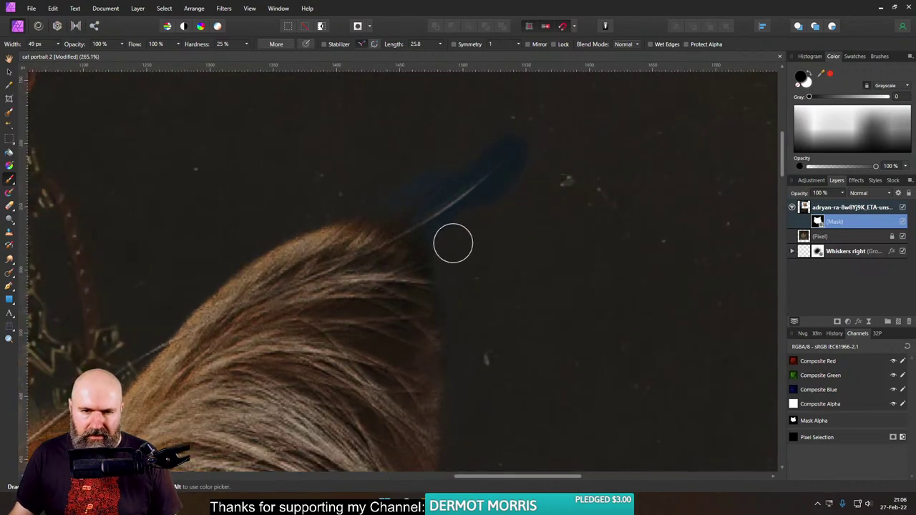
pyautogui.moveTo(520, 184)
pyautogui.mouseDown()
pyautogui.moveTo(528, 113)
pyautogui.moveTo(420, 191)
pyautogui.moveTo(532, 131)
pyautogui.moveTo(482, 215)
pyautogui.mouseUp()
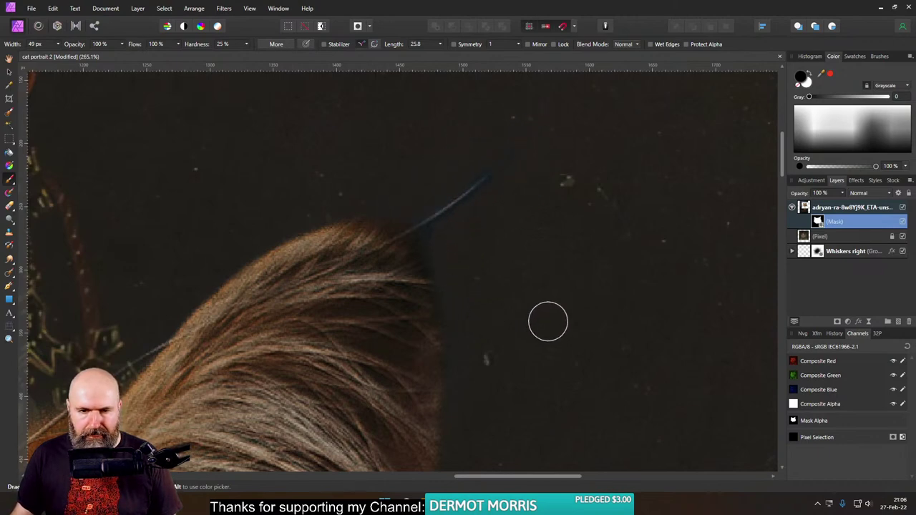
pyautogui.scroll(-8, 524, 323)
pyautogui.scroll(-3, 523, 324)
pyautogui.scroll(5, 479, 252)
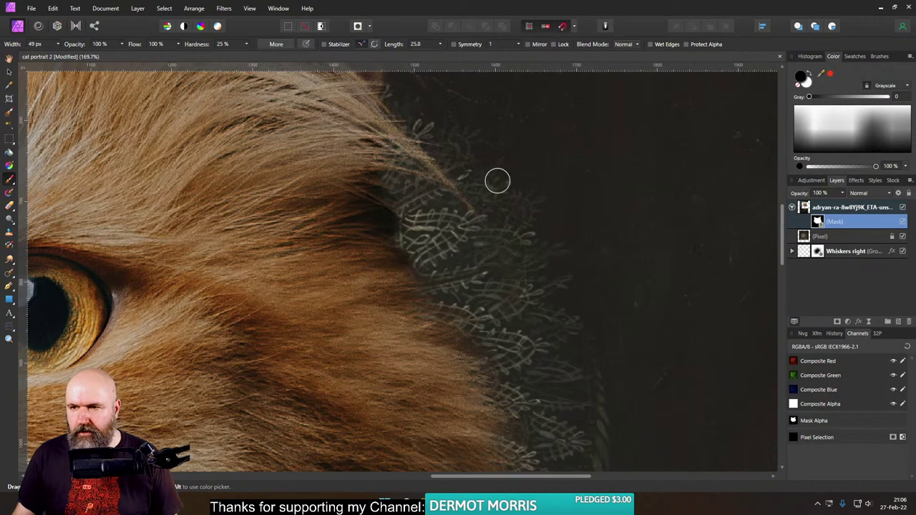
pyautogui.moveTo(410, 249); pyautogui.dragTo(407, 228)
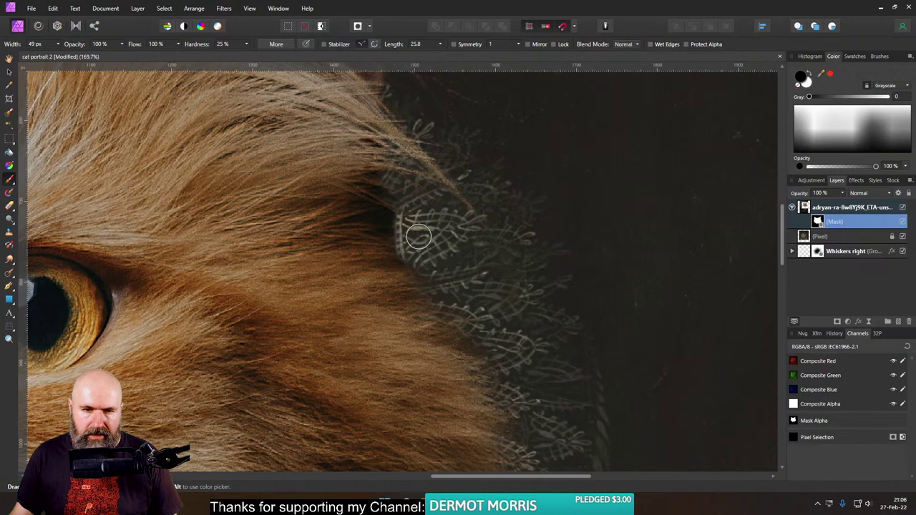
pyautogui.scroll(-5, 539, 302)
pyautogui.scroll(-2, 555, 195)
pyautogui.scroll(3, 497, 221)
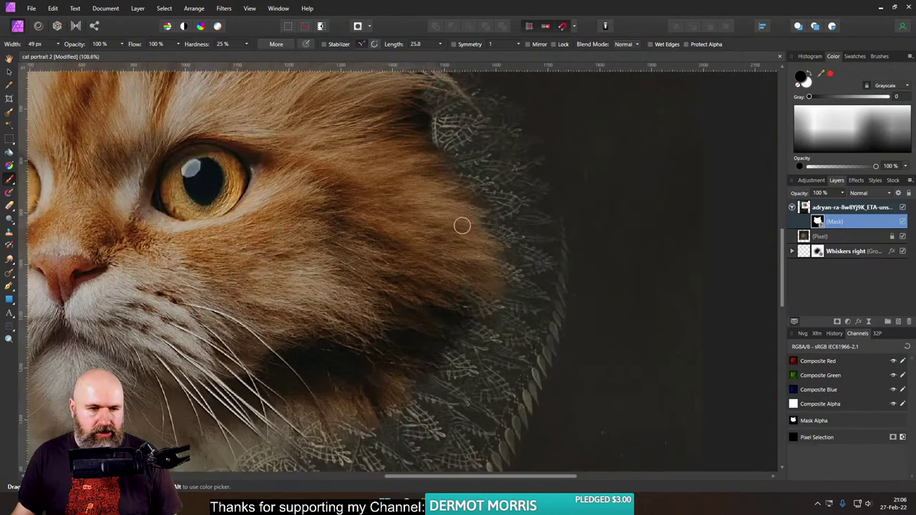
# Step: Pick the middle preset from the Powerful Fur Brush category in the brush library
pyautogui.click(879, 57)
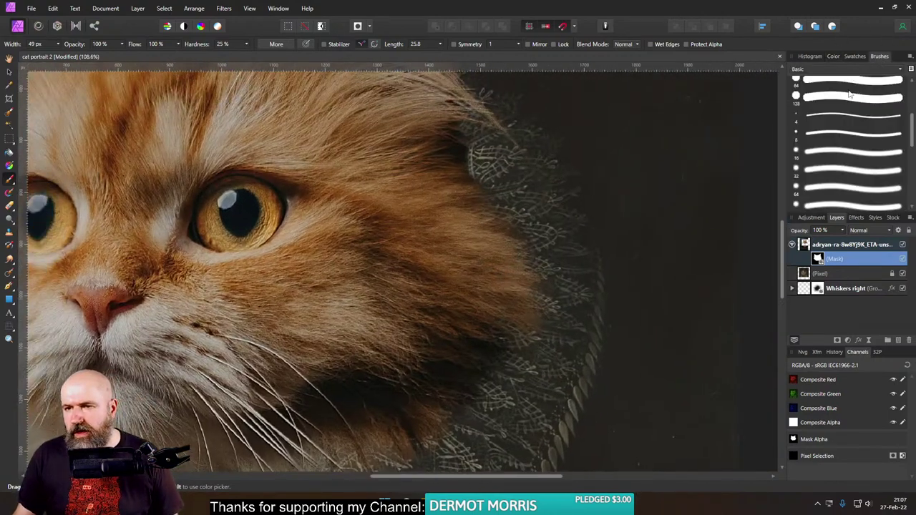
pyautogui.click(822, 68)
pyautogui.scroll(-5, 824, 126)
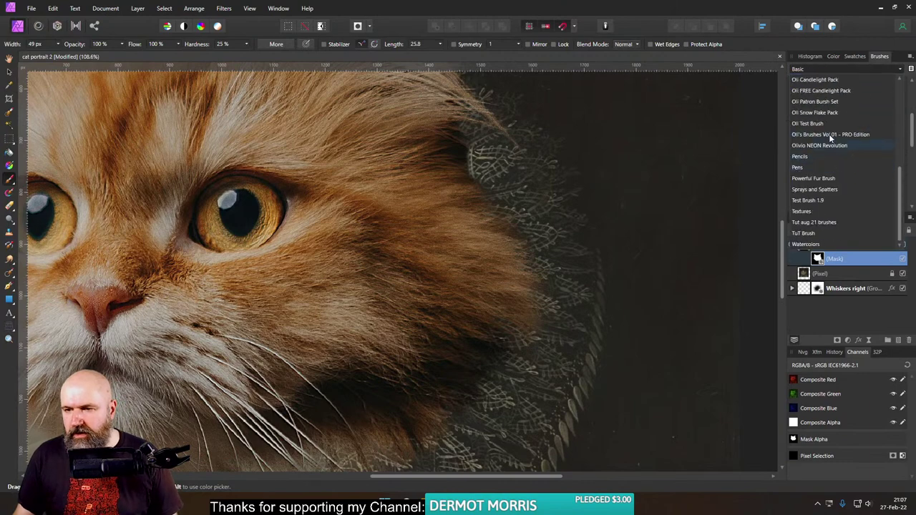
pyautogui.click(825, 178)
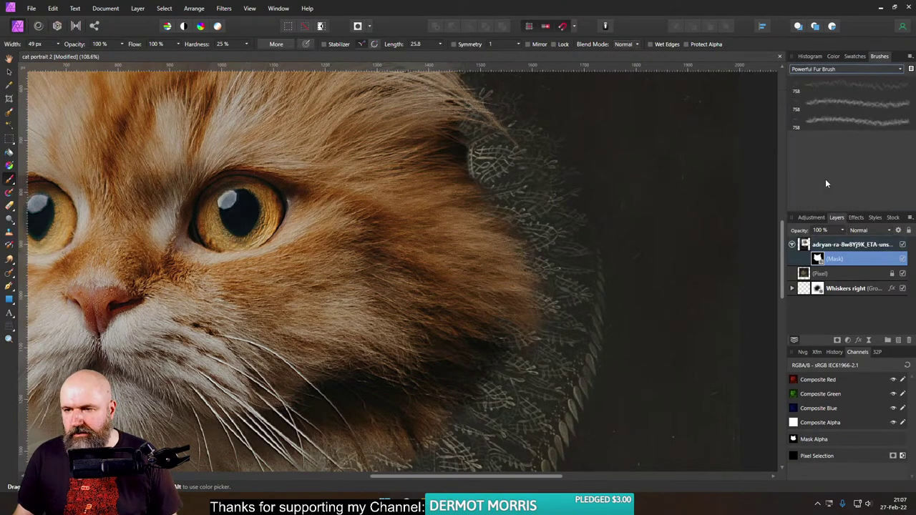
pyautogui.click(837, 100)
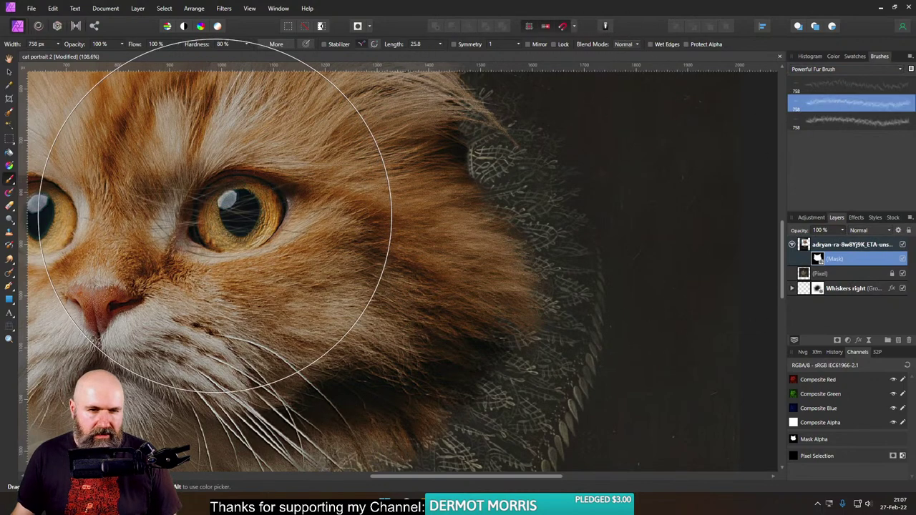
# Step: In the brush's detailed settings, reduce General Spacing from 7% to 3%
pyautogui.click(275, 43)
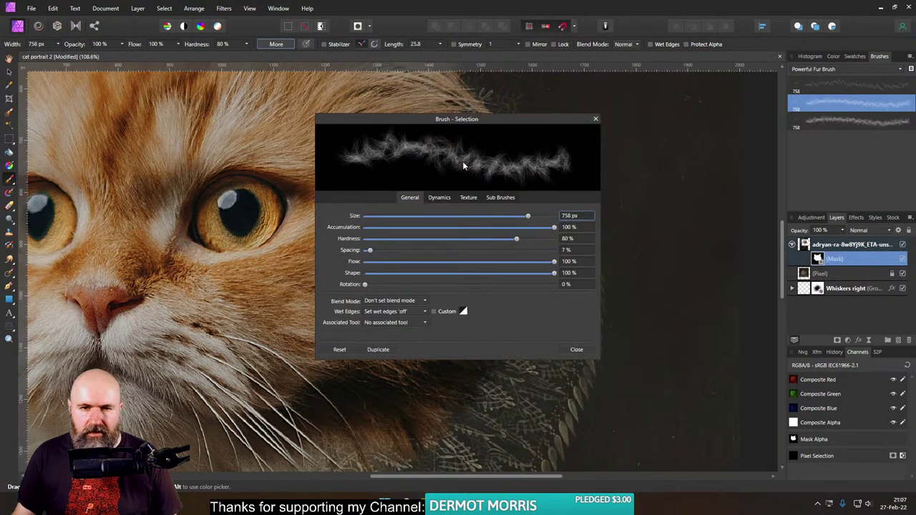
pyautogui.click(450, 199)
pyautogui.click(468, 198)
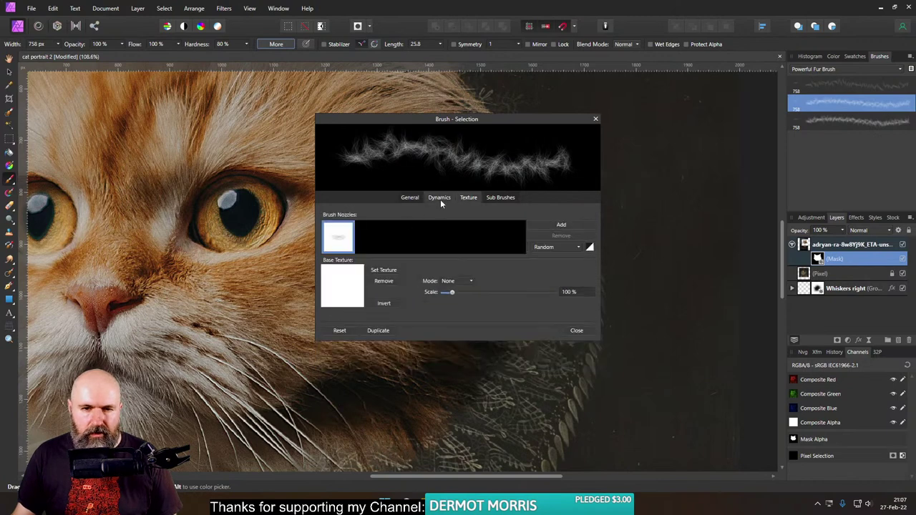
pyautogui.click(438, 201)
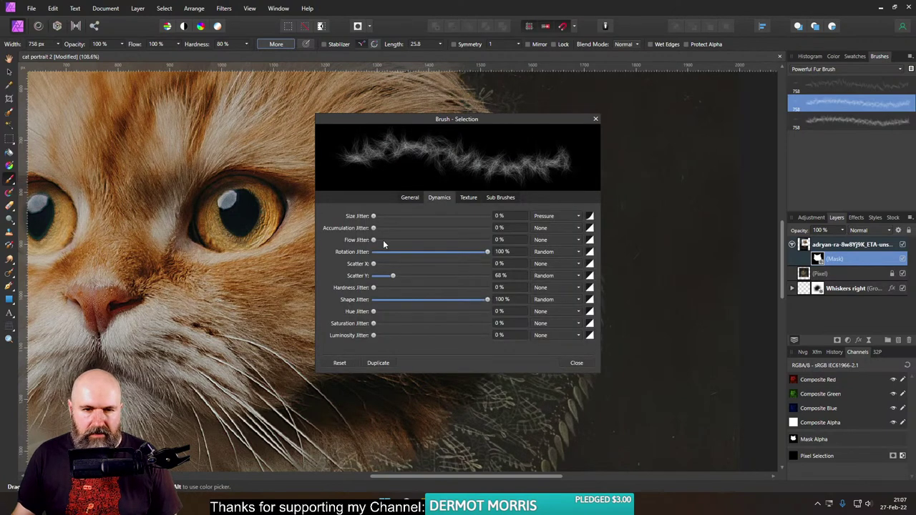
pyautogui.click(411, 198)
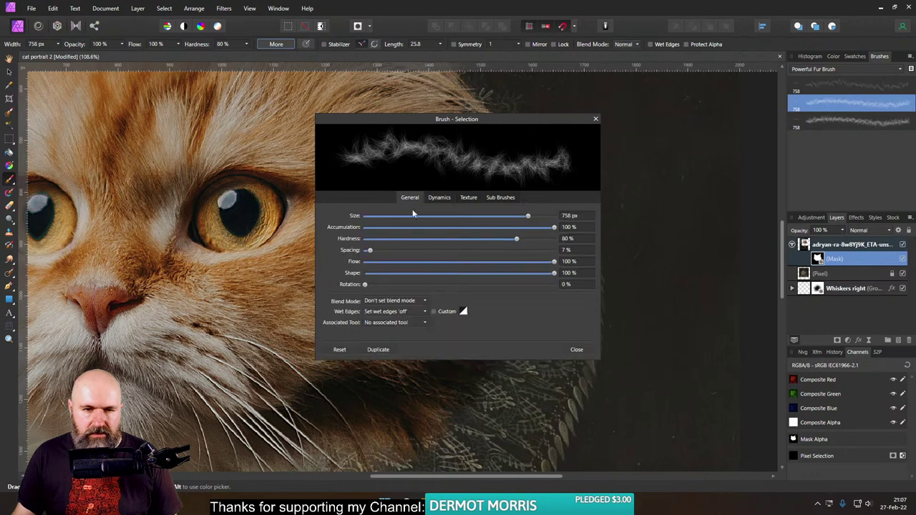
pyautogui.moveTo(371, 253); pyautogui.dragTo(366, 252)
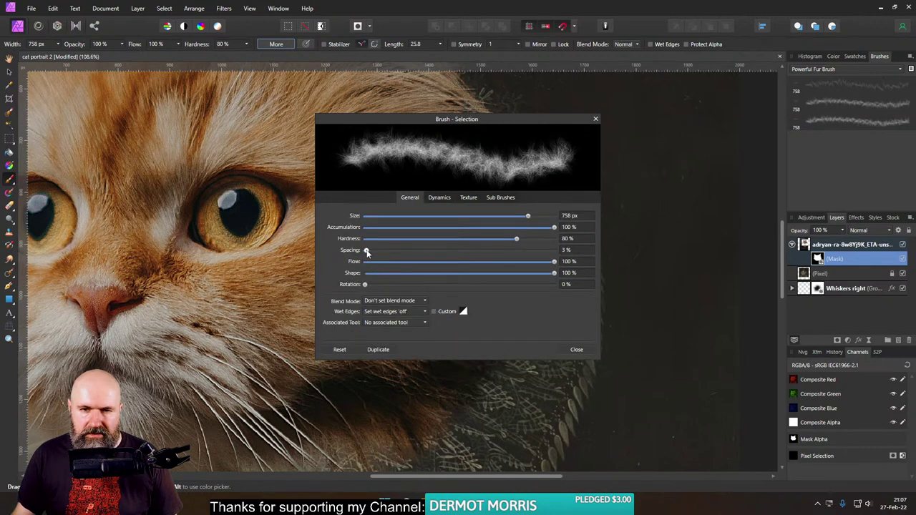
pyautogui.click(596, 119)
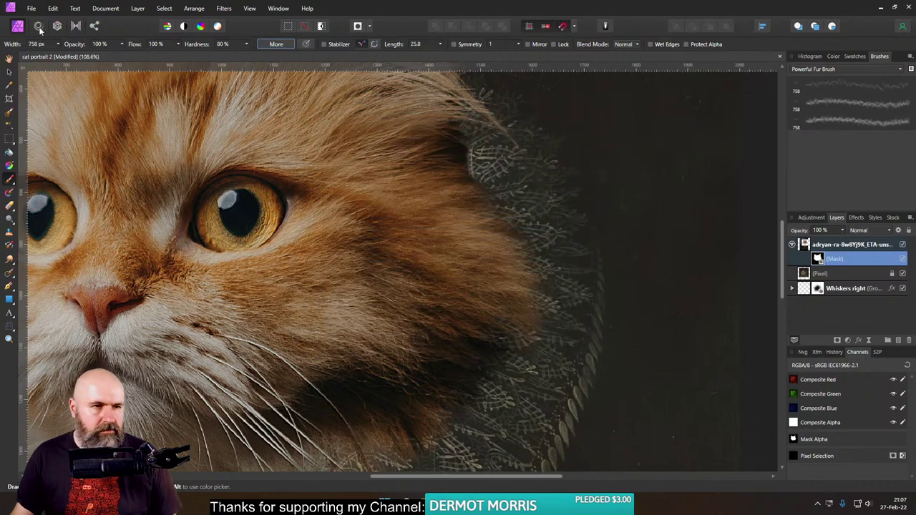
# Step: Shrink the brush to 357 px and paint white to reveal fur over the lace under the chin
pyautogui.click(58, 44)
pyautogui.moveTo(62, 56); pyautogui.dragTo(53, 55)
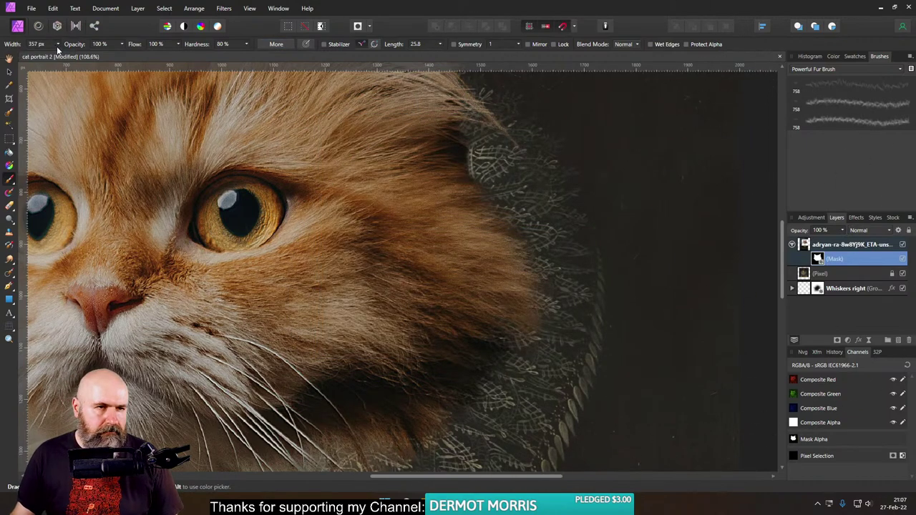
pyautogui.click(834, 55)
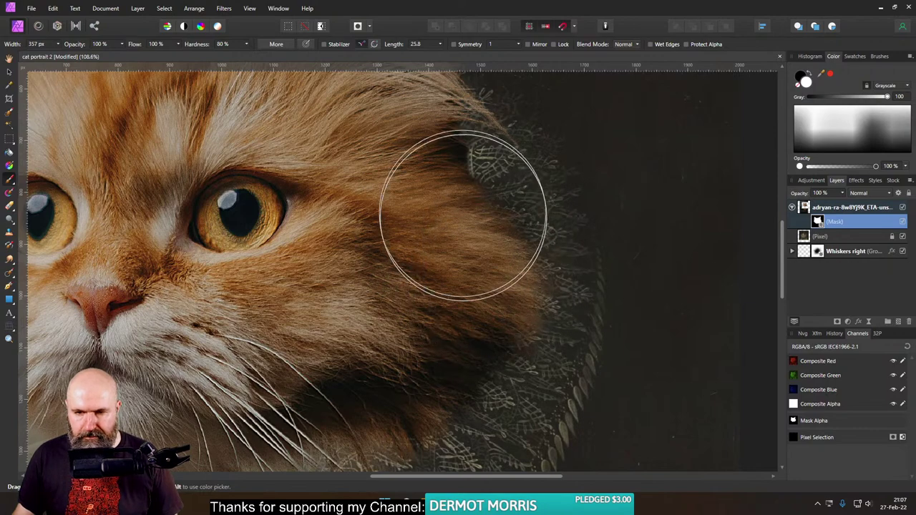
pyautogui.scroll(-3, 450, 337)
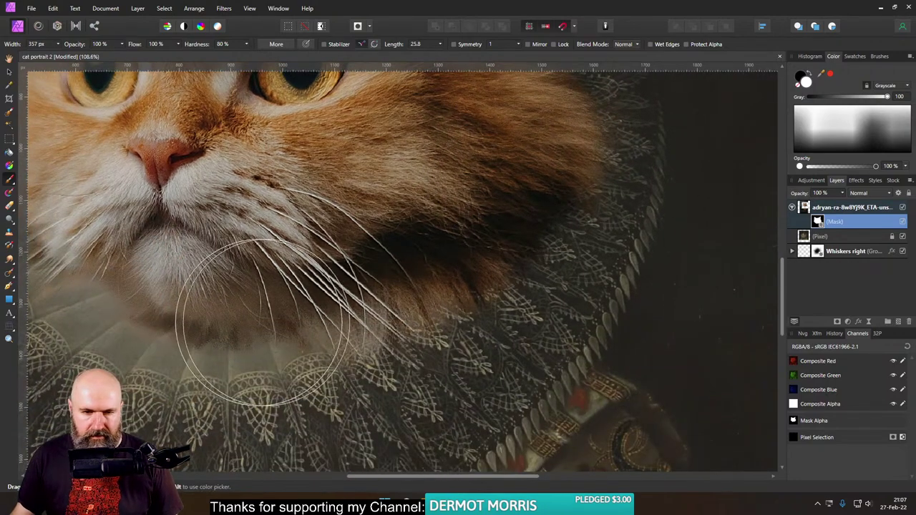
pyautogui.moveTo(263, 322)
pyautogui.mouseDown()
pyautogui.moveTo(380, 277)
pyautogui.moveTo(284, 311)
pyautogui.moveTo(168, 305)
pyautogui.moveTo(201, 320)
pyautogui.moveTo(266, 326)
pyautogui.moveTo(333, 295)
pyautogui.moveTo(266, 328)
pyautogui.moveTo(221, 319)
pyautogui.moveTo(183, 296)
pyautogui.moveTo(208, 315)
pyautogui.moveTo(292, 329)
pyautogui.moveTo(234, 285)
pyautogui.moveTo(452, 330)
pyautogui.mouseUp()
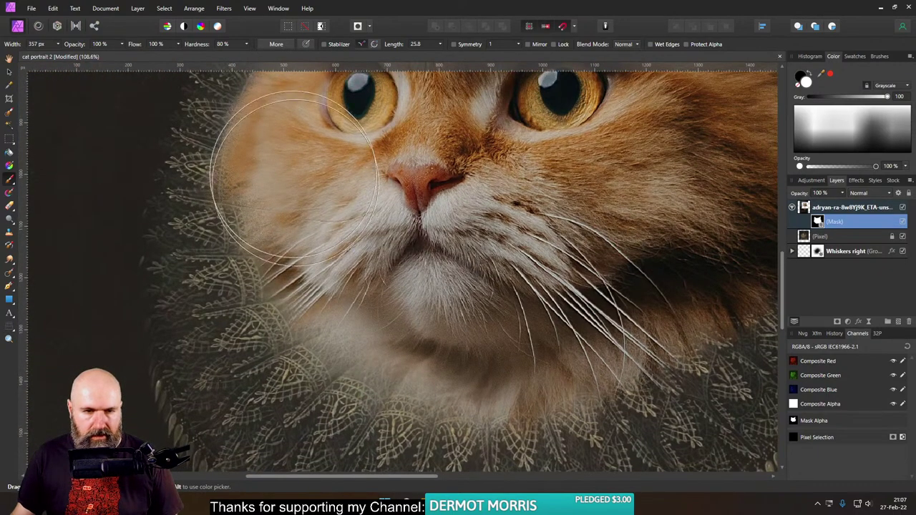
pyautogui.scroll(-5, 630, 297)
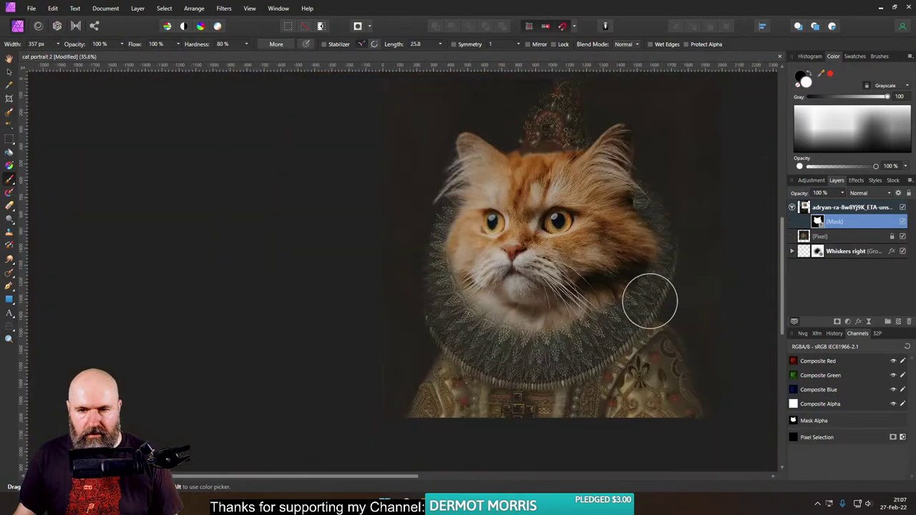
pyautogui.scroll(5, 550, 288)
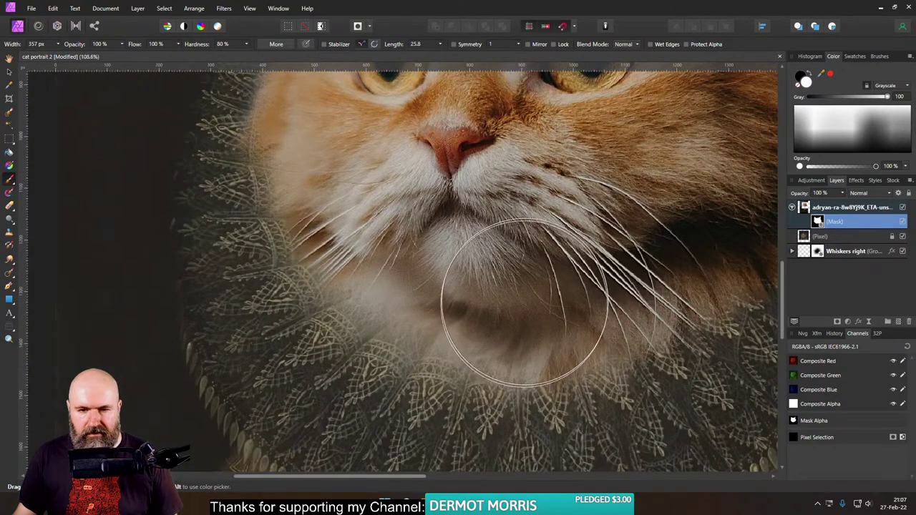
# Step: Paint black to let the lace show through, then blend the chin fur at 245 px width
pyautogui.click(800, 76)
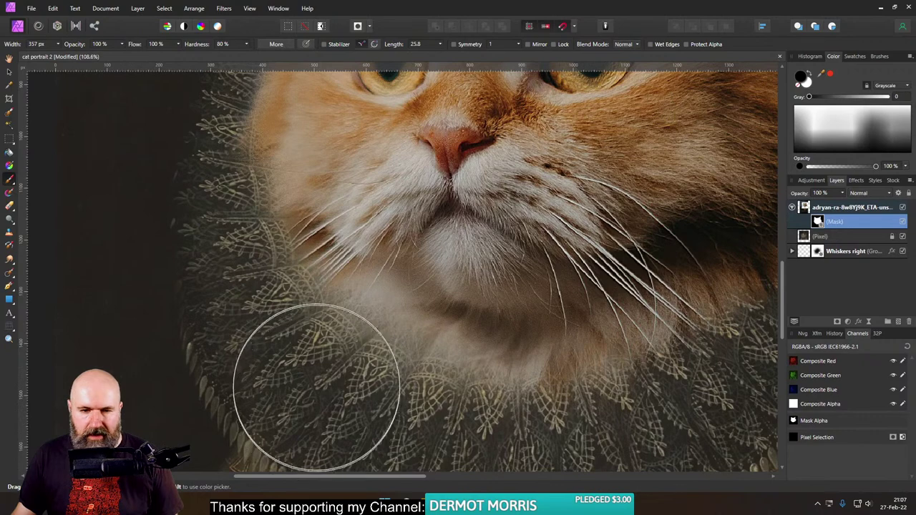
pyautogui.moveTo(363, 361)
pyautogui.mouseDown()
pyautogui.moveTo(351, 339)
pyautogui.moveTo(413, 363)
pyautogui.moveTo(399, 361)
pyautogui.moveTo(427, 387)
pyautogui.moveTo(420, 374)
pyautogui.moveTo(382, 364)
pyautogui.moveTo(447, 405)
pyautogui.moveTo(444, 395)
pyautogui.moveTo(462, 405)
pyautogui.moveTo(373, 351)
pyautogui.moveTo(546, 429)
pyautogui.moveTo(554, 412)
pyautogui.moveTo(351, 374)
pyautogui.moveTo(561, 388)
pyautogui.moveTo(386, 379)
pyautogui.moveTo(599, 381)
pyautogui.moveTo(352, 375)
pyautogui.moveTo(583, 372)
pyautogui.moveTo(354, 356)
pyautogui.moveTo(565, 369)
pyautogui.moveTo(347, 340)
pyautogui.moveTo(361, 341)
pyautogui.moveTo(303, 327)
pyautogui.mouseUp()
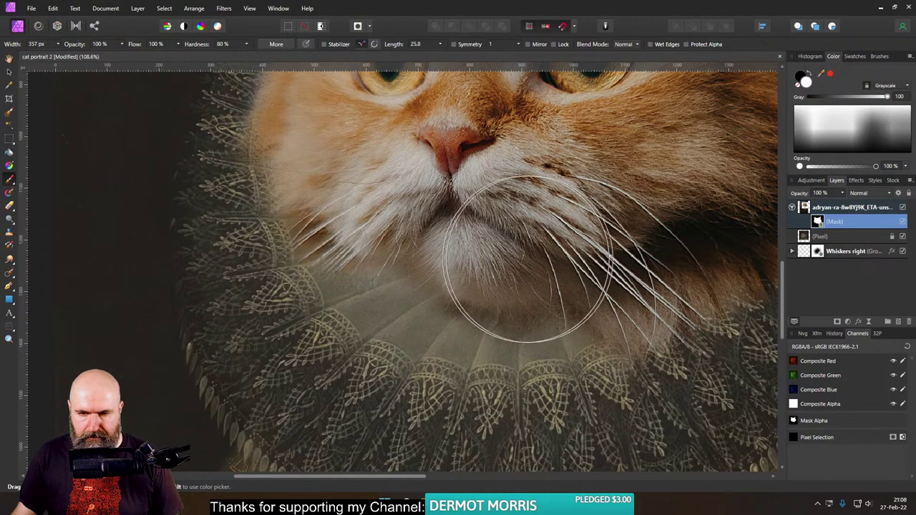
pyautogui.click(59, 45)
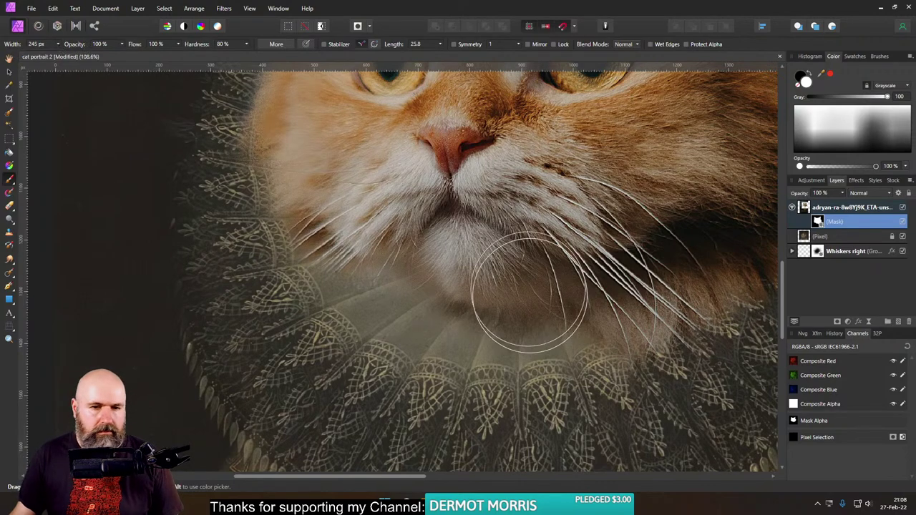
pyautogui.moveTo(366, 221)
pyautogui.mouseDown()
pyautogui.moveTo(304, 203)
pyautogui.moveTo(368, 244)
pyautogui.moveTo(392, 245)
pyautogui.moveTo(384, 237)
pyautogui.moveTo(465, 264)
pyautogui.moveTo(493, 208)
pyautogui.moveTo(578, 270)
pyautogui.moveTo(458, 274)
pyautogui.moveTo(560, 266)
pyautogui.mouseUp()
pyautogui.scroll(-5, 601, 290)
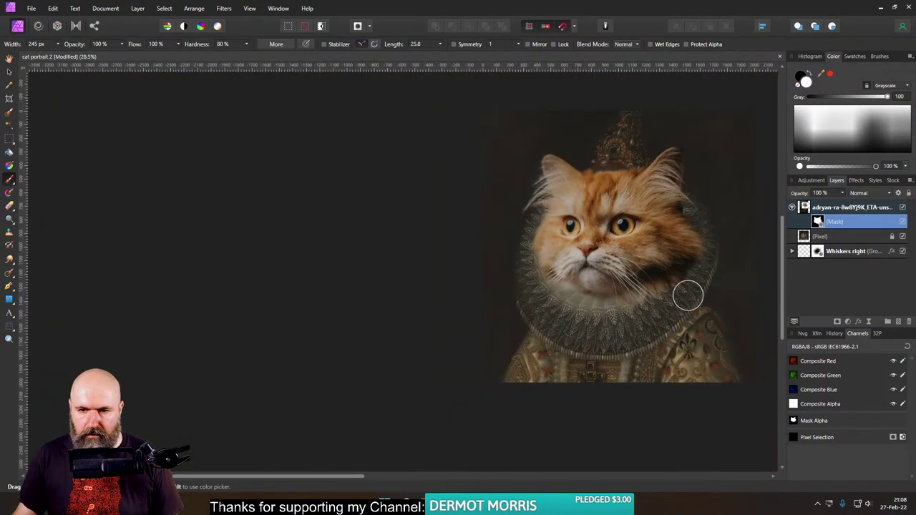
pyautogui.scroll(3, 616, 250)
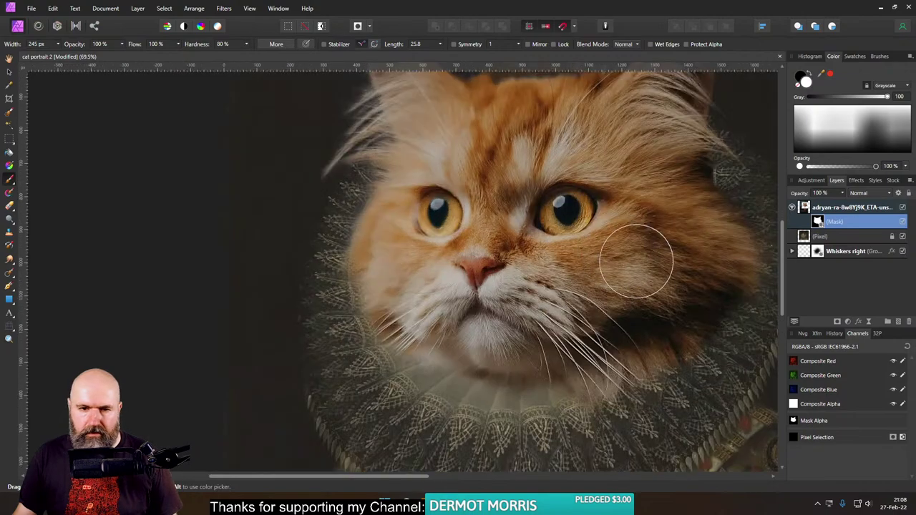
pyautogui.scroll(2, 630, 257)
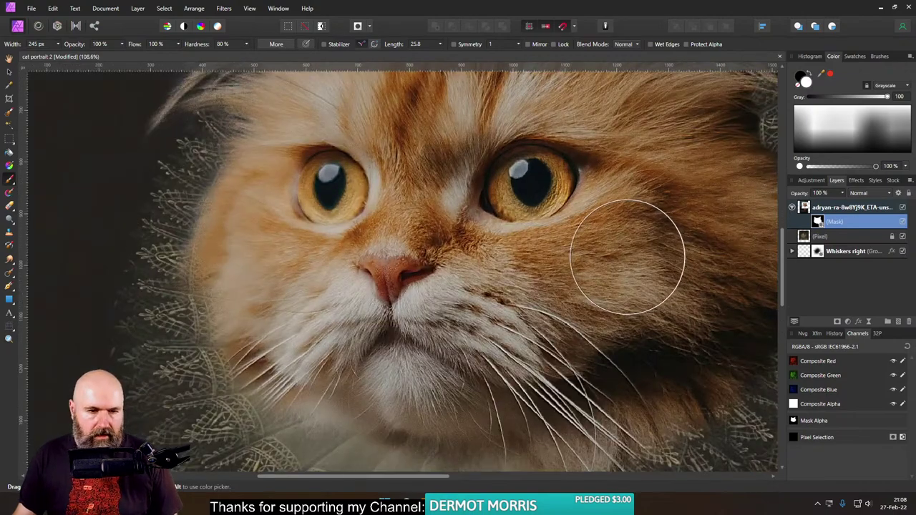
pyautogui.scroll(-2, 602, 268)
pyautogui.scroll(4, 353, 274)
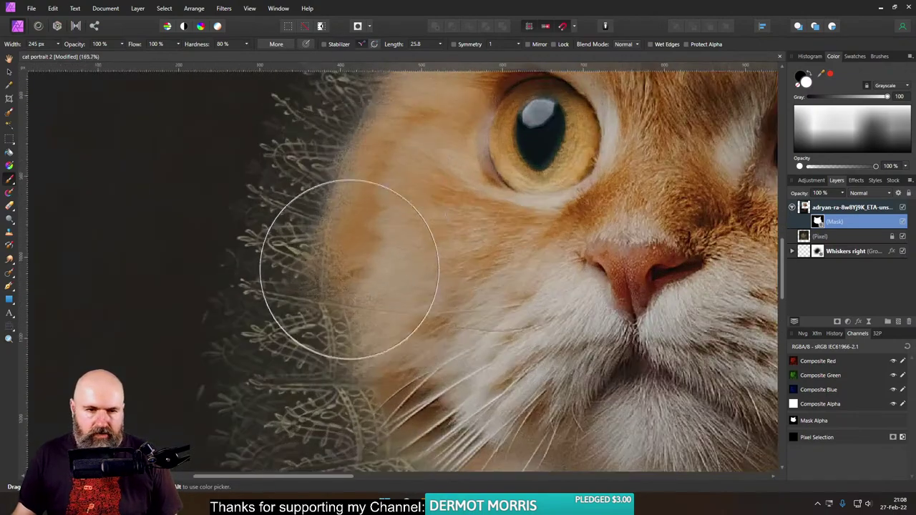
pyautogui.scroll(-2, 672, 179)
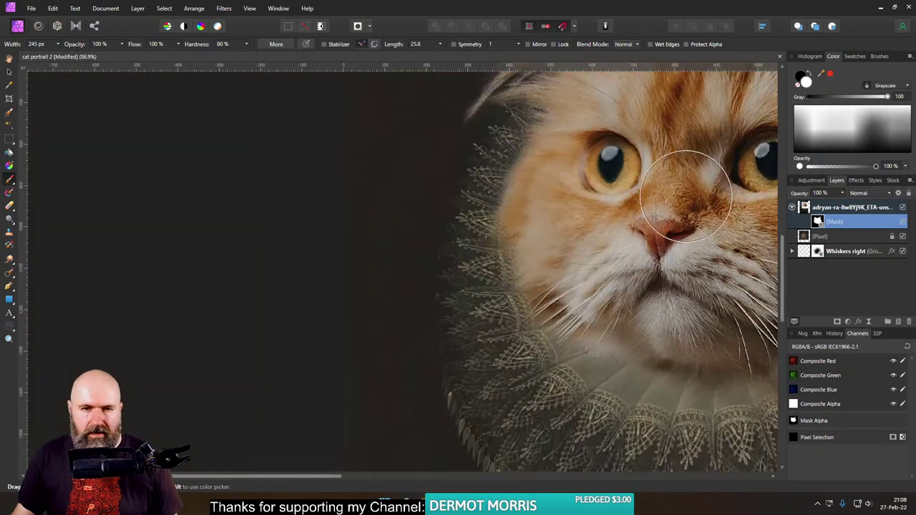
# Step: Paint black along the ruff edge beside the eye to uncover the ruff pattern, then revert to white
pyautogui.click(803, 78)
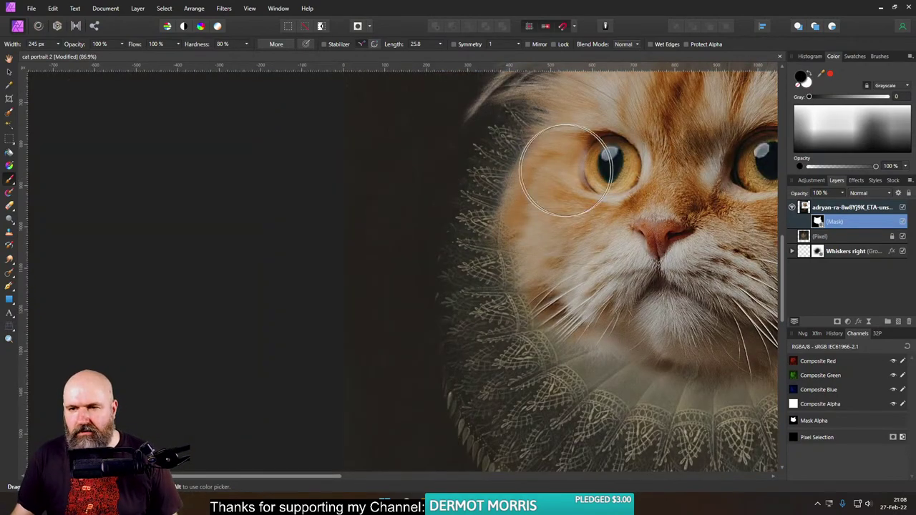
pyautogui.scroll(4, 501, 194)
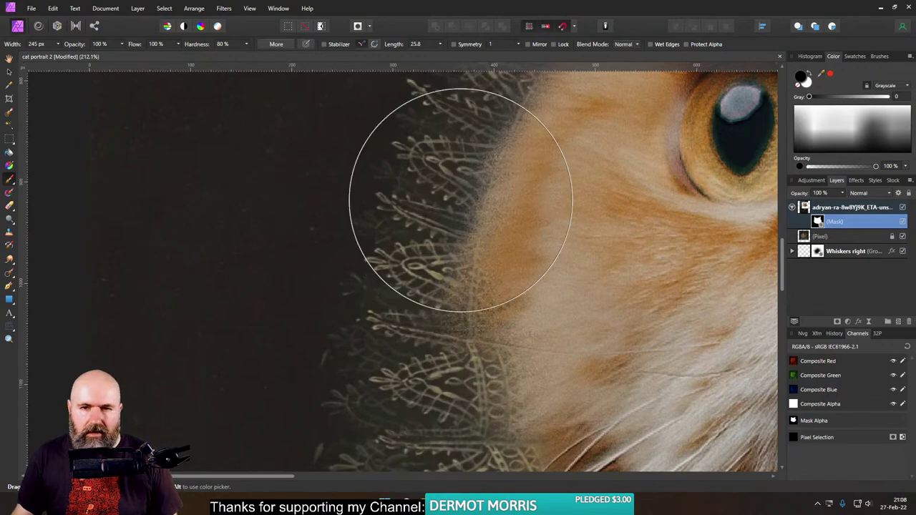
pyautogui.moveTo(429, 204); pyautogui.dragTo(180, 224)
pyautogui.moveTo(212, 254)
pyautogui.mouseDown()
pyautogui.moveTo(181, 325)
pyautogui.moveTo(267, 111)
pyautogui.moveTo(215, 343)
pyautogui.moveTo(275, 146)
pyautogui.moveTo(205, 348)
pyautogui.mouseUp()
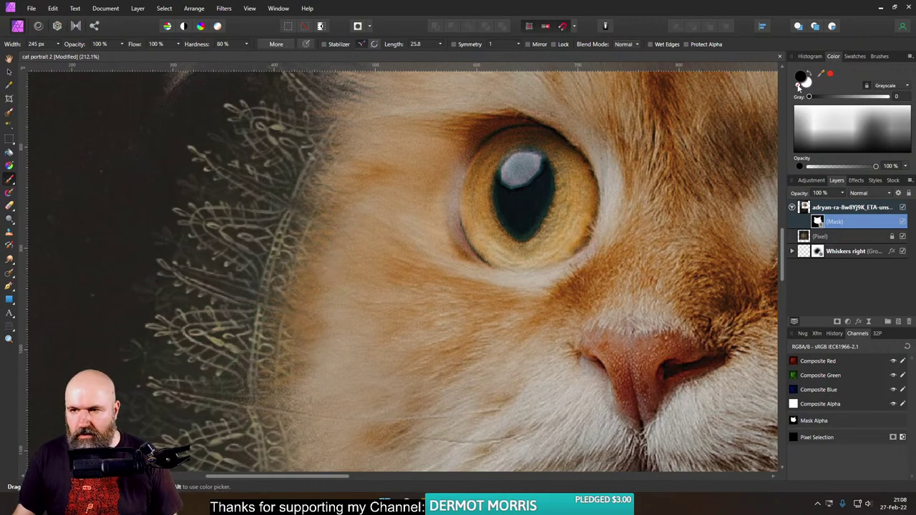
pyautogui.click(799, 86)
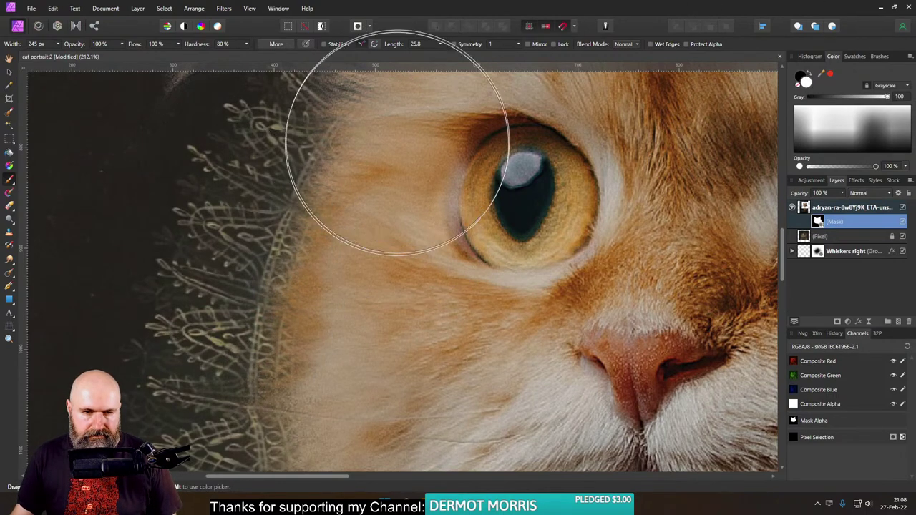
pyautogui.scroll(-5, 433, 336)
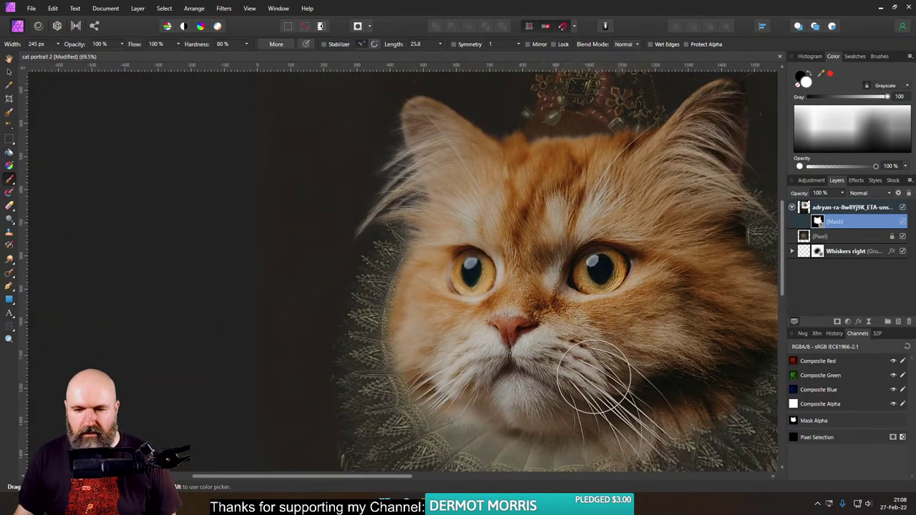
pyautogui.scroll(-2, 582, 337)
pyautogui.scroll(1, 609, 368)
pyautogui.scroll(-4, 632, 364)
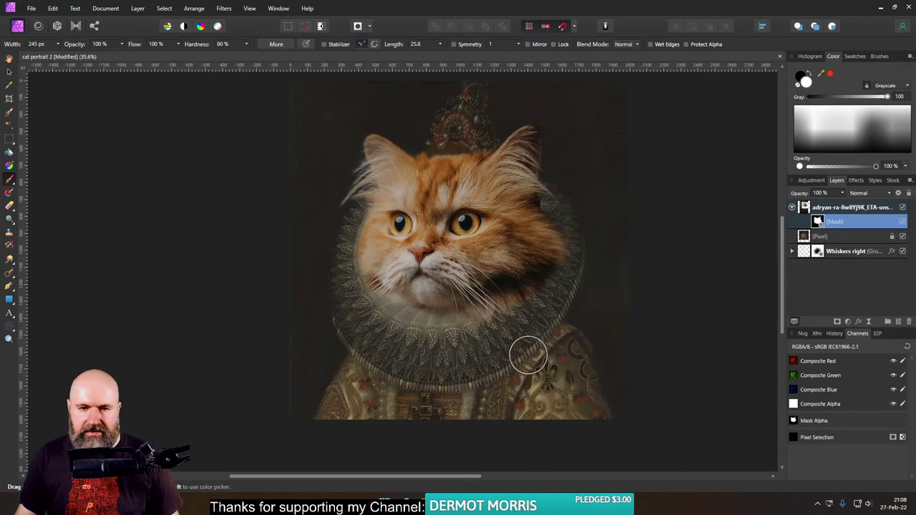
pyautogui.scroll(4, 391, 293)
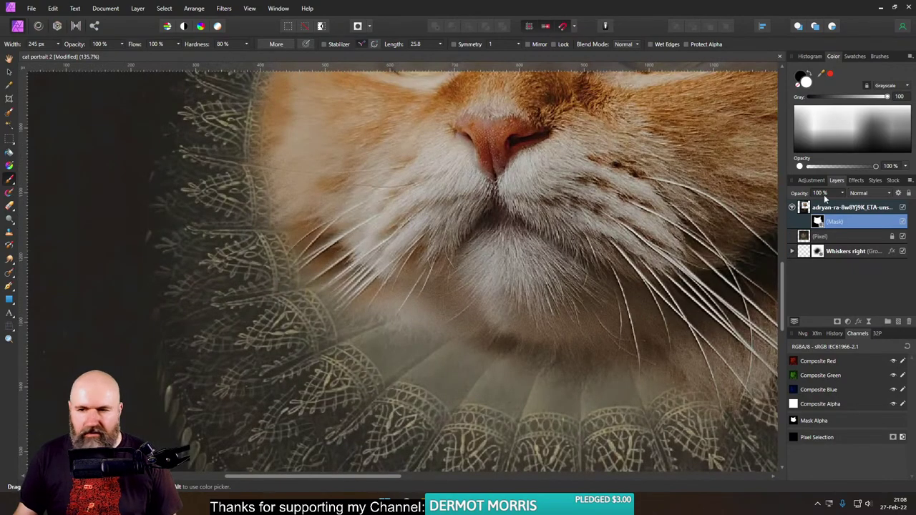
pyautogui.click(808, 255)
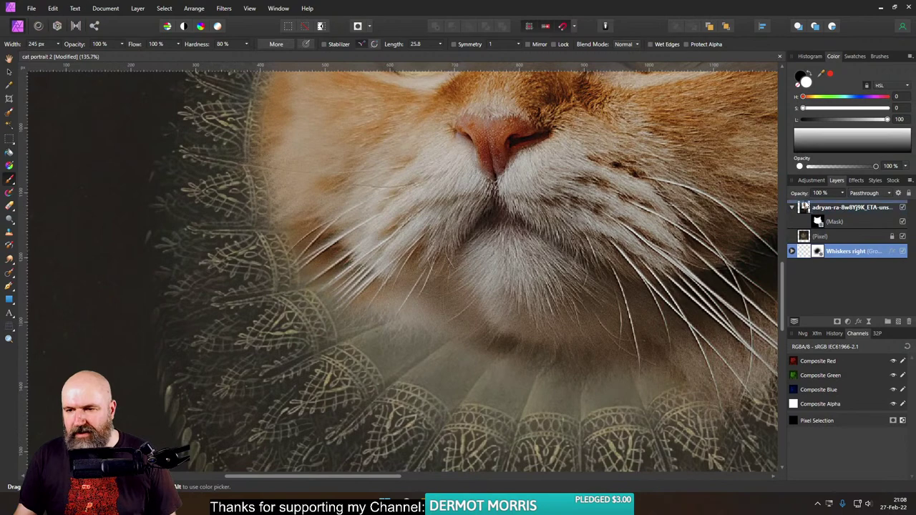
# Step: Move the Whiskers right group to the top of the stack and shift it down and left
pyautogui.moveTo(805, 207); pyautogui.dragTo(804, 205)
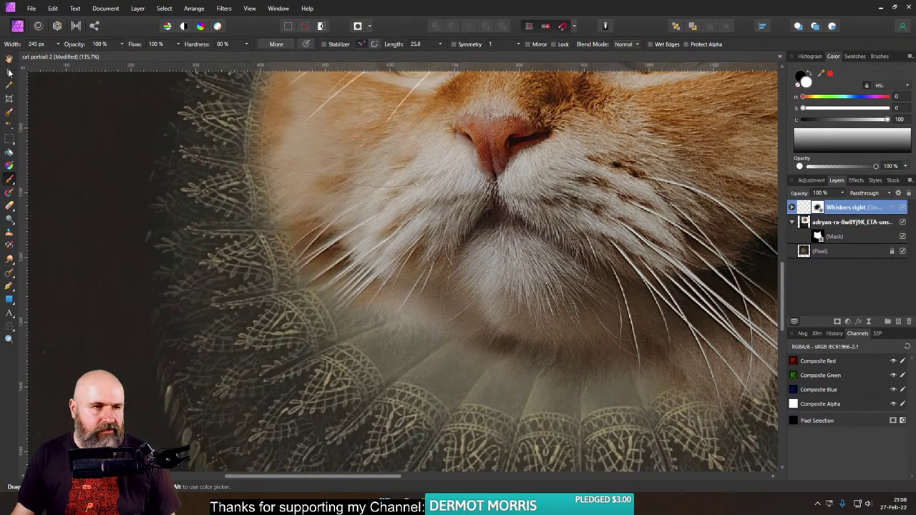
pyautogui.click(9, 72)
pyautogui.scroll(-3, 326, 174)
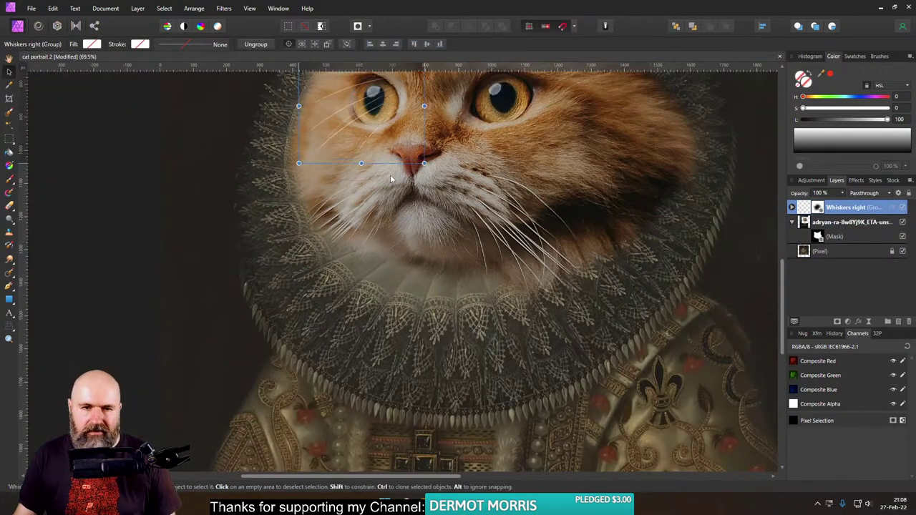
pyautogui.moveTo(390, 175); pyautogui.dragTo(342, 237)
pyautogui.scroll(5, 341, 235)
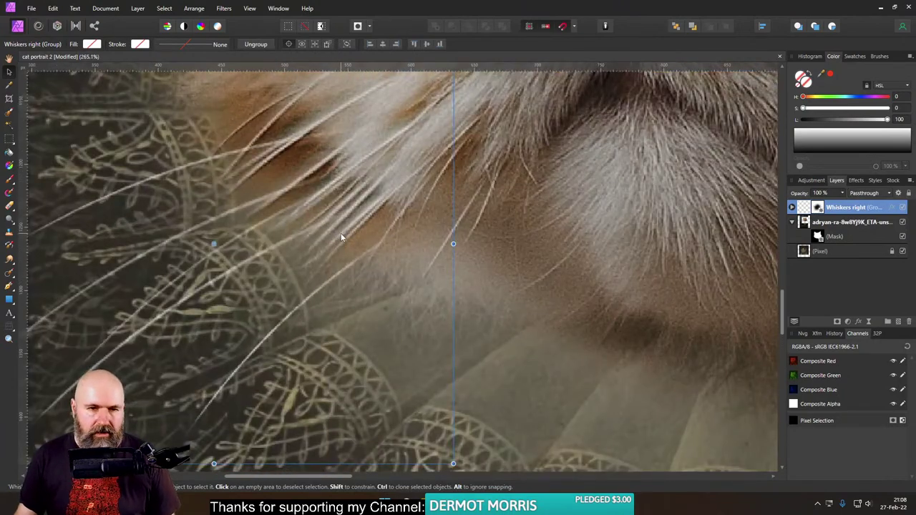
pyautogui.click(791, 208)
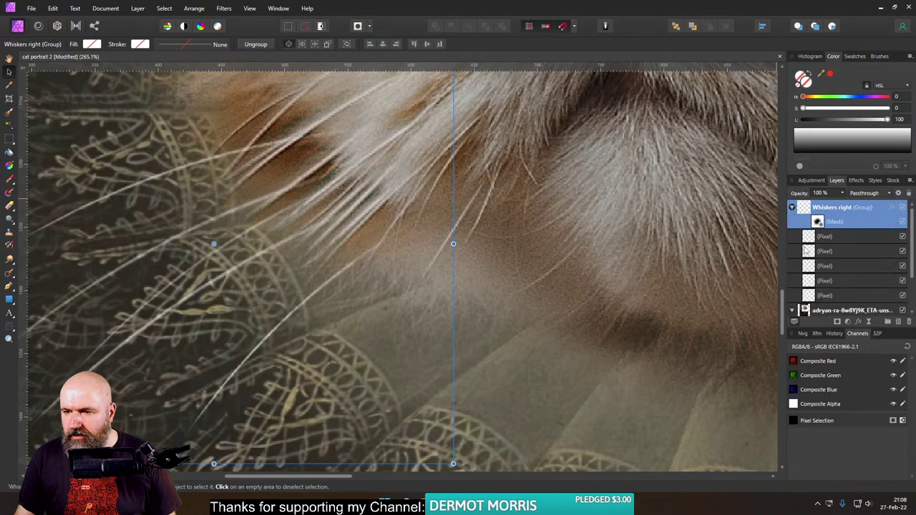
# Step: Rotate and reposition the first whisker strand over the ruff
pyautogui.click(795, 237)
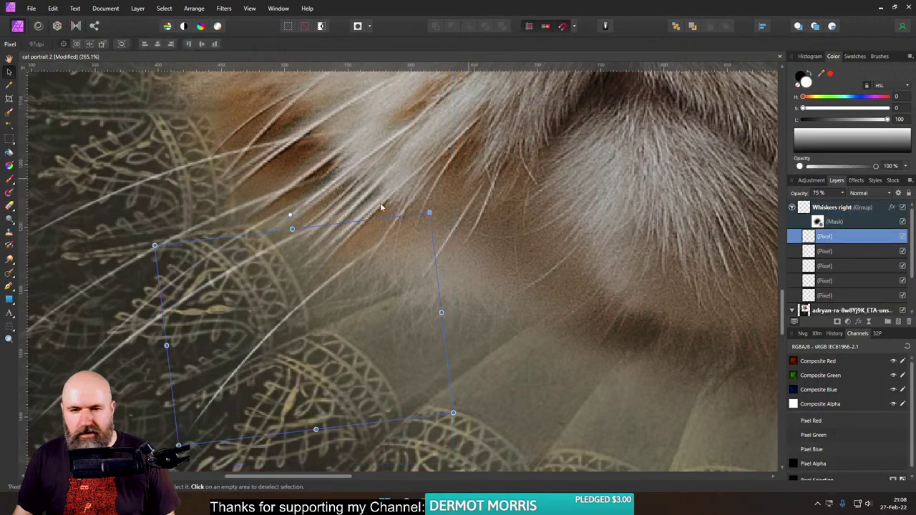
pyautogui.moveTo(291, 217); pyautogui.dragTo(333, 277)
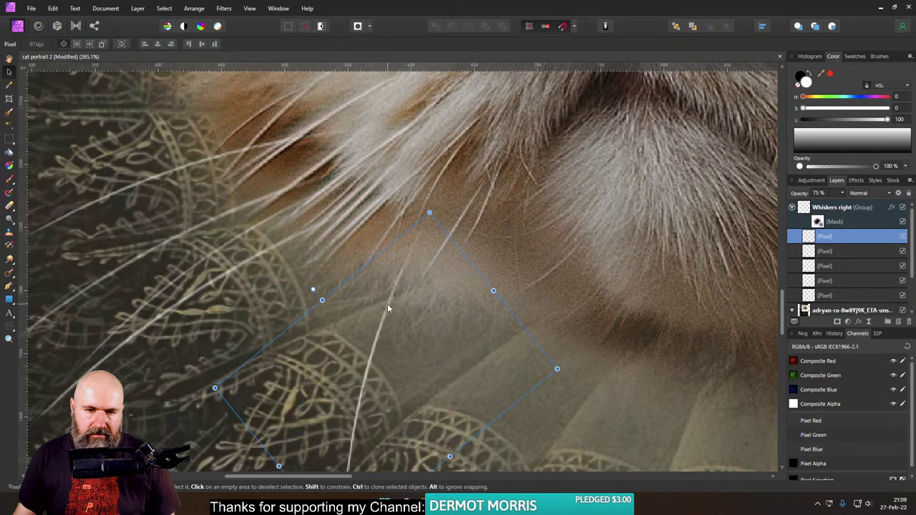
pyautogui.moveTo(387, 303); pyautogui.dragTo(337, 270)
pyautogui.moveTo(265, 255); pyautogui.dragTo(244, 210)
pyautogui.moveTo(318, 242); pyautogui.dragTo(329, 250)
pyautogui.moveTo(255, 217); pyautogui.dragTo(265, 200)
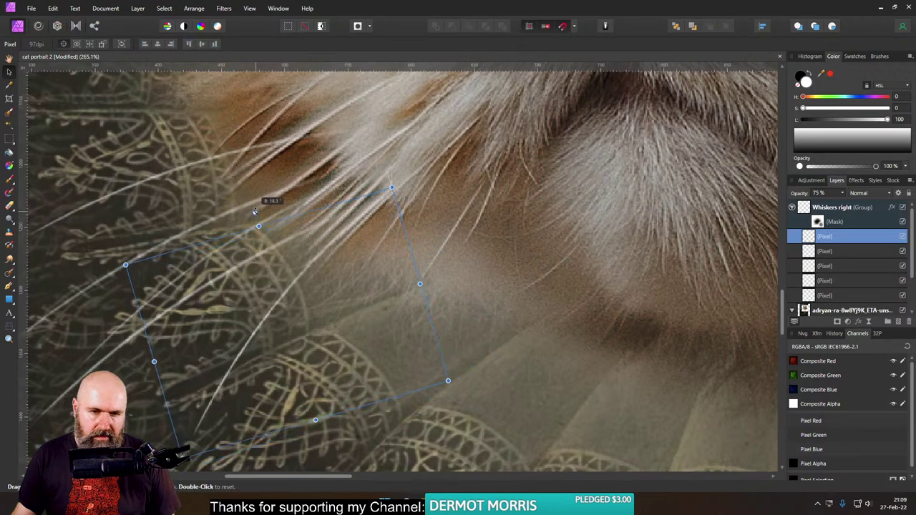
# Step: Tilt the second whisker strand about 6° and move it up and left
pyautogui.click(808, 250)
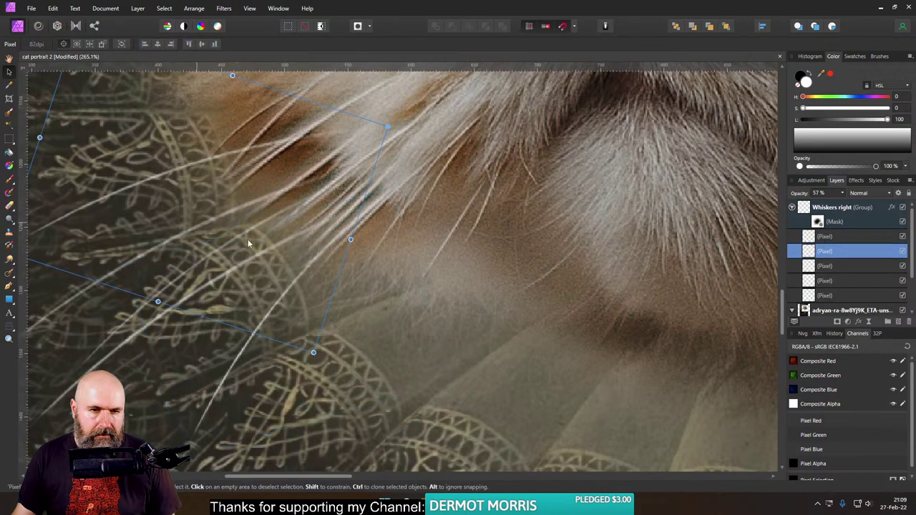
pyautogui.scroll(-4, 362, 301)
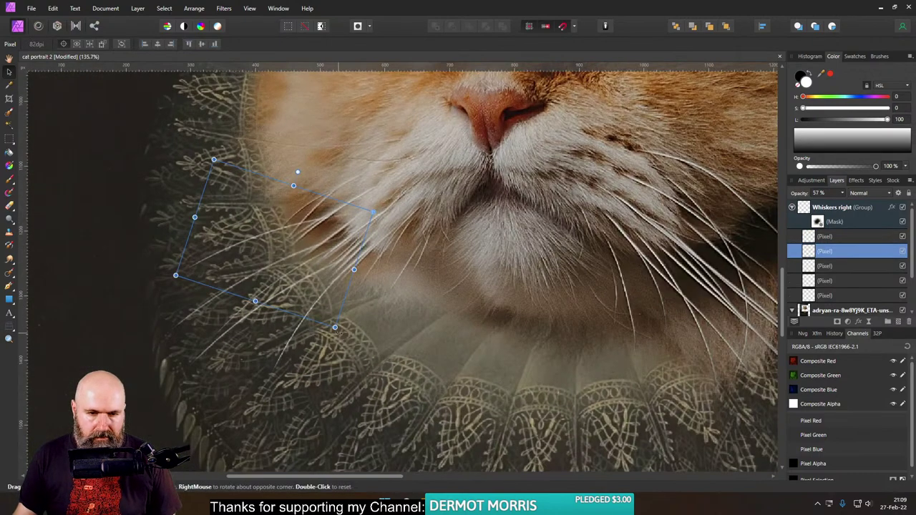
pyautogui.moveTo(340, 325); pyautogui.dragTo(389, 318)
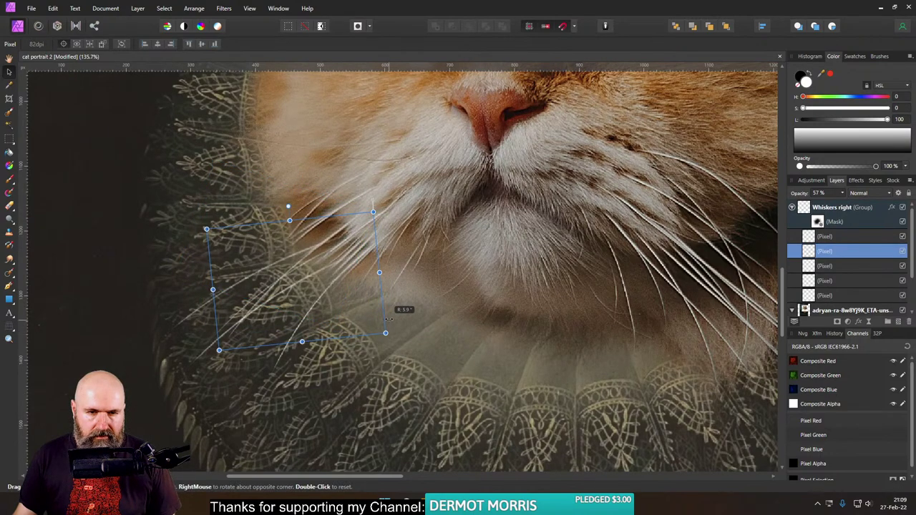
pyautogui.moveTo(359, 271); pyautogui.dragTo(344, 261)
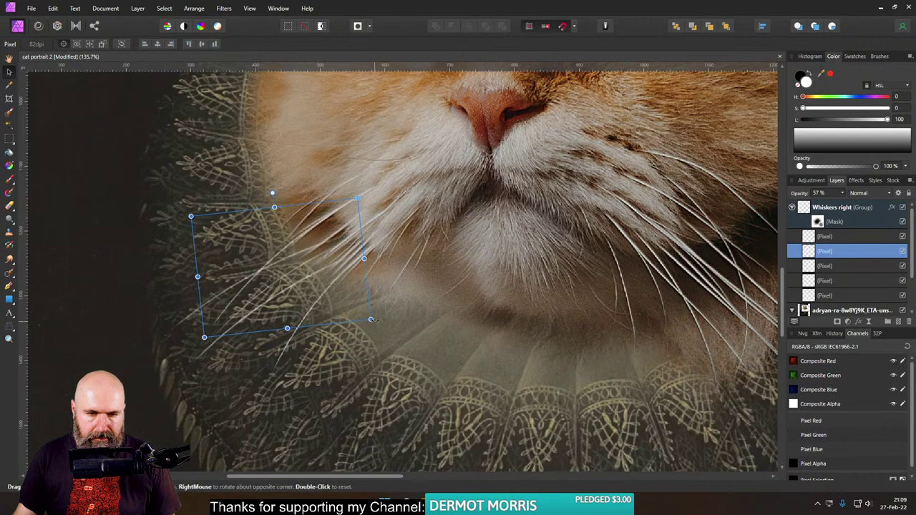
pyautogui.moveTo(371, 320); pyautogui.dragTo(375, 319)
# Step: Rotate the fourth whisker strand about 17°
pyautogui.click(809, 265)
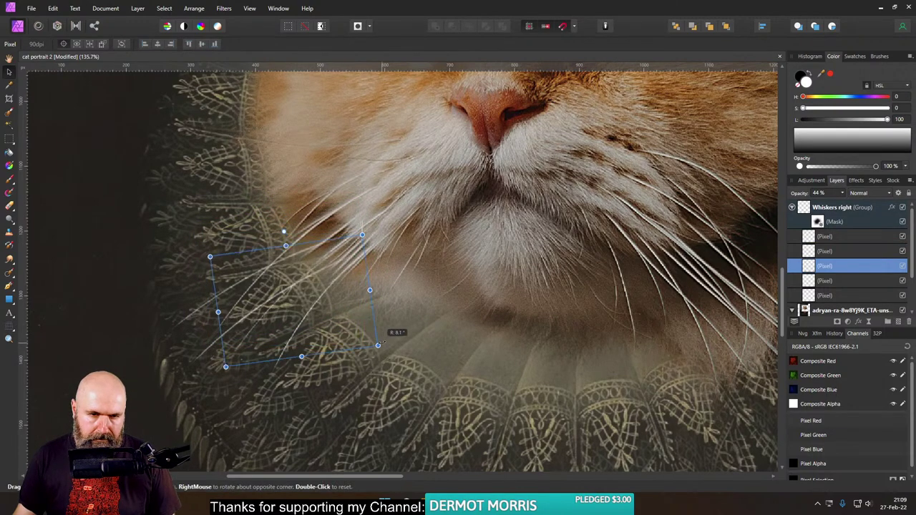
pyautogui.scroll(3, 327, 295)
pyautogui.scroll(3, 327, 293)
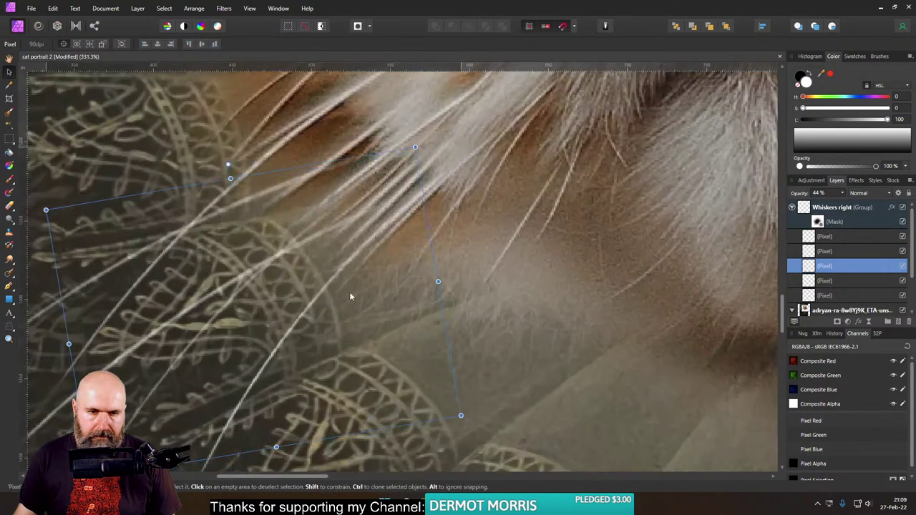
pyautogui.click(815, 278)
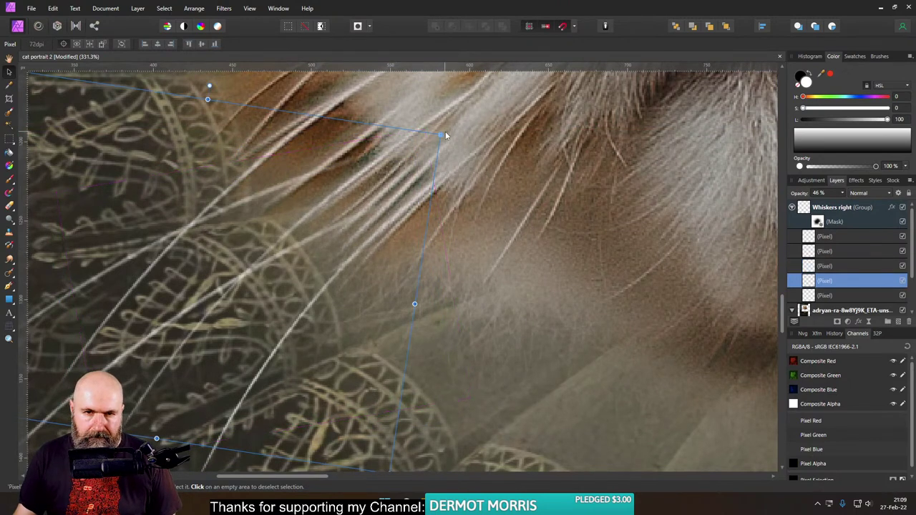
pyautogui.moveTo(210, 86); pyautogui.dragTo(245, 190)
# Step: Rotate and shift the fifth whisker strand, settling it nearly upright
pyautogui.click(816, 297)
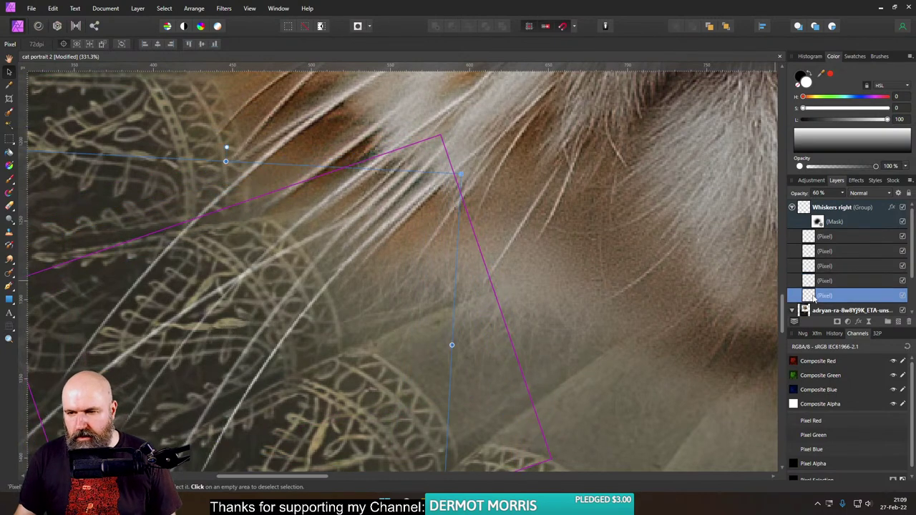
pyautogui.moveTo(226, 151); pyautogui.dragTo(294, 239)
pyautogui.moveTo(308, 207); pyautogui.dragTo(297, 201)
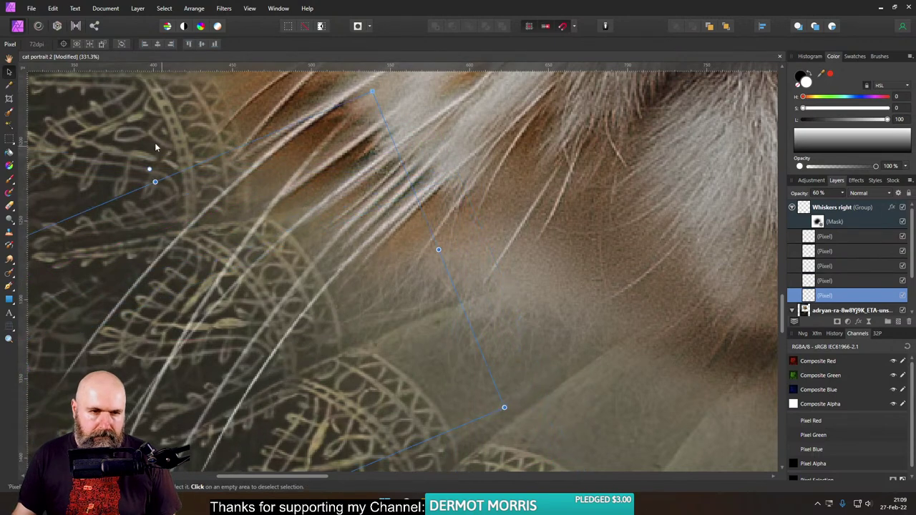
pyautogui.moveTo(150, 169); pyautogui.dragTo(172, 143)
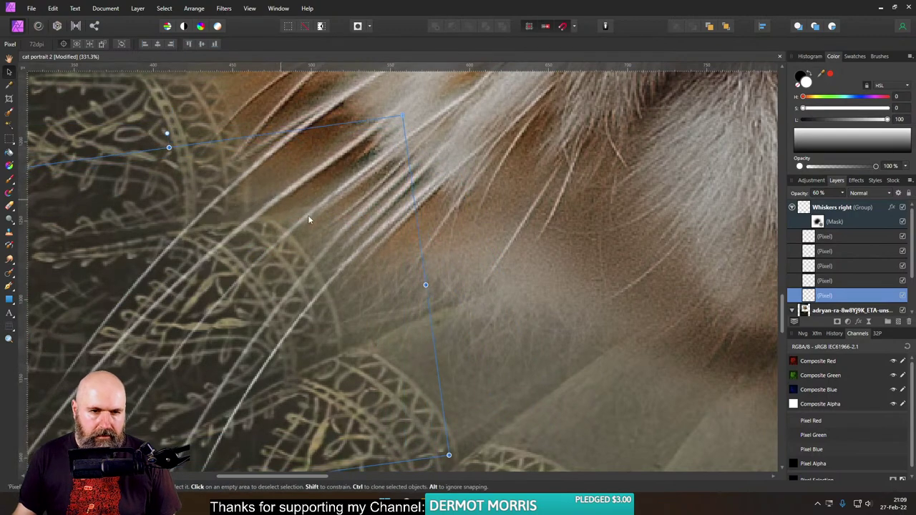
pyautogui.scroll(-3, 398, 255)
pyautogui.scroll(-2, 399, 253)
pyautogui.scroll(-3, 595, 273)
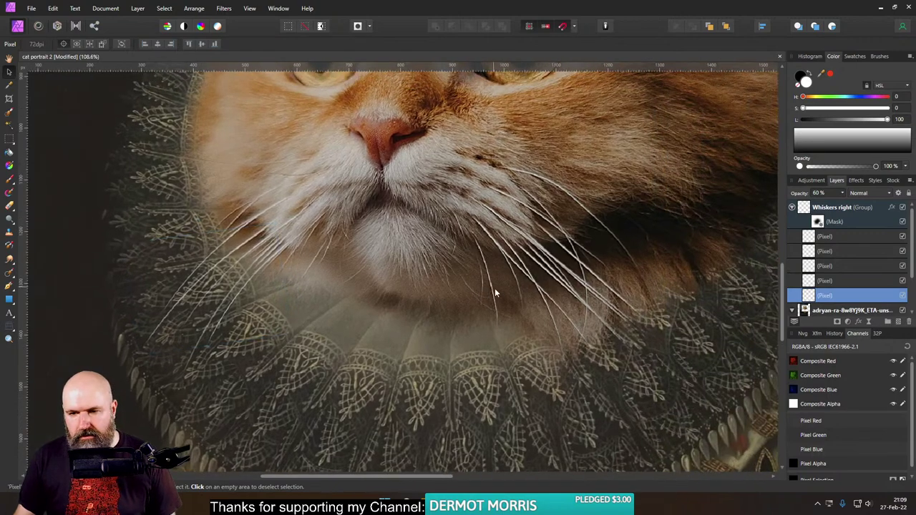
pyautogui.click(158, 306)
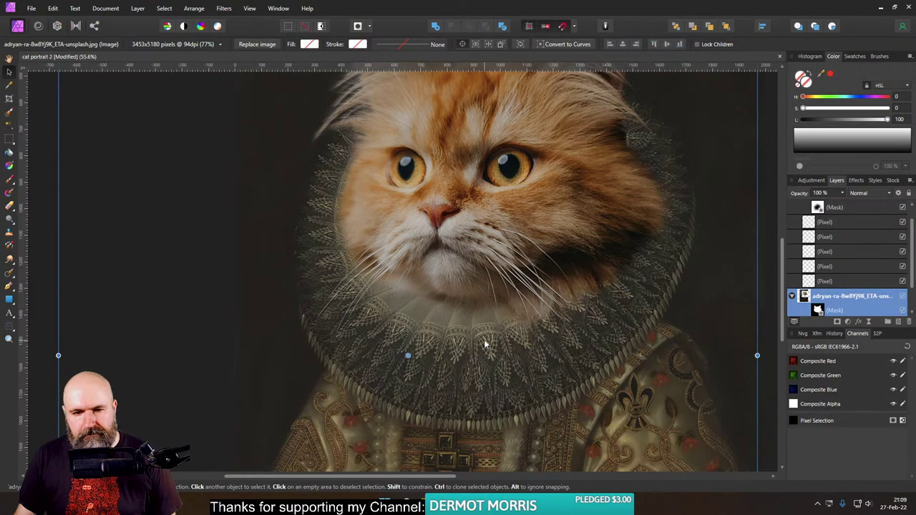
# Step: Duplicate the third and top whisker strand layers and fade one to 38% opacity
pyautogui.scroll(-3, 481, 307)
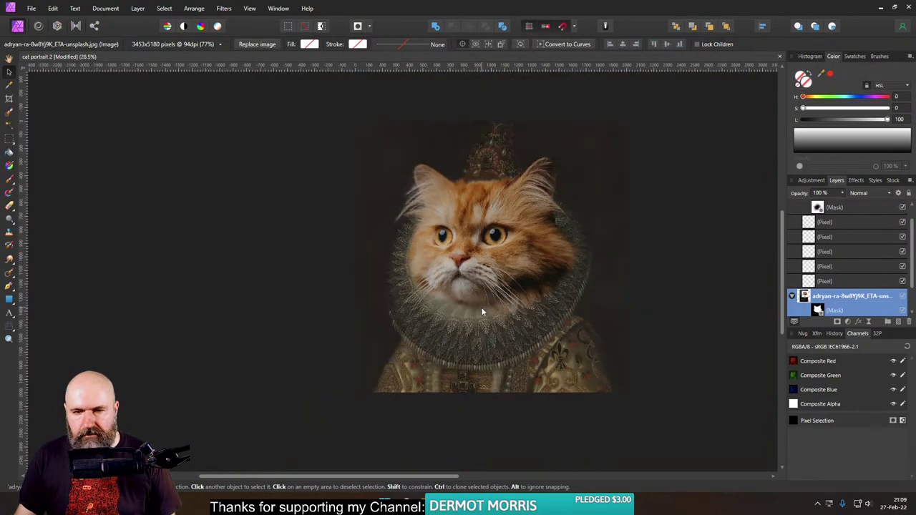
pyautogui.scroll(5, 485, 304)
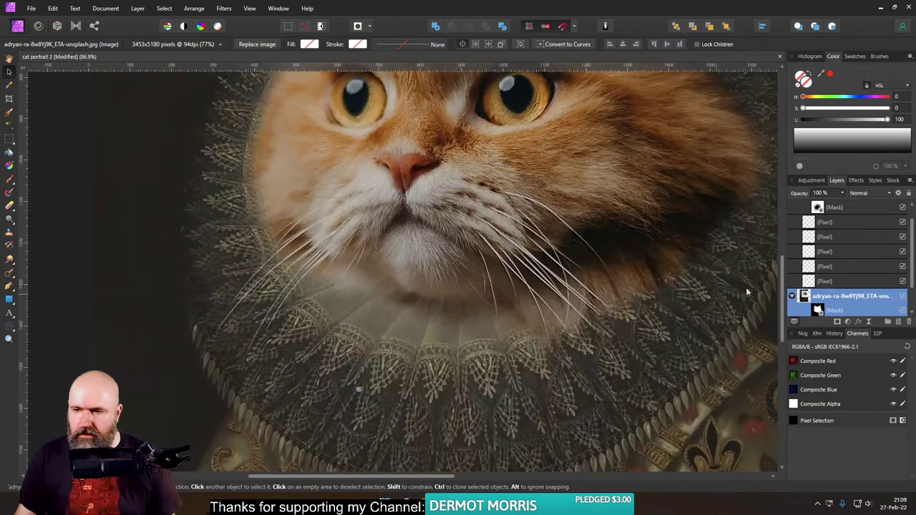
pyautogui.click(812, 252)
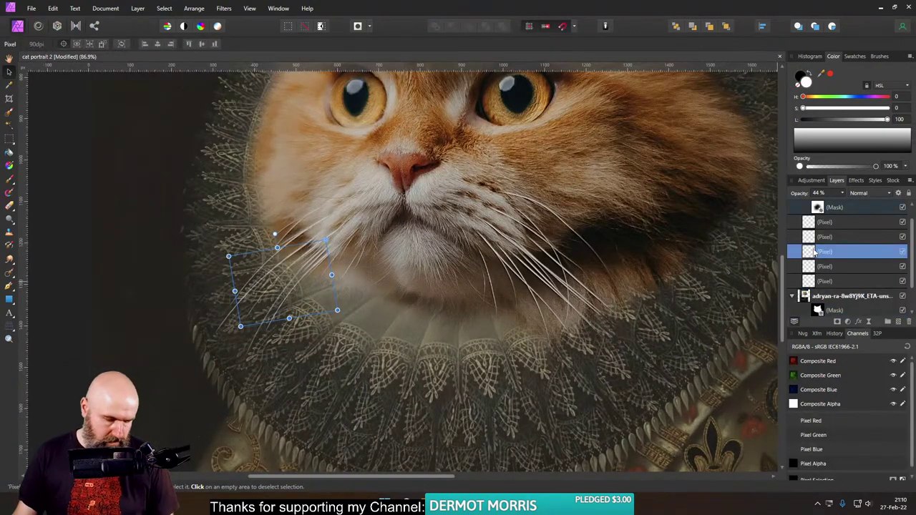
pyautogui.hotkey('ctrl', 'j')
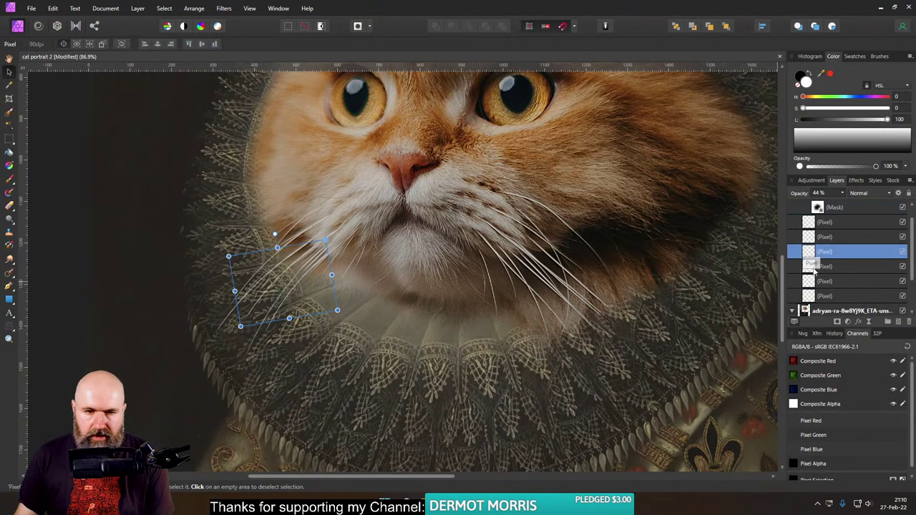
pyautogui.click(810, 223)
pyautogui.hotkey('ctrl', 'j')
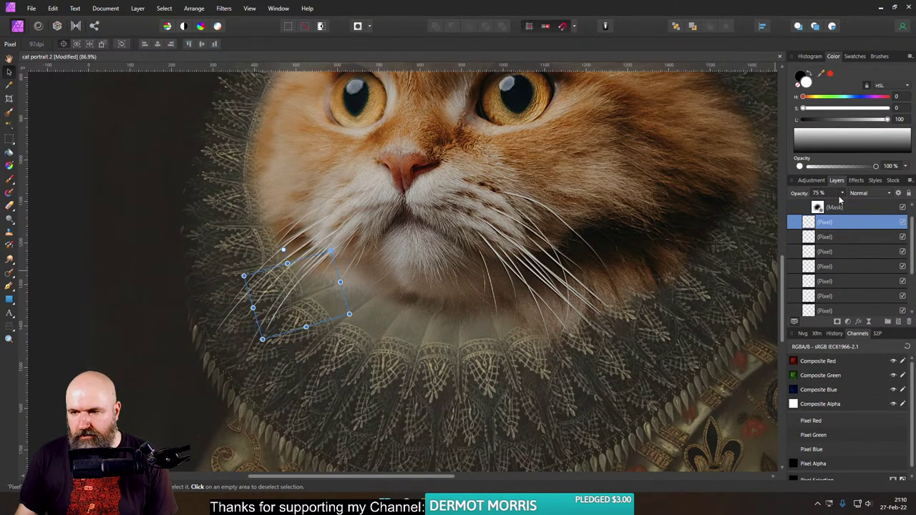
pyautogui.click(843, 194)
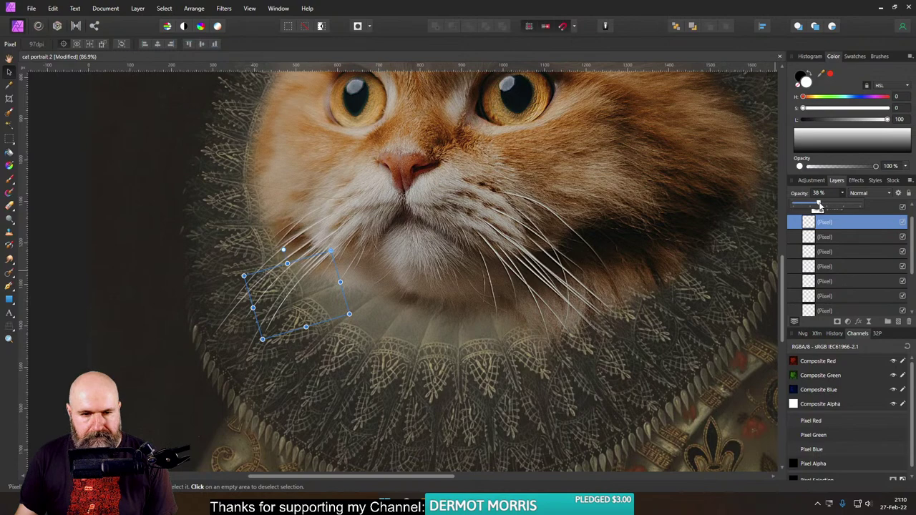
# Step: Select the locked background layer and bring up the list of adjustment types
pyautogui.click(132, 262)
pyautogui.scroll(-5, 229, 302)
pyautogui.moveTo(229, 302); pyautogui.dragTo(330, 306)
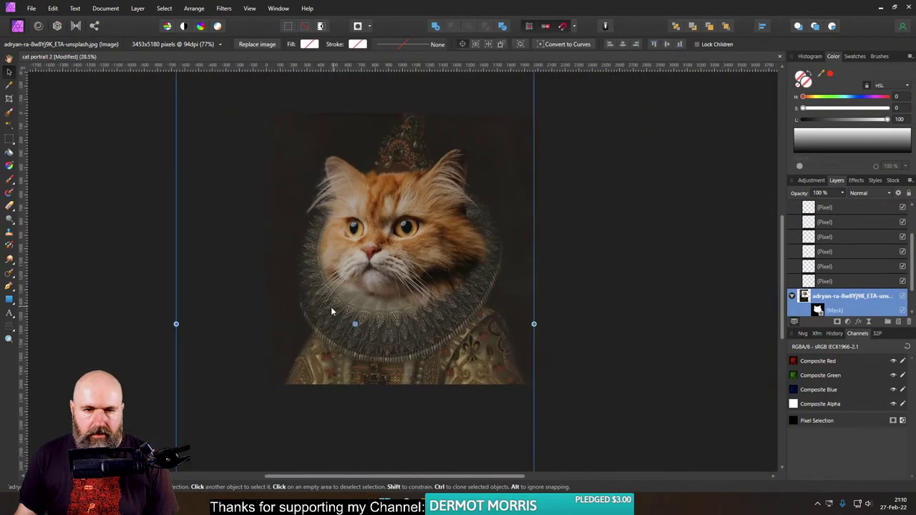
pyautogui.scroll(-2, 851, 270)
pyautogui.click(809, 299)
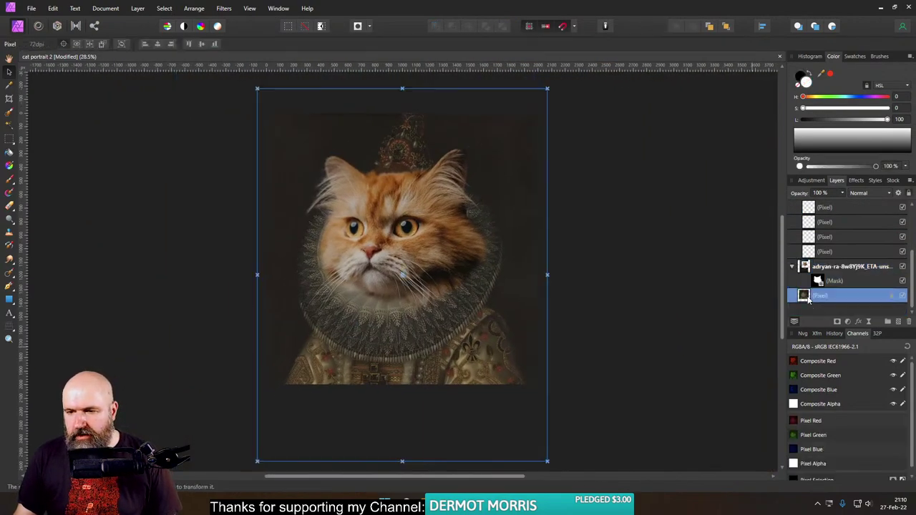
pyautogui.click(847, 322)
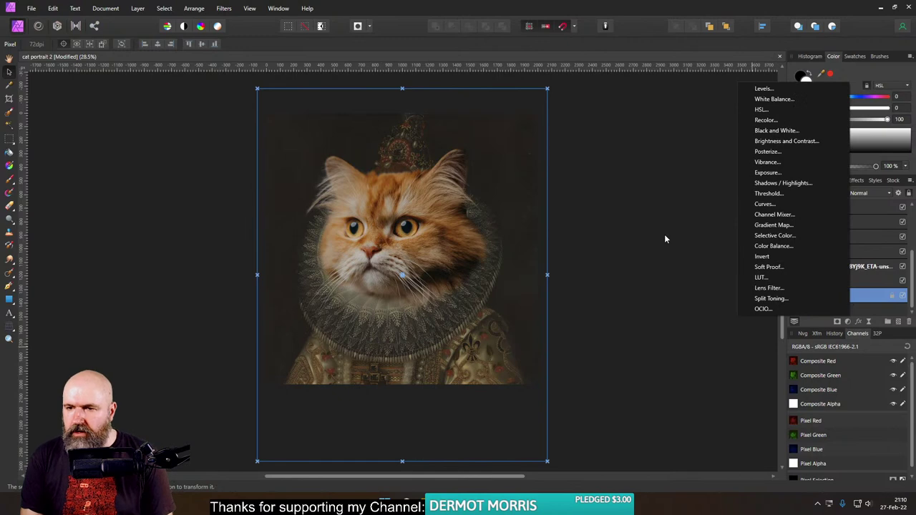
# Step: Add a Curves adjustment and bend the Master curve into a gentle S, lifting midtones
pyautogui.click(764, 204)
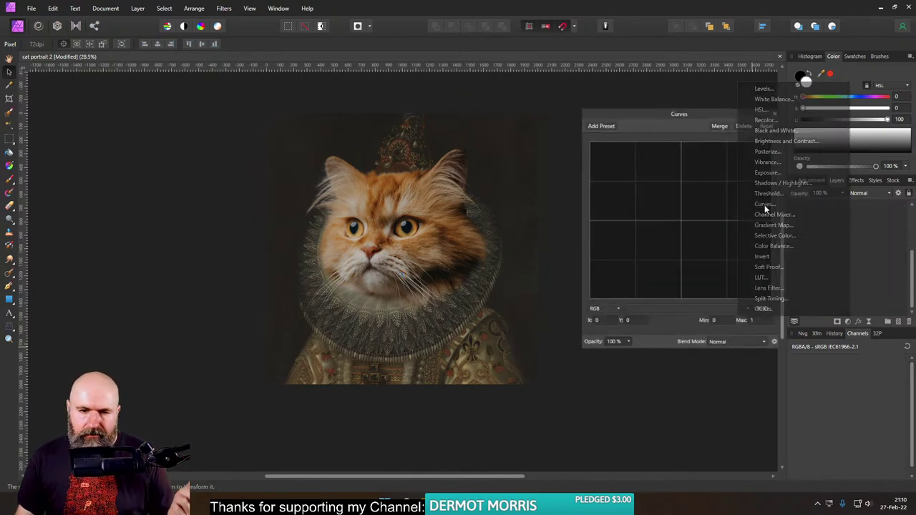
pyautogui.moveTo(726, 183); pyautogui.dragTo(714, 172)
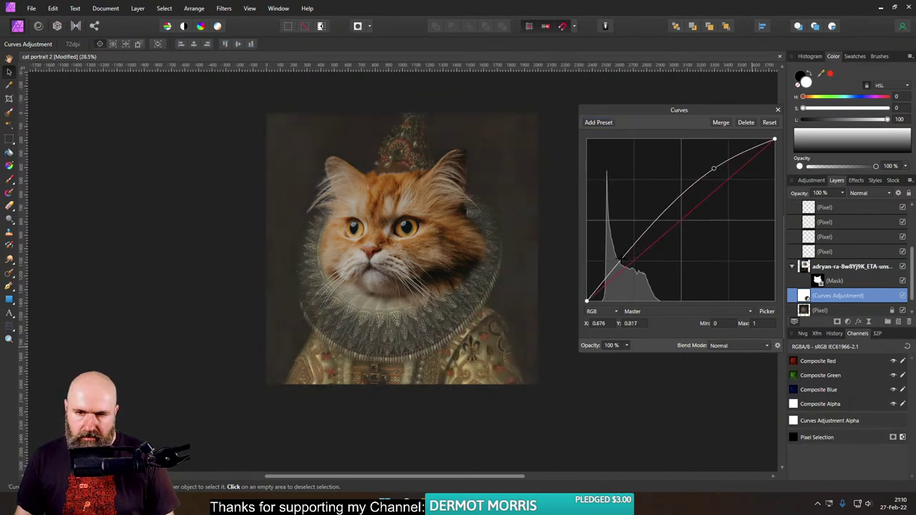
pyautogui.moveTo(621, 264); pyautogui.dragTo(625, 273)
pyautogui.click(713, 168)
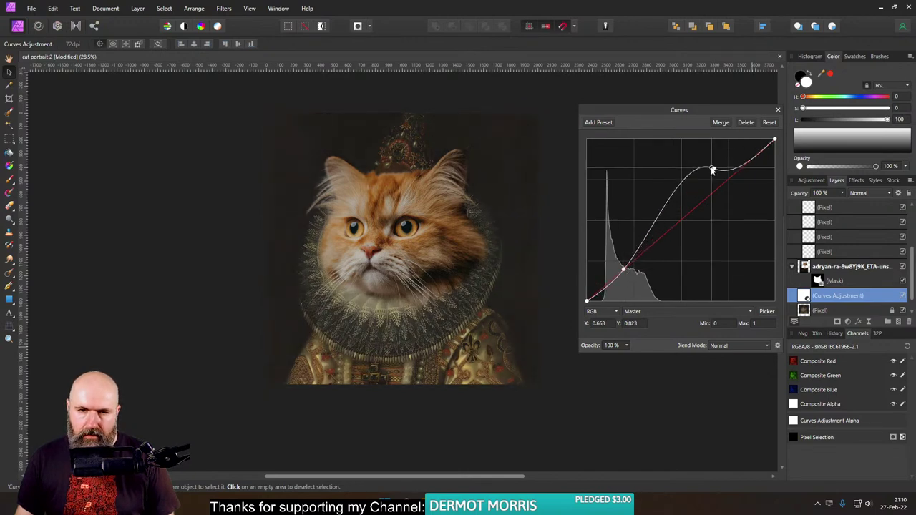
pyautogui.moveTo(712, 166)
pyautogui.mouseDown()
pyautogui.moveTo(699, 168)
pyautogui.moveTo(700, 178)
pyautogui.moveTo(719, 178)
pyautogui.moveTo(699, 187)
pyautogui.moveTo(722, 176)
pyautogui.mouseUp()
# Step: Close the Curves settings and target the cat head layer's mask with the Paint Brush
pyautogui.click(778, 112)
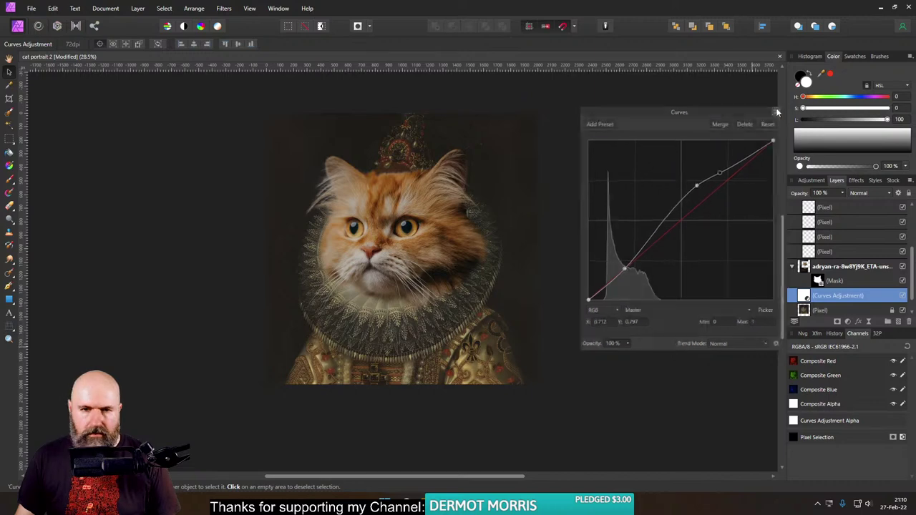
pyautogui.scroll(5, 380, 177)
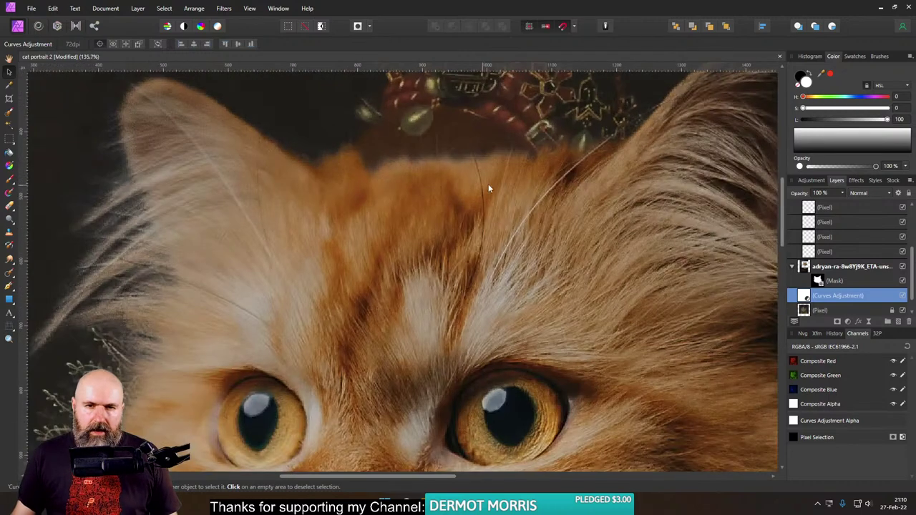
pyautogui.scroll(-2, 616, 293)
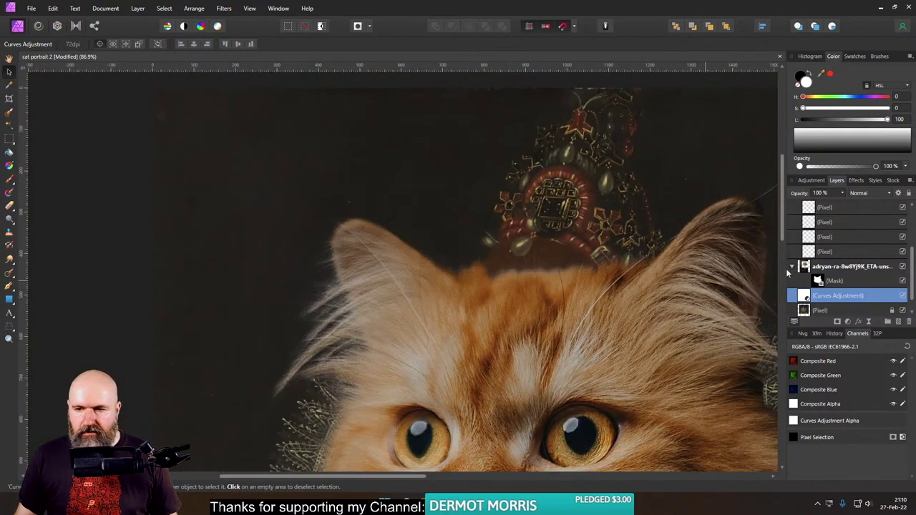
pyautogui.click(819, 282)
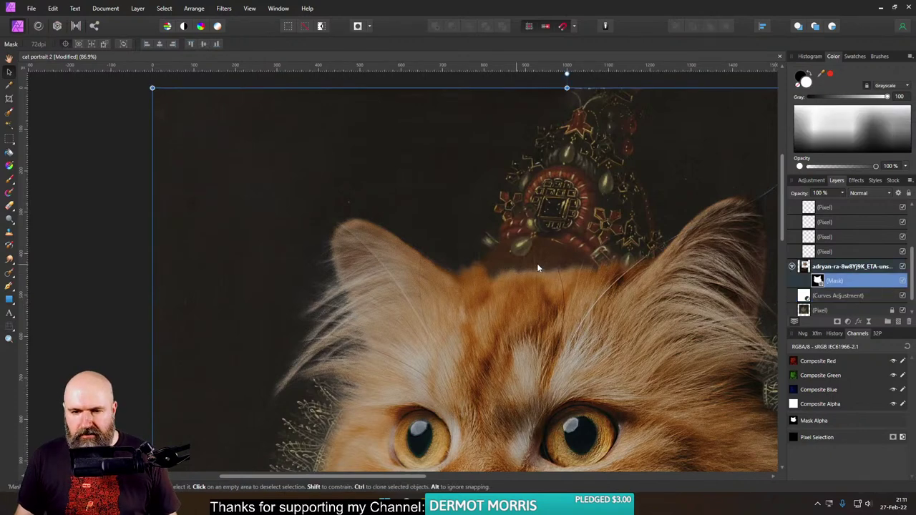
pyautogui.click(10, 178)
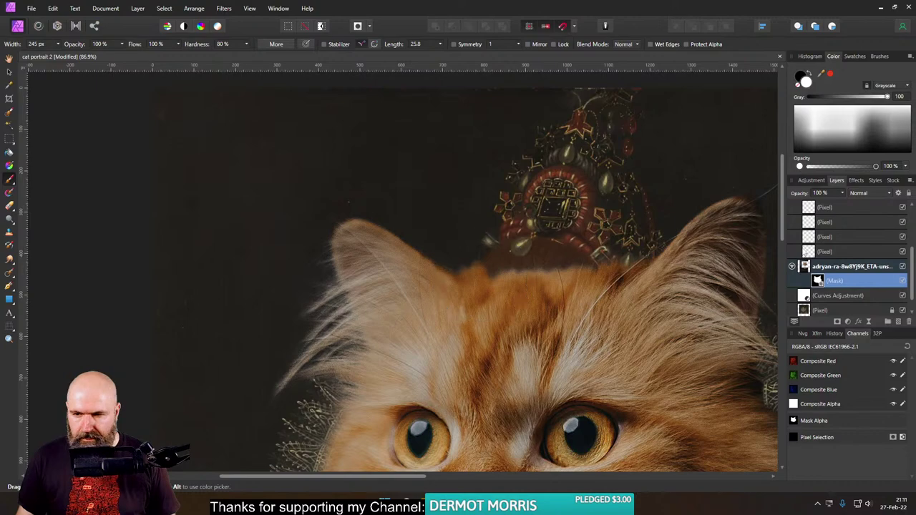
pyautogui.scroll(3, 526, 300)
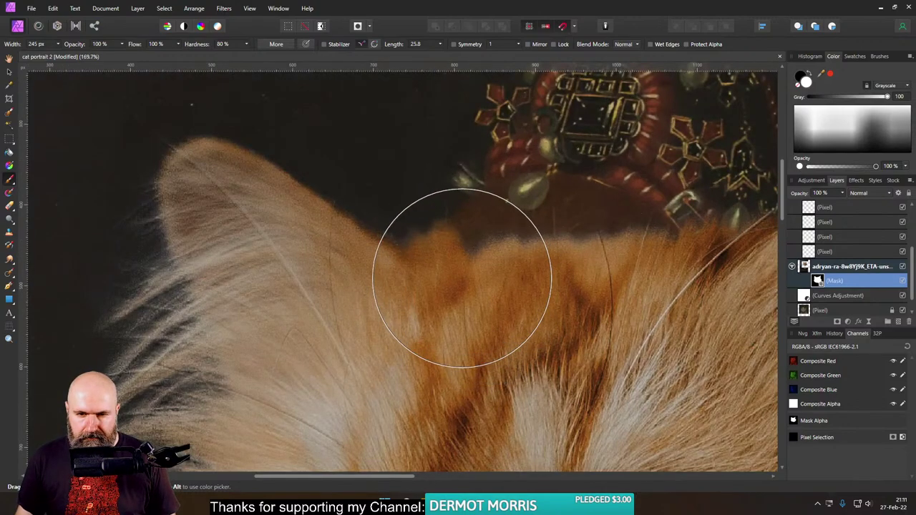
pyautogui.hscroll(2, 501, 272)
pyautogui.moveTo(614, 259)
pyautogui.mouseDown()
pyautogui.moveTo(516, 282)
pyautogui.moveTo(483, 266)
pyautogui.moveTo(366, 263)
pyautogui.moveTo(511, 262)
pyautogui.mouseUp()
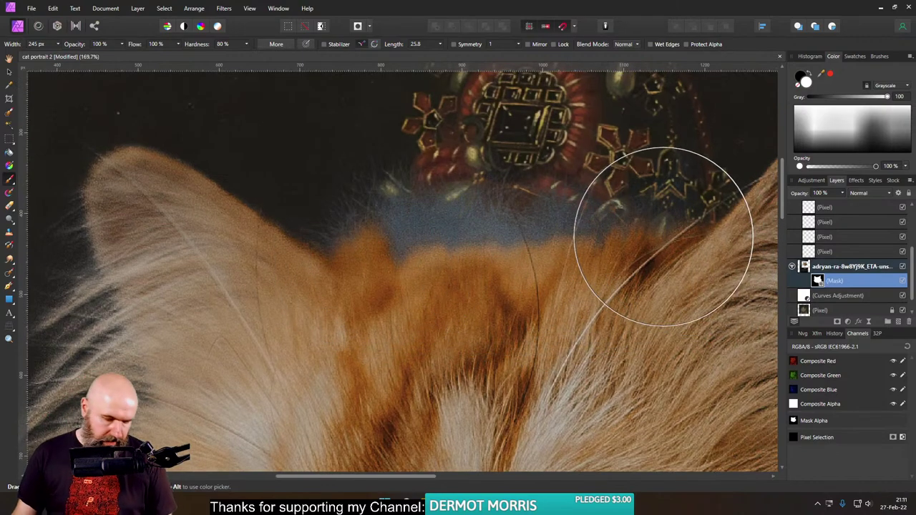
pyautogui.hotkey('ctrl', 'z')
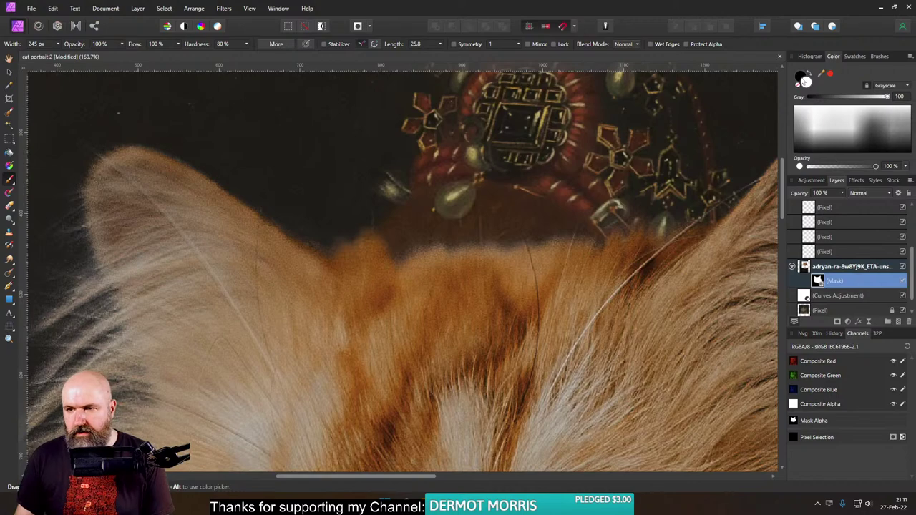
# Step: Paint black on the mask to hide fur under the jewels, then white to restore the edge
pyautogui.click(805, 81)
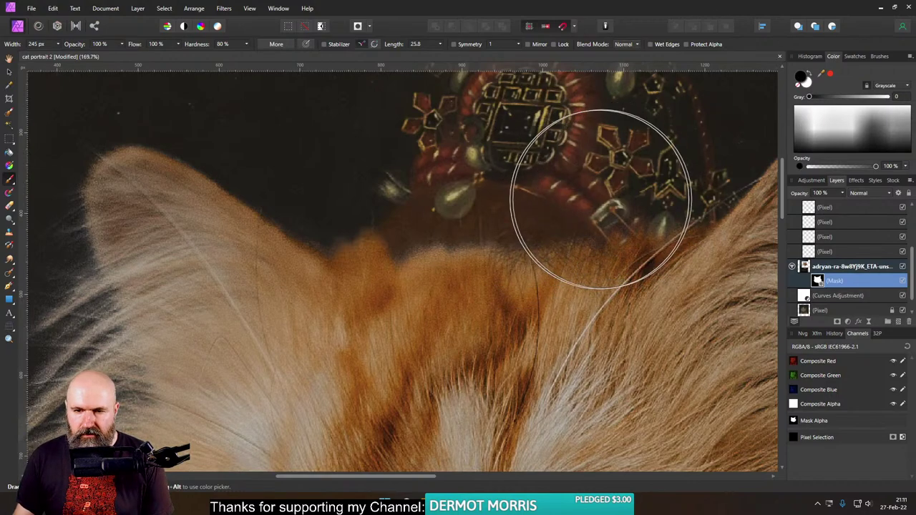
pyautogui.moveTo(600, 199)
pyautogui.mouseDown()
pyautogui.moveTo(419, 205)
pyautogui.moveTo(389, 221)
pyautogui.moveTo(658, 180)
pyautogui.mouseUp()
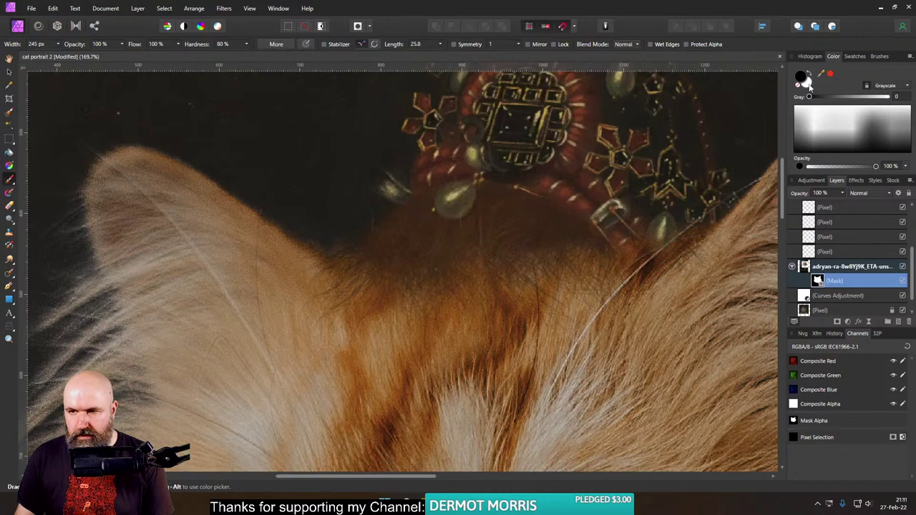
pyautogui.click(807, 81)
pyautogui.moveTo(440, 389)
pyautogui.mouseDown()
pyautogui.moveTo(368, 327)
pyautogui.moveTo(432, 324)
pyautogui.moveTo(393, 311)
pyautogui.moveTo(487, 323)
pyautogui.mouseUp()
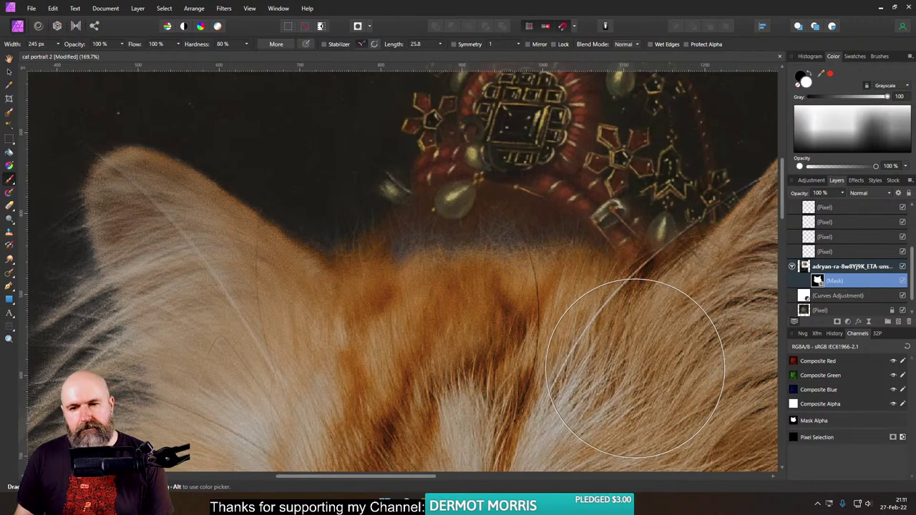
pyautogui.scroll(-5, 610, 337)
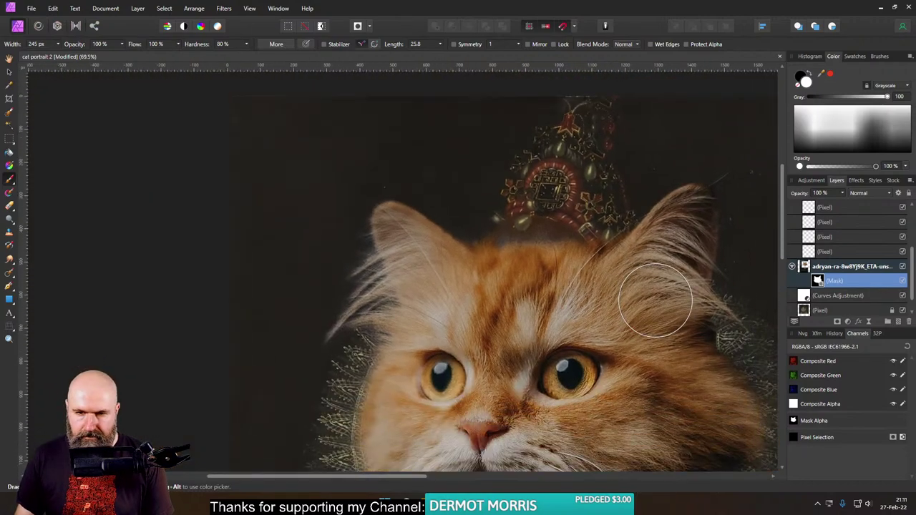
pyautogui.scroll(5, 656, 301)
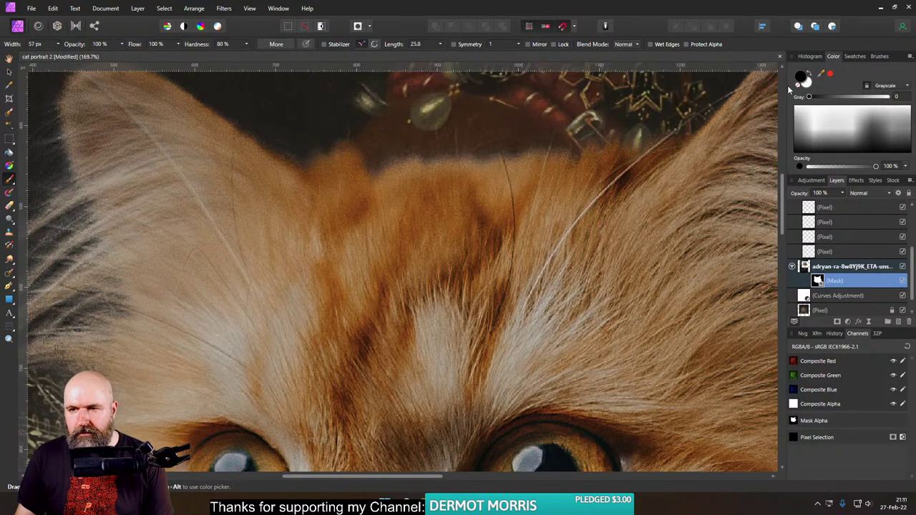
pyautogui.scroll(5, 475, 178)
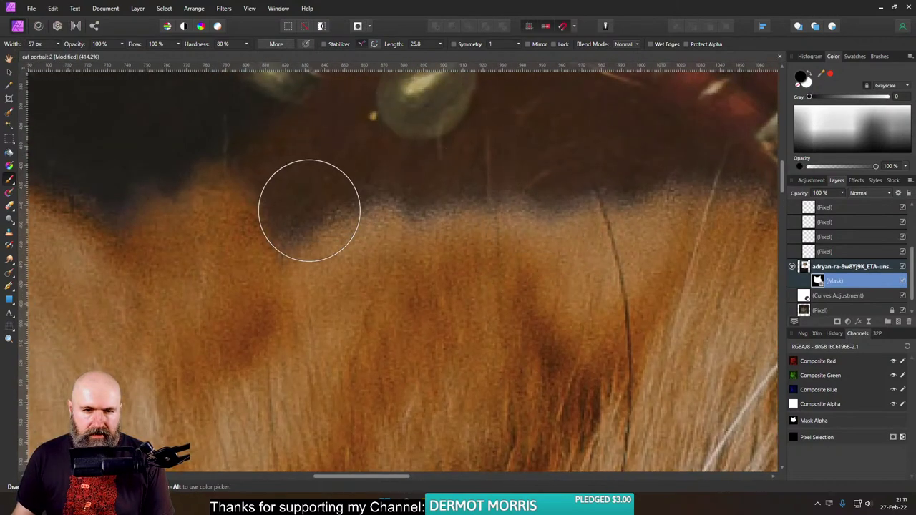
# Step: Mask out more fur edge, restore fur along the dark edge, then select the bottom Pixel layer
pyautogui.moveTo(310, 210)
pyautogui.mouseDown()
pyautogui.moveTo(634, 174)
pyautogui.moveTo(333, 195)
pyautogui.moveTo(315, 223)
pyautogui.moveTo(757, 157)
pyautogui.moveTo(580, 175)
pyautogui.moveTo(449, 177)
pyautogui.moveTo(657, 158)
pyautogui.moveTo(485, 156)
pyautogui.moveTo(589, 159)
pyautogui.moveTo(292, 180)
pyautogui.moveTo(480, 171)
pyautogui.moveTo(434, 193)
pyautogui.moveTo(363, 202)
pyautogui.moveTo(319, 152)
pyautogui.moveTo(373, 194)
pyautogui.moveTo(459, 181)
pyautogui.moveTo(232, 139)
pyautogui.moveTo(189, 194)
pyautogui.moveTo(354, 163)
pyautogui.moveTo(551, 210)
pyautogui.moveTo(262, 191)
pyautogui.moveTo(673, 190)
pyautogui.moveTo(448, 221)
pyautogui.moveTo(691, 180)
pyautogui.moveTo(432, 186)
pyautogui.moveTo(481, 180)
pyautogui.mouseUp()
pyautogui.scroll(-3, 448, 176)
pyautogui.scroll(3, 437, 193)
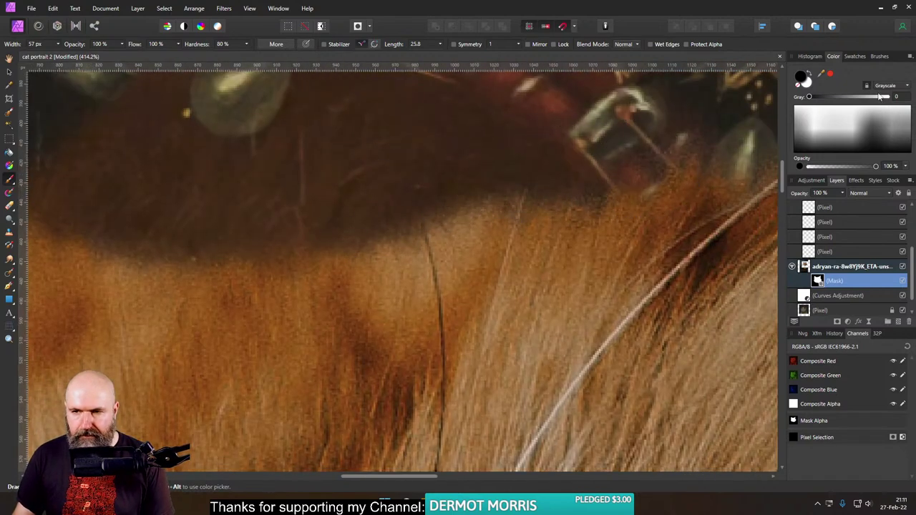
pyautogui.click(806, 86)
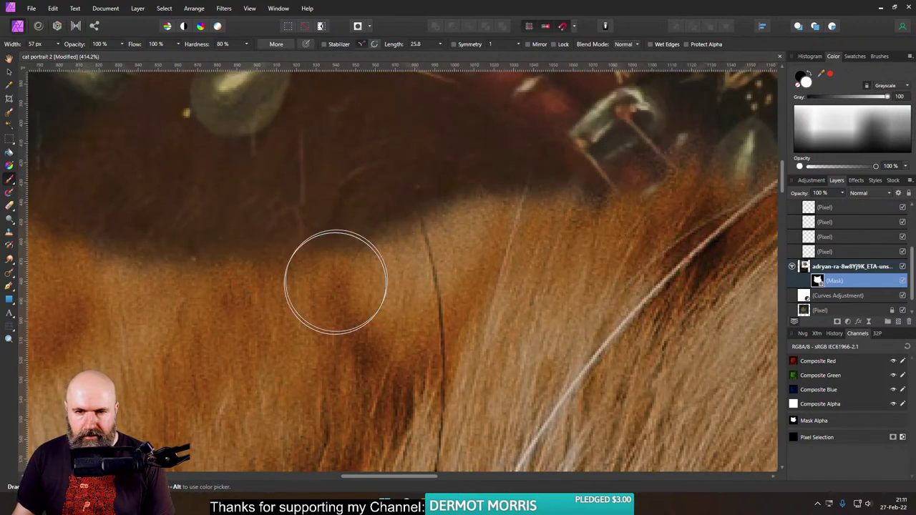
pyautogui.moveTo(131, 290)
pyautogui.mouseDown()
pyautogui.moveTo(517, 260)
pyautogui.moveTo(364, 250)
pyautogui.moveTo(240, 223)
pyautogui.moveTo(703, 213)
pyautogui.moveTo(378, 224)
pyautogui.mouseUp()
pyautogui.press('x')
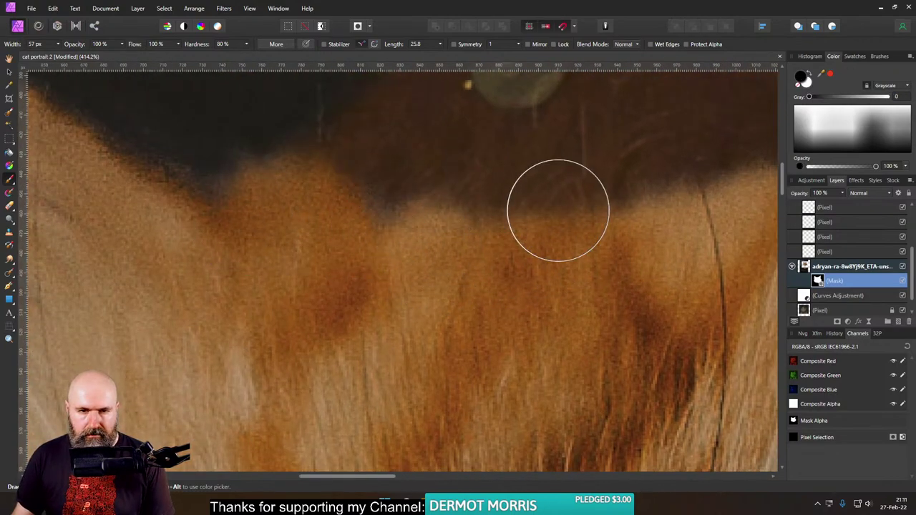
pyautogui.scroll(-5, 642, 275)
pyautogui.scroll(-4, 642, 275)
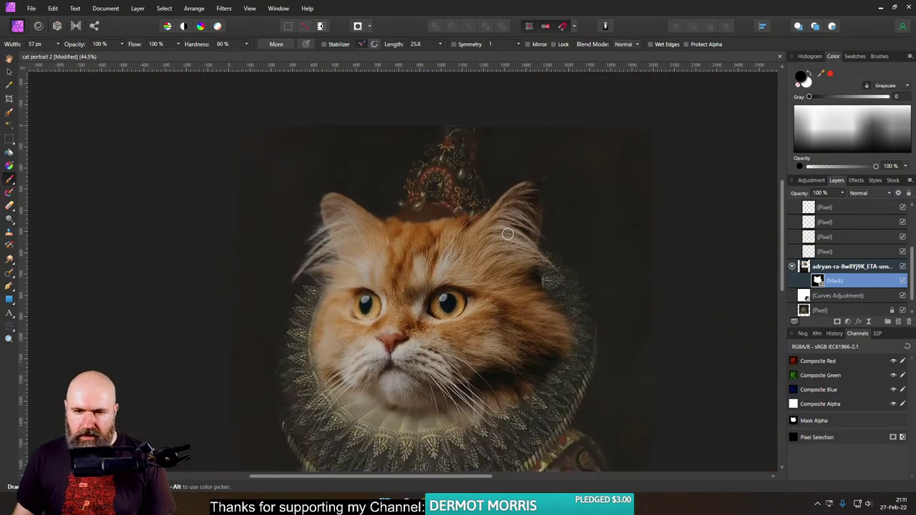
pyautogui.click(810, 314)
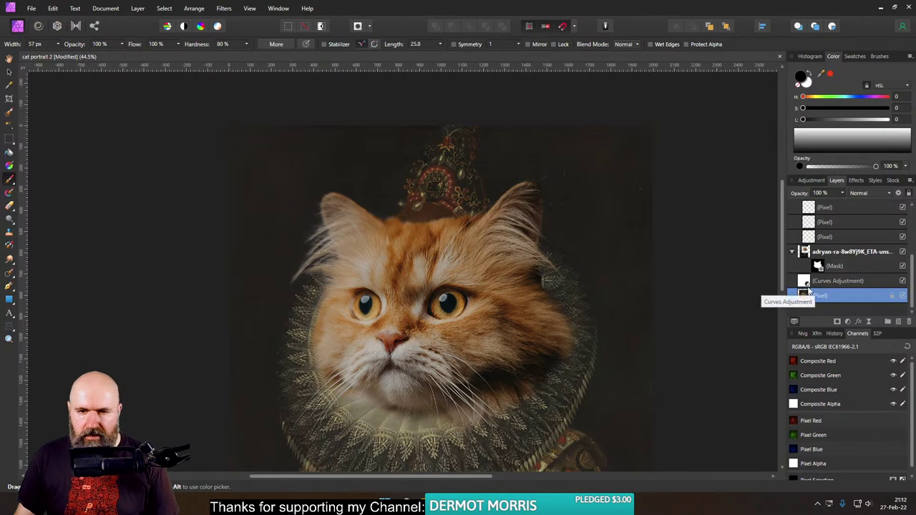
# Step: Add a new blank Pixel layer and set the Clone Brush (Layers Beneath) to 314 px width
pyautogui.click(899, 322)
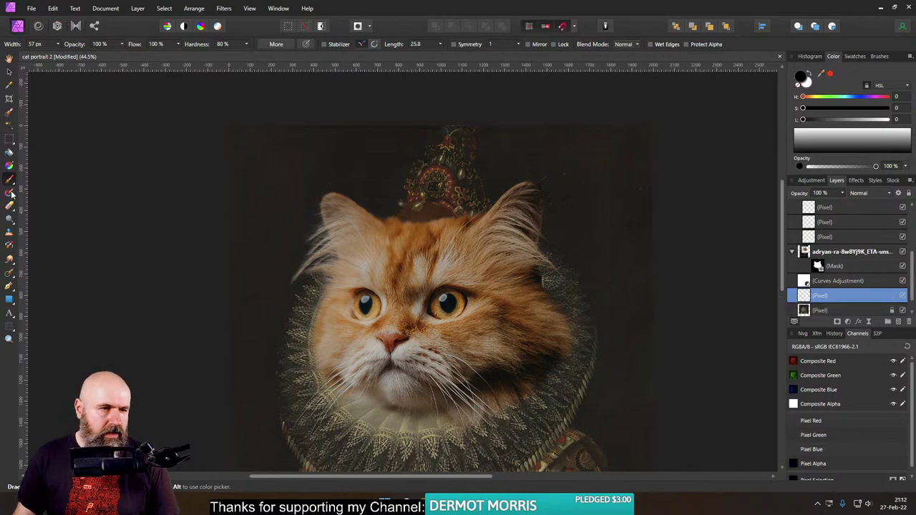
pyautogui.click(10, 233)
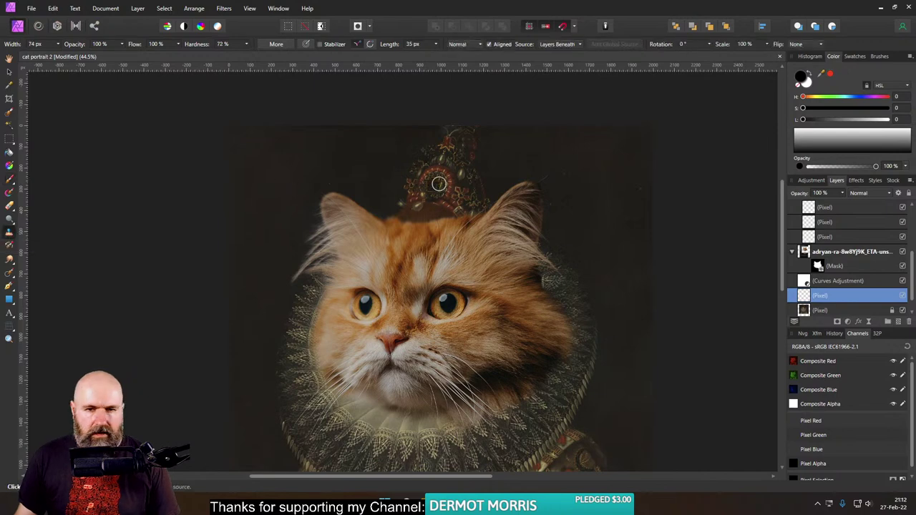
pyautogui.scroll(3, 491, 176)
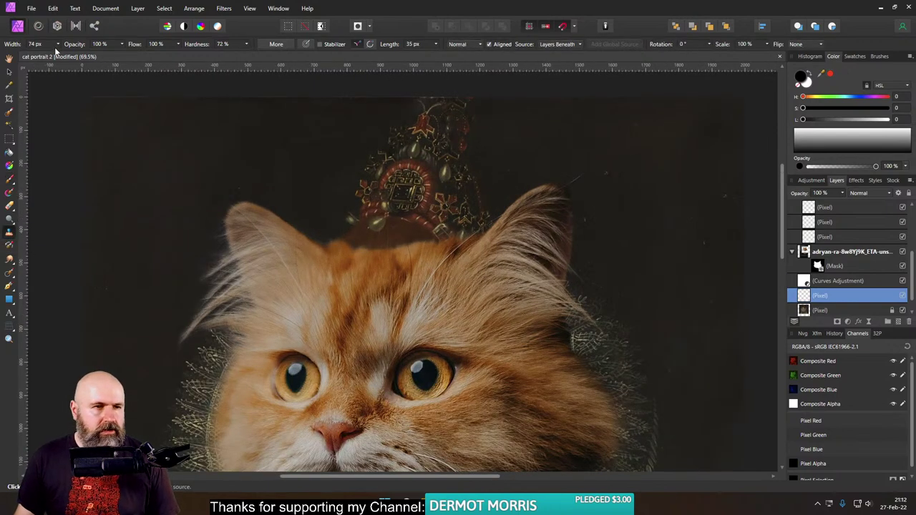
pyautogui.click(57, 46)
pyautogui.moveTo(72, 56); pyautogui.dragTo(78, 56)
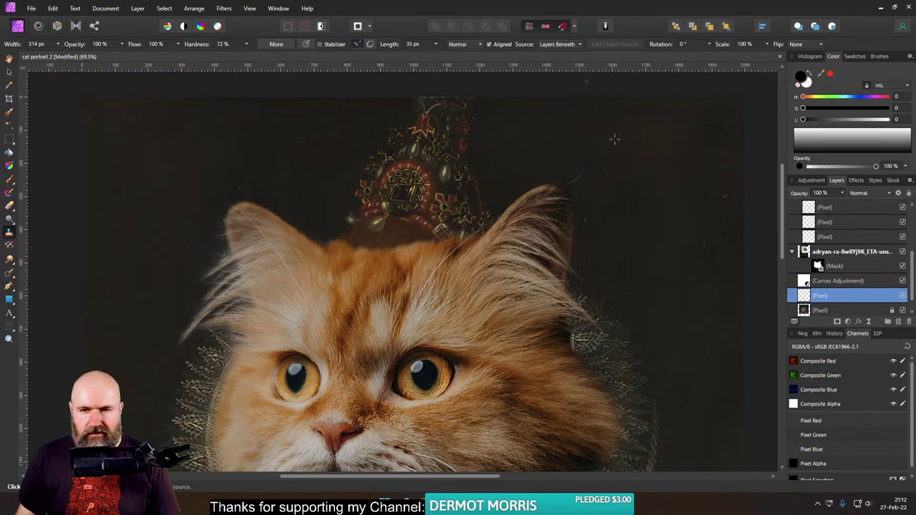
# Step: With 0% hardness, clone dark background over the jewelled brooch above the head
pyautogui.moveTo(429, 187); pyautogui.dragTo(370, 200)
pyautogui.hotkey('ctrl', 'z')
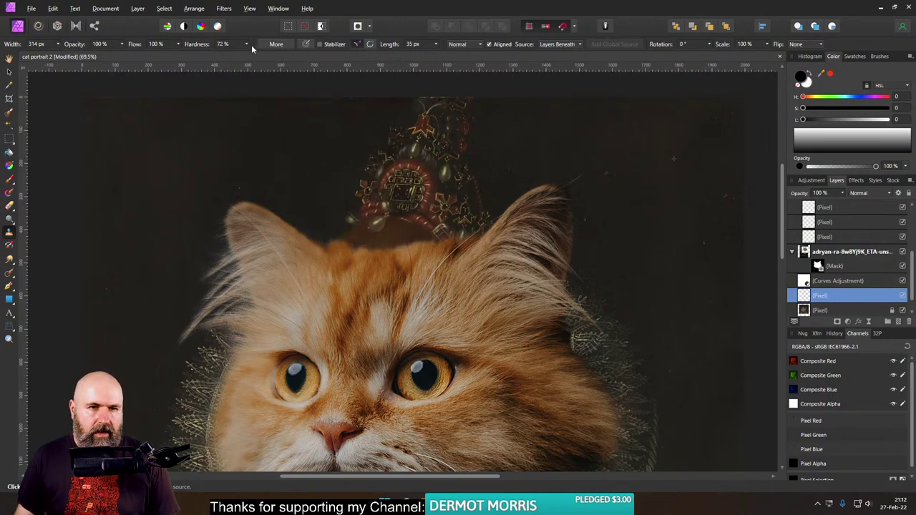
pyautogui.click(247, 45)
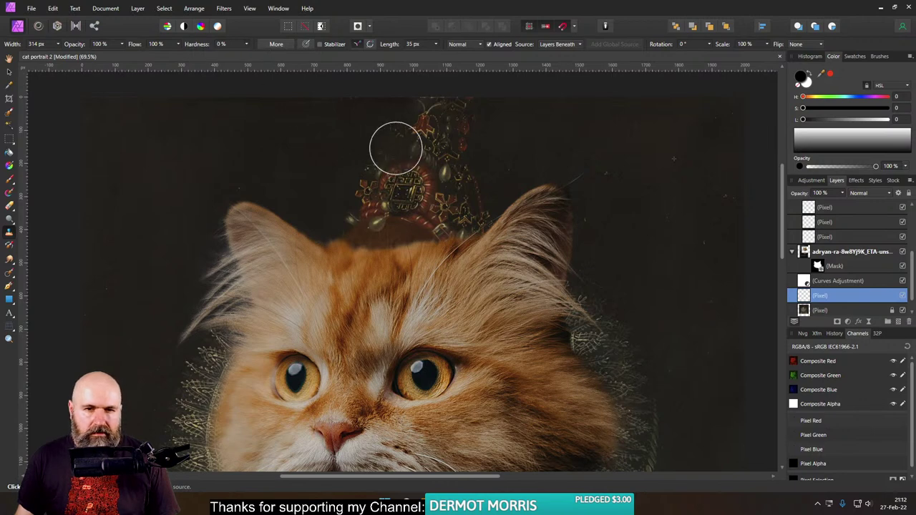
pyautogui.moveTo(516, 169)
pyautogui.mouseDown()
pyautogui.moveTo(443, 154)
pyautogui.moveTo(454, 117)
pyautogui.moveTo(408, 115)
pyautogui.moveTo(472, 173)
pyautogui.moveTo(469, 212)
pyautogui.moveTo(356, 226)
pyautogui.moveTo(379, 164)
pyautogui.mouseUp()
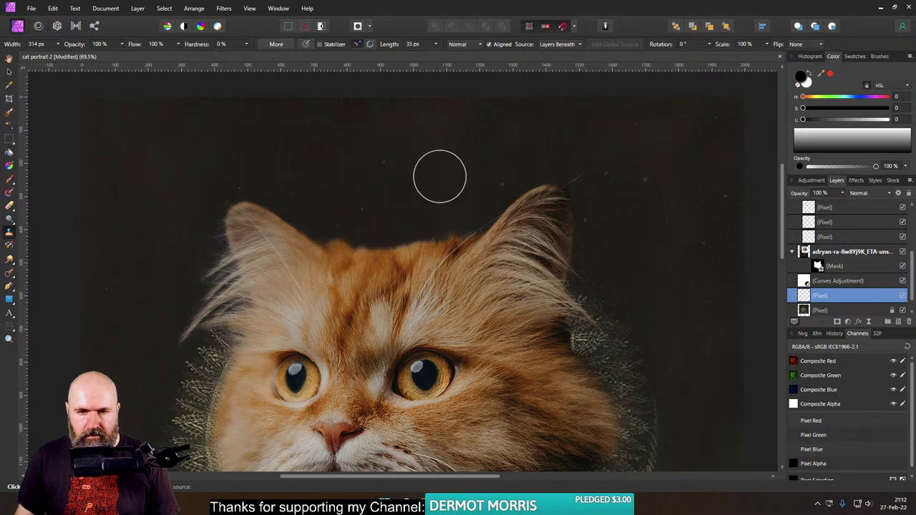
pyautogui.scroll(-5, 559, 197)
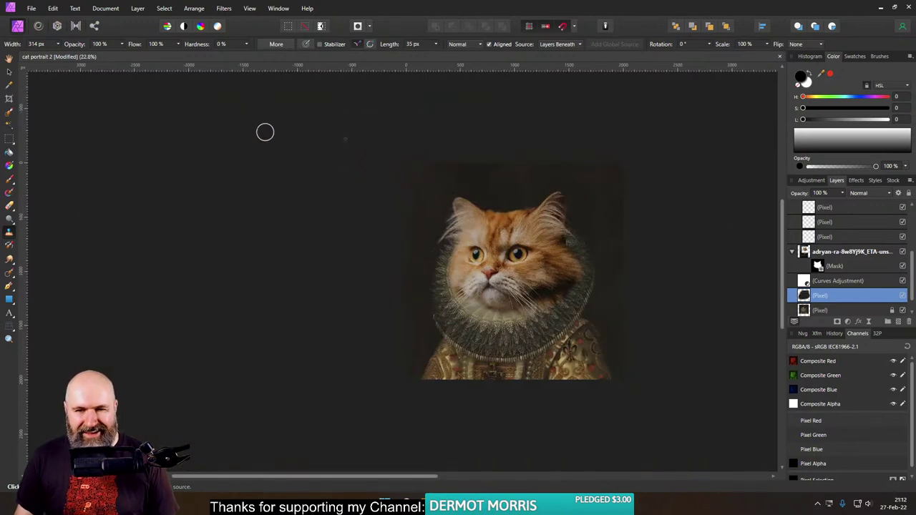
pyautogui.click(9, 71)
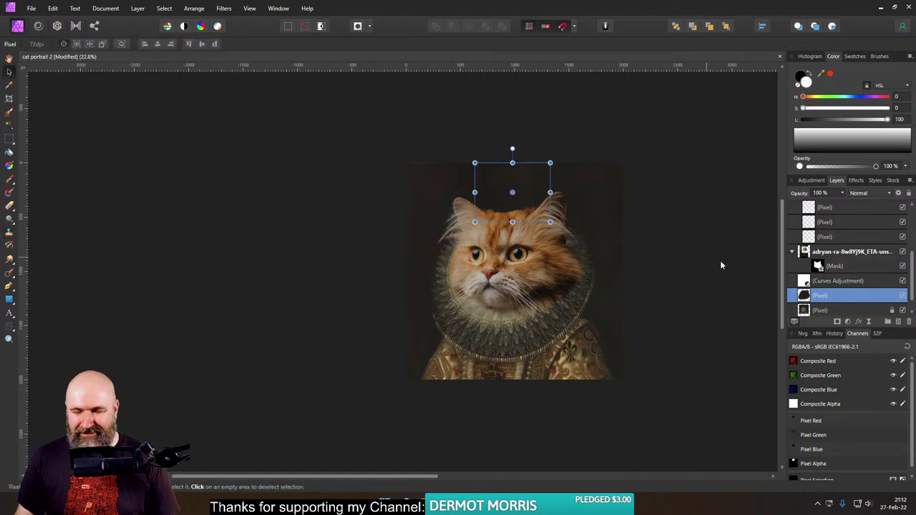
# Step: Group the five layers from Whiskers right down to the bottom pixel layer
pyautogui.click(207, 210)
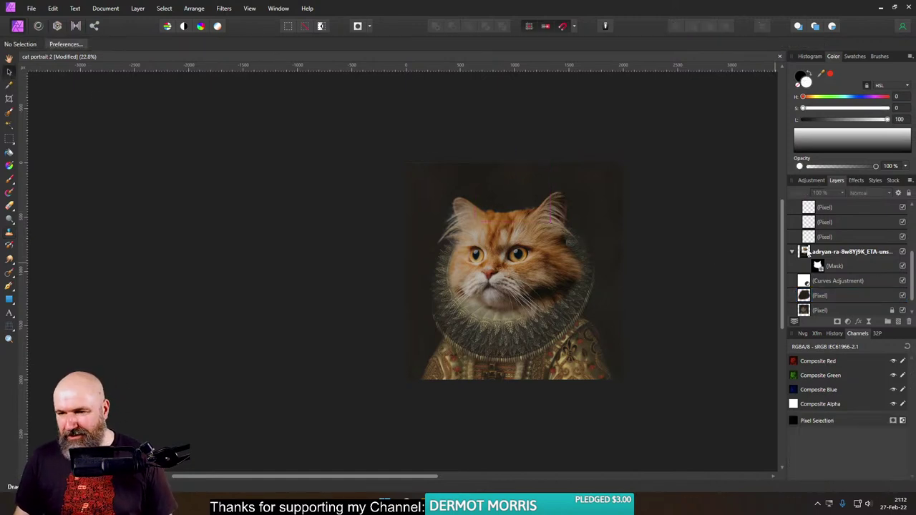
pyautogui.scroll(3, 816, 236)
pyautogui.click(793, 208)
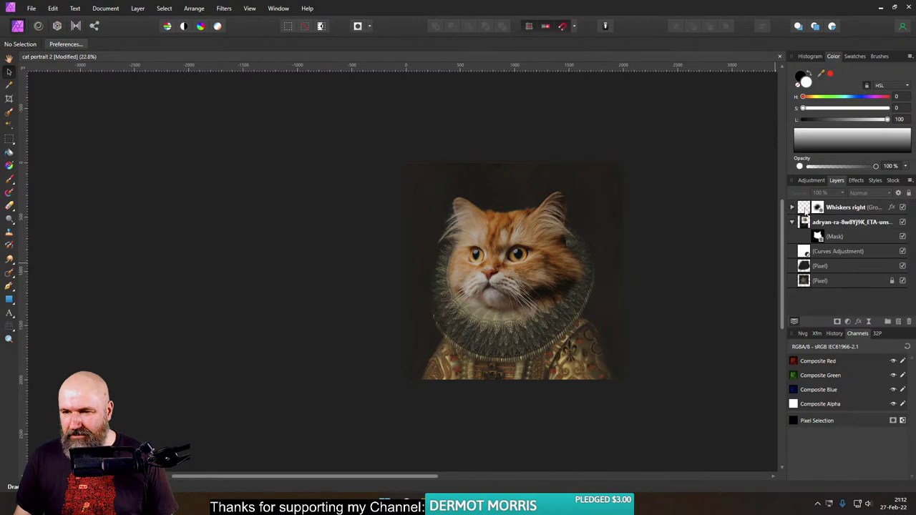
pyautogui.click(807, 208)
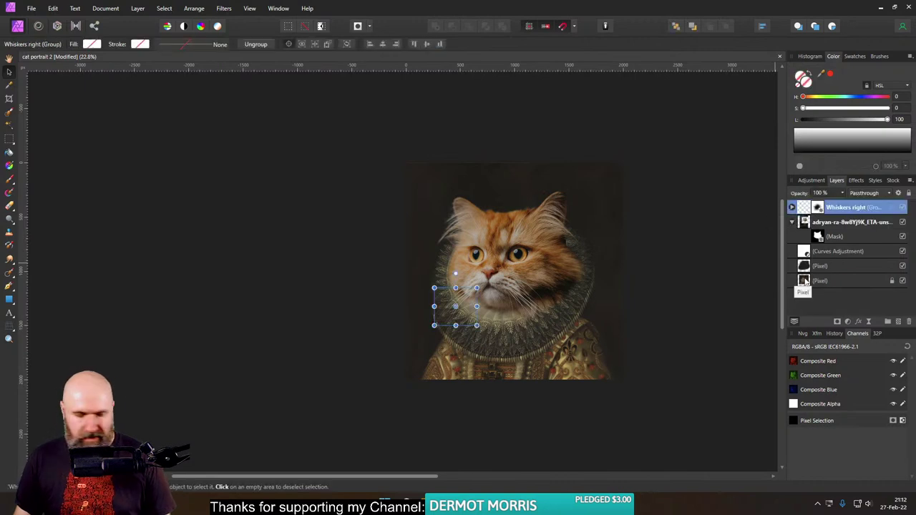
pyautogui.keyDown('shift'); pyautogui.click(820, 281); pyautogui.keyUp('shift')
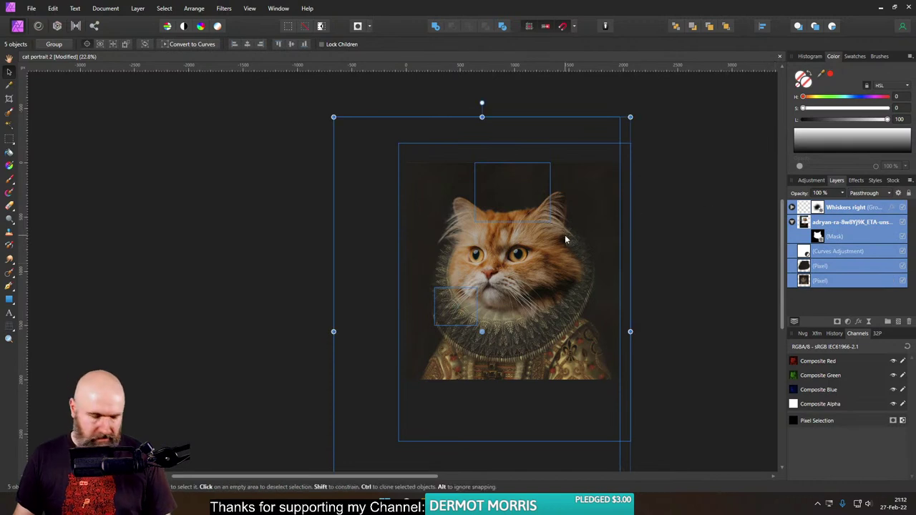
pyautogui.hotkey('ctrl', 'g')
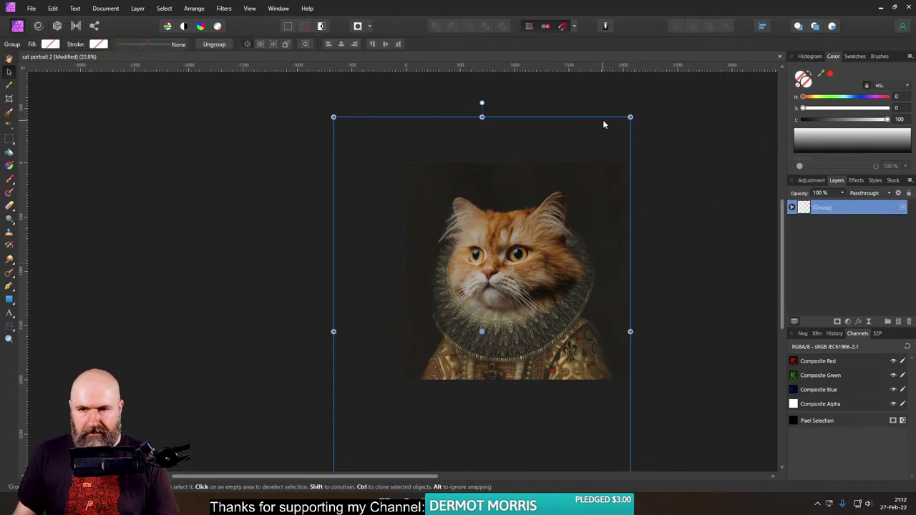
# Step: Enlarge and nudge the cat group slightly, fit the document in view, and save
pyautogui.moveTo(631, 116); pyautogui.dragTo(645, 92)
pyautogui.moveTo(547, 247); pyautogui.dragTo(550, 251)
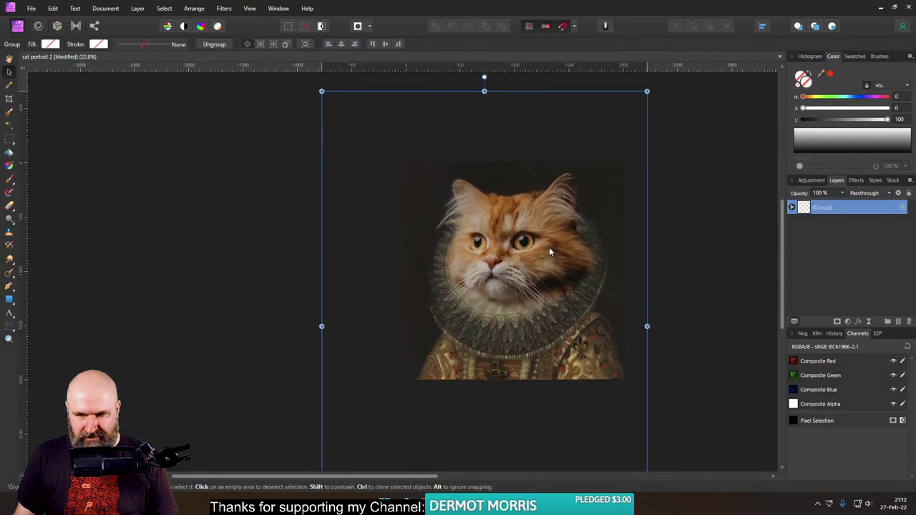
pyautogui.moveTo(647, 91)
pyautogui.mouseDown()
pyautogui.moveTo(652, 85)
pyautogui.moveTo(643, 96)
pyautogui.mouseUp()
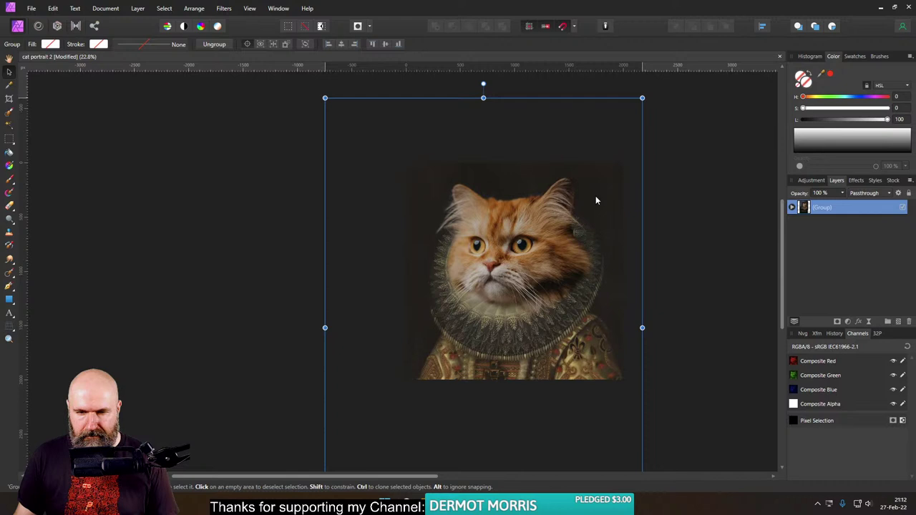
pyautogui.moveTo(642, 97); pyautogui.dragTo(646, 94)
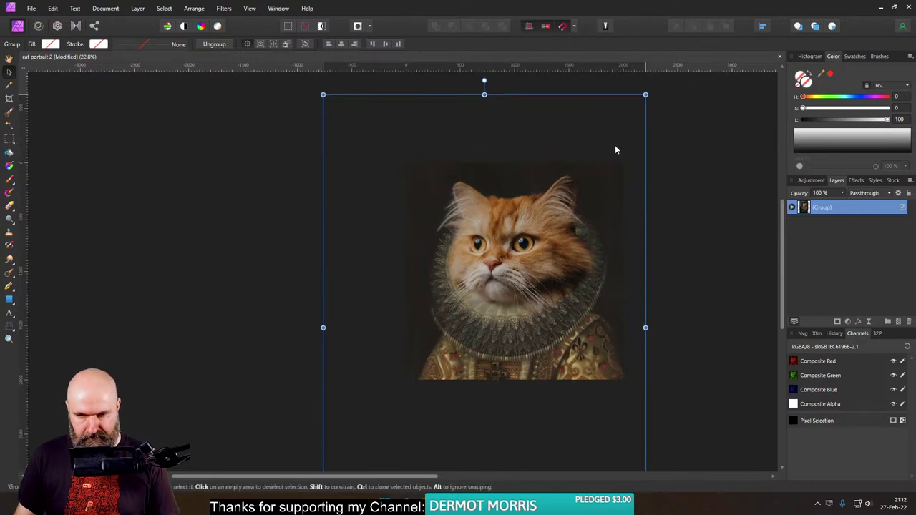
pyautogui.press('Left')
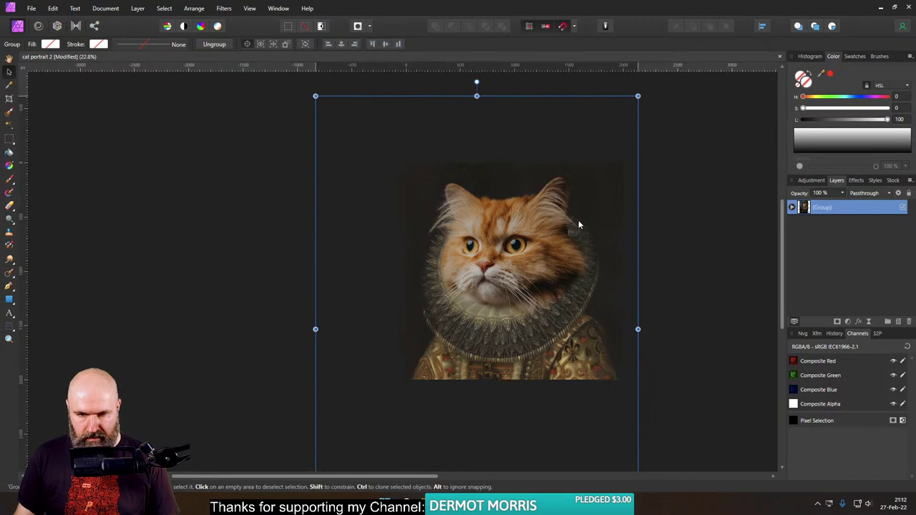
pyautogui.click(246, 229)
pyautogui.hotkey('ctrl', '0')
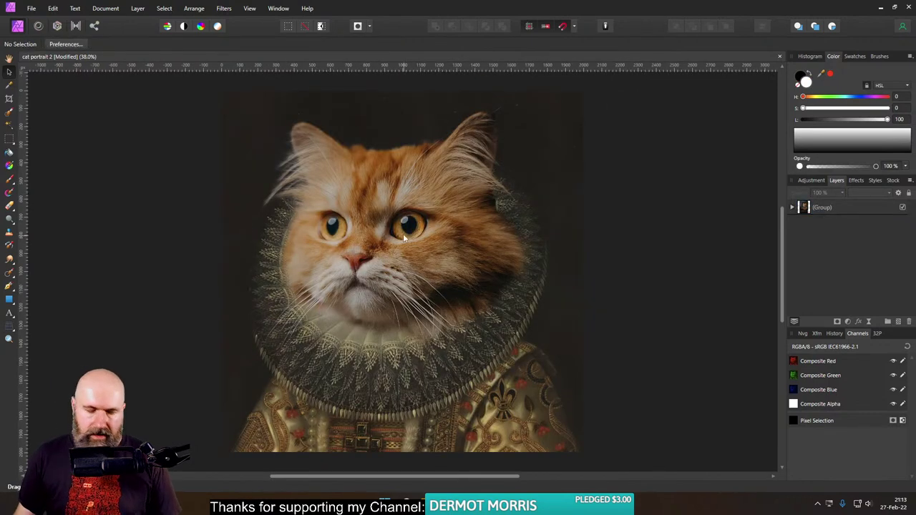
pyautogui.hotkey('ctrl', 's')
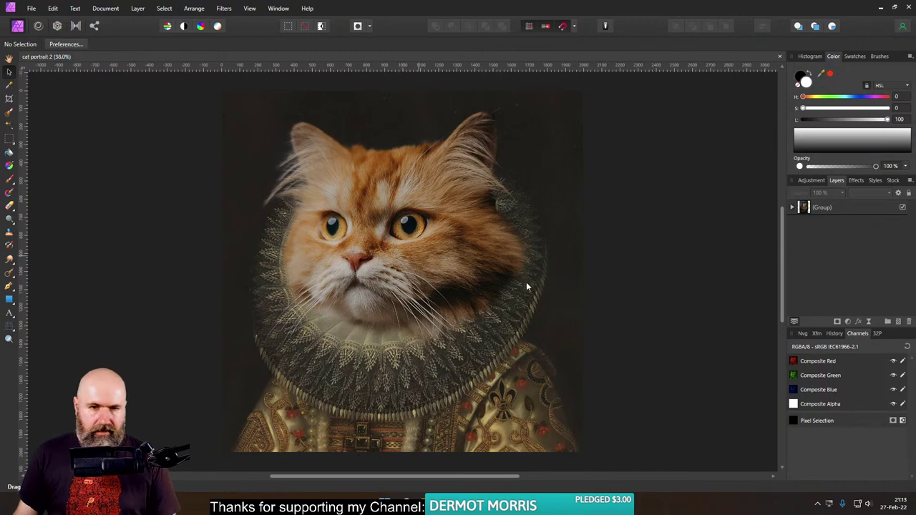
pyautogui.rightClick(808, 208)
# Step: Merge visible layers into a new pixel layer and send it to Nik Color Efex Pro 4
pyautogui.click(720, 338)
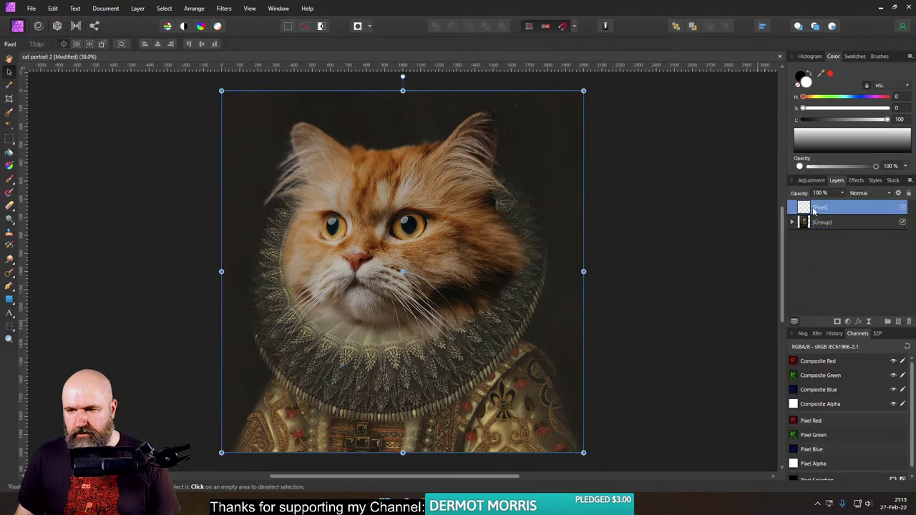
pyautogui.click(224, 9)
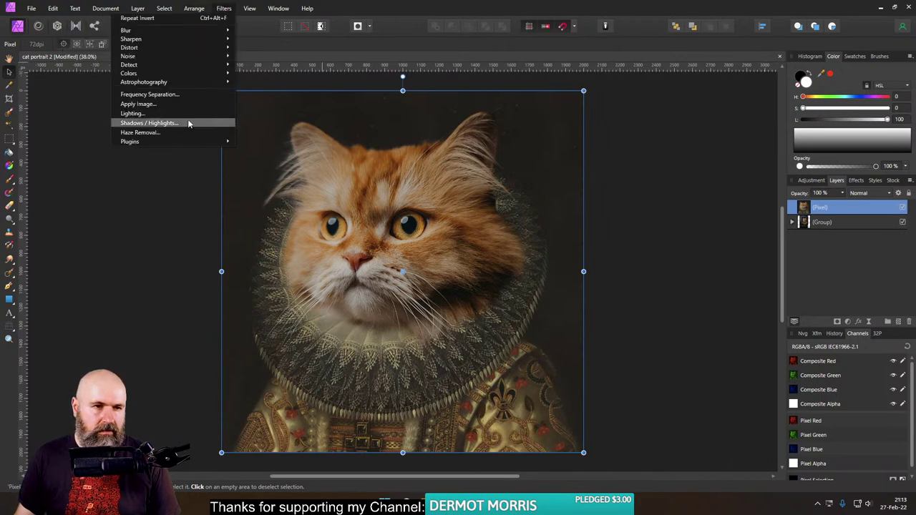
pyautogui.moveTo(172, 141)
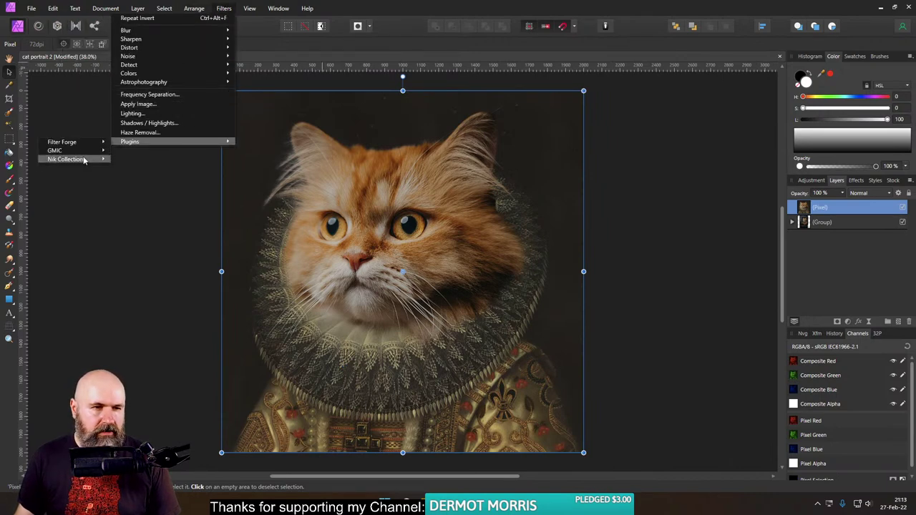
pyautogui.moveTo(83, 159)
pyautogui.click(161, 190)
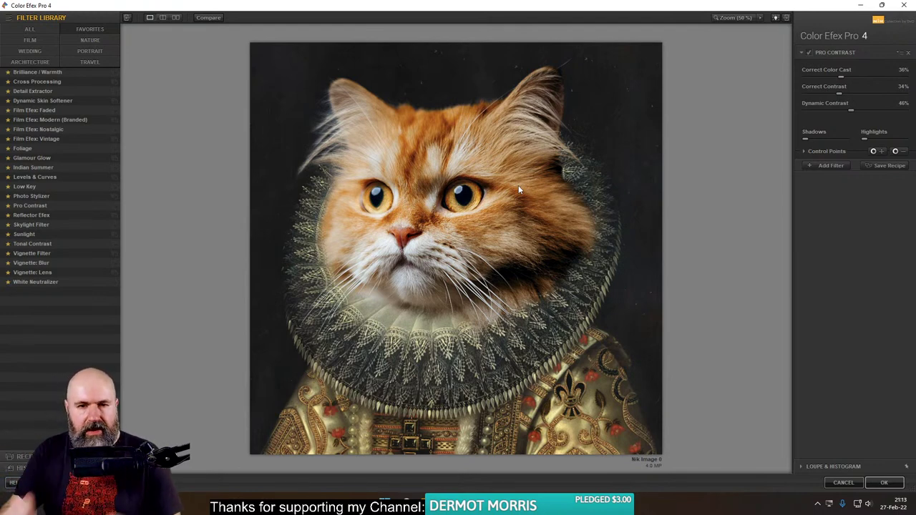
# Step: After trying Dynamic Skin Softener, apply Glamour Glow with the Glow lowered to 22%
pyautogui.click(66, 102)
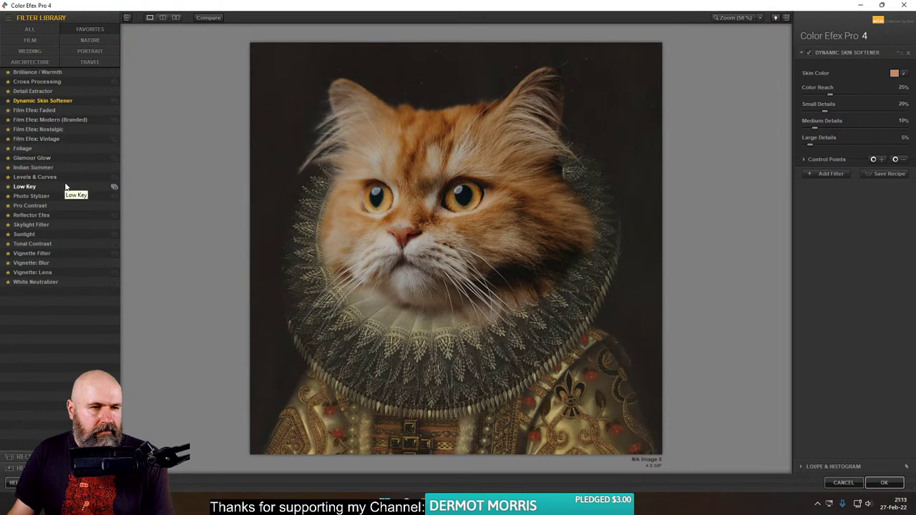
pyautogui.click(48, 160)
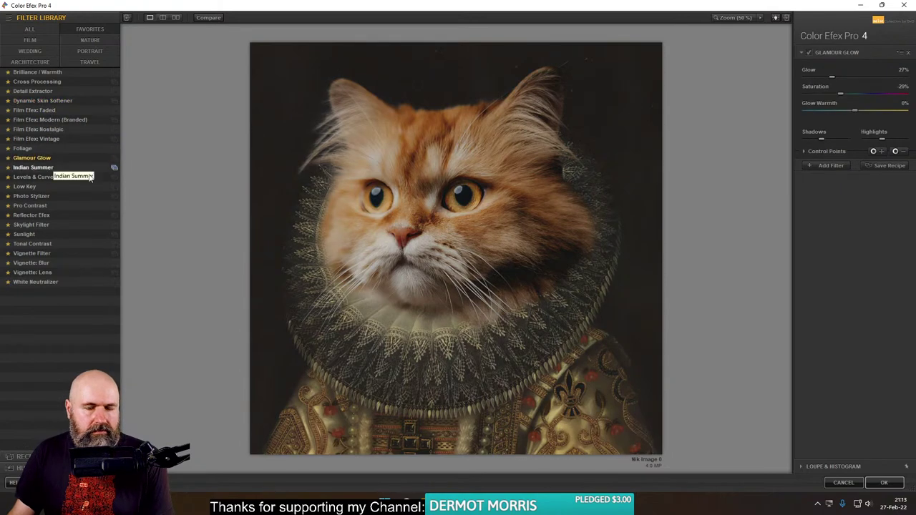
pyautogui.moveTo(830, 78); pyautogui.dragTo(824, 80)
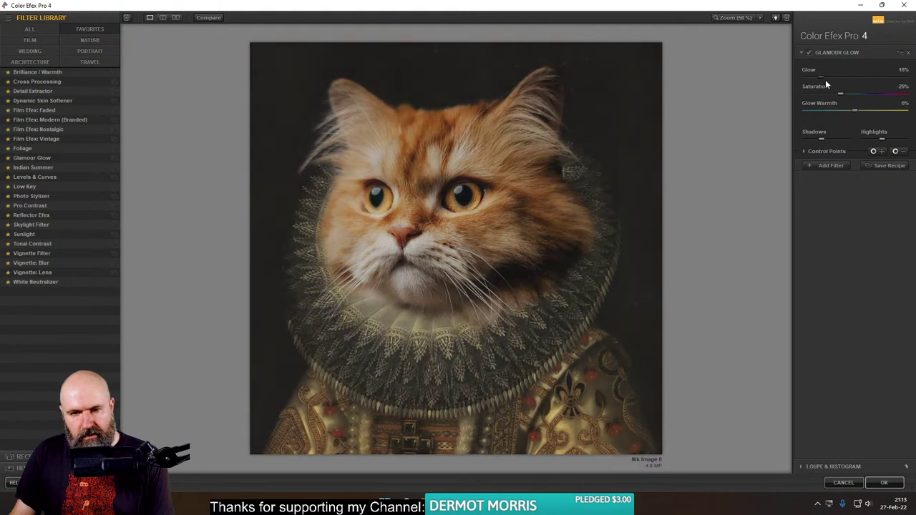
# Step: Add a Photo Stylizer using Varitone style 1 at 14% strength, then add a third slot
pyautogui.click(808, 165)
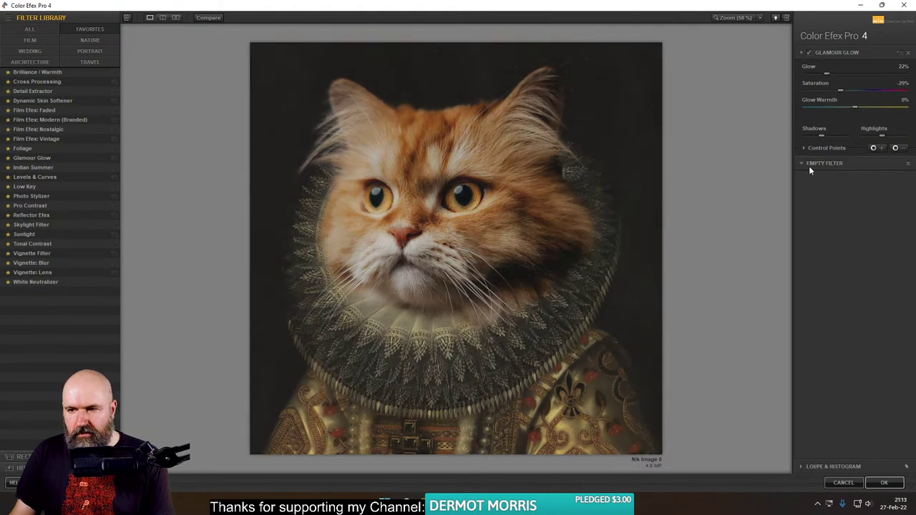
pyautogui.click(55, 197)
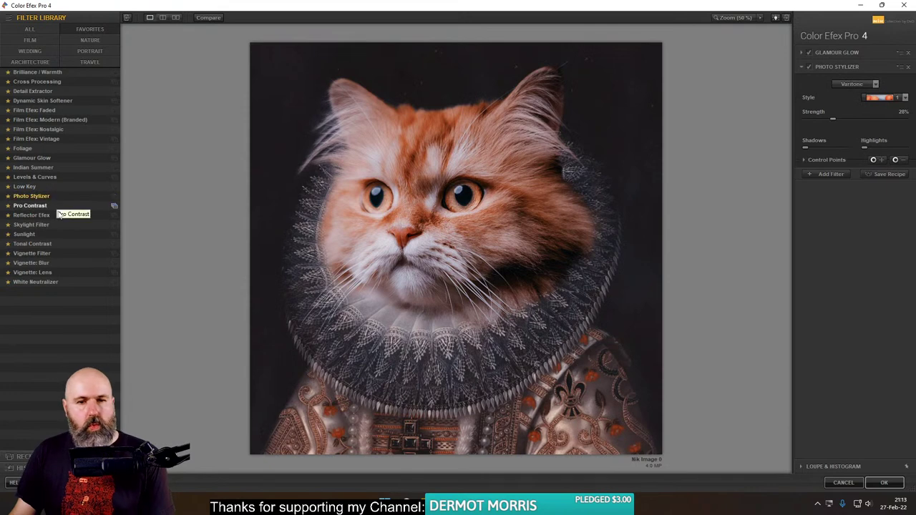
pyautogui.click(881, 98)
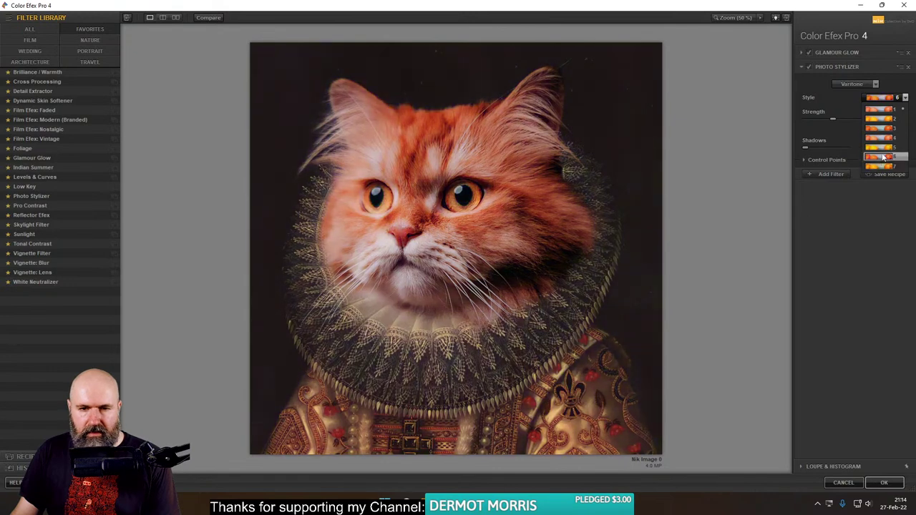
pyautogui.click(877, 109)
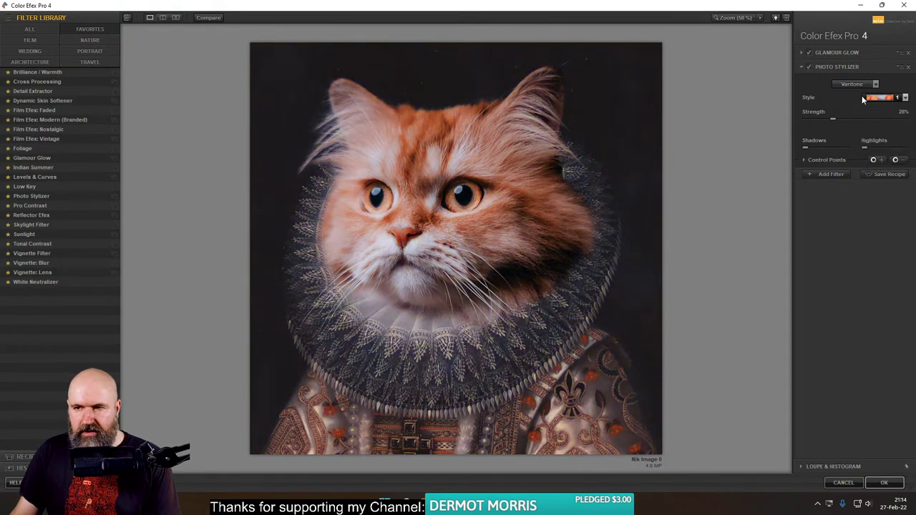
pyautogui.moveTo(800, 119); pyautogui.dragTo(819, 119)
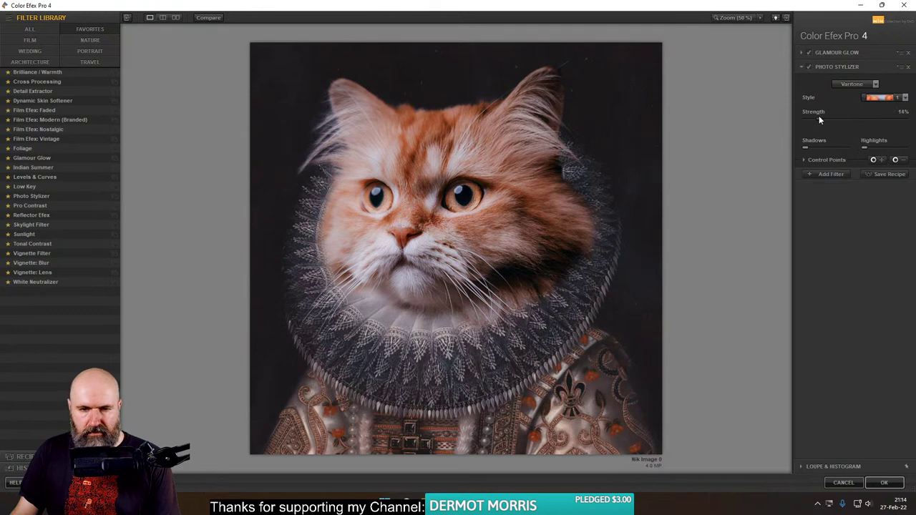
pyautogui.click(809, 66)
pyautogui.click(809, 66)
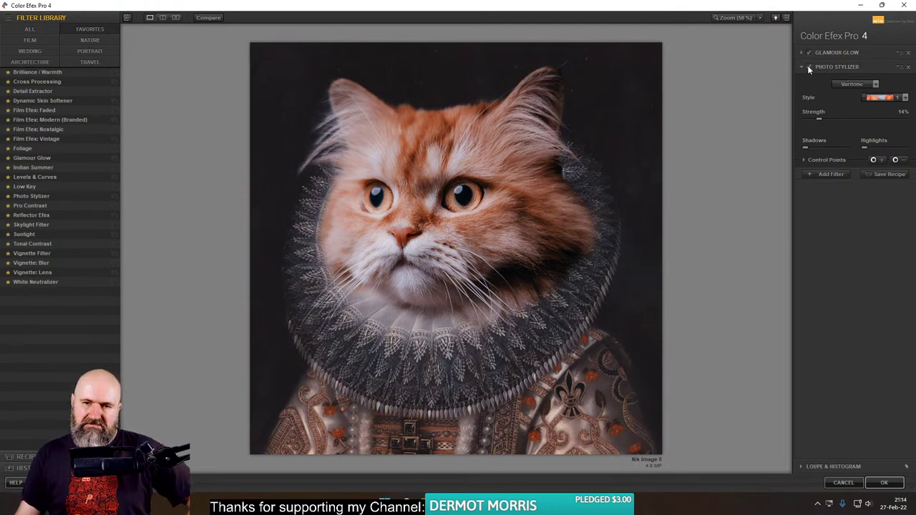
pyautogui.click(825, 174)
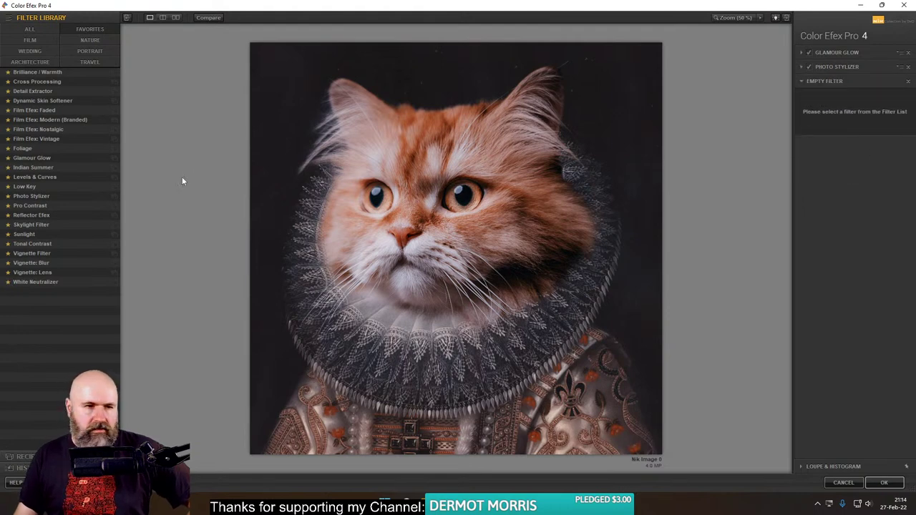
# Step: Put a Vignette Filter in the third slot with 0% Adapt Edges and 1% size
pyautogui.click(43, 254)
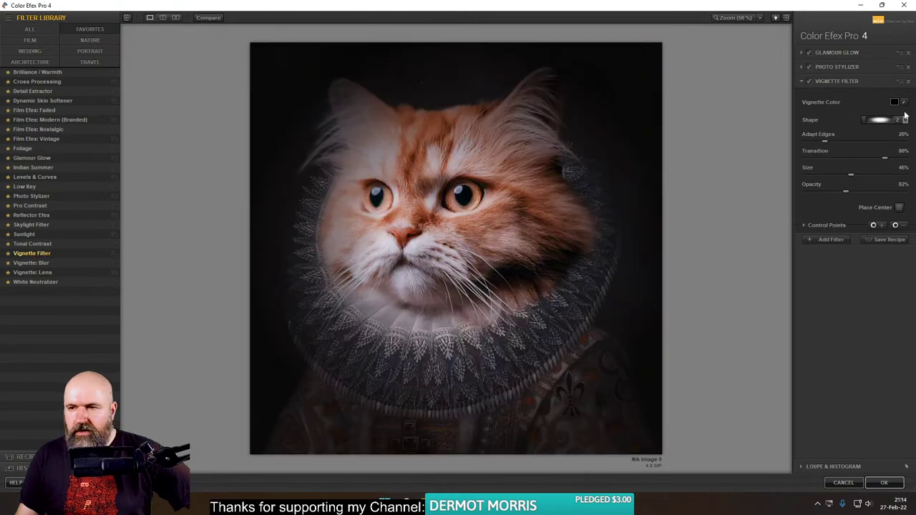
pyautogui.moveTo(844, 141); pyautogui.dragTo(802, 147)
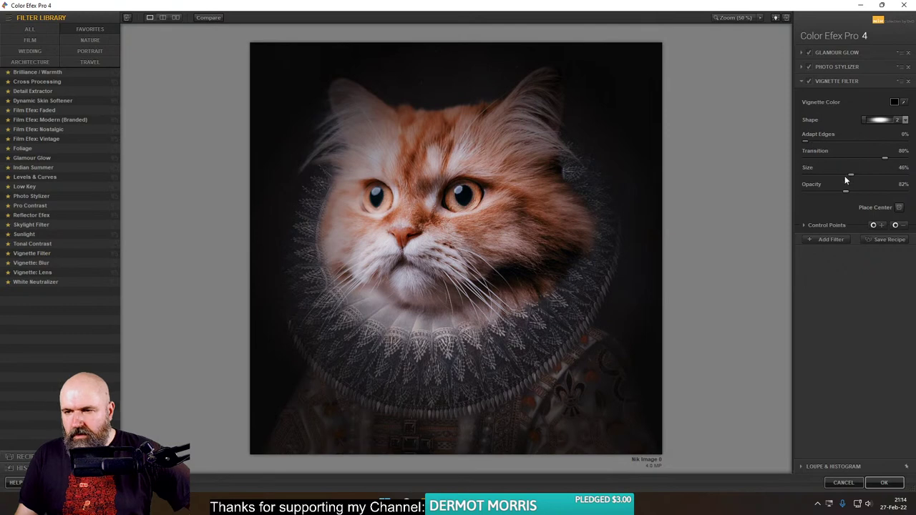
pyautogui.moveTo(851, 175); pyautogui.dragTo(824, 191)
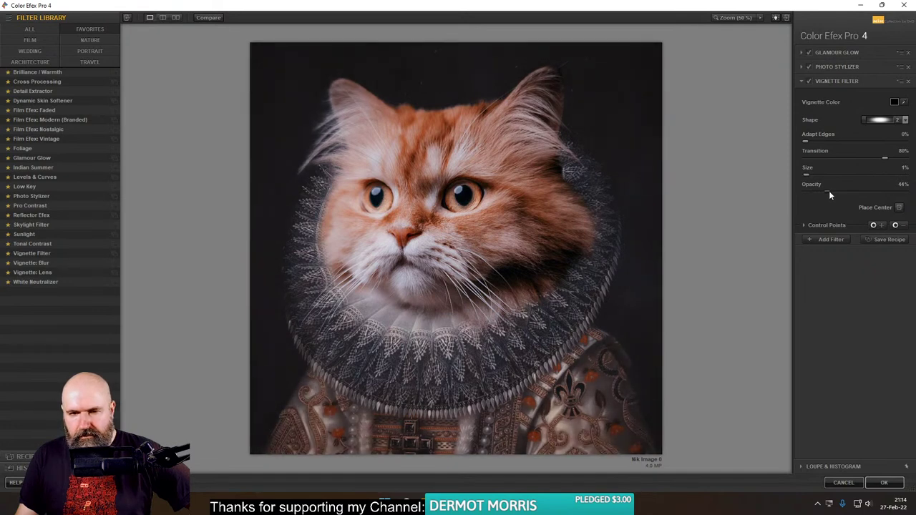
# Step: Compare the vignetted image against the original, then add a fourth filter slot
pyautogui.click(207, 18)
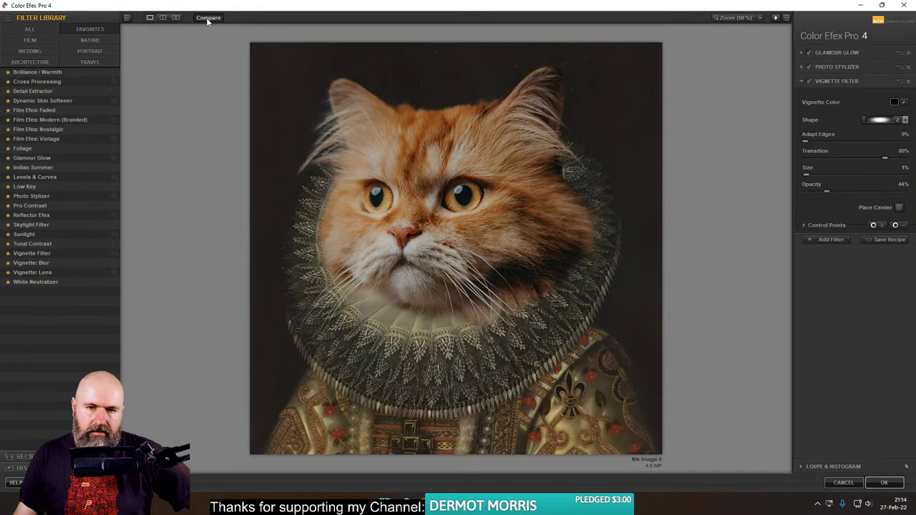
pyautogui.click(208, 18)
pyautogui.click(207, 18)
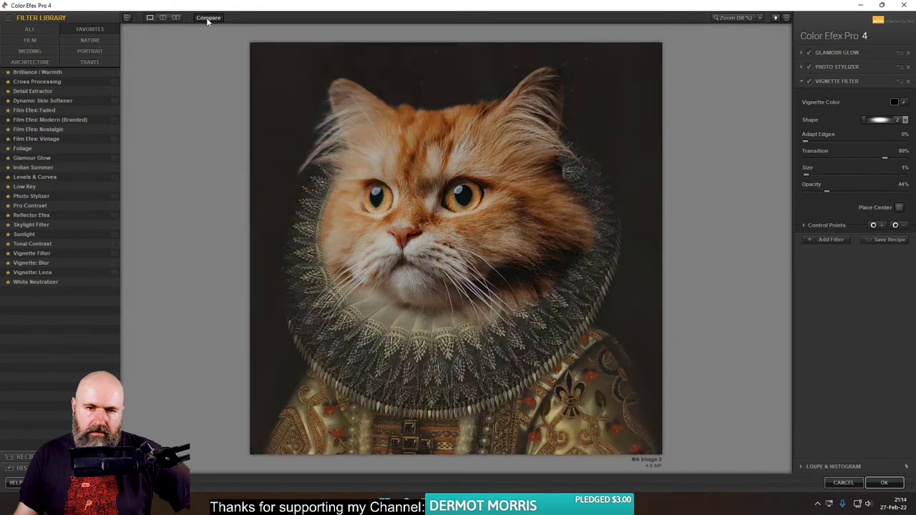
pyautogui.click(208, 18)
pyautogui.click(208, 18)
pyautogui.click(207, 18)
pyautogui.click(207, 17)
pyautogui.click(207, 17)
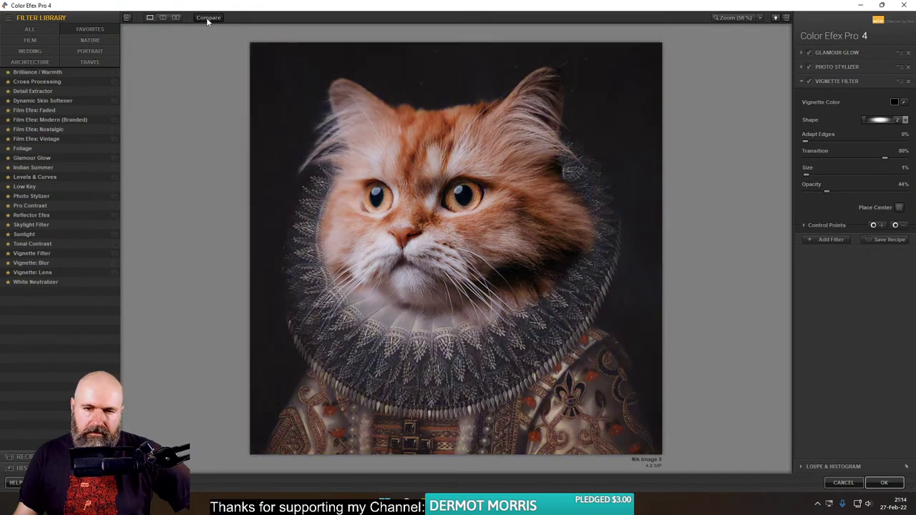
pyautogui.click(207, 18)
pyautogui.click(207, 18)
pyautogui.click(207, 18)
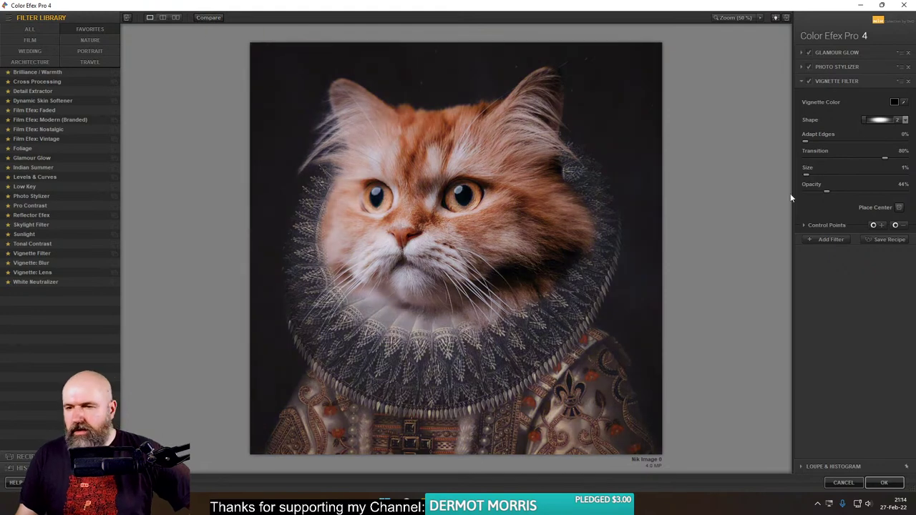
pyautogui.click(819, 240)
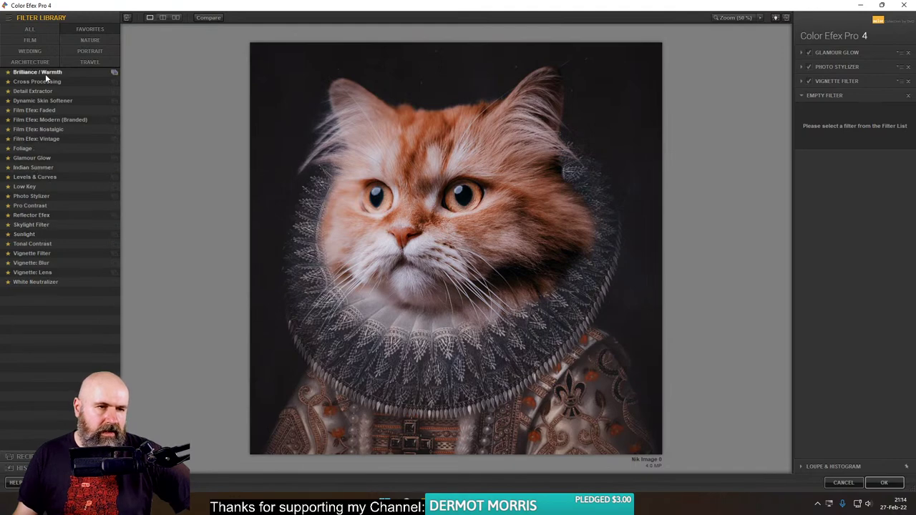
# Step: Add a Detail Extractor with a Fine effect radius at 4% strength
pyautogui.click(35, 89)
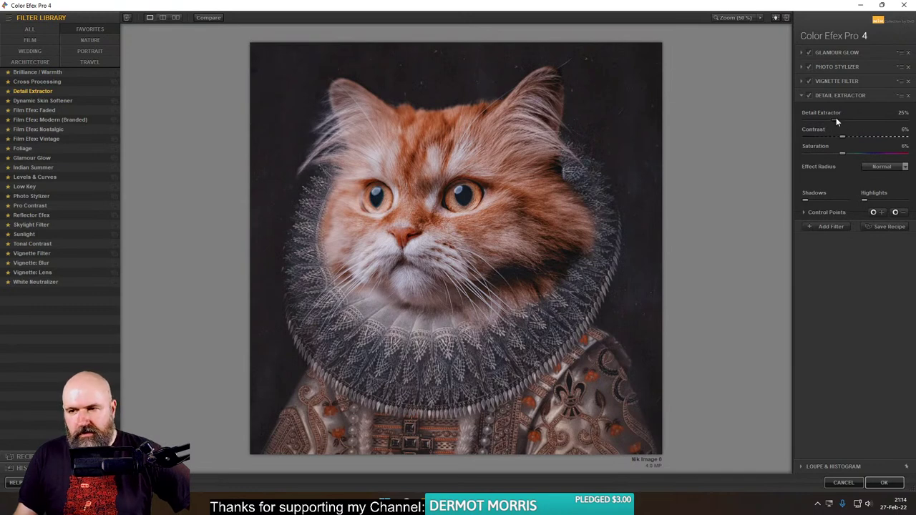
pyautogui.moveTo(836, 119)
pyautogui.mouseDown()
pyautogui.moveTo(862, 120)
pyautogui.moveTo(809, 124)
pyautogui.moveTo(822, 127)
pyautogui.mouseUp()
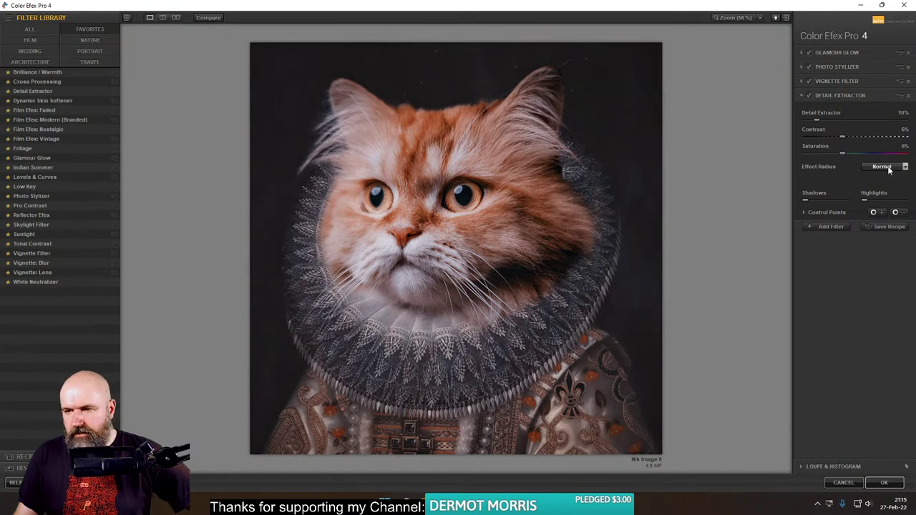
pyautogui.click(878, 169)
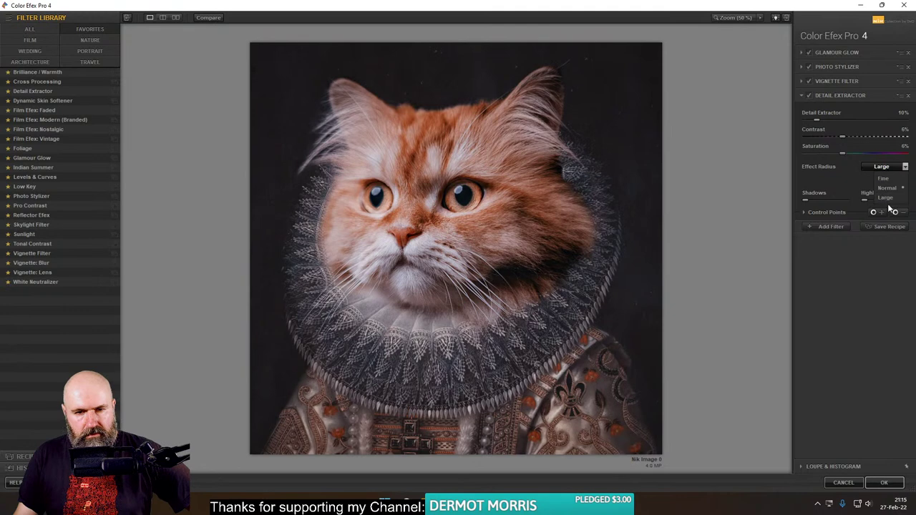
pyautogui.click(886, 179)
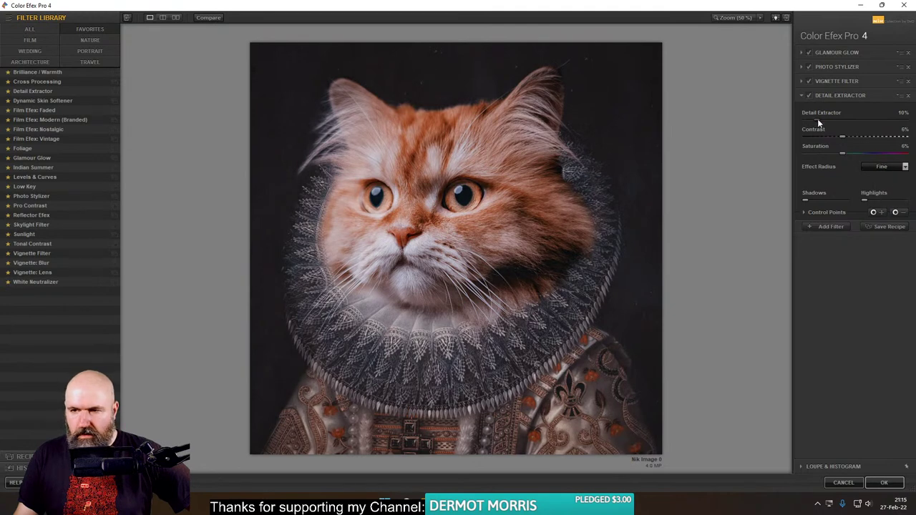
pyautogui.moveTo(817, 119); pyautogui.dragTo(803, 119)
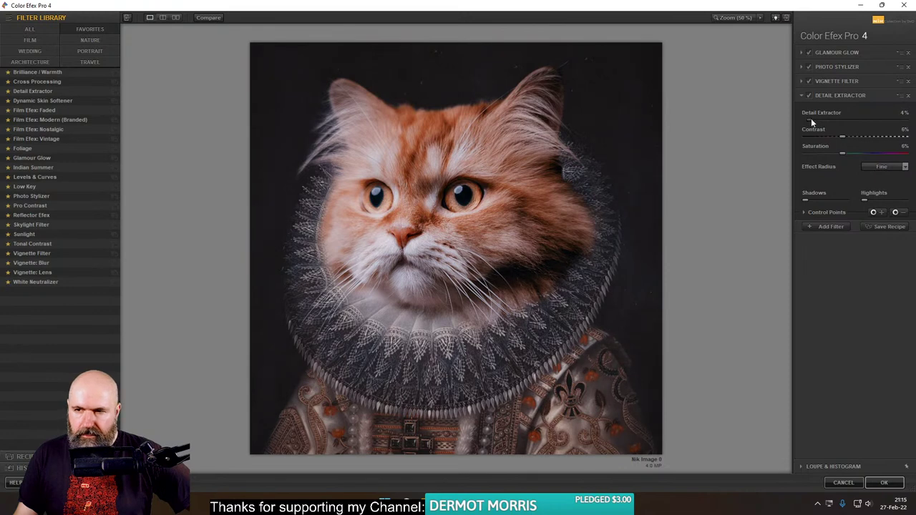
# Step: Toggle the Detail Extractor and Compare view to judge the 4% effect against the original
pyautogui.click(809, 95)
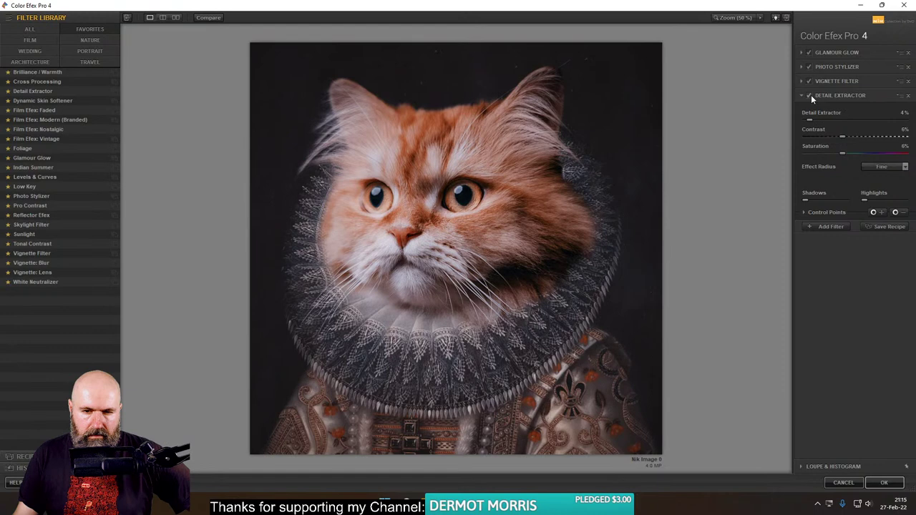
pyautogui.click(811, 96)
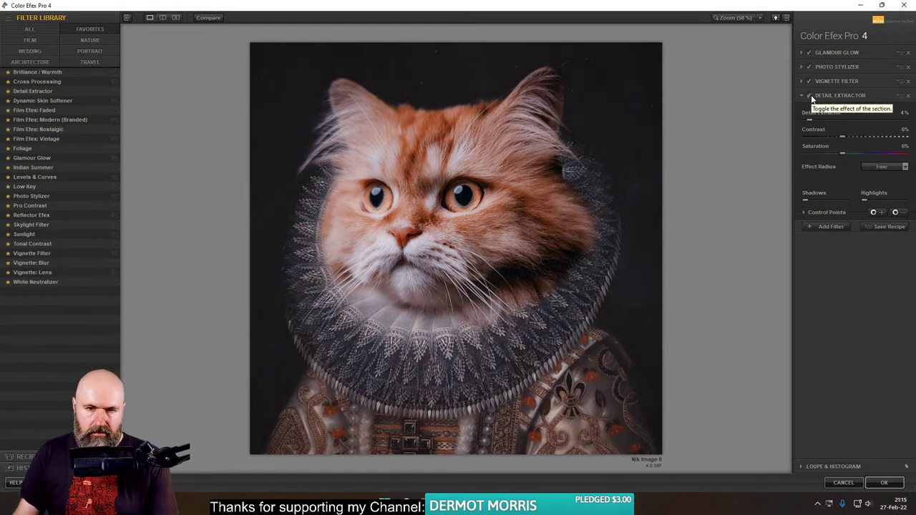
pyautogui.click(213, 19)
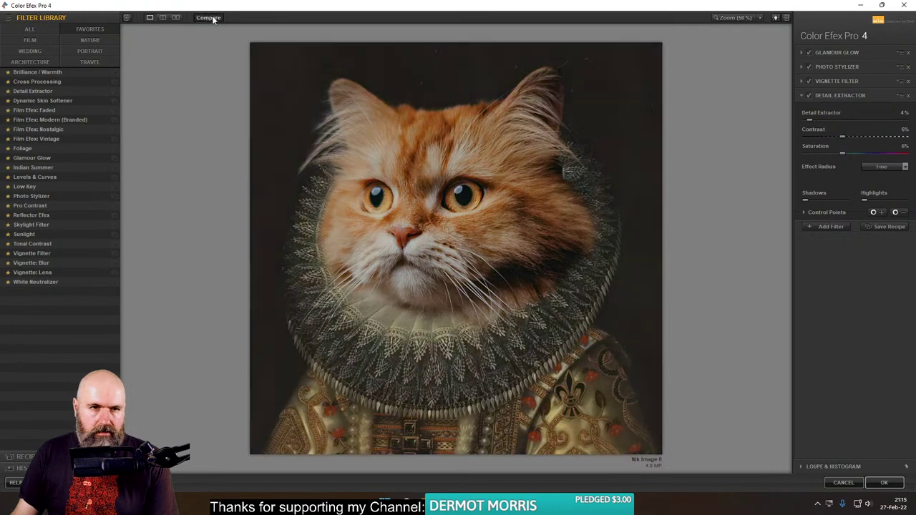
pyautogui.click(213, 19)
pyautogui.click(213, 19)
pyautogui.click(213, 19)
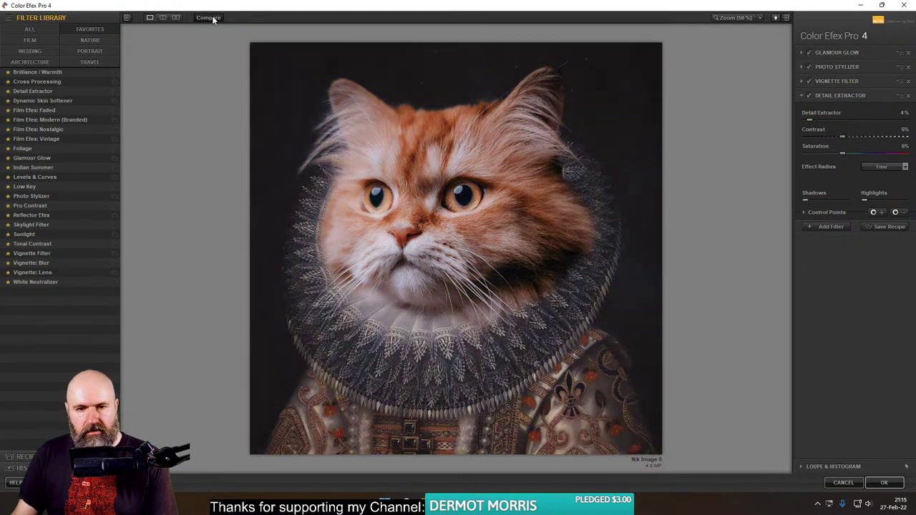
pyautogui.click(213, 19)
pyautogui.click(213, 18)
pyautogui.click(212, 19)
pyautogui.click(213, 18)
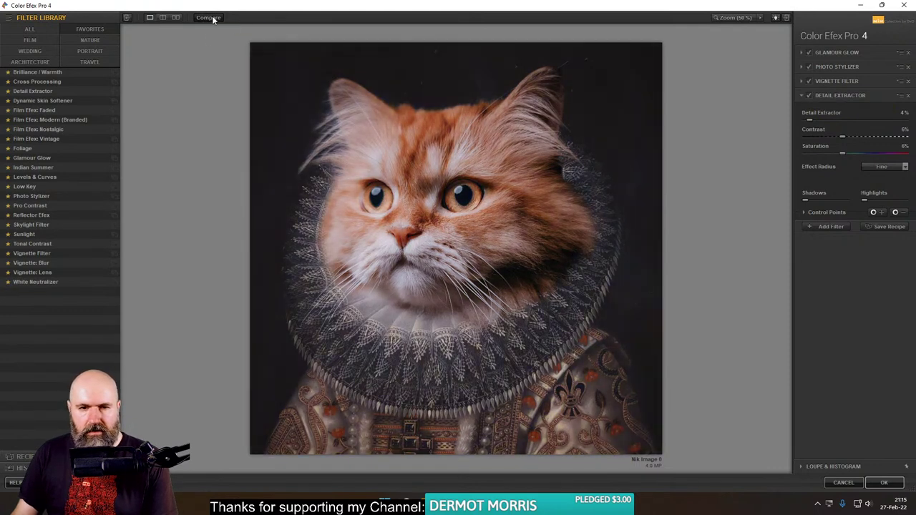
pyautogui.click(212, 19)
pyautogui.click(213, 18)
pyautogui.click(212, 18)
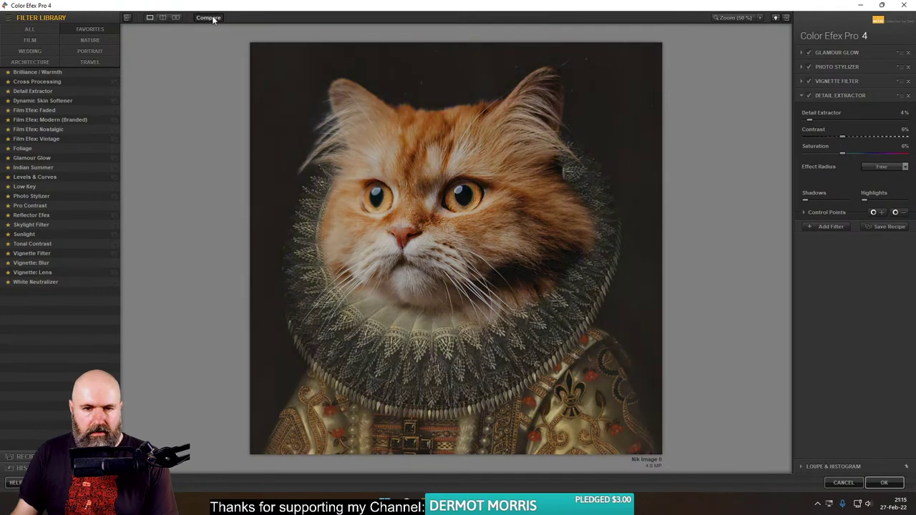
pyautogui.click(212, 19)
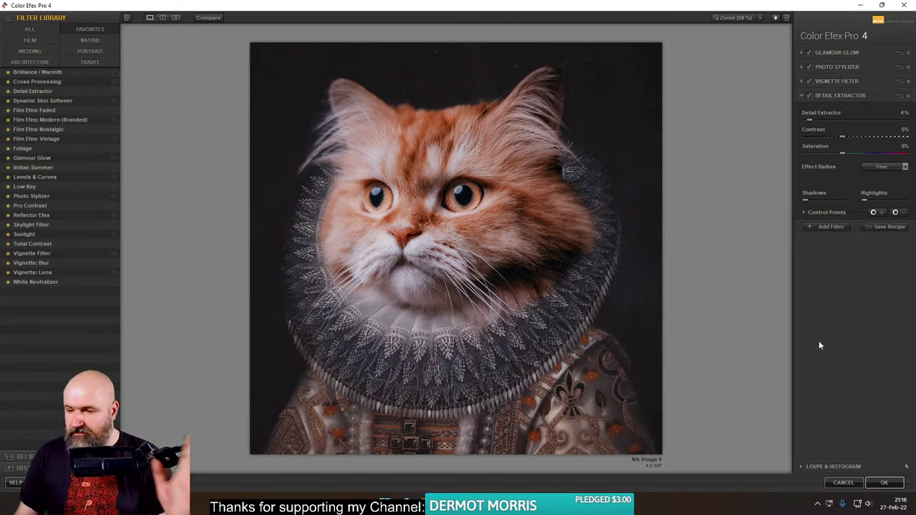
# Step: Apply the four-filter Color Efex Pro 4 stack to the merged cat portrait layer
pyautogui.click(885, 483)
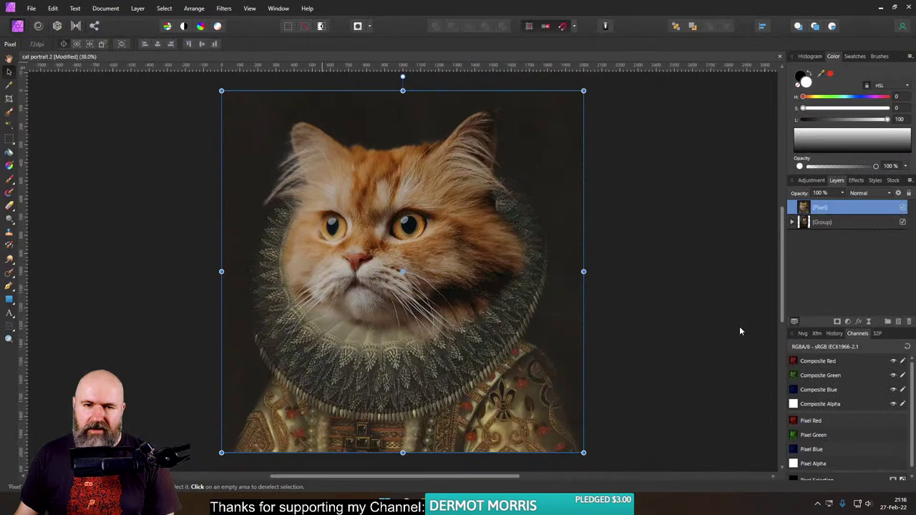
# Step: Reopen cat portrait.afphoto from the recent documents list
pyautogui.click(31, 8)
pyautogui.moveTo(48, 121)
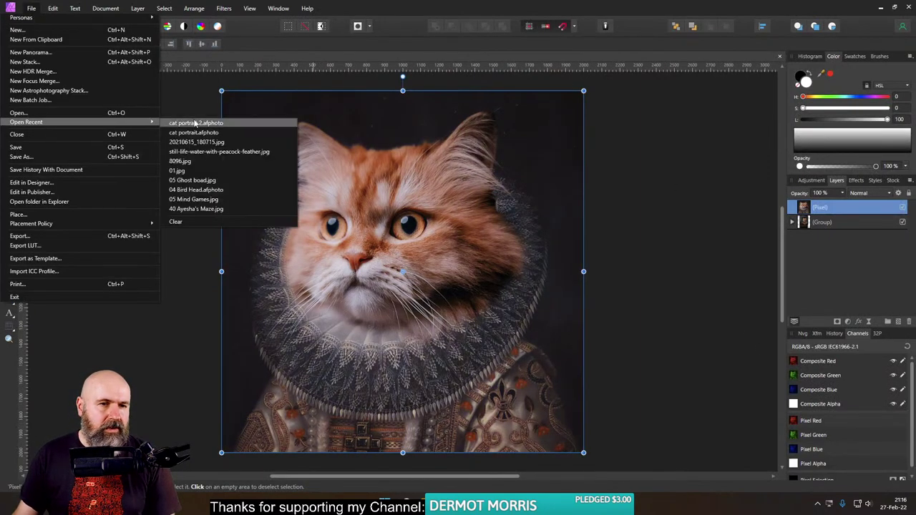
pyautogui.click(217, 133)
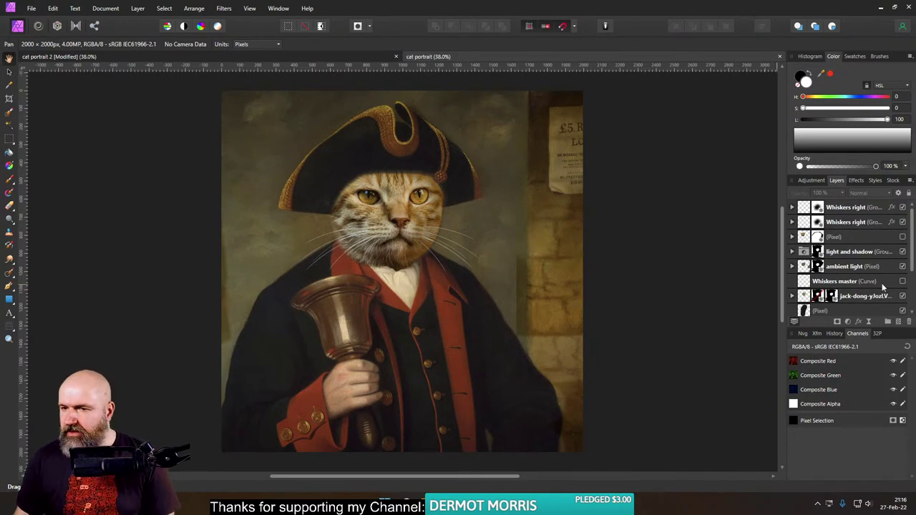
# Step: Merge all visible layers into a new top pixel layer and browse to the Nik Collection plugins
pyautogui.rightClick(804, 207)
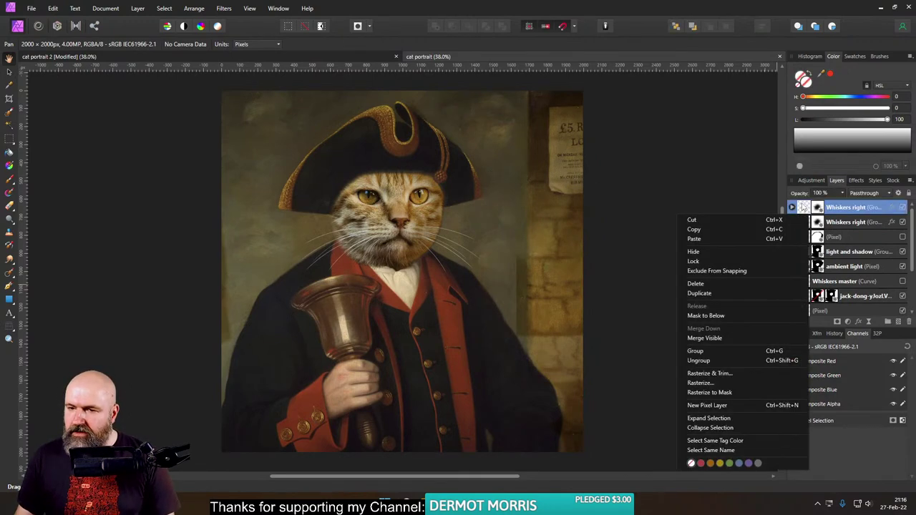
pyautogui.click(733, 337)
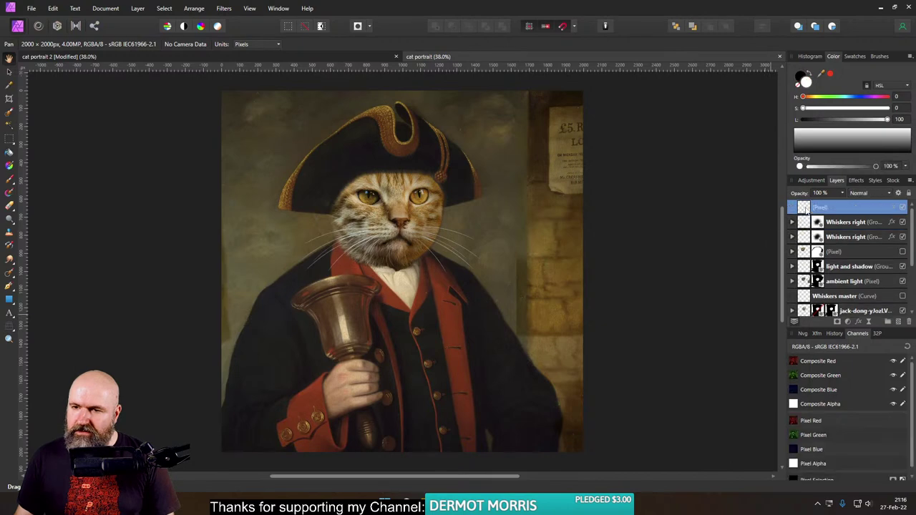
pyautogui.click(224, 8)
pyautogui.moveTo(176, 128)
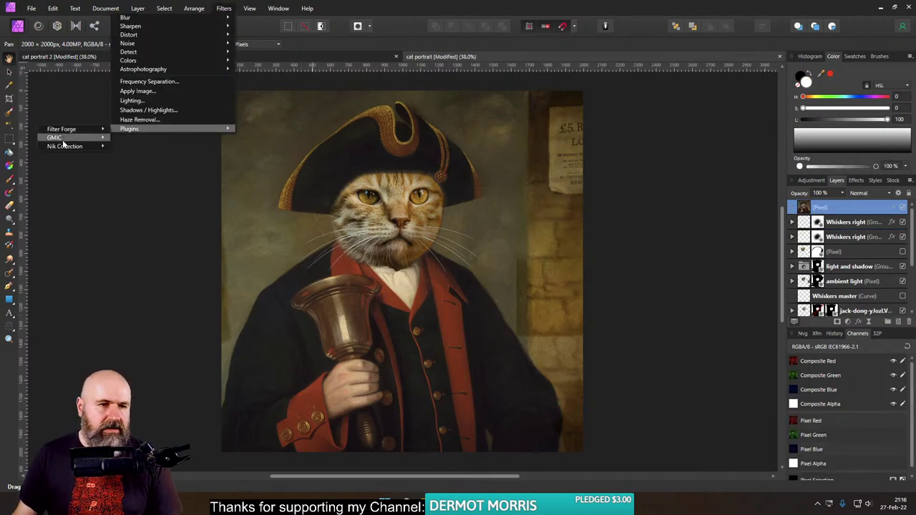
pyautogui.moveTo(64, 146)
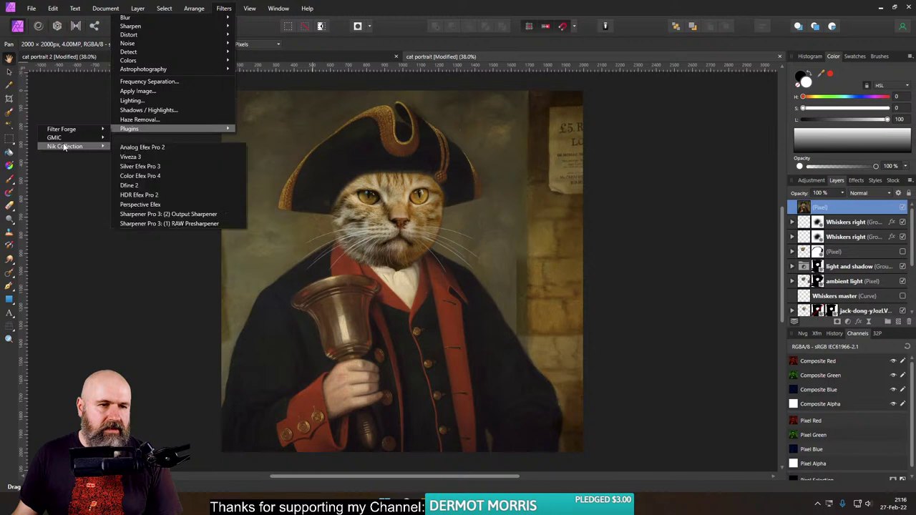
# Step: Launch Color Efex Pro 4 on the merged layer and apply a reduced Glamour Glow
pyautogui.click(169, 175)
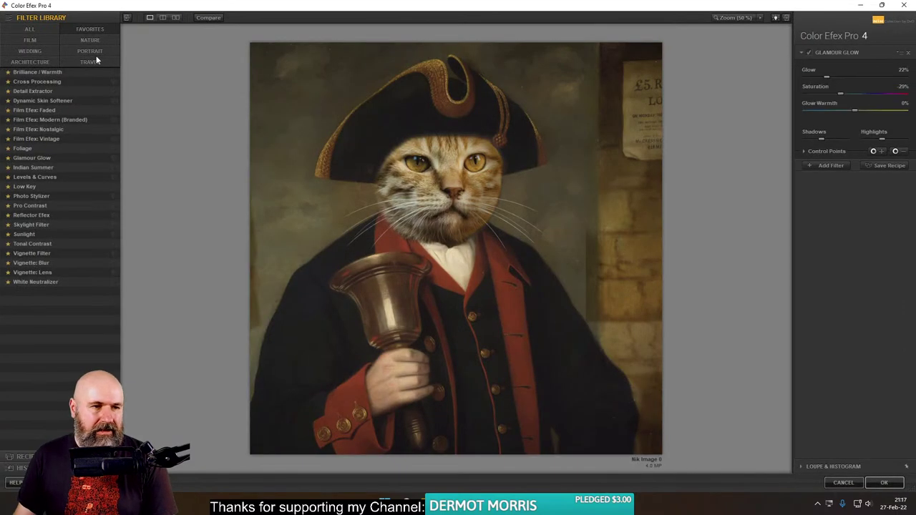
pyautogui.click(46, 159)
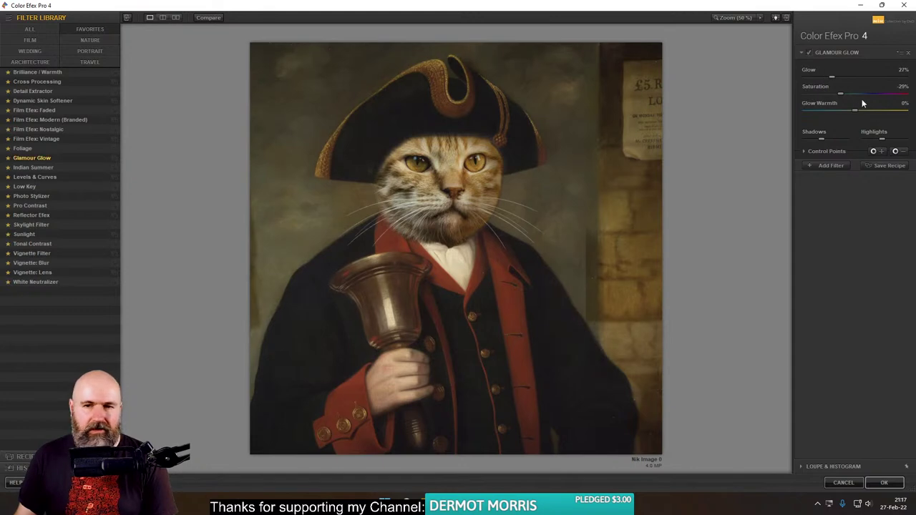
pyautogui.moveTo(832, 77)
pyautogui.mouseDown()
pyautogui.moveTo(820, 79)
pyautogui.moveTo(886, 78)
pyautogui.moveTo(813, 75)
pyautogui.moveTo(865, 78)
pyautogui.moveTo(823, 80)
pyautogui.moveTo(847, 79)
pyautogui.mouseUp()
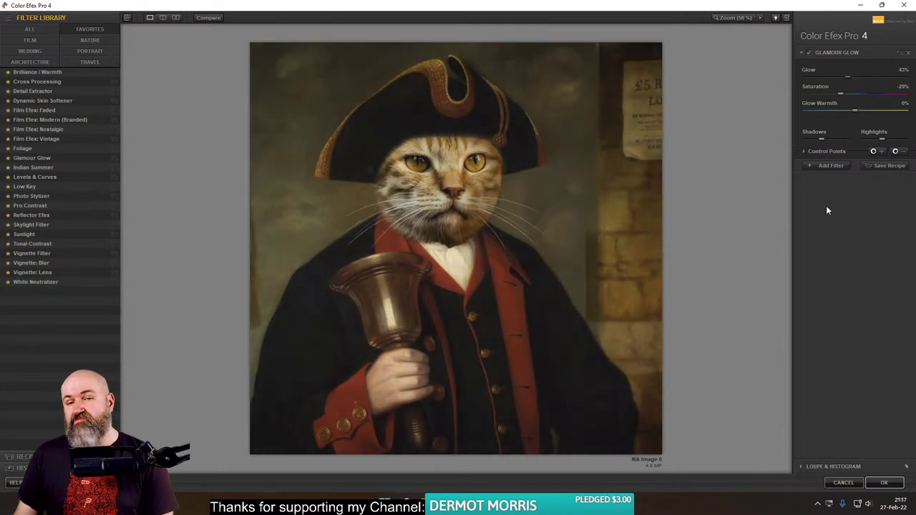
# Step: Add a smaller, lighter Vignette Filter at 39% opacity and apply the filters
pyautogui.click(825, 165)
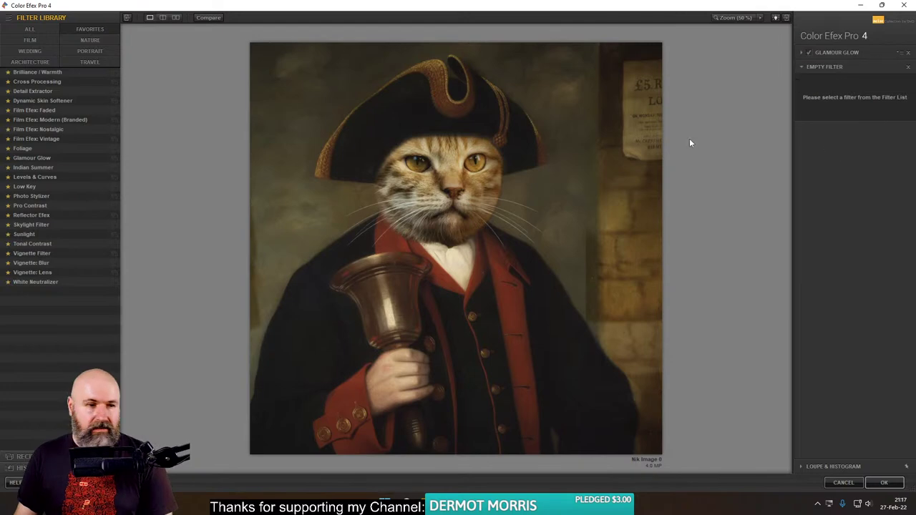
pyautogui.click(42, 253)
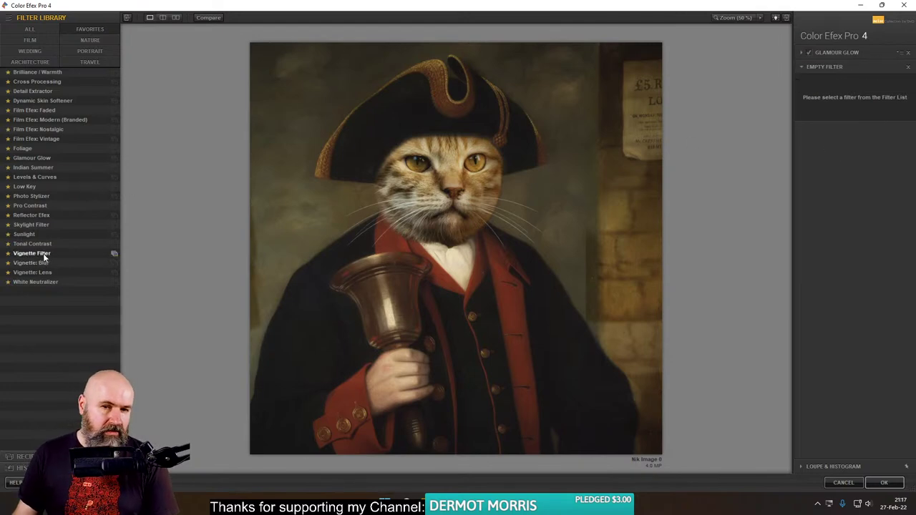
pyautogui.moveTo(852, 160); pyautogui.dragTo(826, 179)
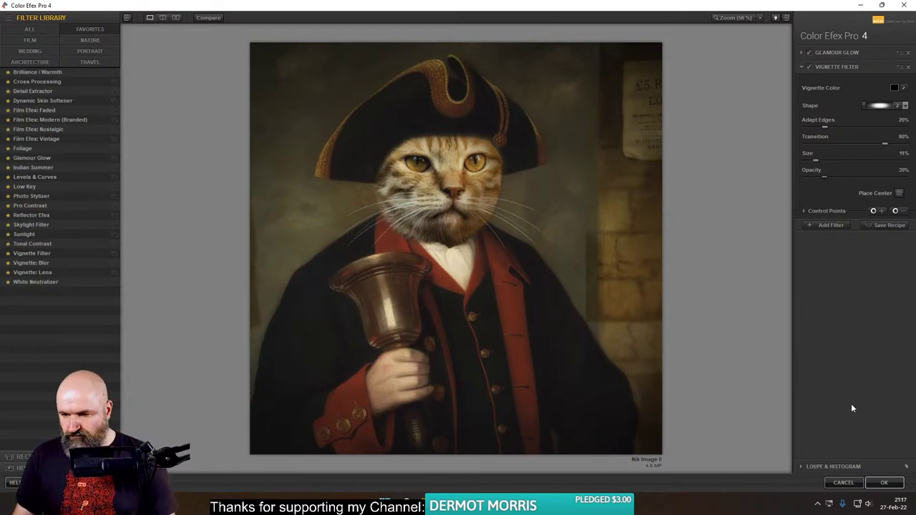
pyautogui.click(841, 483)
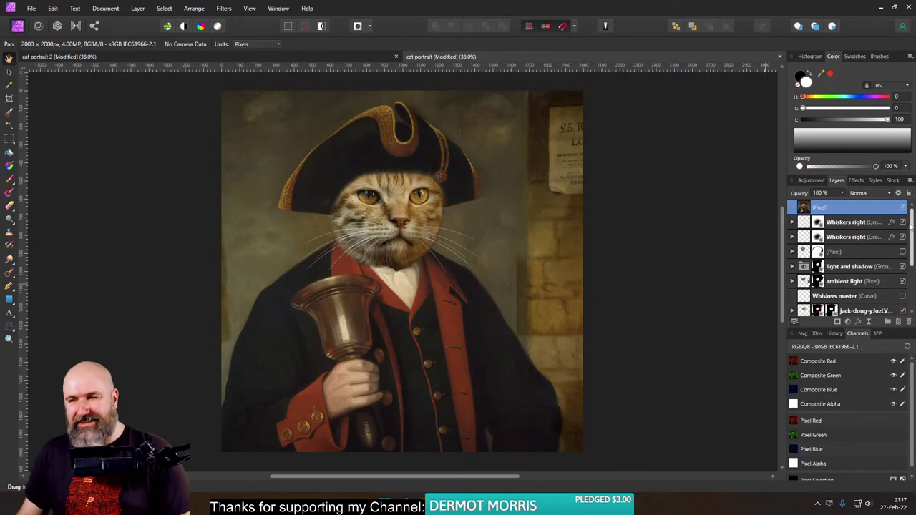
# Step: Delete the merged filtered top layer, then compare the light-and-shadow, Whiskers right and cat face layers on and off
pyautogui.click(910, 323)
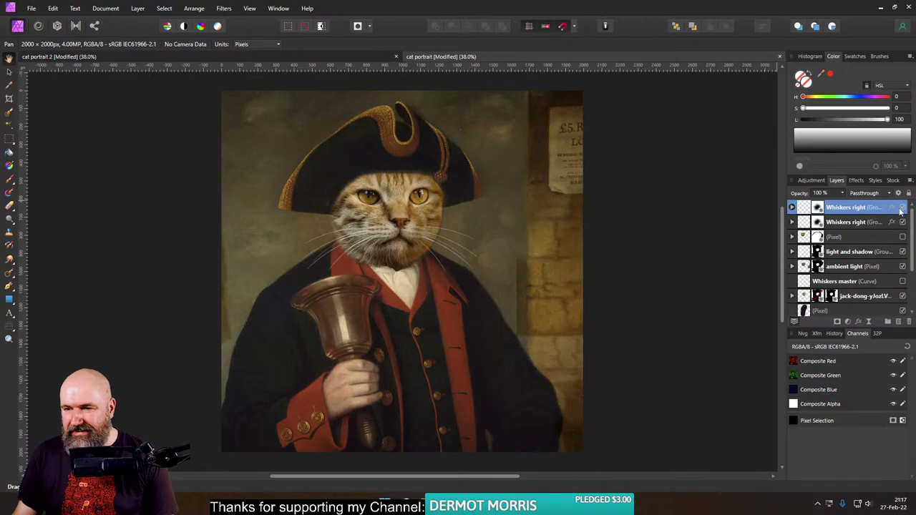
pyautogui.click(903, 252)
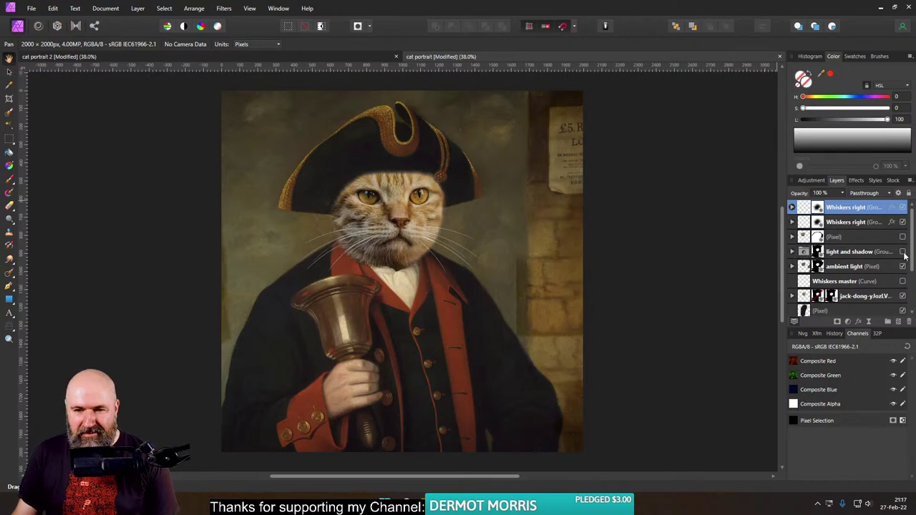
pyautogui.click(903, 252)
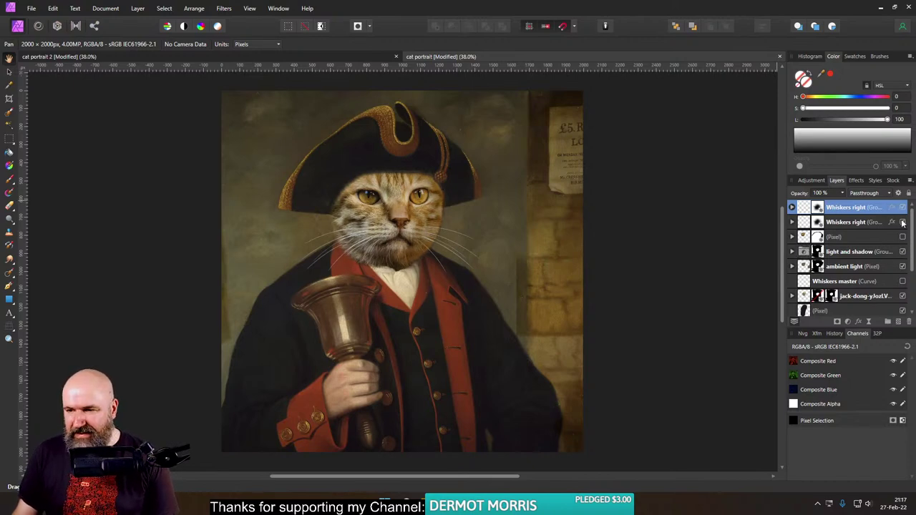
pyautogui.click(902, 223)
pyautogui.click(903, 222)
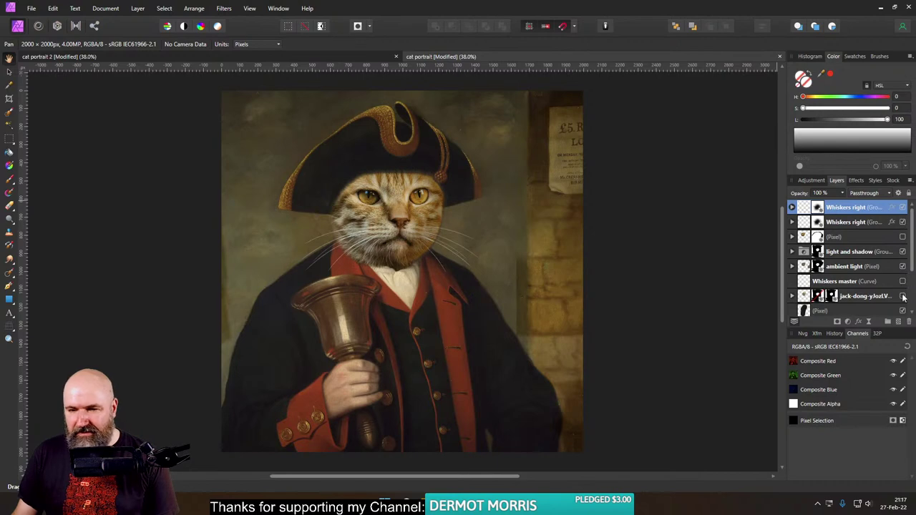
pyautogui.click(902, 296)
pyautogui.click(903, 297)
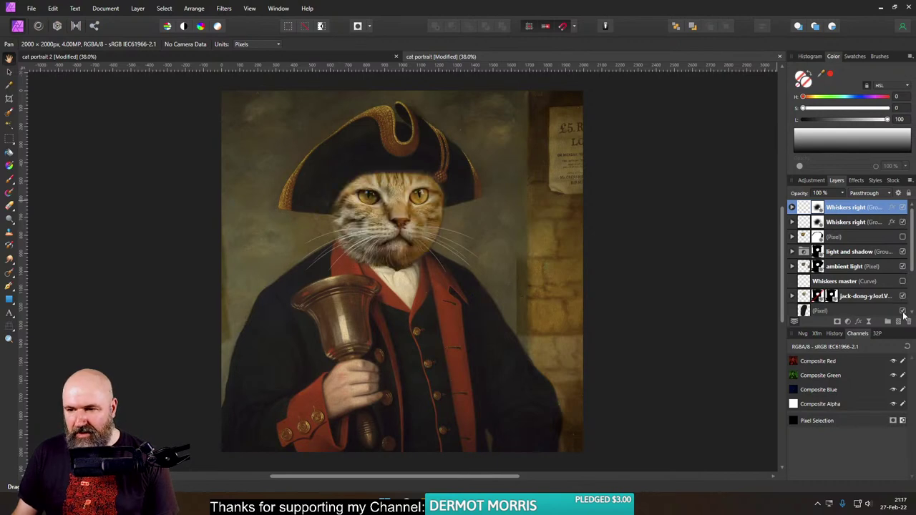
# Step: Compare the ambient light layer on and off, then select it and expand it to reveal its mask
pyautogui.scroll(-1, 904, 315)
pyautogui.scroll(-1, 904, 316)
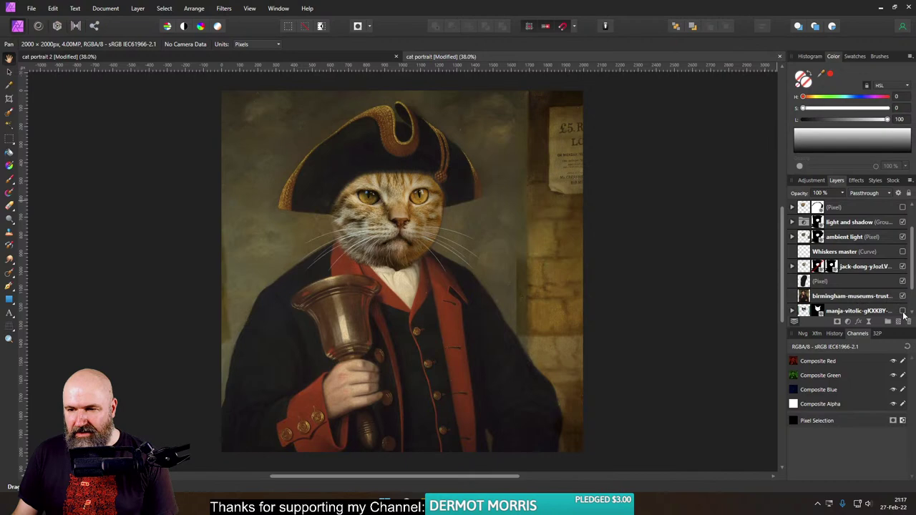
pyautogui.click(902, 237)
pyautogui.click(902, 237)
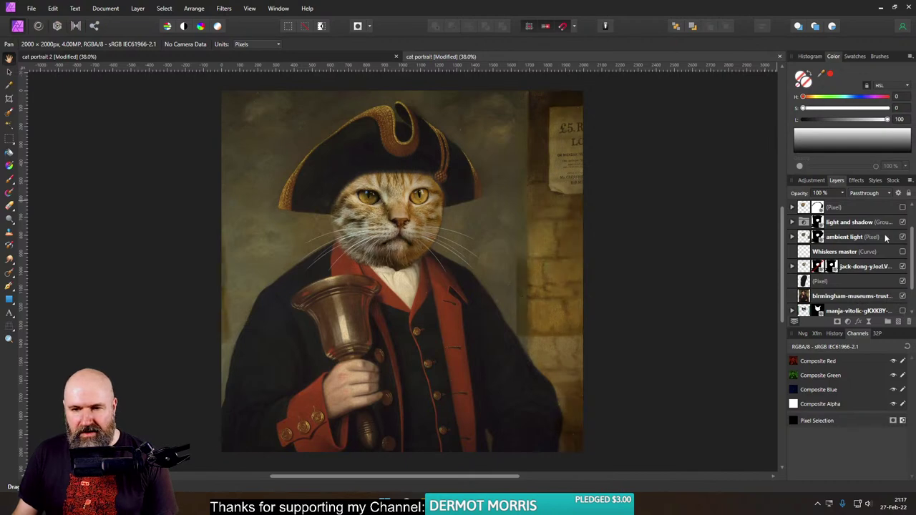
pyautogui.click(807, 240)
pyautogui.click(793, 237)
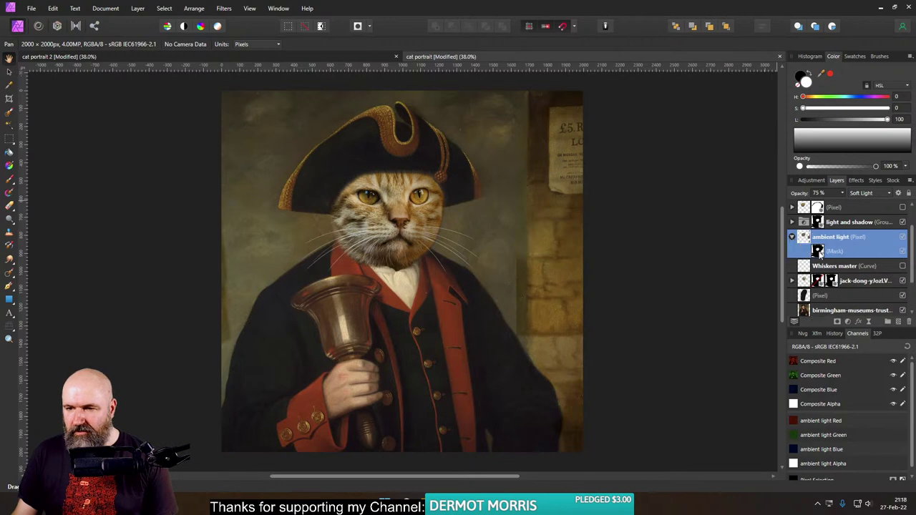
# Step: Target the ambient light mask with a soft Basic 128 px Paint Brush enlarged to 365 px
pyautogui.click(820, 252)
pyautogui.click(10, 179)
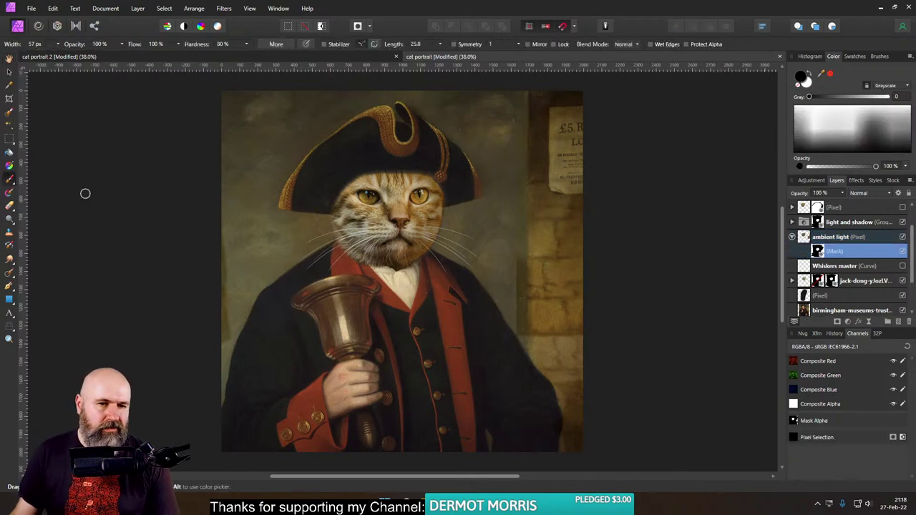
pyautogui.click(836, 68)
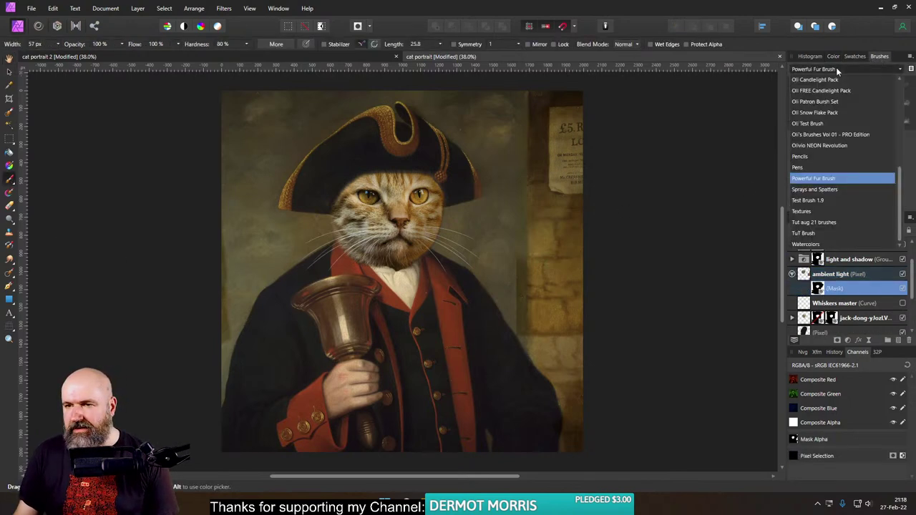
pyautogui.scroll(5, 830, 128)
pyautogui.click(809, 75)
pyautogui.scroll(-2, 818, 168)
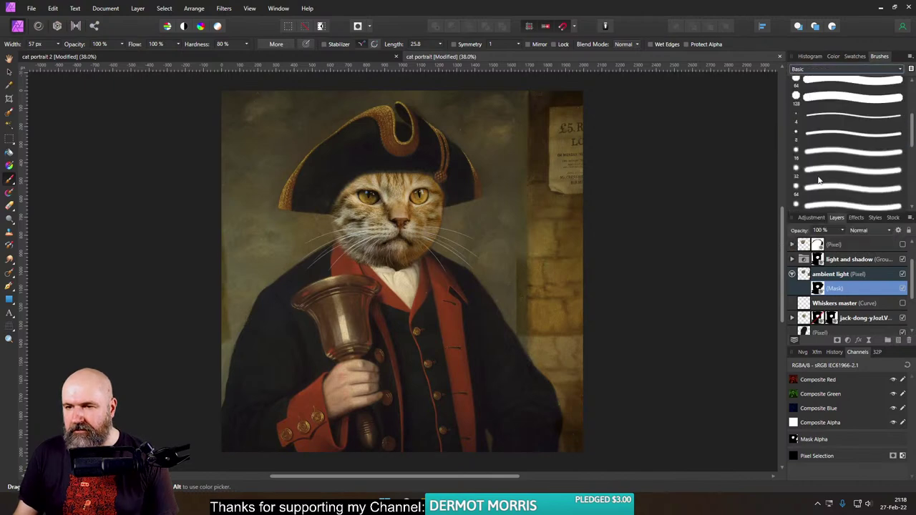
pyautogui.click(821, 98)
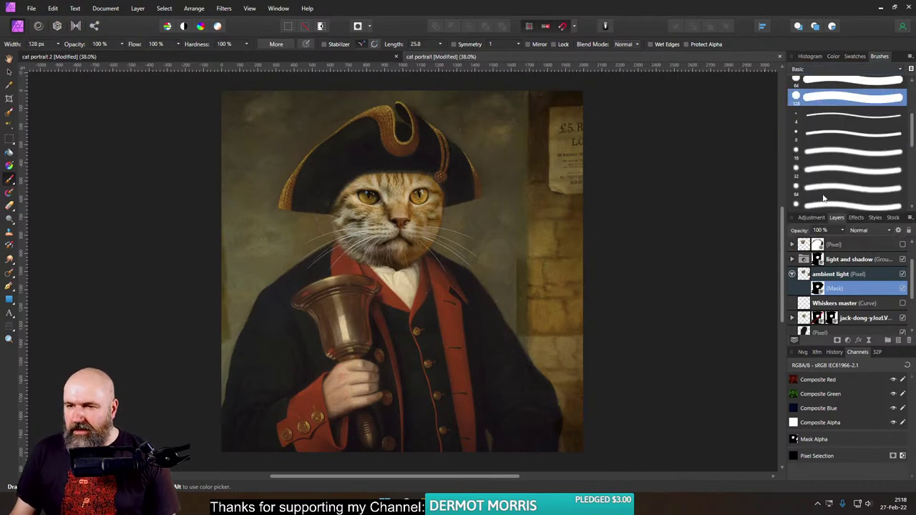
pyautogui.scroll(-1, 823, 199)
pyautogui.click(813, 160)
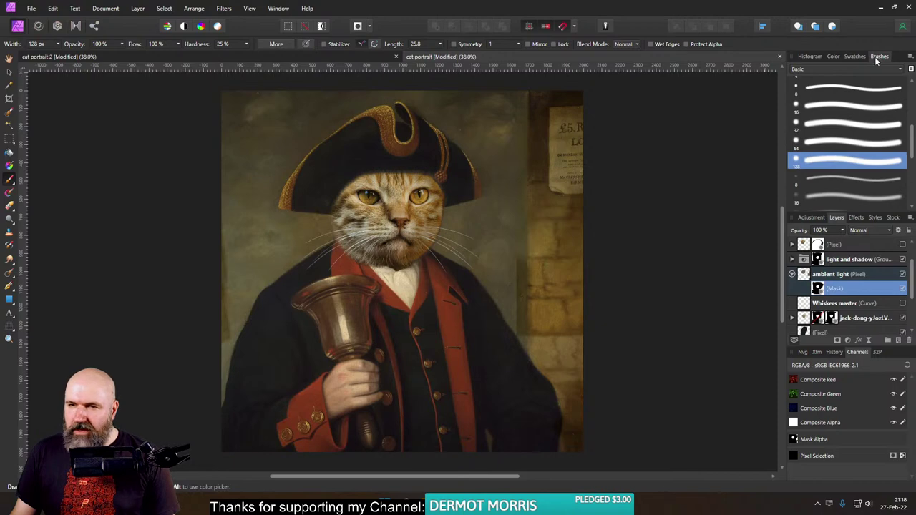
pyautogui.moveTo(58, 44); pyautogui.dragTo(74, 57)
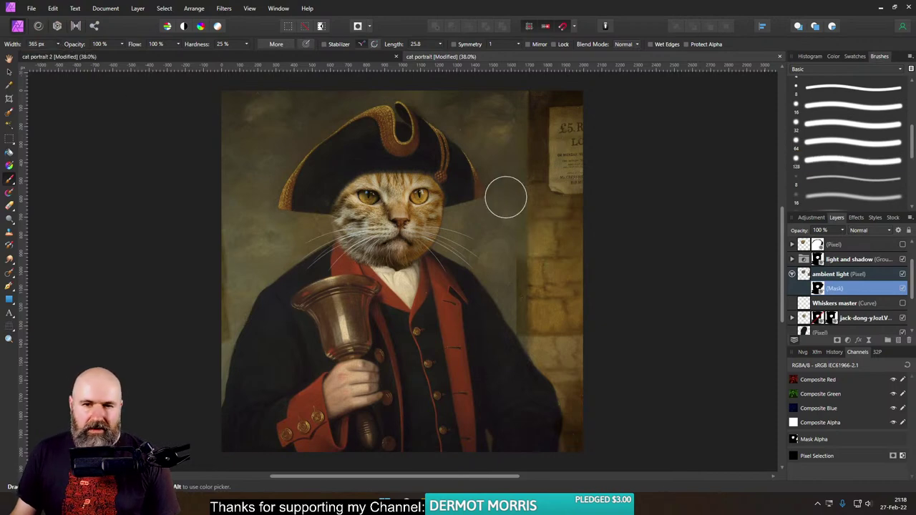
# Step: Paint over the brick wall right of the figure and down the lower right wall
pyautogui.moveTo(527, 286)
pyautogui.mouseDown()
pyautogui.moveTo(524, 274)
pyautogui.moveTo(569, 337)
pyautogui.mouseUp()
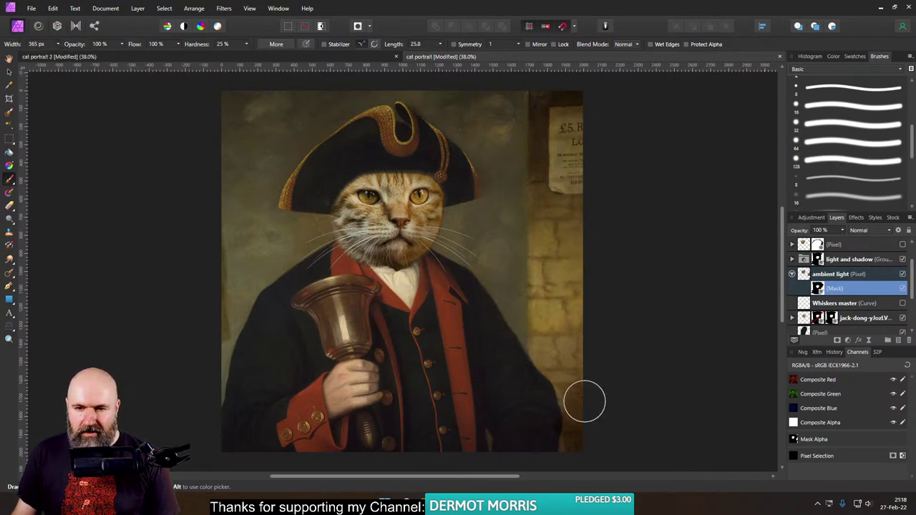
pyautogui.moveTo(575, 411)
pyautogui.mouseDown()
pyautogui.moveTo(546, 159)
pyautogui.moveTo(544, 285)
pyautogui.moveTo(581, 454)
pyautogui.mouseUp()
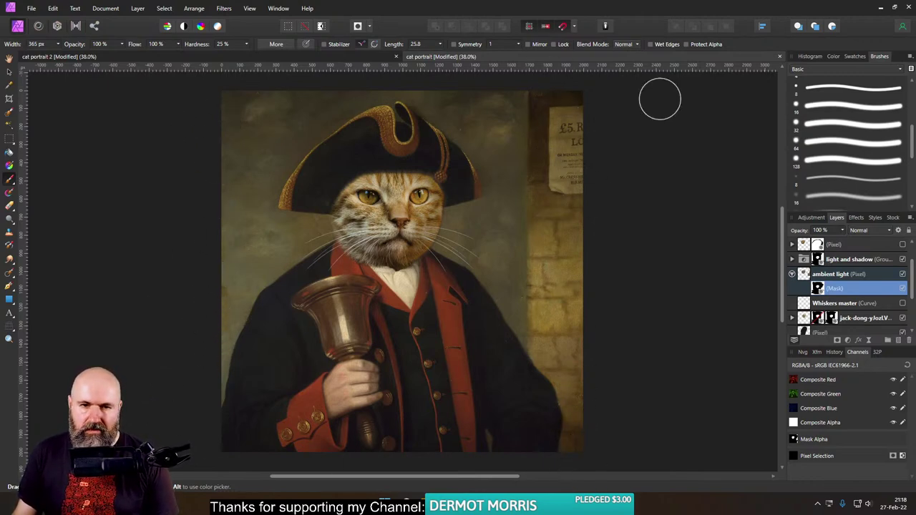
pyautogui.click(834, 58)
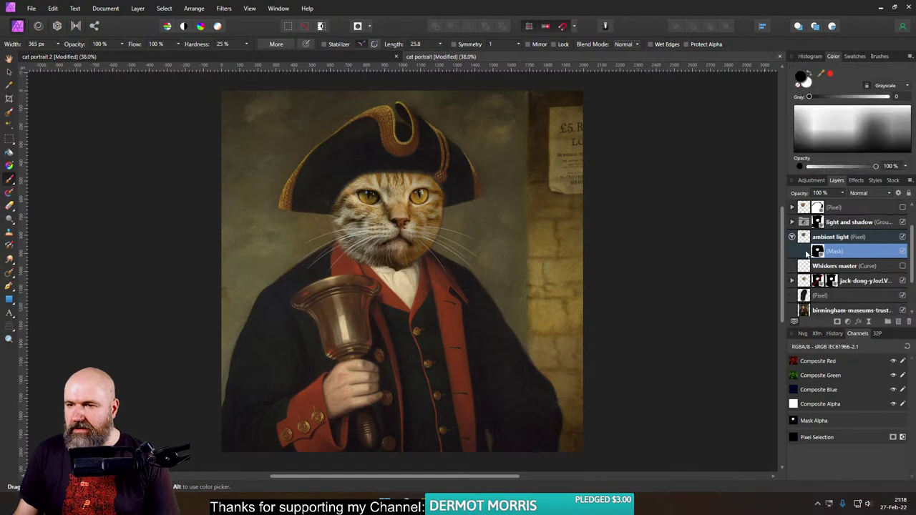
# Step: Merge all visible layers into a new pixel layer above the top Whiskers right layer
pyautogui.click(809, 206)
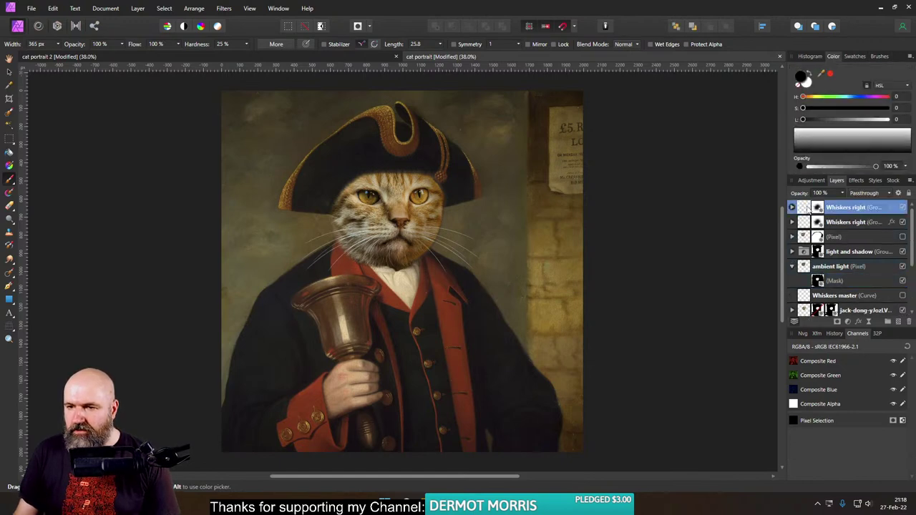
pyautogui.rightClick(809, 208)
pyautogui.click(716, 337)
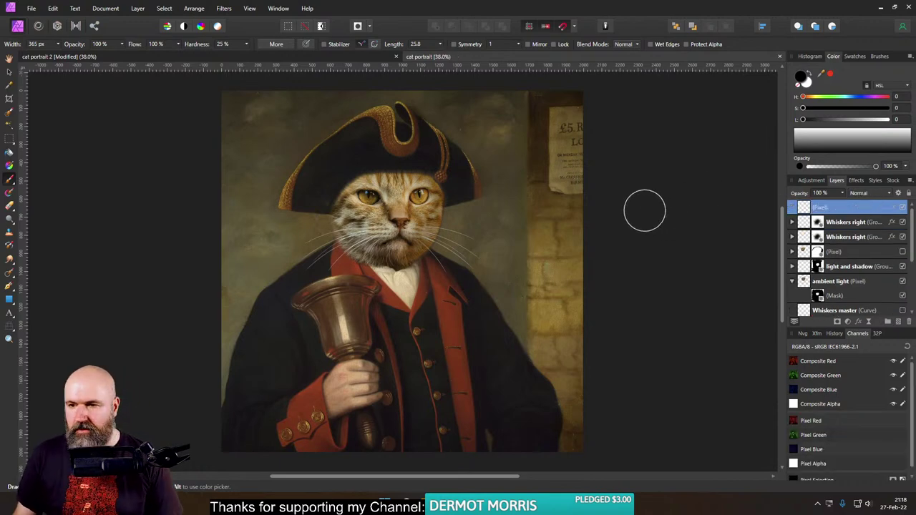
# Step: Launch Nik Collection's Color Efex Pro 4 on the merged layer from Filters > Plugins
pyautogui.click(221, 8)
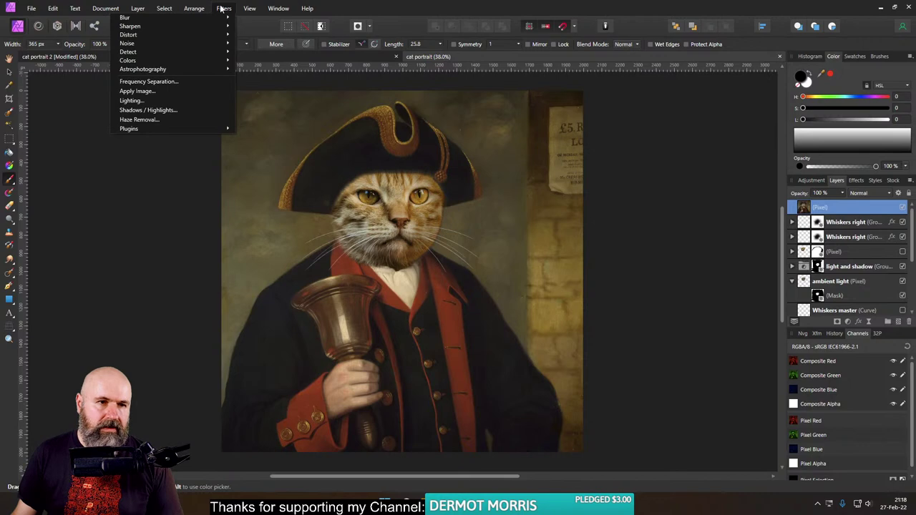
pyautogui.moveTo(190, 129)
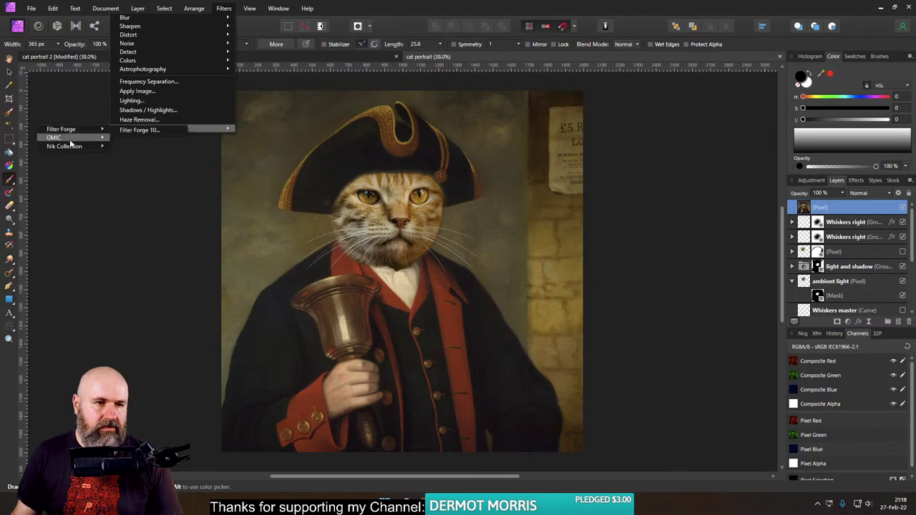
pyautogui.moveTo(71, 147)
pyautogui.moveTo(75, 130)
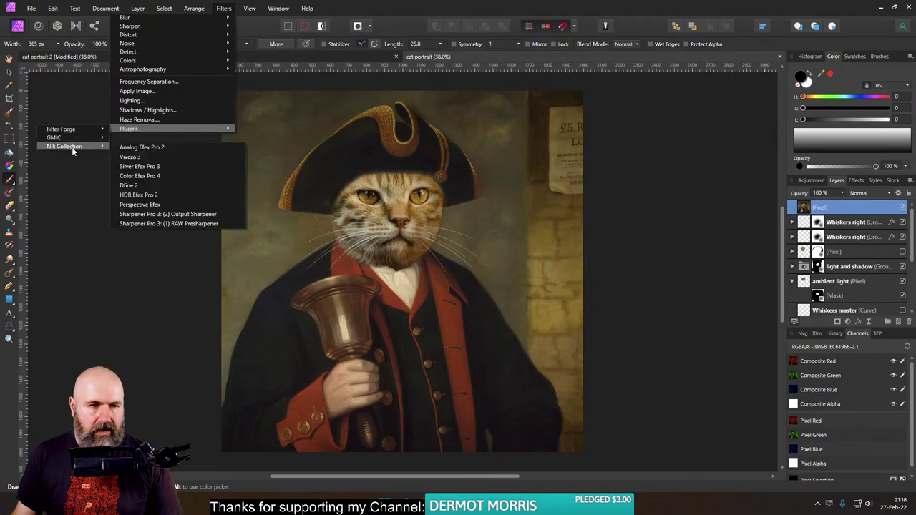
pyautogui.click(171, 175)
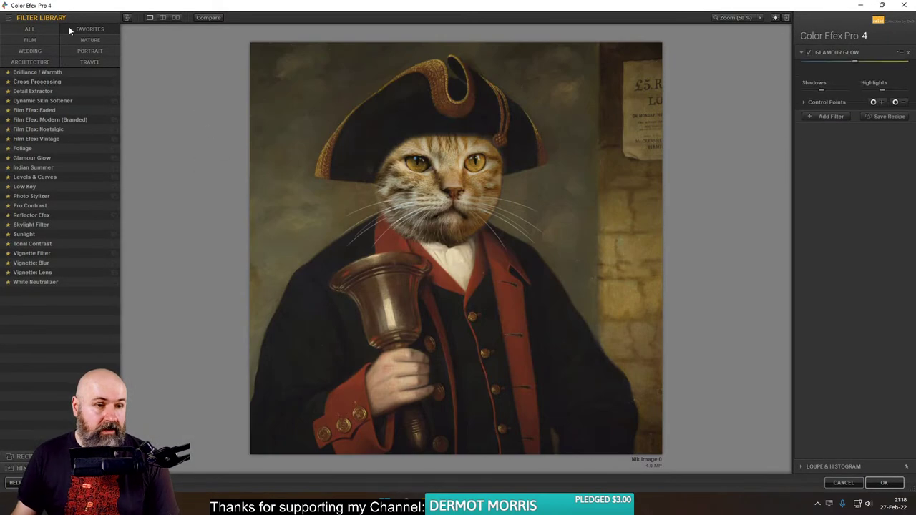
# Step: Stack Glamour Glow with reduced glow and a Vignette Filter at 20% size and 33% opacity, plus an empty slot
pyautogui.click(35, 159)
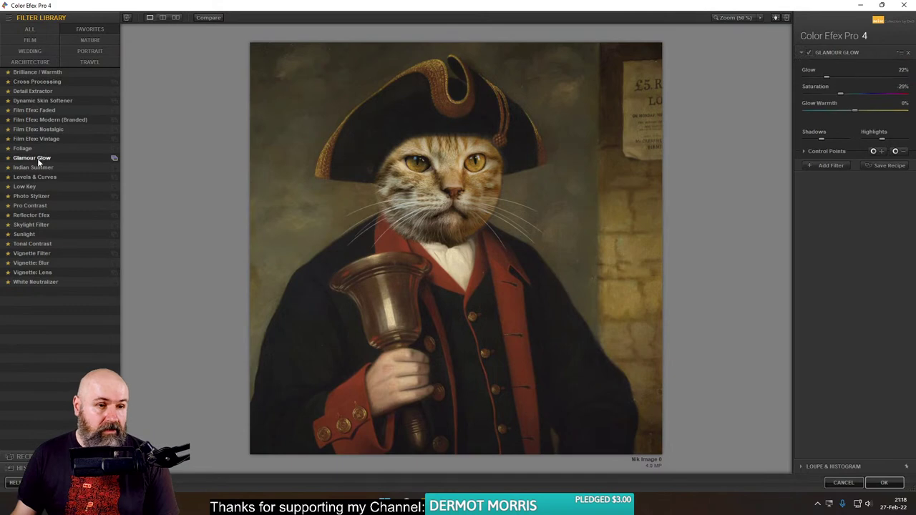
pyautogui.moveTo(835, 76); pyautogui.dragTo(869, 75)
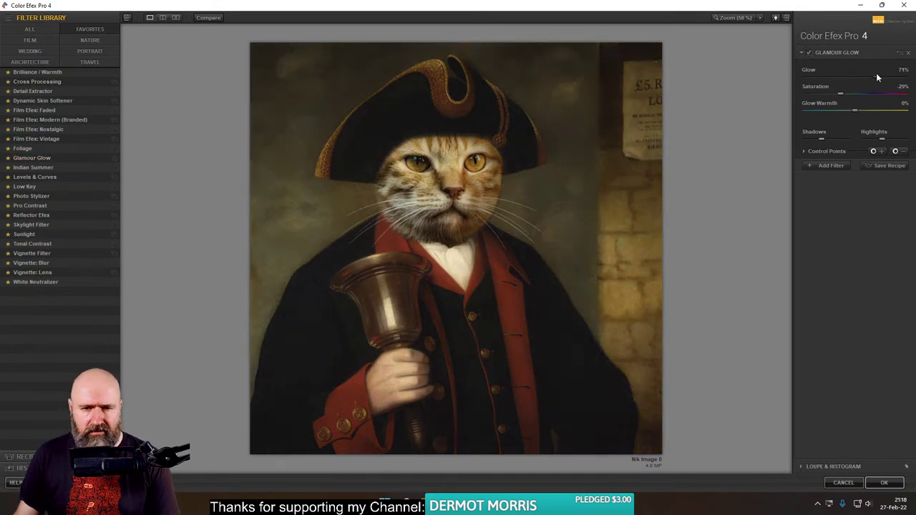
pyautogui.click(831, 165)
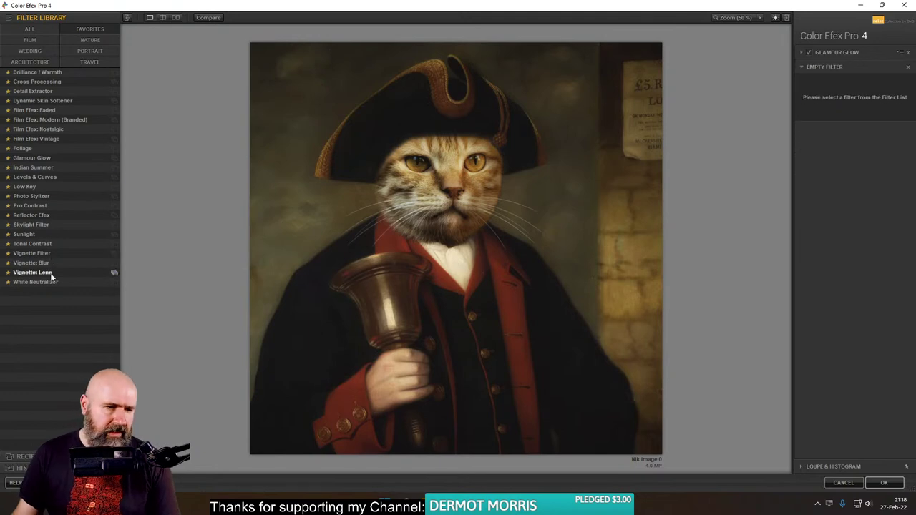
pyautogui.click(53, 252)
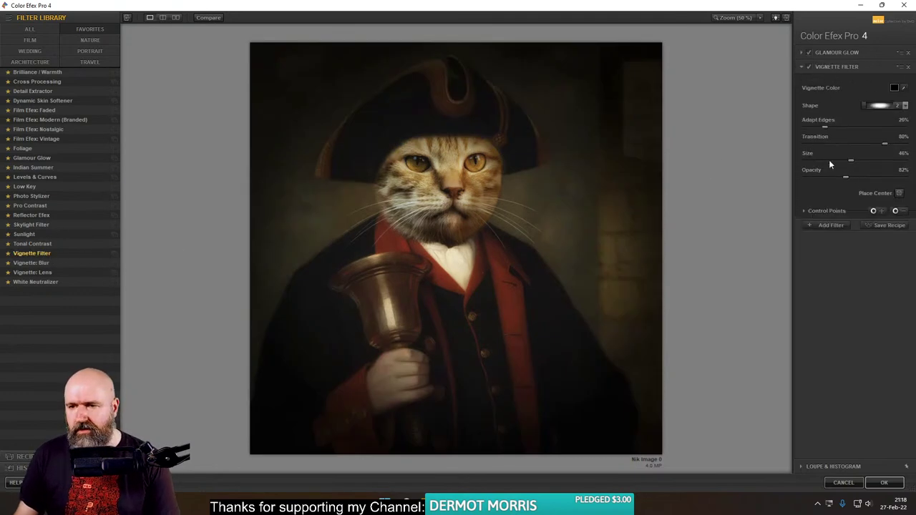
pyautogui.click(829, 160)
pyautogui.click(830, 177)
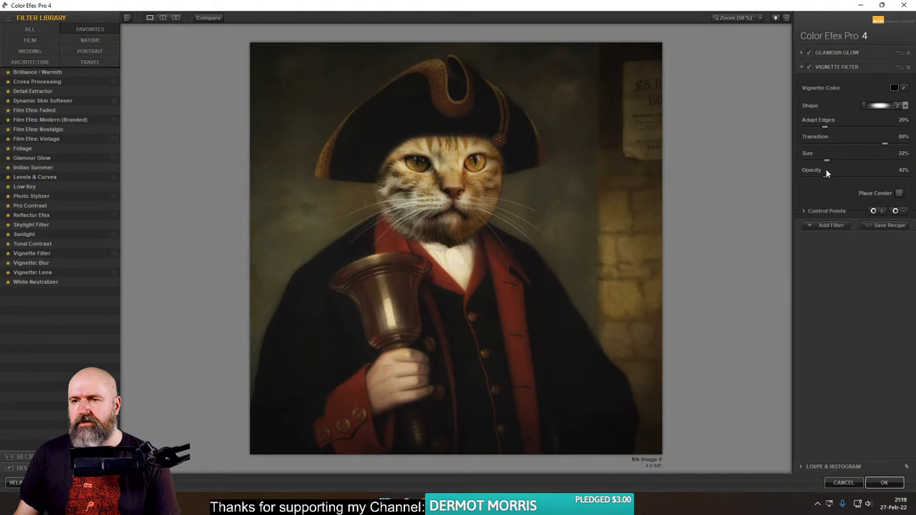
pyautogui.moveTo(828, 179); pyautogui.dragTo(819, 175)
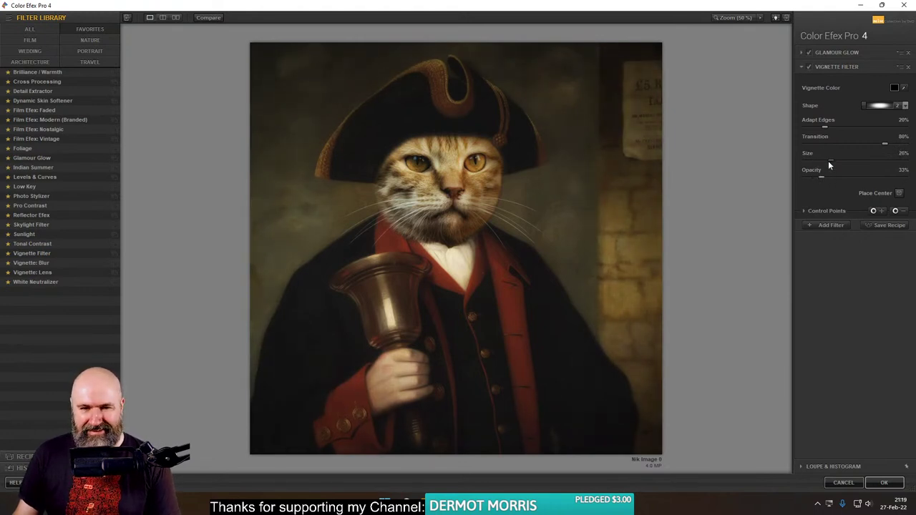
pyautogui.click(829, 225)
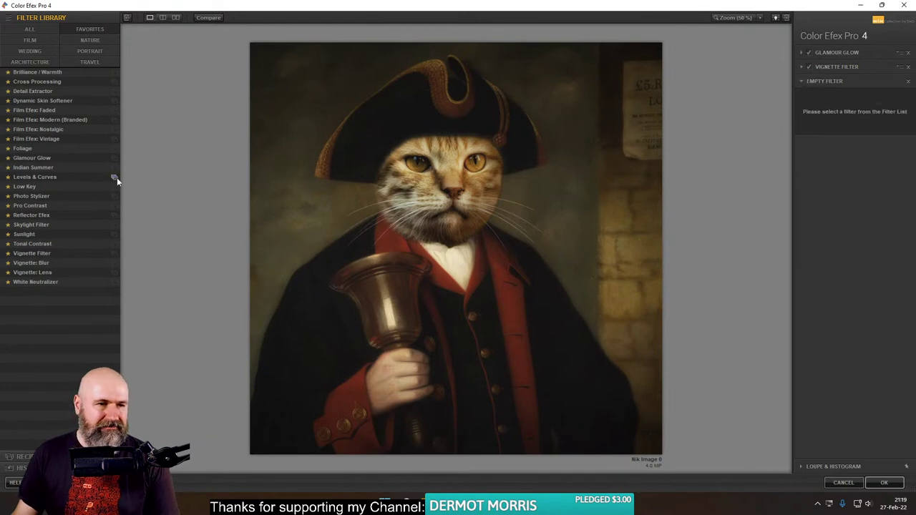
# Step: Add the Cross Processing filter using the B05 preset
pyautogui.click(51, 81)
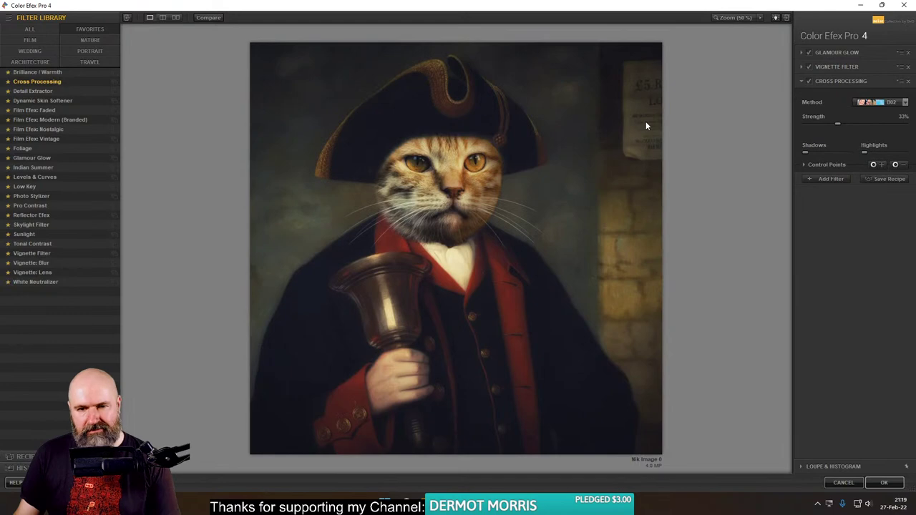
pyautogui.click(879, 104)
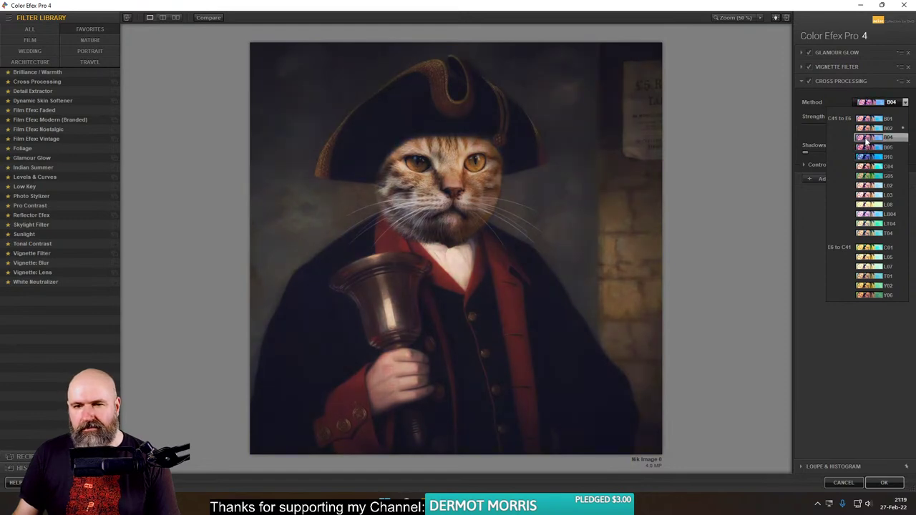
pyautogui.click(868, 147)
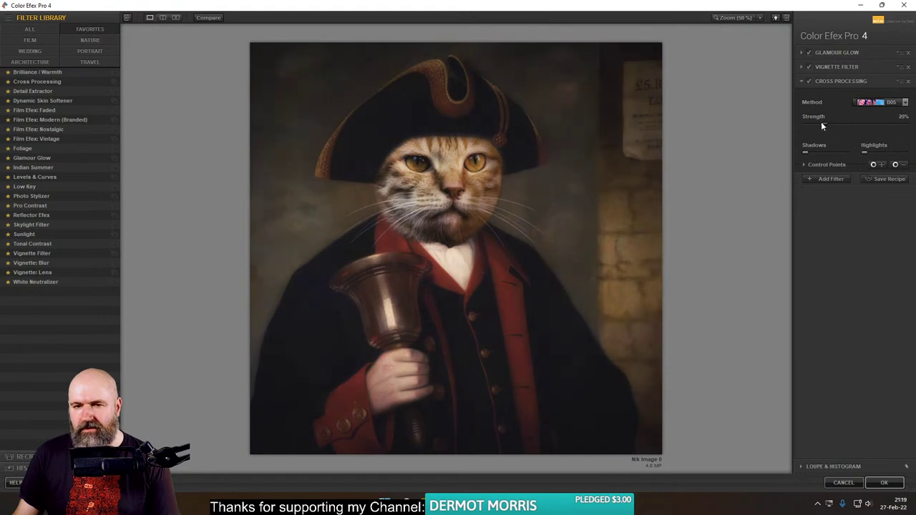
# Step: Compare vignette and Glamour Glow on and off, then brighten Glamour Glow shadows and set highlights to 0%
pyautogui.click(810, 66)
pyautogui.click(810, 67)
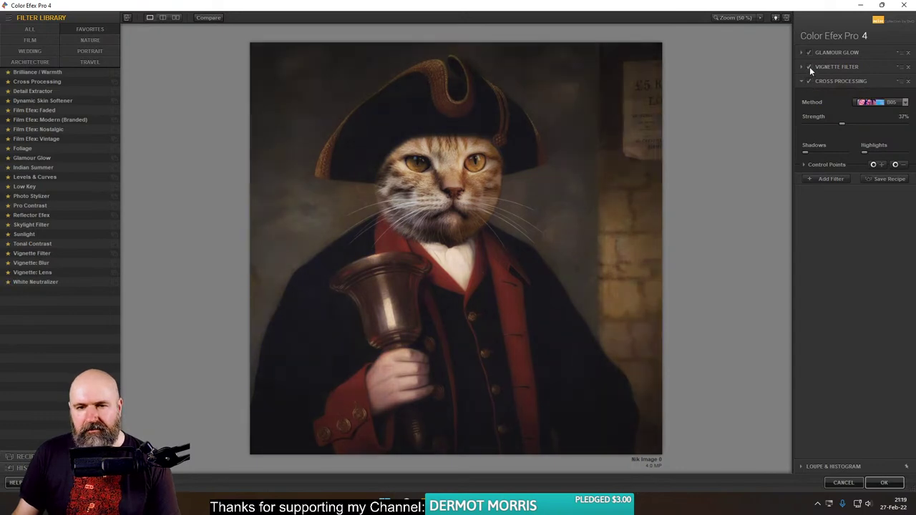
pyautogui.click(810, 53)
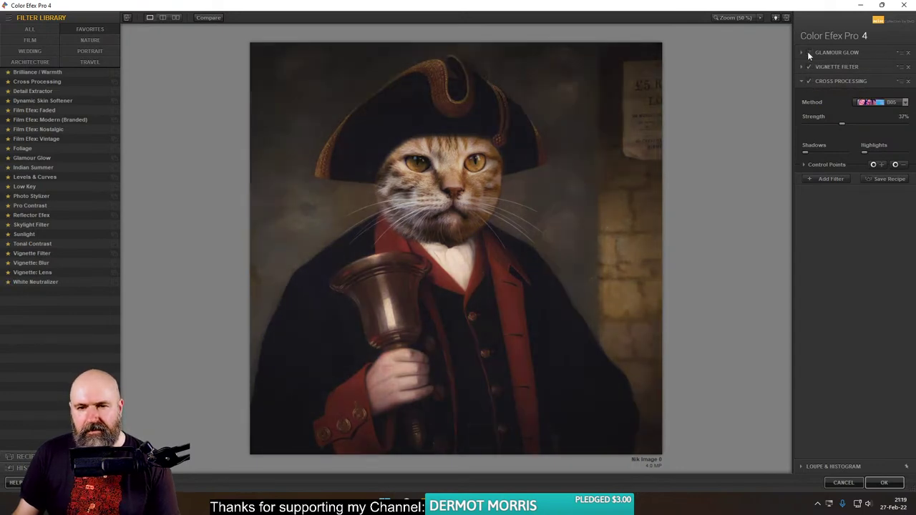
pyautogui.click(808, 52)
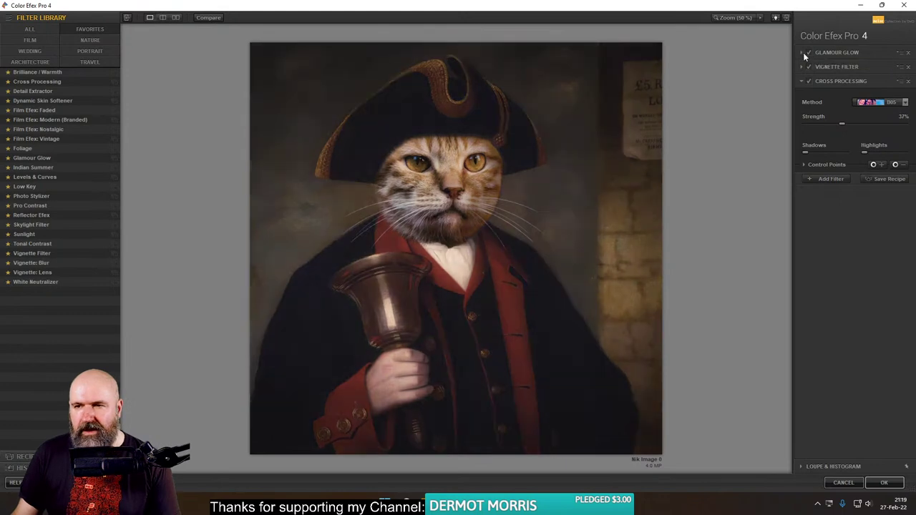
pyautogui.click(802, 52)
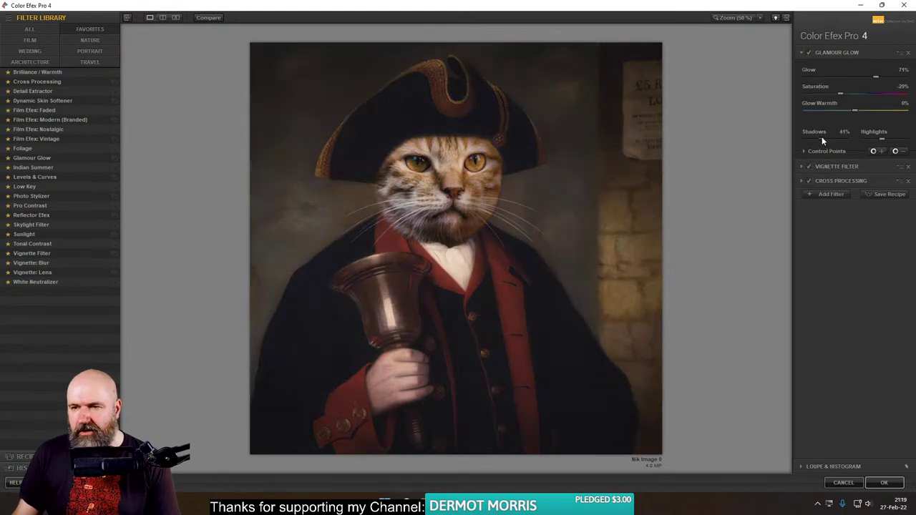
pyautogui.moveTo(798, 137); pyautogui.dragTo(826, 139)
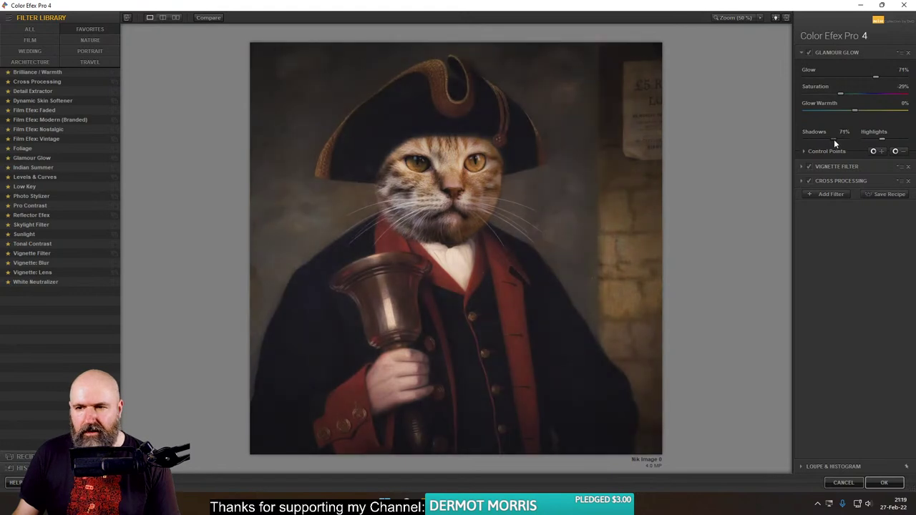
pyautogui.moveTo(882, 139)
pyautogui.mouseDown()
pyautogui.moveTo(859, 140)
pyautogui.moveTo(901, 143)
pyautogui.moveTo(893, 143)
pyautogui.mouseUp()
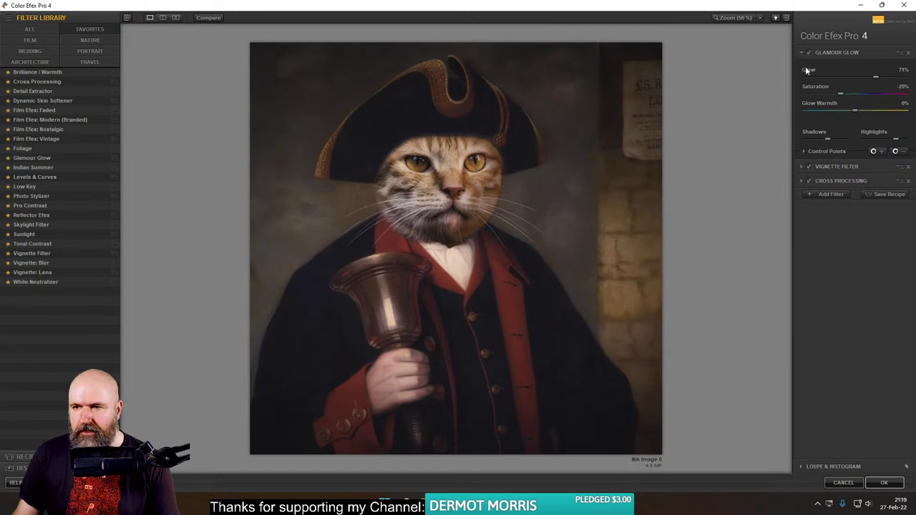
# Step: Review the Vignette and Cross Processing settings, then apply the three-filter stack to the image
pyautogui.click(802, 166)
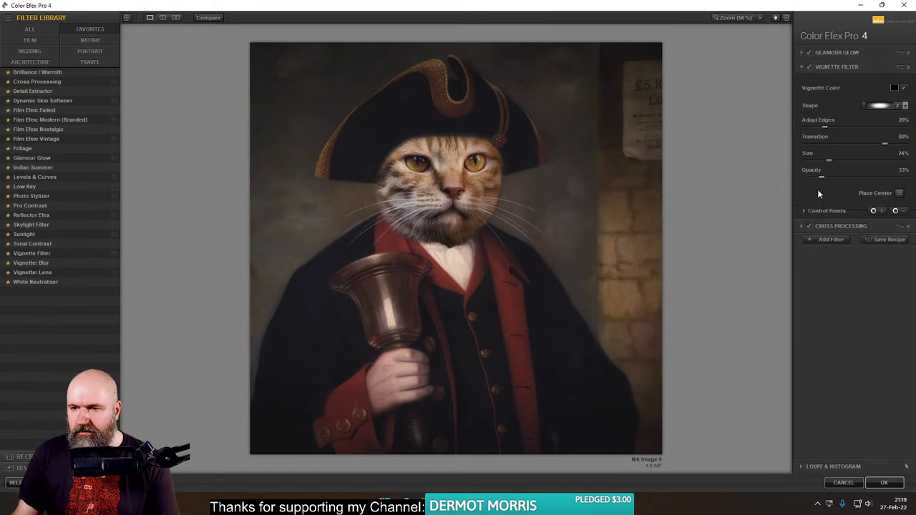
pyautogui.click(809, 67)
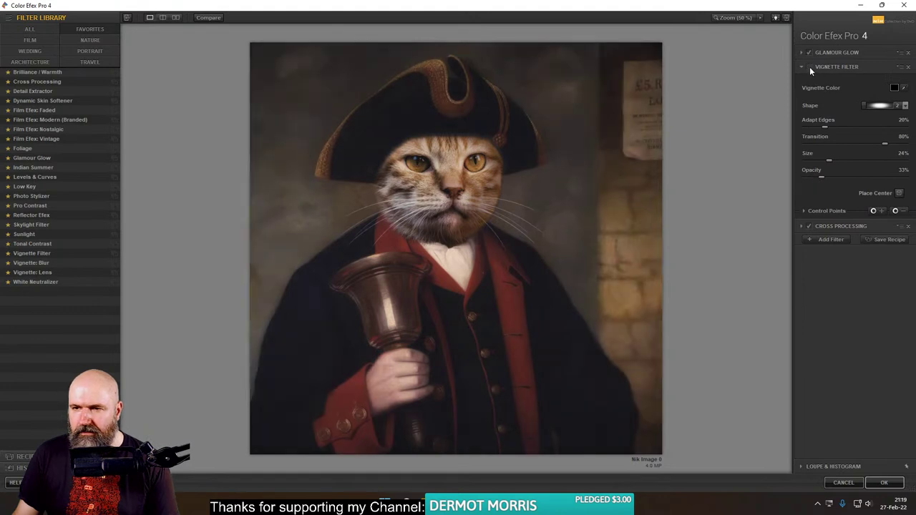
pyautogui.click(810, 67)
pyautogui.click(803, 226)
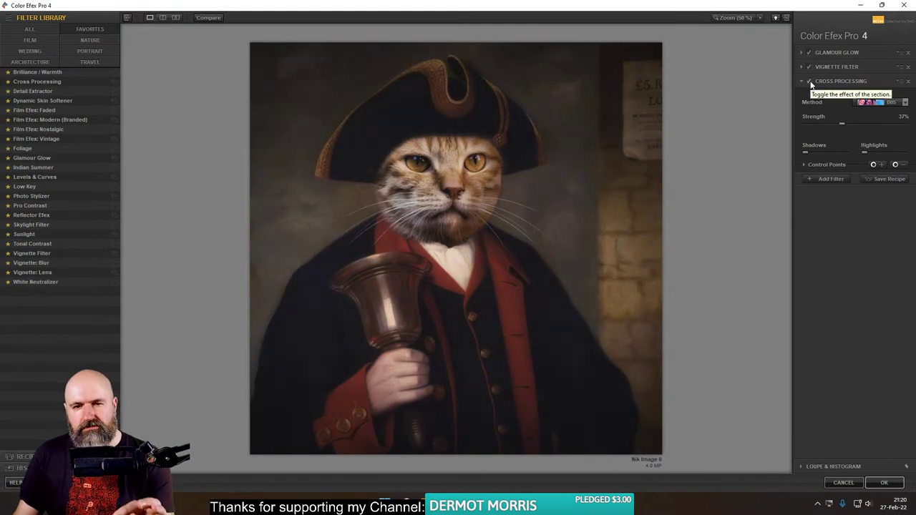
pyautogui.click(884, 482)
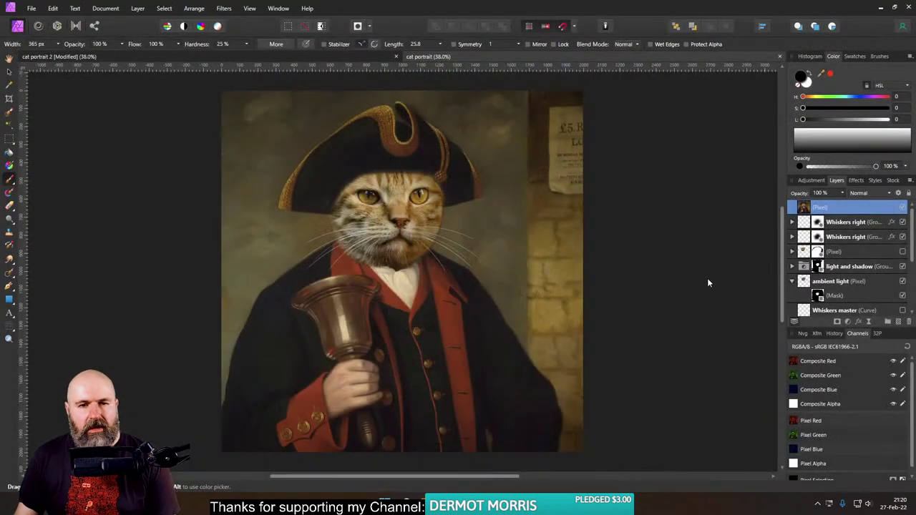
# Step: Flip the filtered top layer on and off repeatedly to compare it with the original
pyautogui.click(907, 209)
pyautogui.click(906, 209)
pyautogui.click(907, 209)
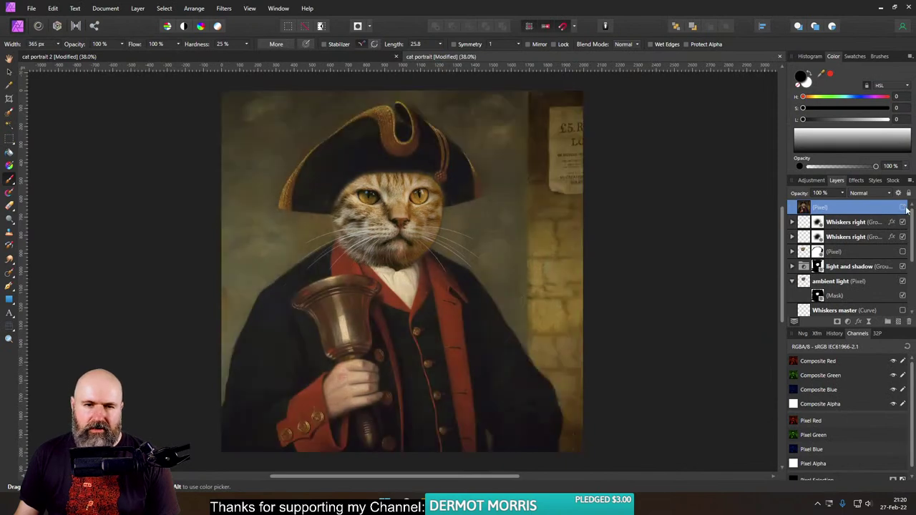
pyautogui.click(907, 209)
pyautogui.click(907, 209)
pyautogui.click(907, 209)
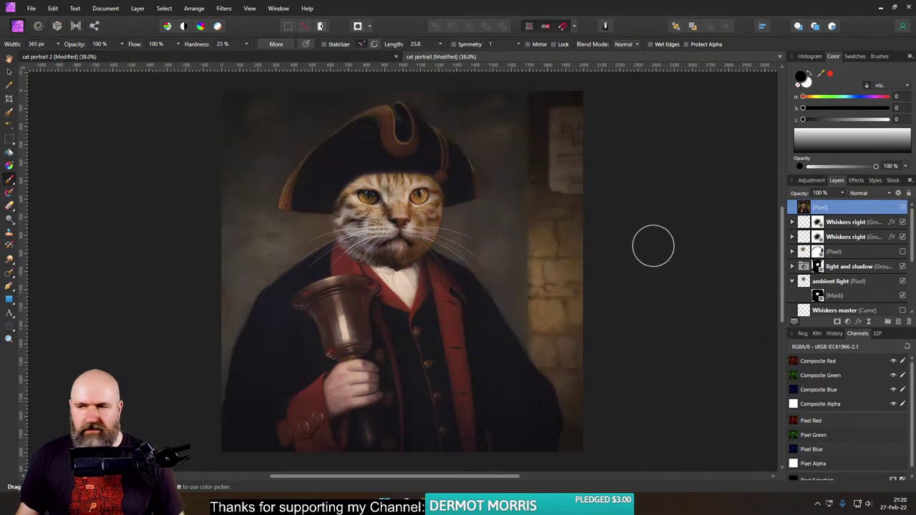
pyautogui.scroll(-3, 591, 243)
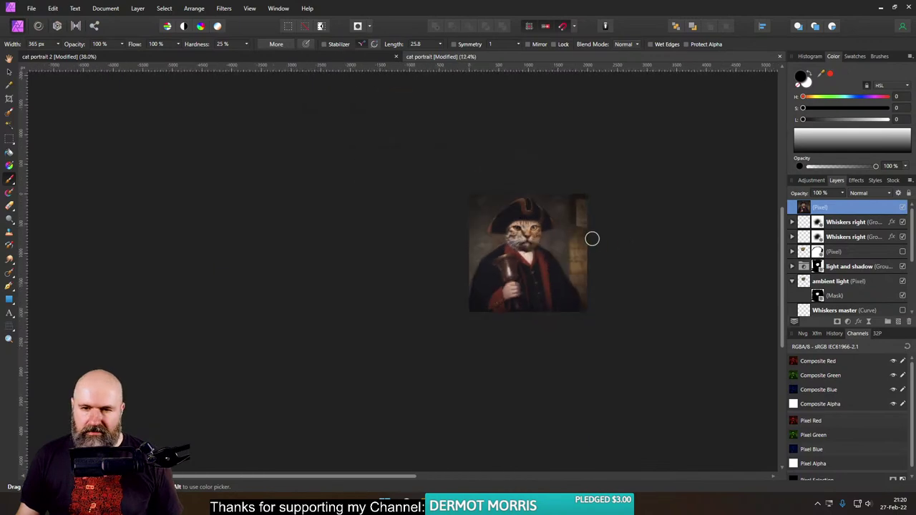
pyautogui.scroll(4, 533, 240)
# Step: Fit the image to the window, keep the filtered top layer visible and select it for adjustments
pyautogui.click(9, 71)
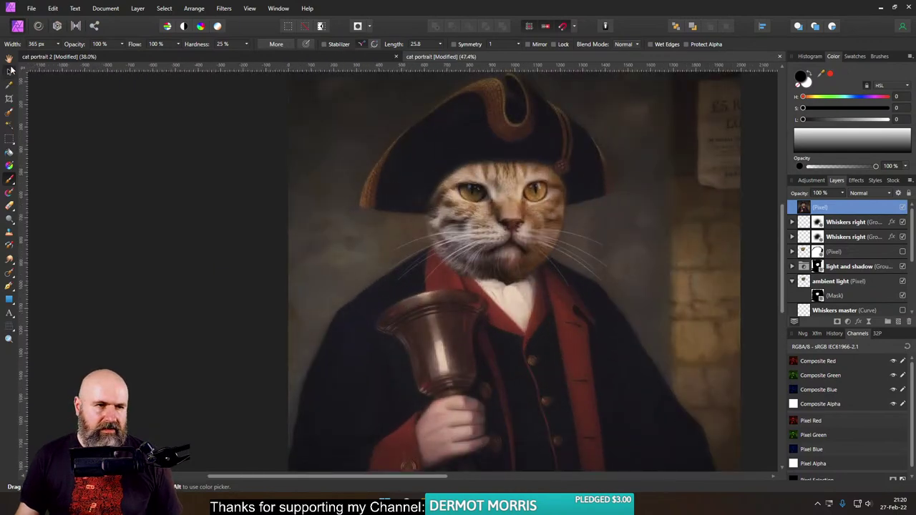
pyautogui.hotkey('ctrl', '0')
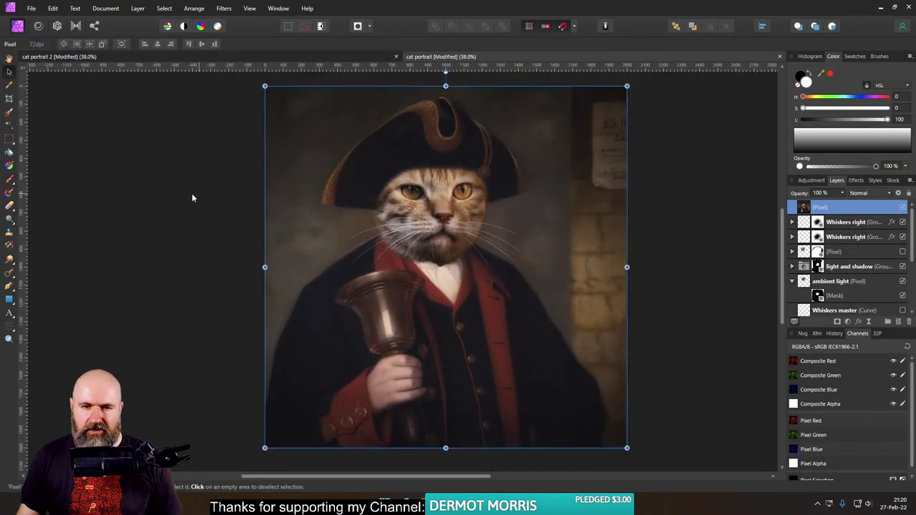
pyautogui.click(677, 265)
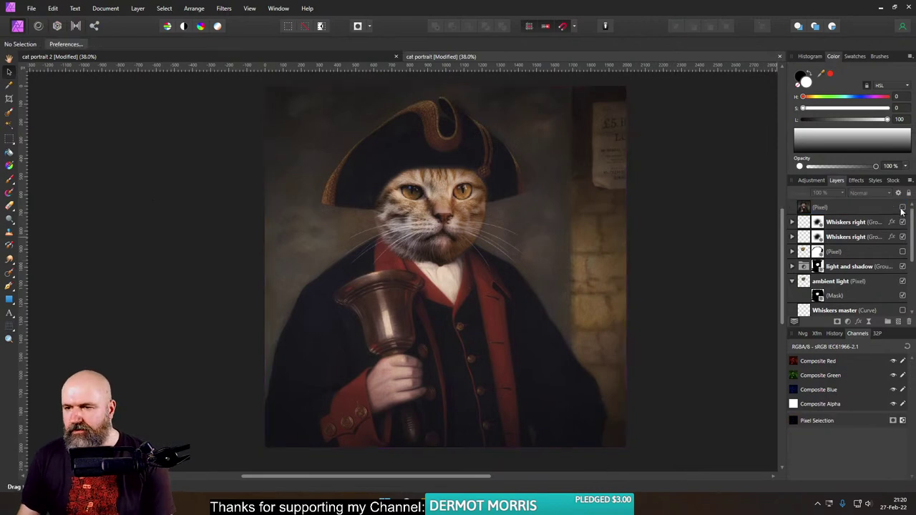
pyautogui.click(901, 208)
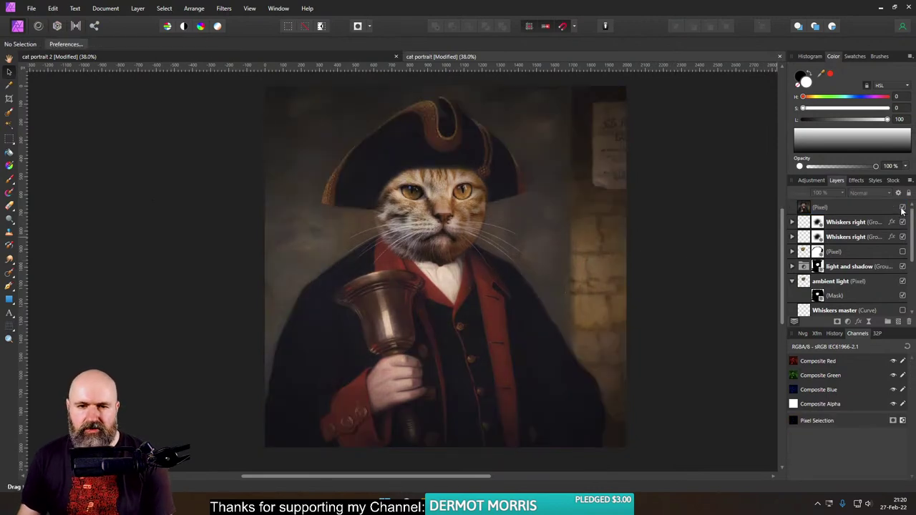
pyautogui.click(804, 207)
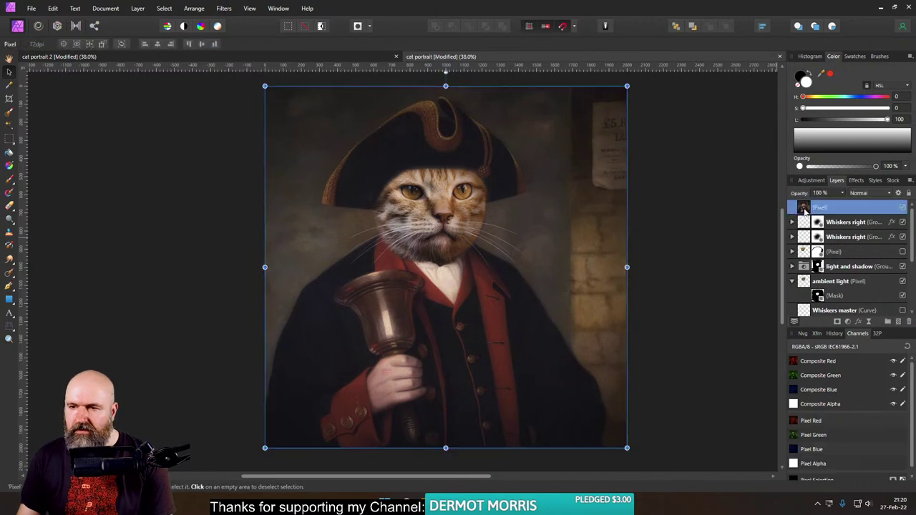
pyautogui.click(847, 322)
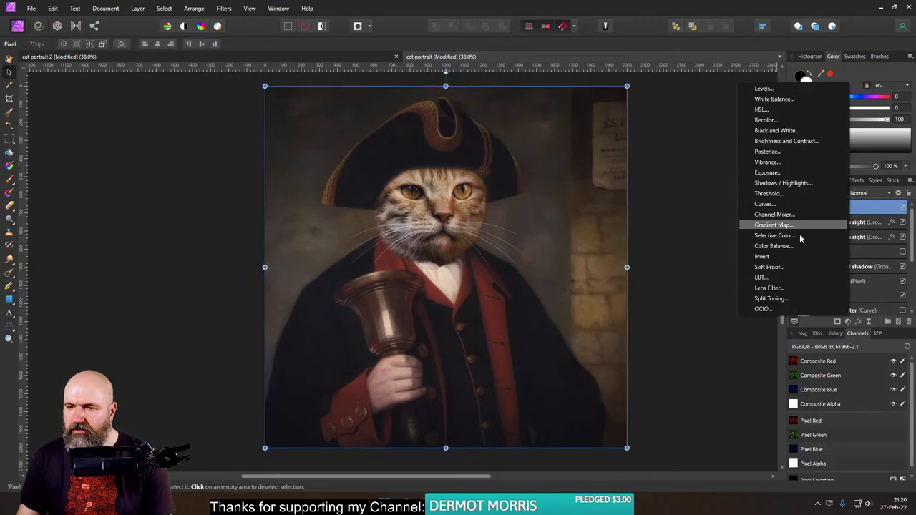
# Step: Add a Curves adjustment with two points raised to gently lift the midtones
pyautogui.click(765, 204)
pyautogui.moveTo(679, 222); pyautogui.dragTo(696, 194)
pyautogui.moveTo(641, 243); pyautogui.dragTo(641, 249)
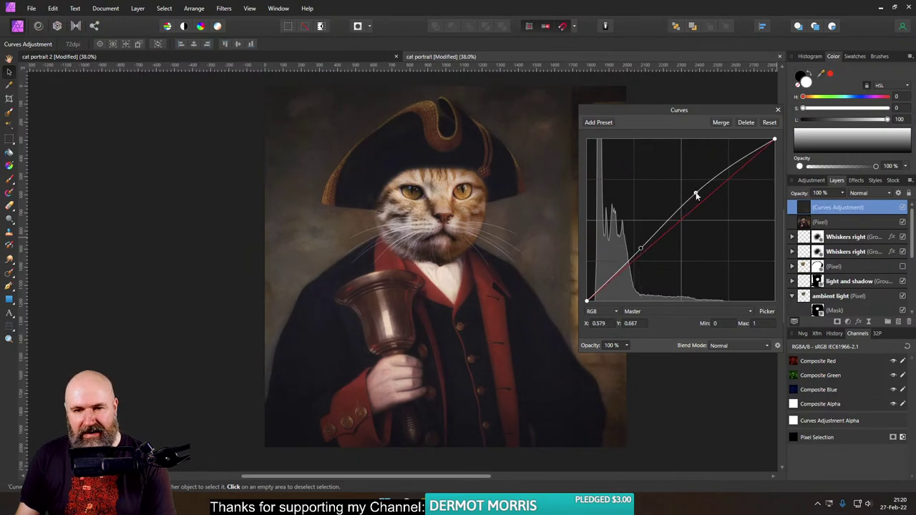
pyautogui.moveTo(695, 193); pyautogui.dragTo(698, 196)
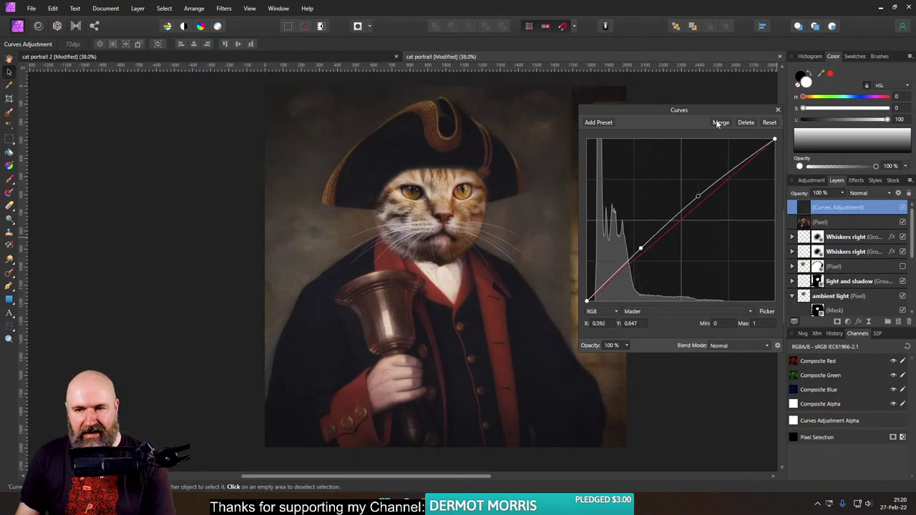
pyautogui.click(778, 110)
# Step: Compare the Curves adjustment on and off, then select the filtered pixel layer
pyautogui.click(903, 207)
pyautogui.click(902, 207)
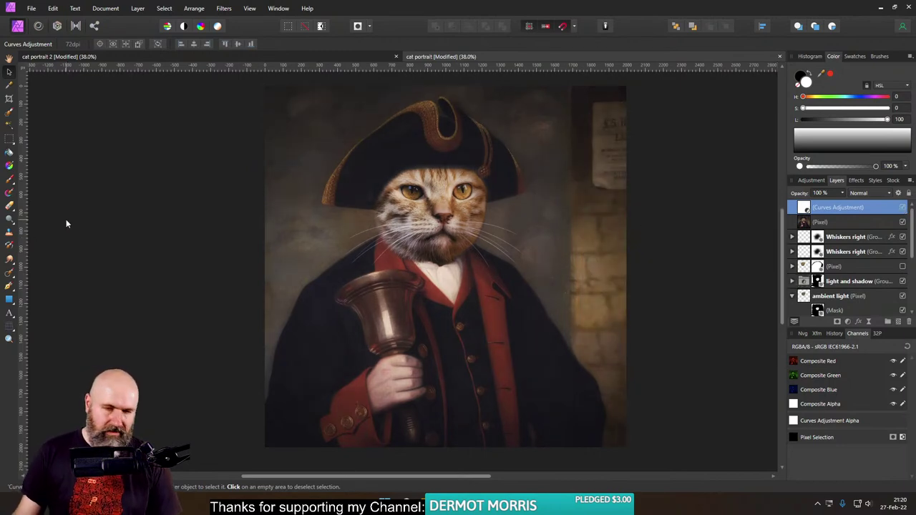
pyautogui.click(807, 223)
# Step: Launch Filter Forge from Filters > Plugins on the filtered layer and decline the upgrade popup
pyautogui.click(224, 8)
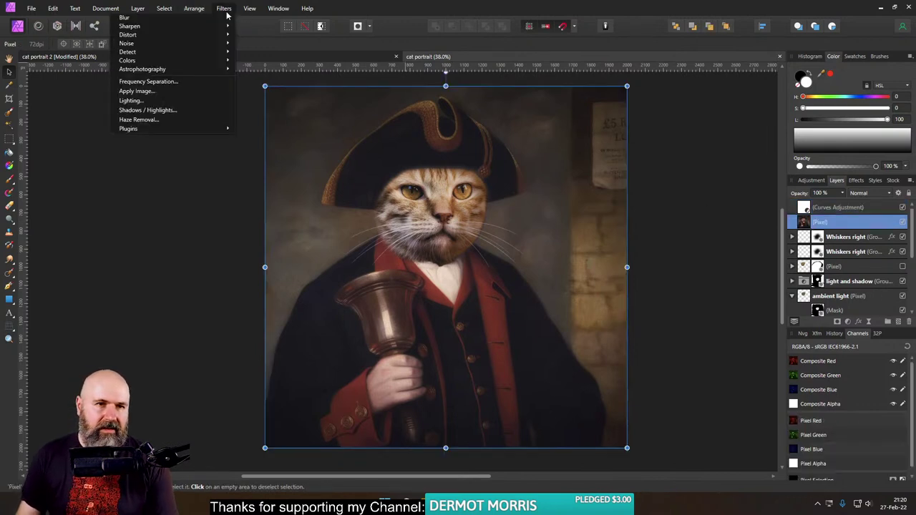
pyautogui.moveTo(186, 130)
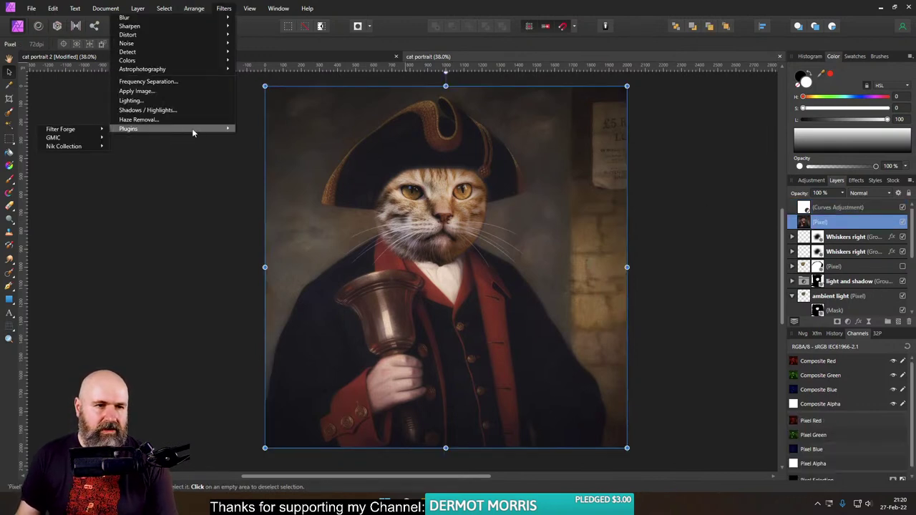
pyautogui.moveTo(76, 129)
pyautogui.click(141, 129)
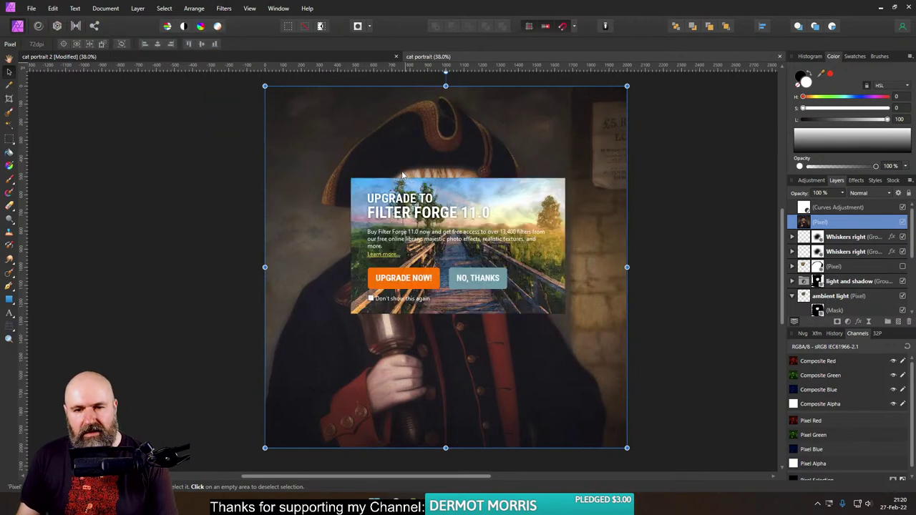
pyautogui.click(485, 285)
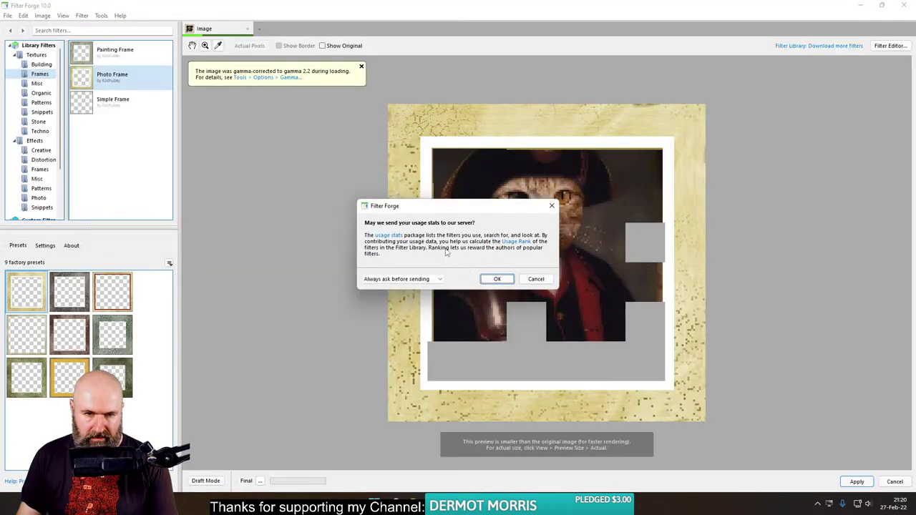
# Step: Accept usage statistics and preview the Postage stamp effect among the Creative filters
pyautogui.click(497, 278)
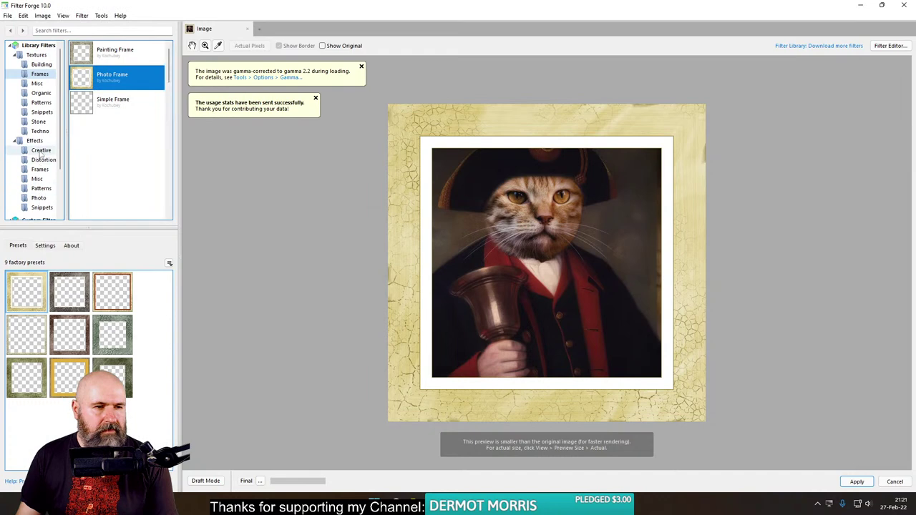
pyautogui.click(40, 150)
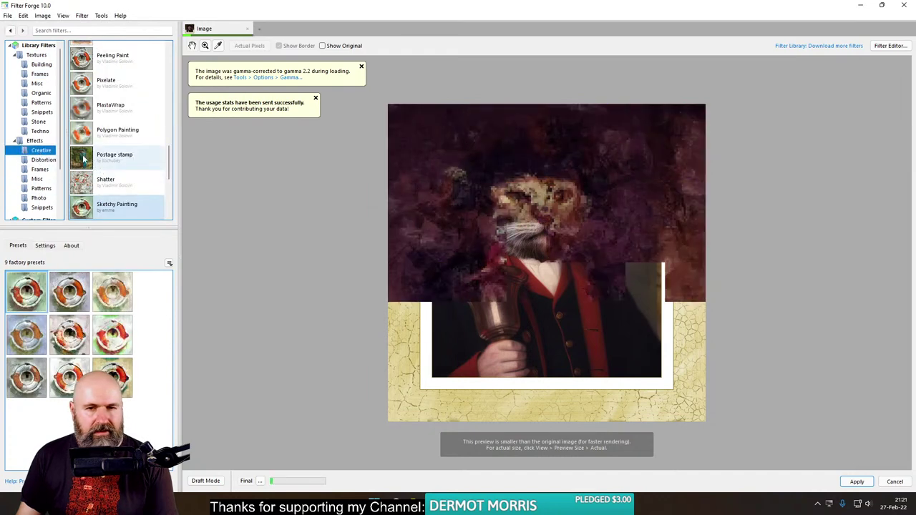
pyautogui.click(83, 159)
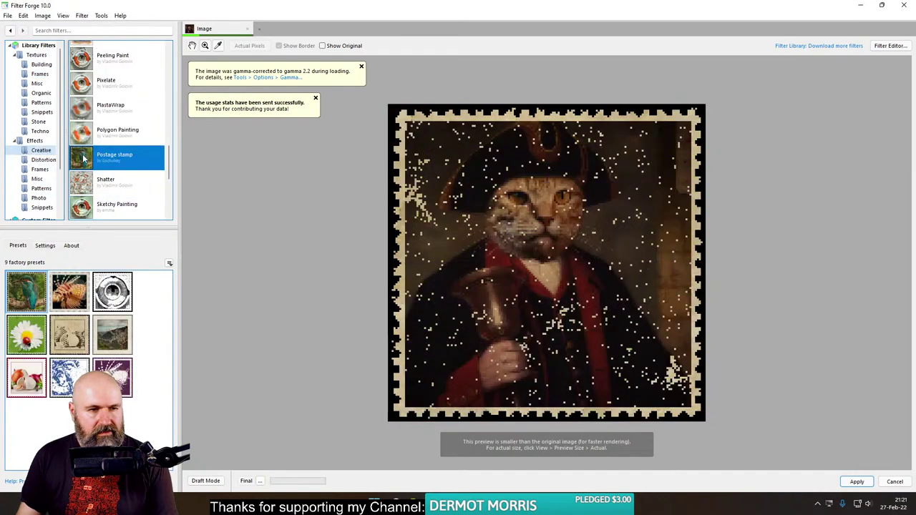
# Step: Preview Paint HDRtist, then Mess Painter with its first preset
pyautogui.scroll(3, 98, 161)
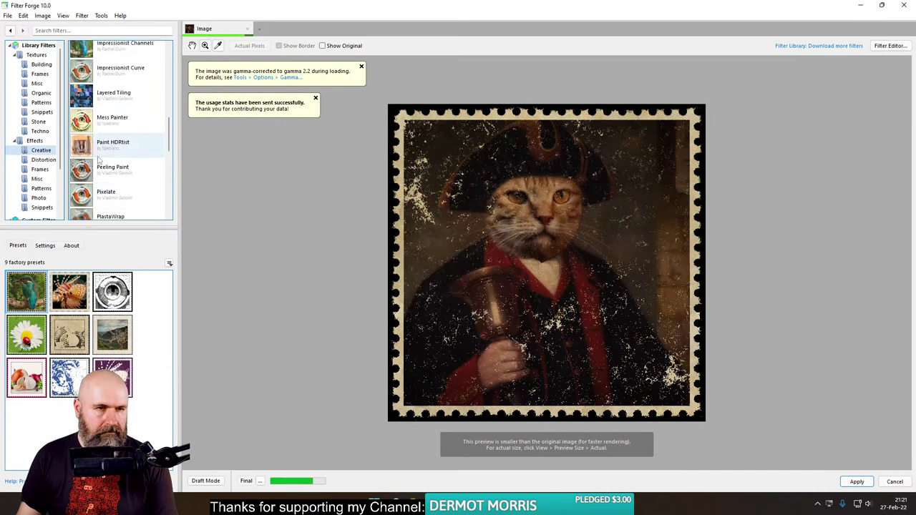
pyautogui.scroll(2, 99, 160)
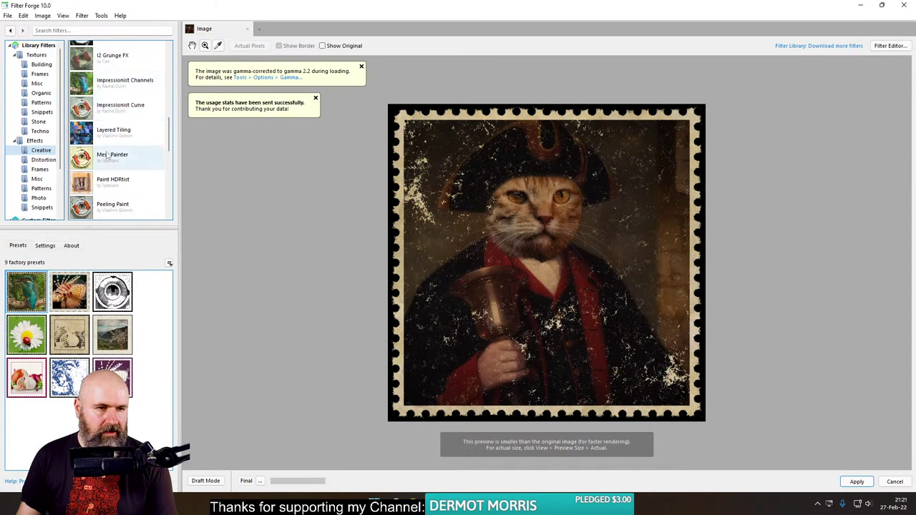
pyautogui.click(94, 184)
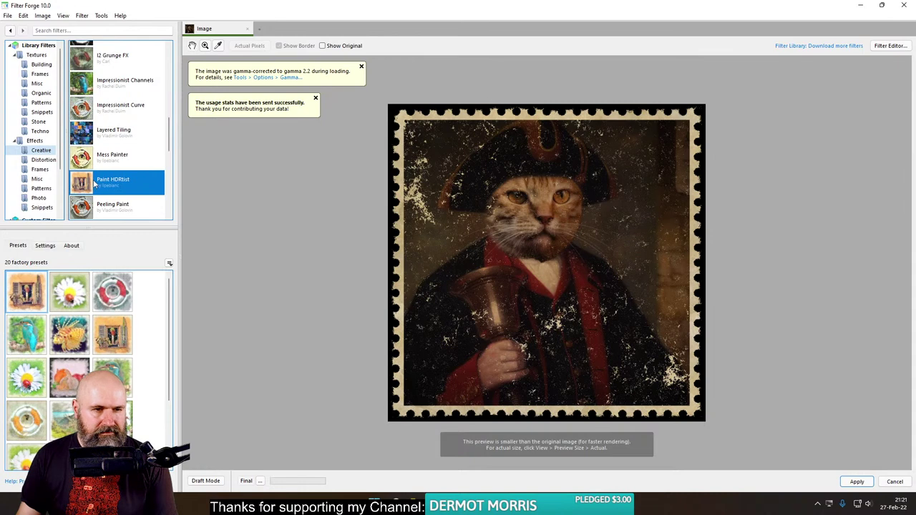
pyautogui.click(93, 160)
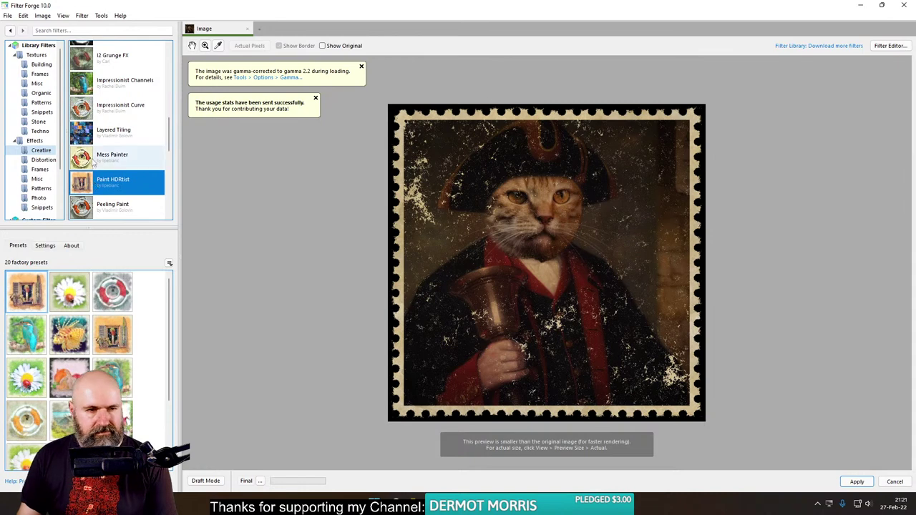
pyautogui.click(29, 308)
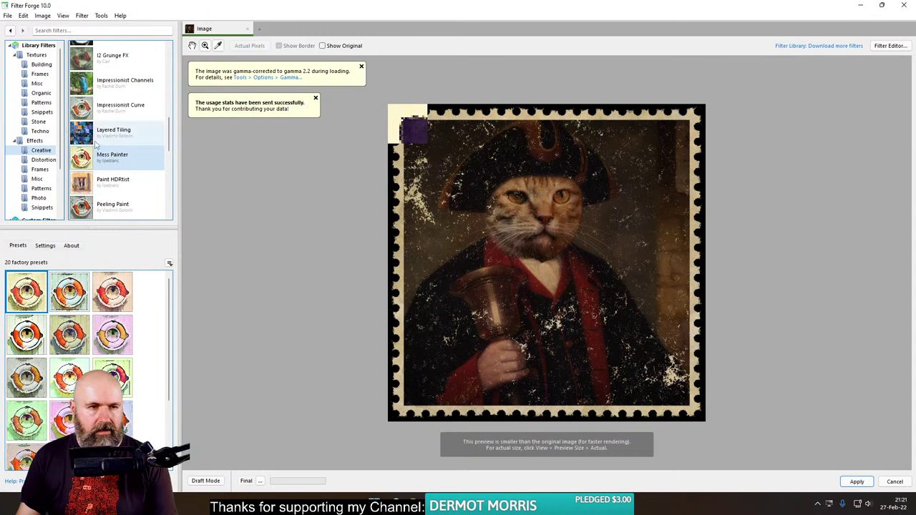
# Step: Browse the Creative list and preview the Impressionist Channels filter on the portrait
pyautogui.scroll(3, 95, 145)
pyautogui.scroll(3, 115, 140)
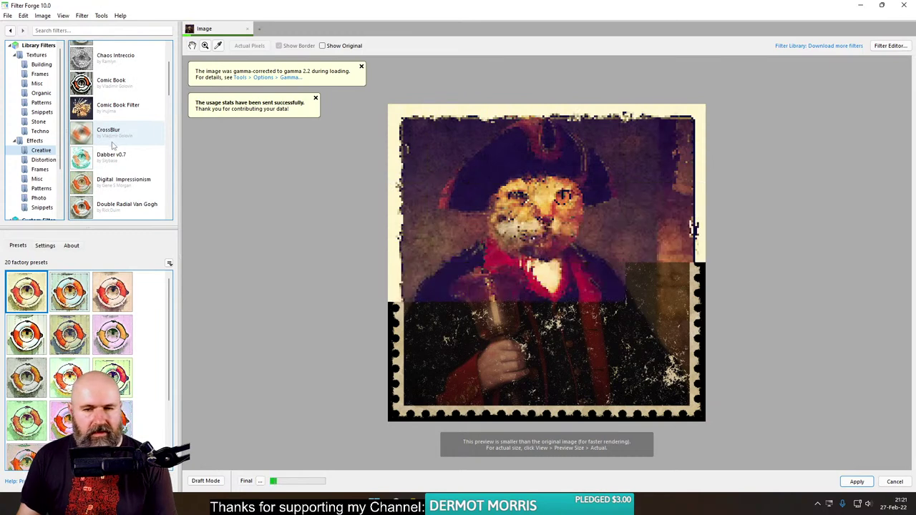
pyautogui.scroll(3, 112, 136)
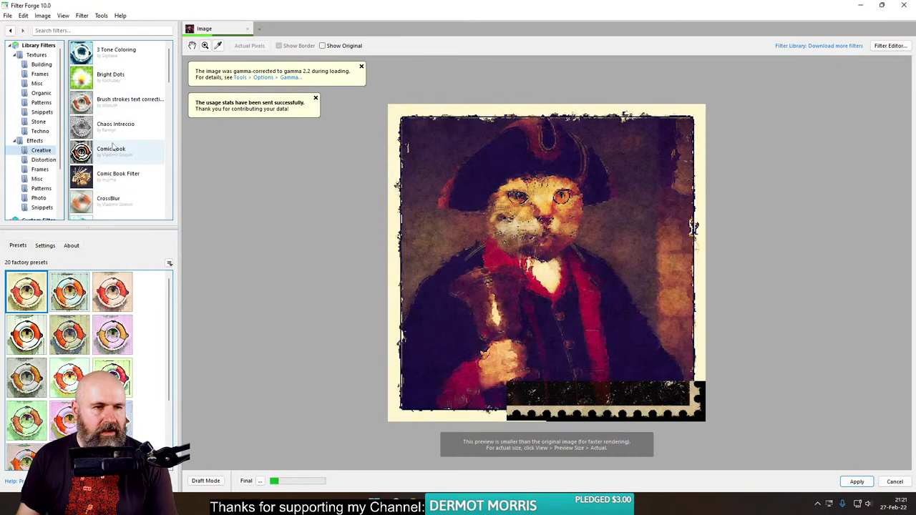
pyautogui.scroll(-5, 118, 143)
pyautogui.scroll(-2, 120, 159)
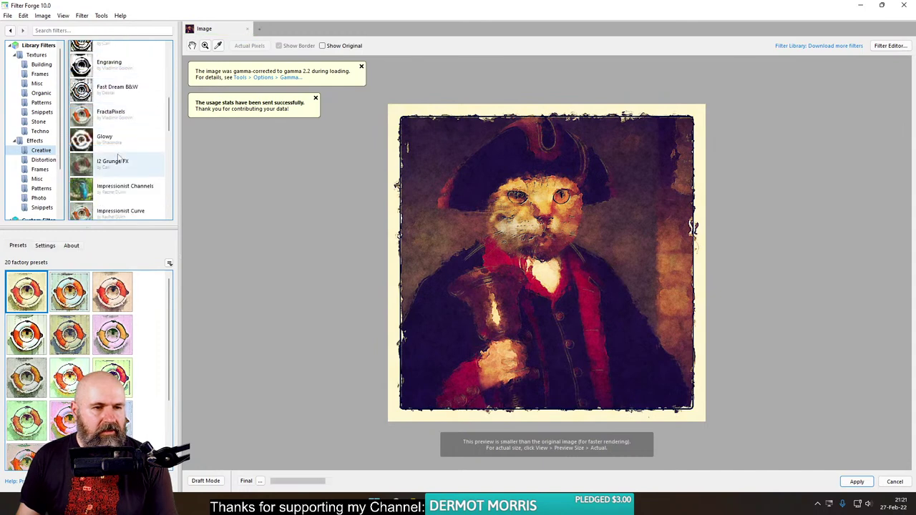
pyautogui.scroll(-1, 136, 162)
pyautogui.click(139, 163)
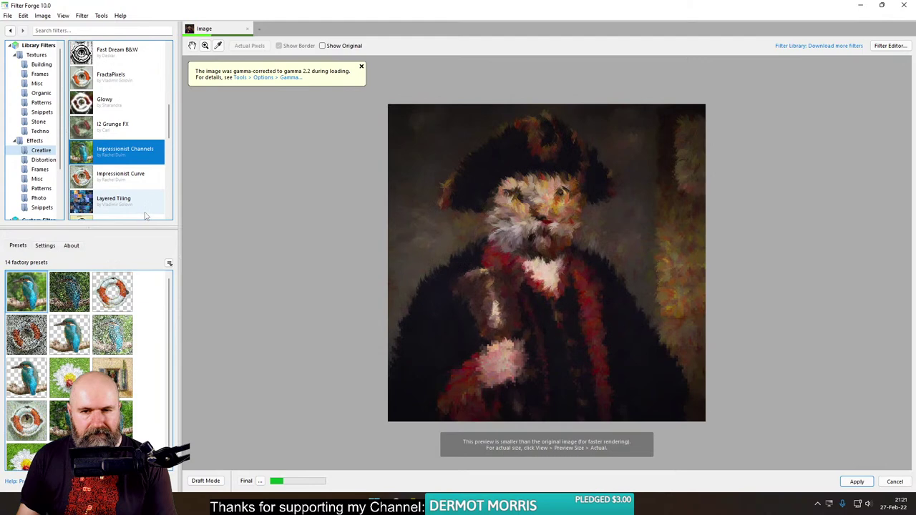
# Step: Preview Paint HDRtist with its first preset and inspect its adjustment settings
pyautogui.scroll(-1, 125, 172)
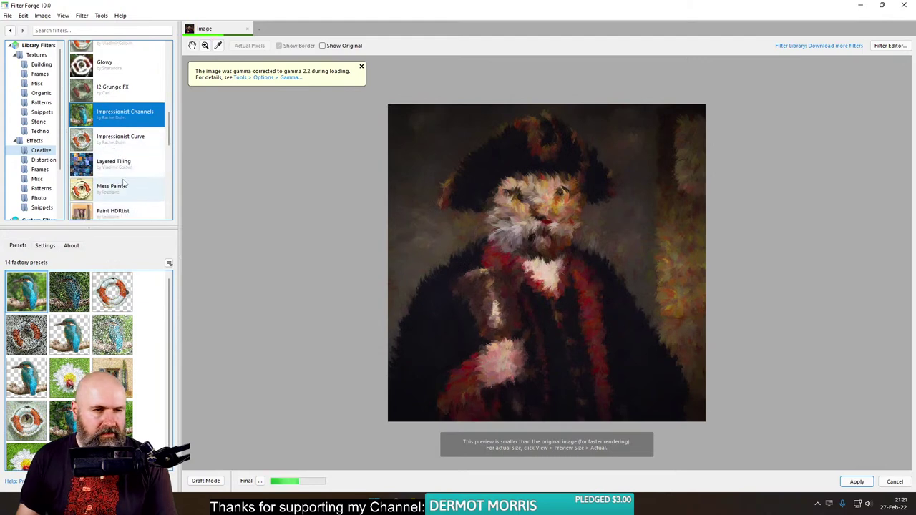
pyautogui.scroll(-1, 107, 154)
pyautogui.click(88, 179)
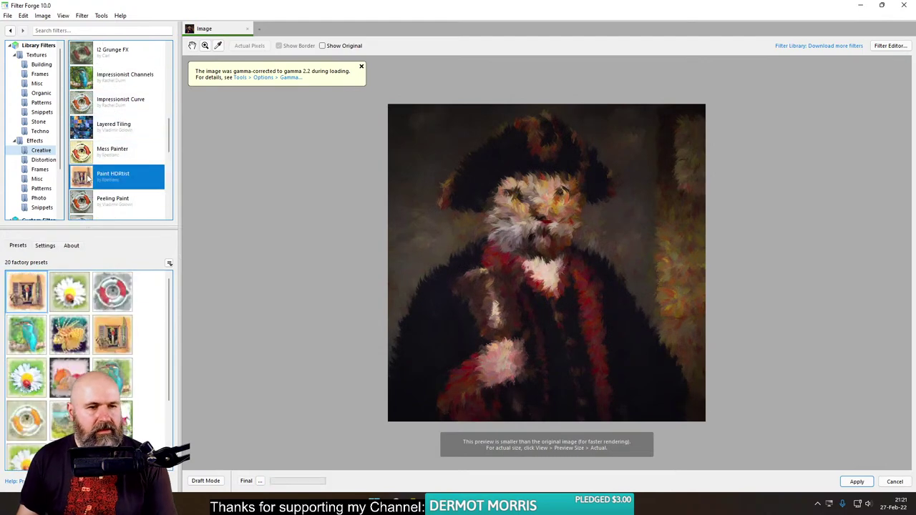
pyautogui.click(33, 298)
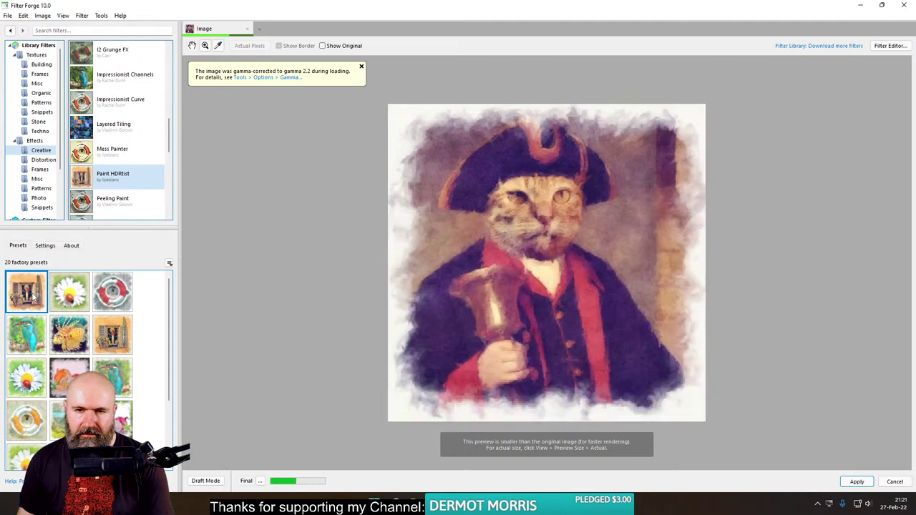
pyautogui.click(45, 246)
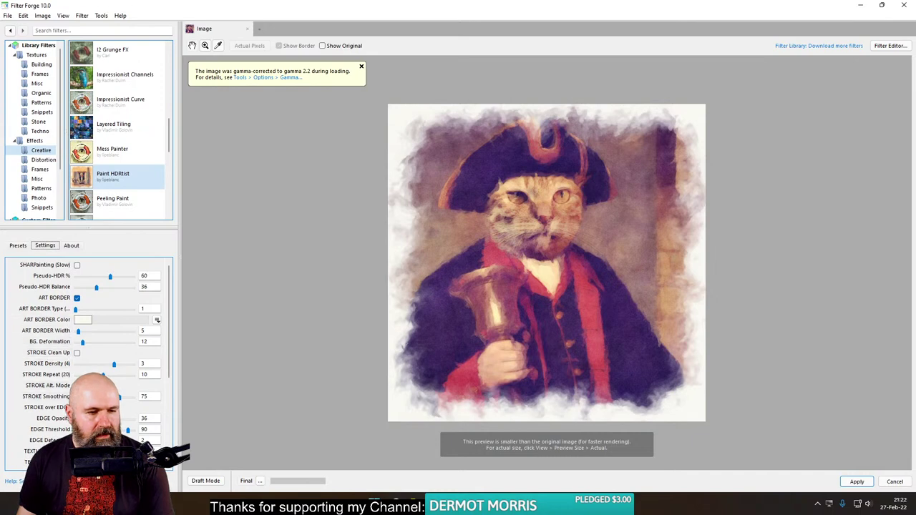
pyautogui.scroll(-5, 88, 329)
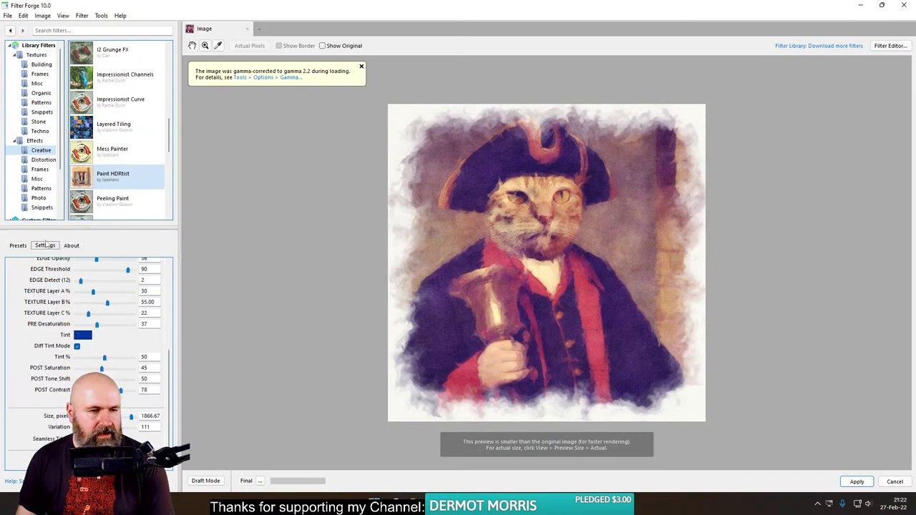
# Step: Try a different Paint HDRtist preset, then close Filter Forge without applying it
pyautogui.click(10, 247)
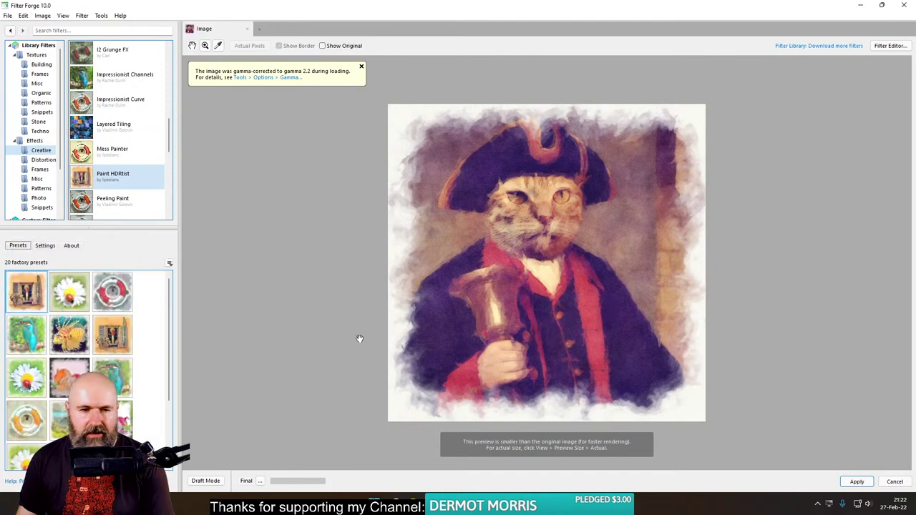
pyautogui.click(117, 338)
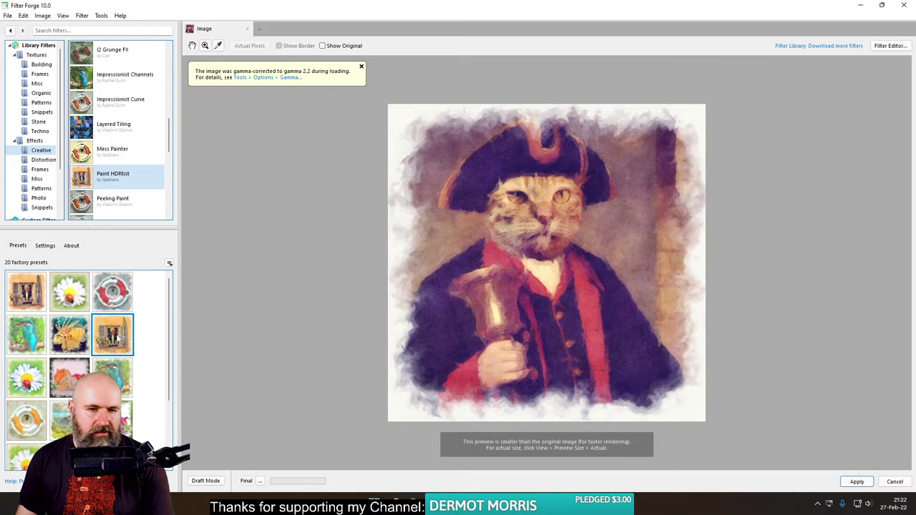
pyautogui.click(905, 6)
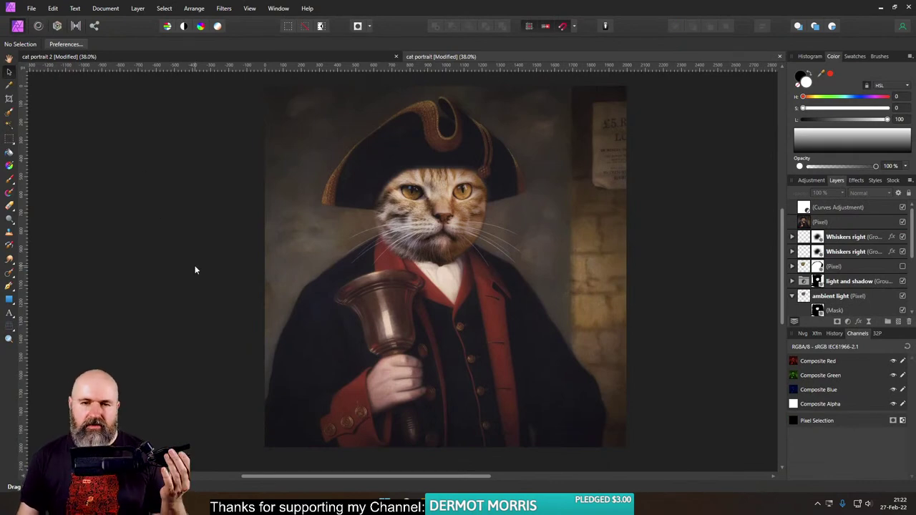
# Step: Return to the ruff-collared cat portrait, select its Group layer, then switch to Chrome
pyautogui.click(291, 53)
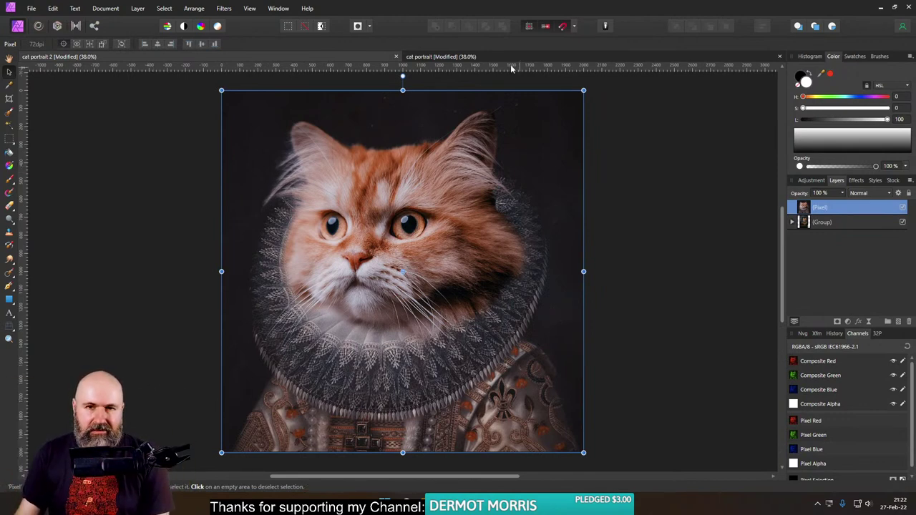
pyautogui.click(494, 57)
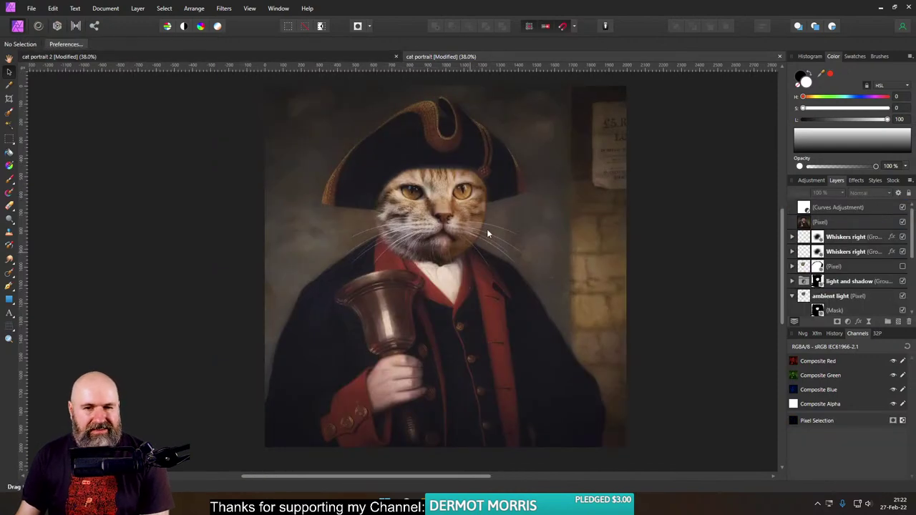
pyautogui.click(308, 57)
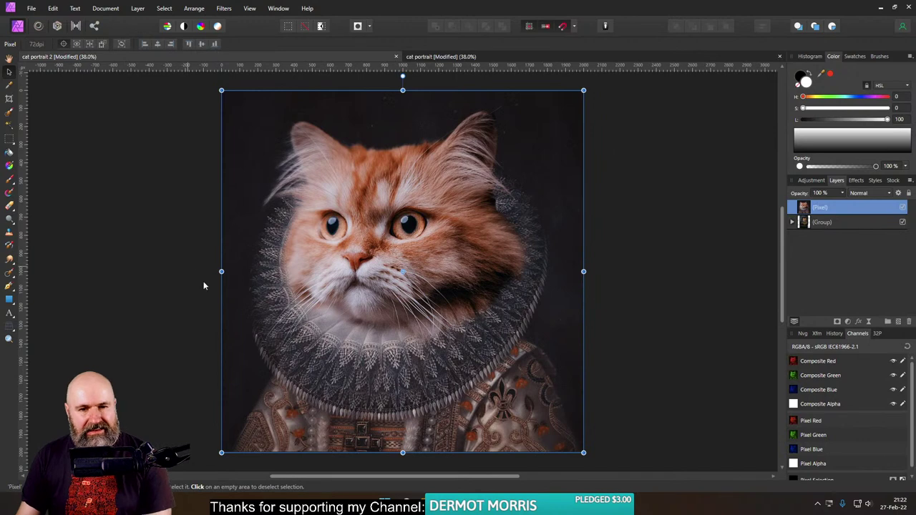
pyautogui.click(141, 290)
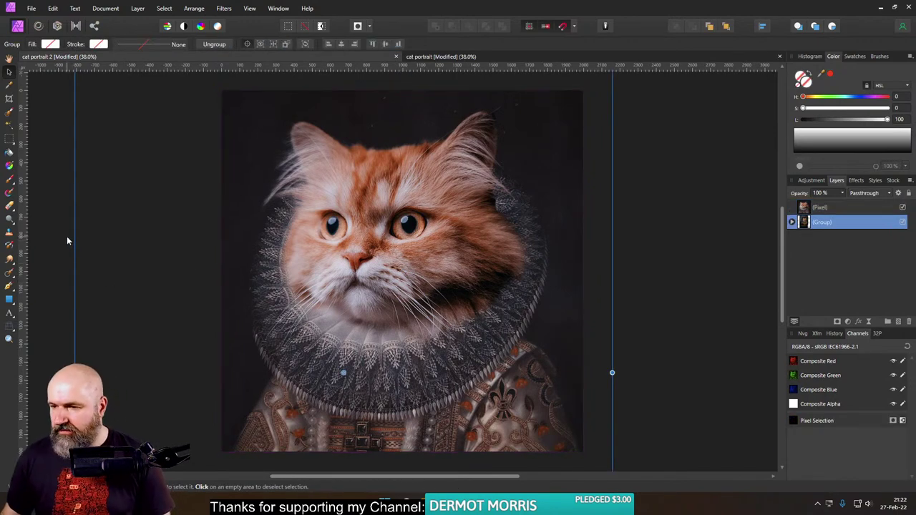
pyautogui.moveTo(468, 505)
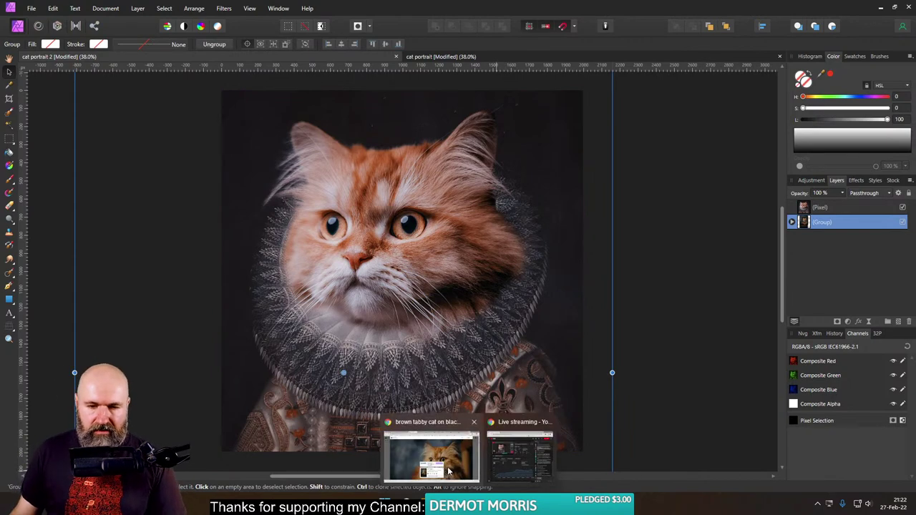
pyautogui.click(458, 466)
# Step: On the Facebook group's challenge post, expand the earlier challenge comments
pyautogui.click(188, 8)
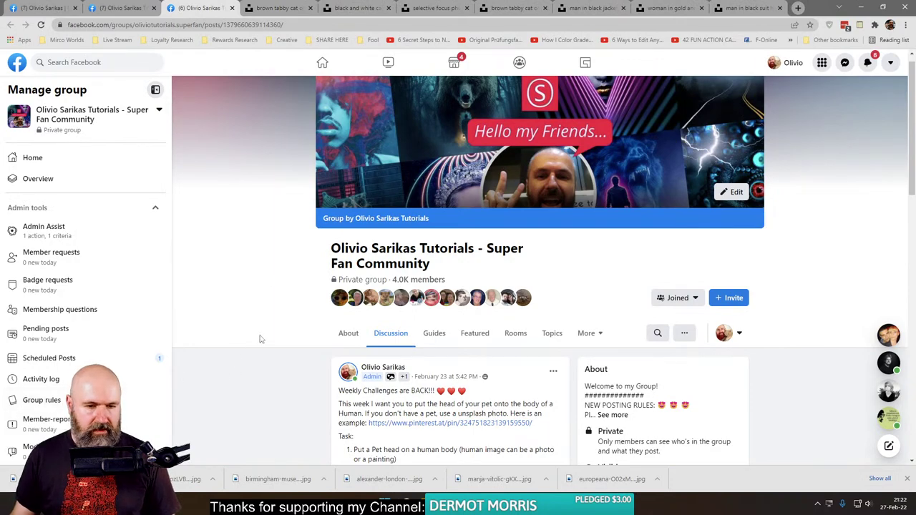
pyautogui.scroll(-3, 272, 304)
pyautogui.scroll(-10, 269, 301)
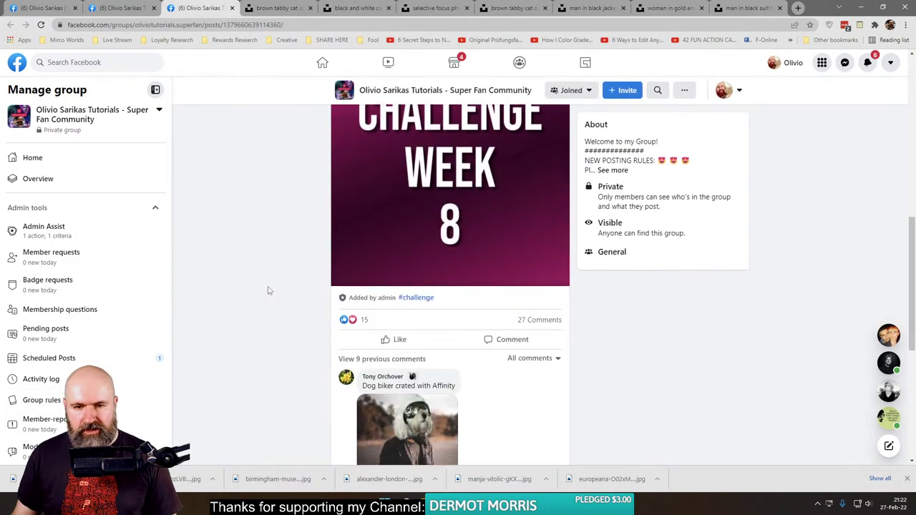
pyautogui.scroll(1, 259, 300)
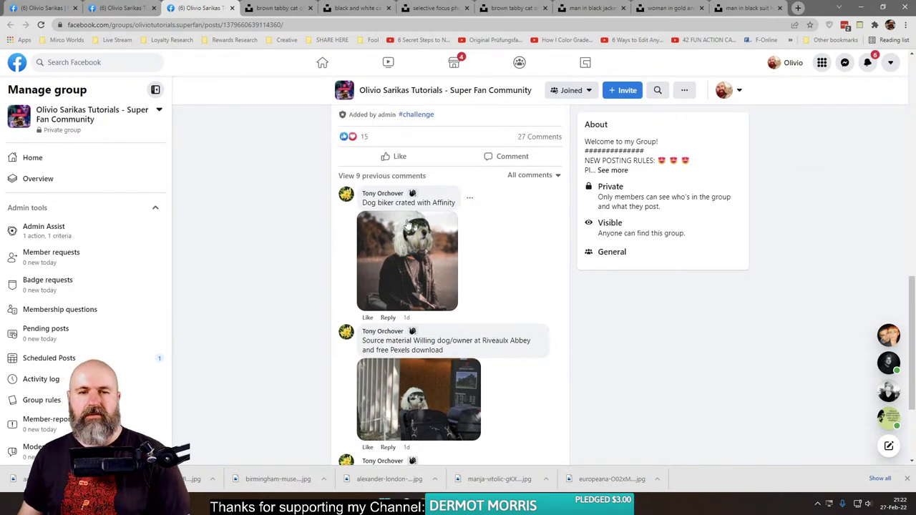
pyautogui.click(372, 174)
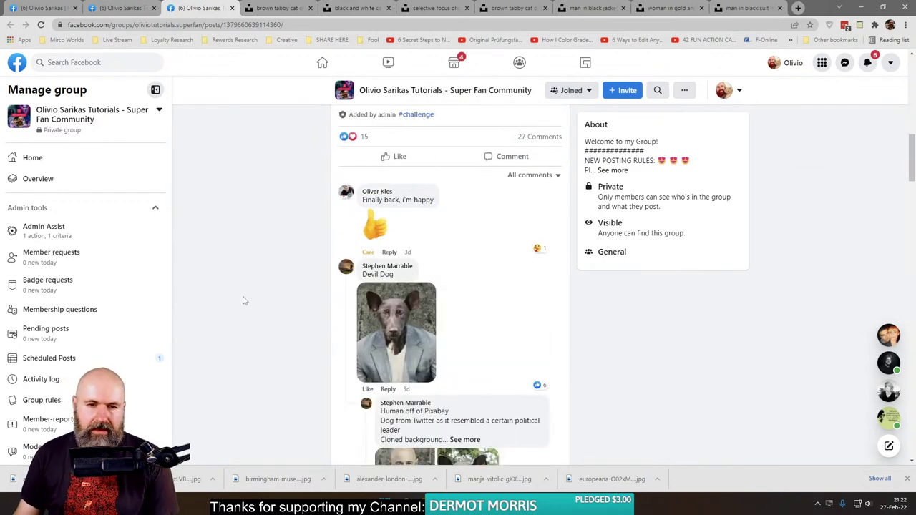
pyautogui.scroll(6, 279, 322)
pyautogui.scroll(1, 279, 322)
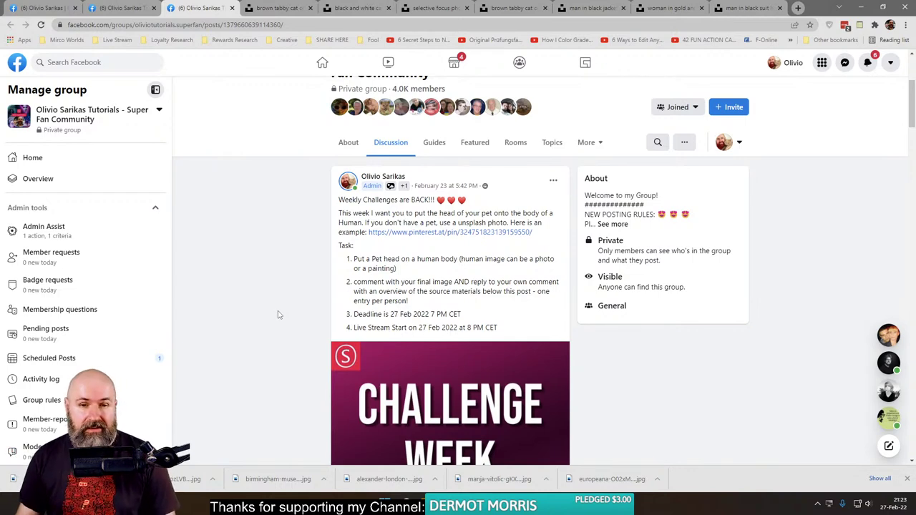
# Step: Dismiss the downloads bar and scroll the comments down to the Devil Dog entry
pyautogui.scroll(-7, 337, 404)
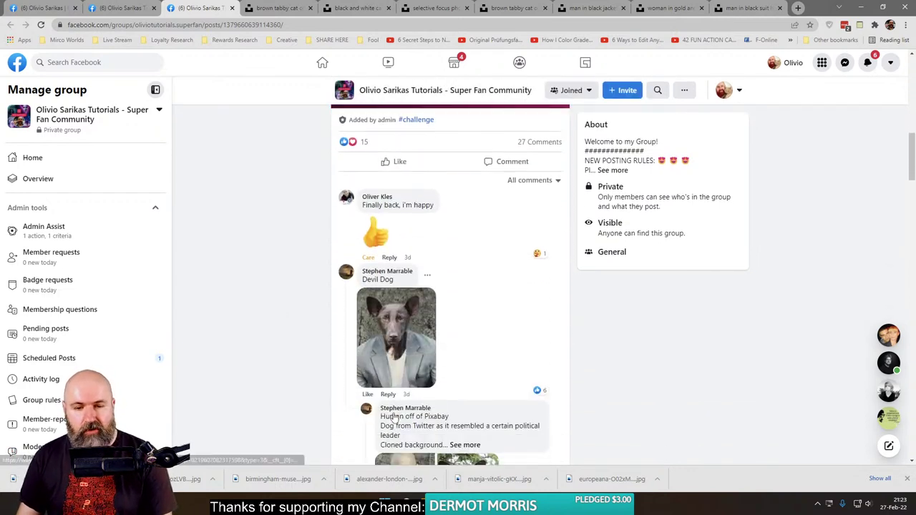
pyautogui.scroll(-1, 395, 418)
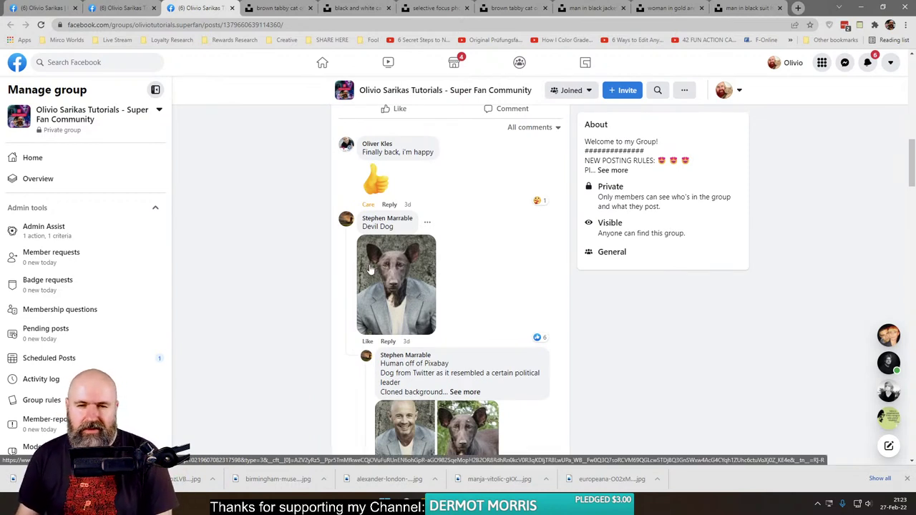
pyautogui.scroll(1, 302, 290)
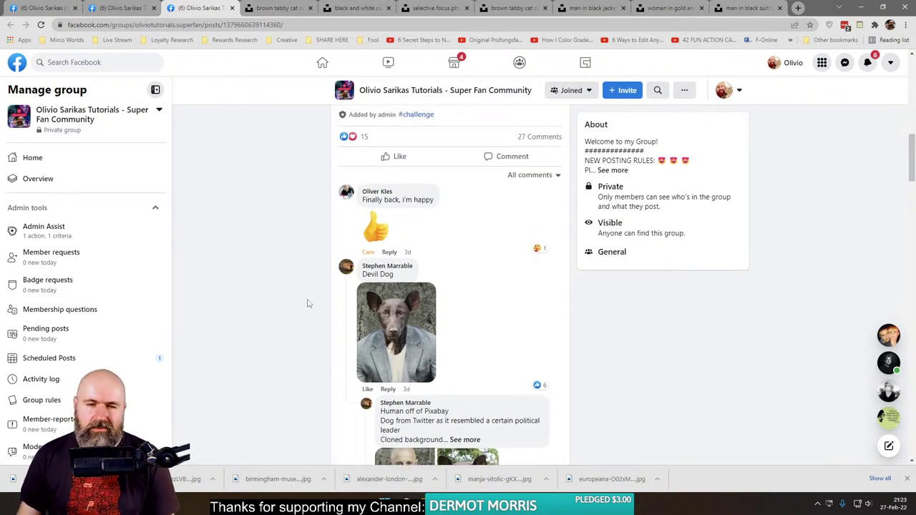
pyautogui.scroll(5, 318, 318)
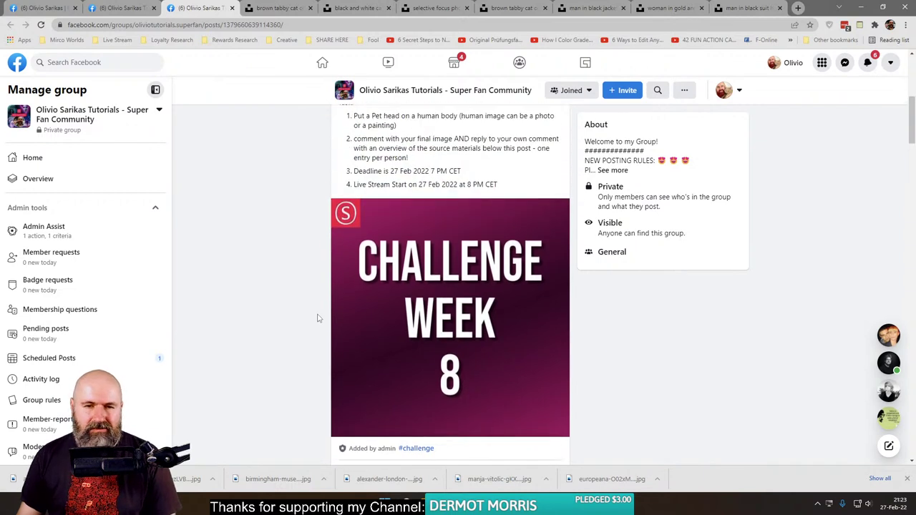
pyautogui.scroll(2, 318, 319)
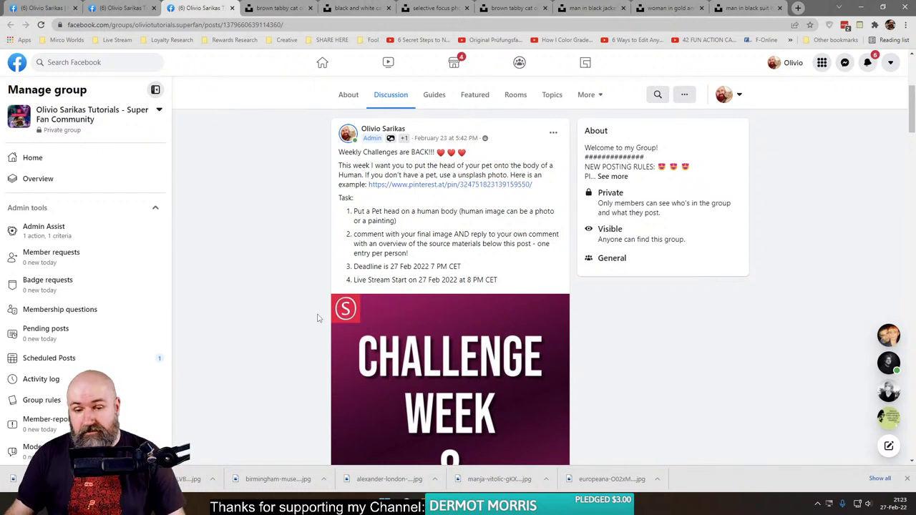
pyautogui.click(907, 479)
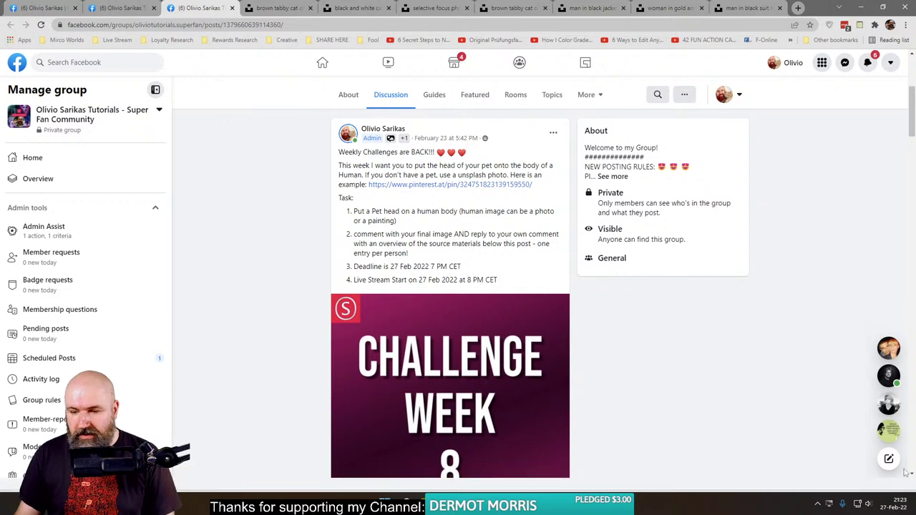
pyautogui.scroll(-5, 315, 318)
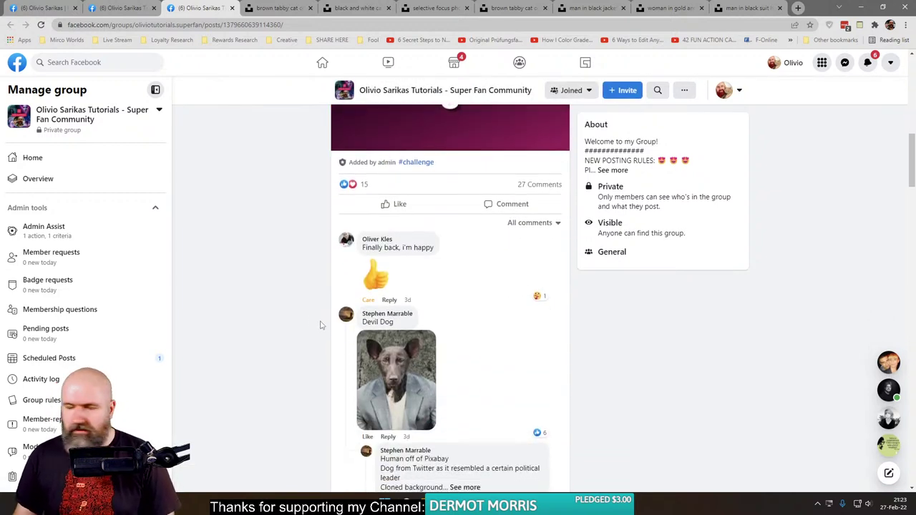
pyautogui.scroll(-1, 320, 322)
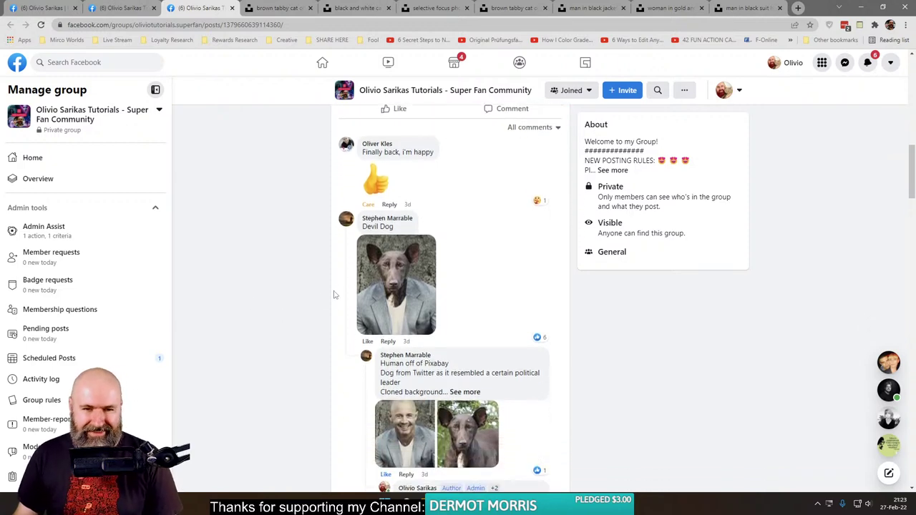
pyautogui.click(380, 290)
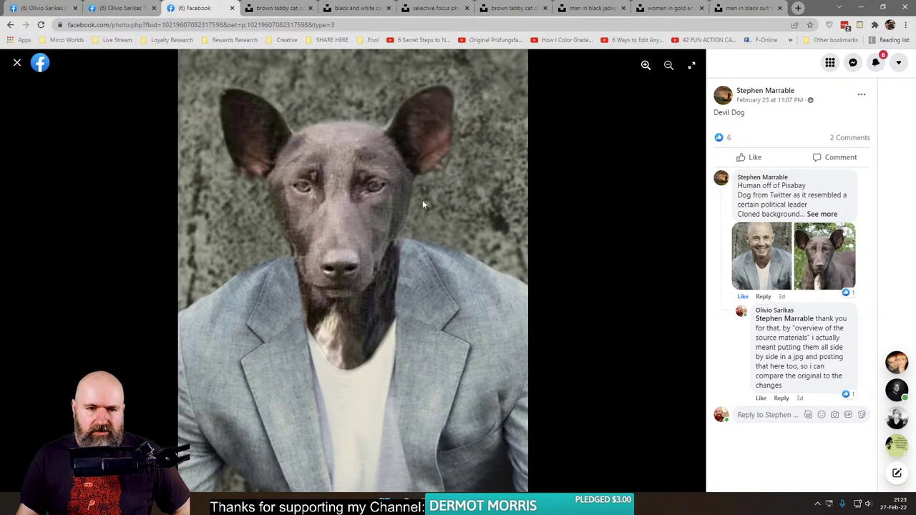
pyautogui.click(767, 264)
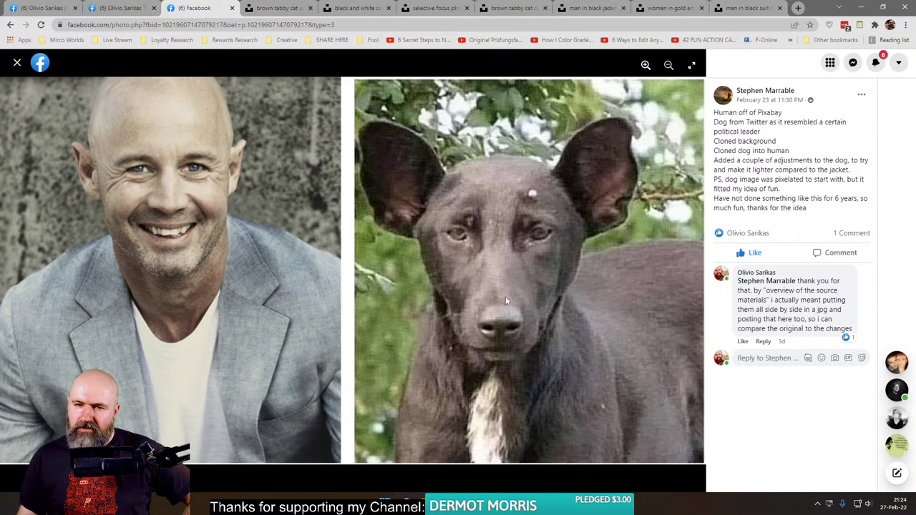
pyautogui.click(18, 63)
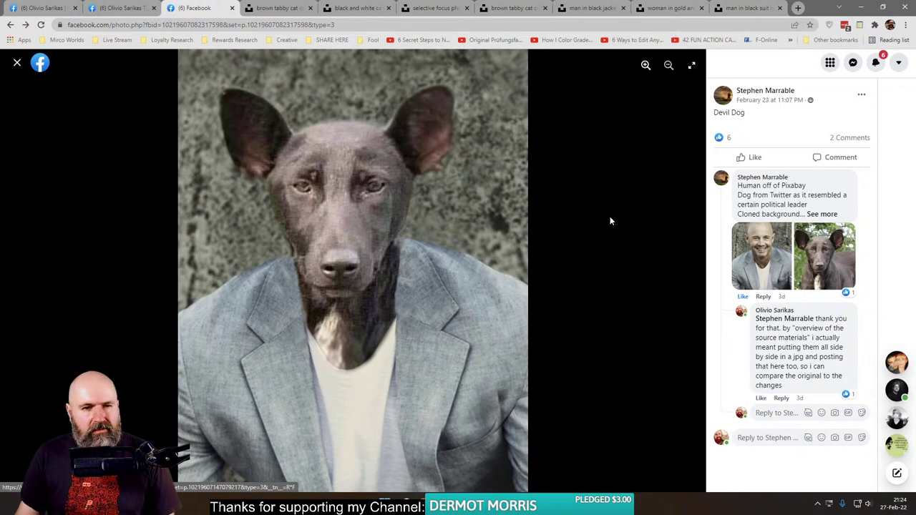
pyautogui.click(771, 266)
pyautogui.moveTo(772, 263)
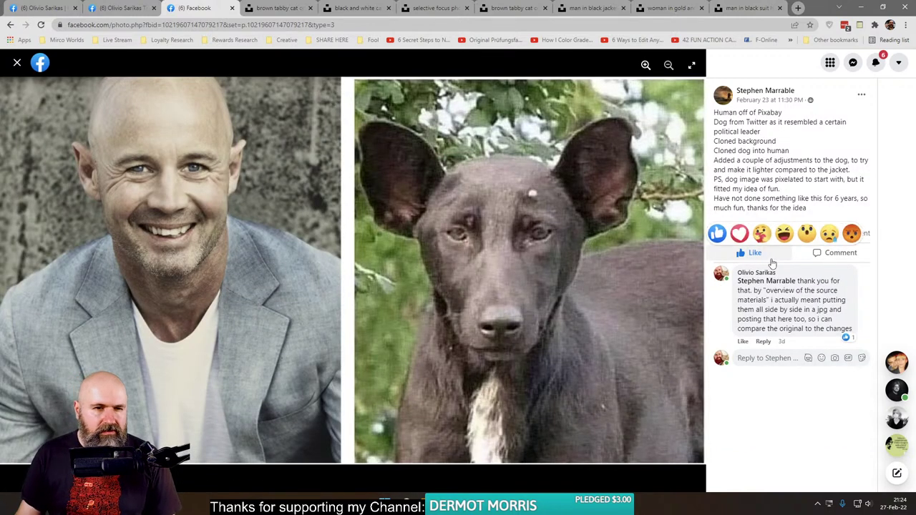
pyautogui.click(16, 66)
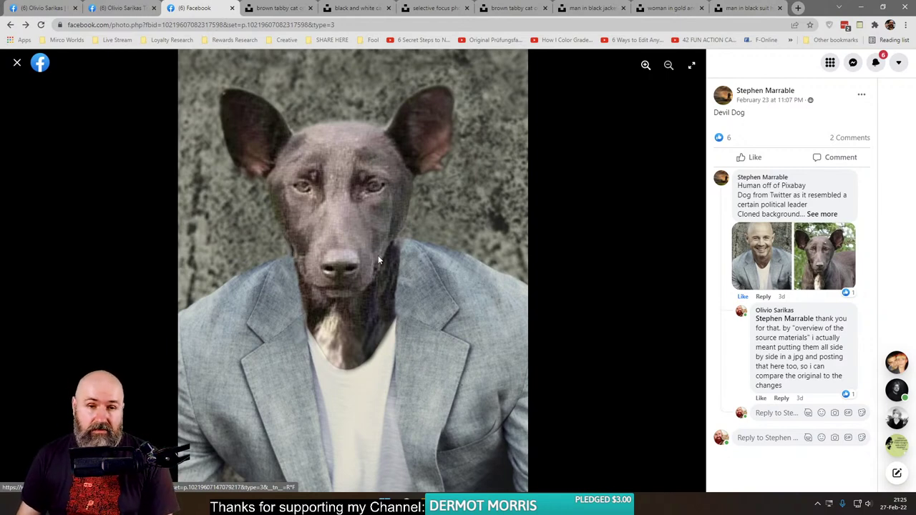
pyautogui.click(18, 65)
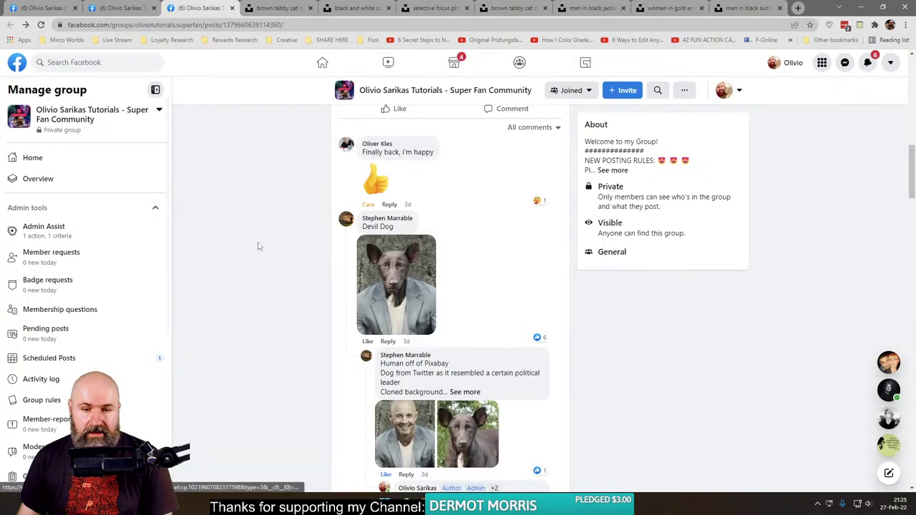
# Step: Open the rottweiler-headed general painting full-screen and view its three-image source collage
pyautogui.scroll(-5, 259, 243)
pyautogui.scroll(-1, 263, 239)
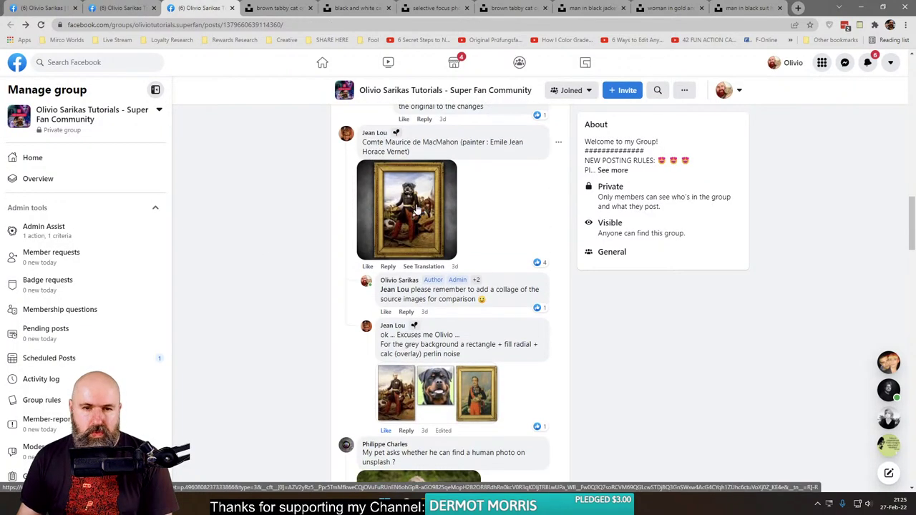
pyautogui.click(417, 209)
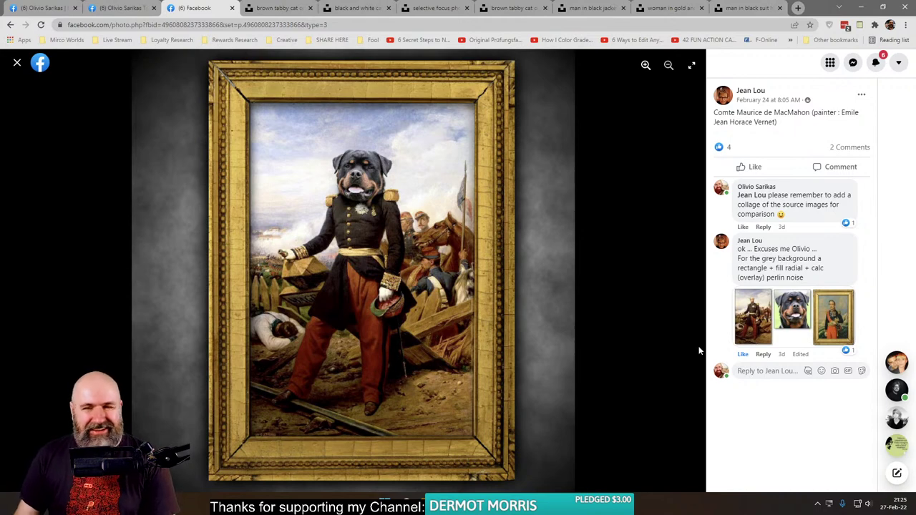
pyautogui.click(766, 320)
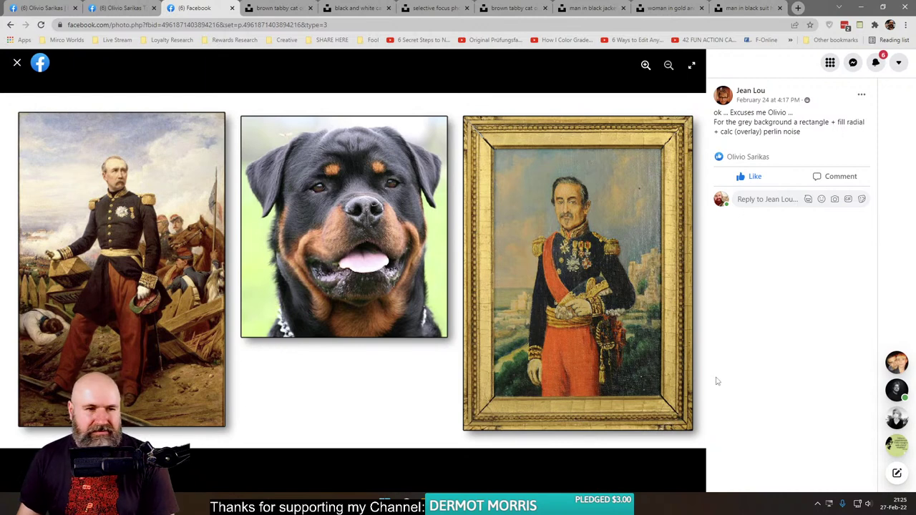
pyautogui.click(18, 64)
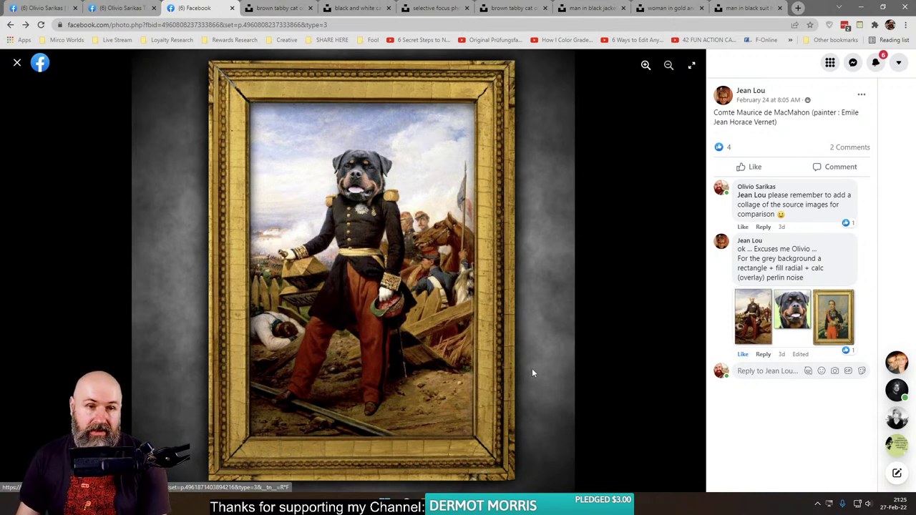
# Step: Toggle several more times between the painting and its source collage, then close the viewer
pyautogui.click(827, 323)
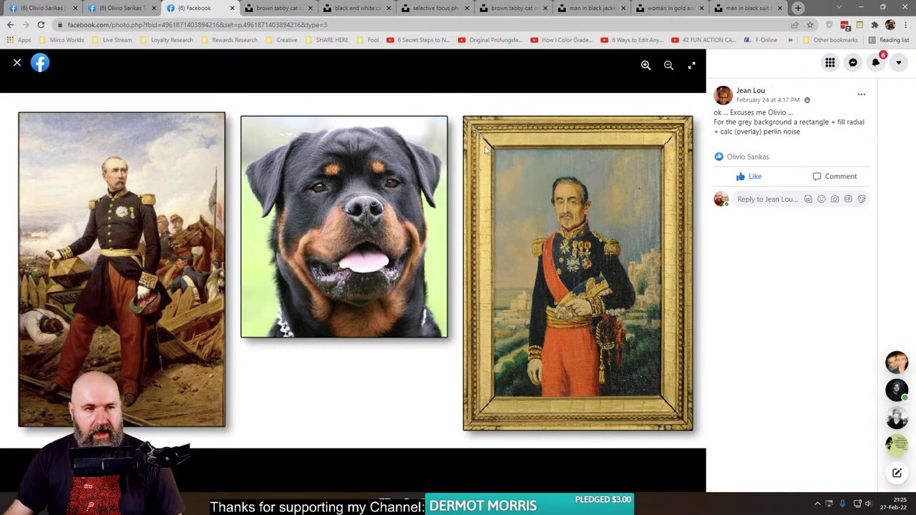
pyautogui.click(17, 63)
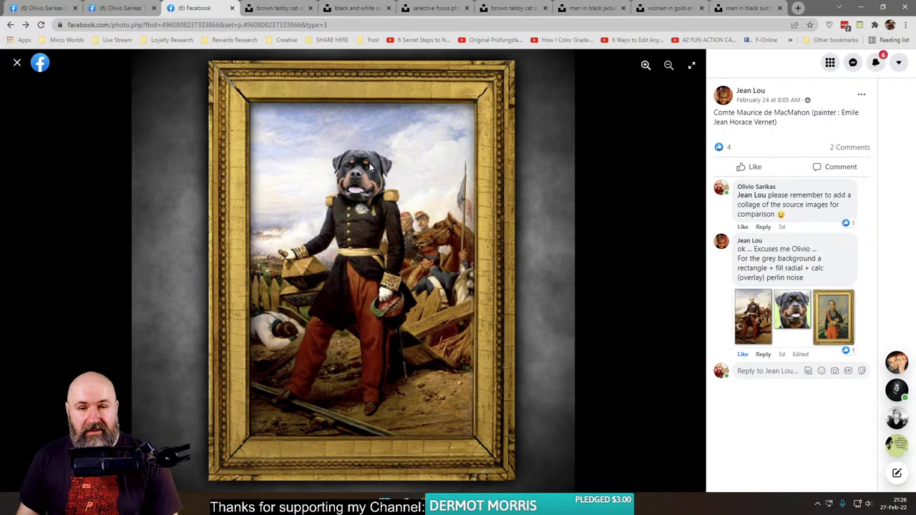
pyautogui.click(757, 321)
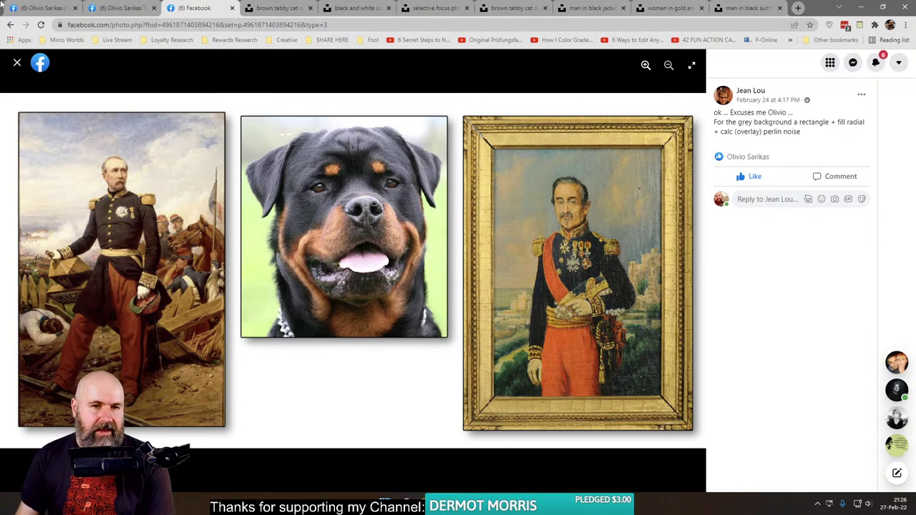
pyautogui.click(17, 63)
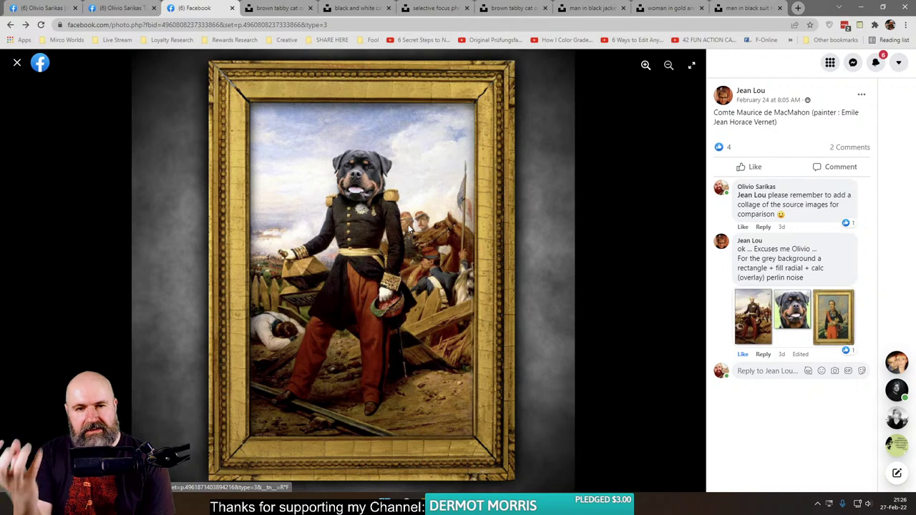
pyautogui.click(786, 331)
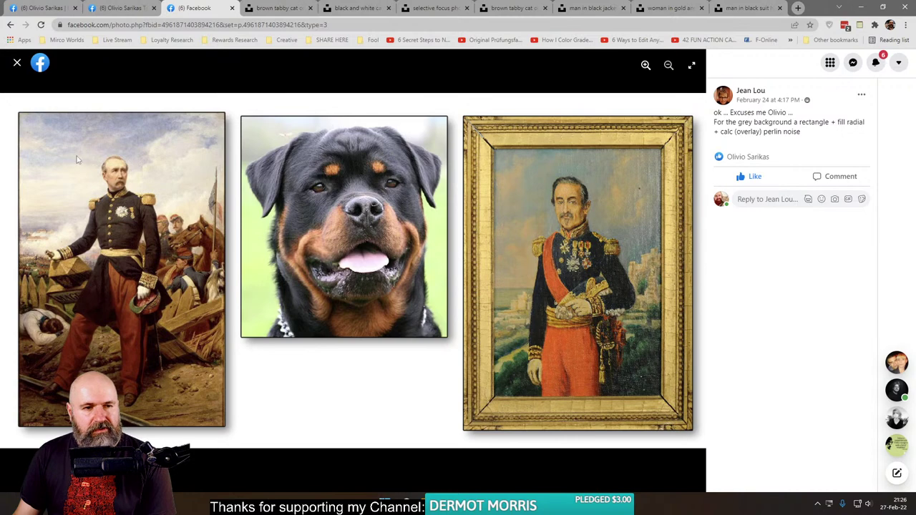
pyautogui.click(17, 63)
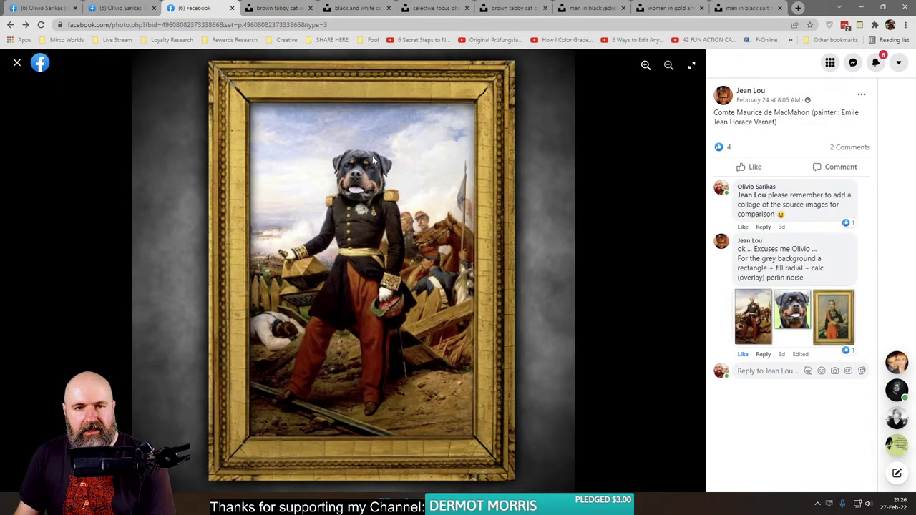
pyautogui.click(18, 65)
# Step: Expand the 5 replies under the next entry and open the dog-headed pink-shirt image full-screen
pyautogui.scroll(-3, 231, 248)
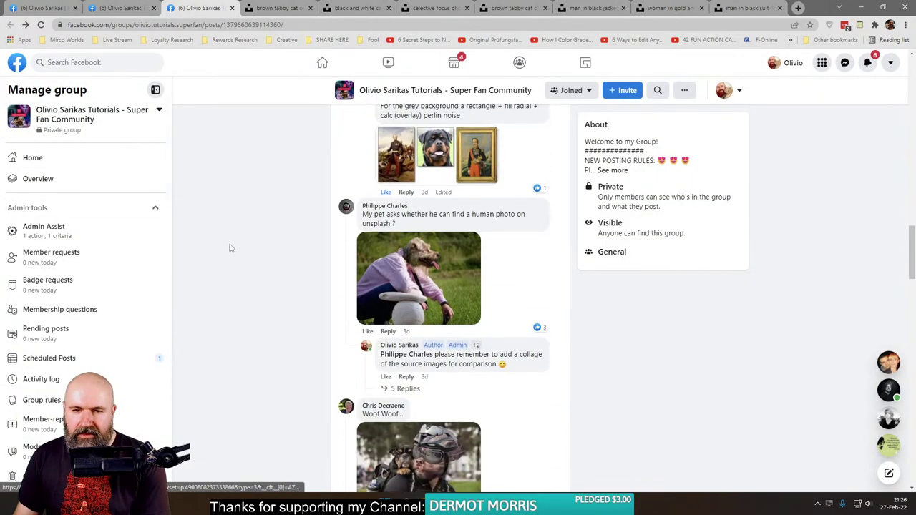
pyautogui.scroll(3, 253, 208)
pyautogui.scroll(-3, 253, 208)
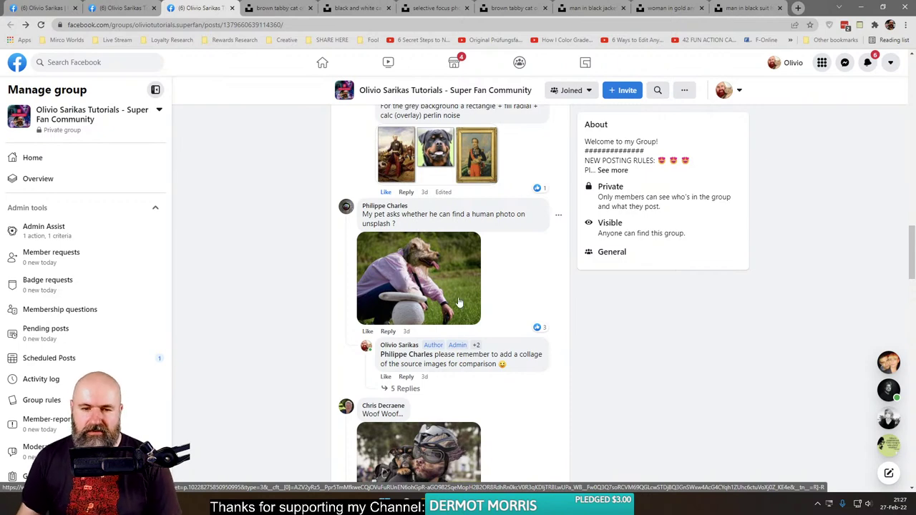
pyautogui.click(410, 389)
pyautogui.click(418, 309)
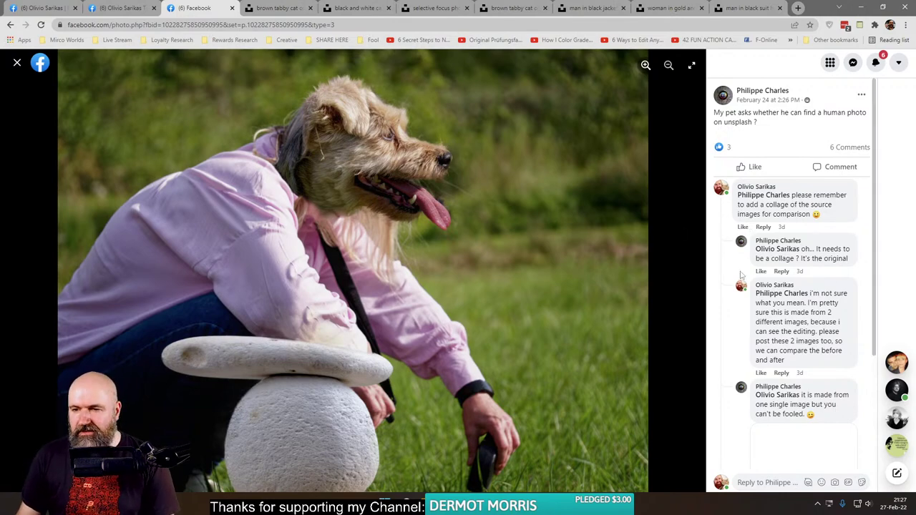
# Step: View the reply's original unedited photo of a woman with her dog, then return to the edit
pyautogui.scroll(-3, 743, 299)
pyautogui.scroll(3, 743, 299)
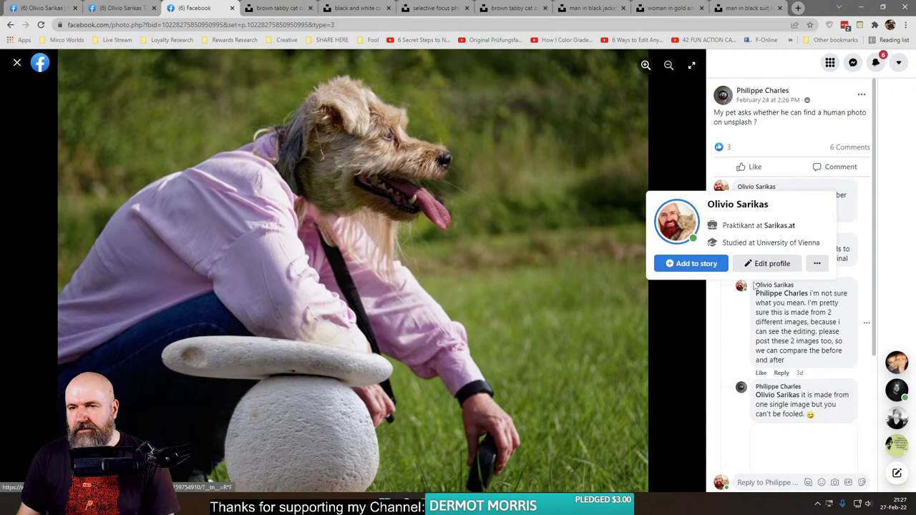
pyautogui.scroll(-2, 788, 353)
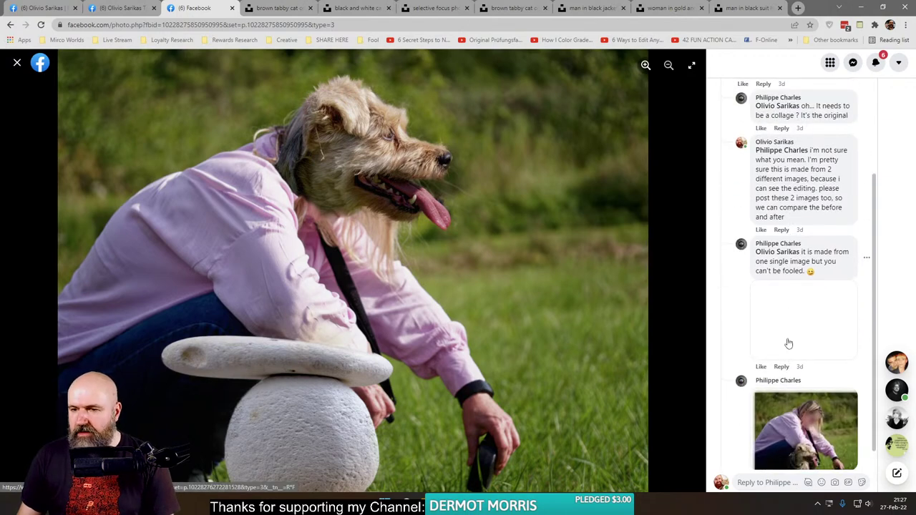
pyautogui.scroll(-1, 787, 344)
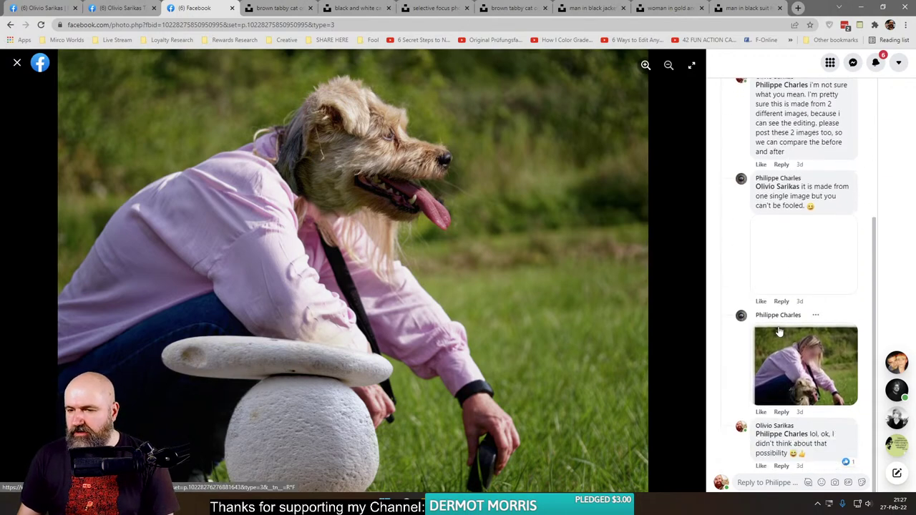
pyautogui.click(801, 378)
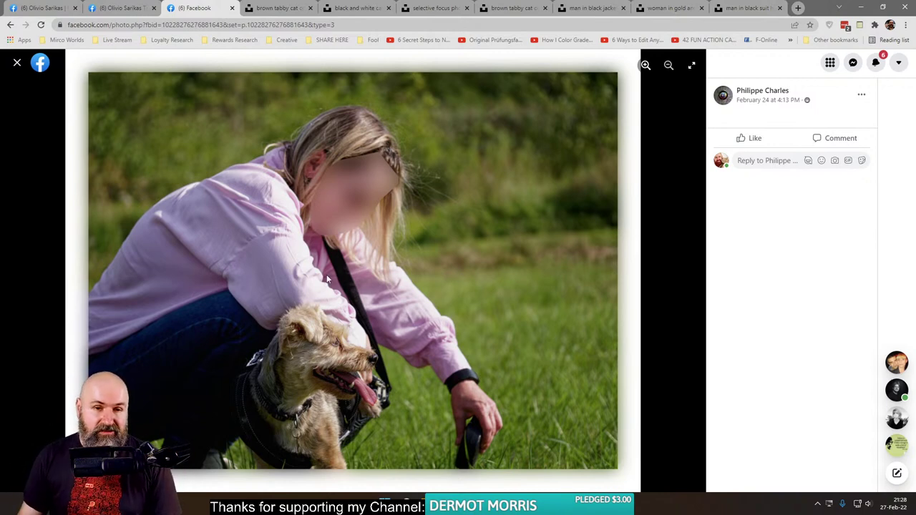
pyautogui.click(17, 65)
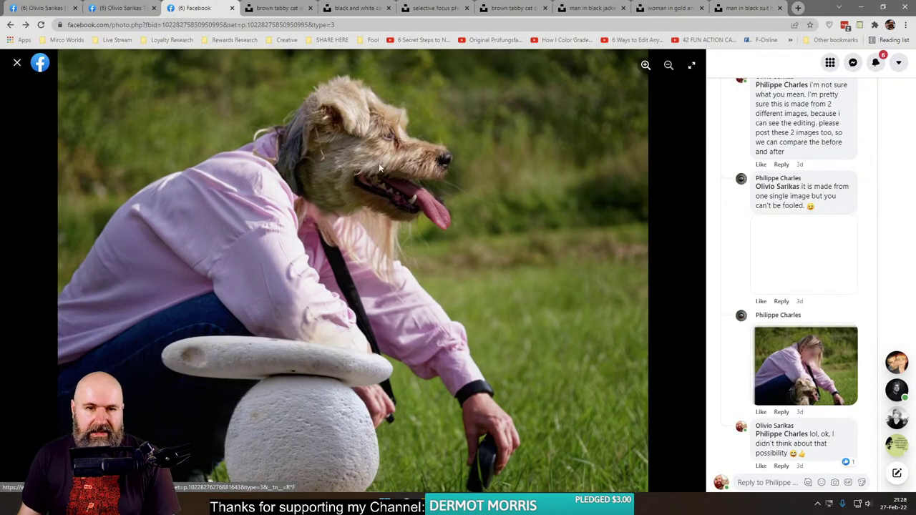
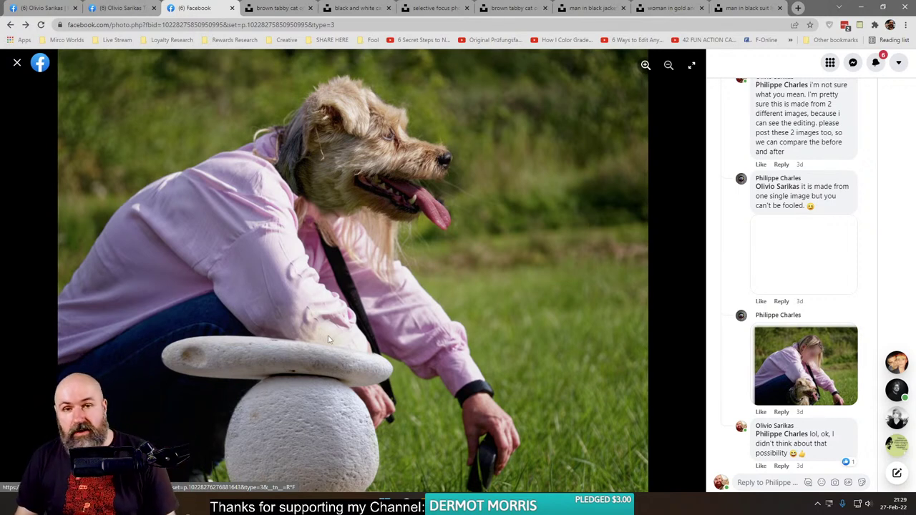
# Step: Close the dog-headed photo and look over the group name in the post's web address
pyautogui.click(18, 64)
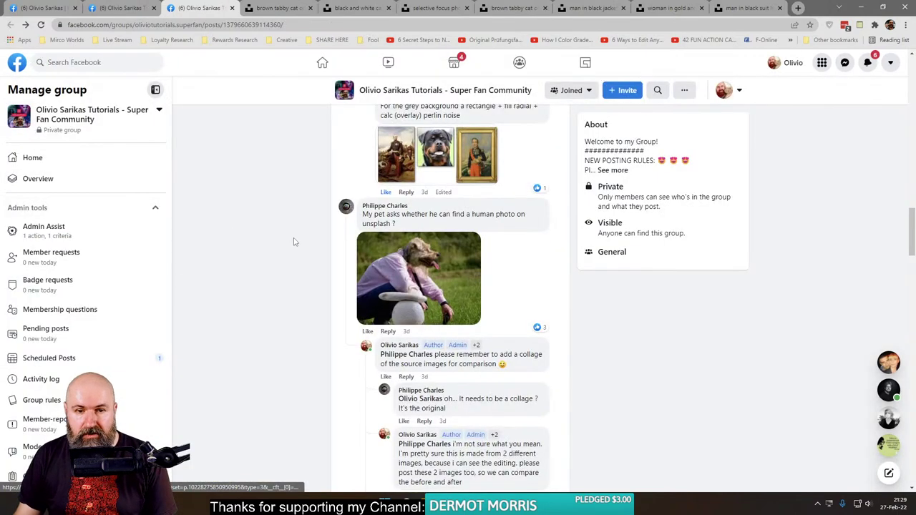
pyautogui.scroll(-2, 293, 241)
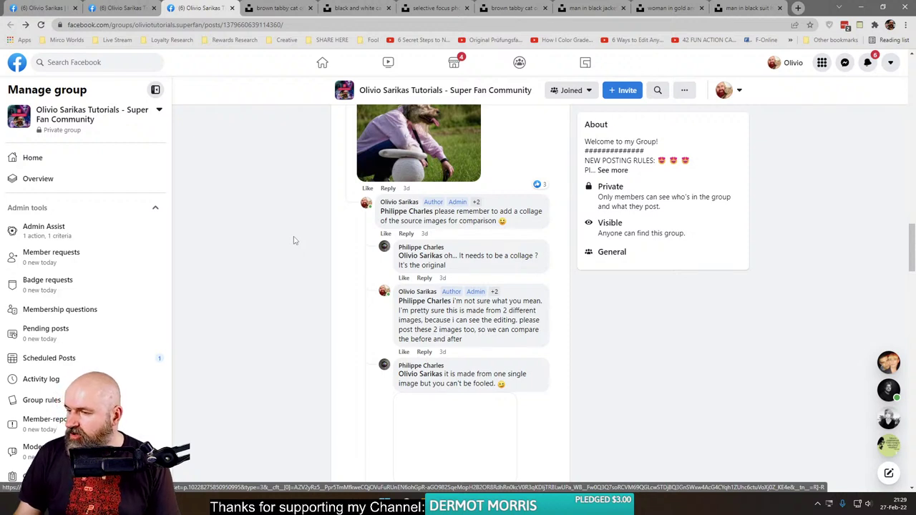
pyautogui.click(172, 29)
pyautogui.click(229, 25)
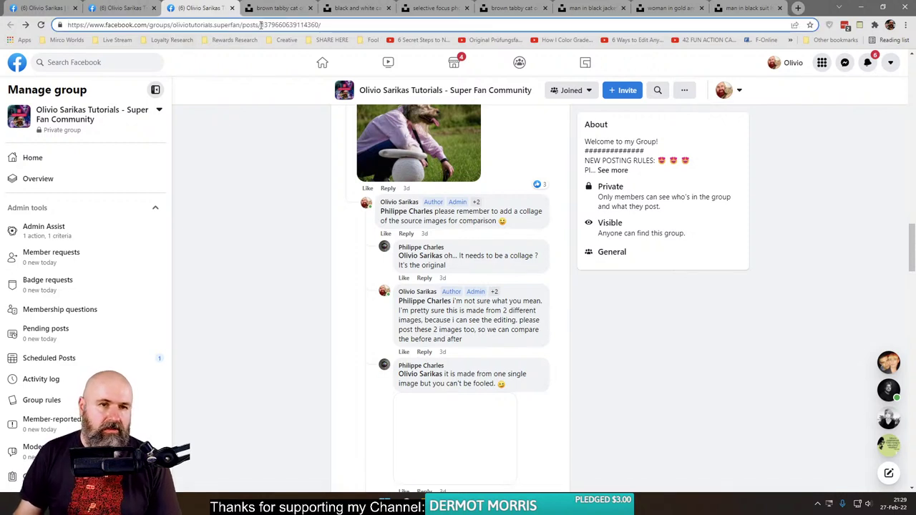
pyautogui.moveTo(242, 25); pyautogui.dragTo(176, 25)
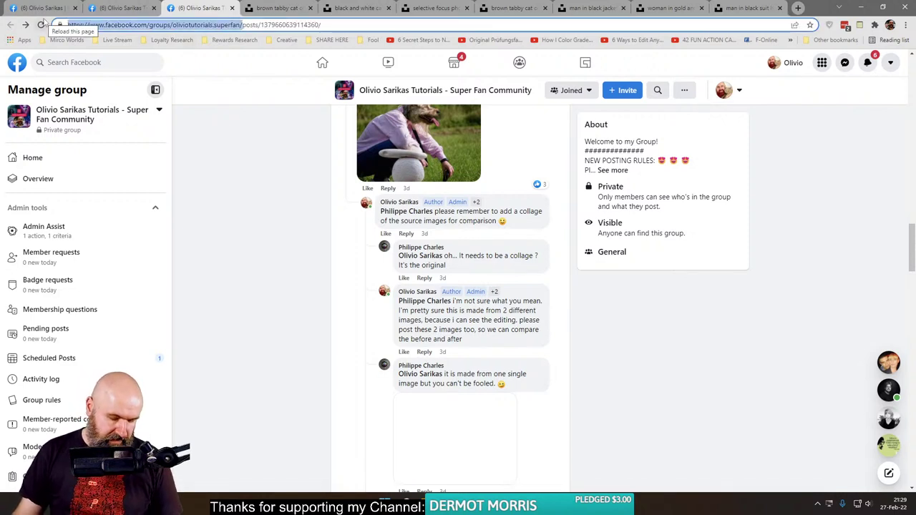
pyautogui.click(737, 315)
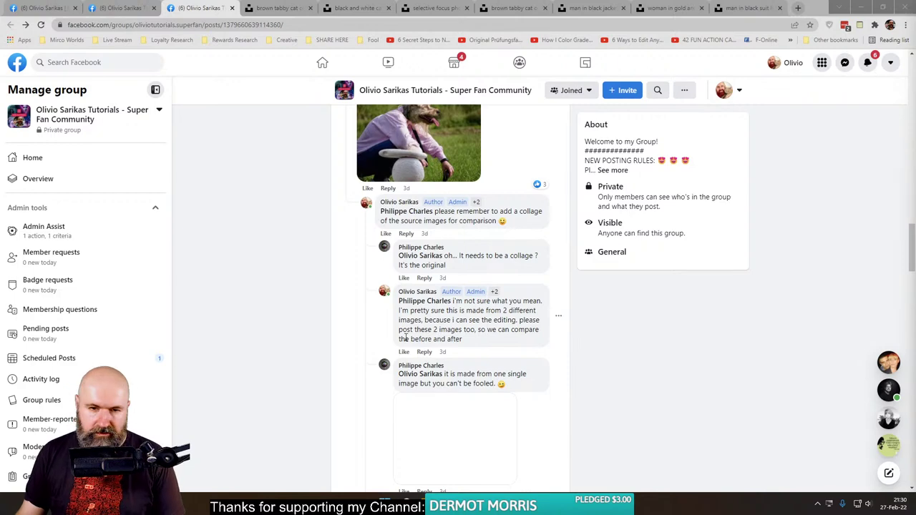
# Step: Scroll the comments down to the cyclist 'Woof Woof' submission and its original pictures
pyautogui.scroll(5, 358, 306)
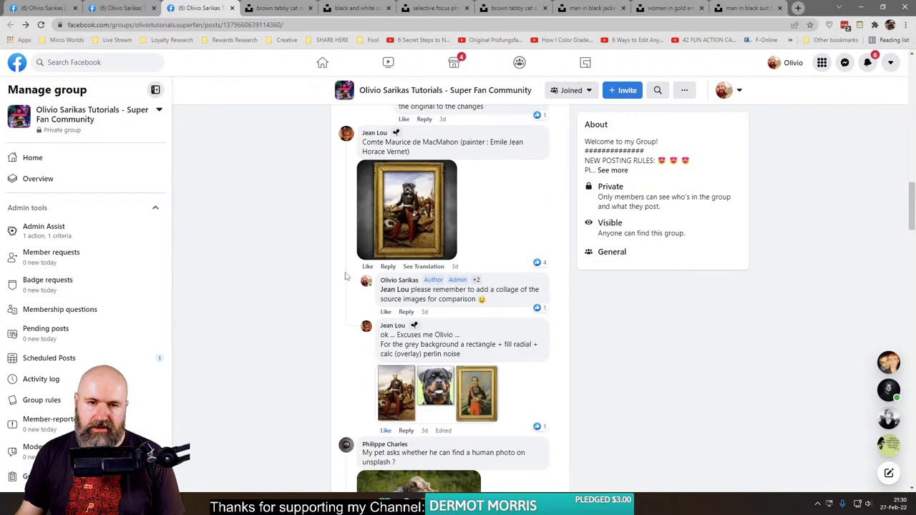
pyautogui.scroll(-9, 293, 274)
pyautogui.scroll(-2, 293, 277)
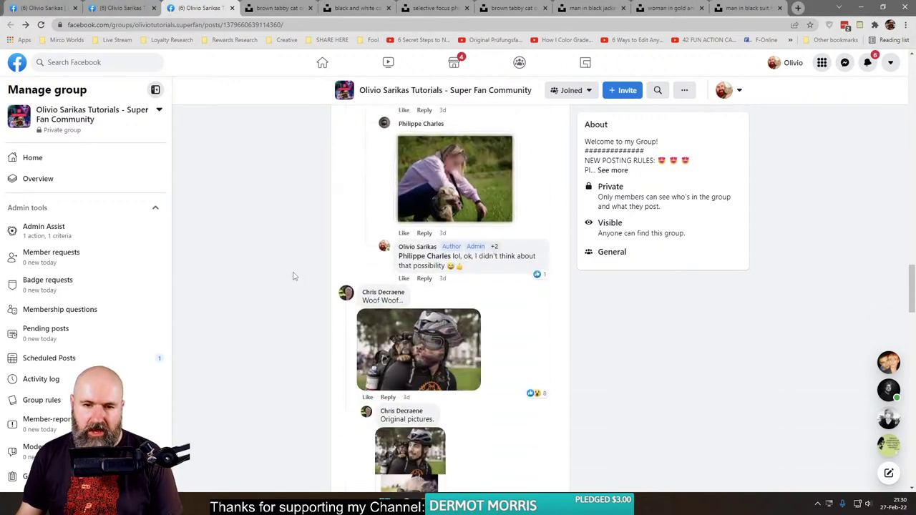
pyautogui.scroll(-1, 293, 277)
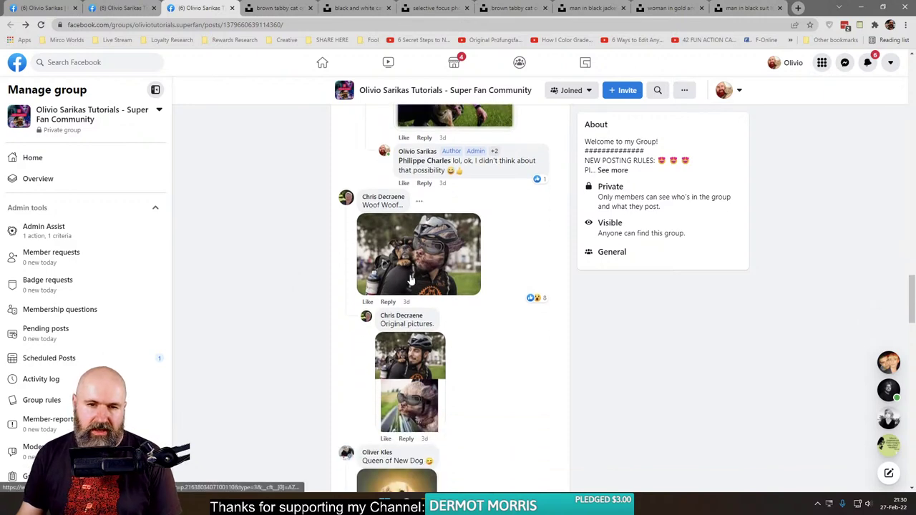
# Step: Open the 'Woof Woof' cyclist edit full size and flip three times between it and the original pictures
pyautogui.click(411, 279)
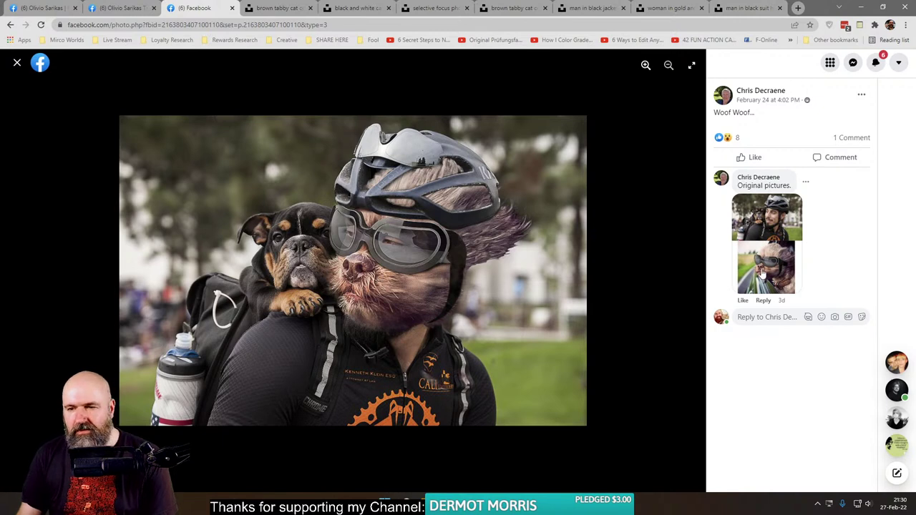
pyautogui.click(763, 272)
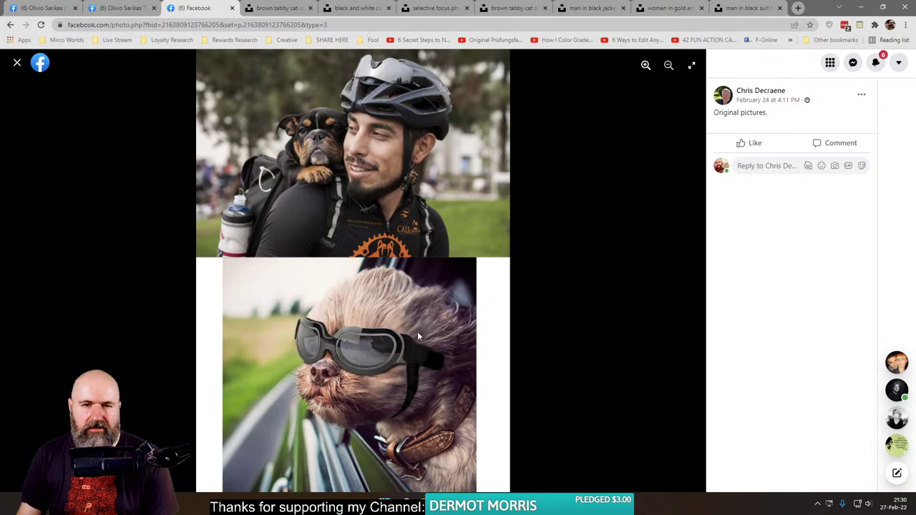
pyautogui.click(17, 62)
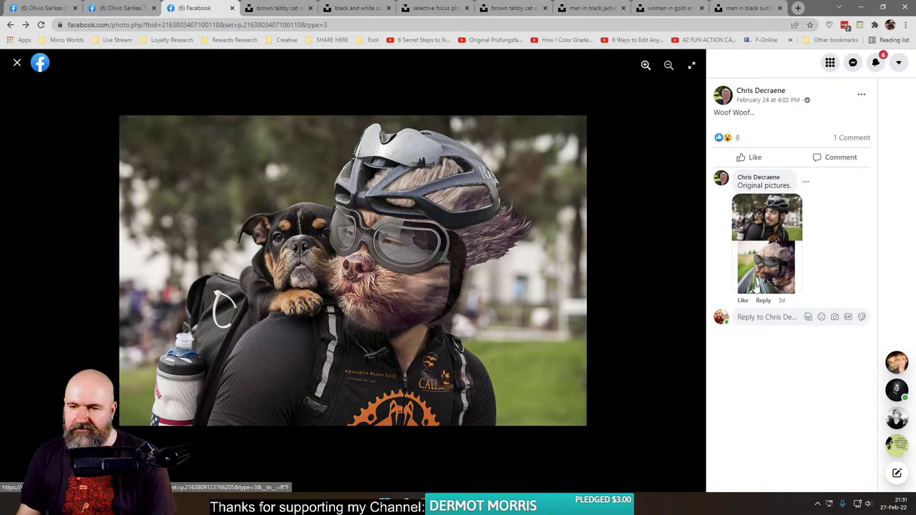
pyautogui.click(755, 287)
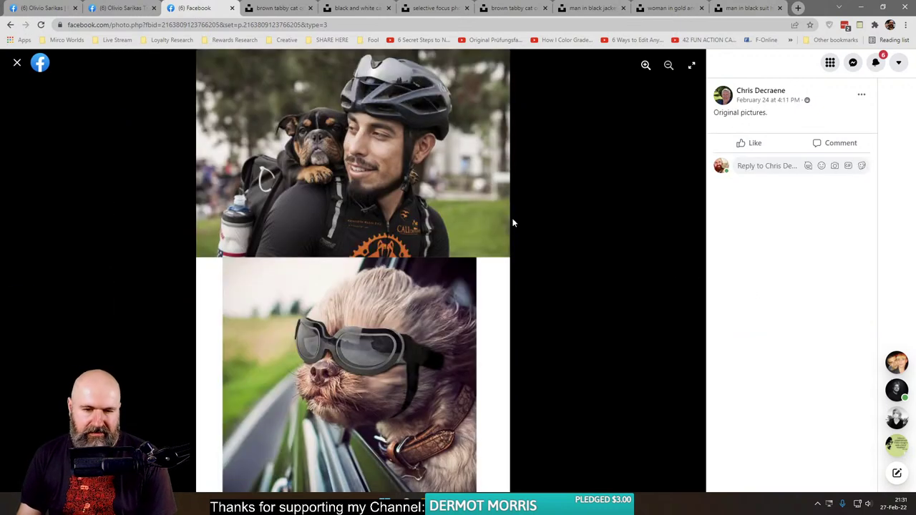
pyautogui.click(18, 64)
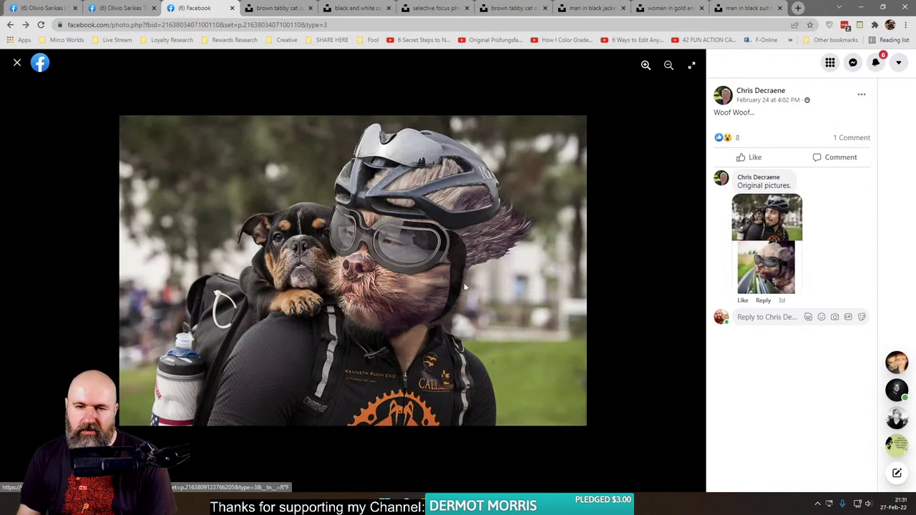
pyautogui.click(760, 271)
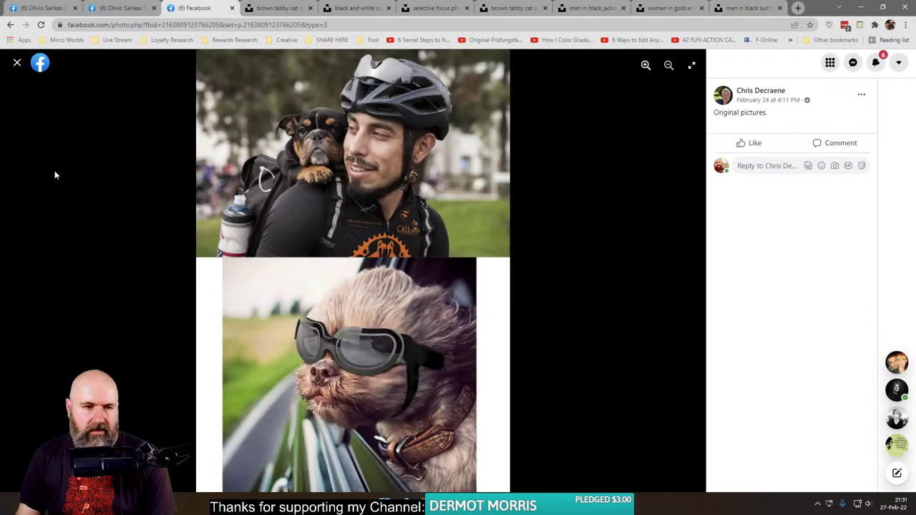
pyautogui.click(16, 63)
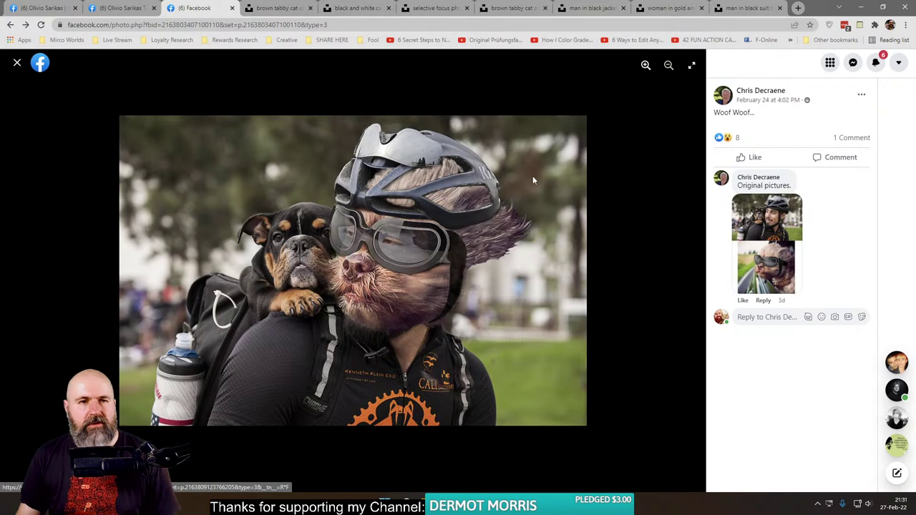
# Step: Search Google for 'fur brush photoshop' in a new tab
pyautogui.click(798, 8)
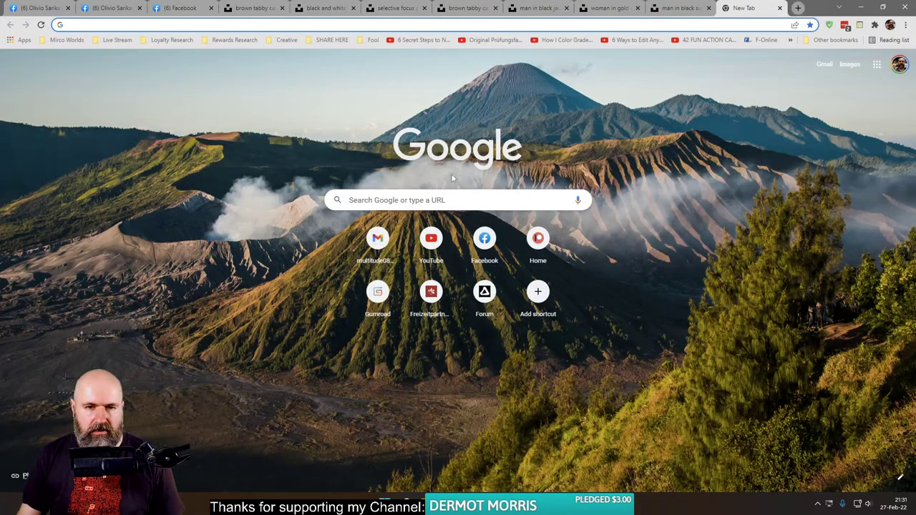
pyautogui.click(401, 201)
pyautogui.write('fur')
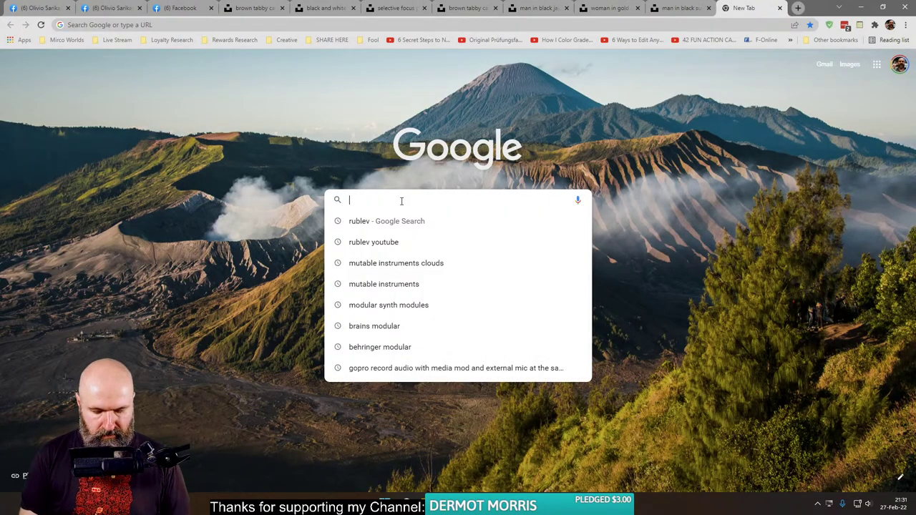
pyautogui.write(' br')
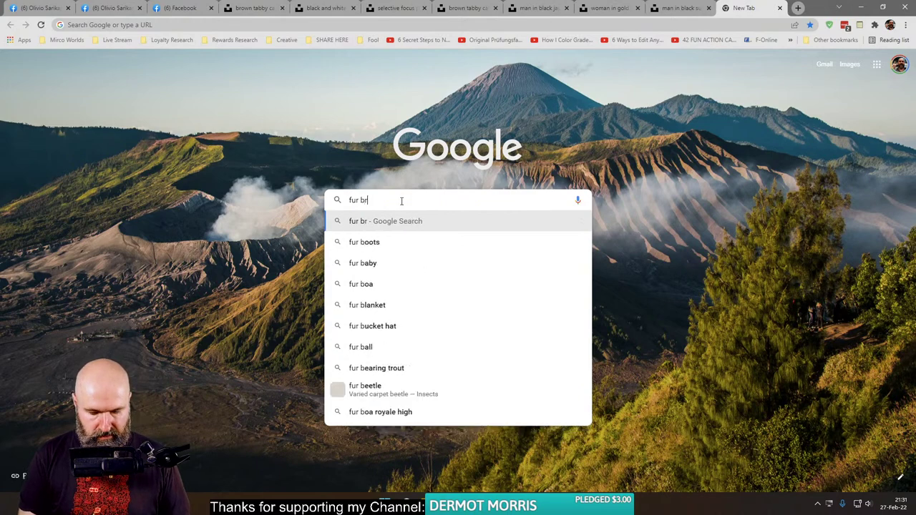
pyautogui.write('ush photoshop')
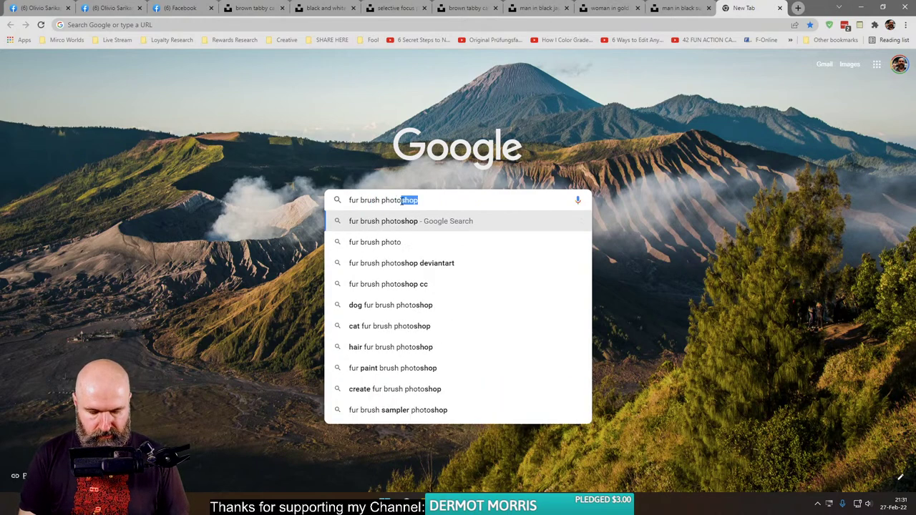
pyautogui.press('Return')
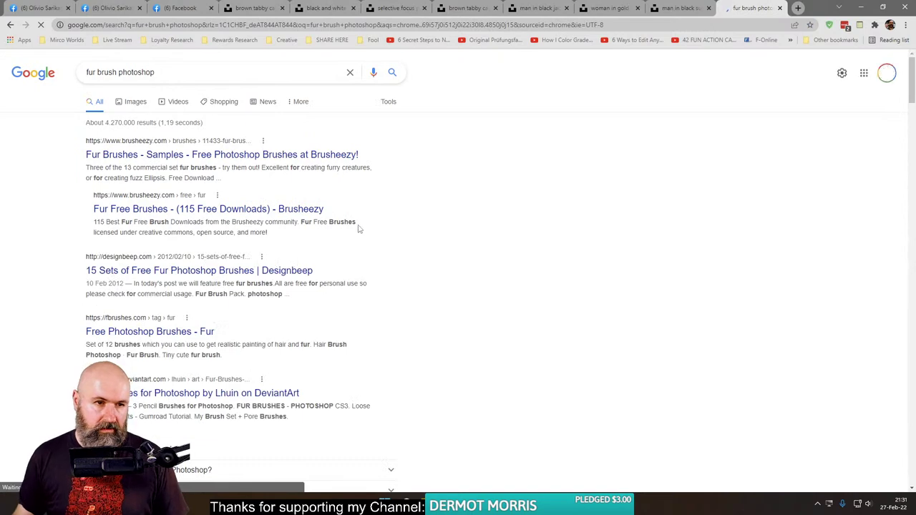
# Step: Open the Brusheezy 'Fur Brushes - Samples' result in its own tab and view it
pyautogui.rightClick(119, 158)
pyautogui.click(140, 167)
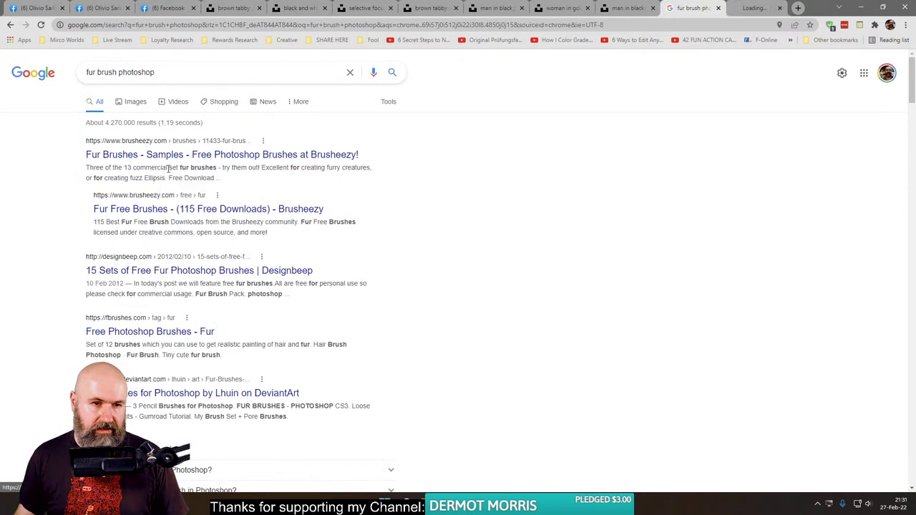
pyautogui.click(740, 9)
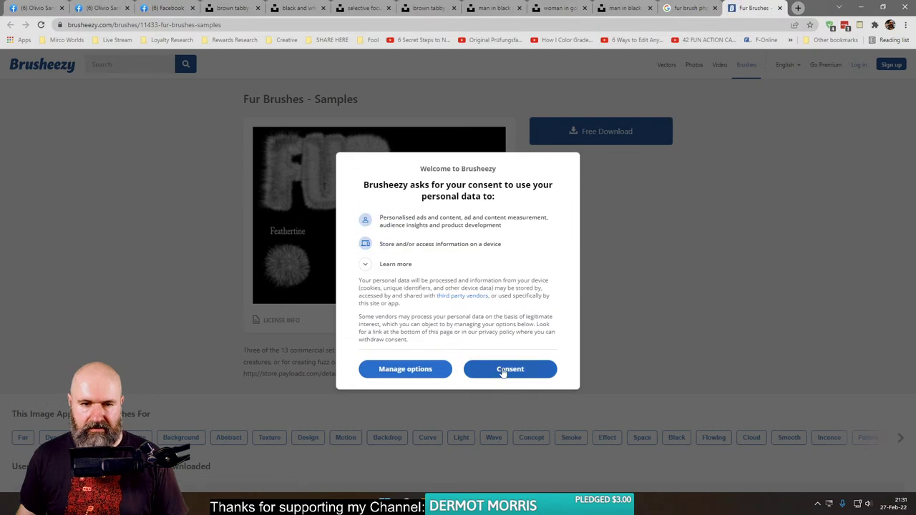
# Step: Accept Brusheezy's data consent, review the Fur Brushes samples, then close that tab
pyautogui.click(511, 370)
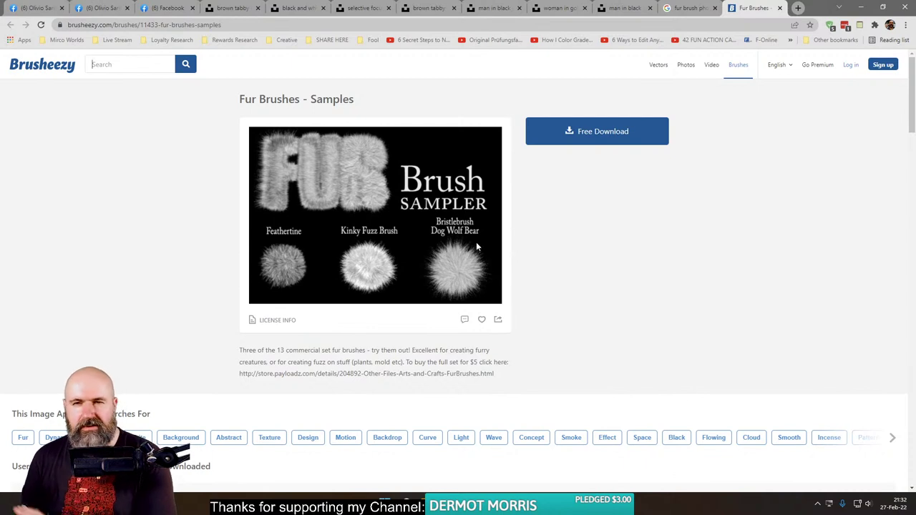
pyautogui.click(779, 8)
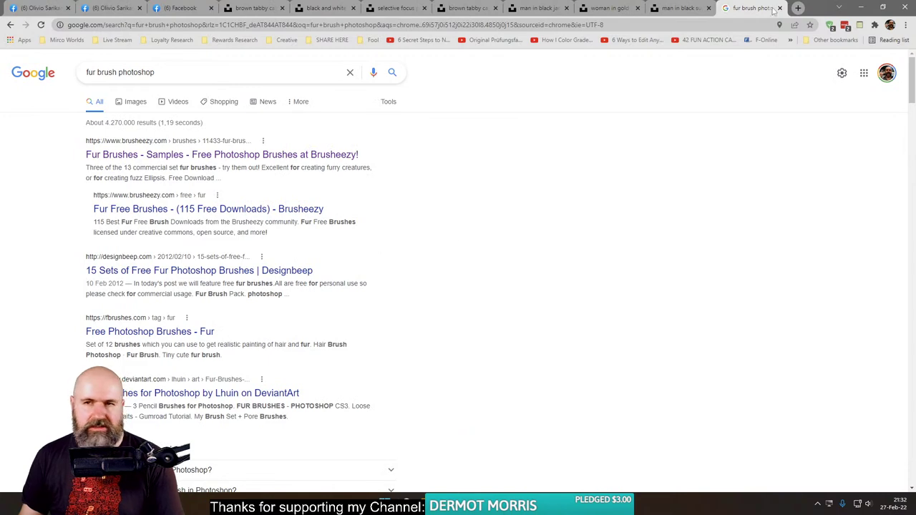
# Step: Close the Google results and return to the Facebook tab with the 'Woof Woof' photo
pyautogui.click(781, 9)
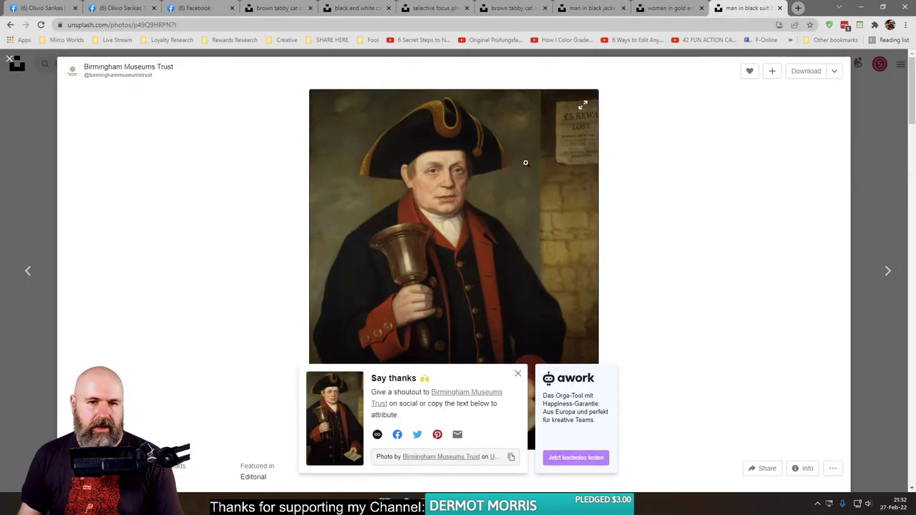
pyautogui.click(210, 10)
pyautogui.click(120, 7)
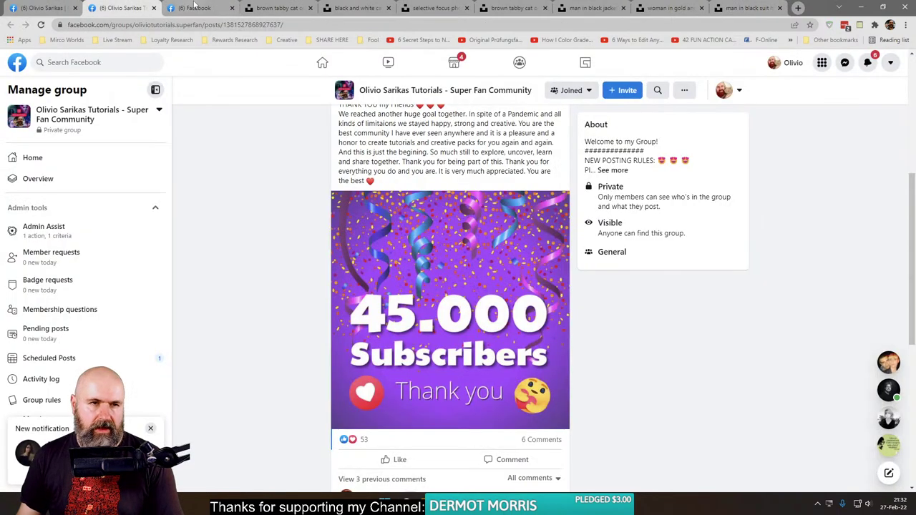
pyautogui.click(190, 8)
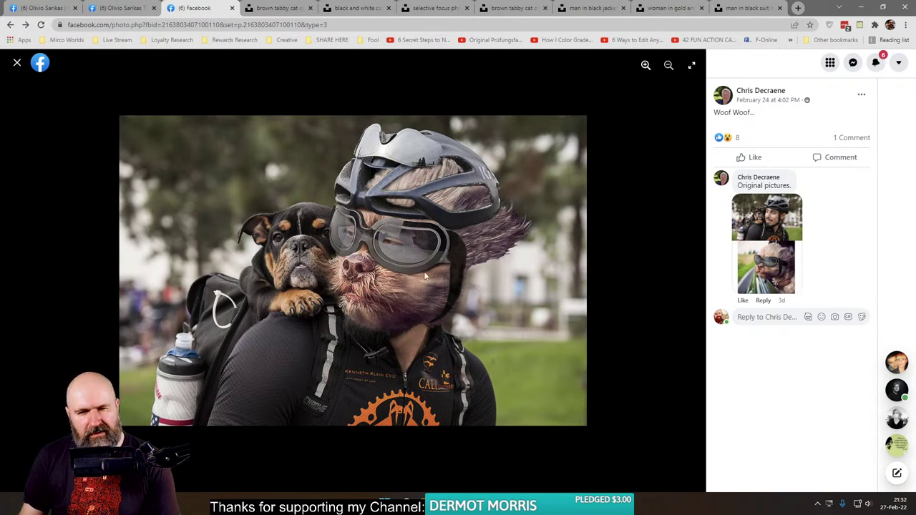
# Step: Compare the 'Woof Woof' edit with its original pictures, then close the photo to the group post
pyautogui.click(783, 258)
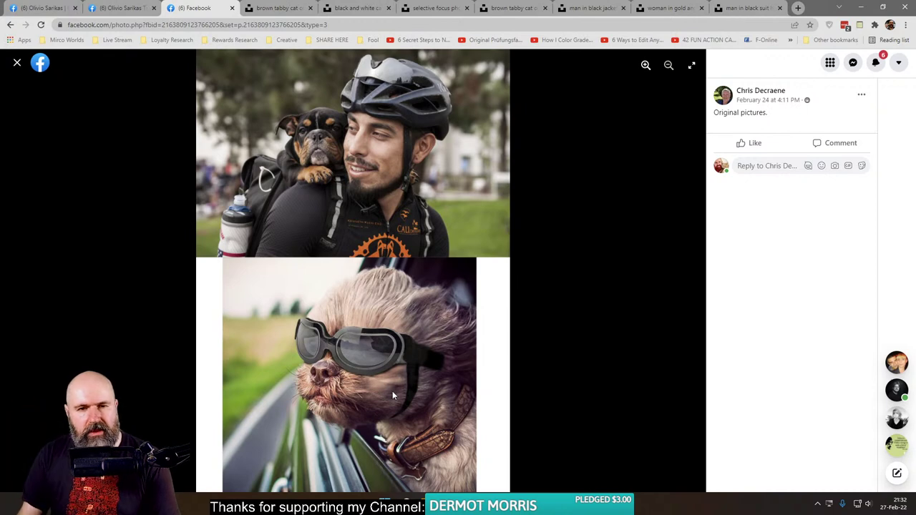
pyautogui.click(18, 64)
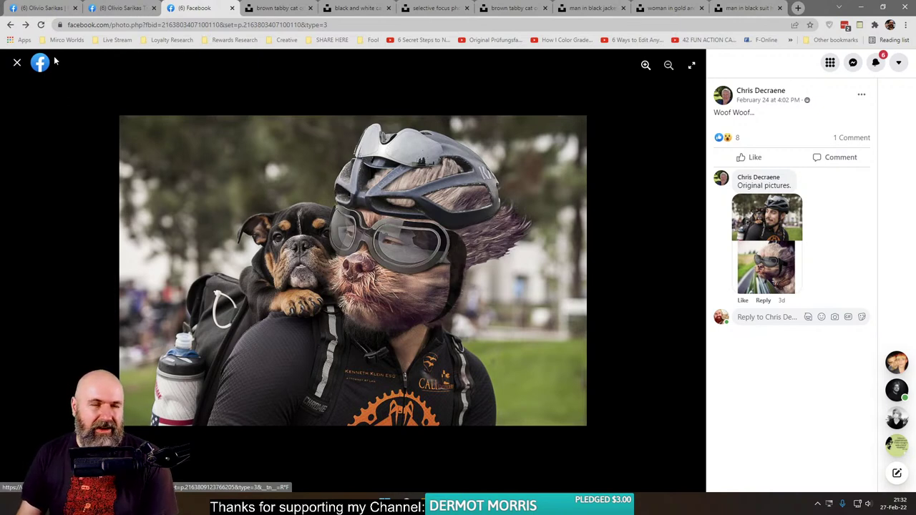
pyautogui.click(17, 65)
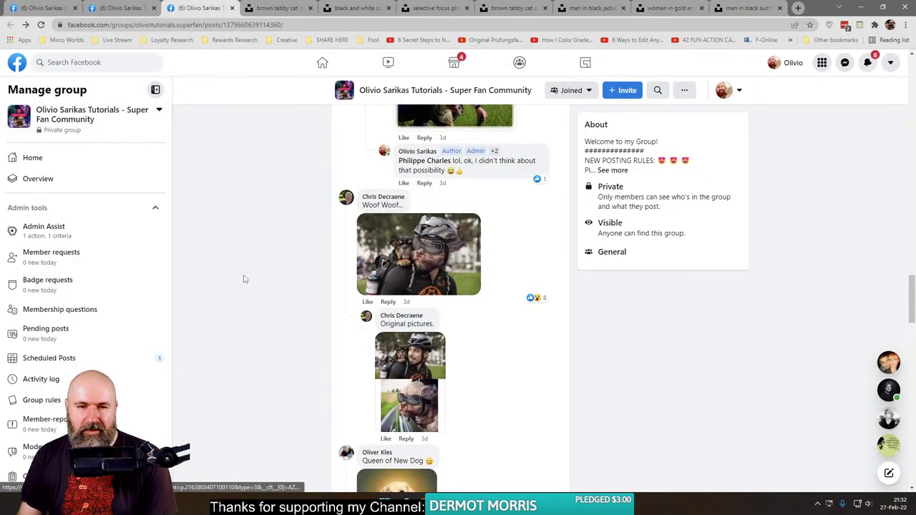
pyautogui.scroll(-6, 244, 280)
pyautogui.scroll(2, 311, 275)
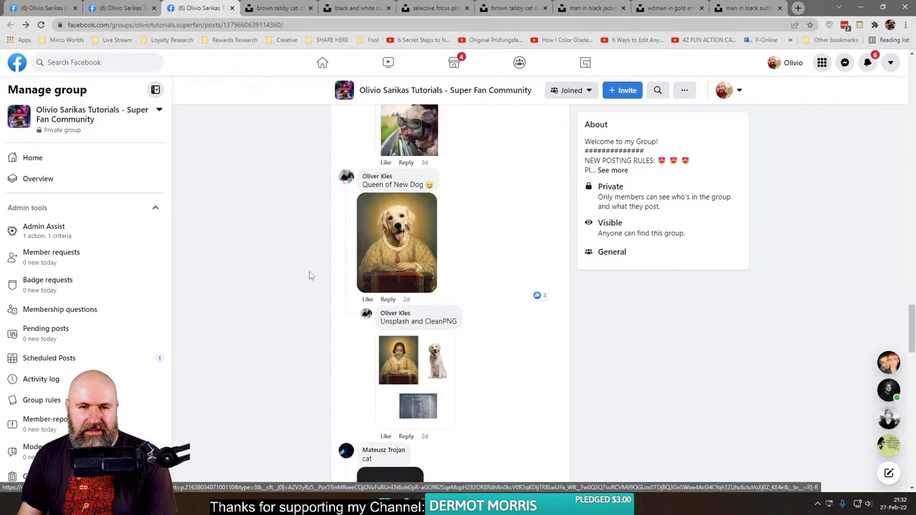
pyautogui.click(384, 283)
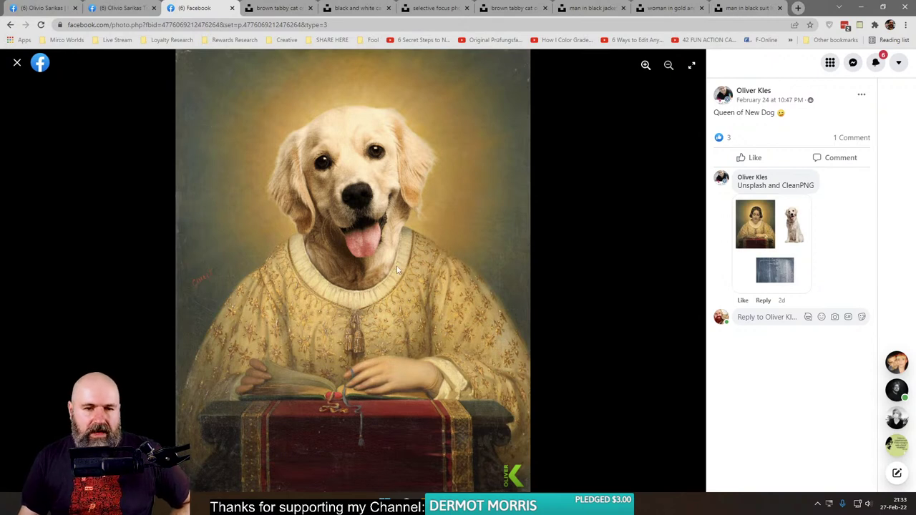
pyautogui.click(764, 230)
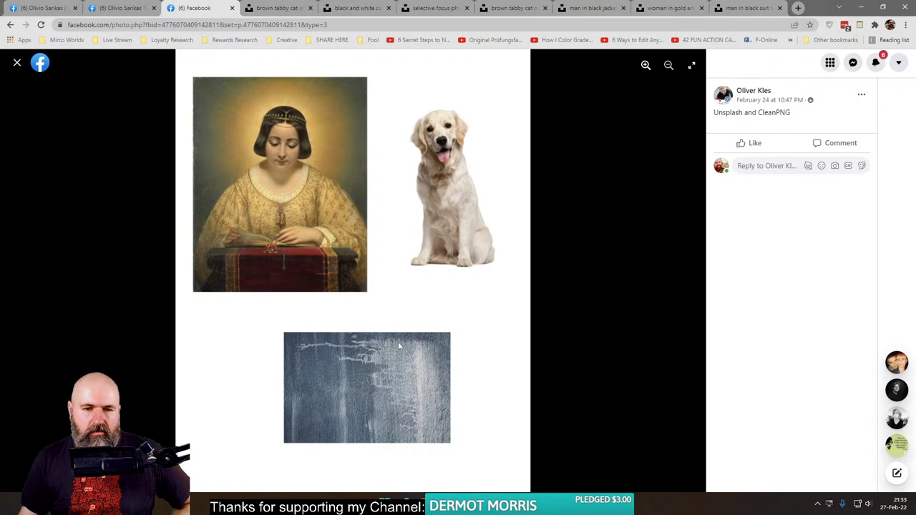
pyautogui.click(17, 62)
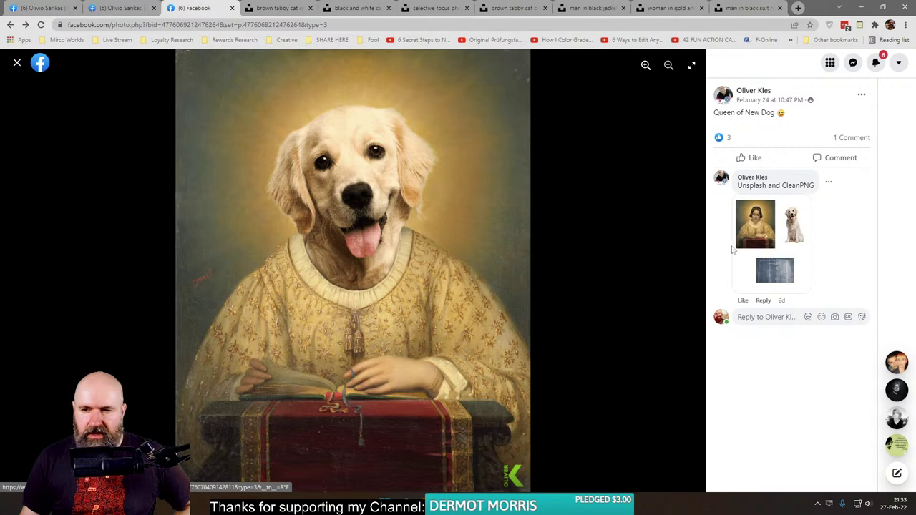
pyautogui.click(760, 245)
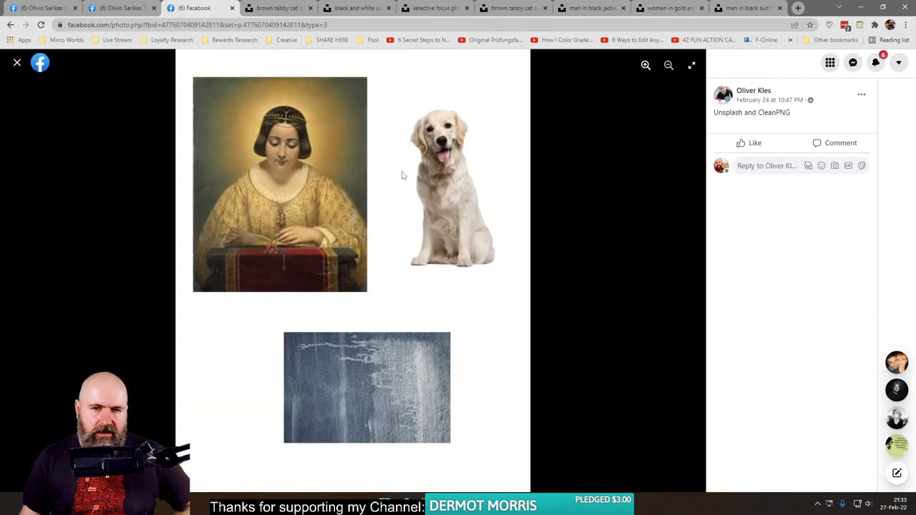
pyautogui.click(16, 64)
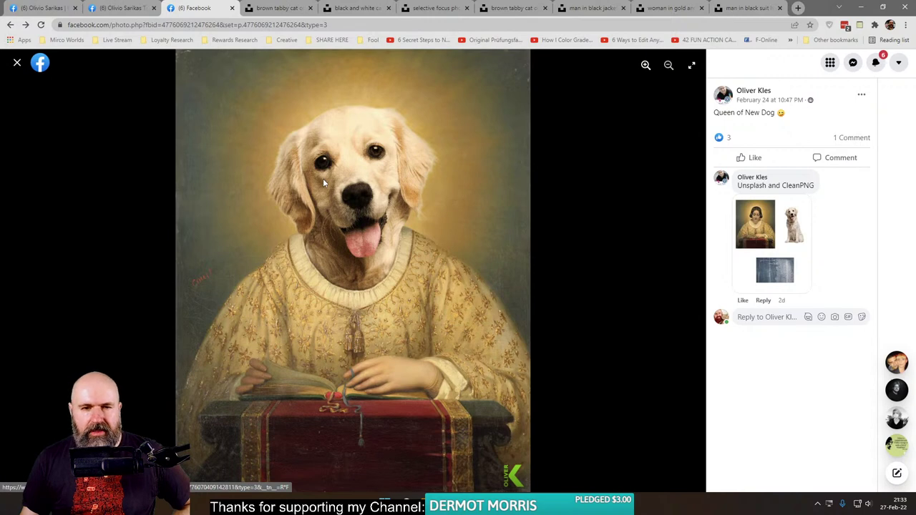
pyautogui.click(486, 298)
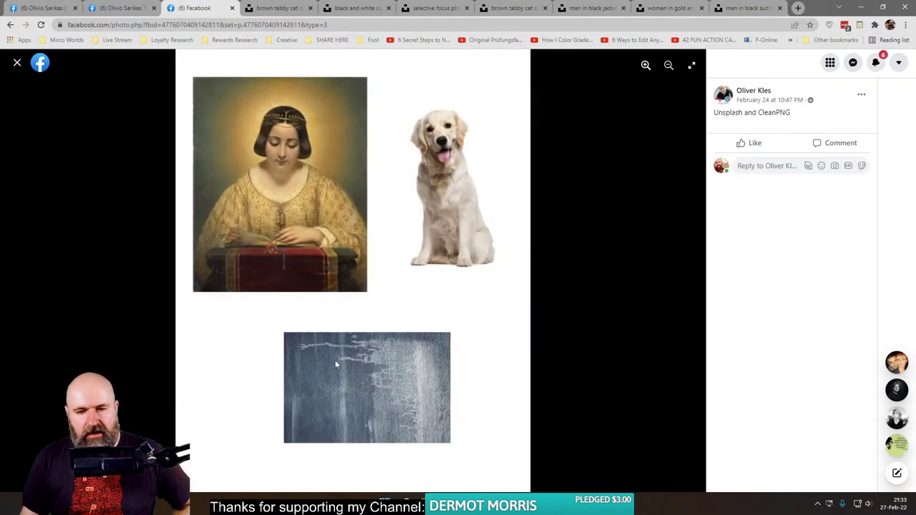
pyautogui.rightClick(432, 438)
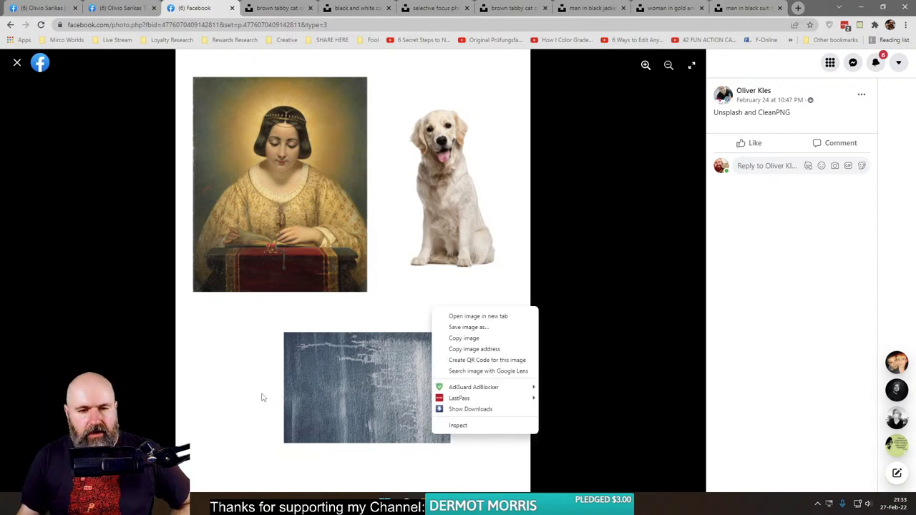
pyautogui.click(281, 375)
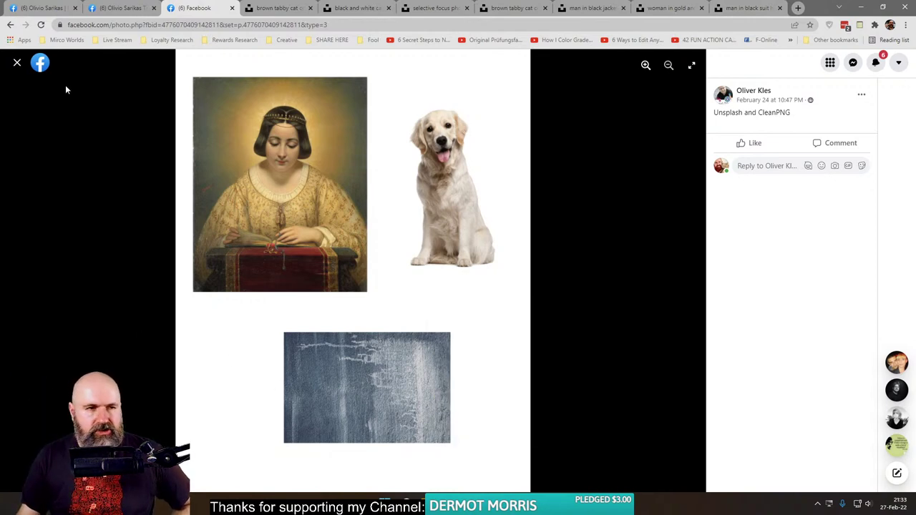
pyautogui.click(17, 63)
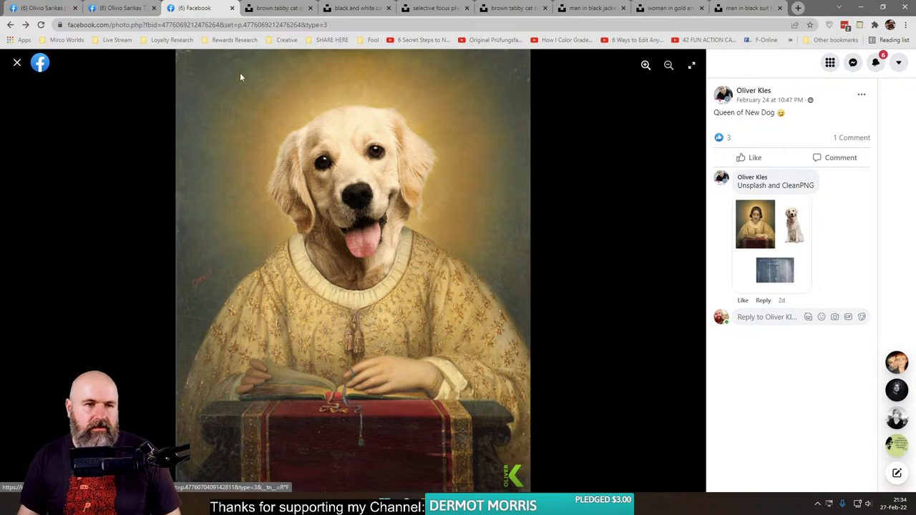
pyautogui.click(18, 63)
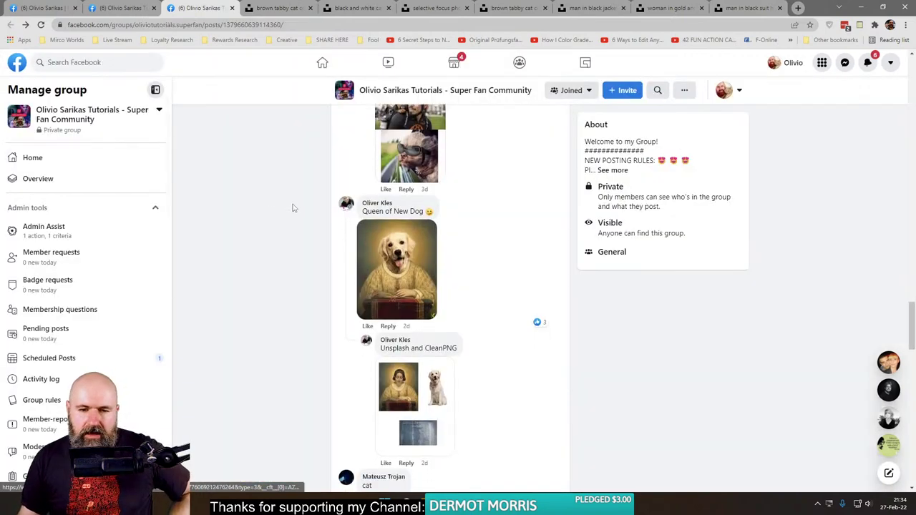
pyautogui.scroll(-4, 292, 208)
# Step: View the cat-headed denim-jacket submission full size, then go to the Unsplash 'woman in gold' tab
pyautogui.click(398, 256)
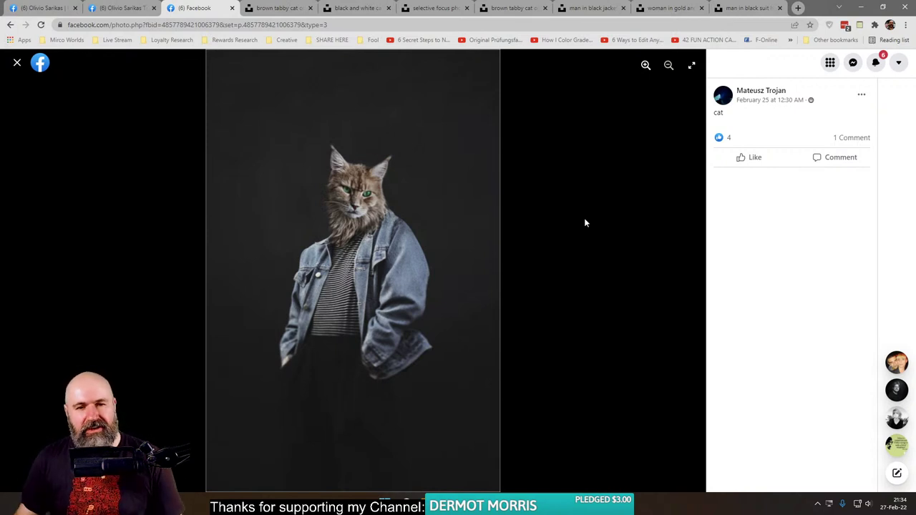
pyautogui.click(18, 63)
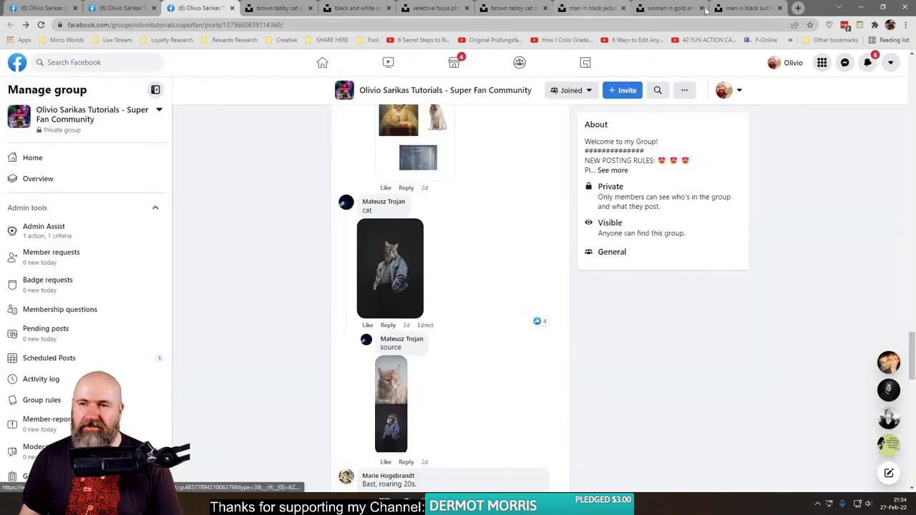
pyautogui.click(664, 11)
# Step: Search Unsplash for 'manecoon', correcting the 'mancoon' typo, and select the query
pyautogui.click(149, 64)
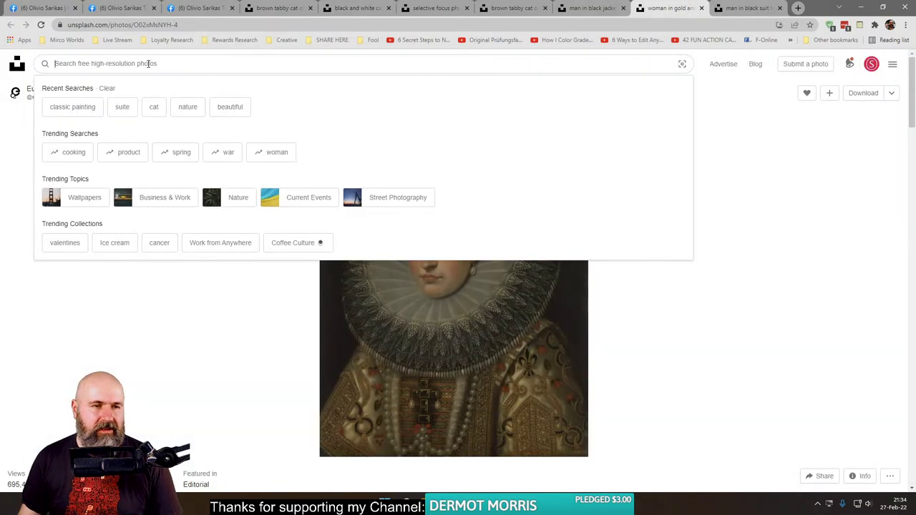
pyautogui.write('mancoon')
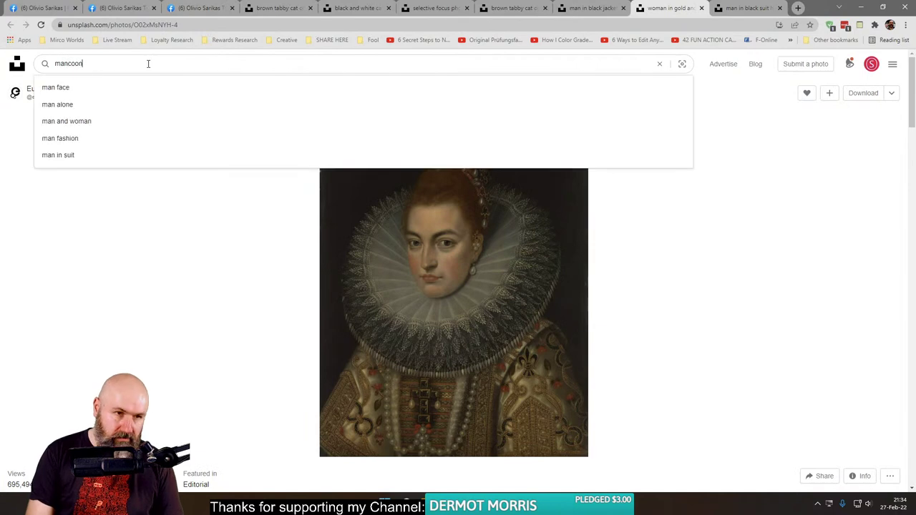
pyautogui.press('Return')
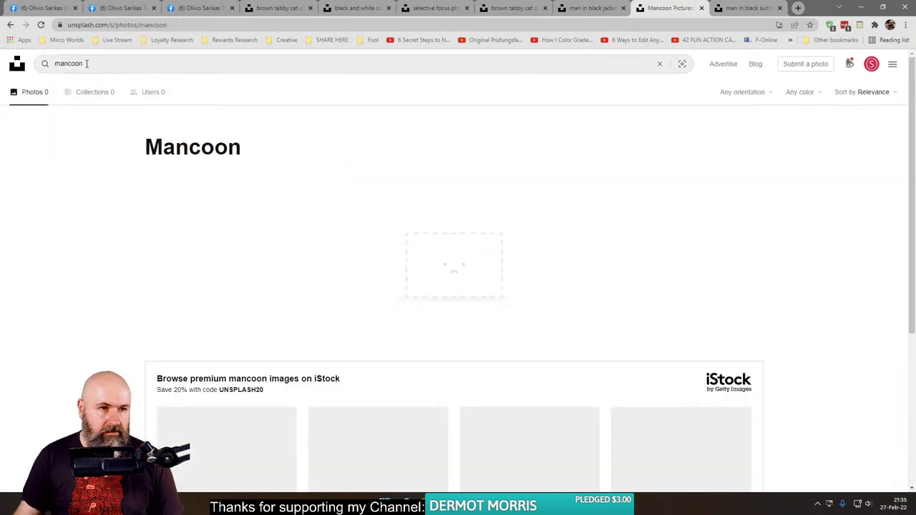
pyautogui.click(70, 64)
pyautogui.write('e')
pyautogui.click(63, 88)
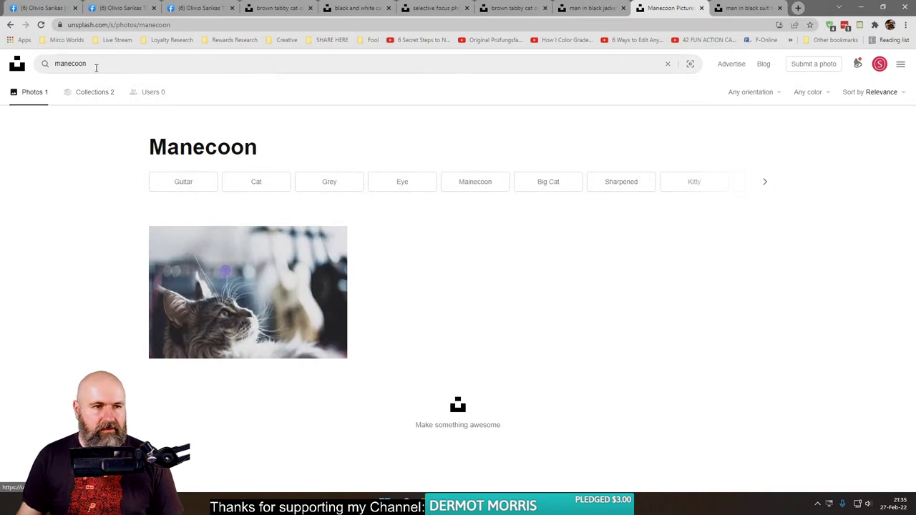
pyautogui.moveTo(94, 65); pyautogui.dragTo(26, 62)
# Step: Search Google for 'manecoon' in a new tab and accept the 'maine coon' correction
pyautogui.hotkey('ctrl', 'c')
pyautogui.hotkey('ctrl', 't')
pyautogui.hotkey('ctrl', 'v')
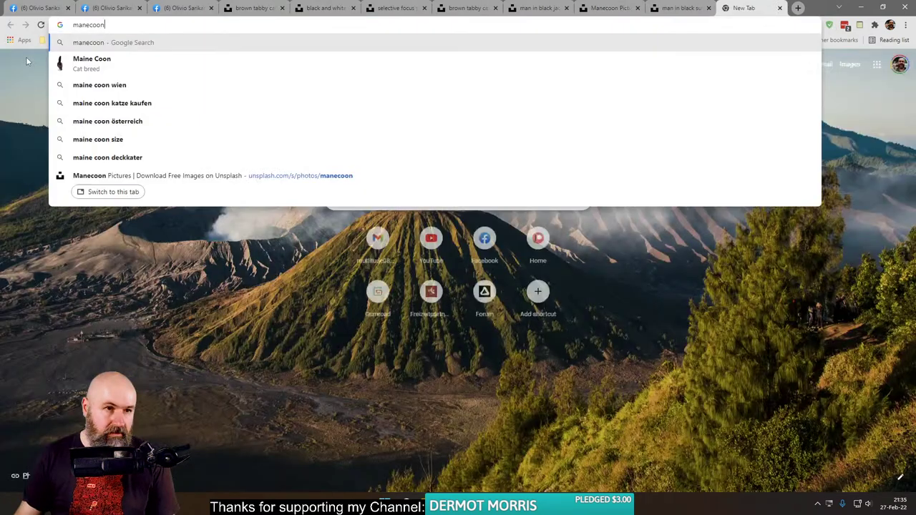
pyautogui.press('Return')
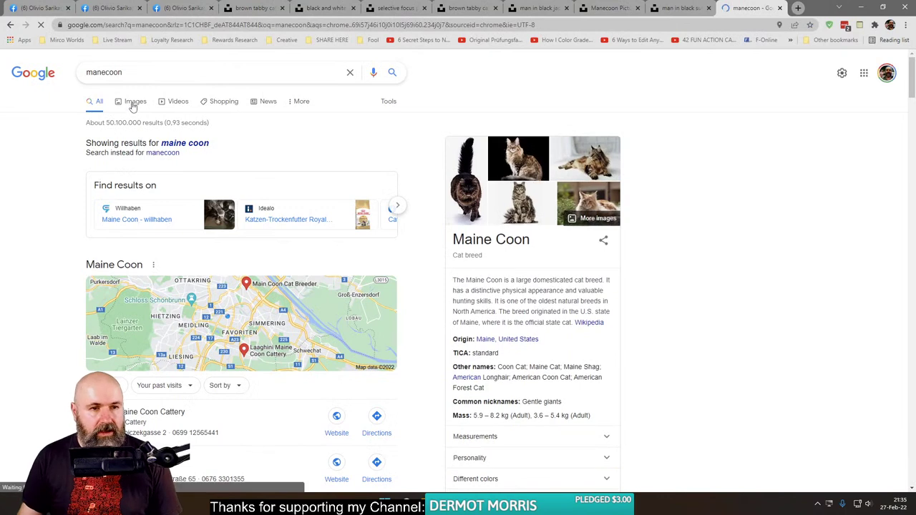
pyautogui.click(197, 144)
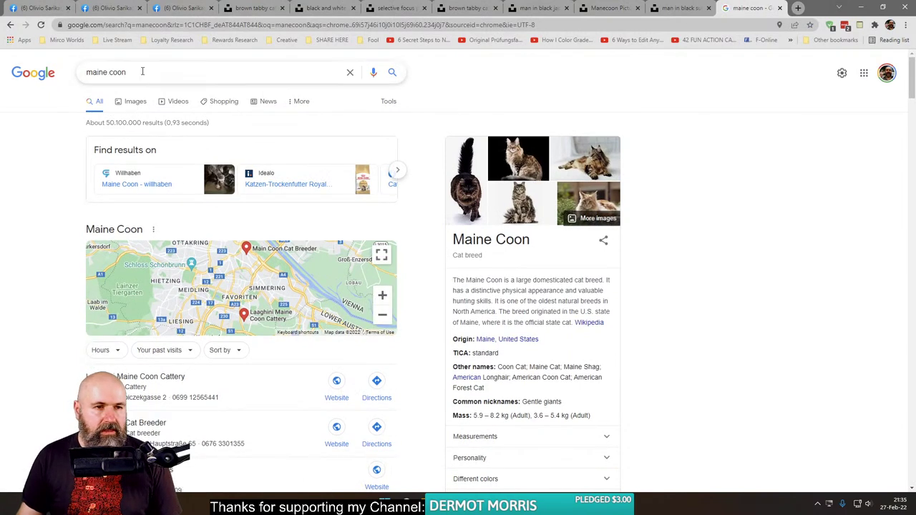
# Step: Preview a close-up Maine Coon face in Google Images, then return to the Unsplash tab
pyautogui.moveTo(141, 72); pyautogui.dragTo(74, 68)
pyautogui.click(135, 102)
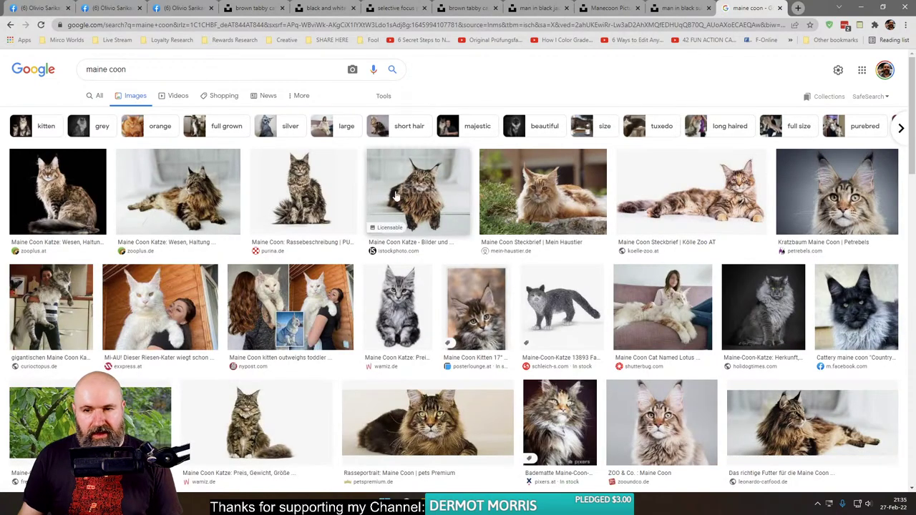
pyautogui.click(861, 218)
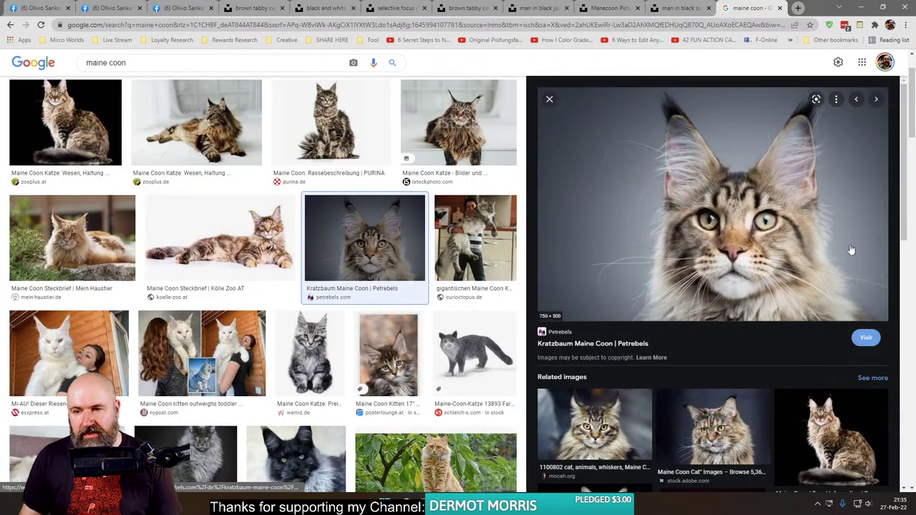
pyautogui.click(667, 9)
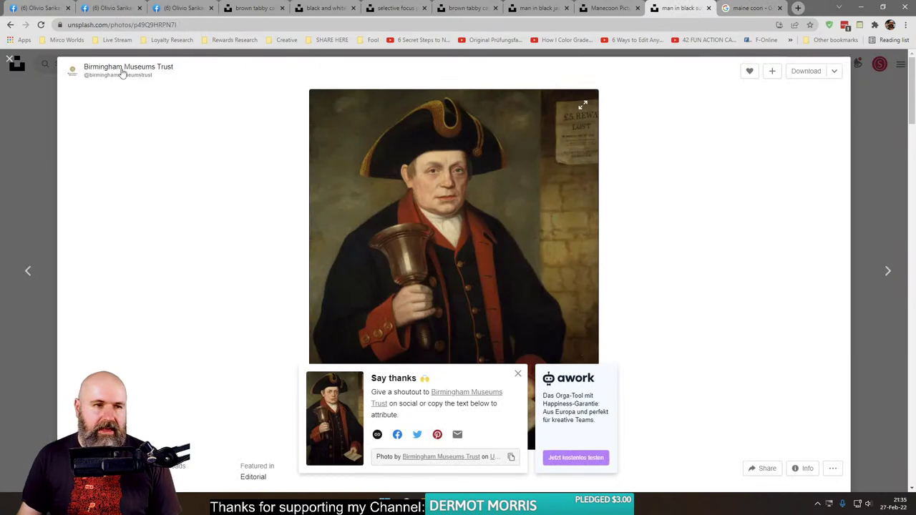
# Step: Search Unsplash for 'maine coon' and look at the first grey tabby photo
pyautogui.click(9, 60)
pyautogui.click(79, 63)
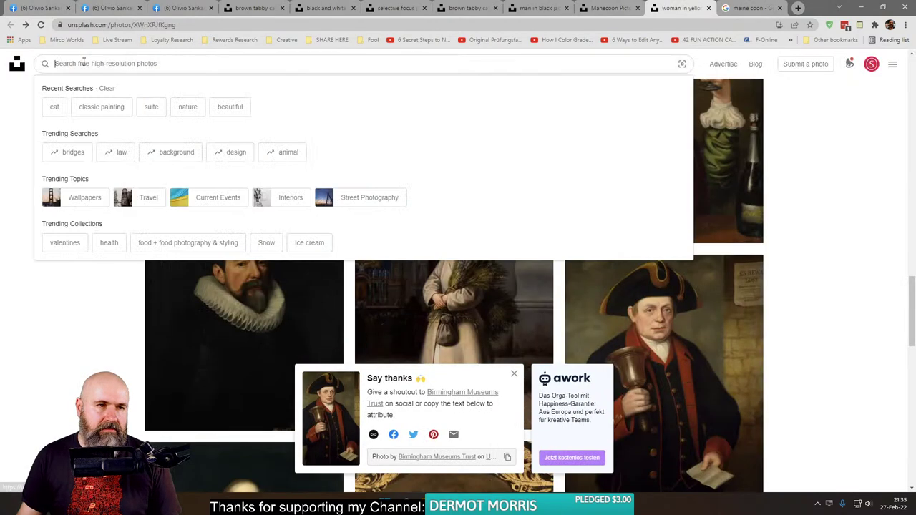
pyautogui.write('maine coon')
pyautogui.press('Return')
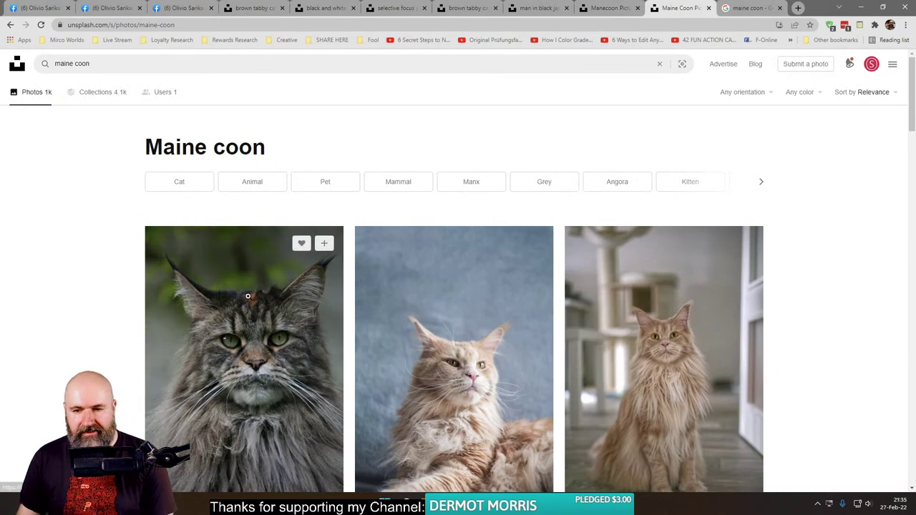
pyautogui.click(259, 334)
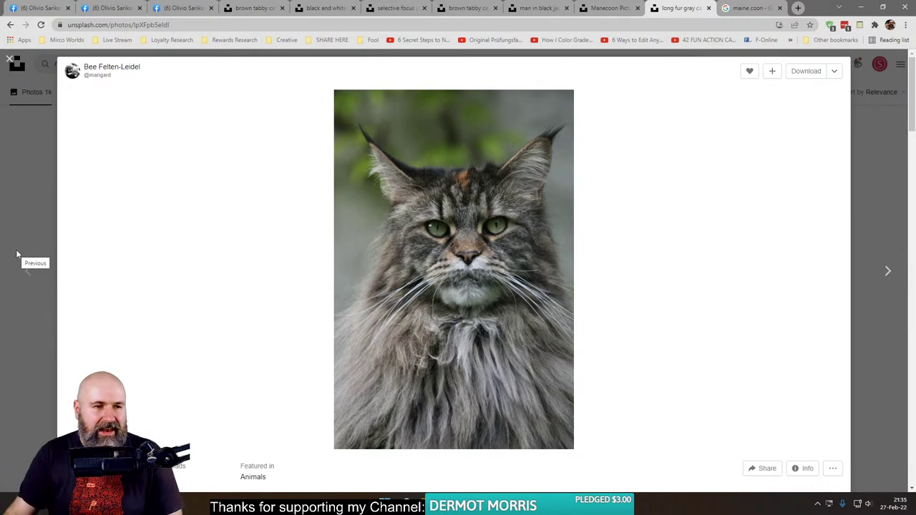
pyautogui.click(31, 190)
# Step: Open the ginger Maine coon photo at full size, then back out to the results
pyautogui.scroll(-1, 565, 408)
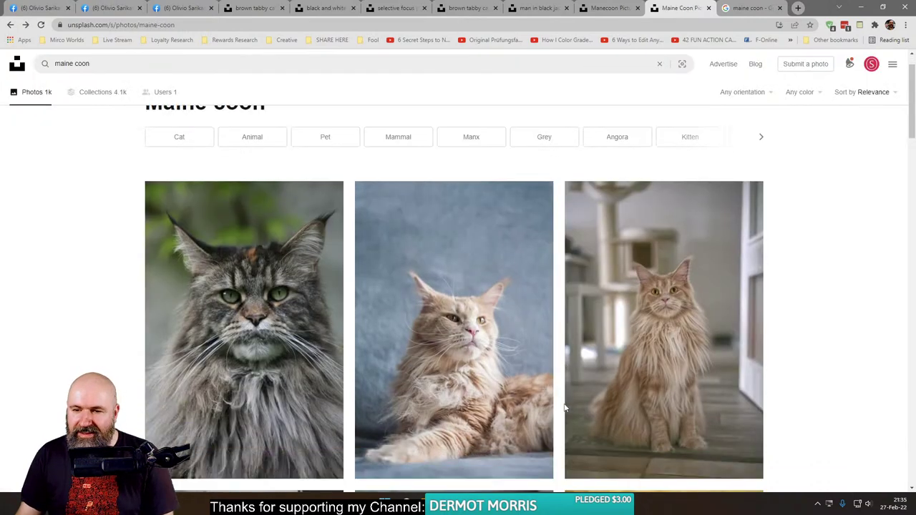
pyautogui.click(565, 408)
pyautogui.click(526, 291)
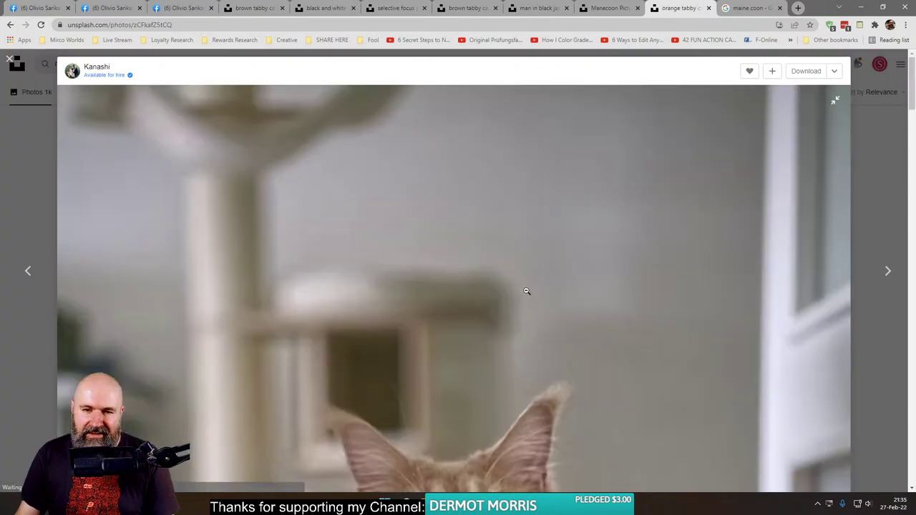
pyautogui.scroll(-3, 566, 336)
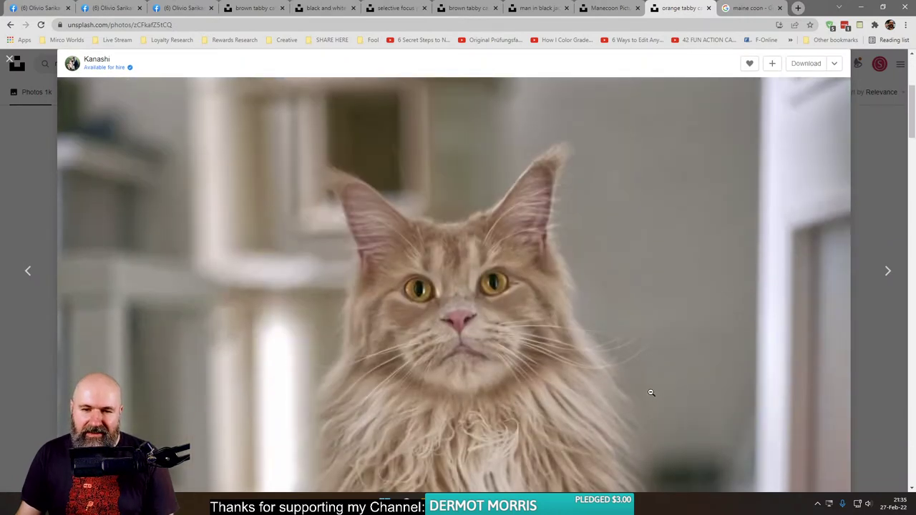
pyautogui.click(46, 204)
# Step: Open the long-haired tabby Maine coon portrait, then switch back to the Facebook group post
pyautogui.scroll(-3, 204, 308)
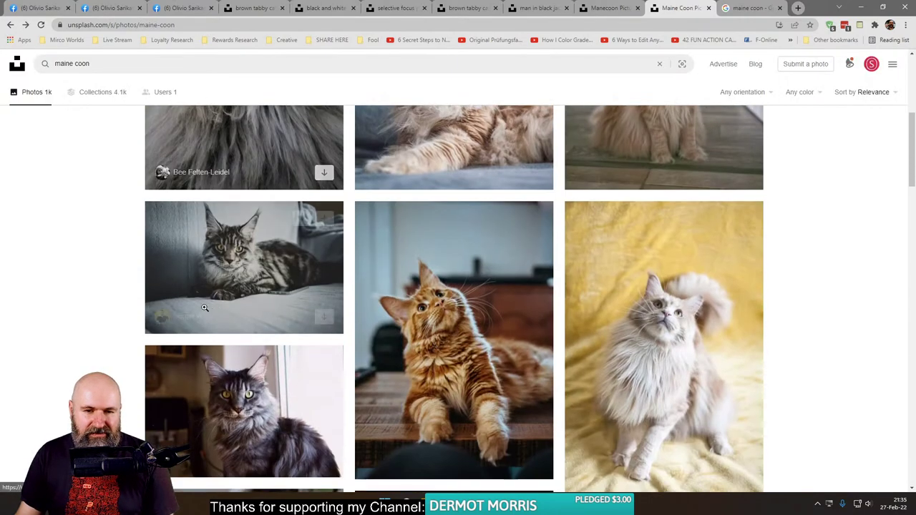
pyautogui.scroll(-5, 204, 308)
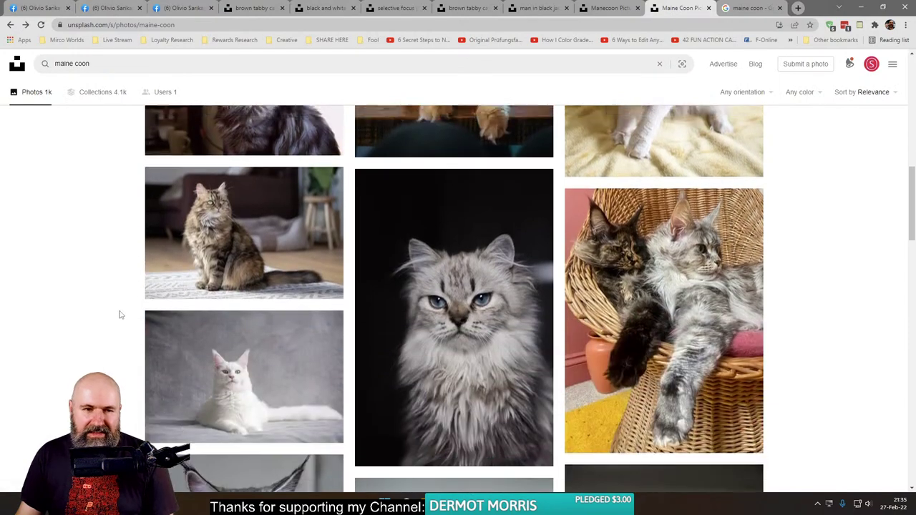
pyautogui.scroll(10, 121, 315)
pyautogui.click(164, 300)
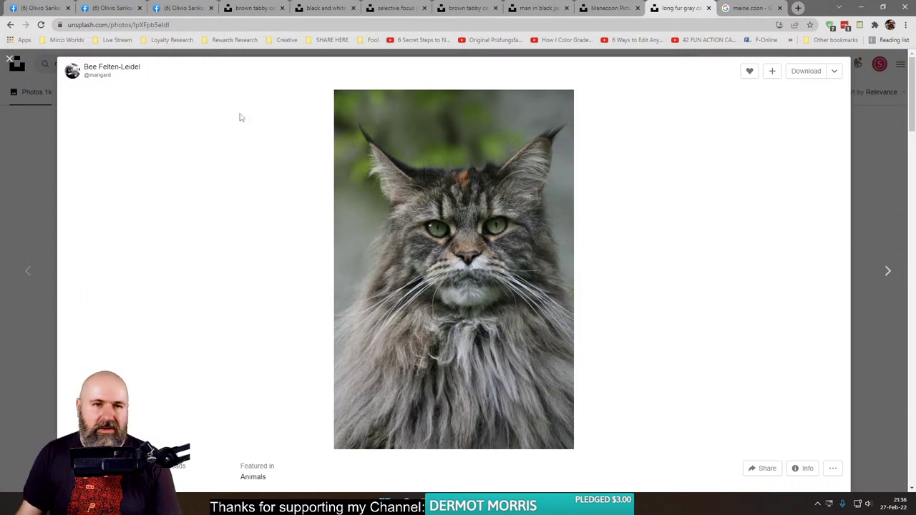
pyautogui.click(157, 7)
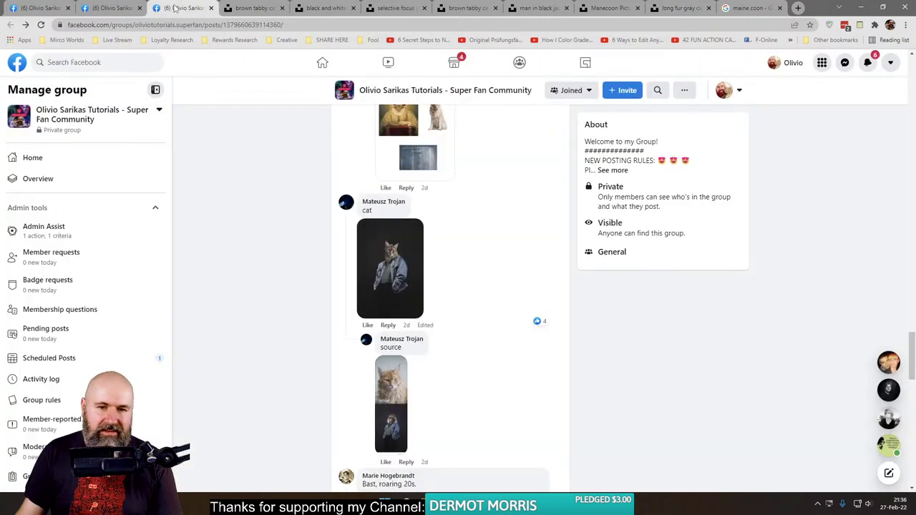
pyautogui.click(369, 269)
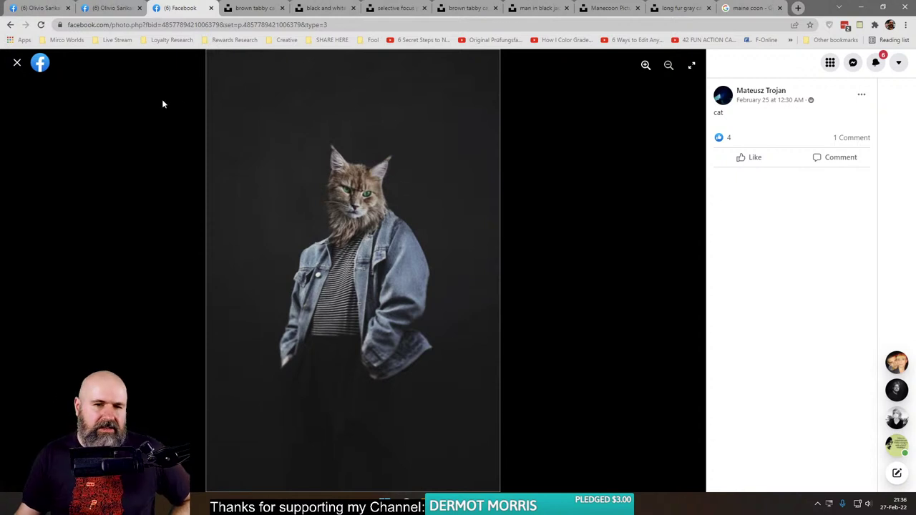
pyautogui.click(18, 62)
pyautogui.click(398, 402)
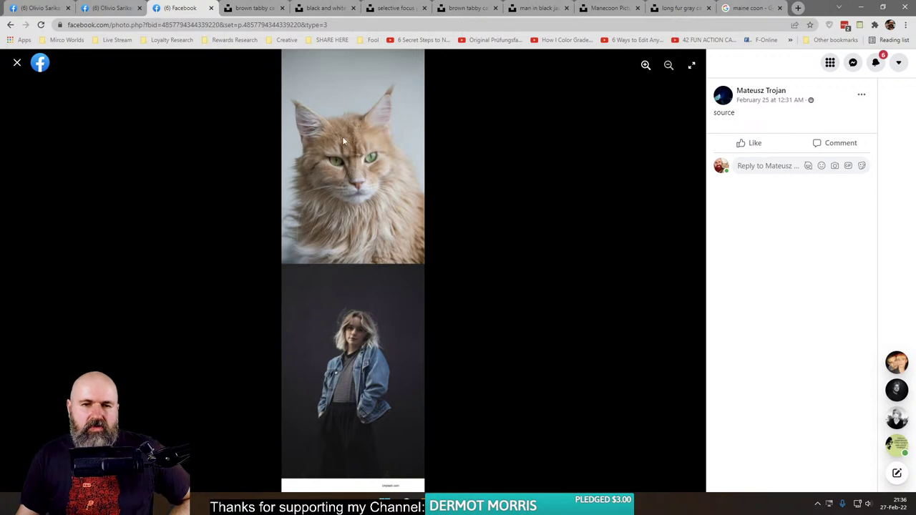
pyautogui.click(17, 63)
pyautogui.click(396, 256)
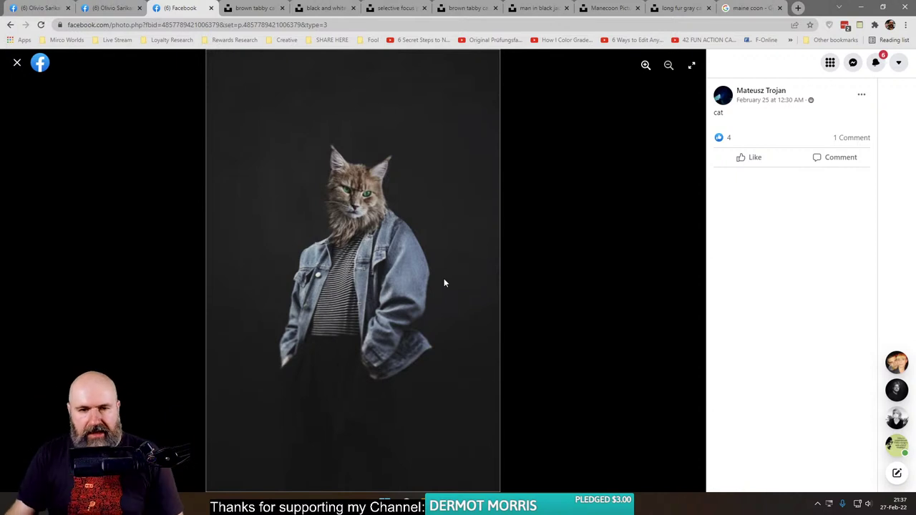
pyautogui.click(19, 66)
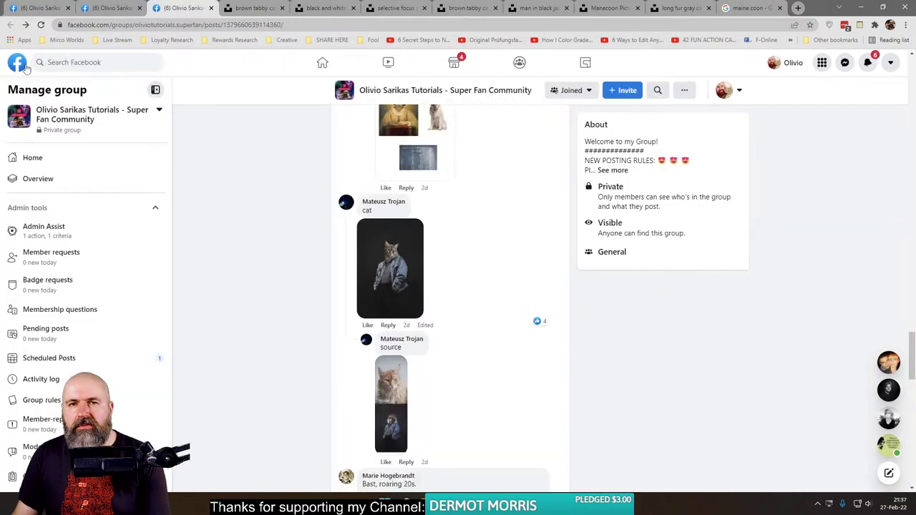
pyautogui.scroll(-3, 287, 237)
pyautogui.scroll(-2, 287, 236)
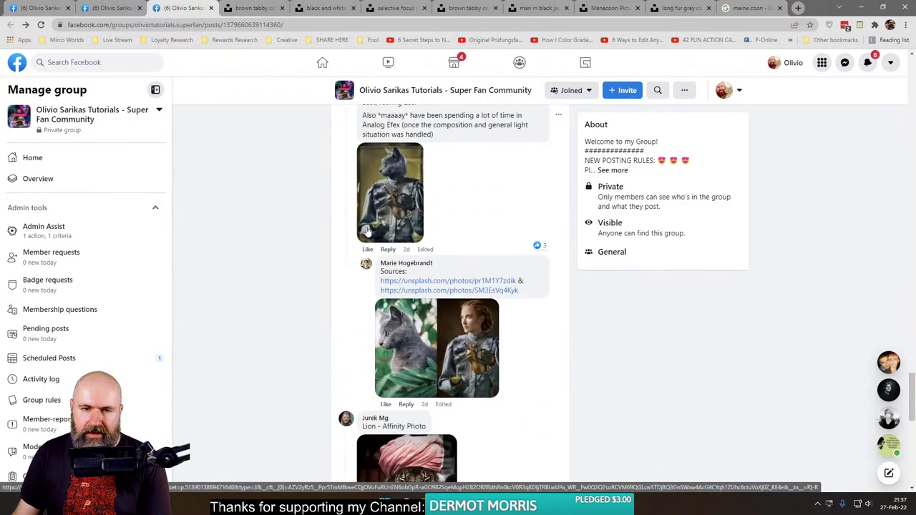
pyautogui.click(375, 228)
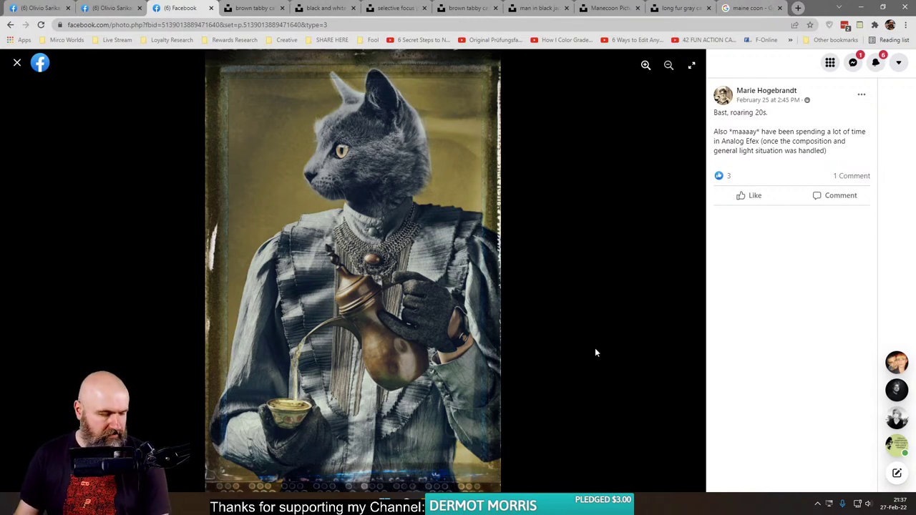
pyautogui.click(17, 64)
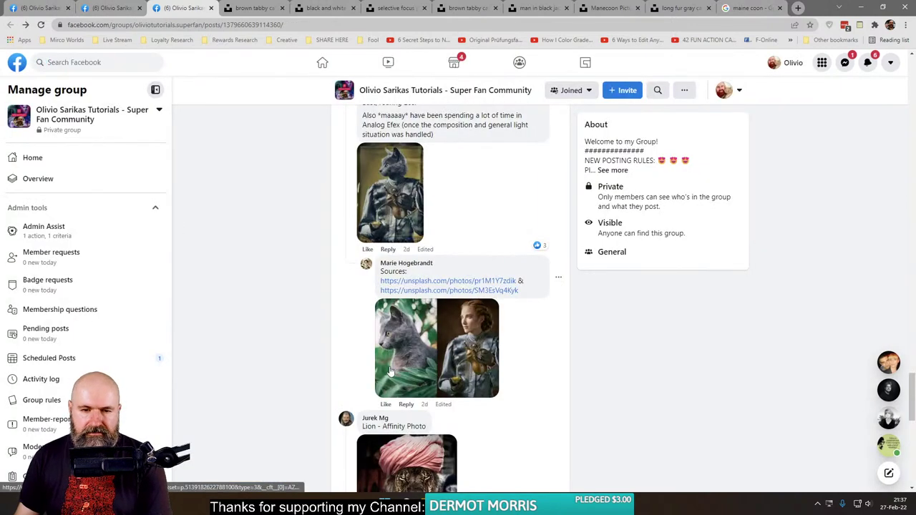
pyautogui.click(394, 370)
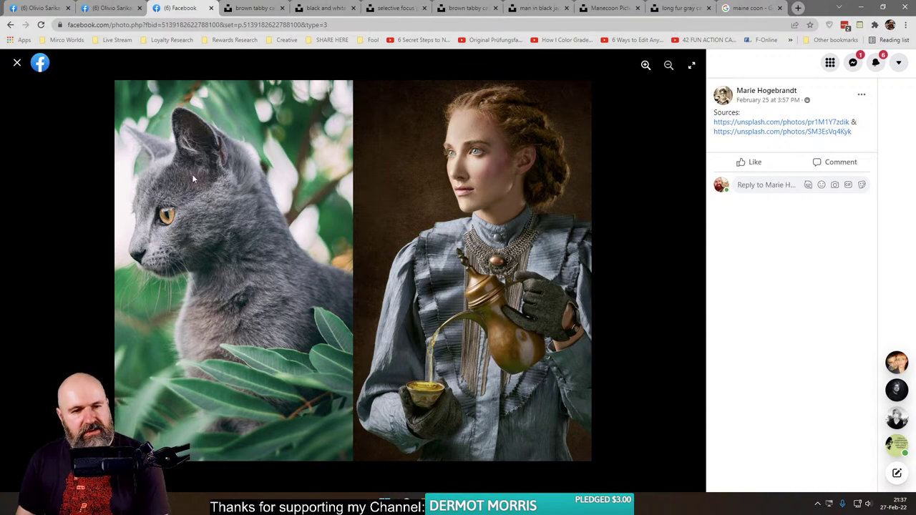
pyautogui.press('Escape')
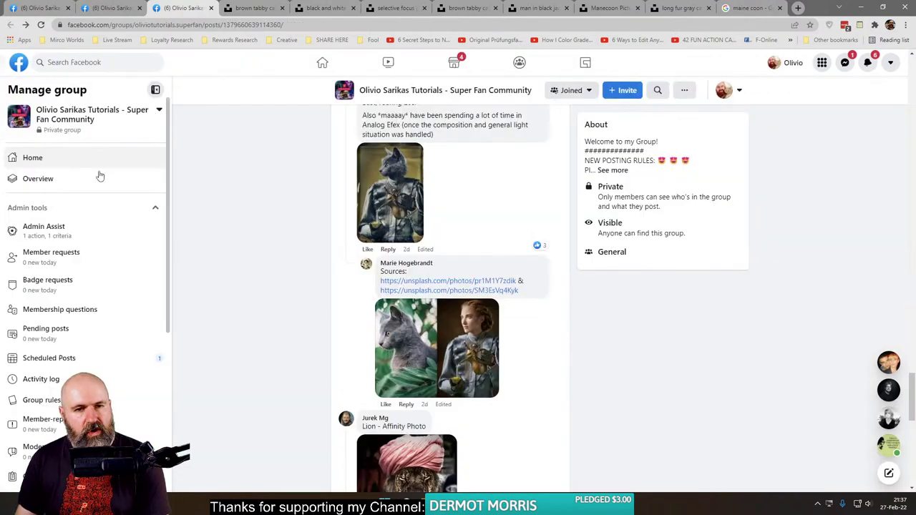
pyautogui.click(371, 206)
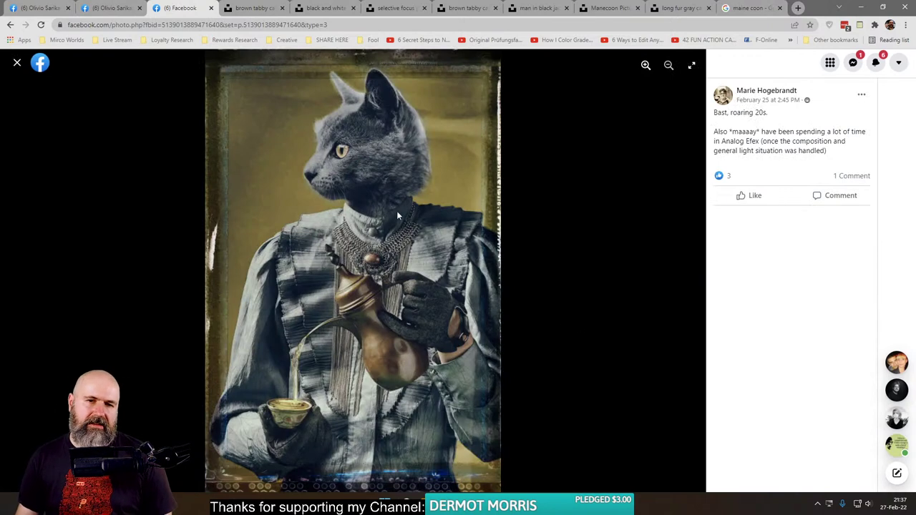
pyautogui.press('Escape')
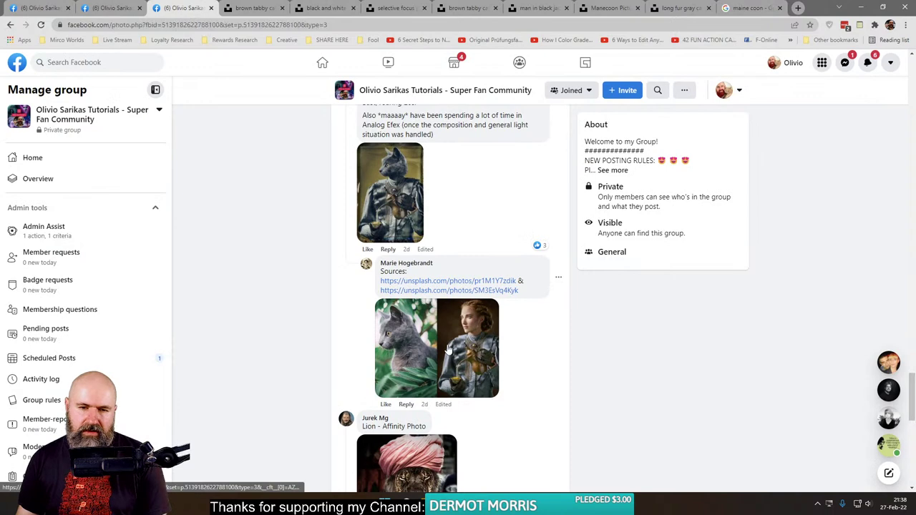
pyautogui.click(447, 347)
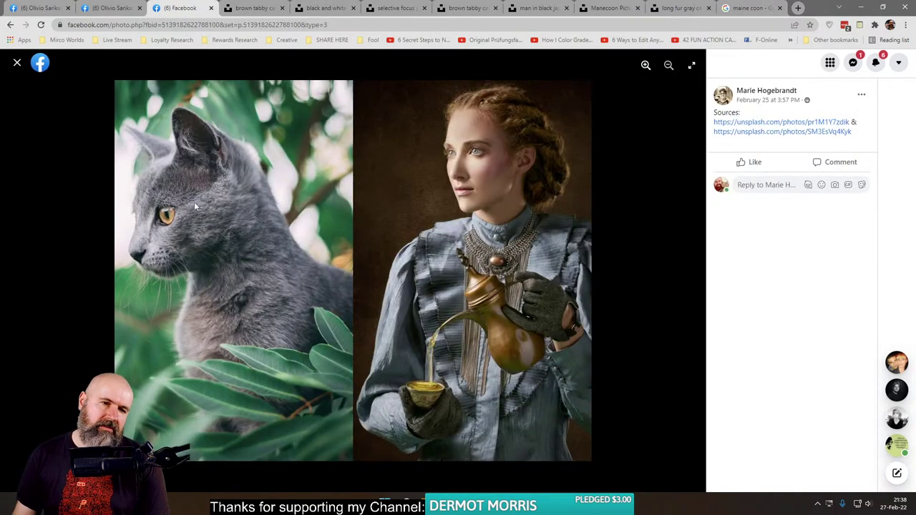
pyautogui.click(16, 66)
pyautogui.click(400, 206)
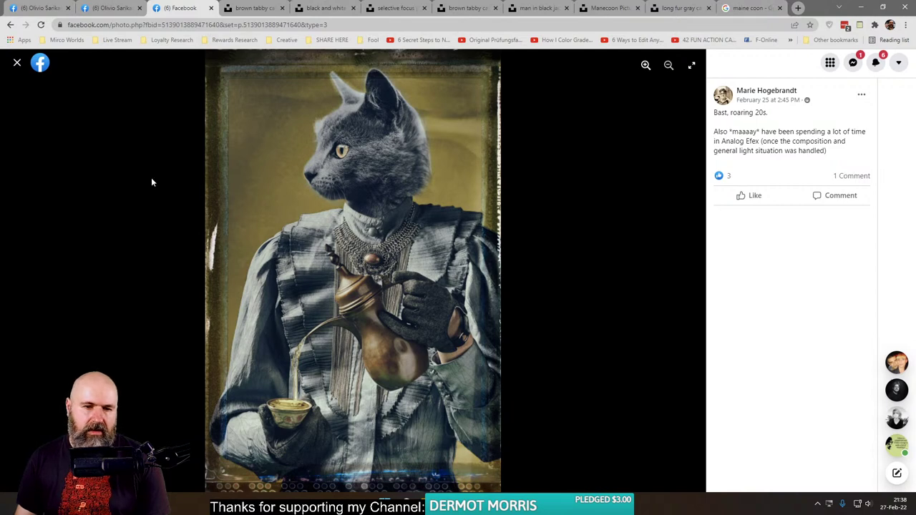
pyautogui.press('Escape')
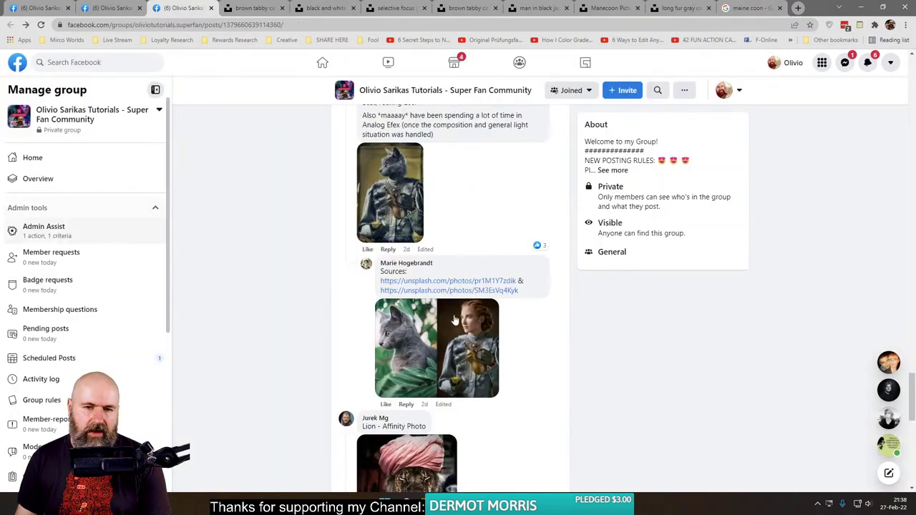
pyautogui.click(484, 356)
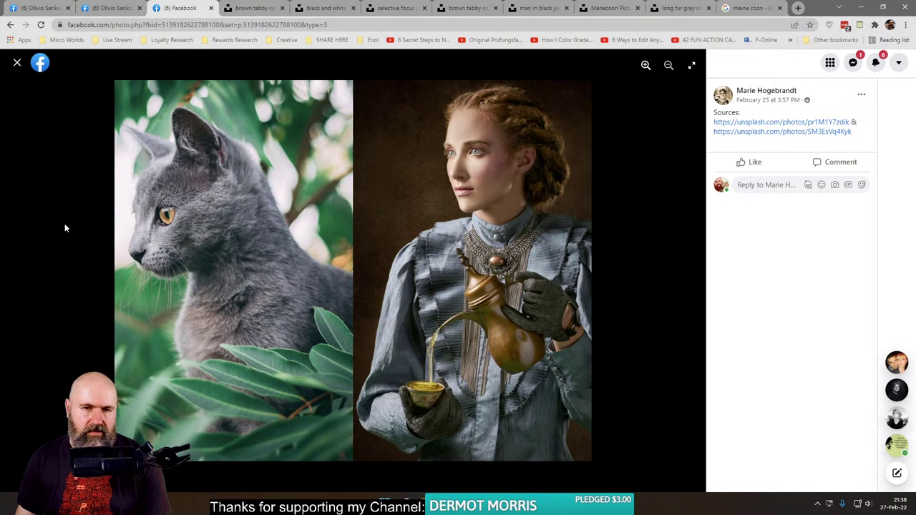
pyautogui.press('Escape')
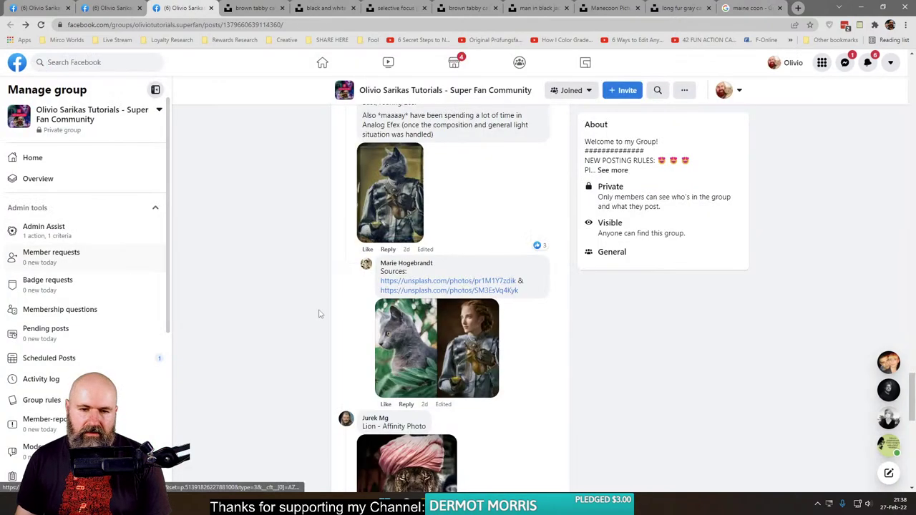
pyautogui.click(478, 262)
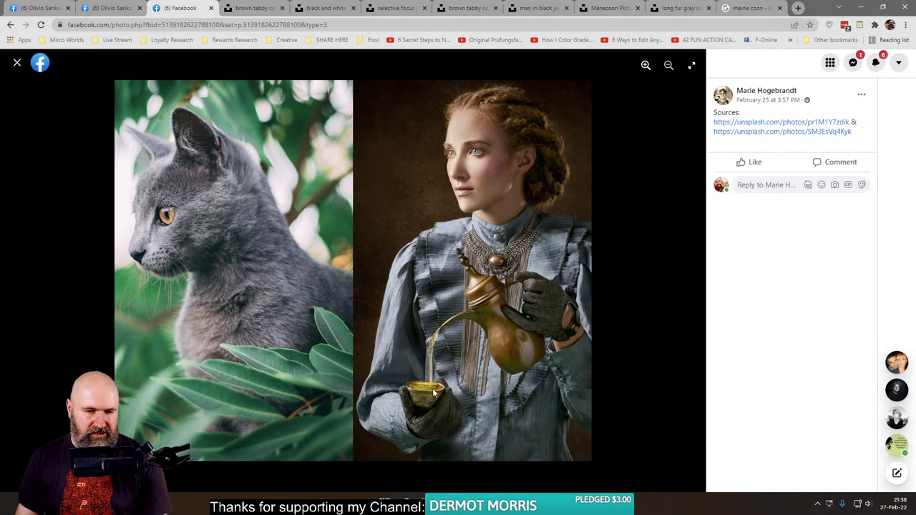
pyautogui.click(15, 64)
pyautogui.scroll(-4, 258, 287)
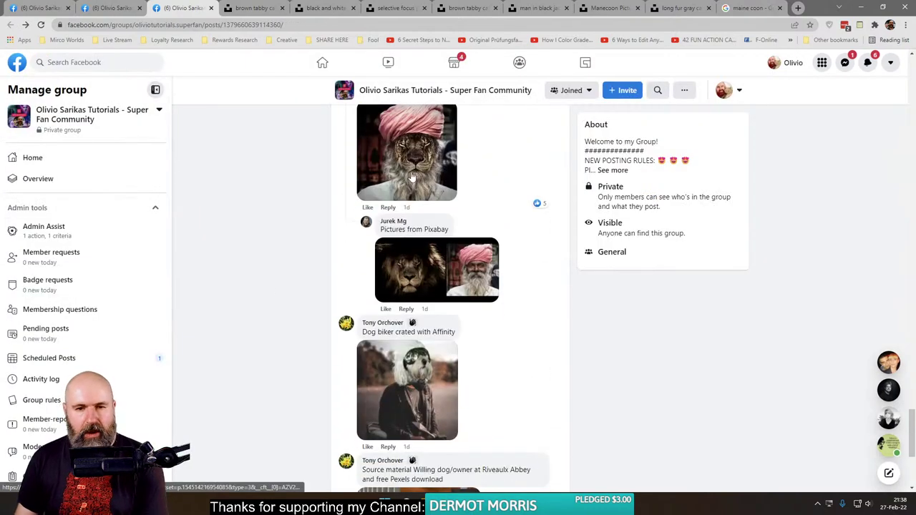
pyautogui.click(409, 170)
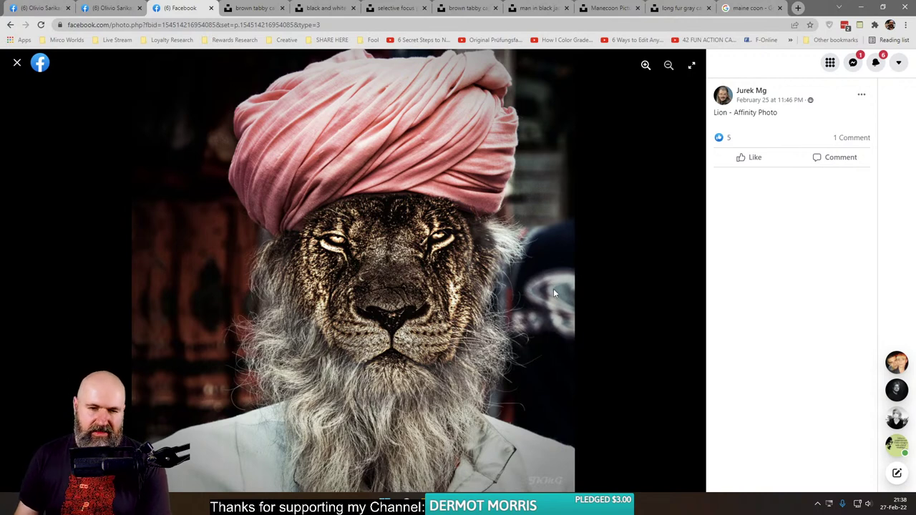
pyautogui.click(17, 63)
pyautogui.click(431, 282)
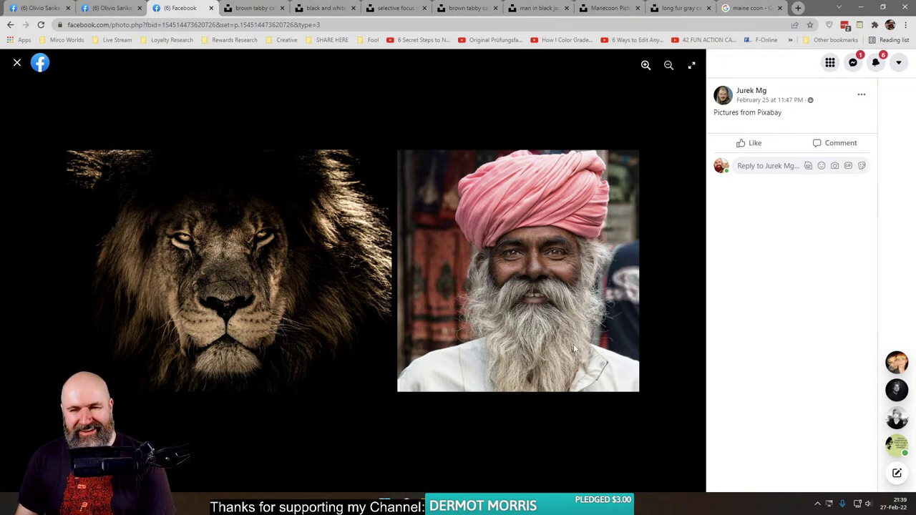
pyautogui.click(16, 64)
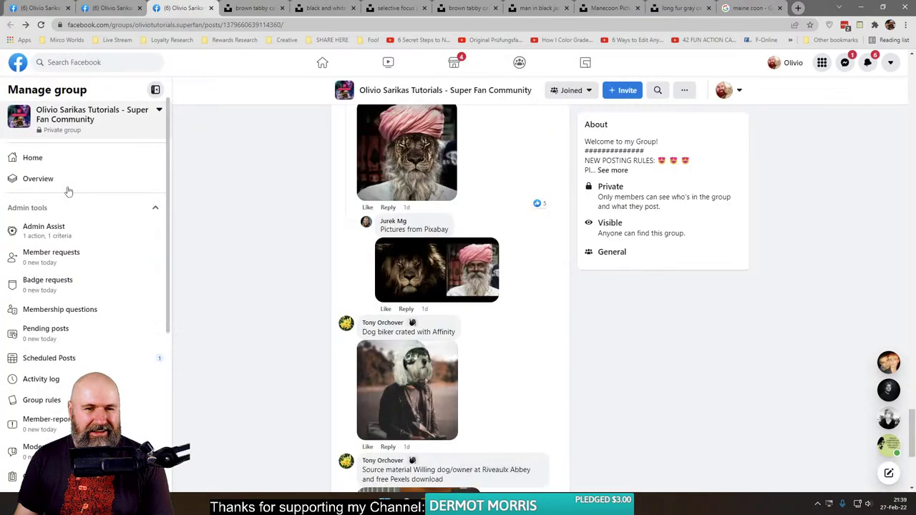
pyautogui.click(405, 150)
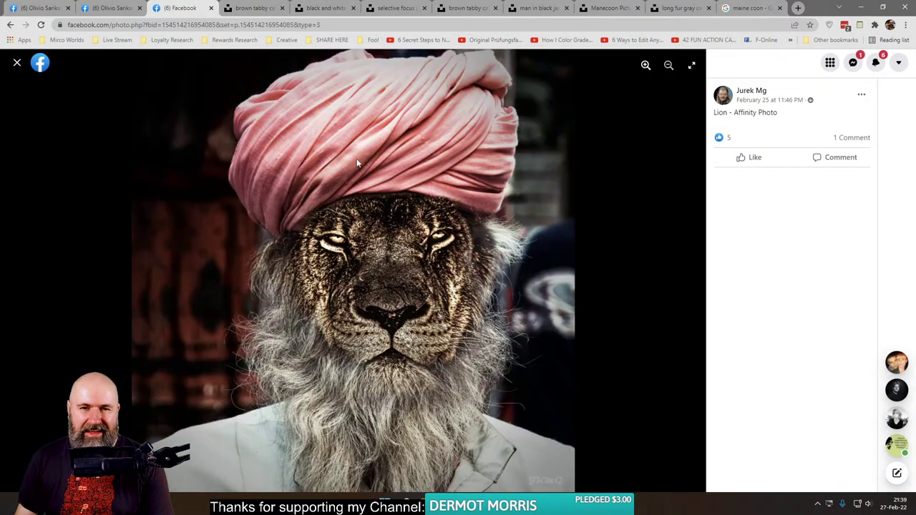
pyautogui.click(16, 63)
pyautogui.click(413, 301)
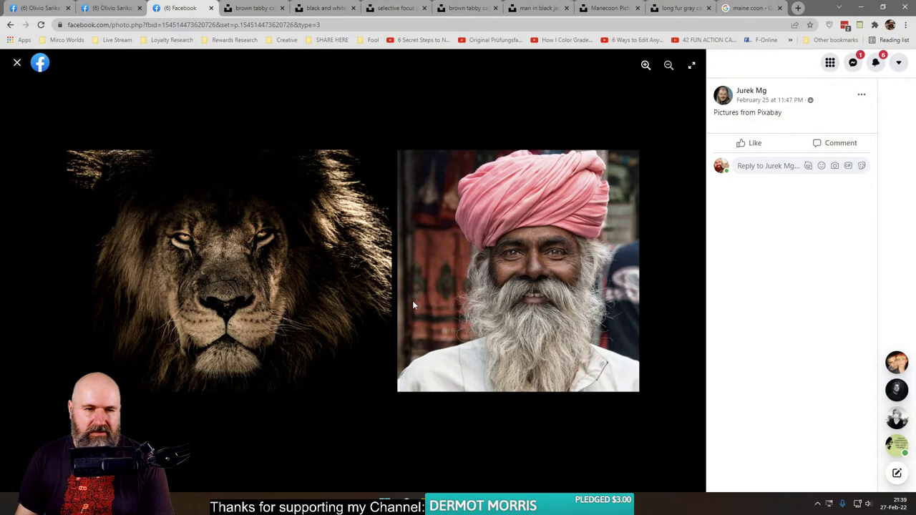
pyautogui.click(17, 63)
pyautogui.click(405, 190)
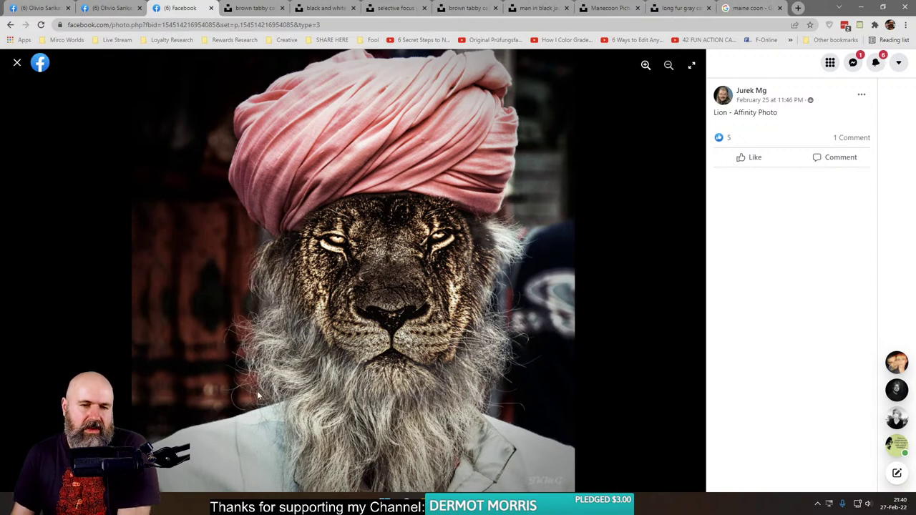
pyautogui.click(17, 63)
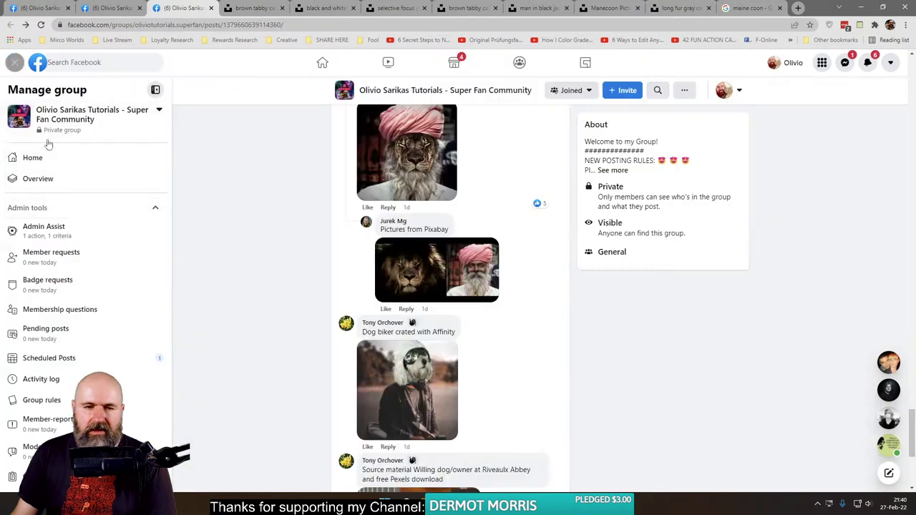
pyautogui.scroll(-3, 251, 313)
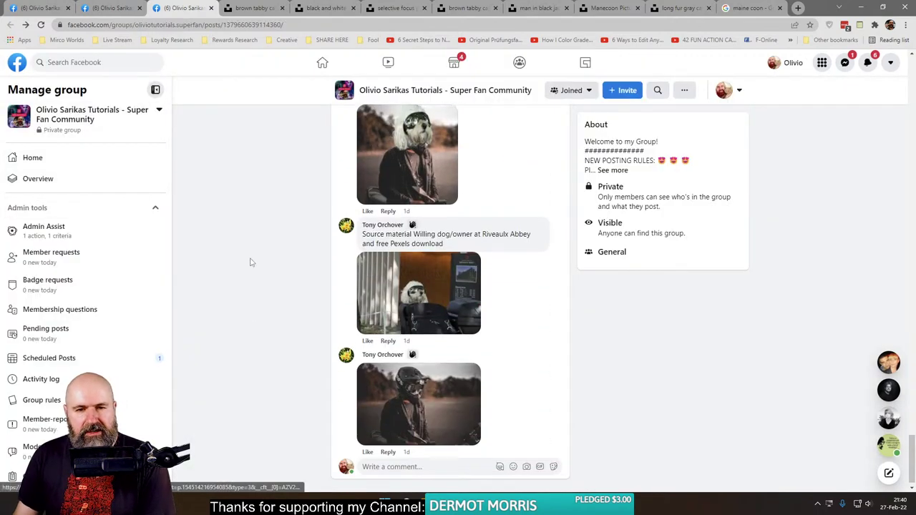
pyautogui.scroll(2, 250, 263)
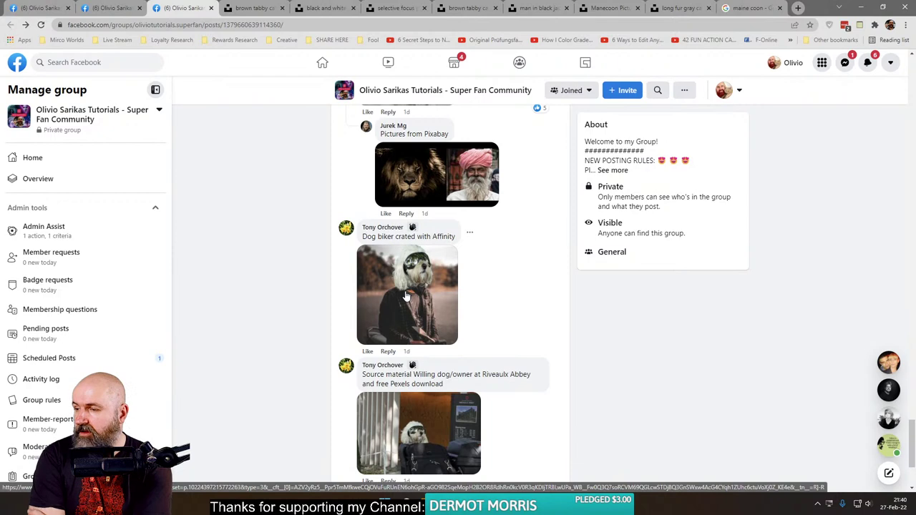
pyautogui.scroll(4, 406, 295)
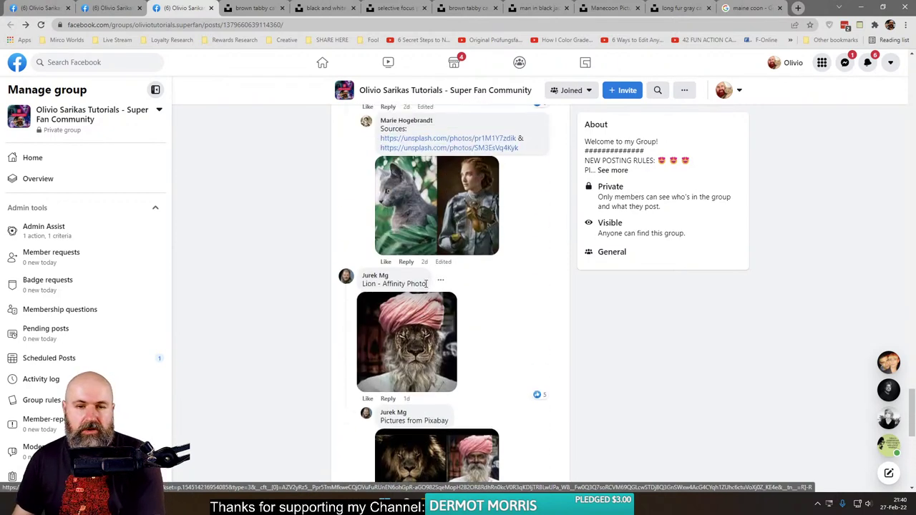
pyautogui.scroll(2, 427, 283)
pyautogui.click(380, 201)
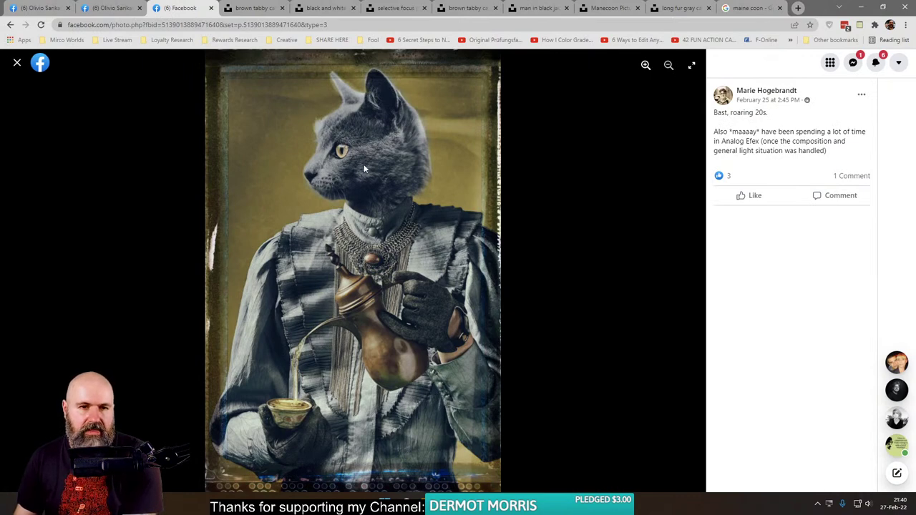
pyautogui.click(19, 63)
pyautogui.click(487, 343)
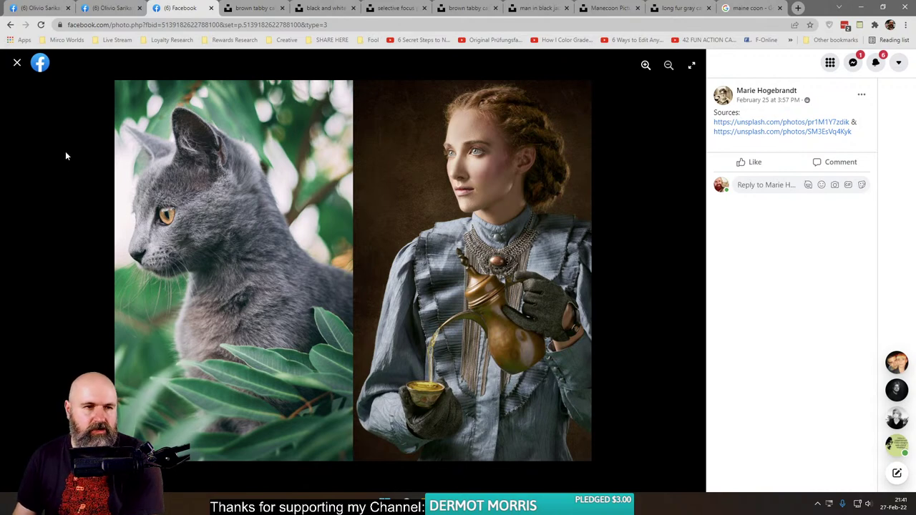
pyautogui.press('Escape')
pyautogui.click(370, 219)
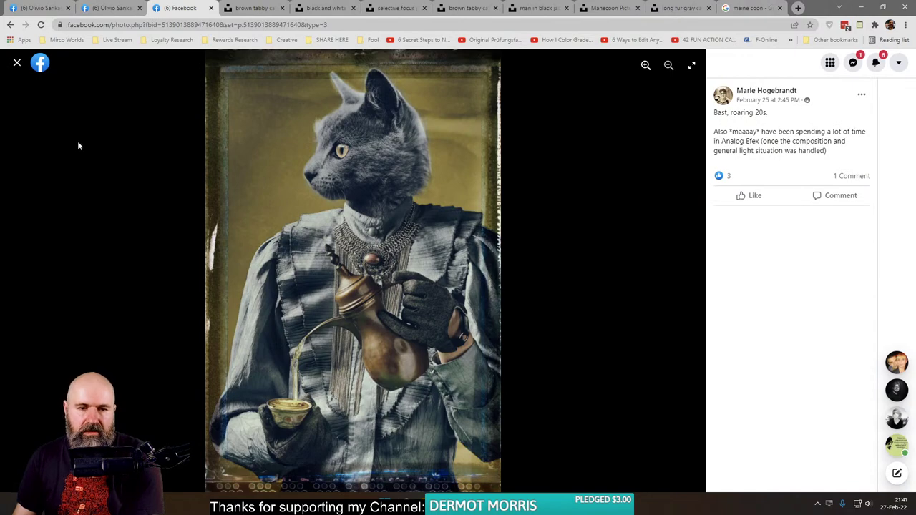
pyautogui.press('Escape')
pyautogui.scroll(-6, 379, 272)
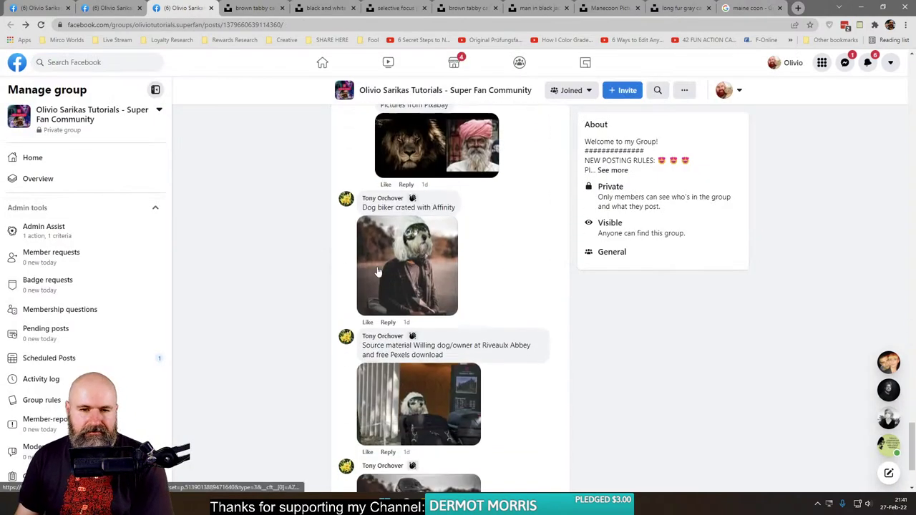
pyautogui.click(379, 272)
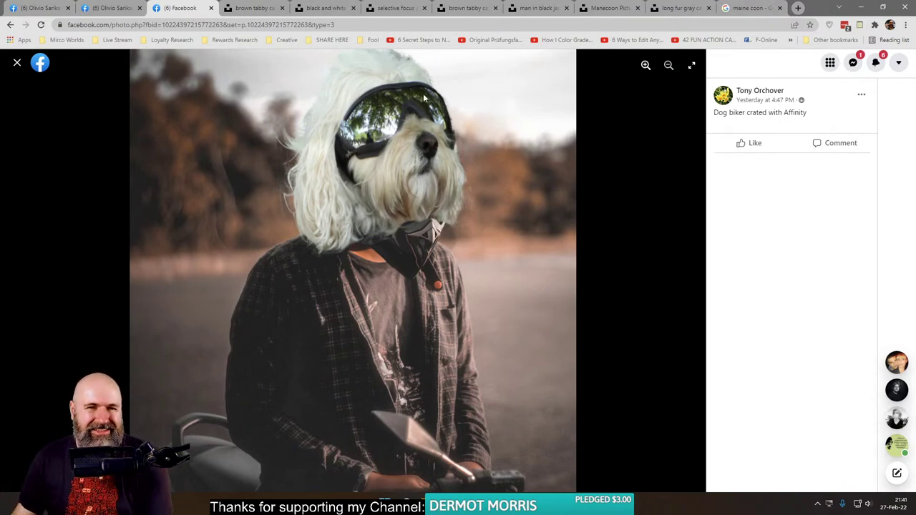
pyautogui.click(17, 63)
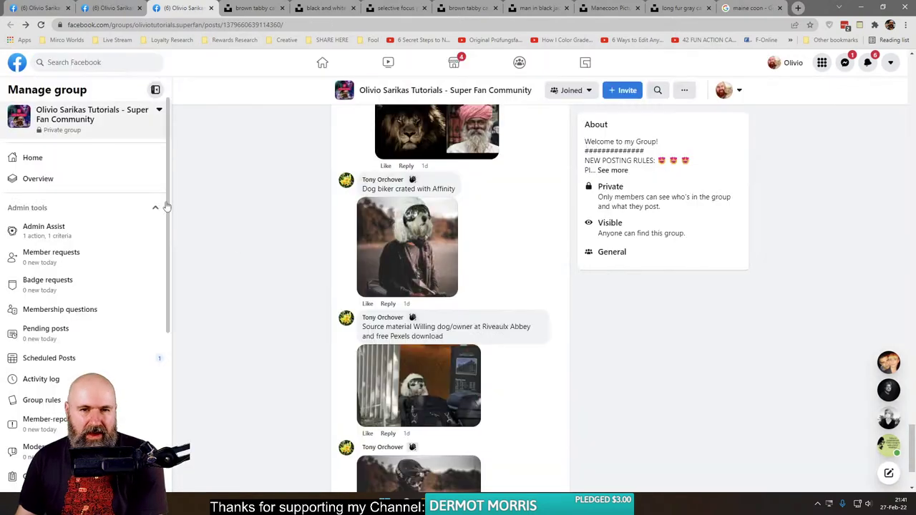
pyautogui.click(393, 369)
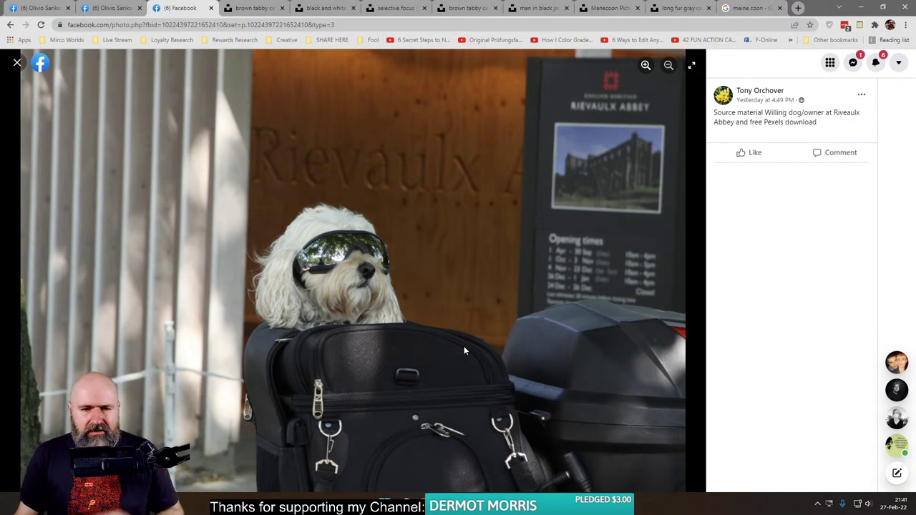
pyautogui.click(16, 65)
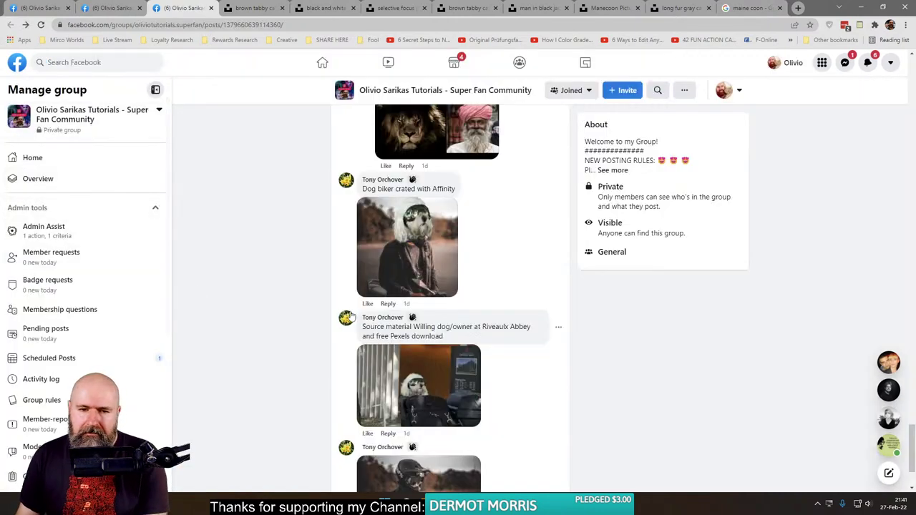
pyautogui.scroll(-2, 351, 316)
pyautogui.click(447, 293)
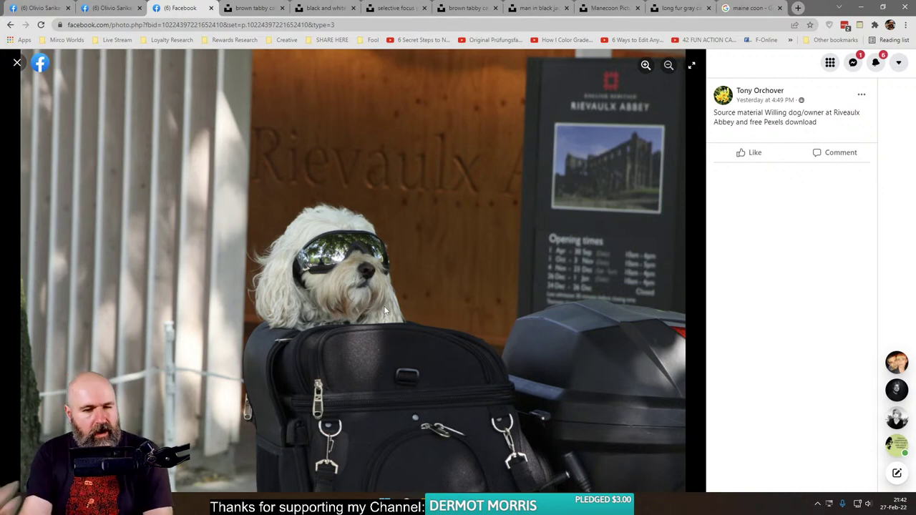
pyautogui.click(17, 64)
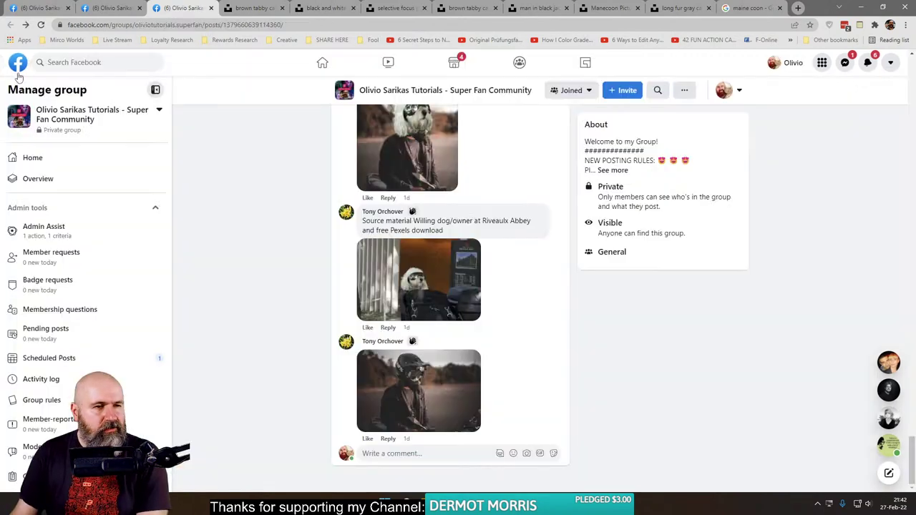
pyautogui.click(415, 284)
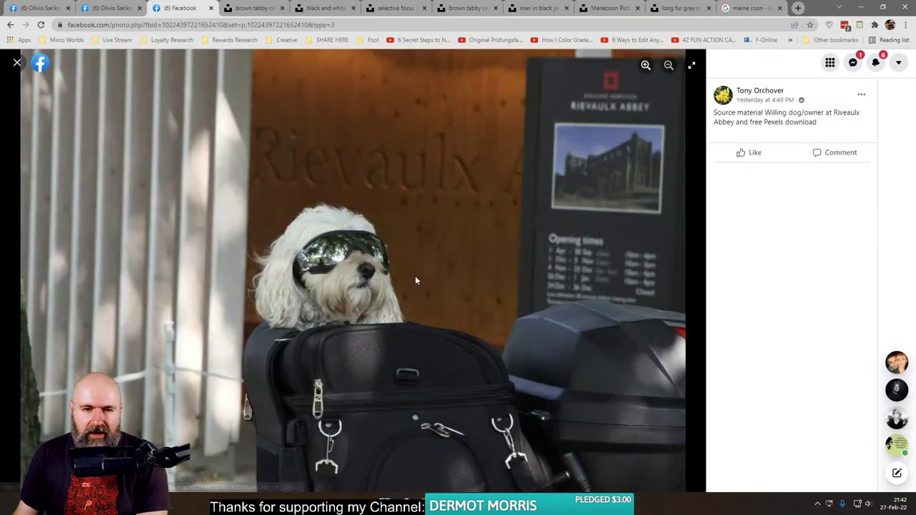
pyautogui.click(19, 65)
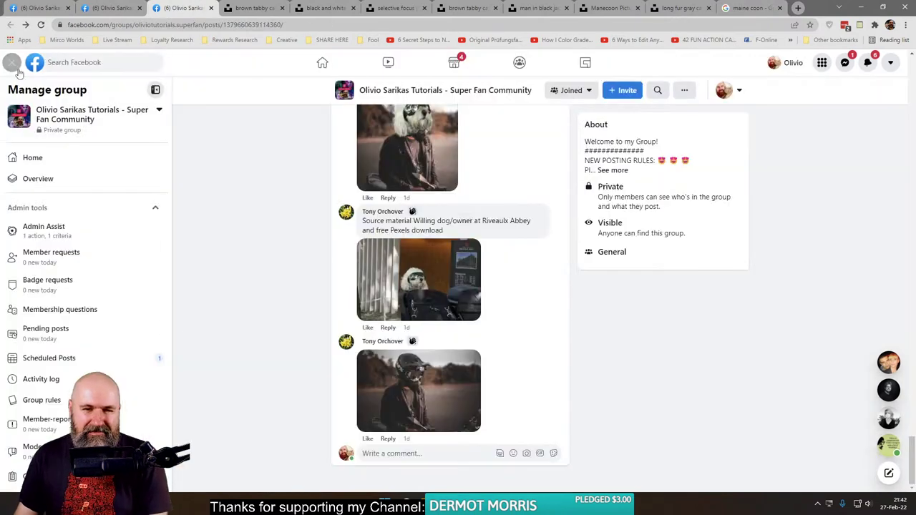
pyautogui.click(402, 155)
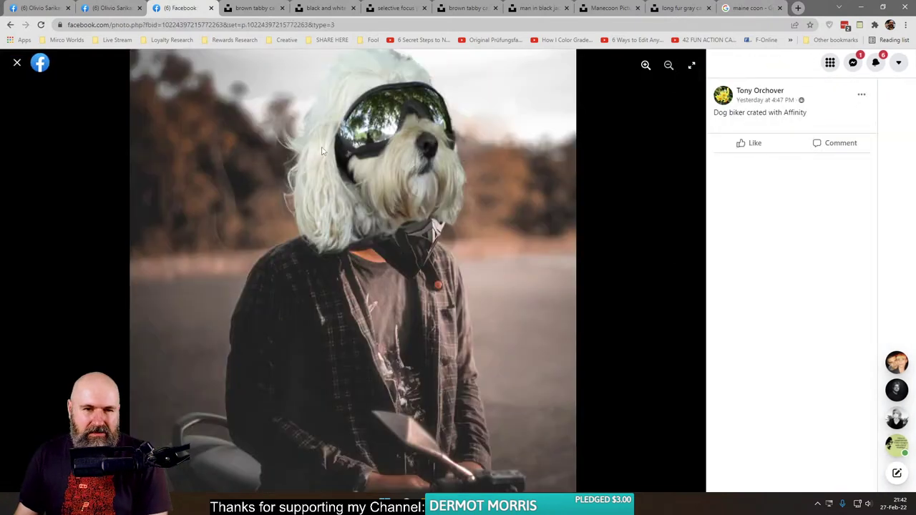
pyautogui.click(17, 64)
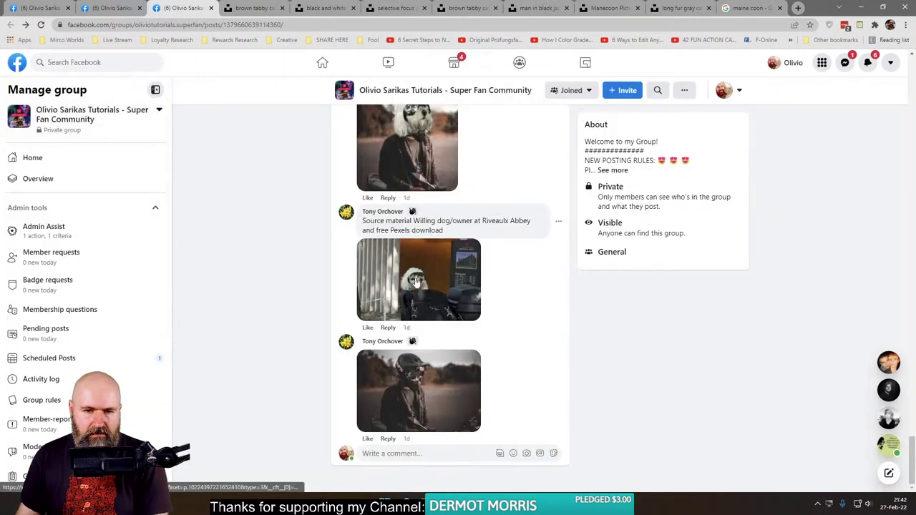
pyautogui.click(416, 277)
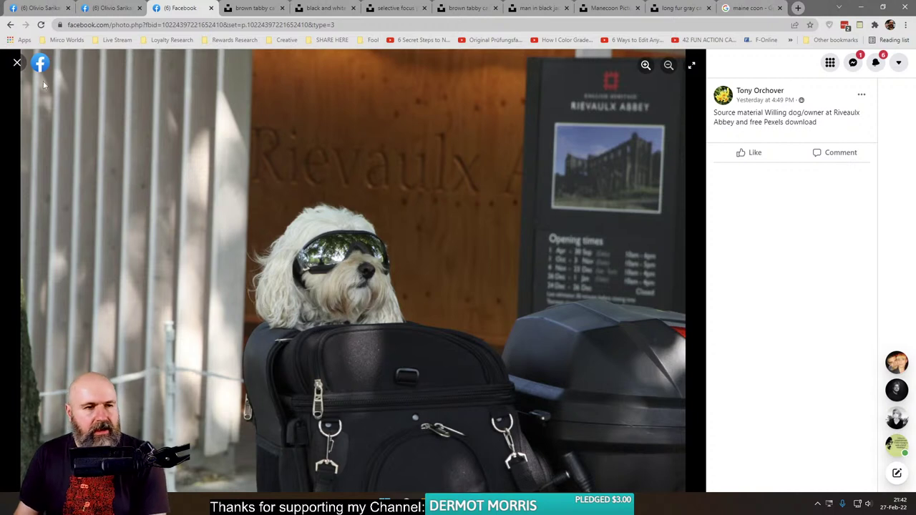
pyautogui.click(17, 63)
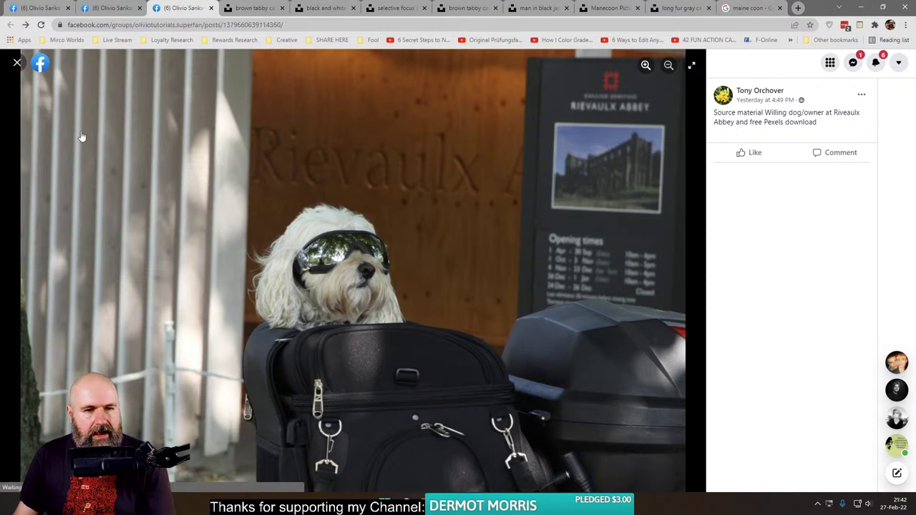
pyautogui.click(407, 154)
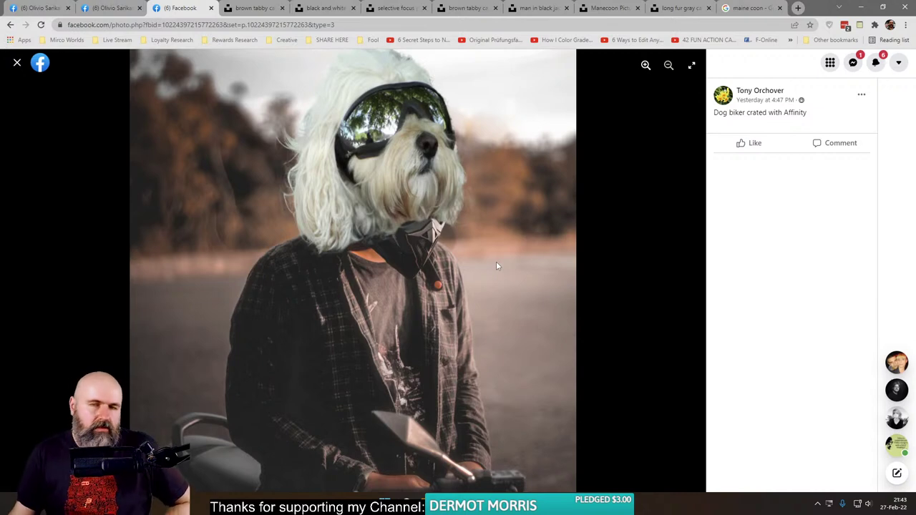
pyautogui.click(17, 62)
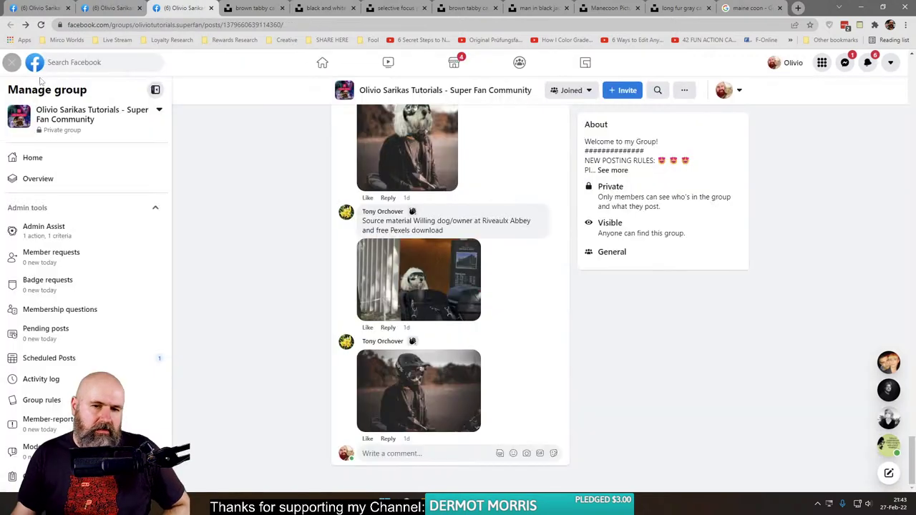
pyautogui.click(432, 378)
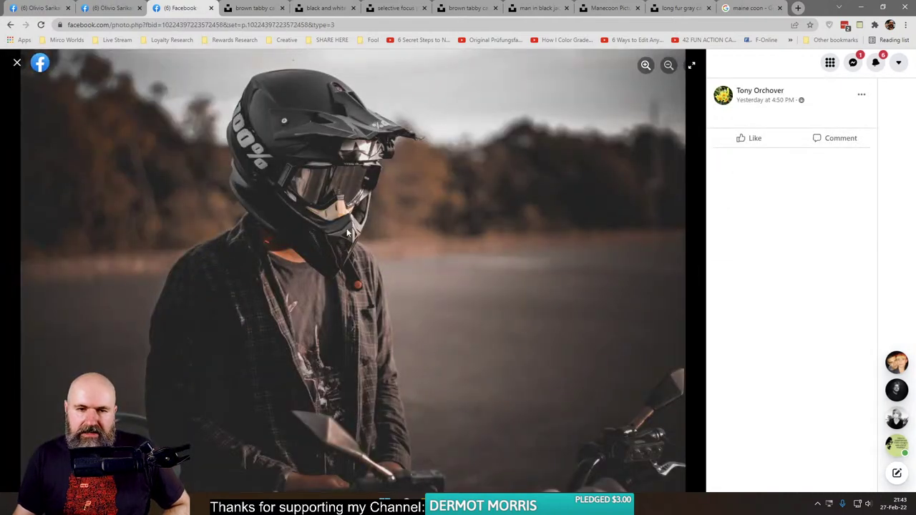
pyautogui.click(17, 62)
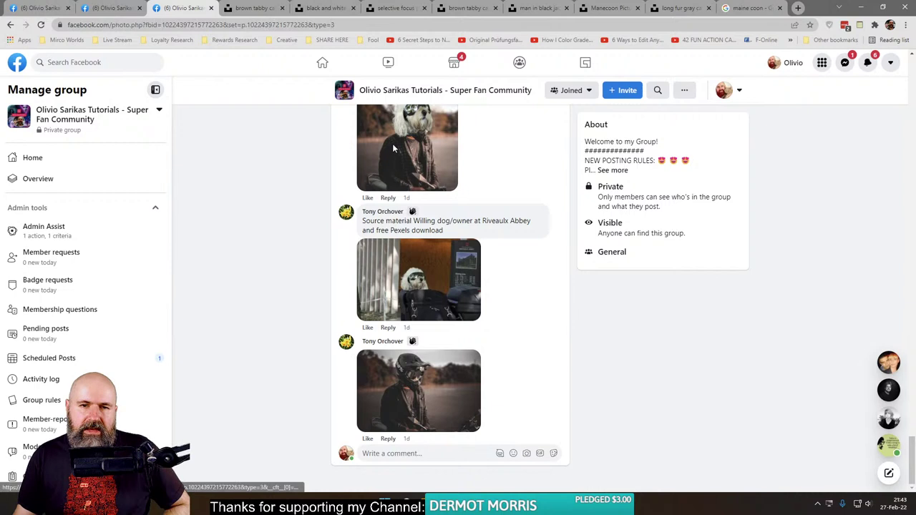
pyautogui.click(392, 149)
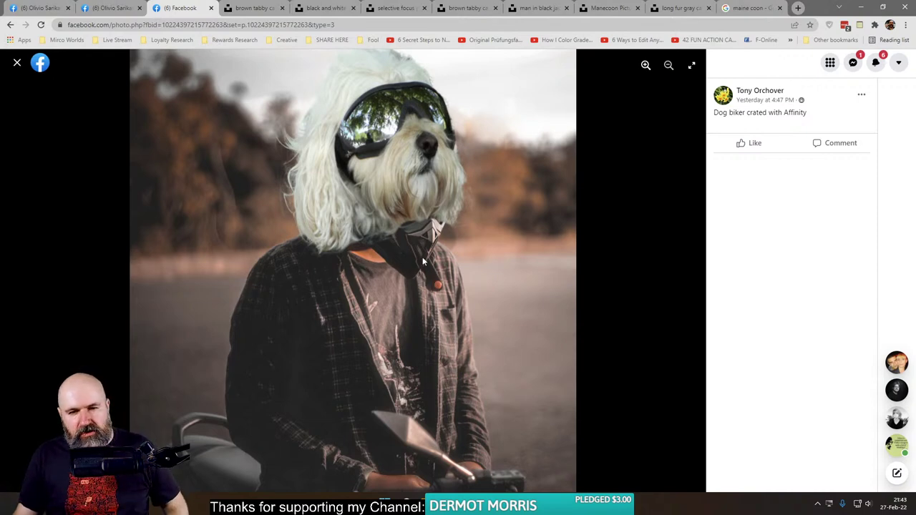
pyautogui.click(18, 66)
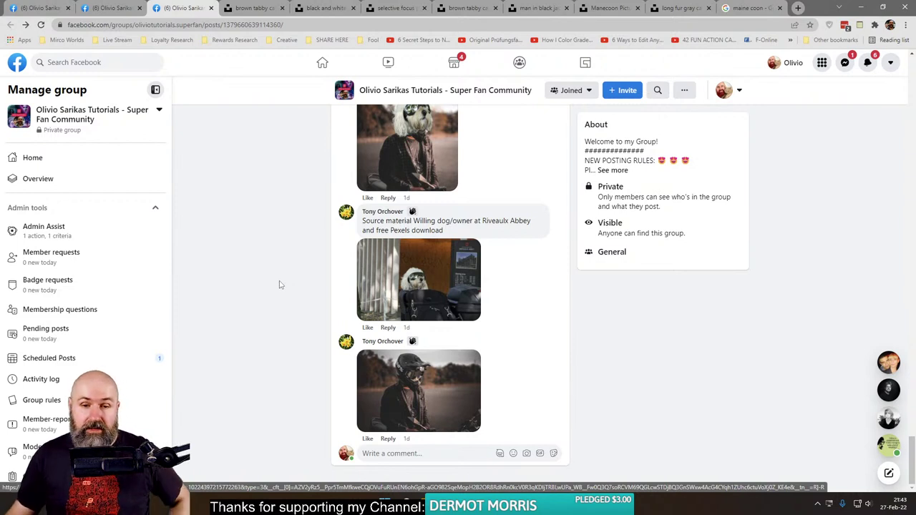
pyautogui.click(413, 293)
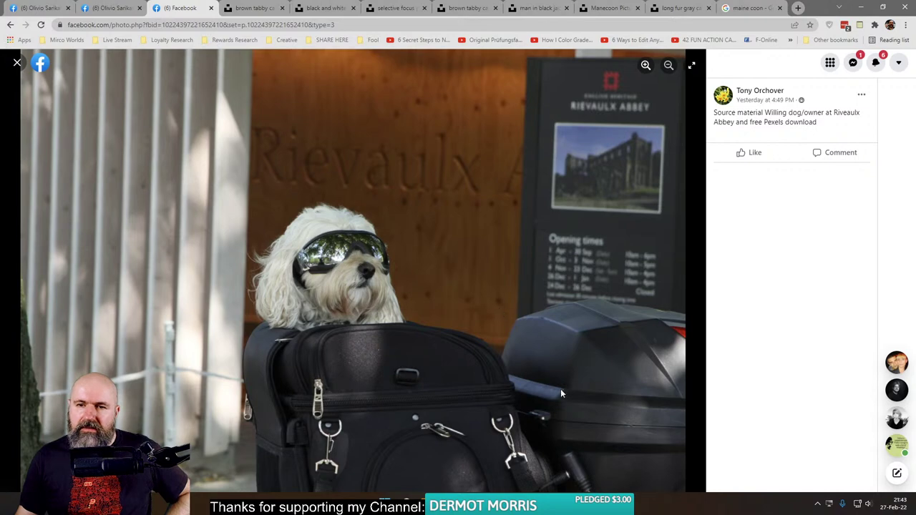
pyautogui.click(17, 63)
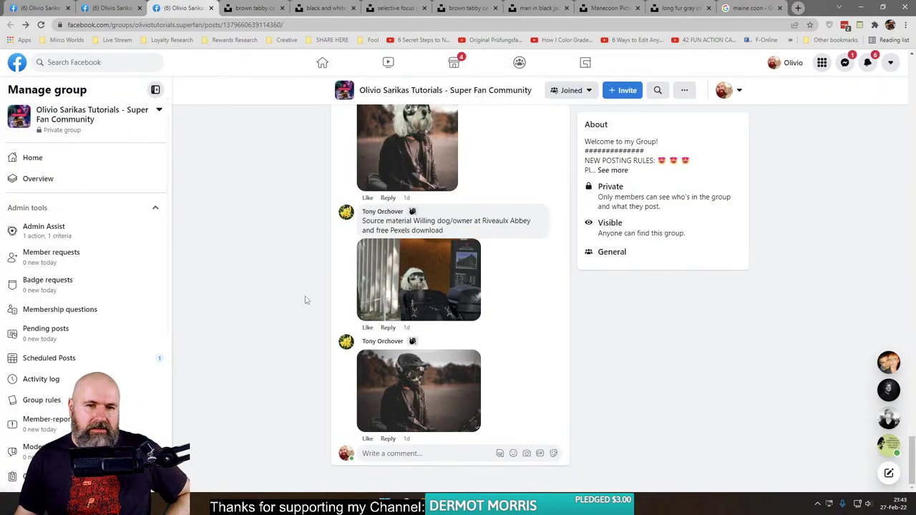
pyautogui.scroll(10, 291, 302)
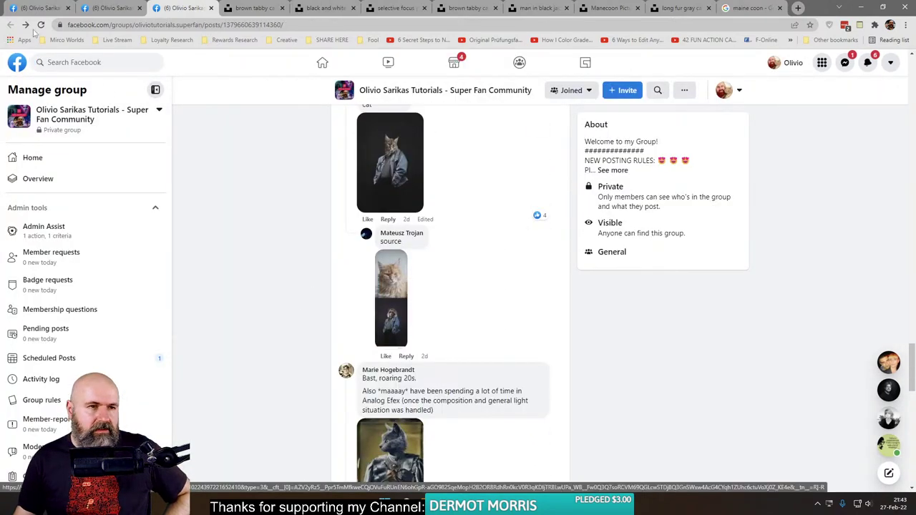
# Step: Reload the group post and scroll back up to the group's cover and Weekly Challenges post
pyautogui.click(41, 25)
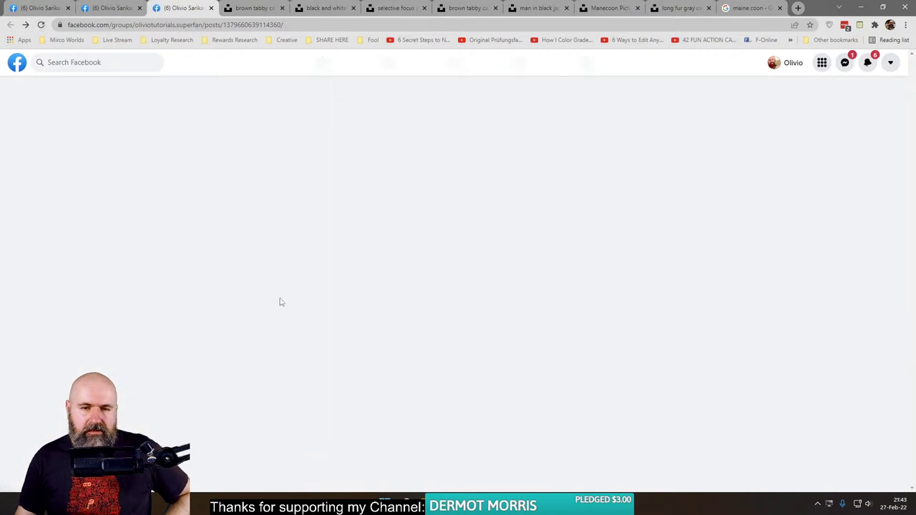
pyautogui.scroll(-10, 290, 299)
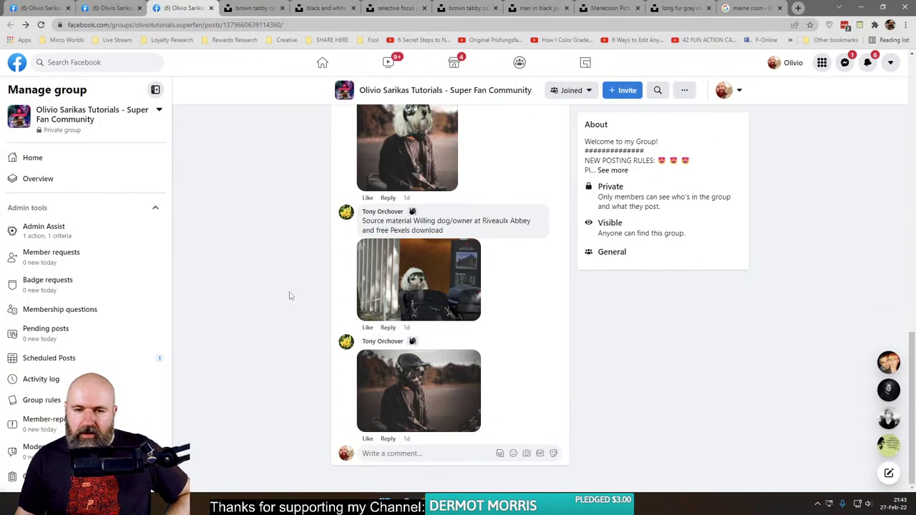
pyautogui.scroll(15, 288, 294)
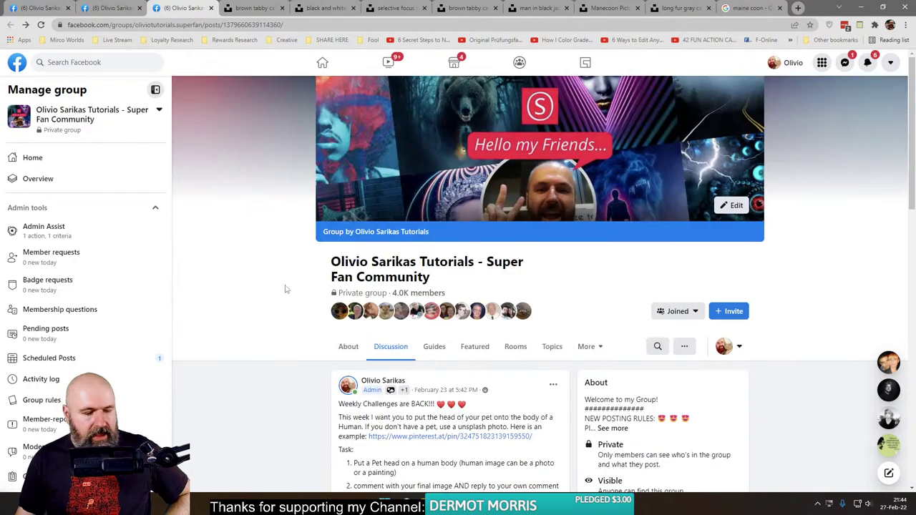